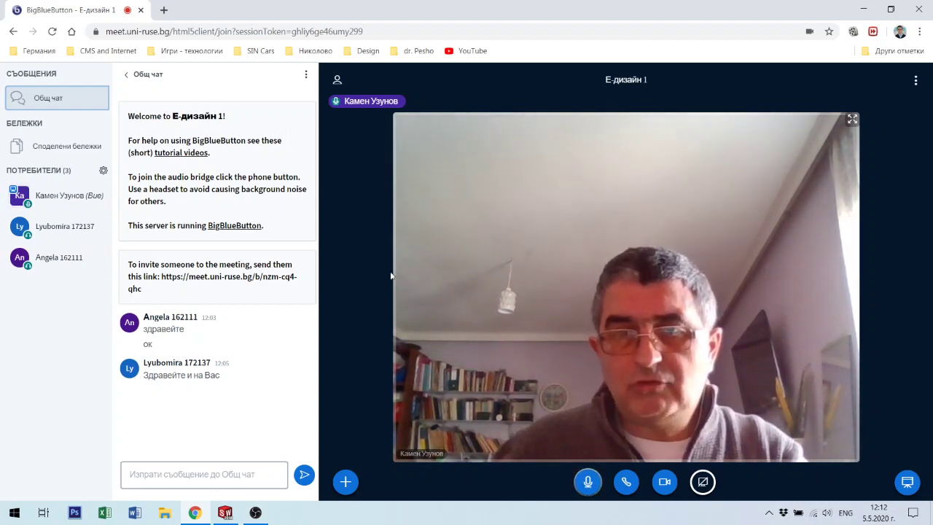
- Share the entire screen in the BigBlueButton meeting and minimize Chrome to reveal the desktop
left_click(703, 483)
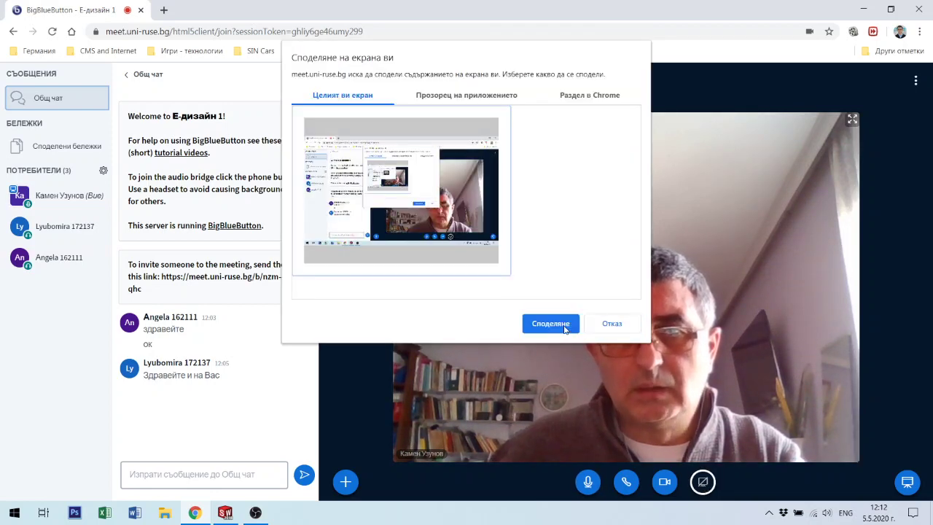
left_click(558, 324)
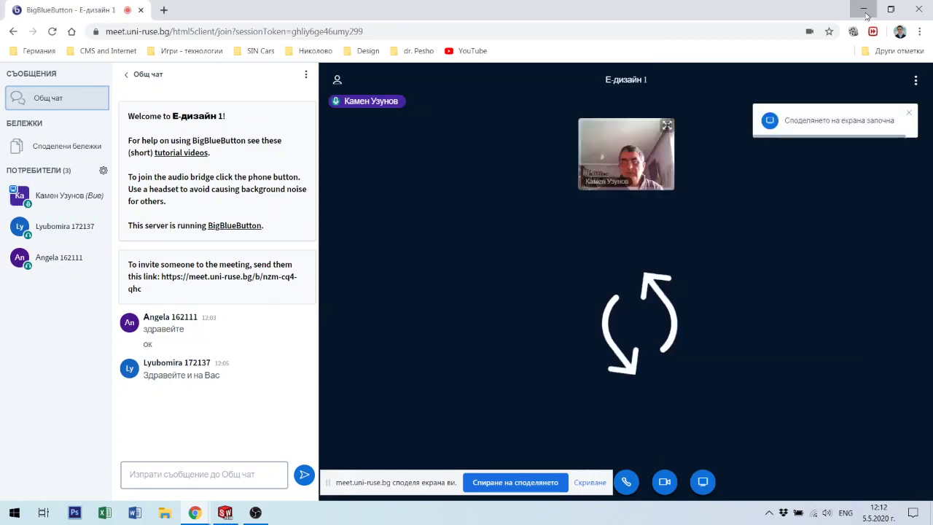
left_click(865, 14)
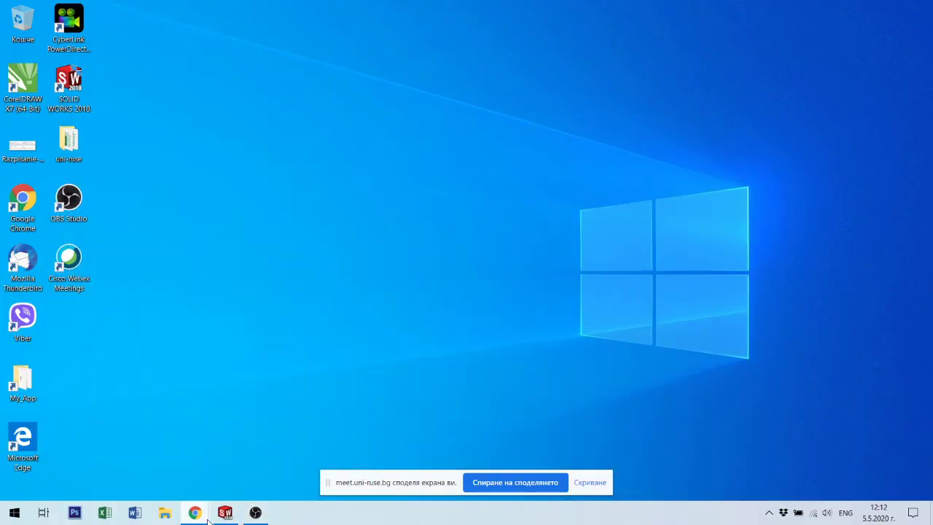
- Confirm OBS Studio is recording, minimize it, and switch to the SOLIDWORKS bolt part
left_click(256, 514)
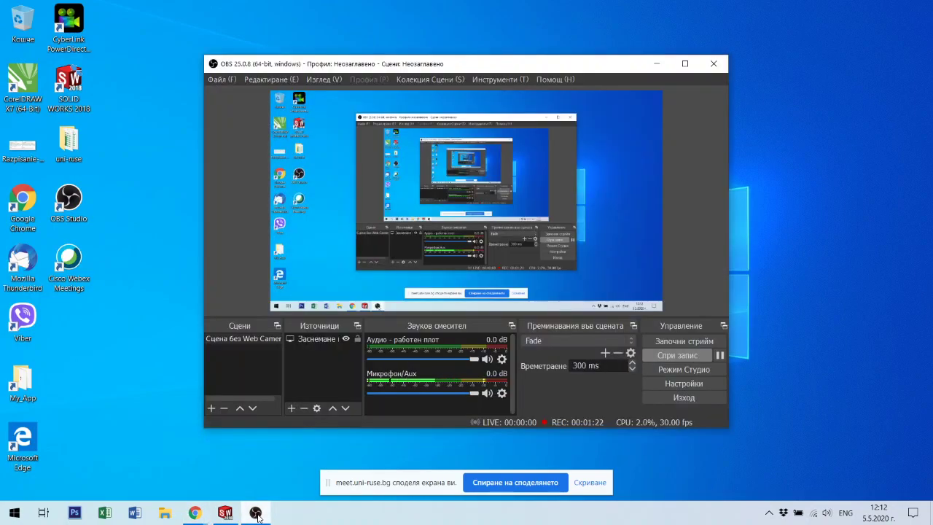
left_click(256, 514)
left_click(228, 515)
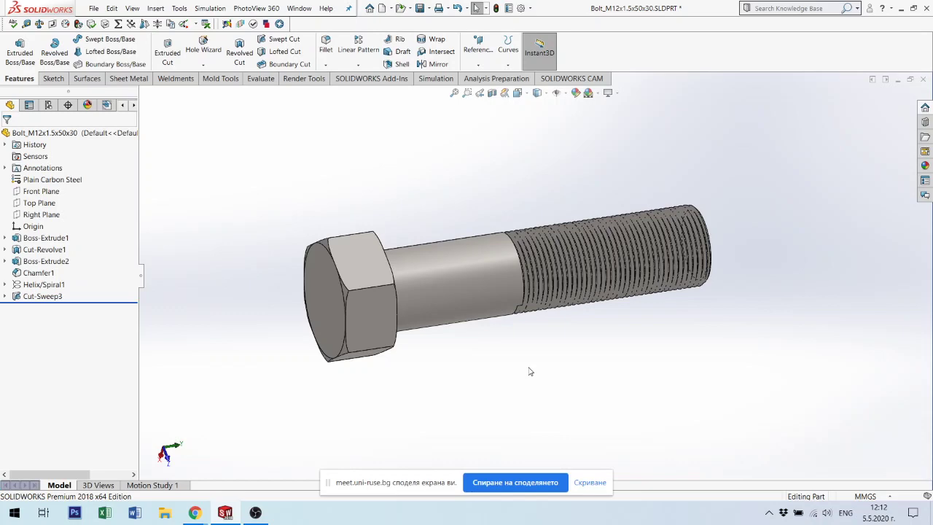
mouse_move(498, 252)
middle_mouse_down()
mouse_move(534, 359)
mouse_move(662, 354)
mouse_move(719, 273)
mouse_move(650, 304)
mouse_move(660, 326)
mouse_move(651, 302)
mouse_move(676, 257)
middle_mouse_up()
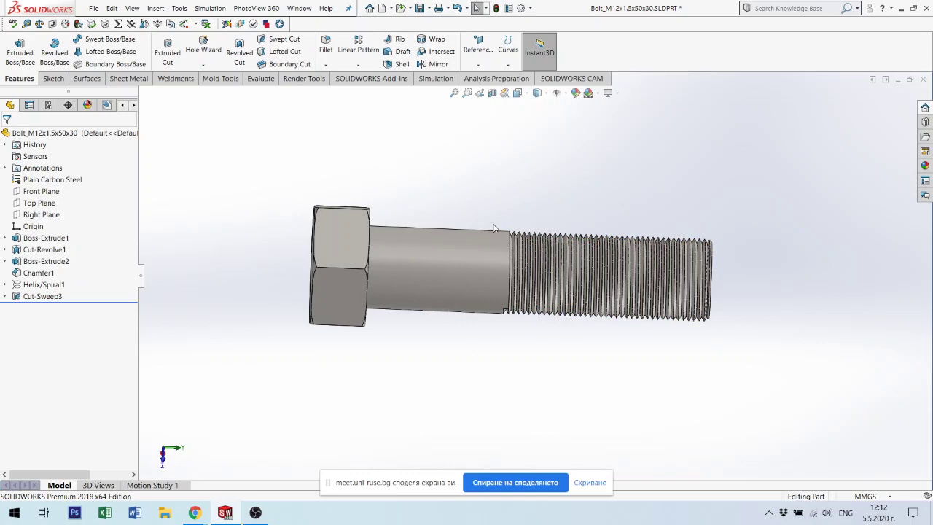
scroll(679, 275, "down", 2)
scroll(678, 262, "down", 2)
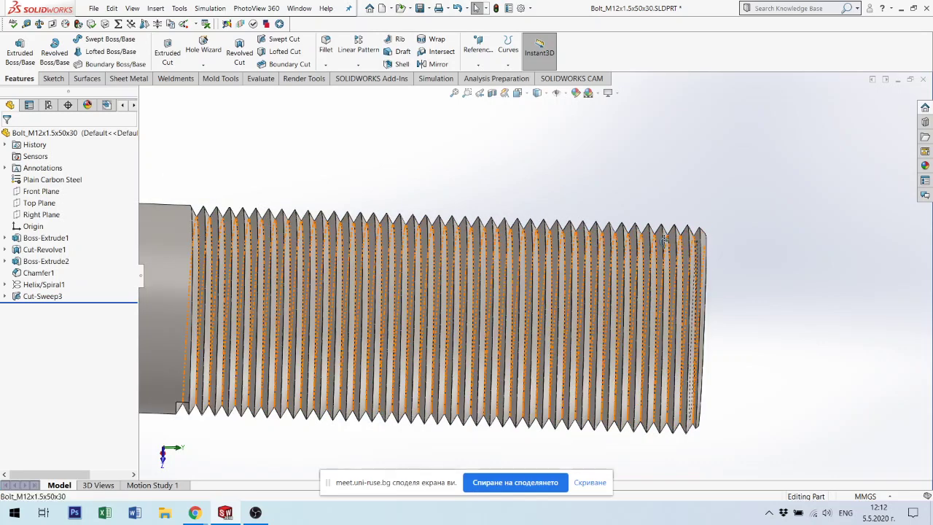
scroll(656, 264, "down", 2)
scroll(558, 267, "up", 3)
scroll(525, 255, "up", 2)
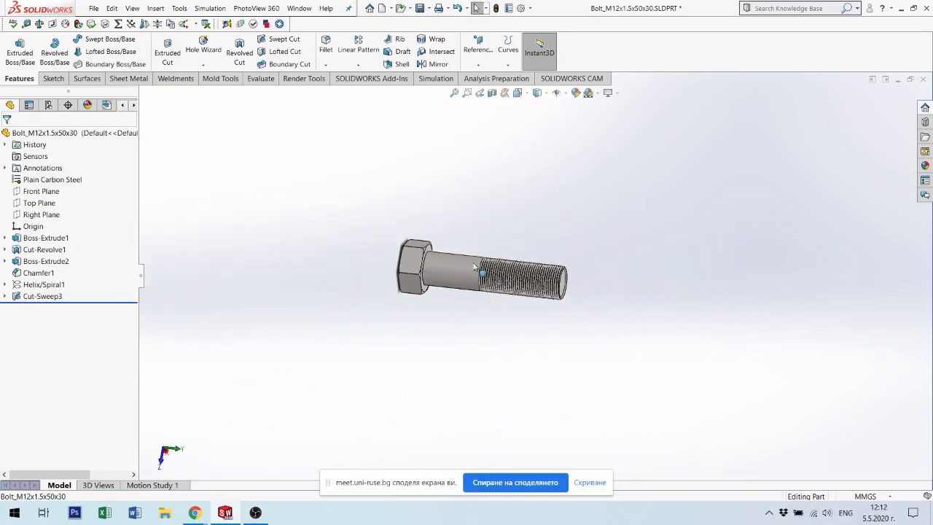
scroll(512, 245, "up", 1)
middle_click_drag(512, 244, 513, 304)
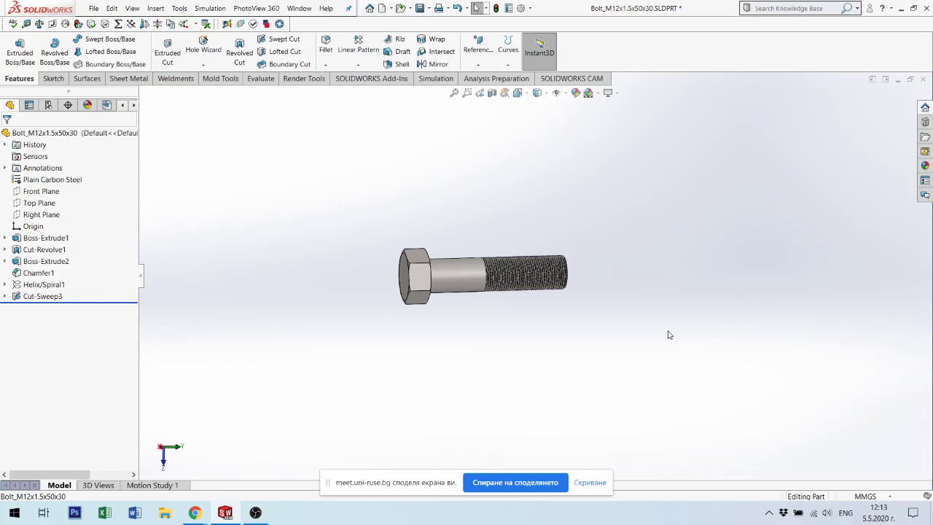
- Suppress Helix/Spiral1 and Cut-Sweep3, leaving a plain ⌀12.00 bolt shank
left_click(38, 287)
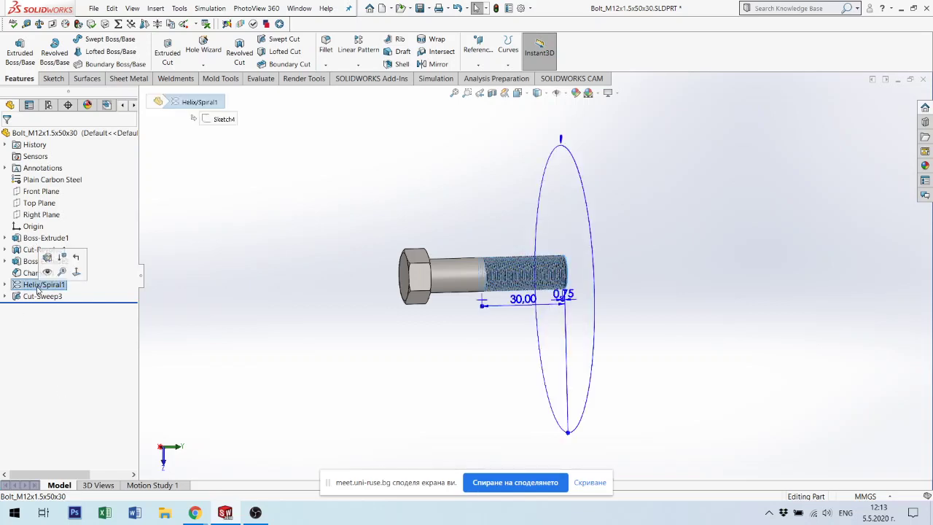
left_click(62, 256)
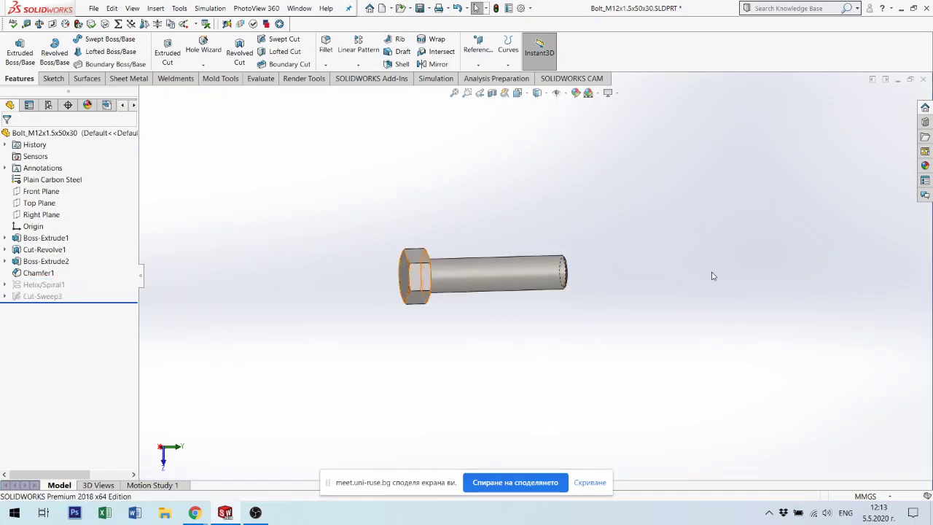
middle_click_drag(713, 275, 666, 354)
scroll(536, 301, "down", 5)
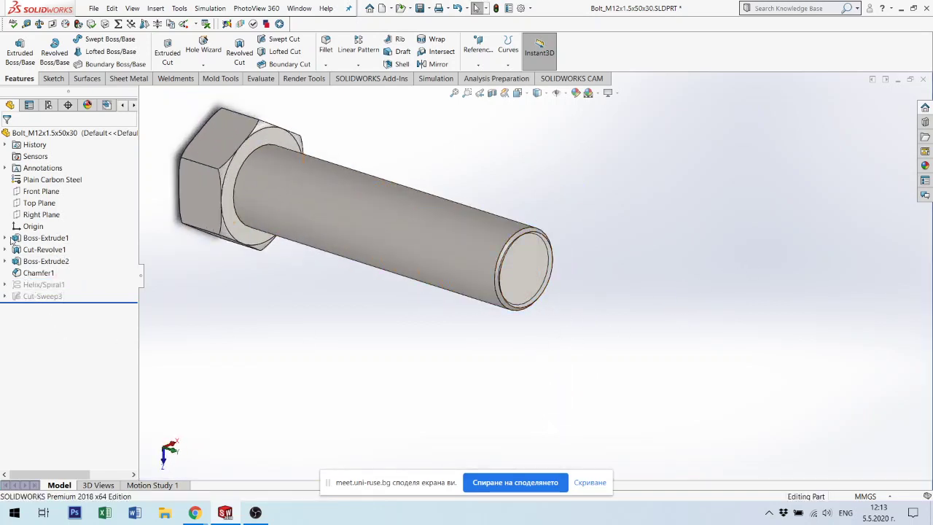
- Expand Boss-Extrude1, Cut-Revolve1 and Boss-Extrude2, then inspect the 30.00 mm, ⌀10.34 Cosmetic Thread1
left_click(5, 237)
left_click(5, 261)
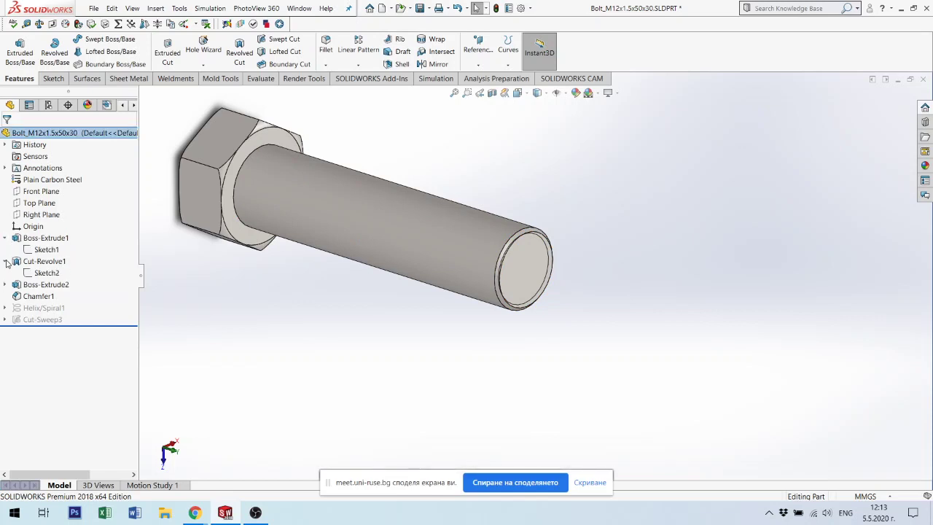
left_click(5, 285)
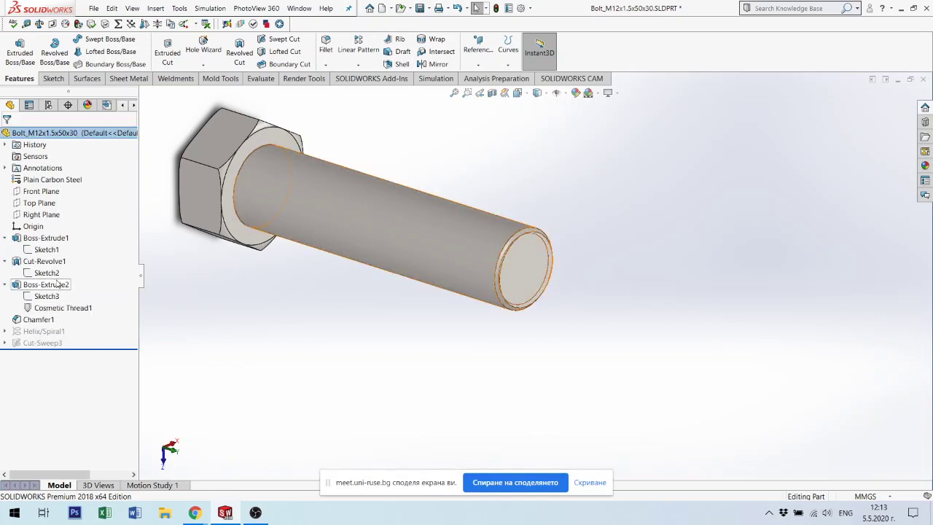
left_click(52, 285)
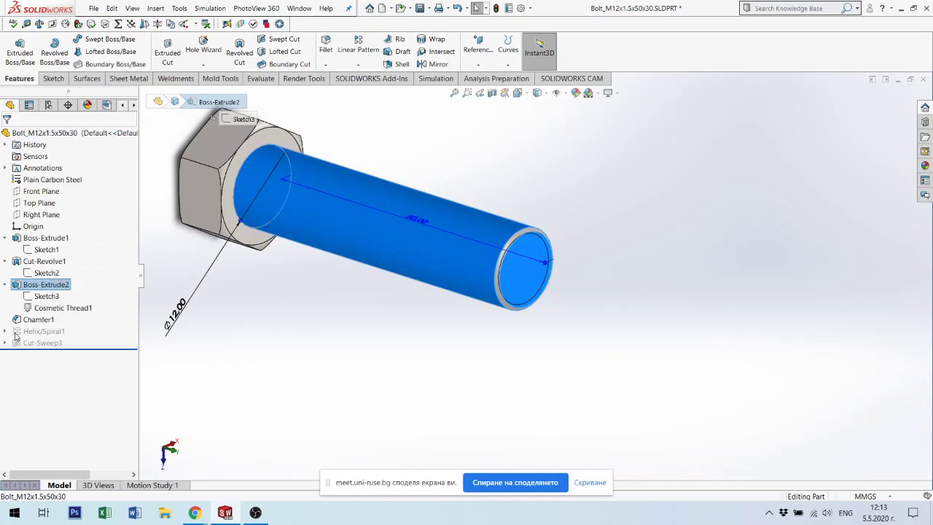
left_click(65, 310)
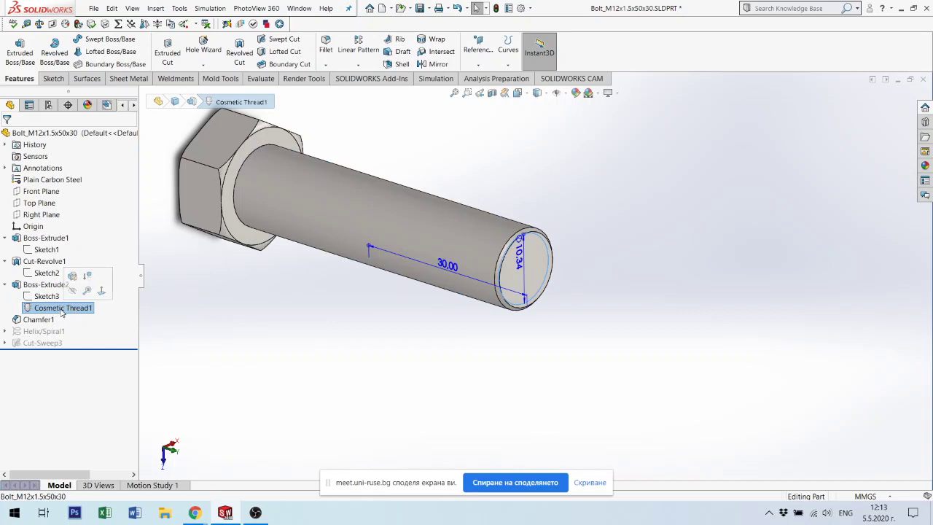
left_click(274, 296)
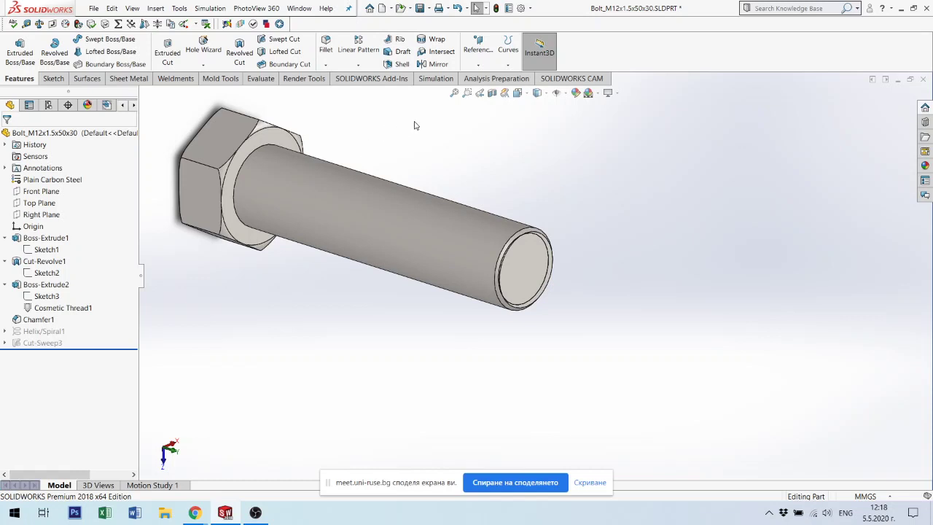
- Zoom to fit the Bolt_M12x1.5x50x30 part so it is centred and fills the view
left_click(454, 94)
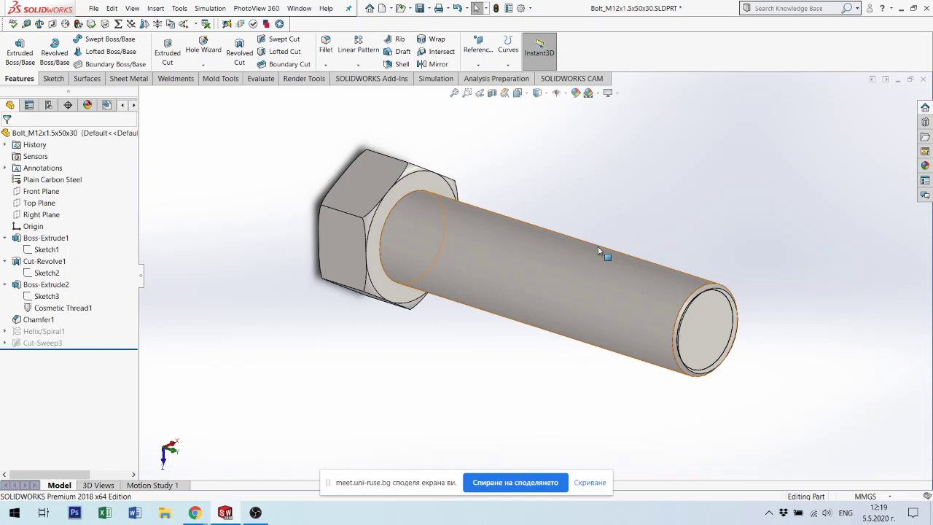
- Orbit to inspect the bolt head and hollow shank end, then bring up the Design Library
mouse_move(685, 328)
middle_mouse_down()
mouse_move(677, 302)
mouse_move(563, 270)
mouse_move(593, 323)
mouse_move(574, 374)
middle_mouse_up()
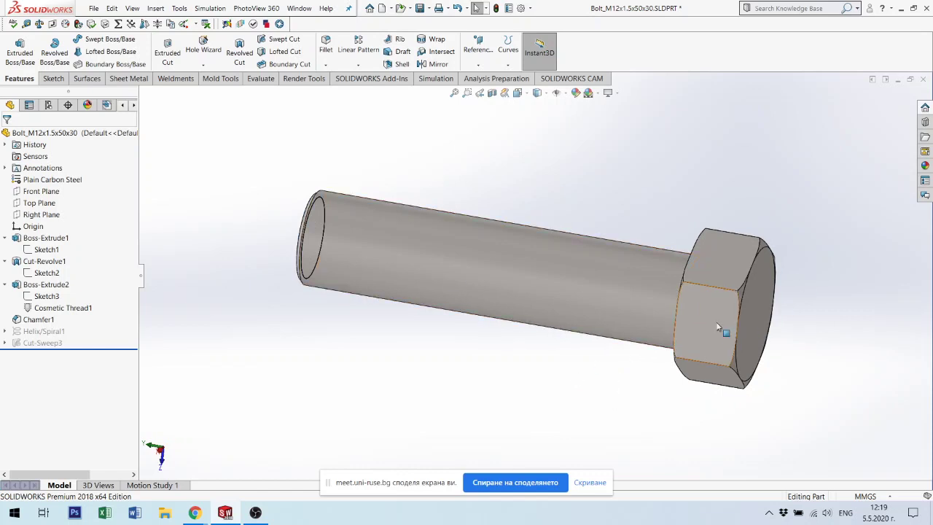
mouse_move(719, 328)
middle_mouse_down()
mouse_move(480, 257)
mouse_move(600, 241)
mouse_move(491, 318)
middle_mouse_up()
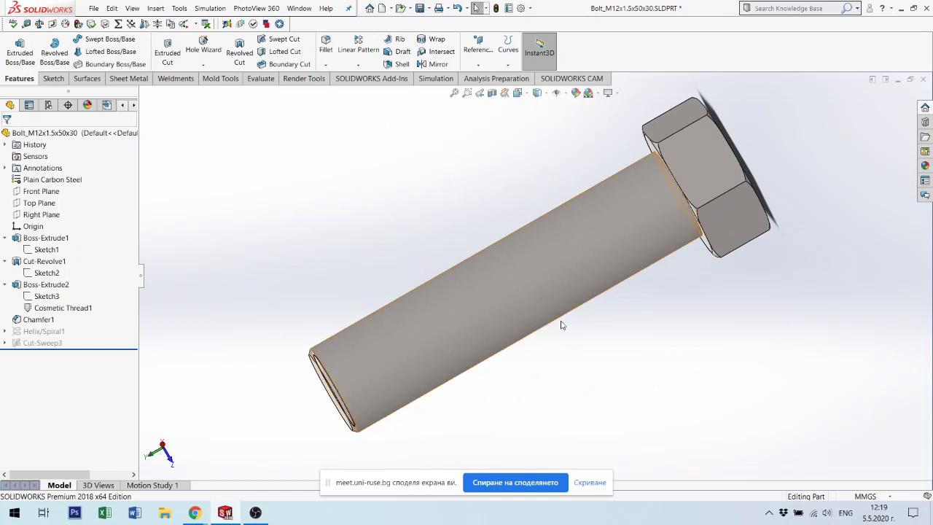
mouse_move(561, 325)
middle_mouse_down()
mouse_move(562, 308)
mouse_move(535, 300)
mouse_move(448, 343)
mouse_move(350, 359)
mouse_move(309, 318)
mouse_move(336, 327)
middle_mouse_up()
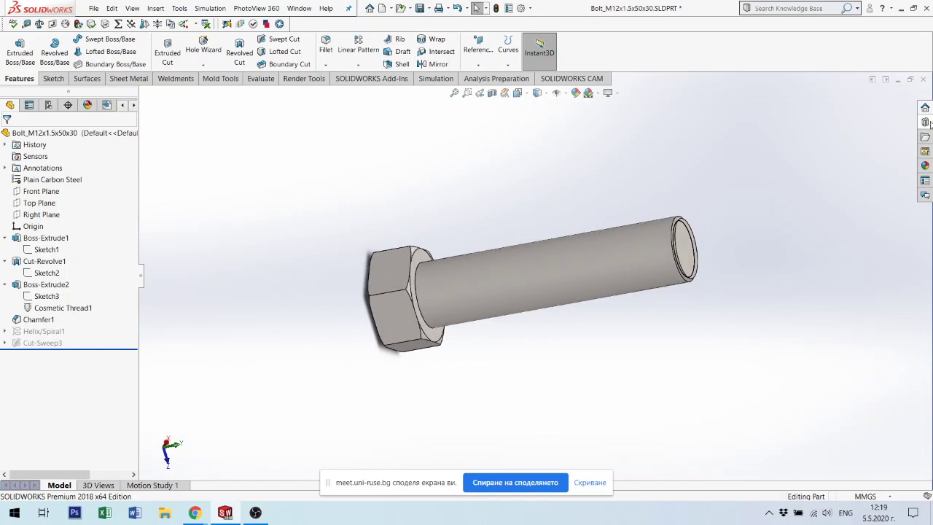
left_click(926, 123)
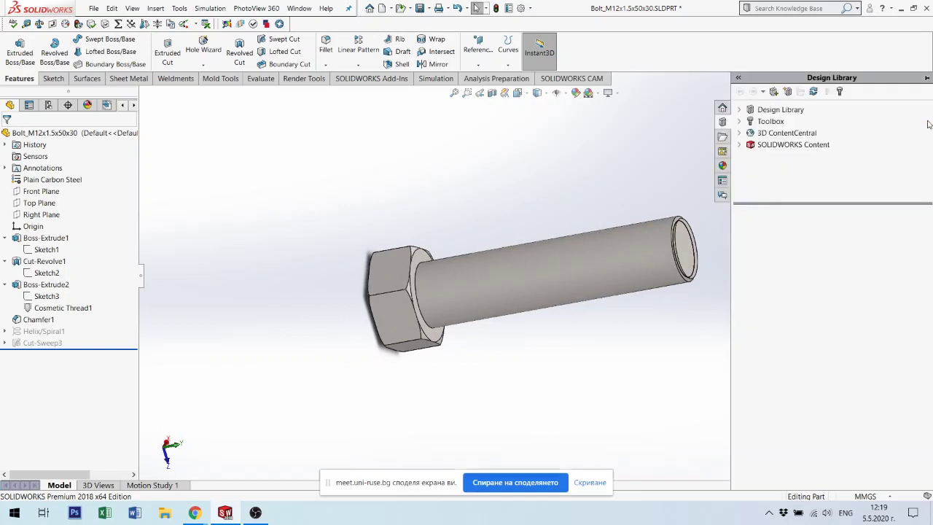
- Browse the Toolbox DIN Bolts and Screws folder, then the Nuts > Hex Nuts parts
left_click(770, 122)
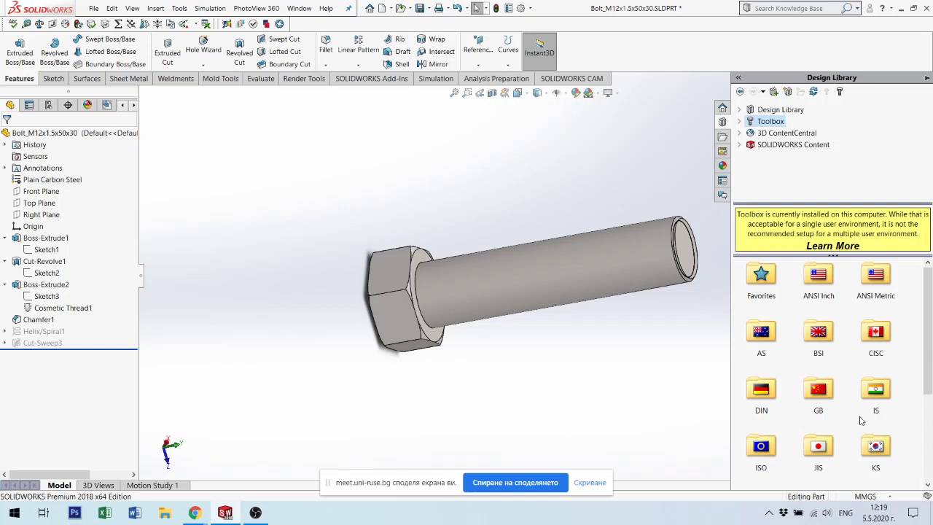
double_click(767, 397)
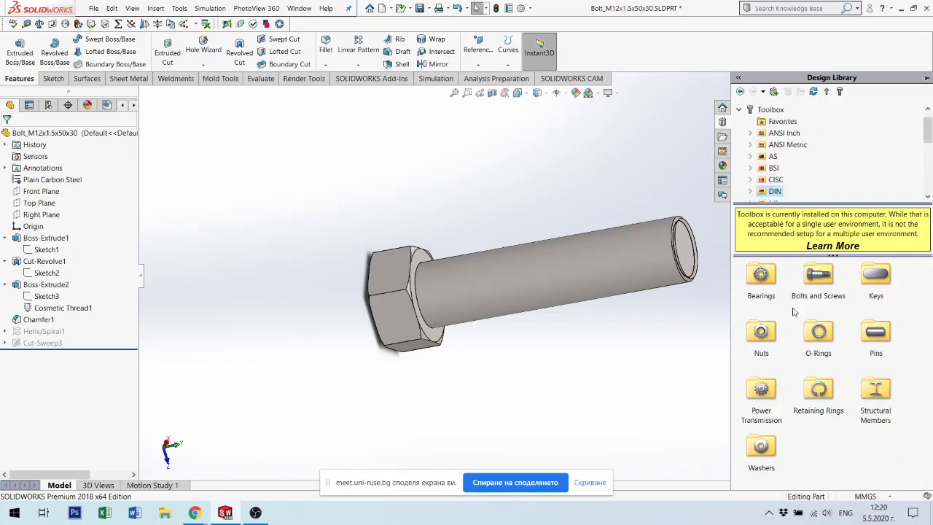
double_click(818, 274)
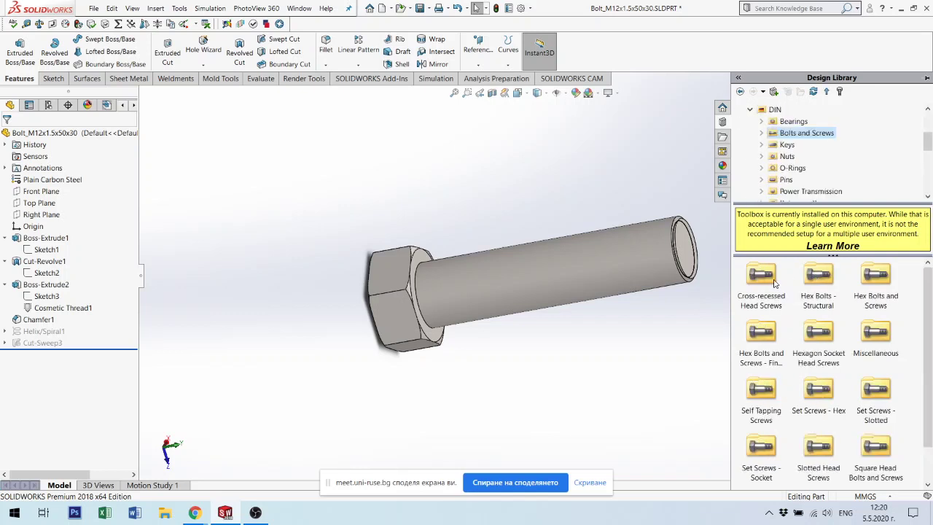
scroll(858, 386, "down", 1)
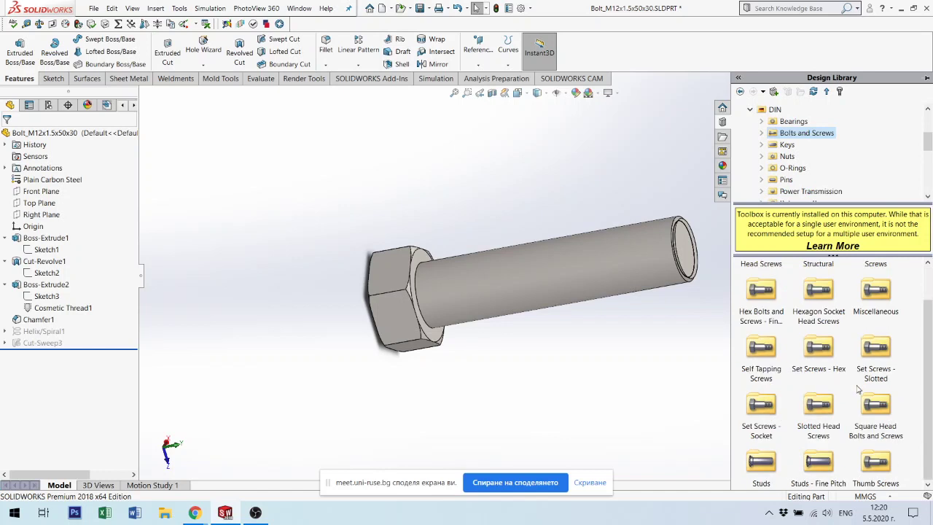
scroll(859, 388, "up", 1)
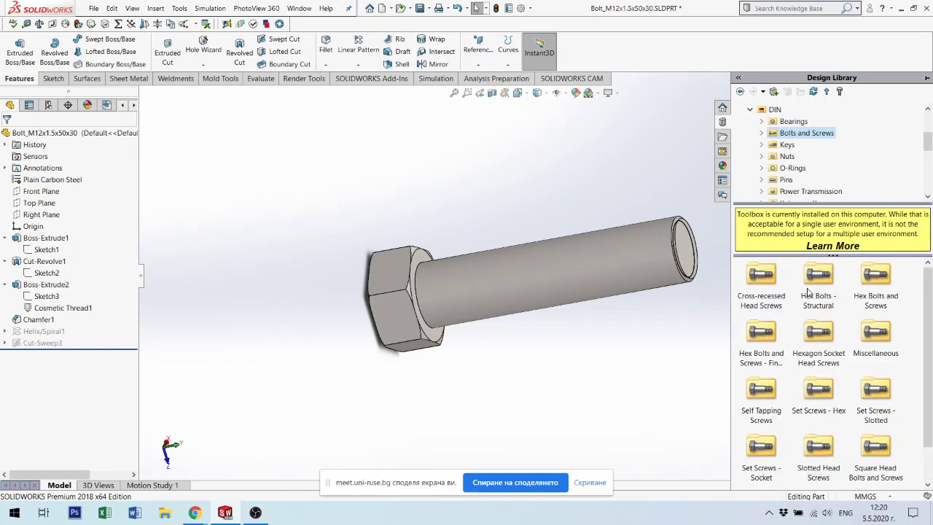
left_click(788, 157)
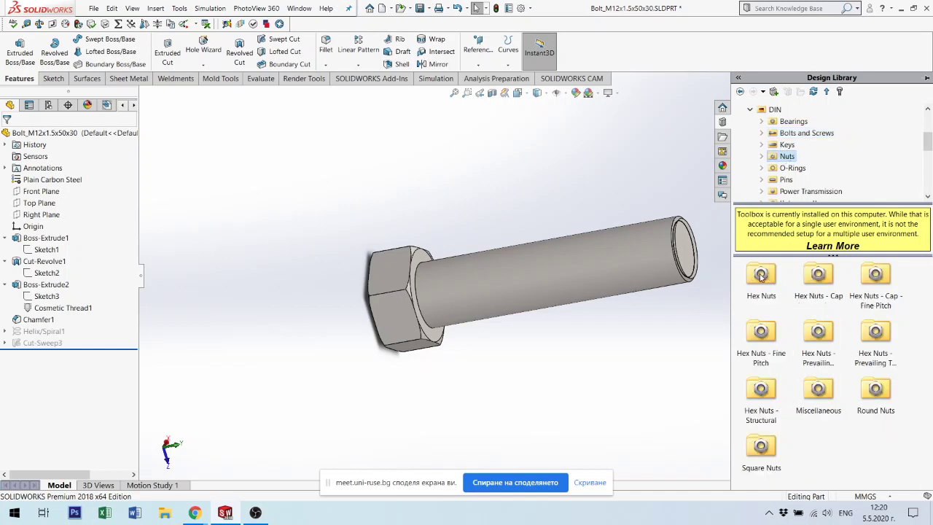
left_click(763, 156)
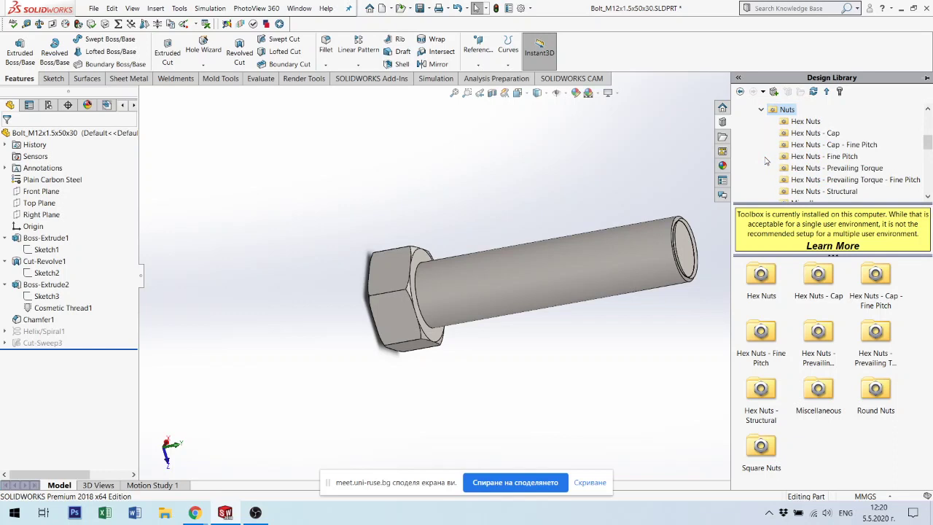
left_click(804, 121)
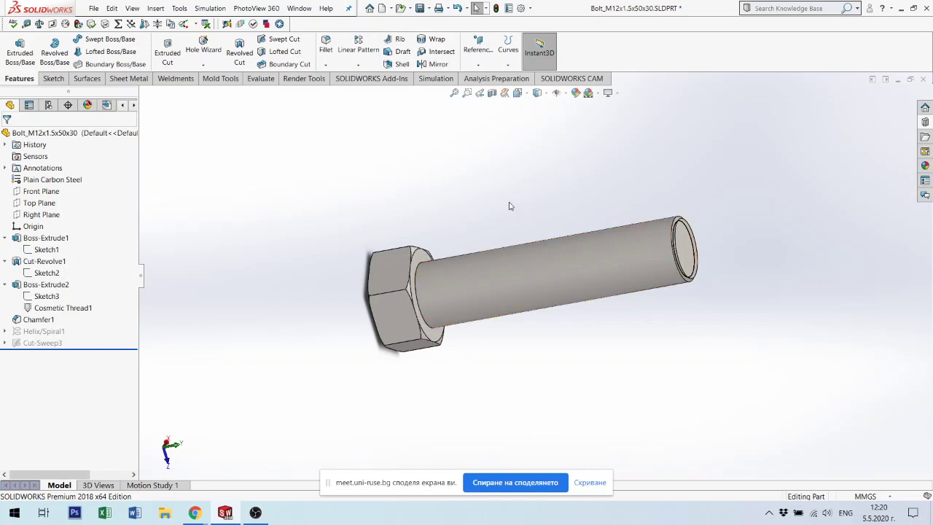
- Rotate the bolt and show the new-document options, such as Make Drawing from Part/Assembly
mouse_move(508, 204)
middle_mouse_down()
mouse_move(549, 188)
mouse_move(554, 202)
mouse_move(510, 148)
mouse_move(506, 185)
mouse_move(522, 190)
middle_mouse_up()
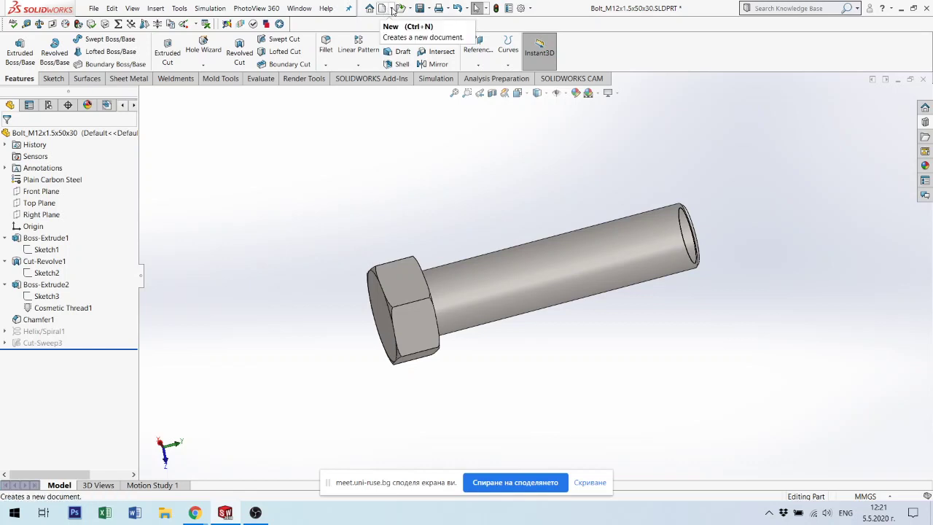
left_click(392, 10)
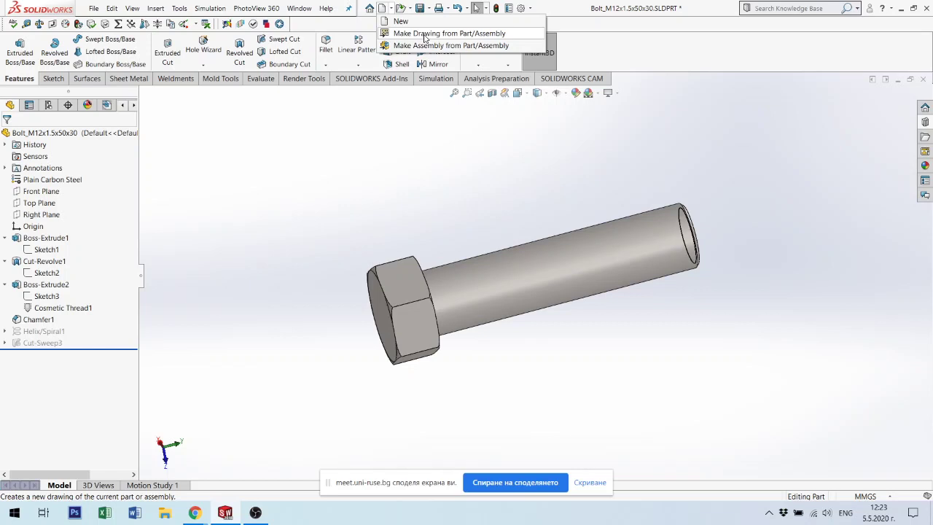
- Bring up the New SOLIDWORKS Document dialog from the File menu
left_click(92, 9)
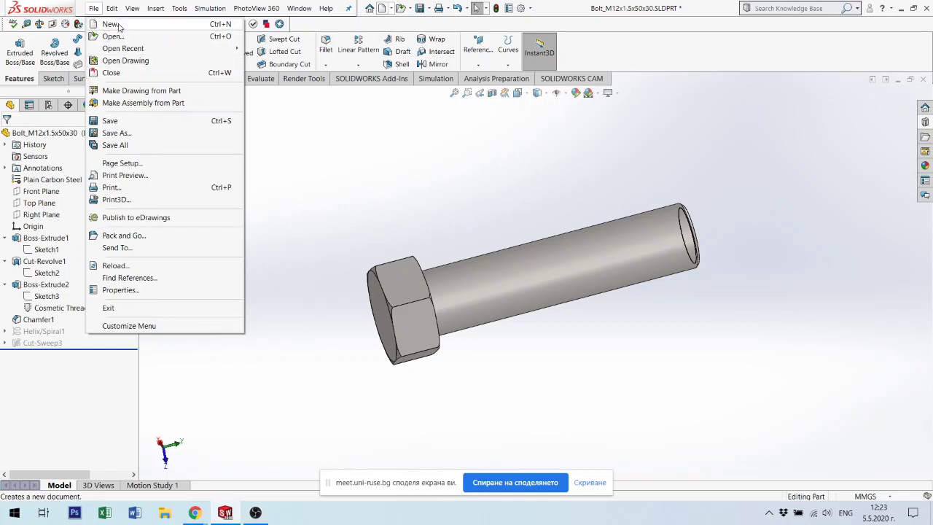
left_click(111, 25)
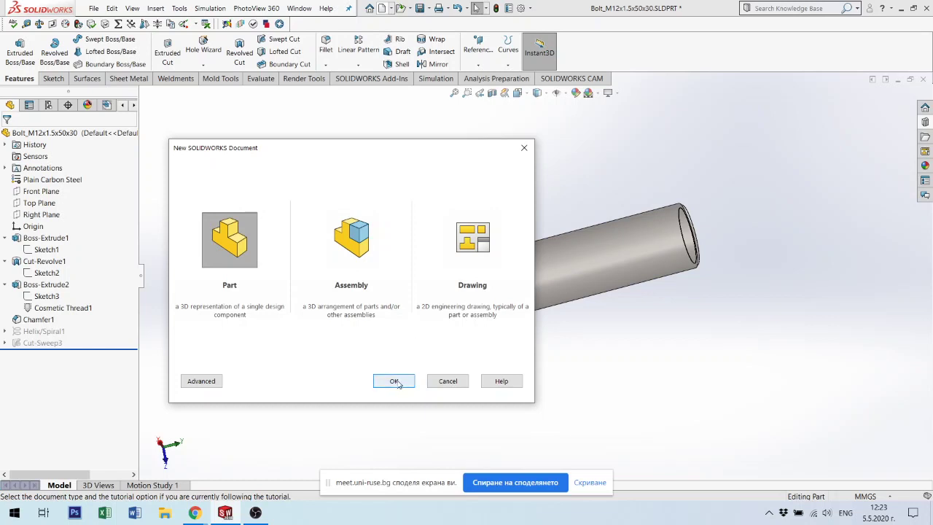
- Create a new Drawing document, Draw1, showing its Sheet Format/Size choices
left_click(481, 234)
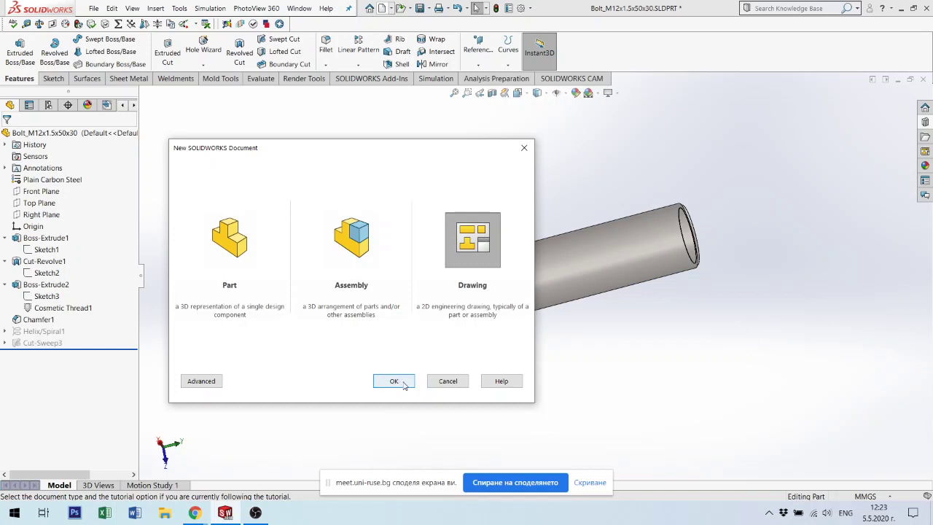
left_click(400, 382)
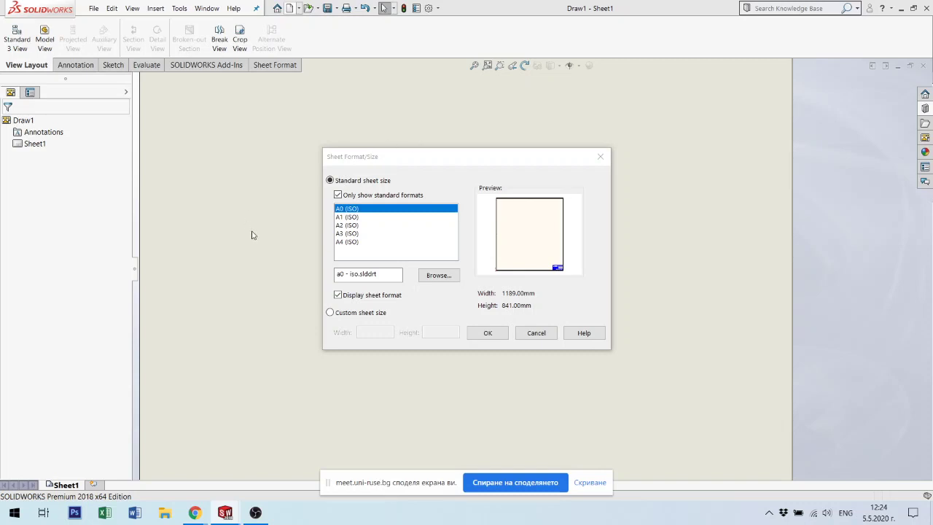
- Compare the A0–A3 (ISO) sheet sizes and settle on A4 (ISO), 210 × 297 mm
left_click(355, 243)
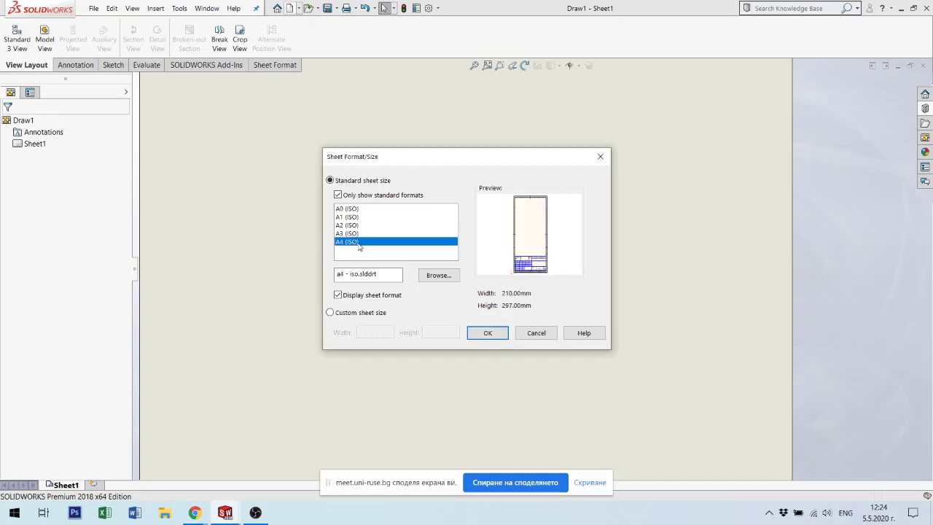
left_click(350, 233)
left_click(349, 225)
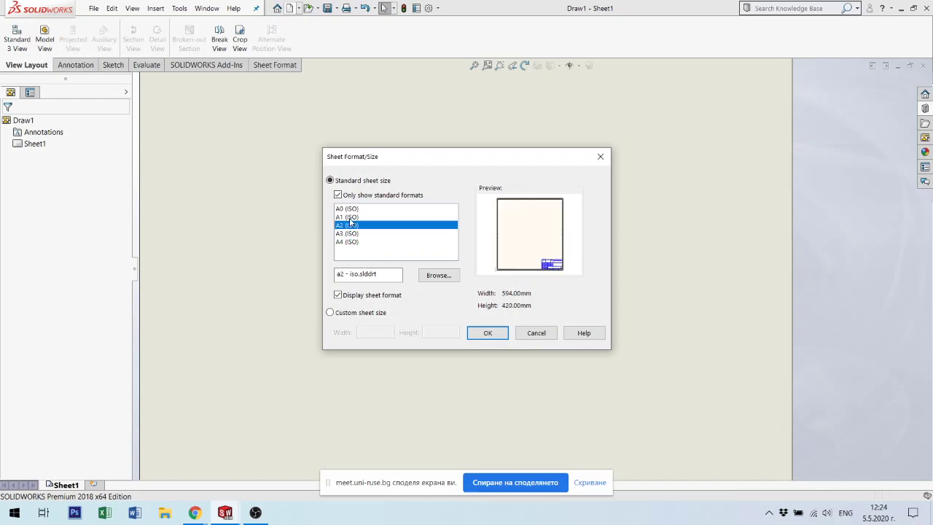
left_click(351, 217)
left_click(353, 210)
left_click(355, 242)
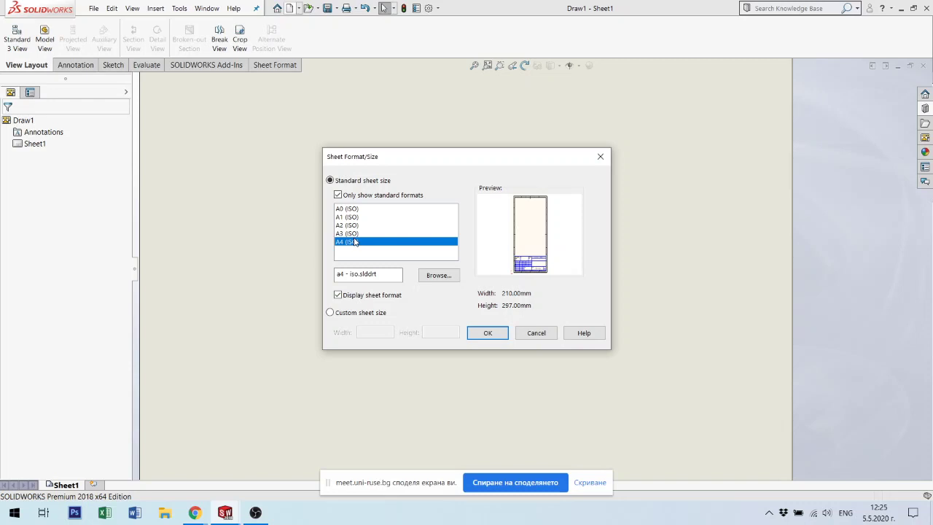
left_click(351, 234)
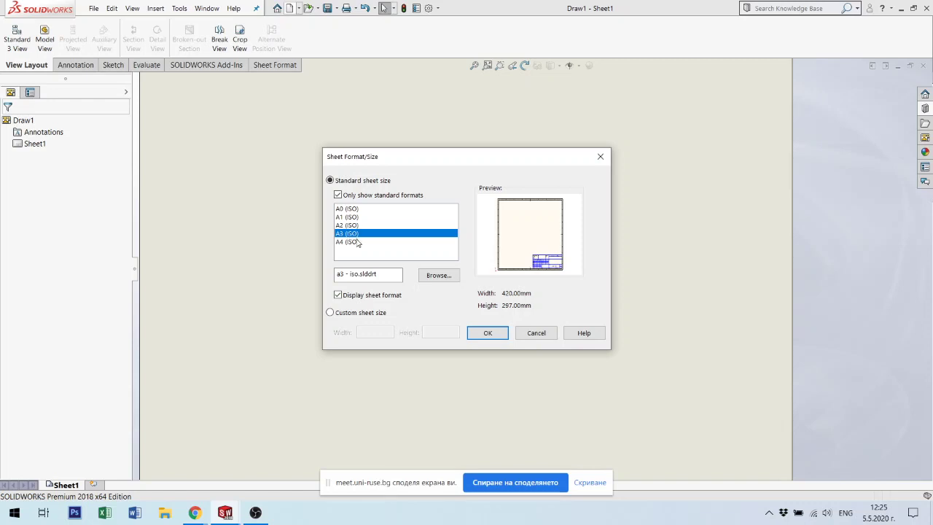
left_click(357, 242)
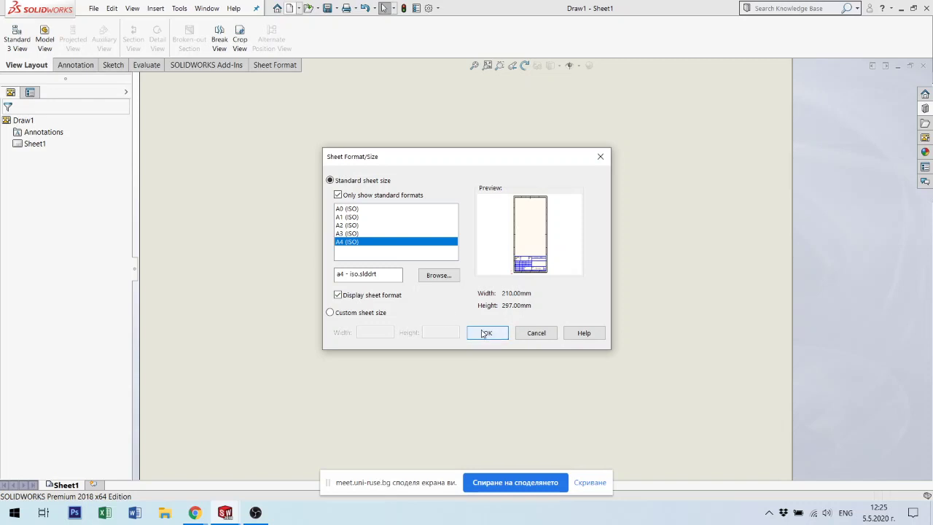
- Apply the A4 sheet and choose Bolt_M12x1.5x50x30 as the model view's source part
left_click(489, 333)
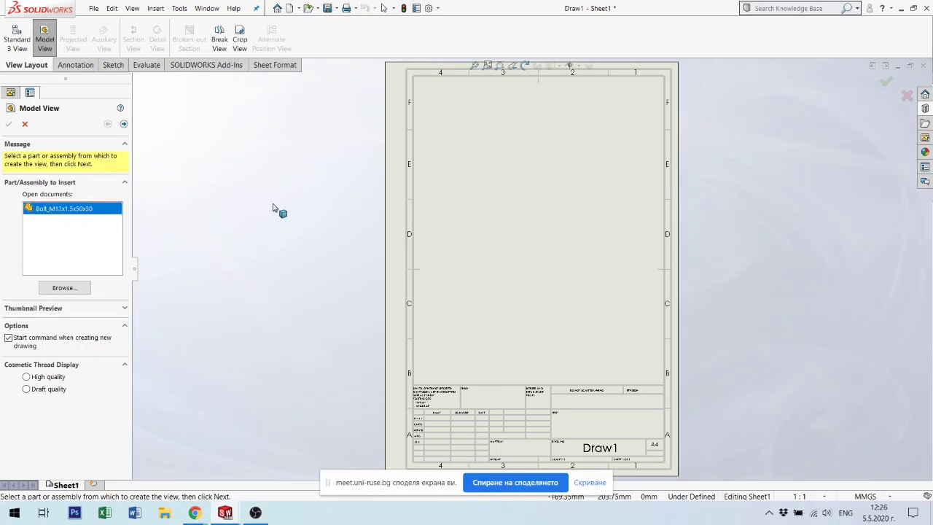
left_click(466, 138)
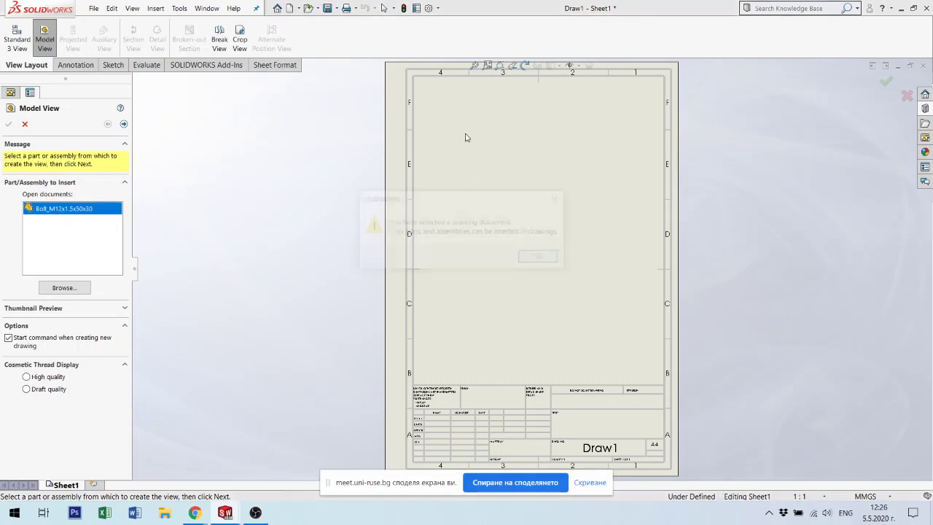
left_click(538, 257)
double_click(69, 210)
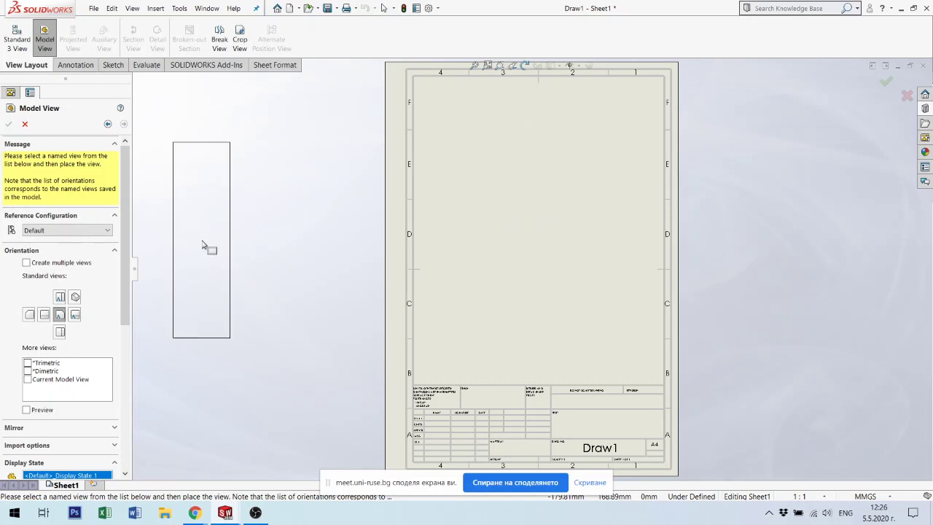
left_click(25, 124)
scroll(562, 277, "up", 3)
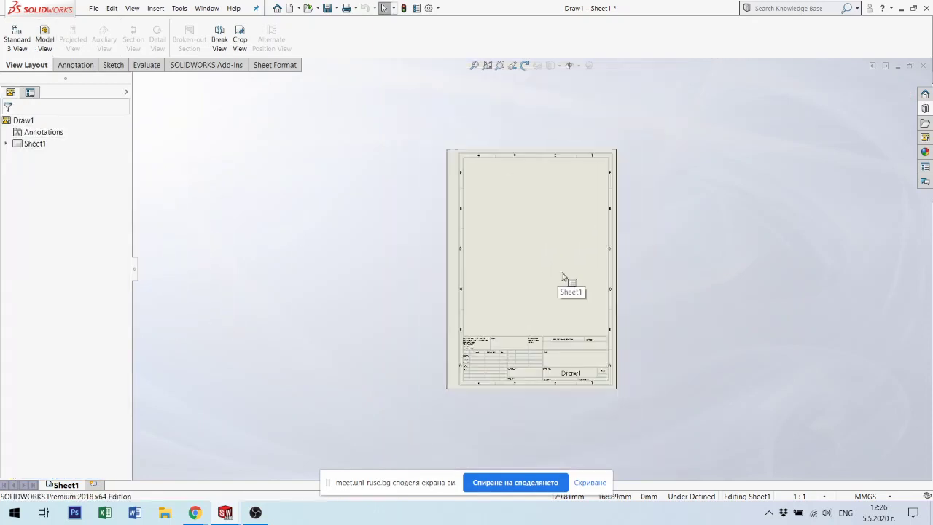
scroll(554, 252, "down", 1)
scroll(531, 226, "down", 1)
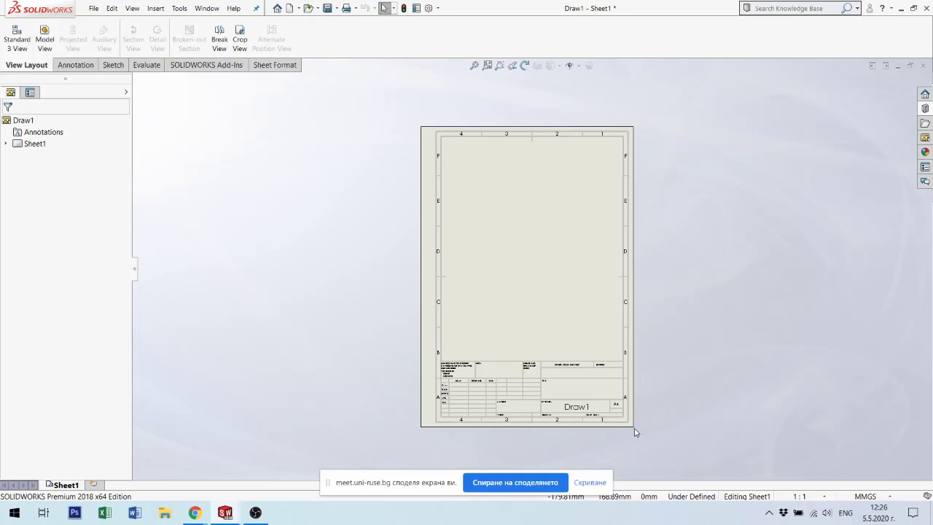
scroll(583, 432, "down", 1)
scroll(475, 358, "down", 1)
scroll(469, 354, "down", 1)
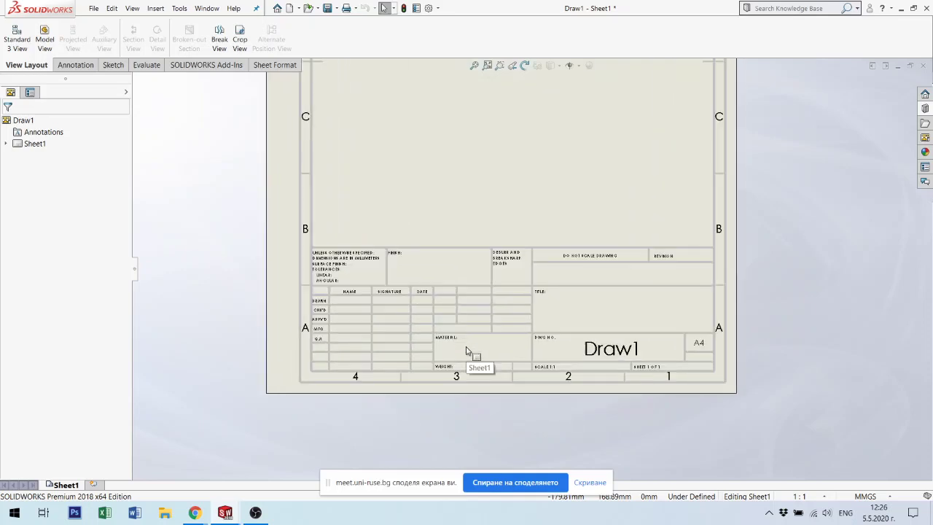
scroll(475, 328, "down", 1)
scroll(492, 296, "up", 3)
scroll(525, 263, "up", 3)
scroll(546, 140, "down", 1)
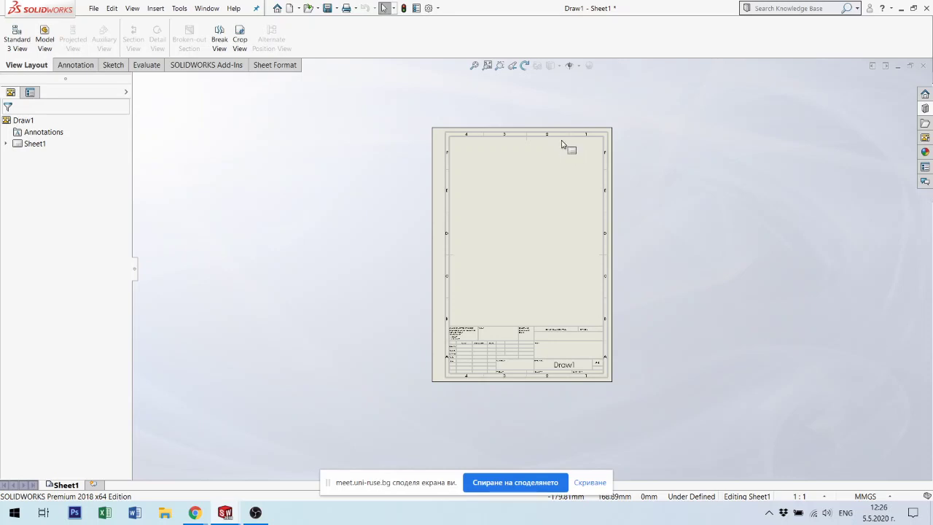
scroll(659, 330, "down", 1)
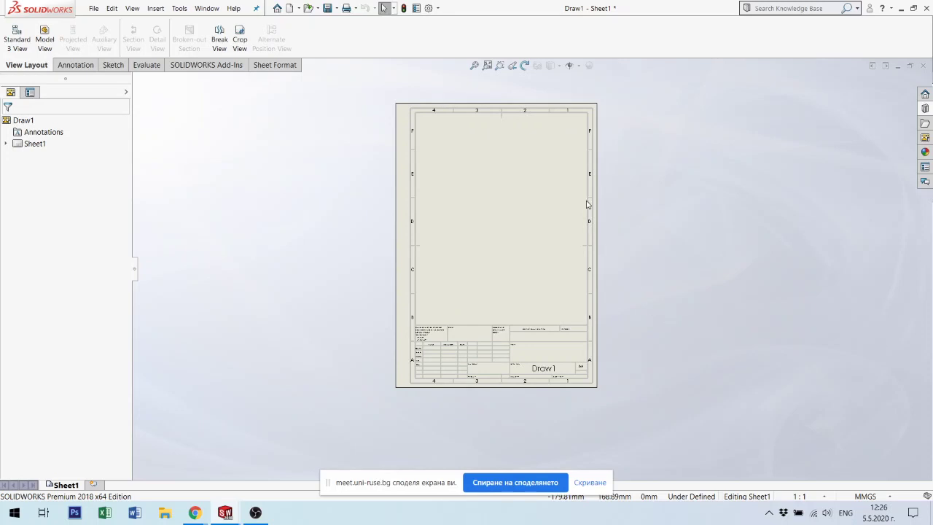
scroll(491, 130, "down", 1)
scroll(693, 277, "down", 1)
scroll(661, 316, "down", 1)
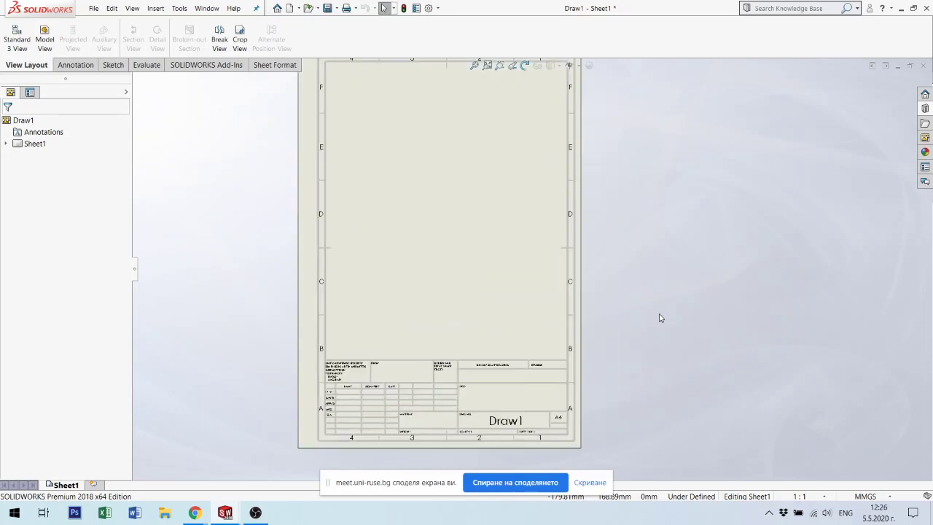
scroll(633, 309, "up", 1)
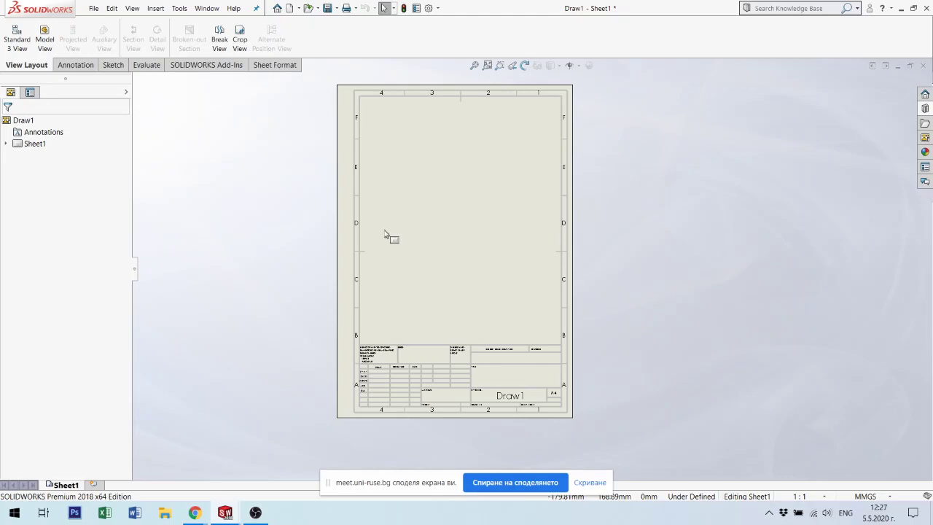
scroll(422, 355, "down", 1)
scroll(461, 343, "up", 3)
scroll(511, 321, "down", 2)
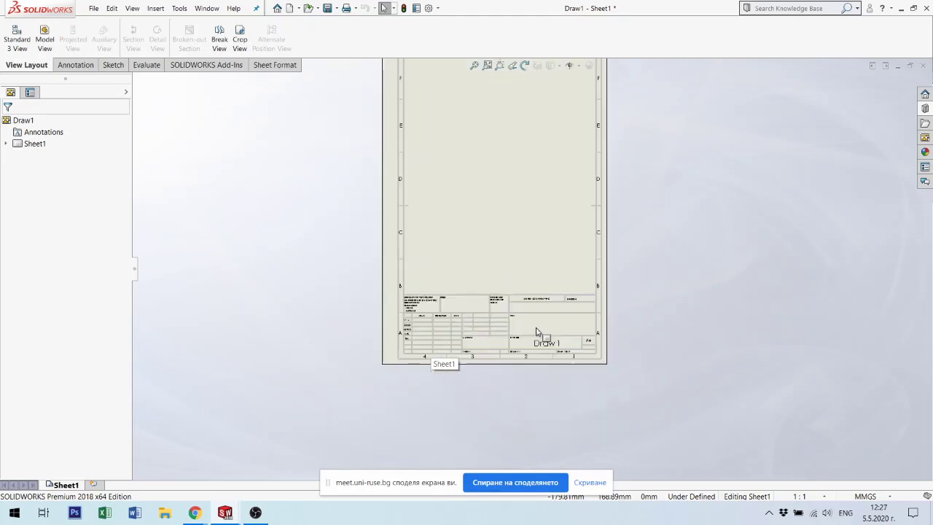
scroll(503, 328, "down", 2)
scroll(498, 299, "down", 2)
scroll(446, 291, "down", 2)
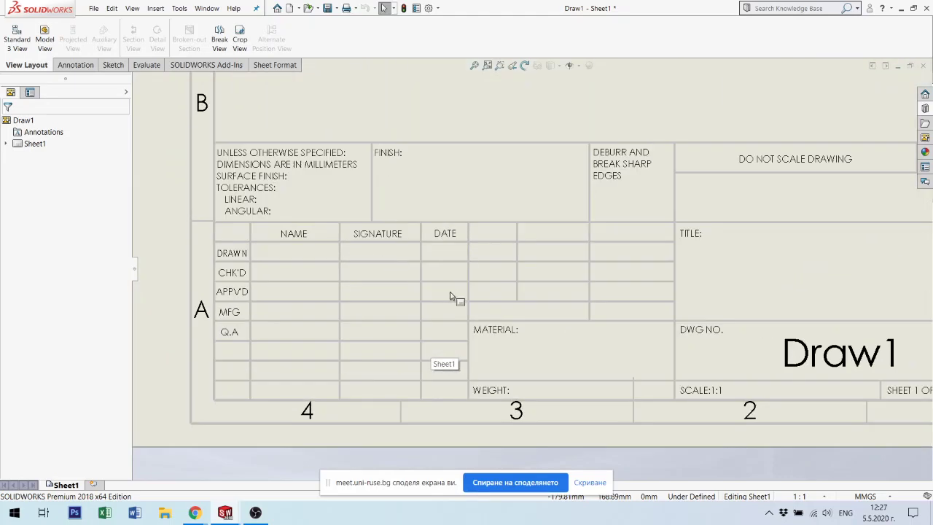
scroll(521, 250, "up", 2)
scroll(539, 237, "down", 1)
scroll(802, 258, "up", 2)
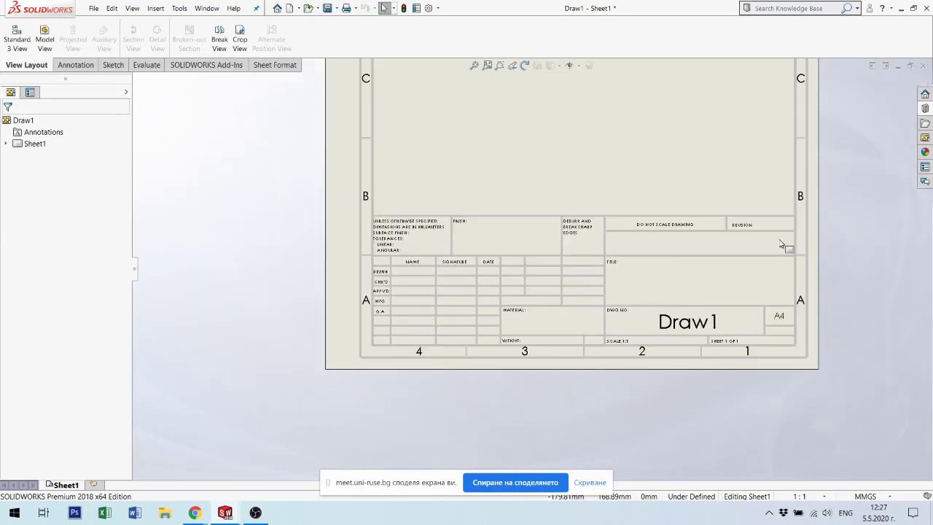
scroll(729, 237, "down", 1)
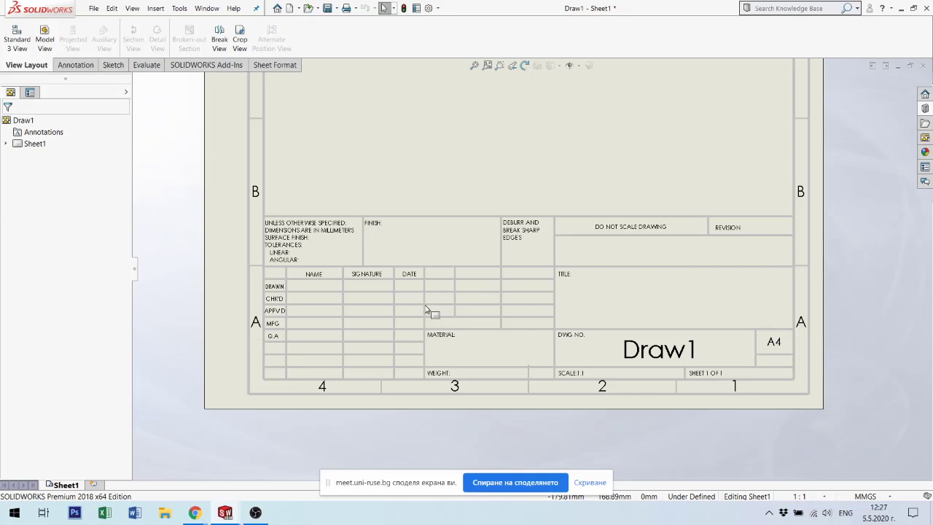
scroll(502, 245, "up", 3)
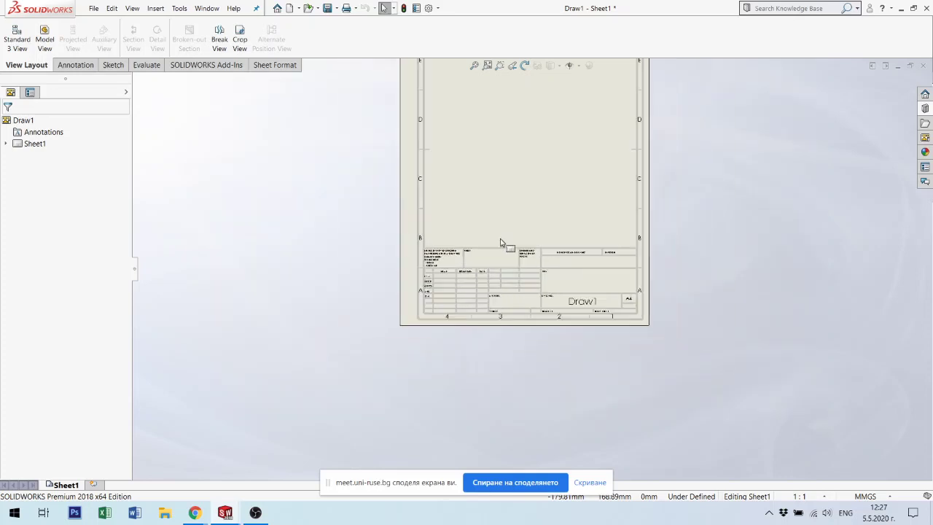
scroll(514, 195, "up", 2)
scroll(579, 229, "down", 1)
scroll(590, 294, "down", 1)
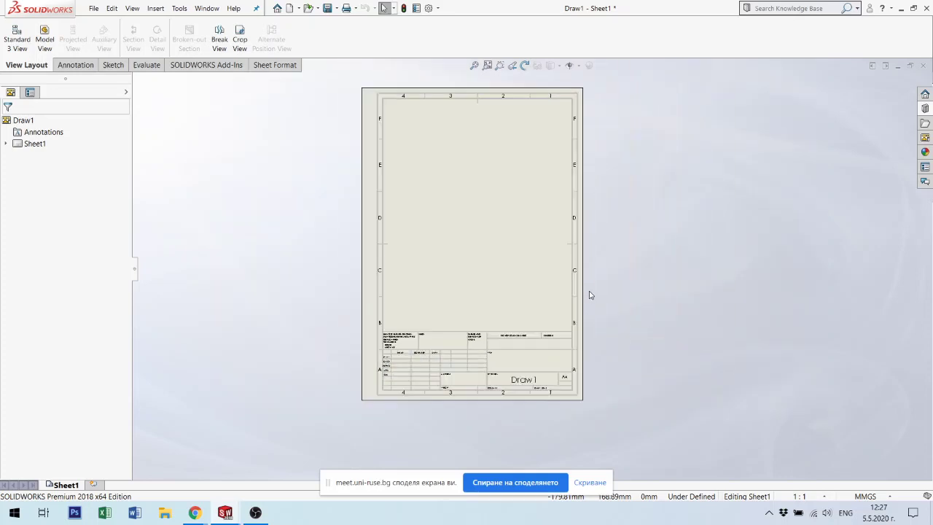
scroll(587, 291, "down", 1)
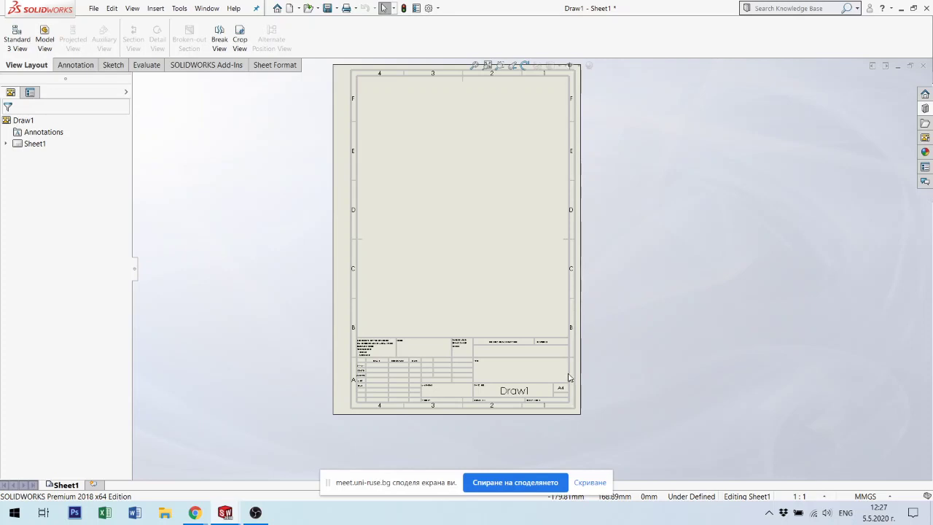
scroll(576, 421, "down", 2)
scroll(554, 394, "down", 2)
scroll(573, 357, "down", 2)
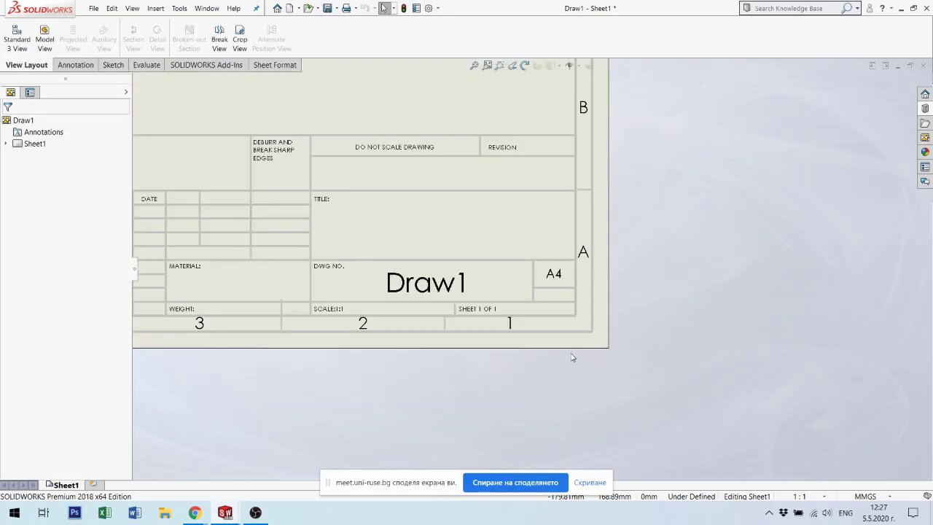
scroll(594, 339, "down", 1)
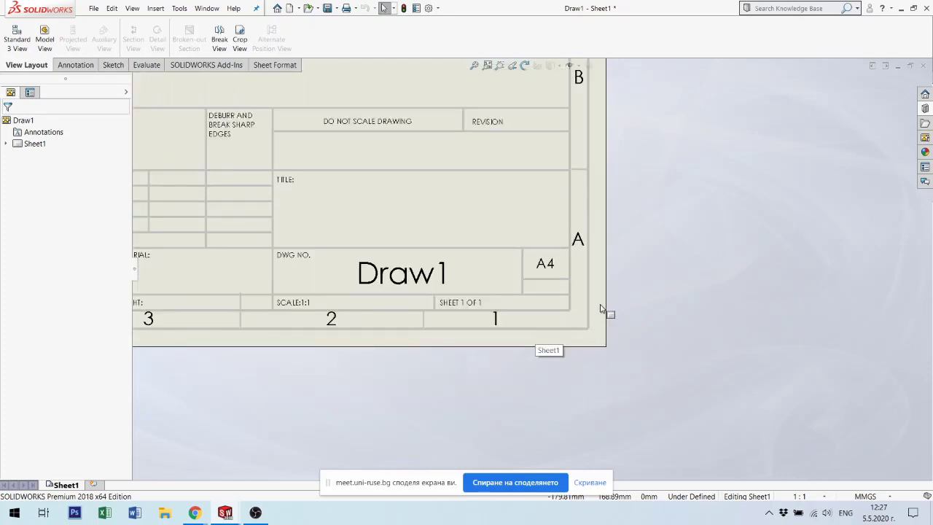
scroll(589, 298, "up", 3)
scroll(552, 134, "up", 3)
scroll(527, 109, "down", 1)
scroll(540, 123, "down", 2)
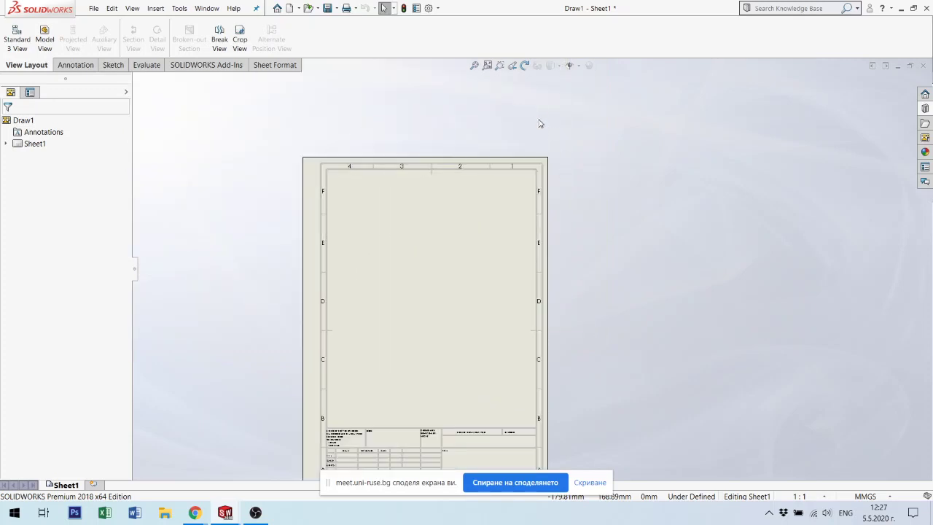
scroll(523, 154, "down", 1)
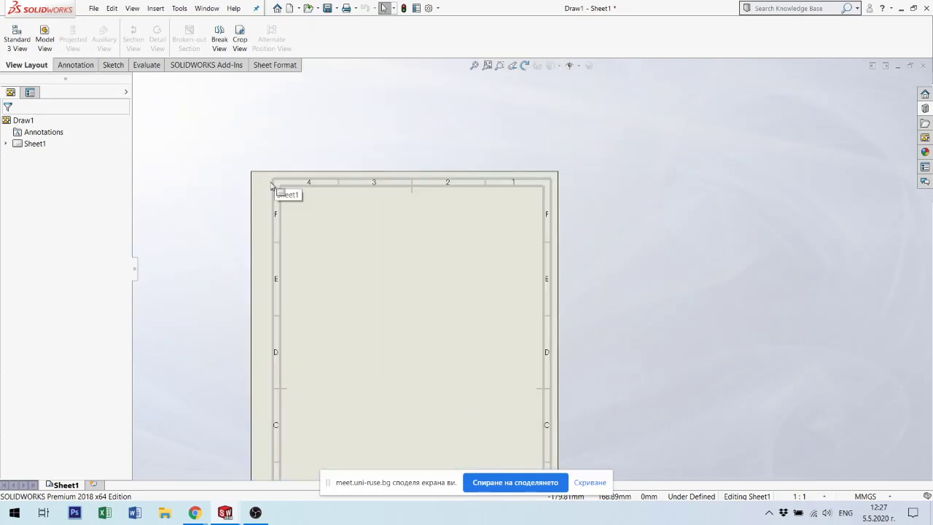
scroll(264, 200, "down", 1)
scroll(306, 233, "up", 2)
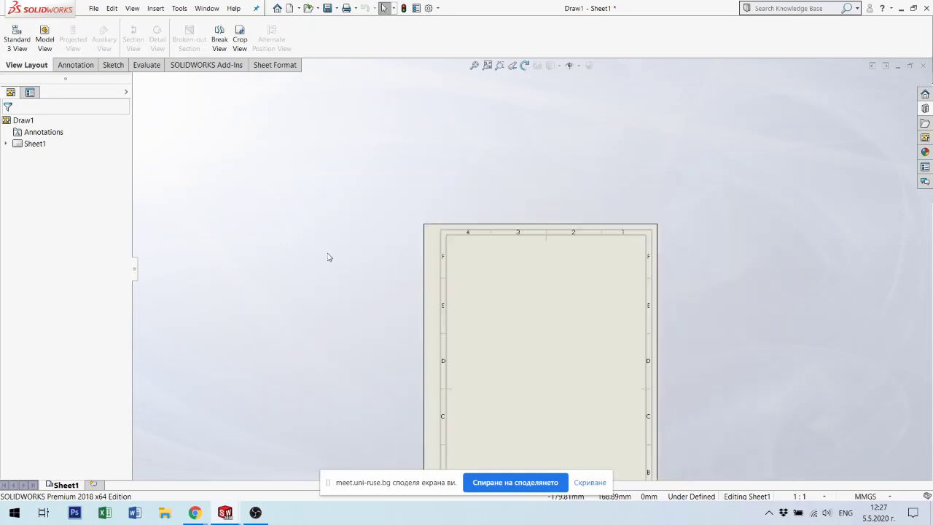
scroll(460, 387, "up", 2)
scroll(562, 328, "down", 1)
scroll(486, 309, "down", 1)
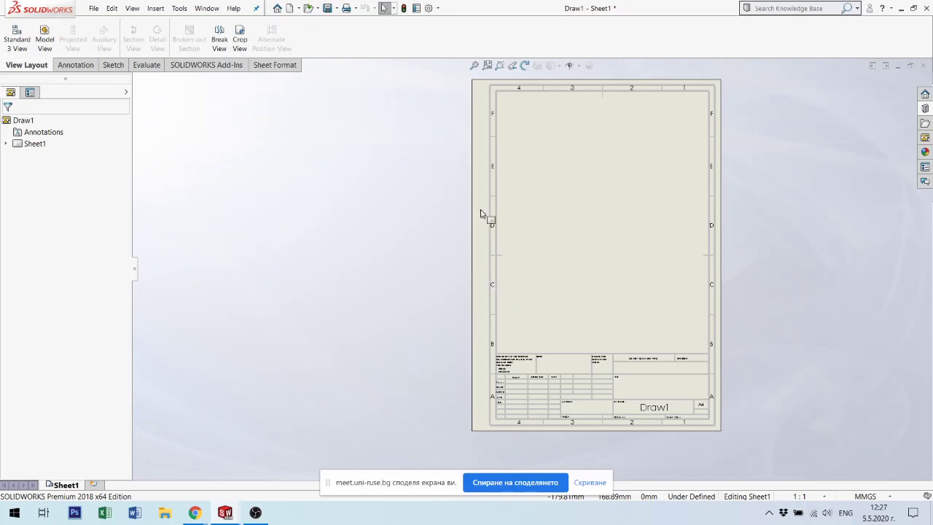
left_click(483, 294)
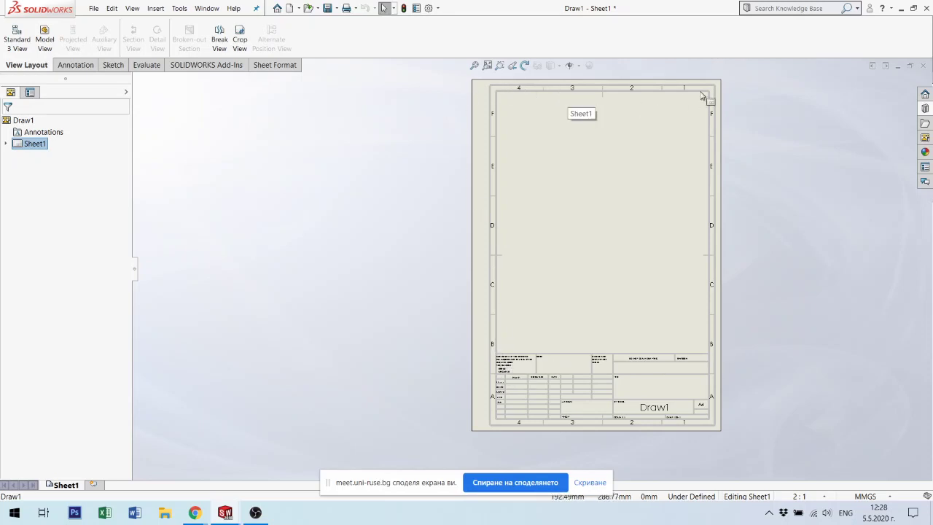
scroll(703, 379, "down", 3)
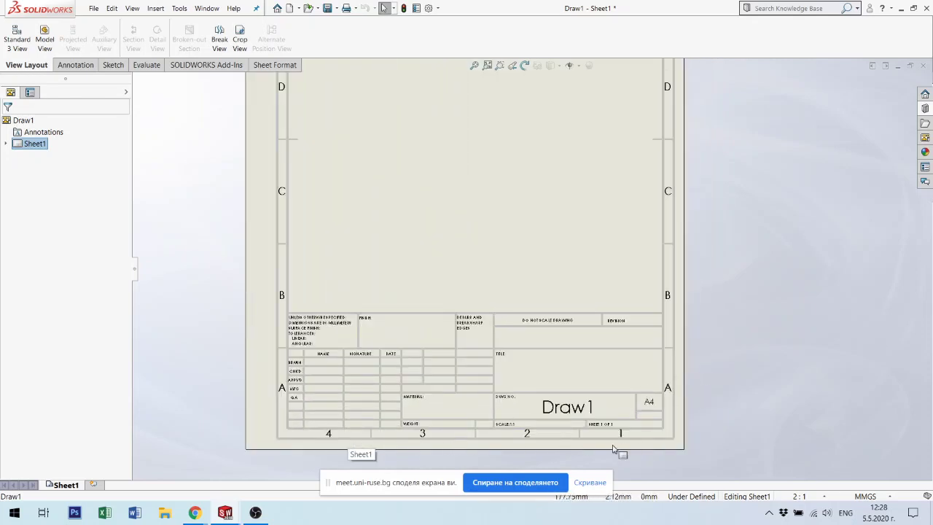
scroll(627, 306, "up", 3)
scroll(576, 183, "down", 1)
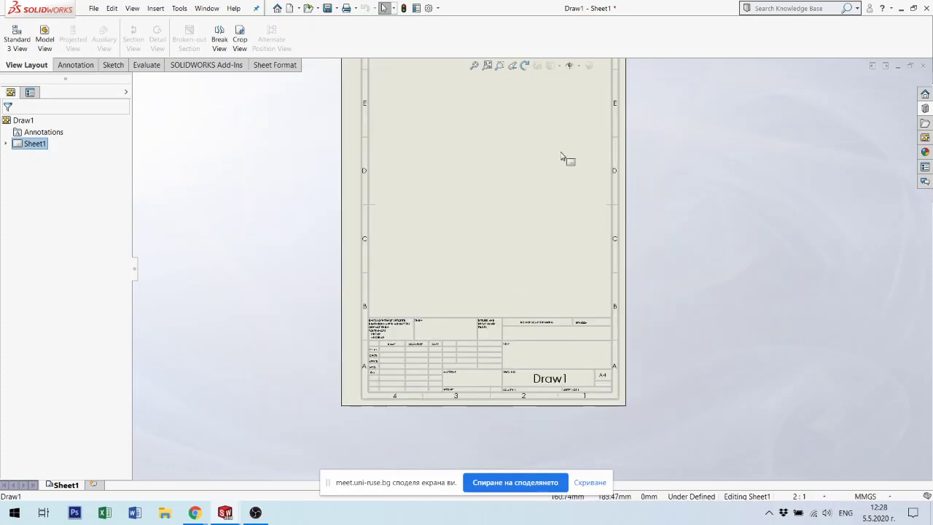
scroll(565, 155, "up", 3)
scroll(566, 152, "down", 1)
scroll(562, 266, "down", 1)
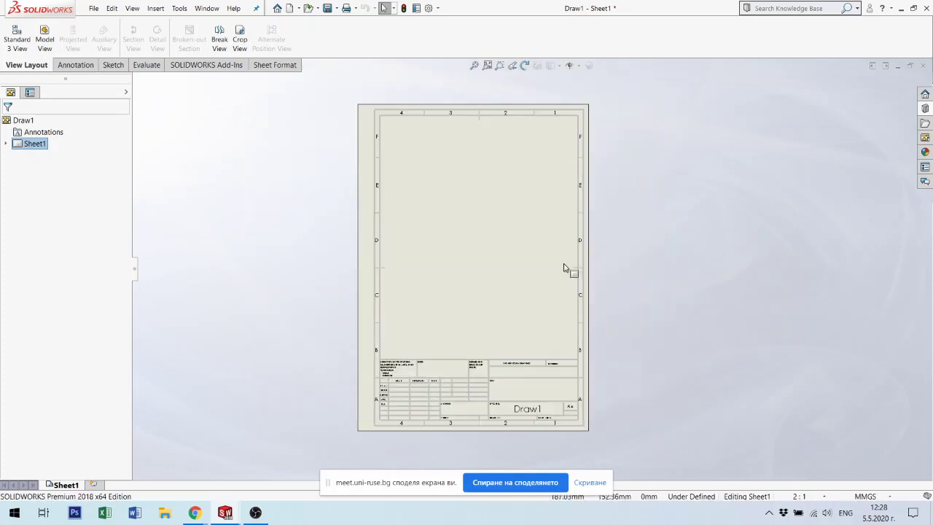
scroll(573, 335, "down", 1)
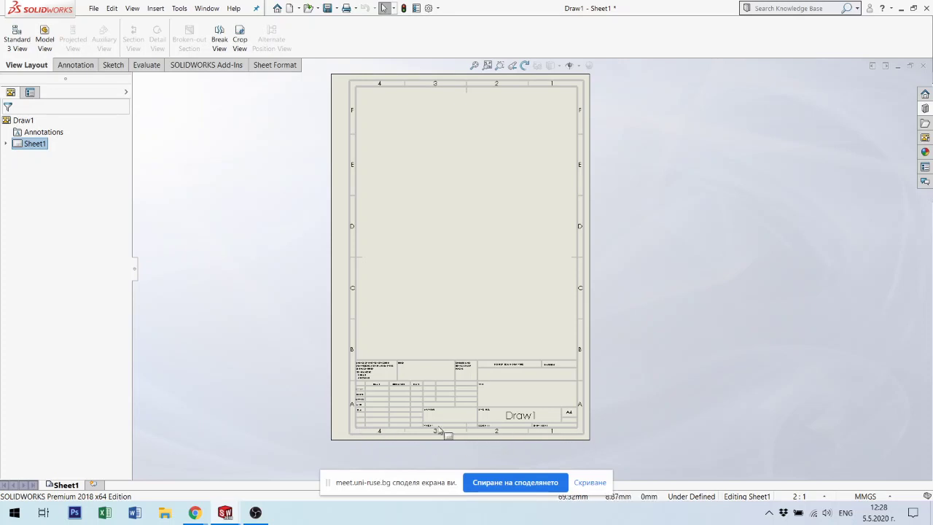
scroll(490, 420, "down", 2)
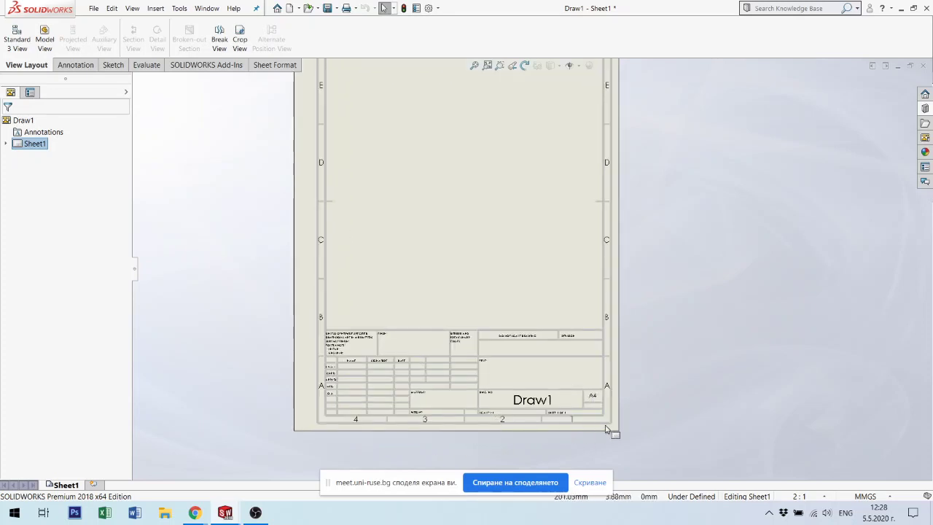
scroll(606, 429, "down", 2)
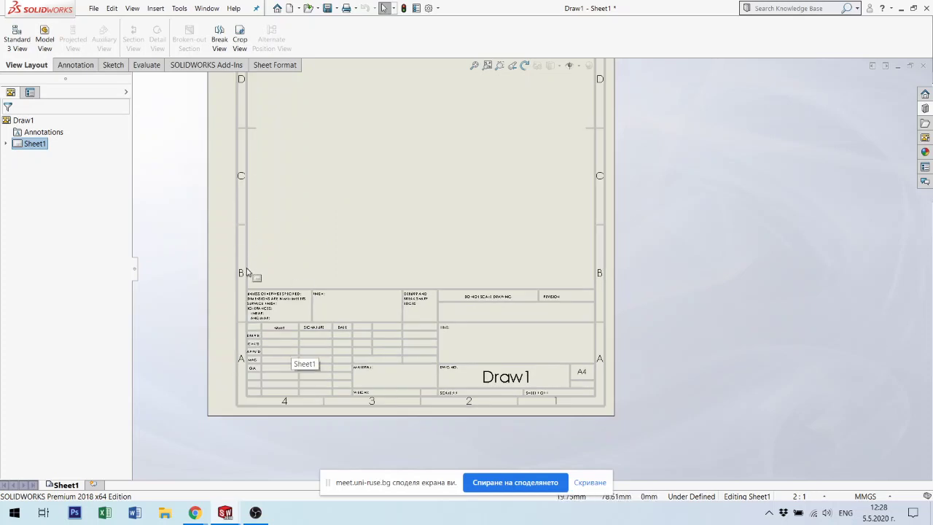
scroll(252, 310, "down", 2)
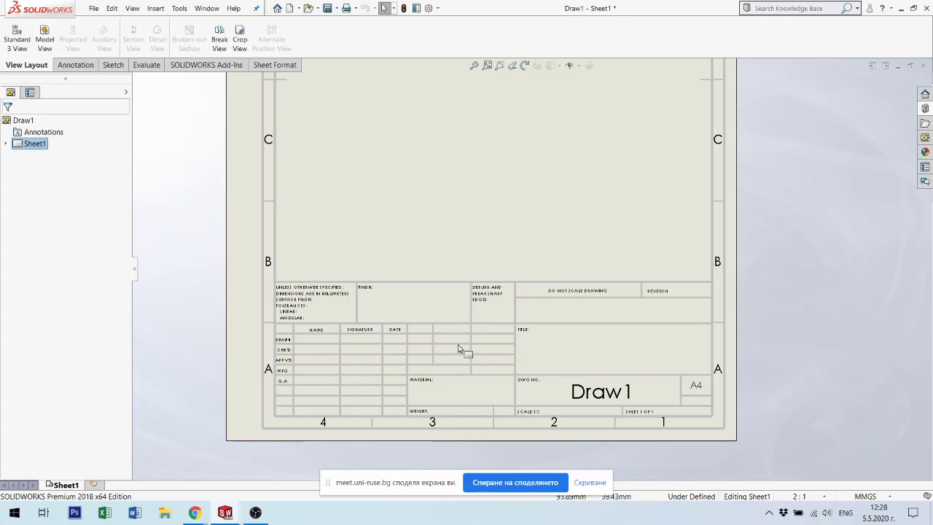
scroll(594, 401, "down", 2)
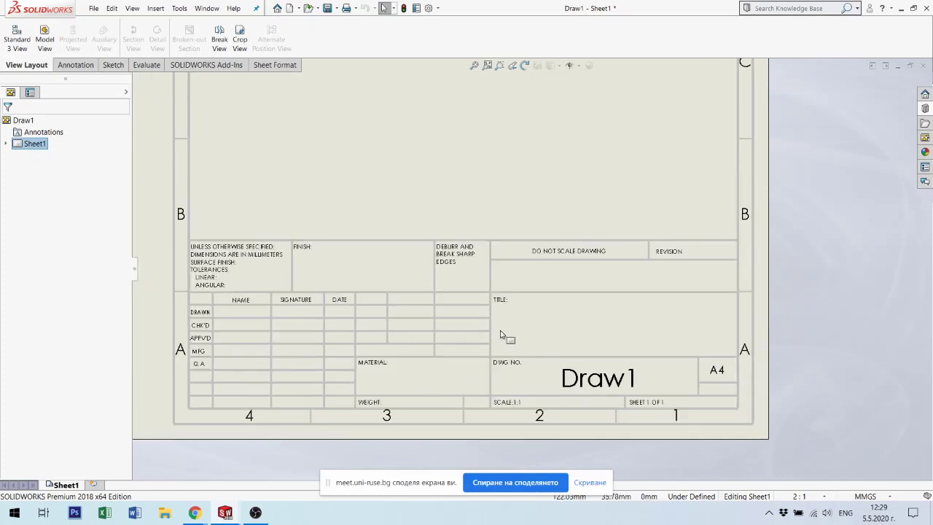
scroll(536, 313, "up", 2)
scroll(495, 218, "down", 3)
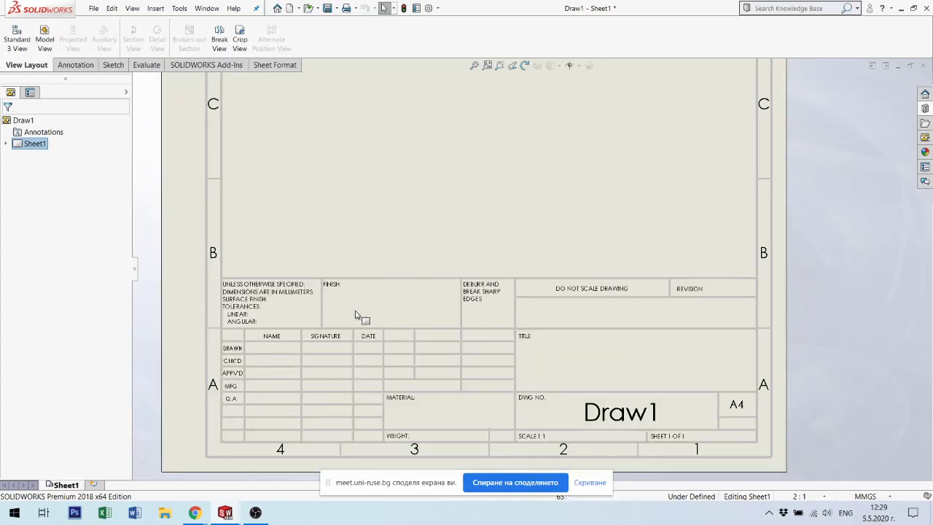
scroll(471, 299, "up", 3)
scroll(506, 182, "up", 2)
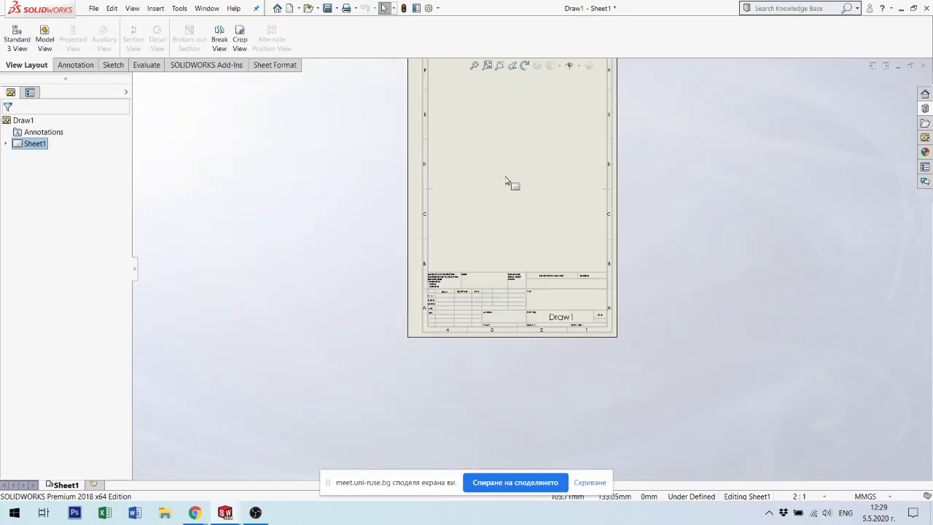
scroll(508, 181, "up", 1)
scroll(513, 185, "down", 2)
scroll(513, 185, "down", 1)
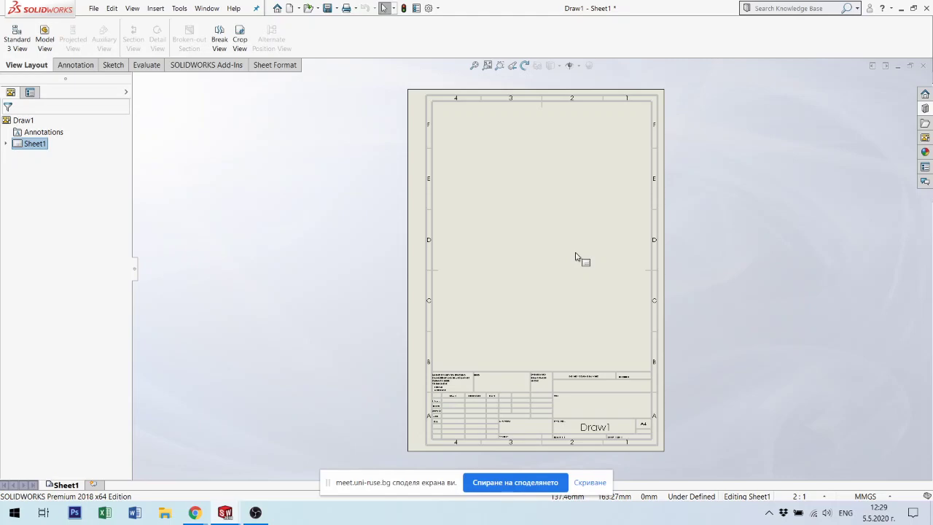
scroll(619, 430, "down", 1)
scroll(469, 391, "down", 2)
scroll(342, 378, "down", 1)
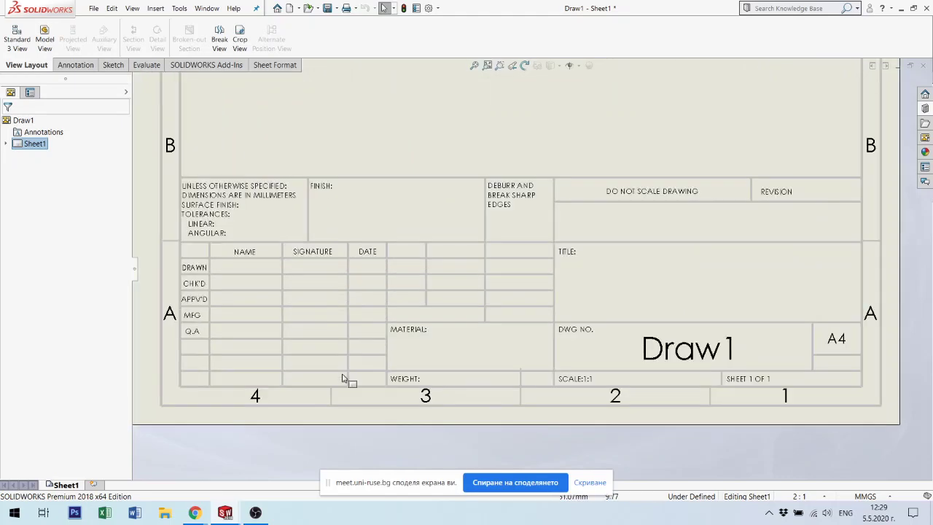
scroll(342, 378, "down", 2)
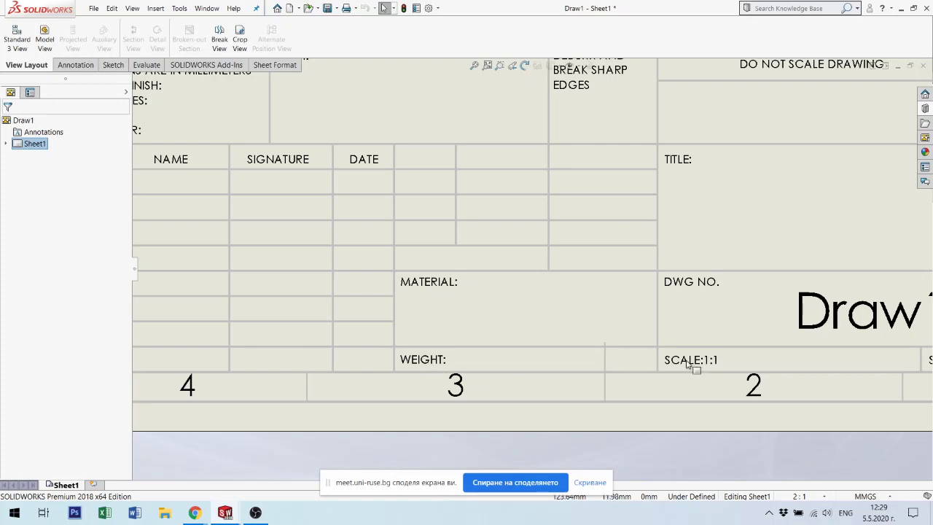
scroll(635, 335, "up", 3)
scroll(635, 332, "down", 1)
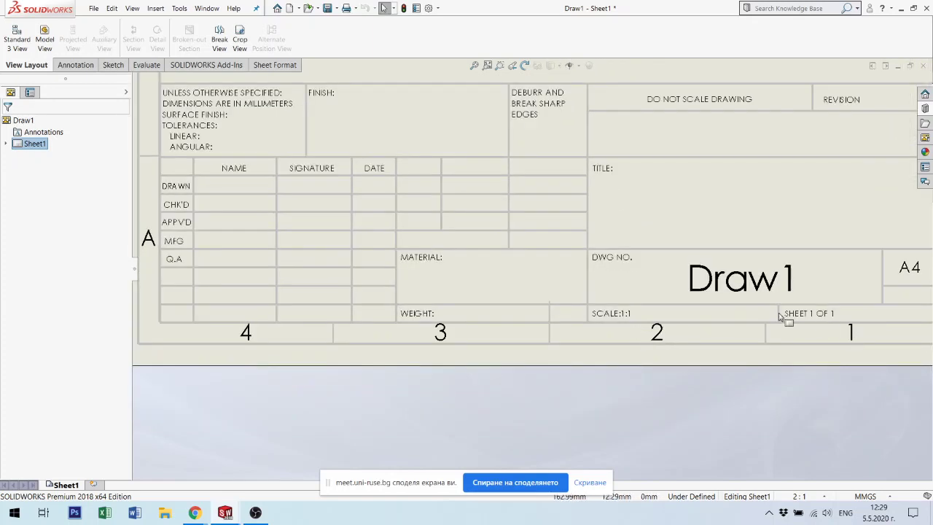
scroll(830, 318, "up", 2)
scroll(677, 250, "down", 1)
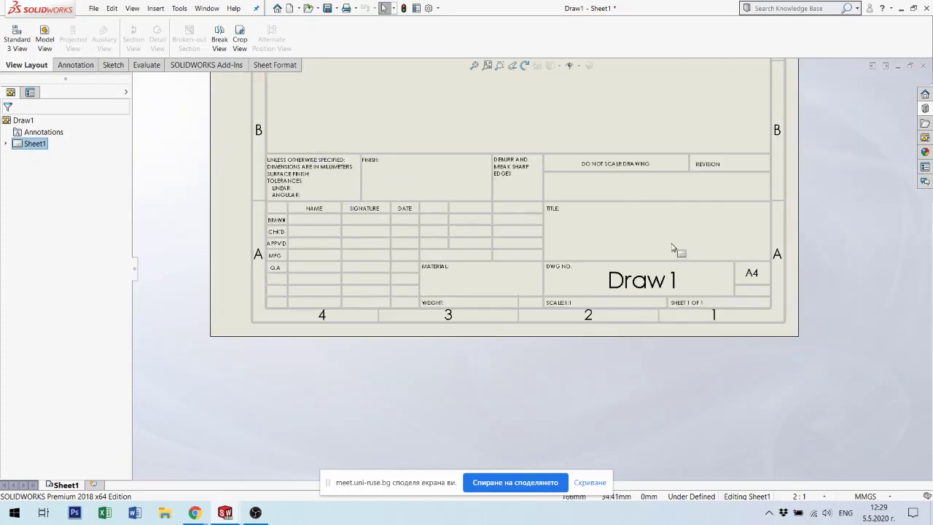
scroll(678, 252, "down", 1)
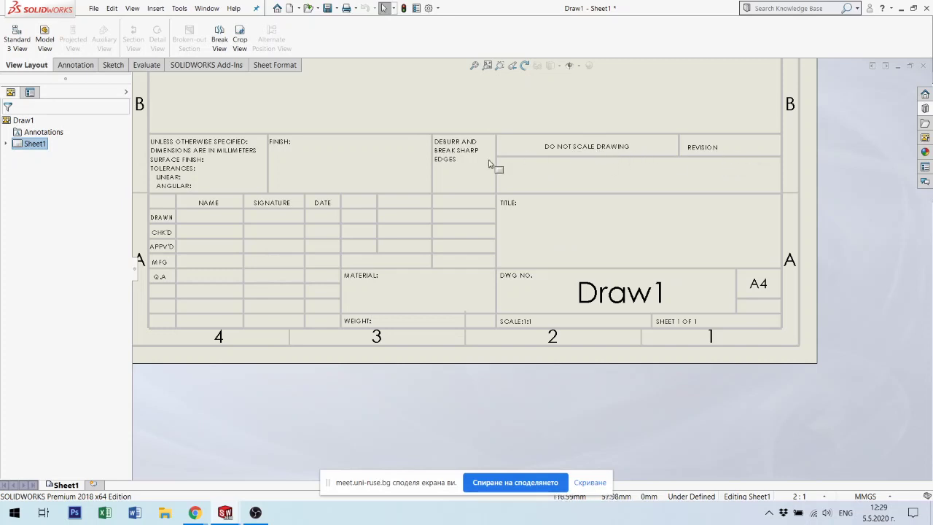
scroll(158, 186, "down", 2)
scroll(170, 189, "down", 2)
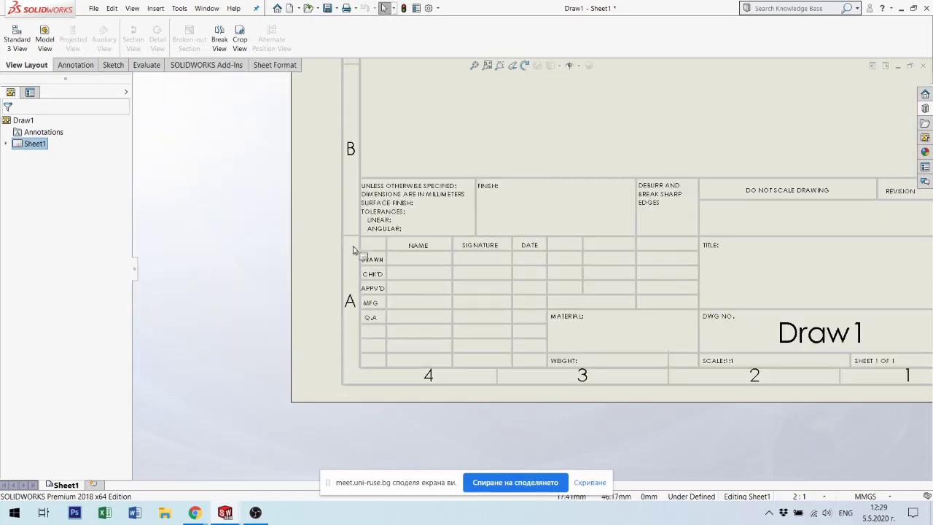
scroll(354, 250, "down", 2)
scroll(423, 272, "down", 2)
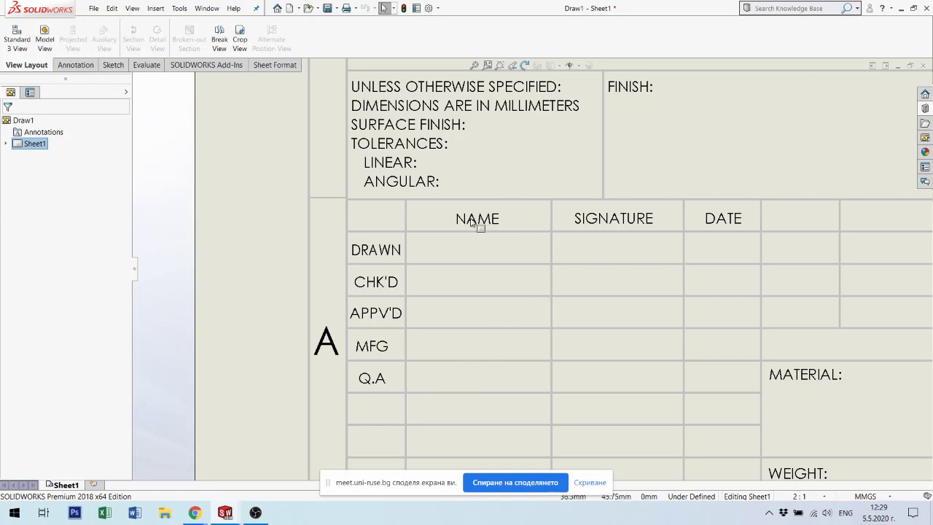
scroll(801, 372, "up", 1)
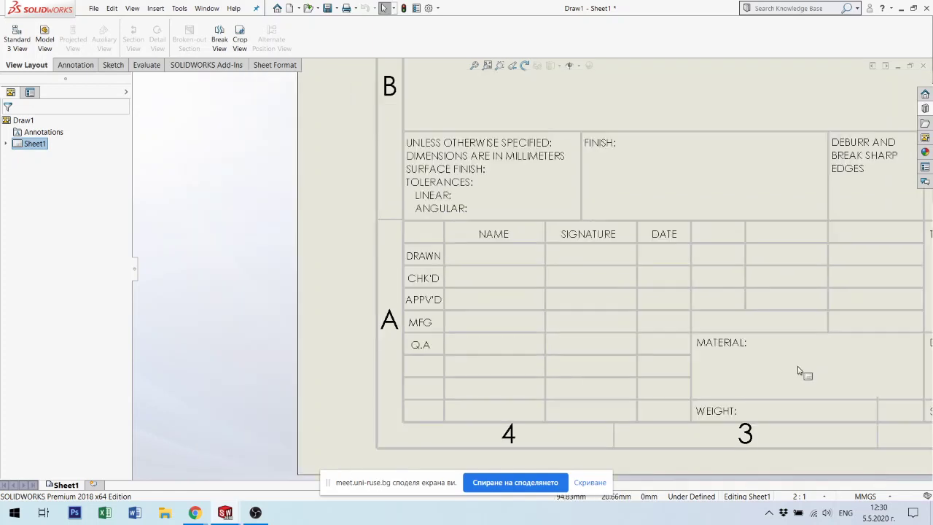
scroll(799, 369, "up", 1)
scroll(866, 287, "up", 1)
scroll(758, 233, "up", 1)
scroll(649, 184, "down", 1)
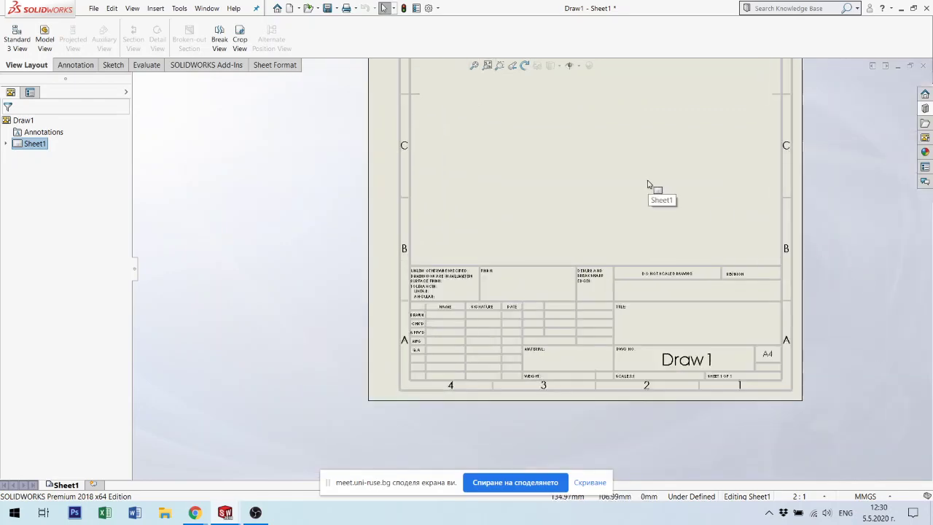
scroll(538, 191, "up", 1)
scroll(550, 169, "down", 1)
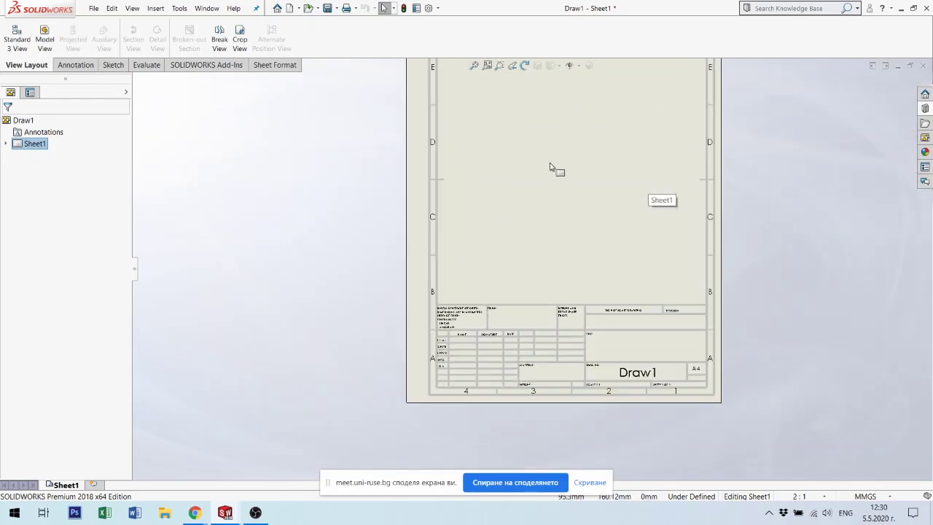
scroll(590, 141, "up", 2)
scroll(590, 141, "down", 1)
scroll(591, 141, "down", 1)
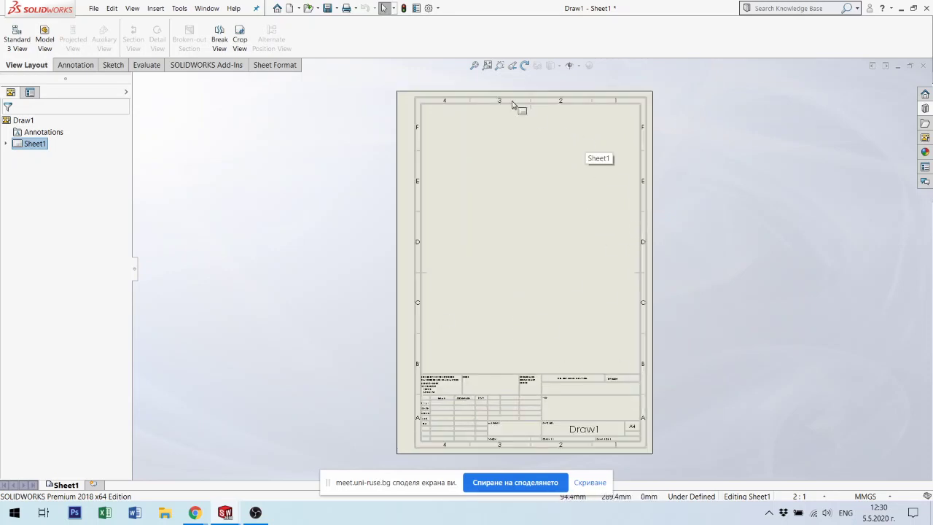
left_click(694, 268)
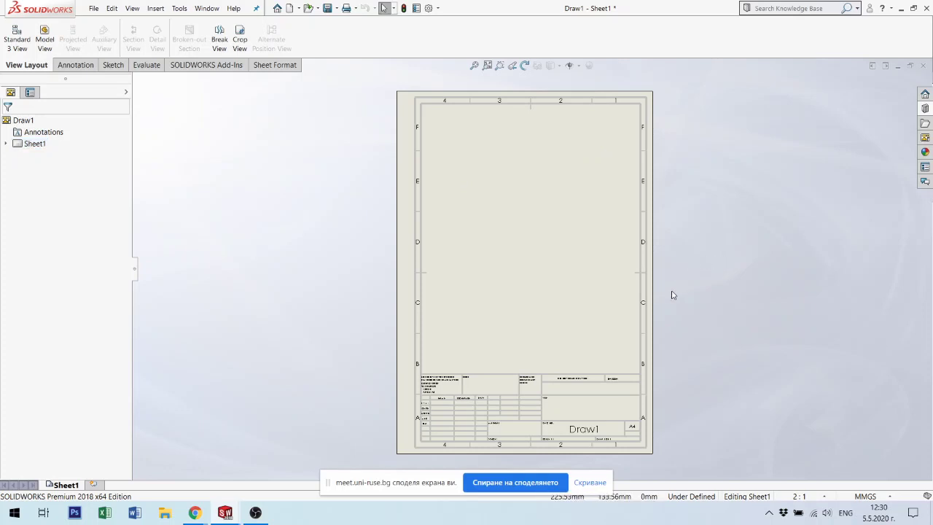
left_click(557, 386)
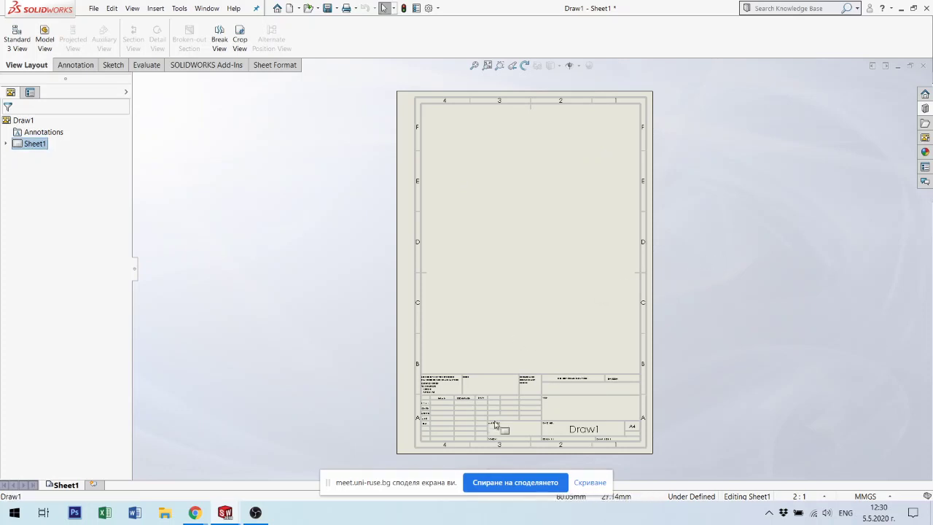
scroll(586, 432, "down", 2)
scroll(514, 345, "down", 1)
scroll(554, 310, "down", 1)
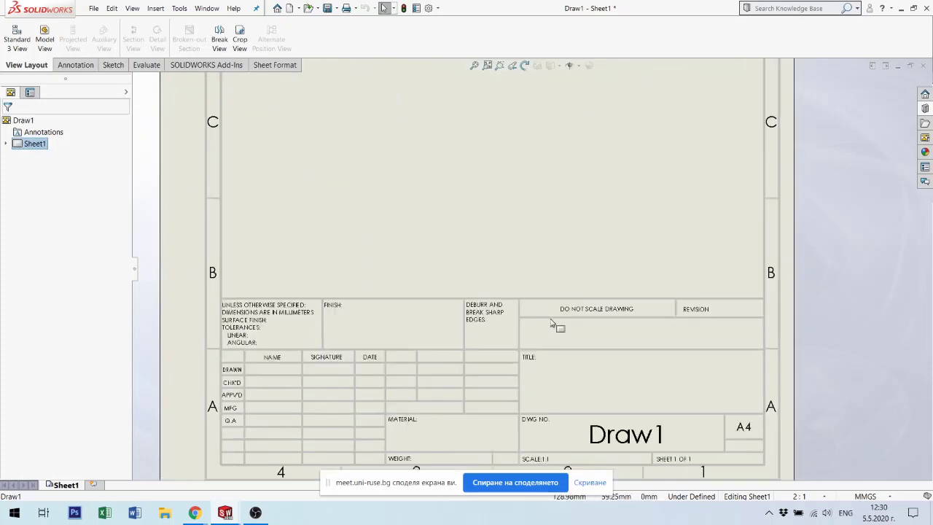
scroll(558, 306, "down", 1)
scroll(502, 347, "up", 3)
scroll(444, 266, "down", 2)
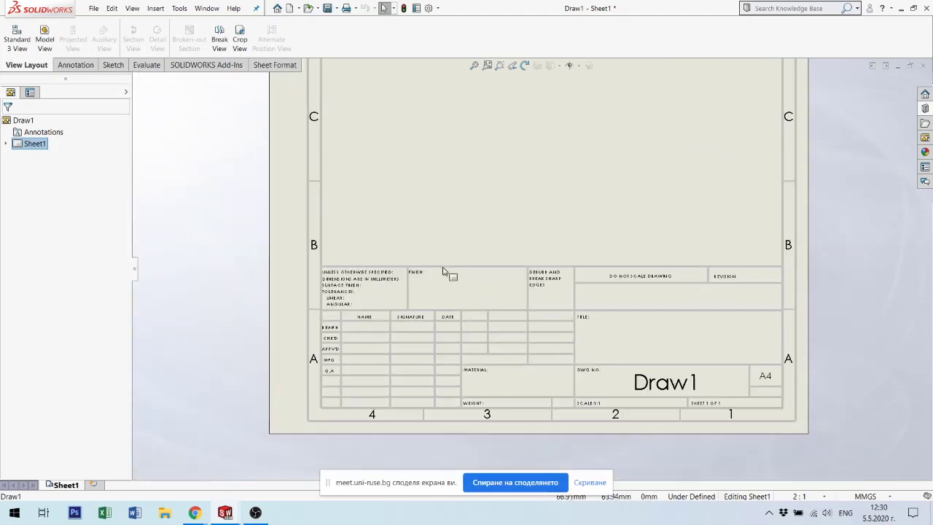
scroll(448, 264, "up", 2)
scroll(530, 233, "down", 1)
scroll(530, 234, "down", 2)
scroll(537, 236, "down", 1)
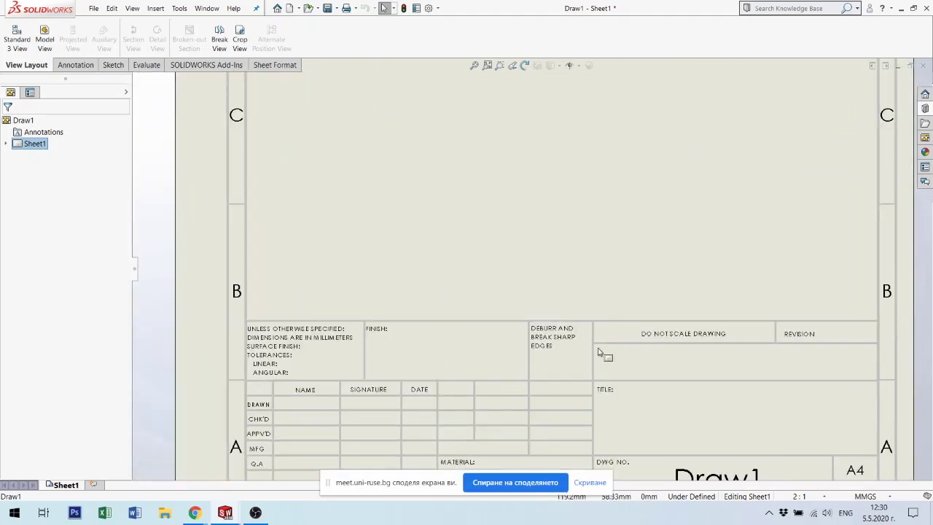
scroll(599, 314, "up", 5)
scroll(593, 252, "down", 1)
- Zoom the A4 sheet, clear the selection, and try Edit Sheet Format from the sheet menu
scroll(627, 259, "up", 2)
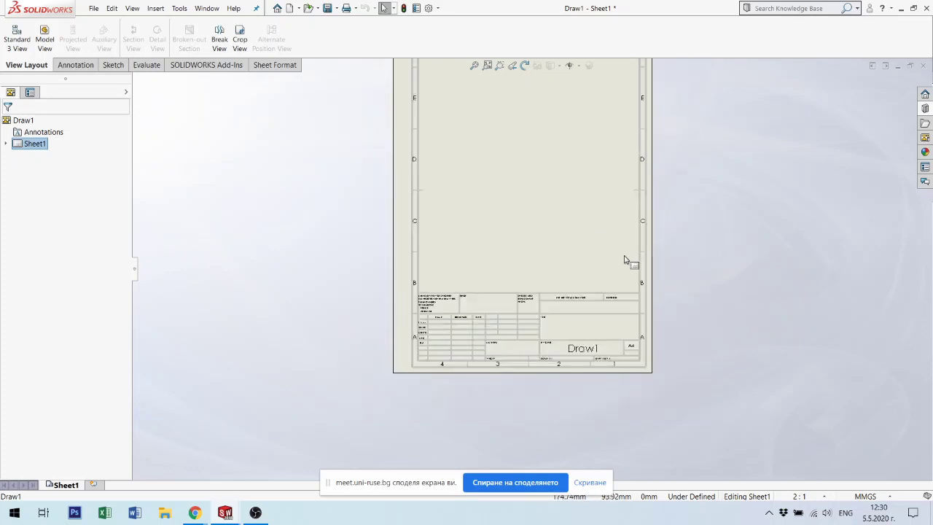
scroll(627, 259, "up", 1)
scroll(562, 231, "up", 2)
scroll(560, 175, "down", 1)
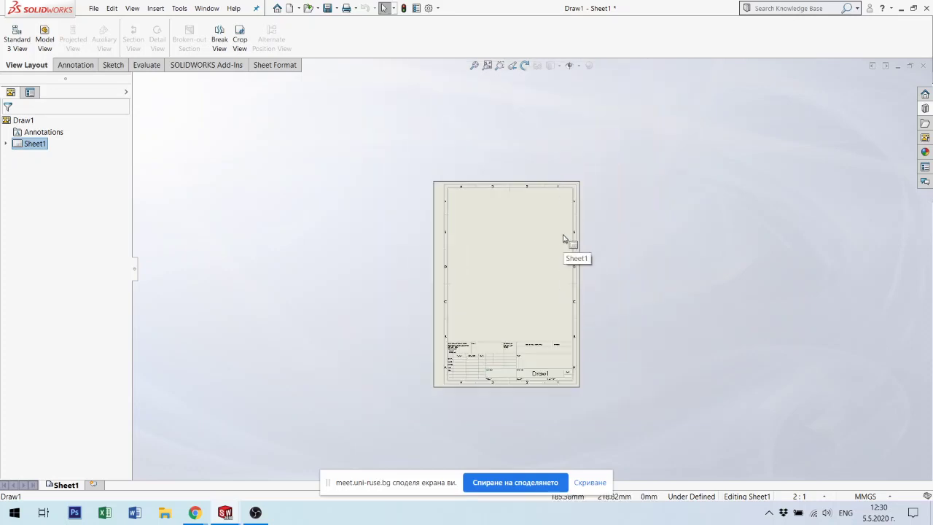
scroll(478, 230, "down", 1)
scroll(481, 235, "down", 1)
scroll(578, 338, "down", 2)
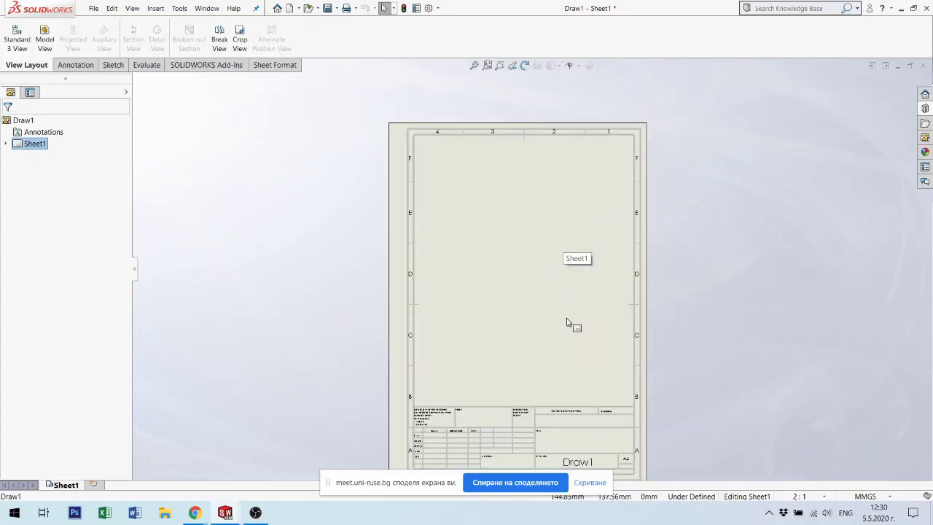
scroll(456, 276, "up", 4)
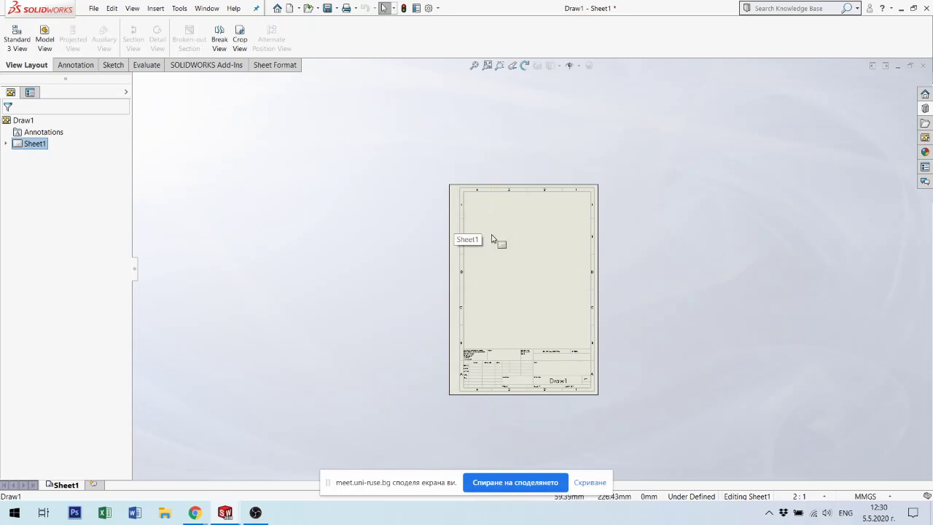
scroll(568, 328, "down", 1)
scroll(553, 270, "down", 1)
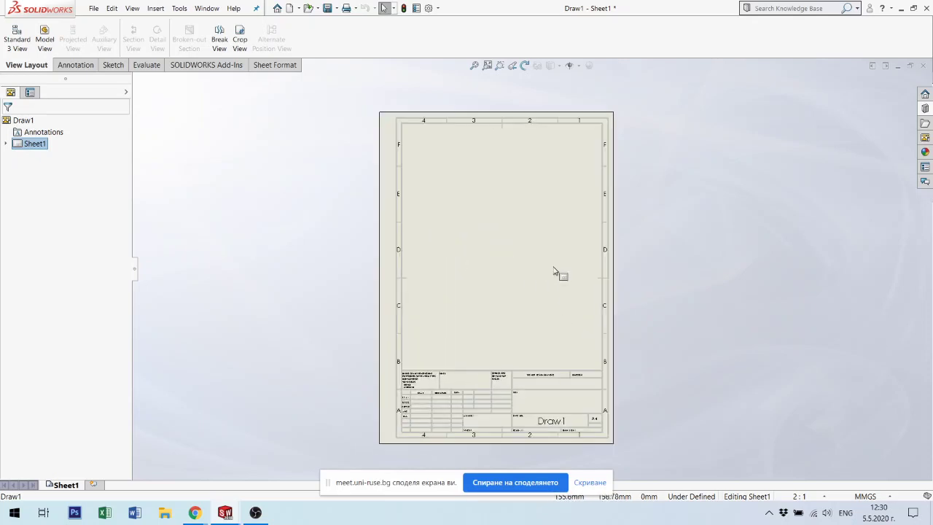
left_click(770, 218)
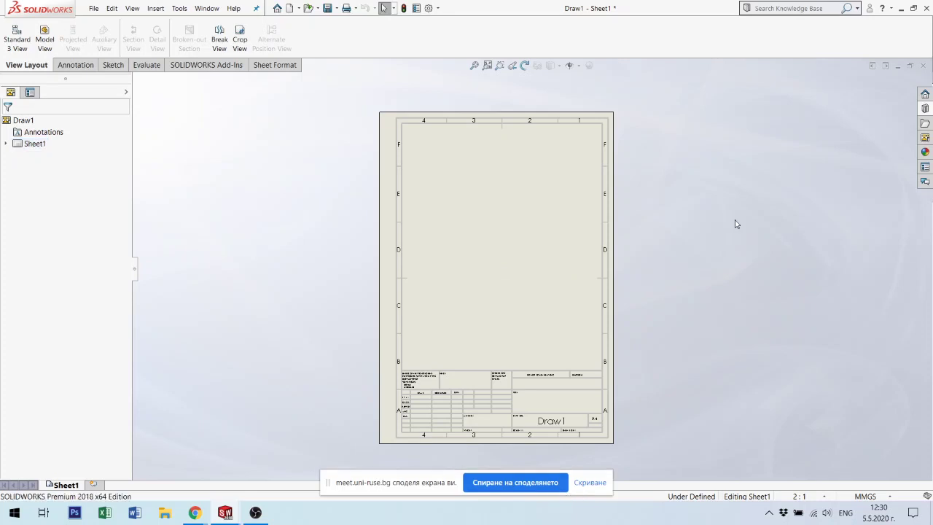
right_click(469, 253)
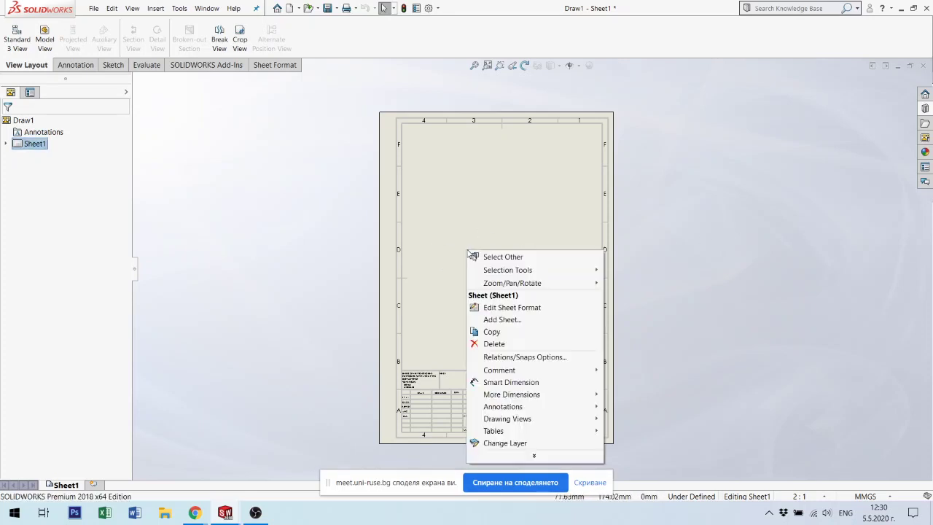
left_click(546, 308)
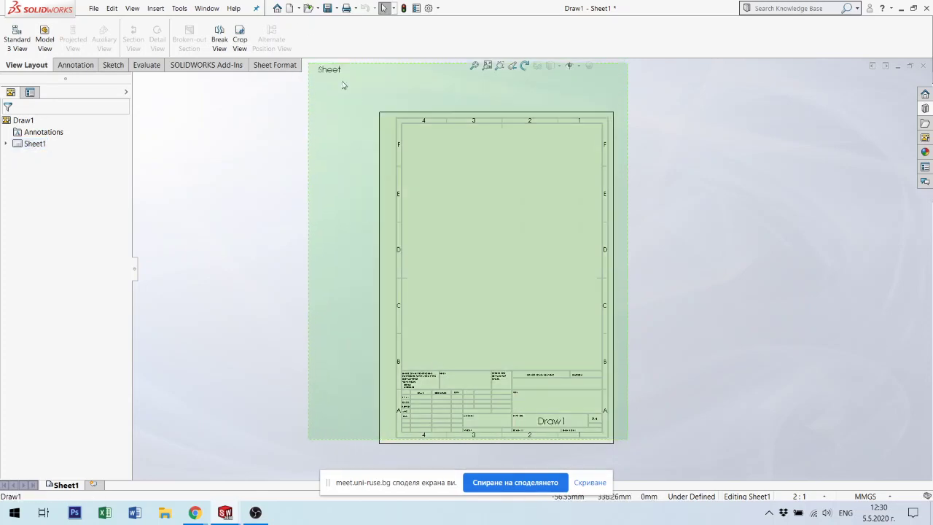
- Select the drawing sheet, adjust the zoom, and reopen the sheet's right-click options
left_click(474, 121)
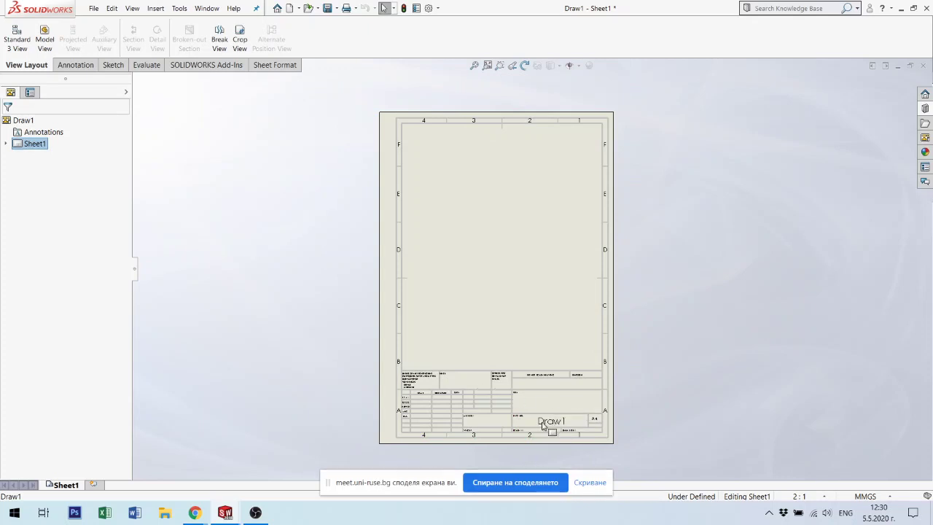
scroll(608, 340, "down", 3)
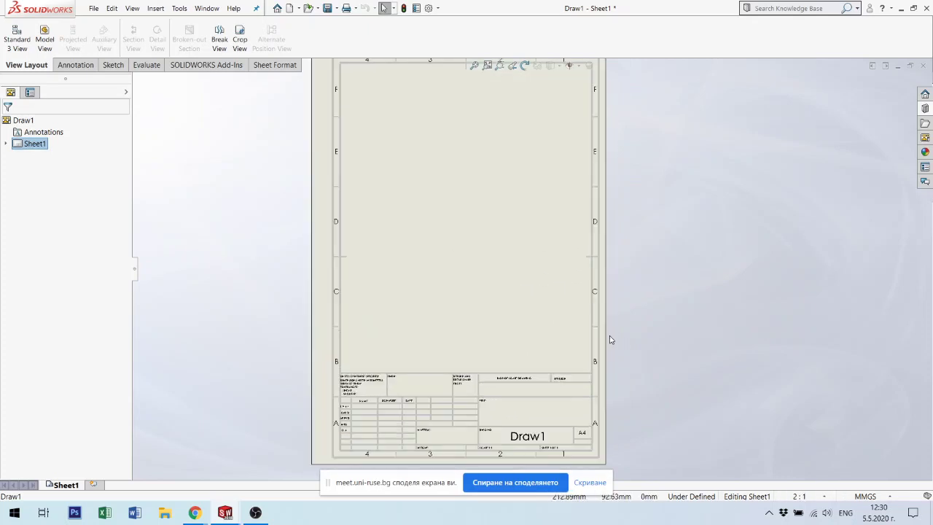
scroll(598, 333, "up", 2)
scroll(510, 277, "up", 1)
scroll(444, 208, "up", 1)
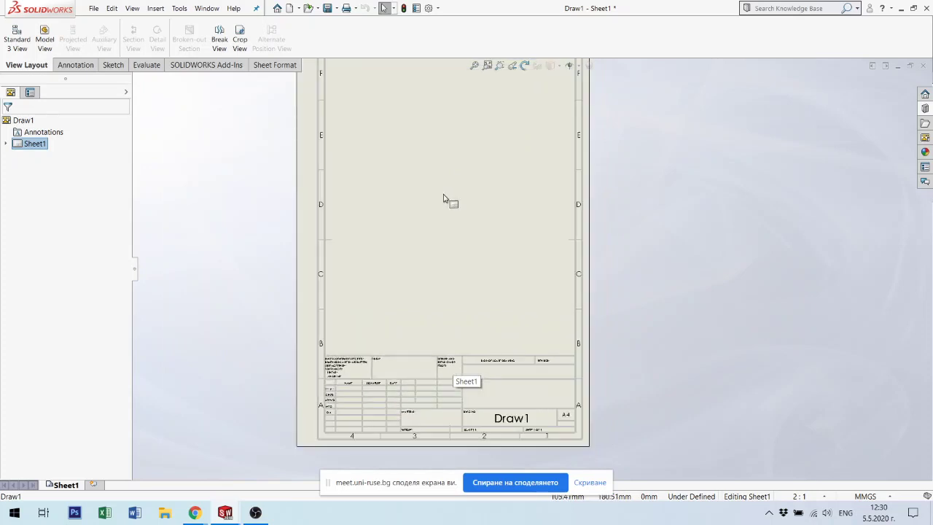
scroll(430, 164, "up", 1)
scroll(437, 167, "down", 1)
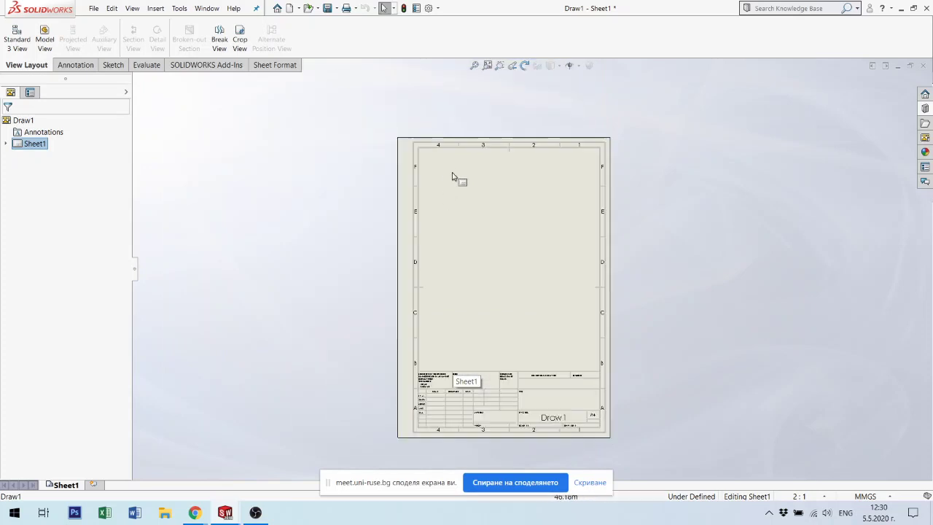
right_click(500, 271)
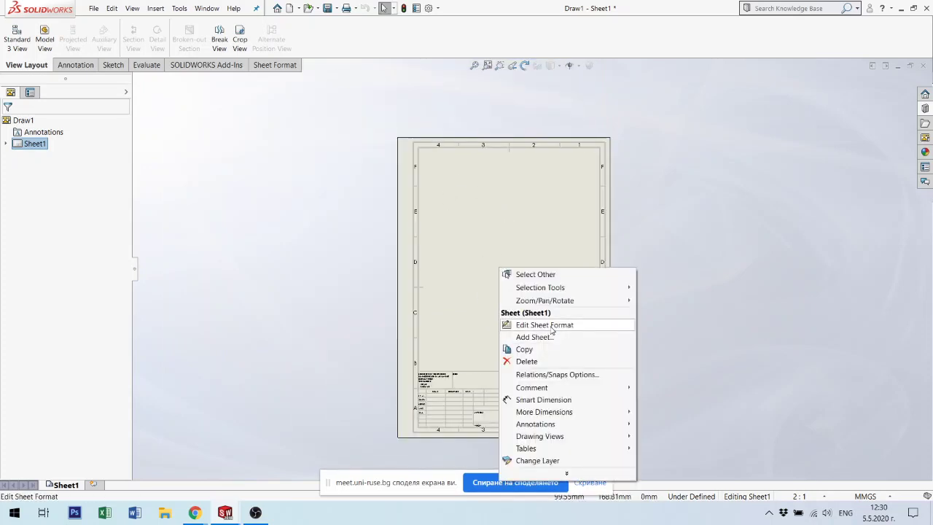
- Enter Edit Sheet Format, select the 54.60 title-block line below Q.A, and list the available toolbars
left_click(576, 329)
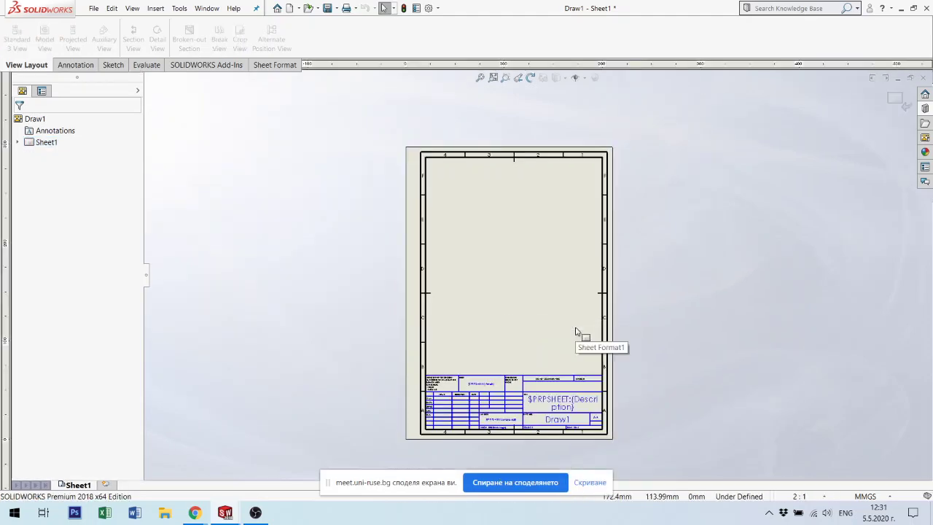
scroll(563, 436, "down", 2)
scroll(496, 401, "down", 2)
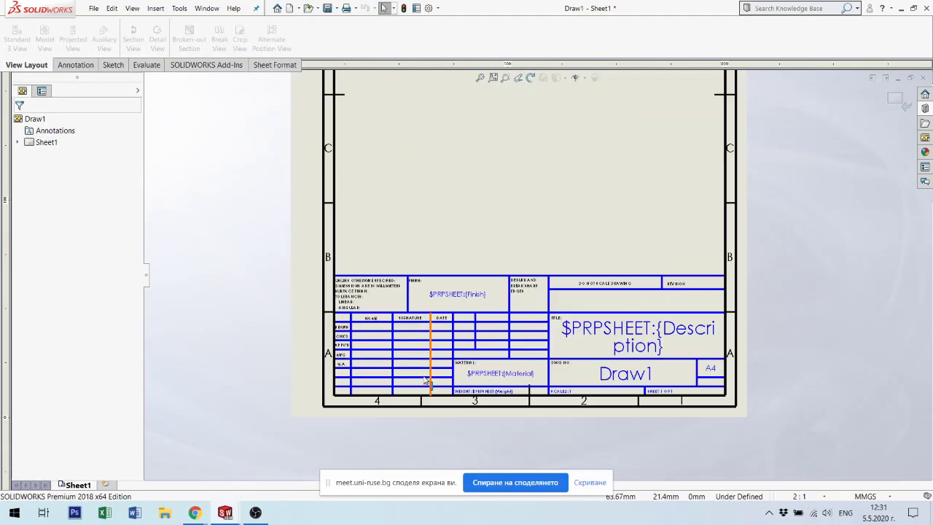
scroll(424, 381, "down", 2)
scroll(438, 376, "down", 2)
scroll(450, 373, "down", 2)
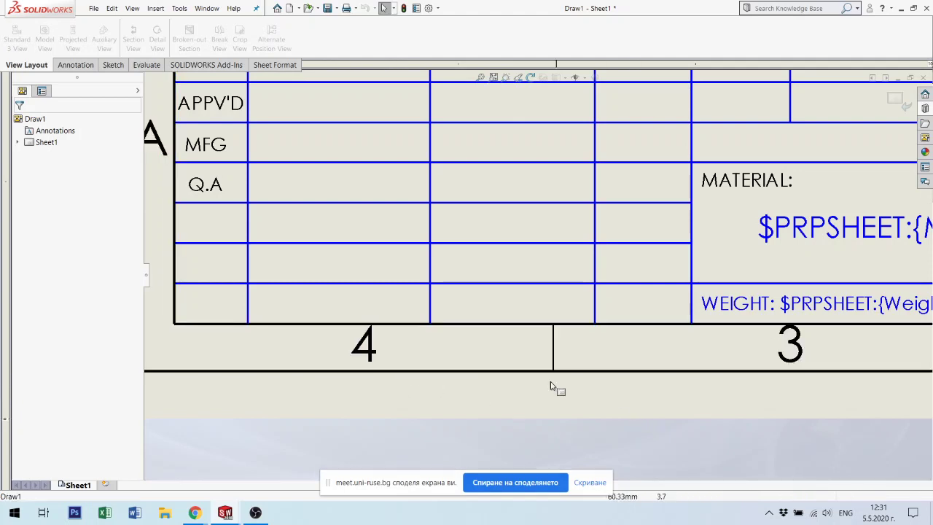
scroll(346, 326, "up", 3)
scroll(431, 319, "down", 2)
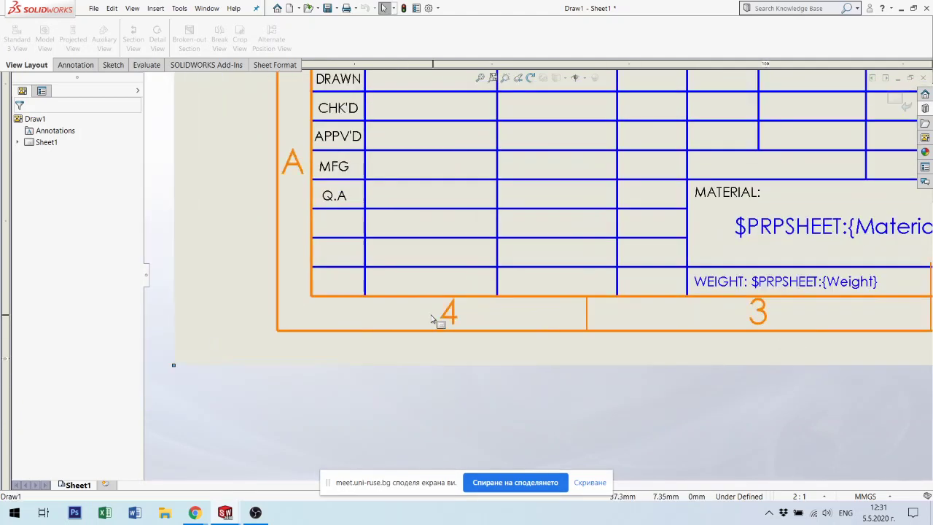
left_click(451, 239)
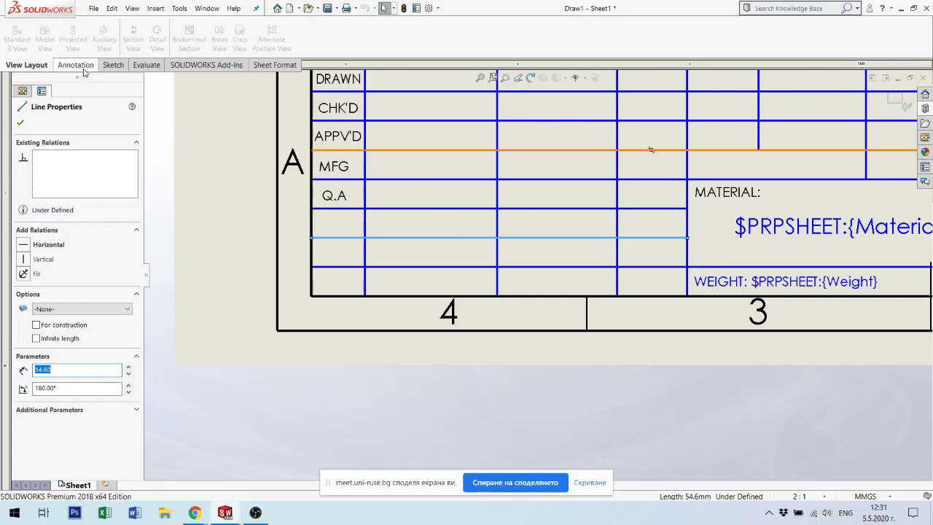
left_click(116, 68)
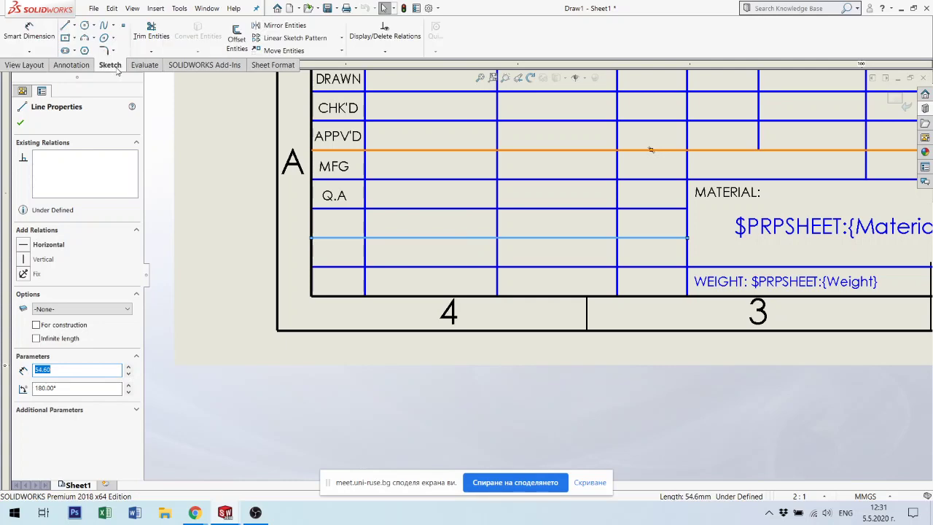
right_click(668, 39)
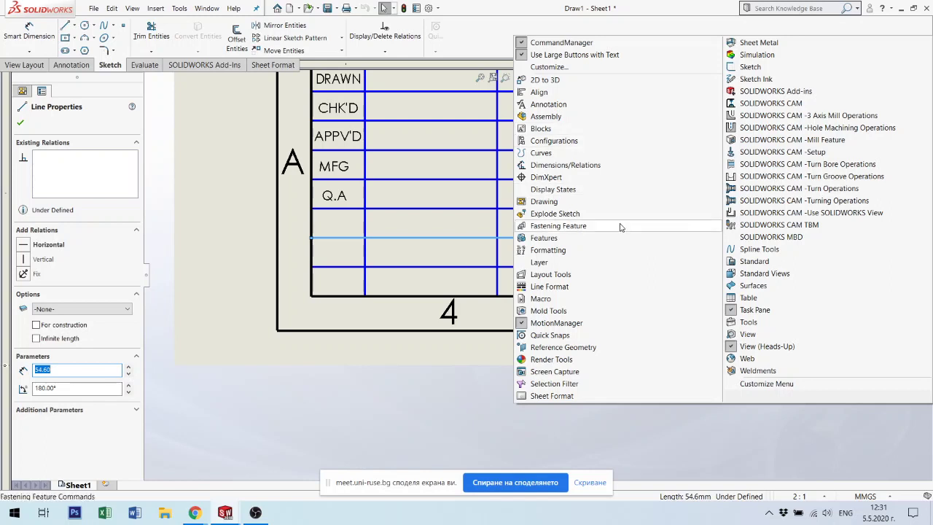
- Dock the Line Format toolbar and give the line below Q.A a thin thickness
left_click(555, 289)
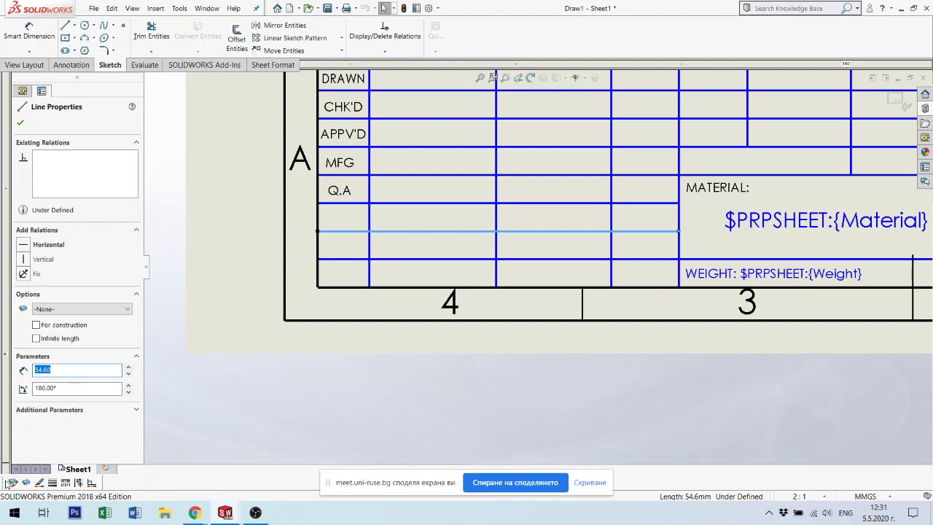
mouse_move(5, 482)
left_mouse_down()
mouse_move(658, 48)
mouse_move(67, 220)
left_mouse_up()
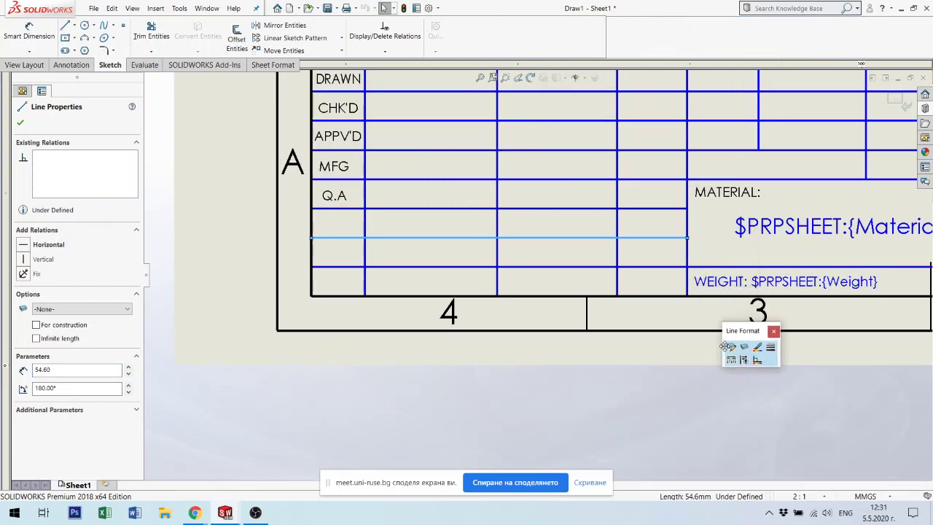
left_click_drag(67, 220, 837, 57)
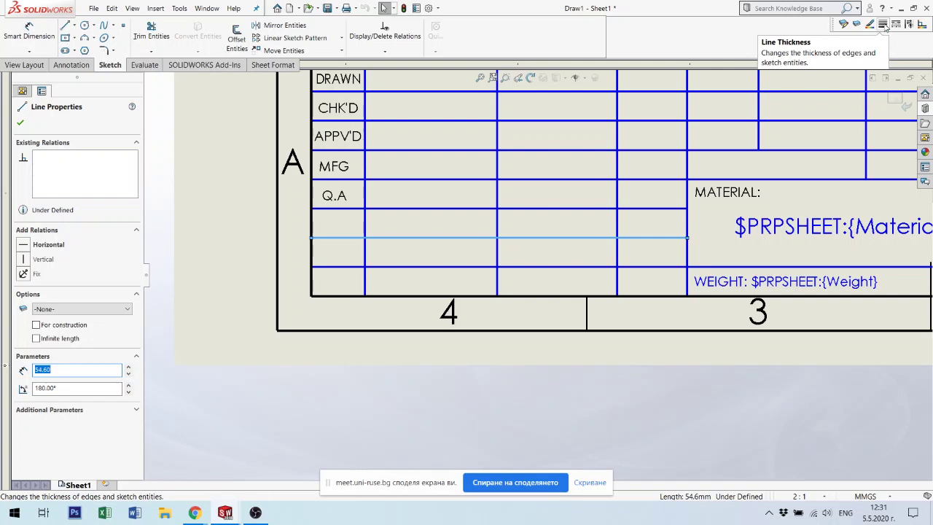
left_click(884, 26)
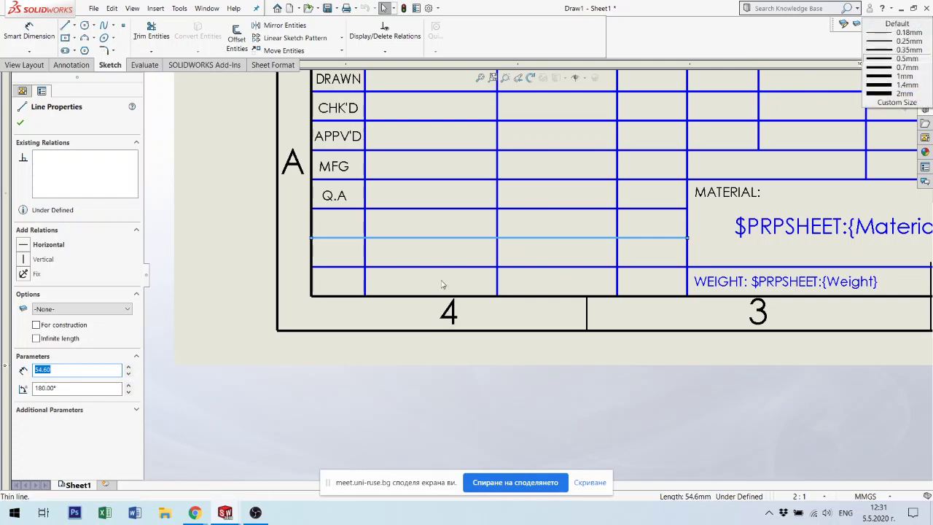
left_click(917, 33)
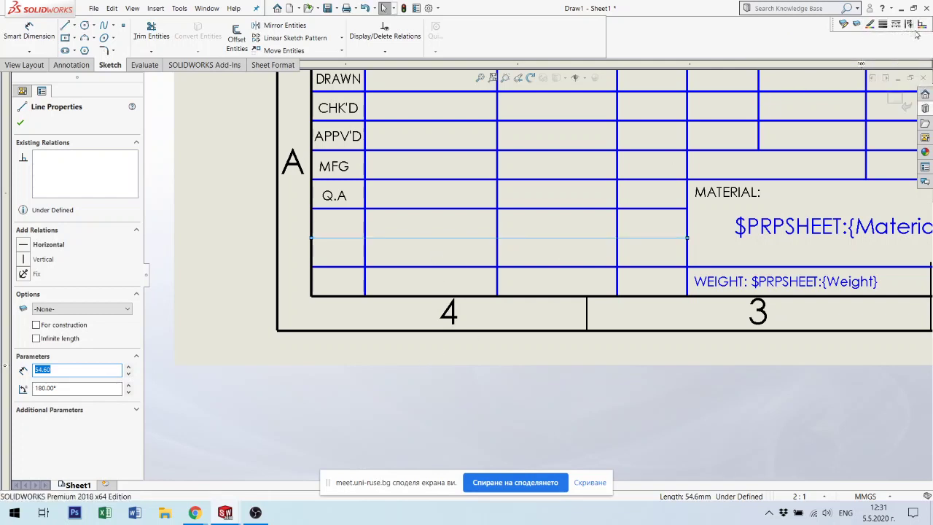
left_click(648, 260)
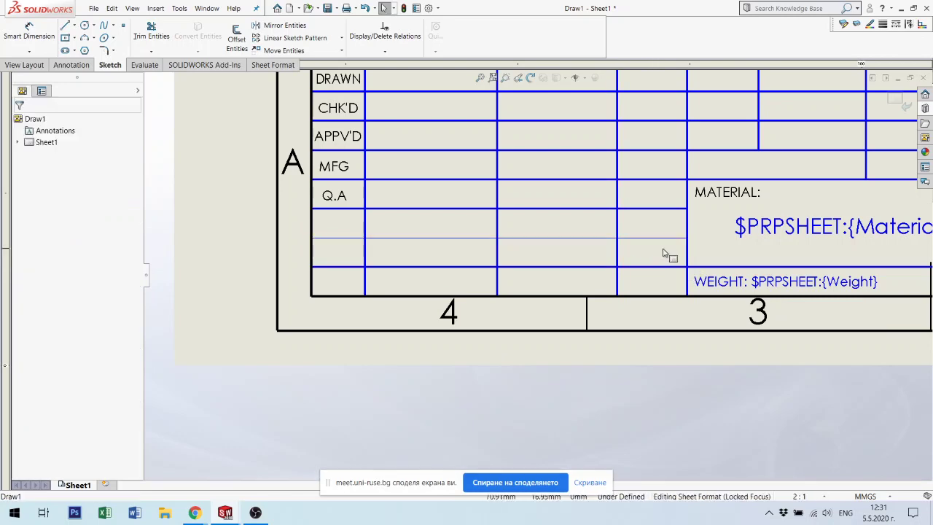
scroll(625, 205, "up", 2)
scroll(645, 200, "up", 2)
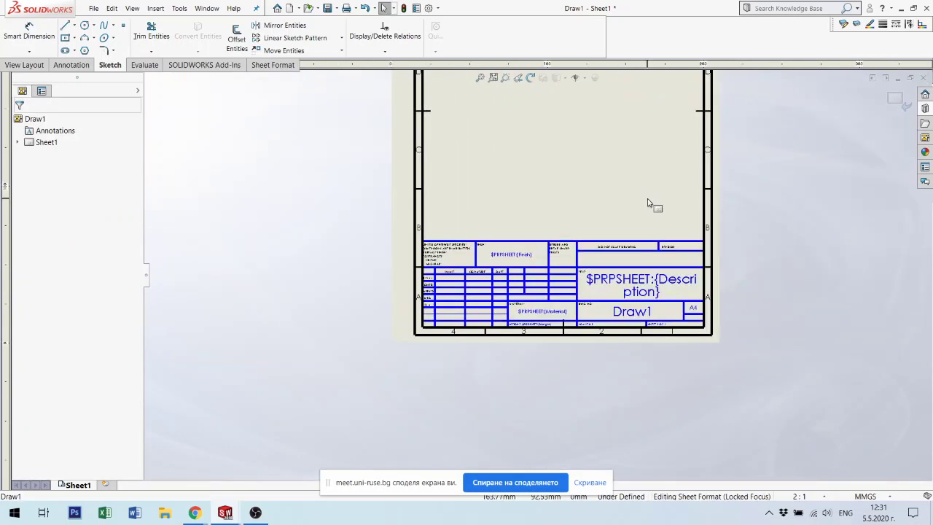
scroll(649, 200, "down", 1)
scroll(574, 275, "down", 1)
scroll(574, 275, "down", 1)
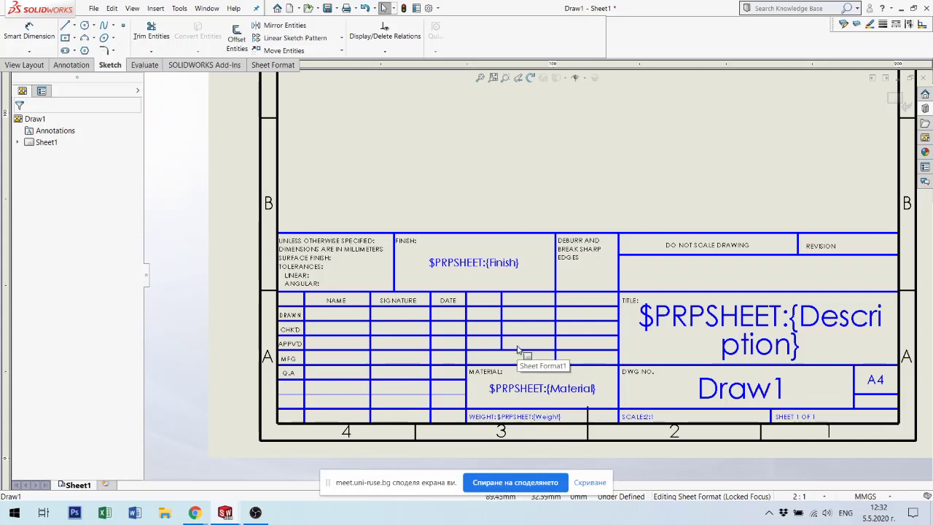
left_click(339, 239)
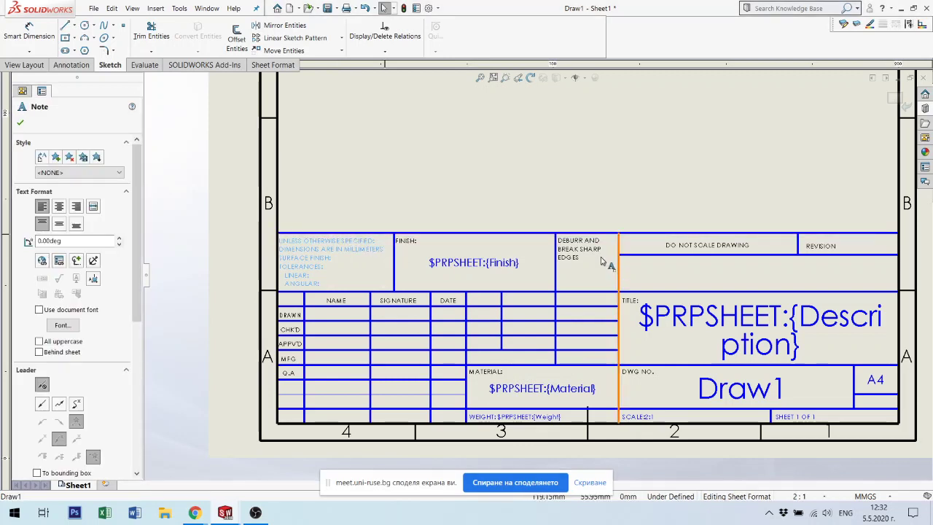
left_click(587, 233)
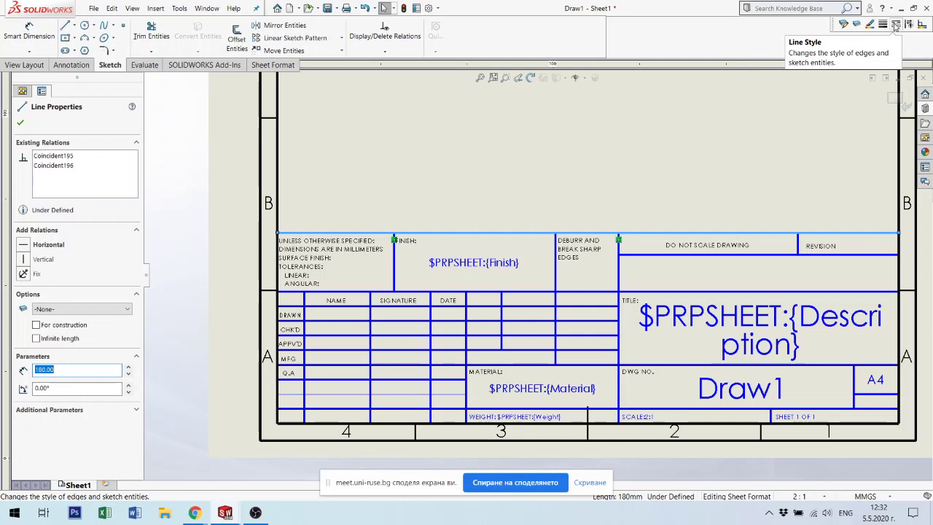
left_click(481, 182)
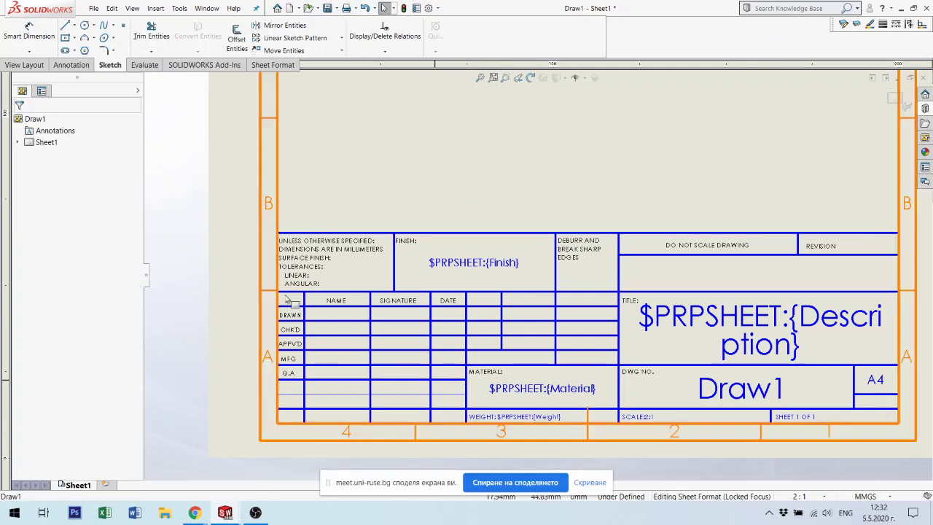
- Inspect the font of the tolerance note and the DRAWN label
double_click(321, 248)
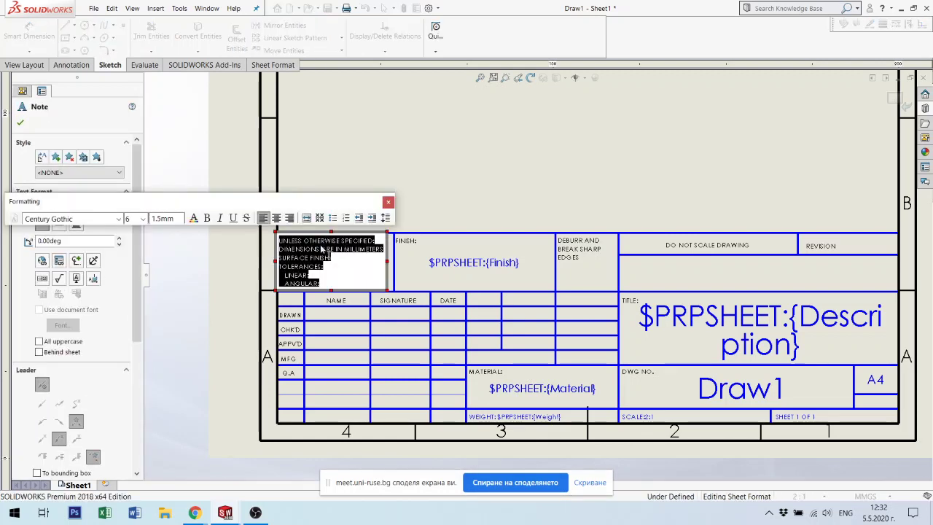
left_click_drag(190, 202, 188, 156)
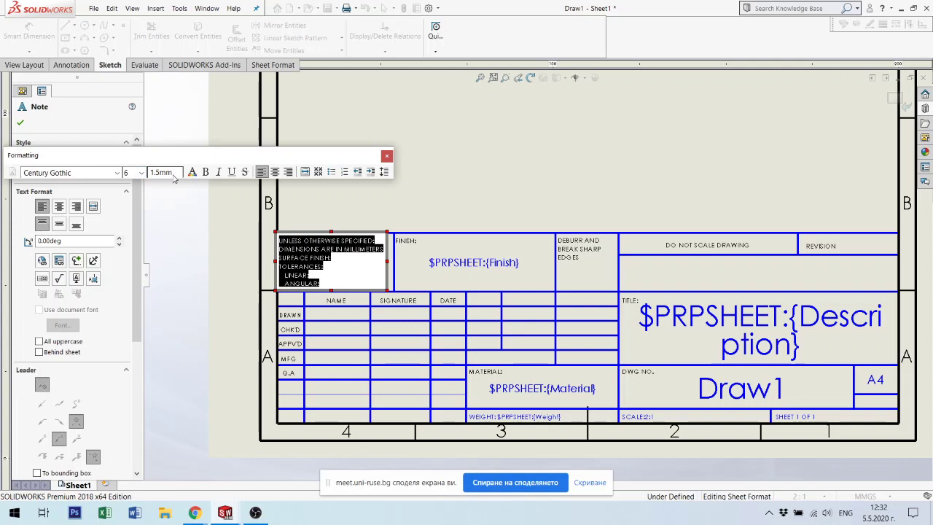
left_click(291, 315)
double_click(291, 315)
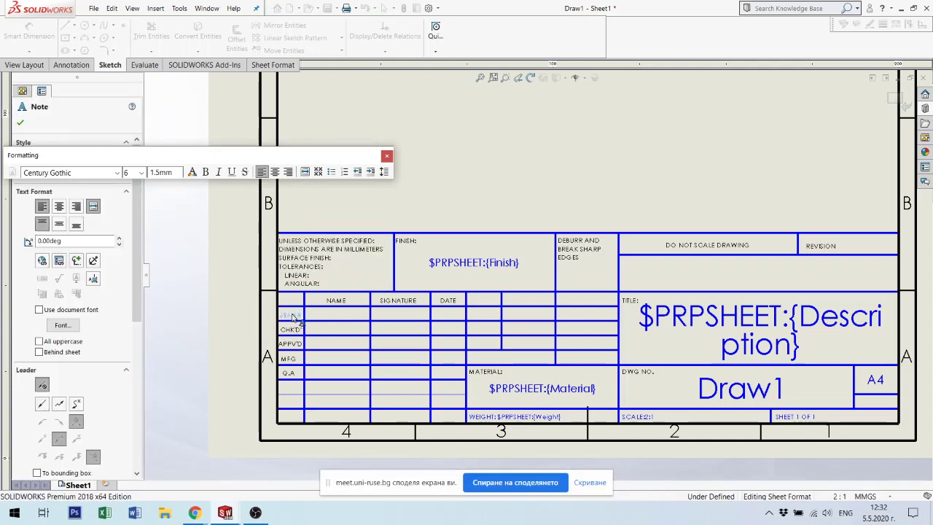
left_click(408, 192)
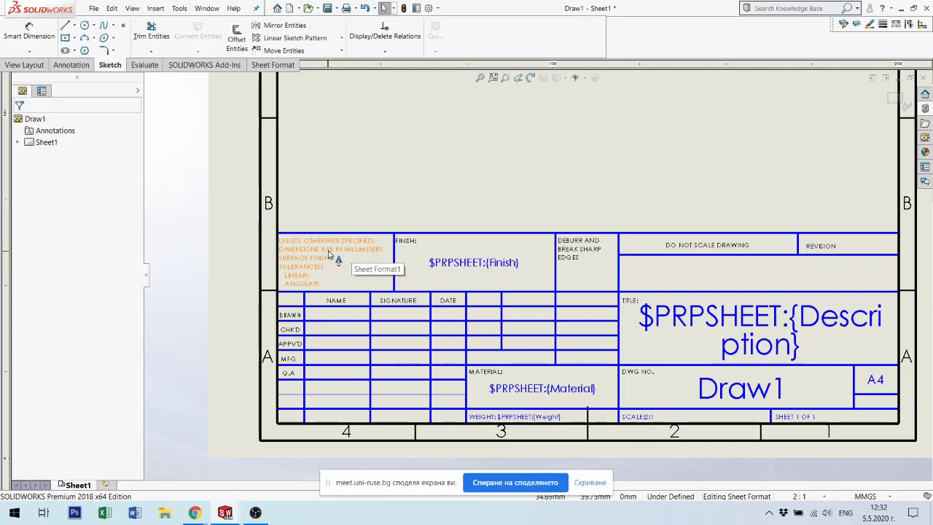
- Recheck the tolerance note's font, then start a new Note from the Annotation tools
double_click(332, 259)
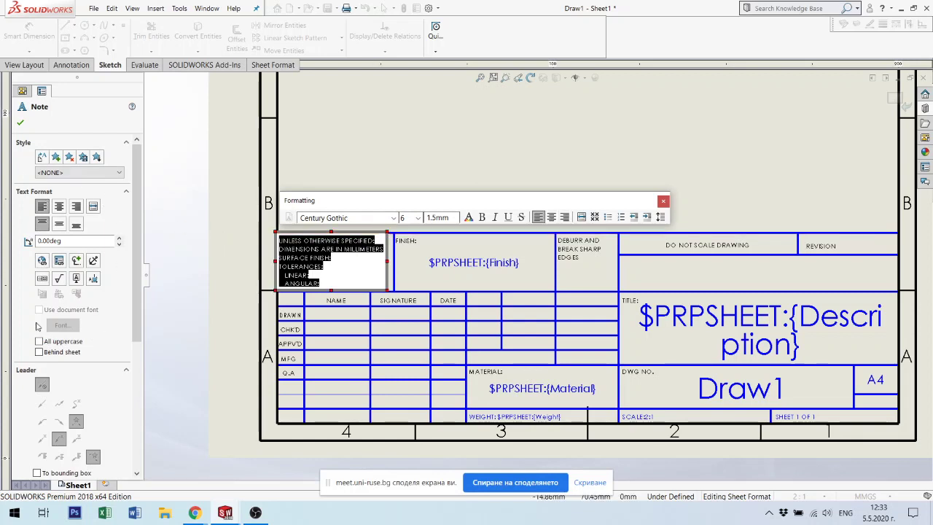
left_click(222, 200)
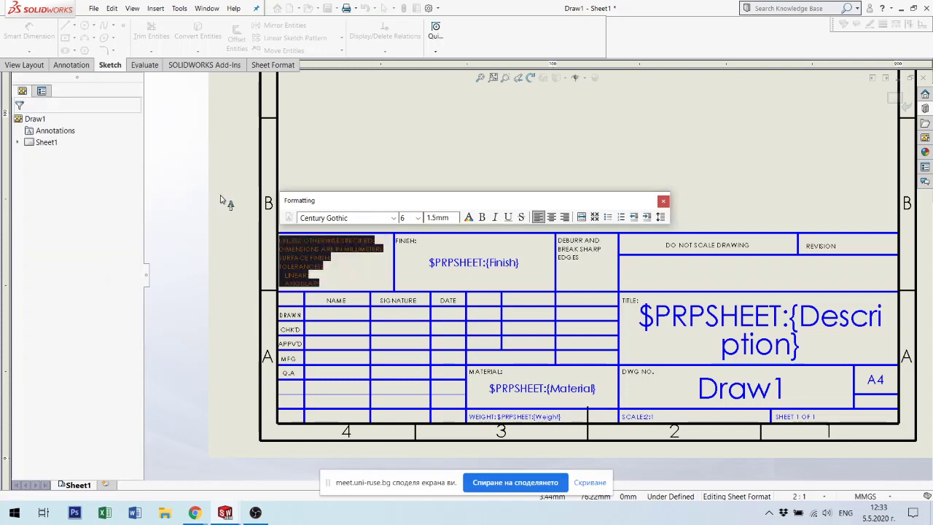
left_click(82, 69)
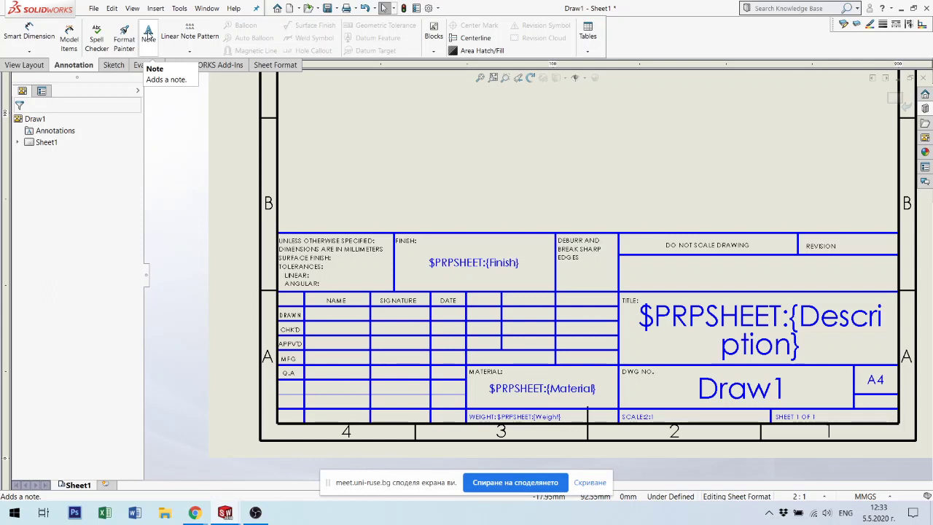
left_click(148, 33)
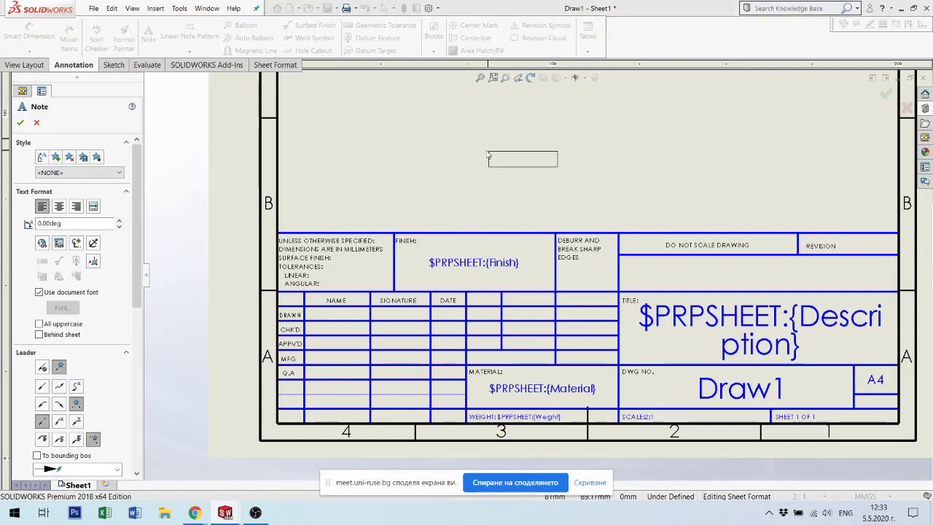
- Place a note reading 'Изработил' above the title block with font size 6
left_click(470, 141)
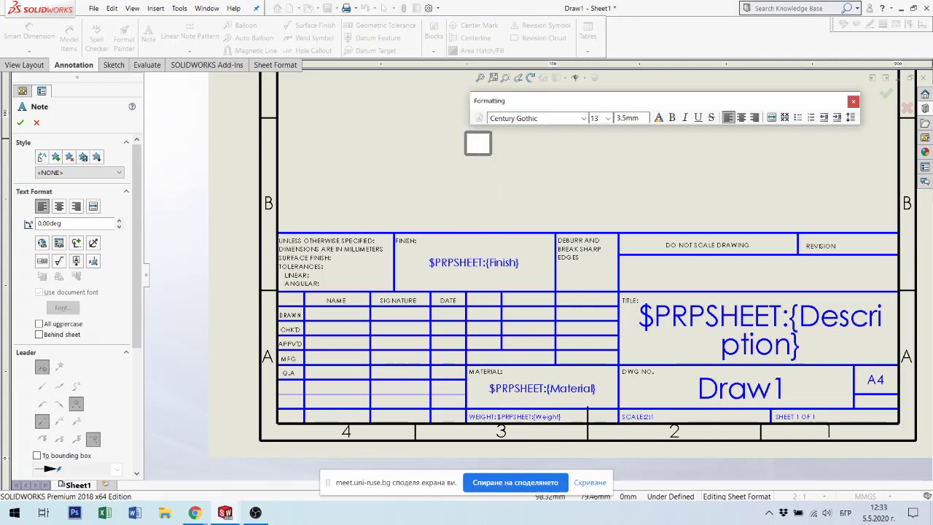
type("Израб")
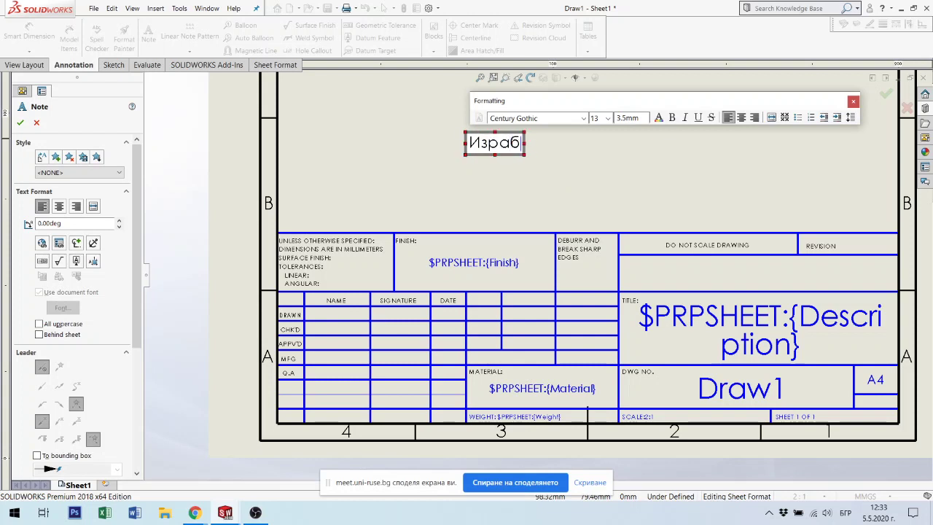
type("отил:")
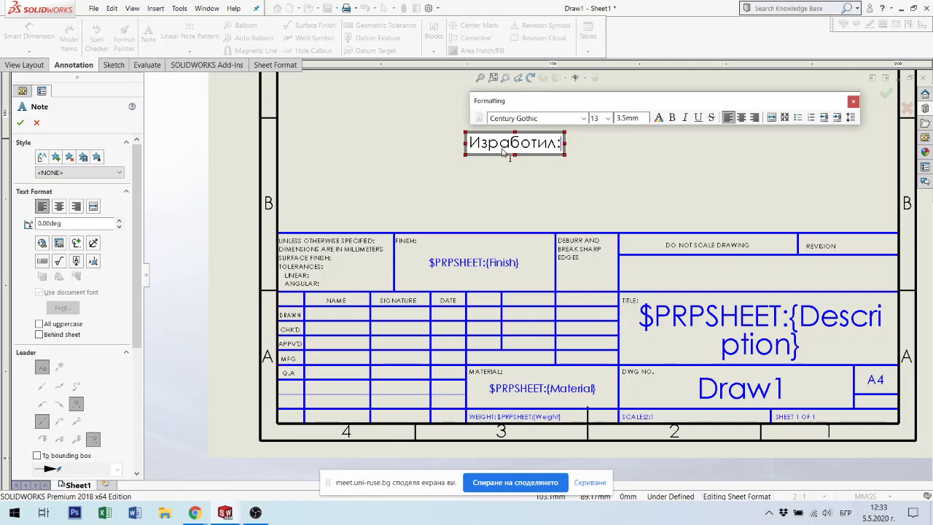
left_click_drag(470, 145, 568, 145)
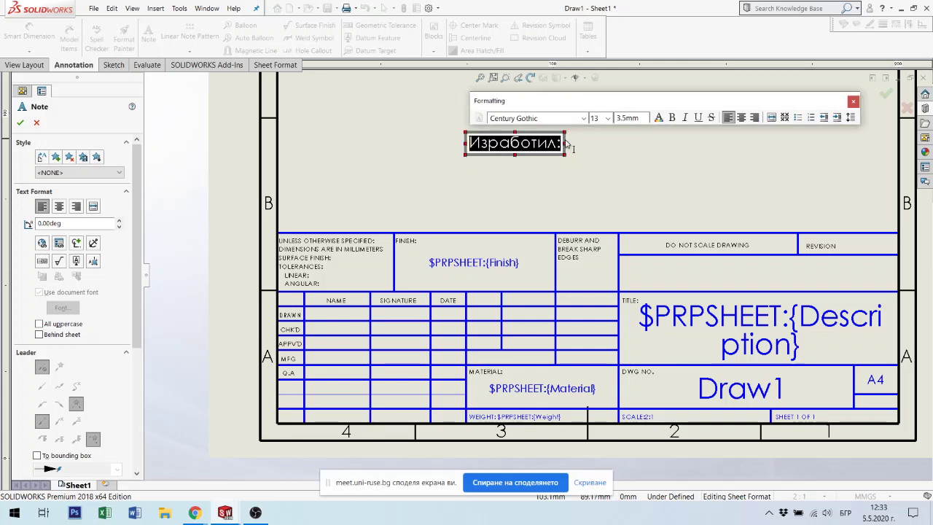
left_click(608, 118)
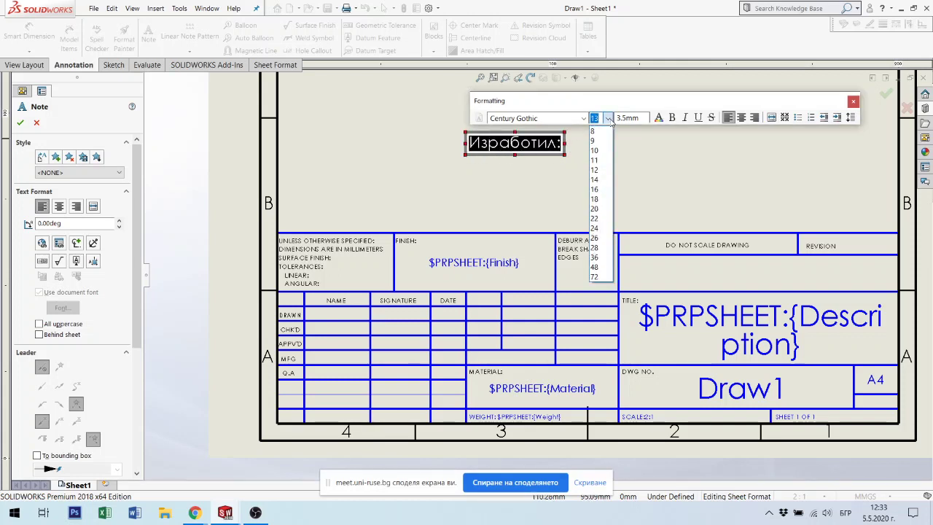
type("6")
key("Return")
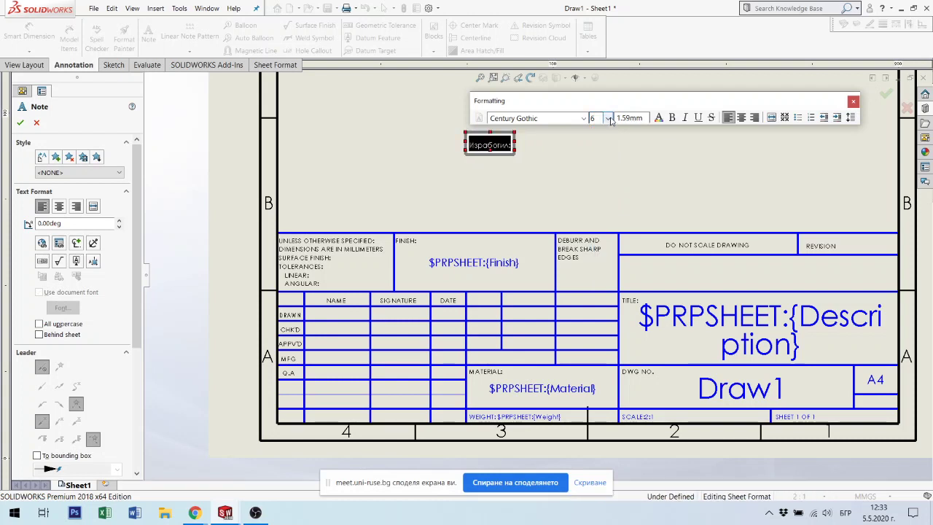
left_click(580, 159)
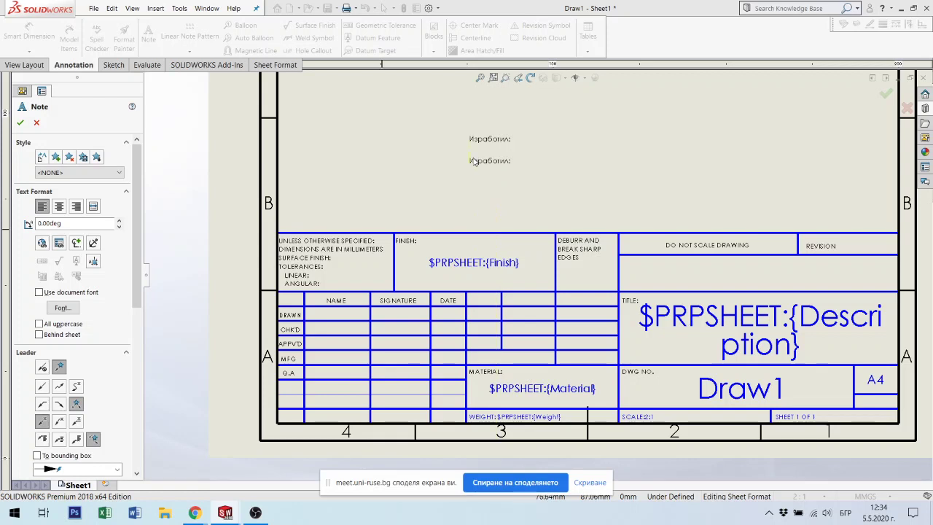
- Delete the DRAWN label and place the Изработил: note in its cell
left_click(469, 160)
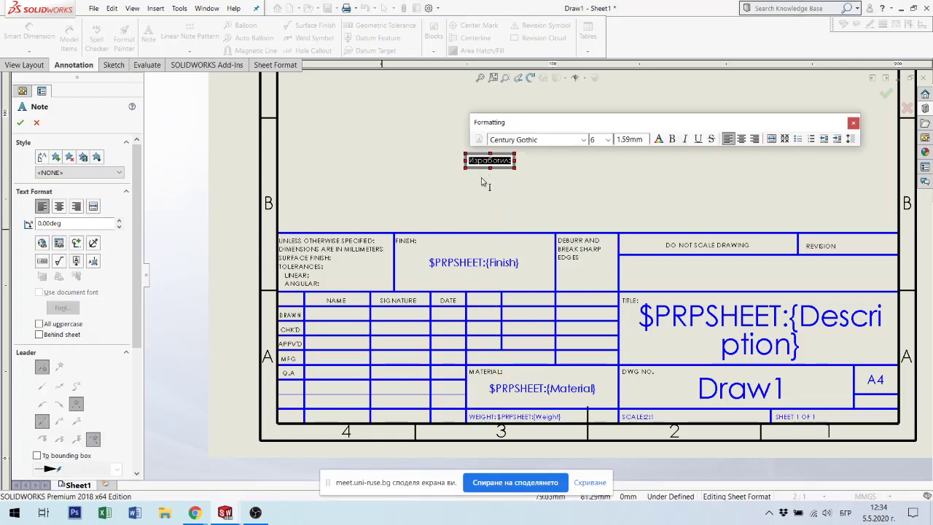
left_click(478, 181)
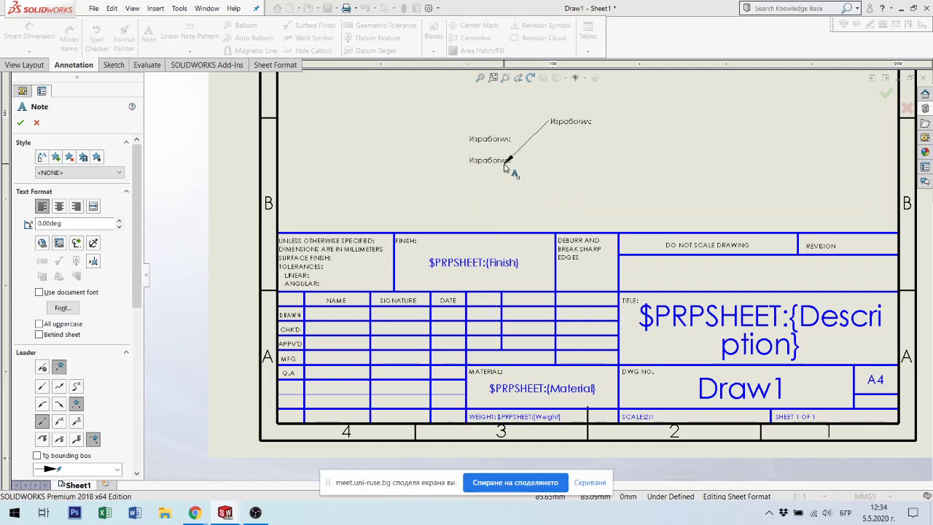
key("Escape")
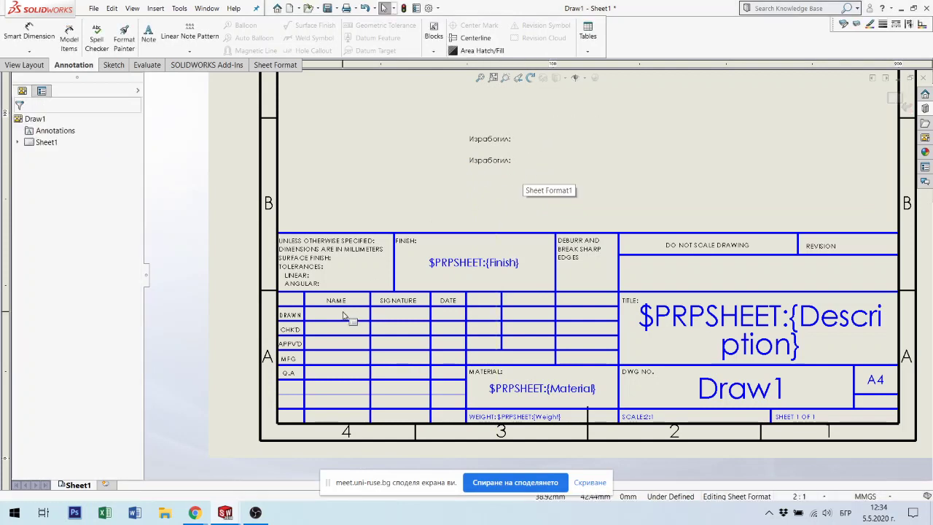
left_click(290, 314)
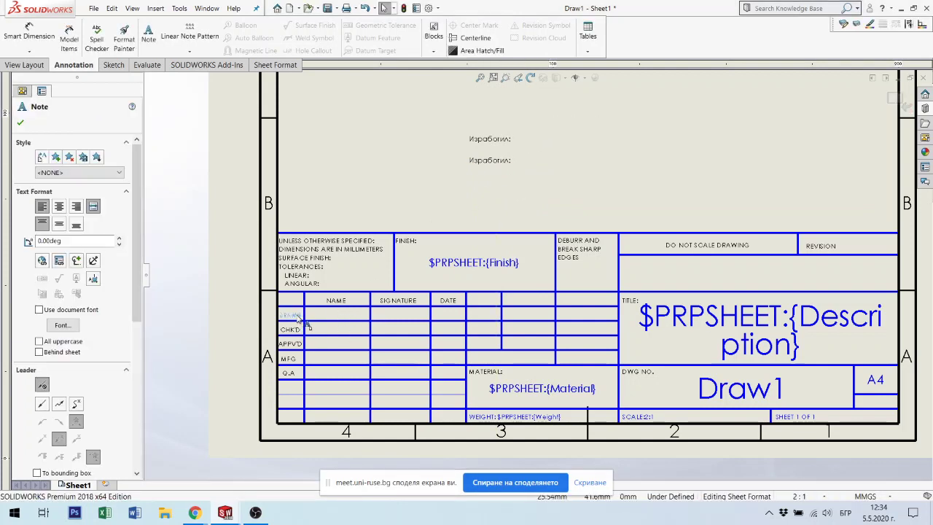
key("Delete")
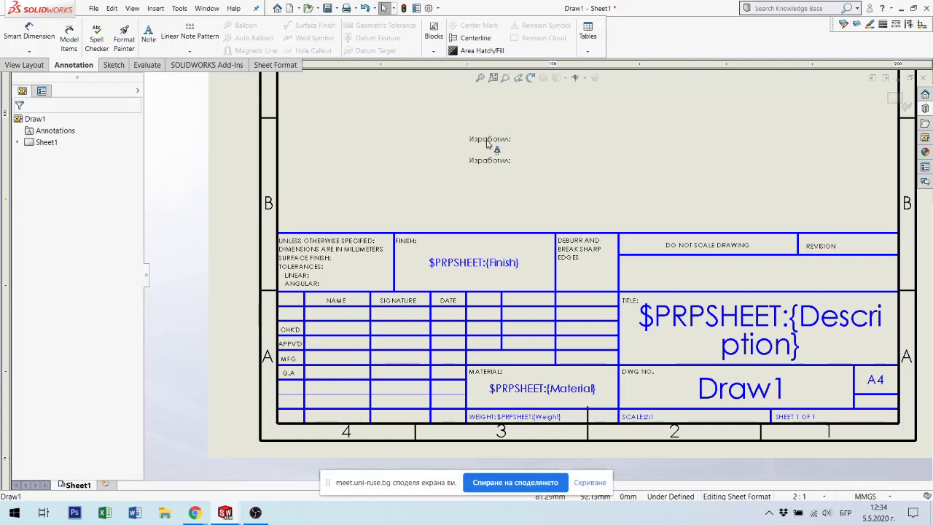
left_click(300, 318)
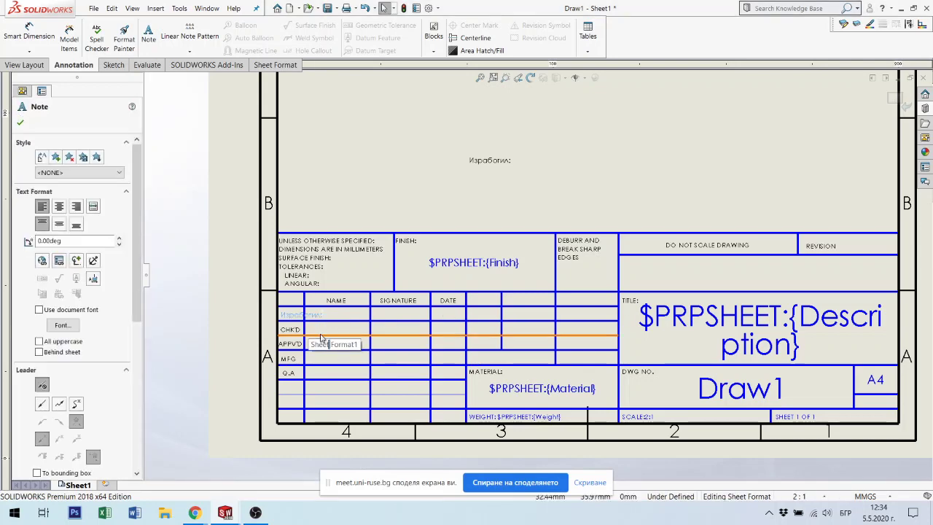
- Align the note with APPV'D and shorten its text to 'Израб.'
scroll(321, 338, "up", 3)
scroll(462, 295, "down", 4)
scroll(462, 296, "down", 1)
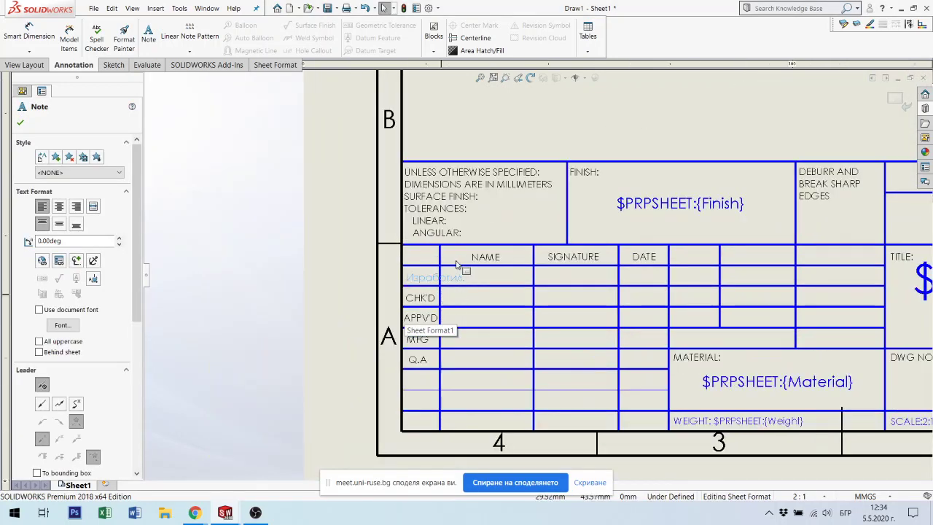
scroll(460, 292, "down", 4)
scroll(458, 287, "down", 3)
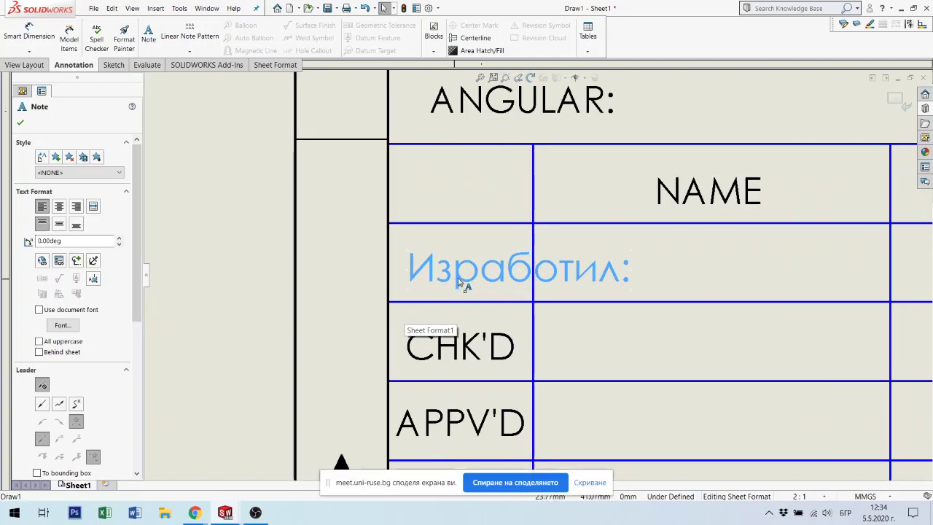
left_click_drag(458, 285, 490, 283)
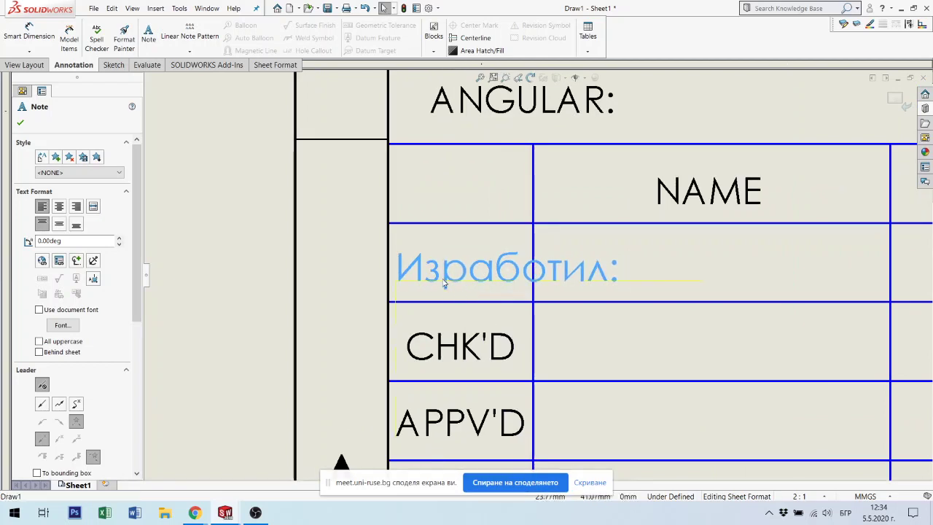
double_click(516, 284)
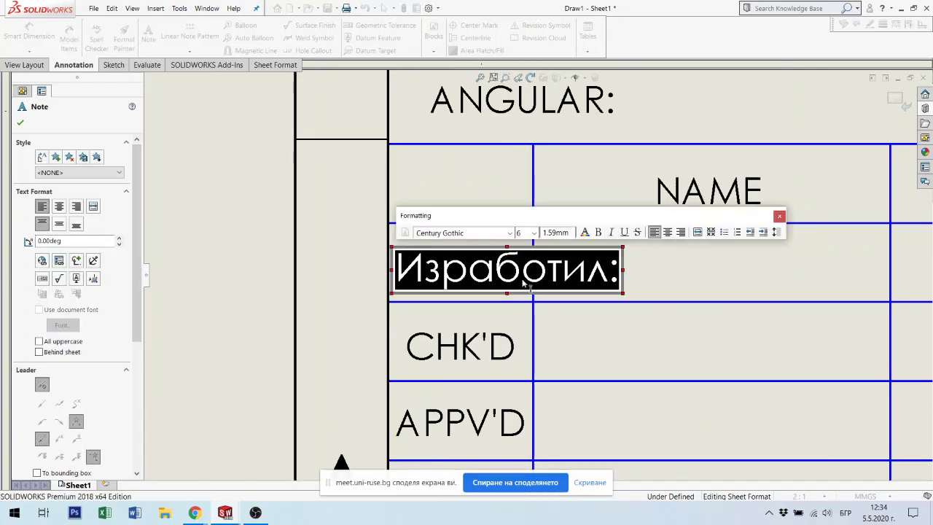
left_click_drag(520, 284, 631, 286)
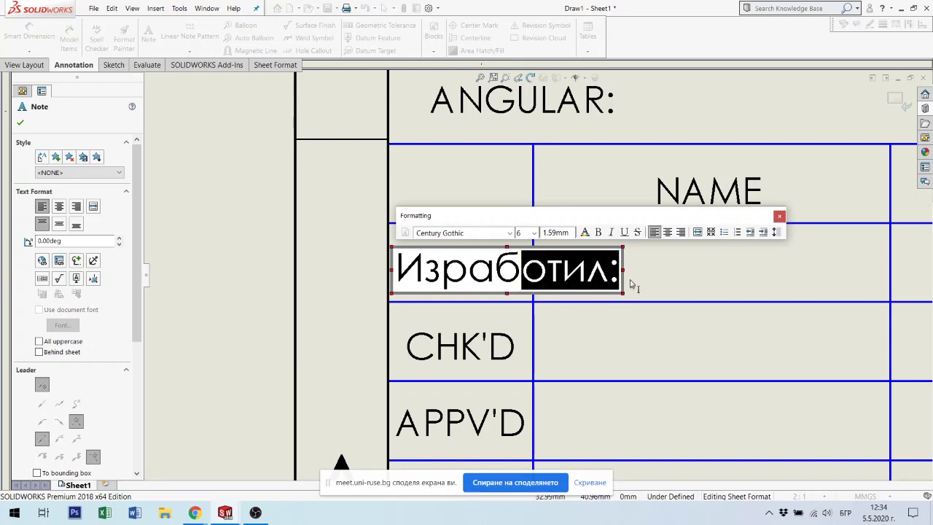
type(".")
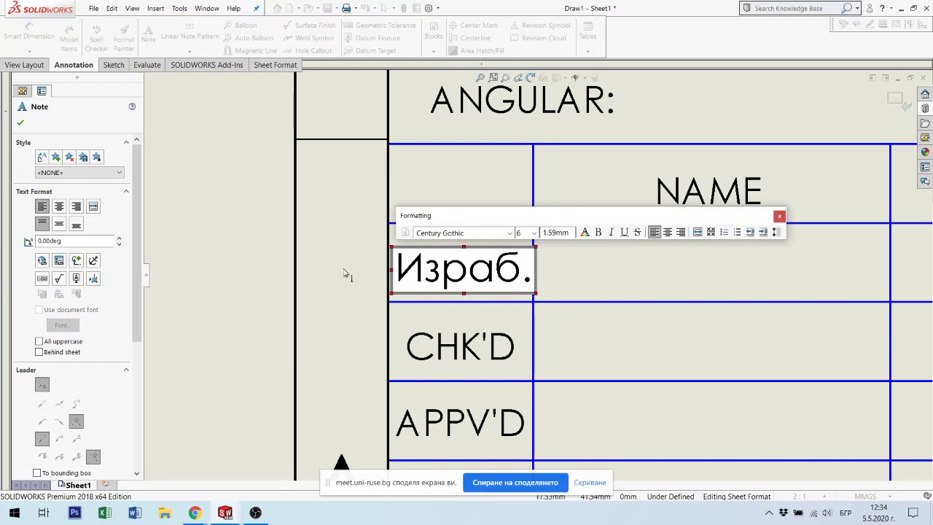
left_click(348, 273)
left_click(443, 277)
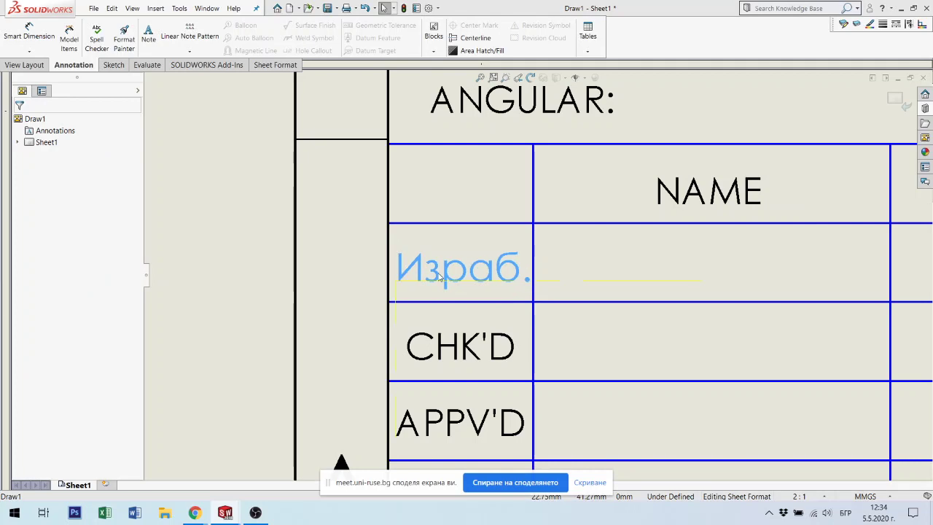
scroll(656, 291, "up", 1)
- Select and dismiss the placeholder note in the NAME cell
left_click(648, 279)
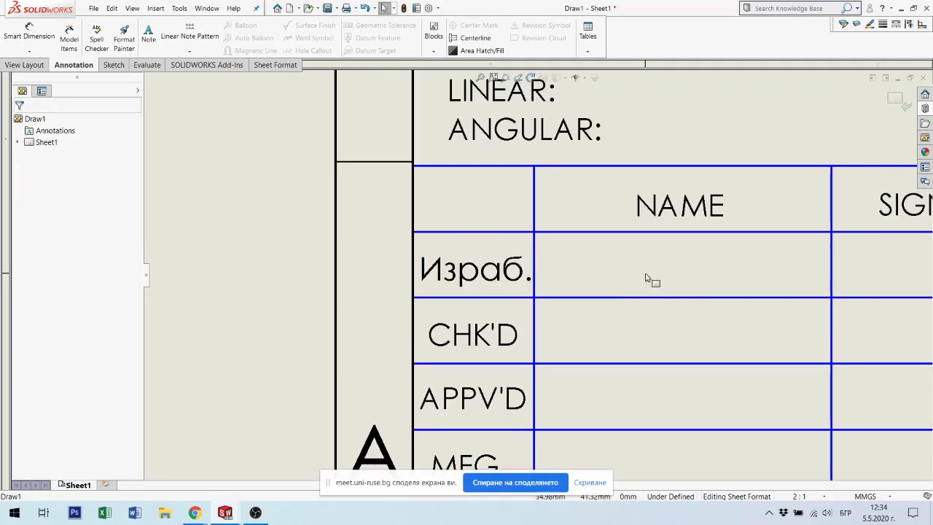
scroll(652, 278, "up", 4)
scroll(649, 288, "up", 2)
scroll(651, 287, "up", 1)
scroll(584, 285, "down", 3)
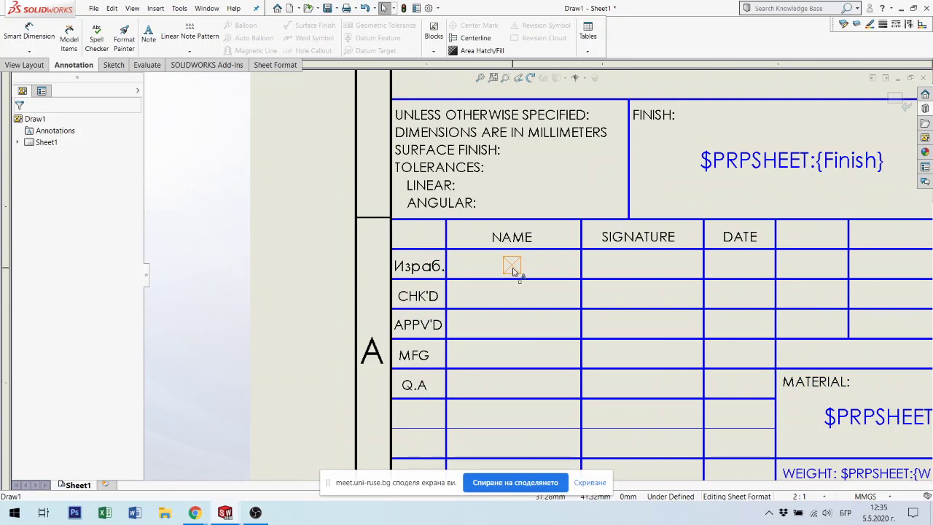
left_click(512, 267)
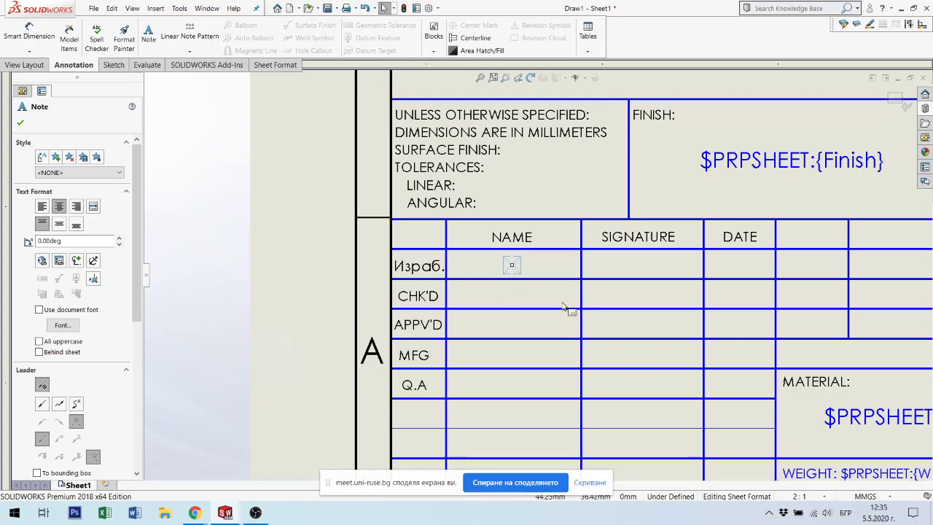
scroll(567, 308, "up", 2)
scroll(530, 289, "down", 1)
scroll(530, 289, "down", 1)
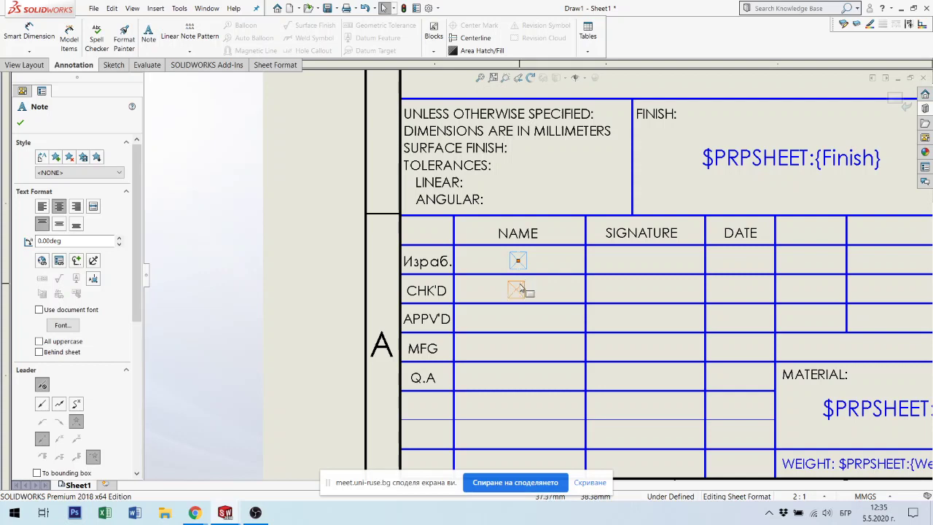
key("Escape")
- Start a new note and place it by the Израб. NAME cell just above the title block
key("Return")
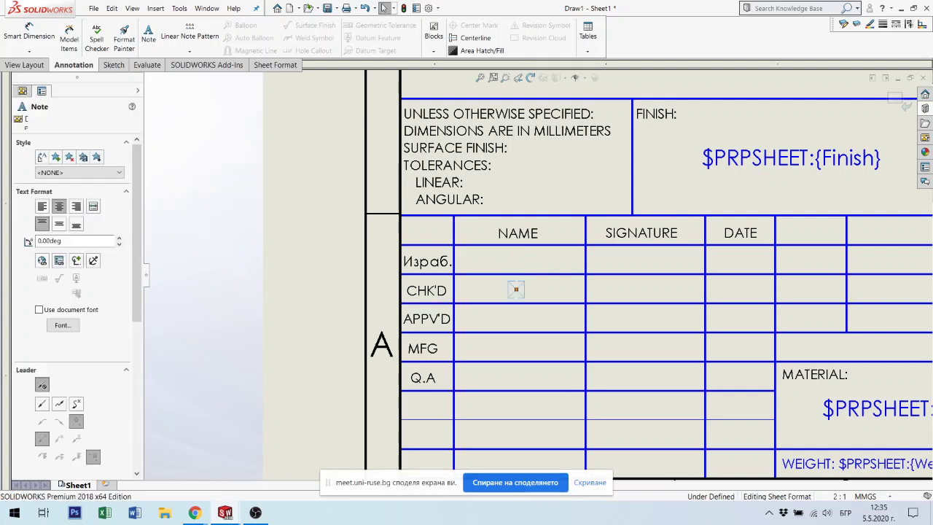
left_click(518, 264)
scroll(697, 250, "up", 2)
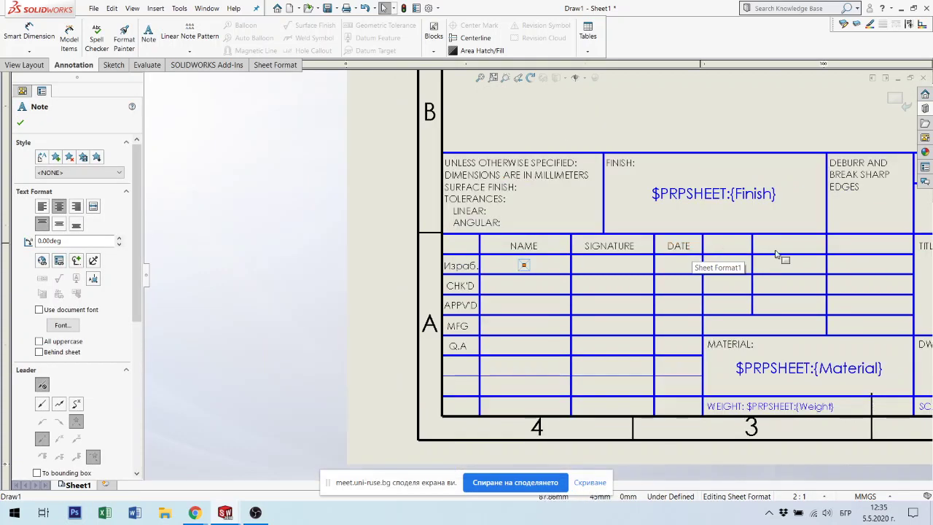
scroll(777, 258, "up", 2)
scroll(736, 299, "down", 3)
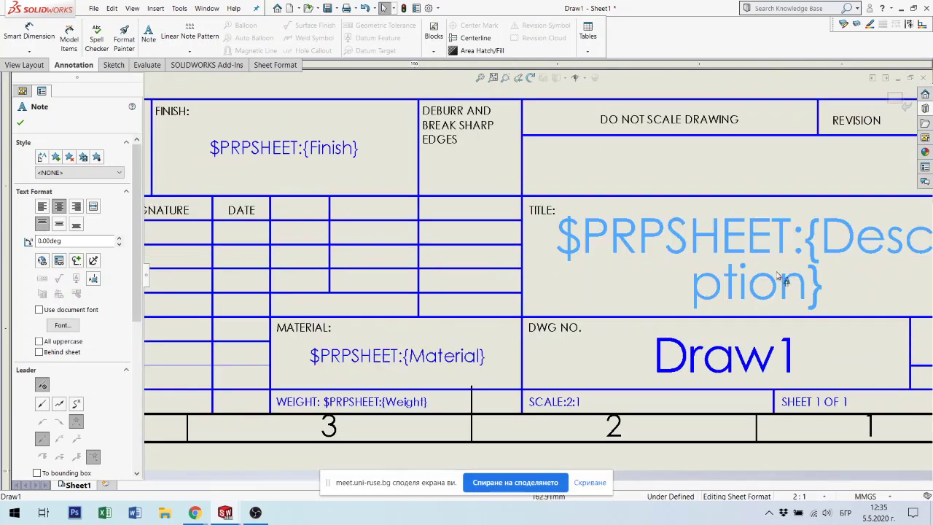
scroll(737, 277, "up", 2)
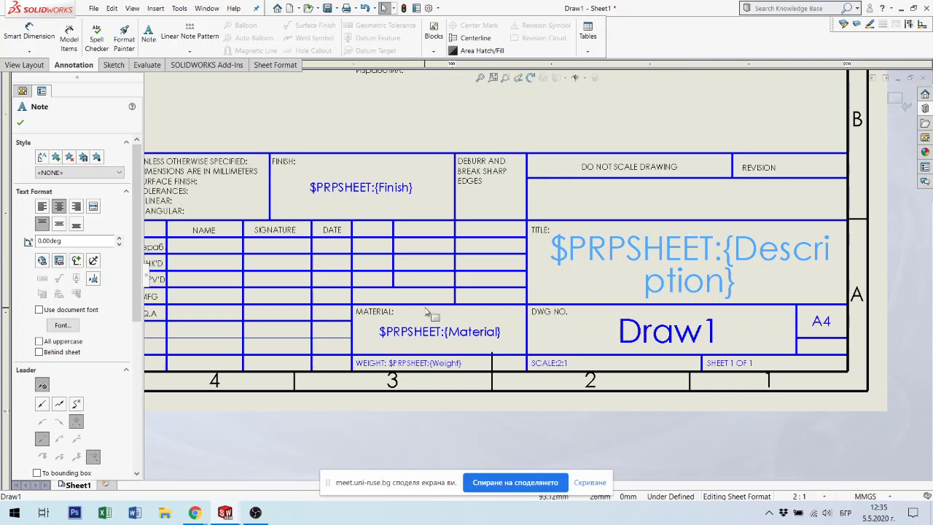
scroll(255, 237, "up", 1)
scroll(255, 248, "down", 2)
scroll(292, 262, "down", 2)
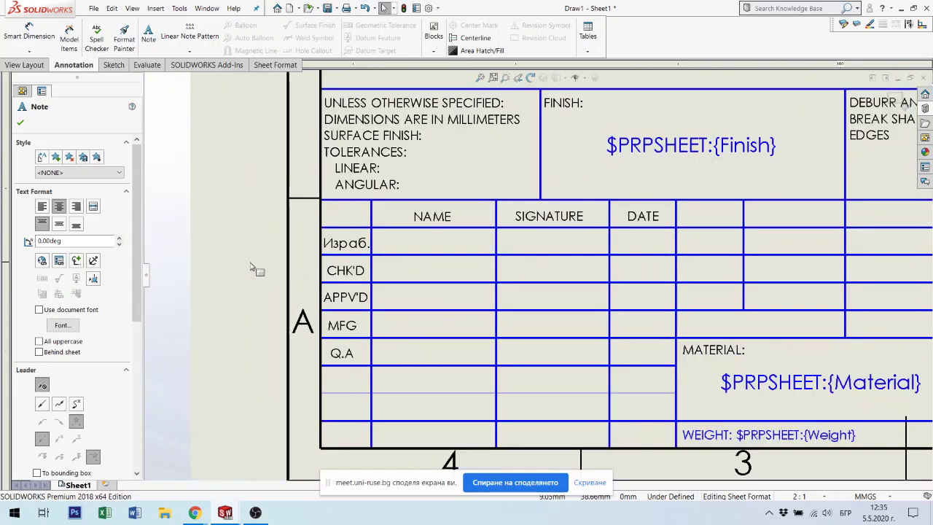
scroll(635, 291, "up", 2)
scroll(713, 262, "up", 1)
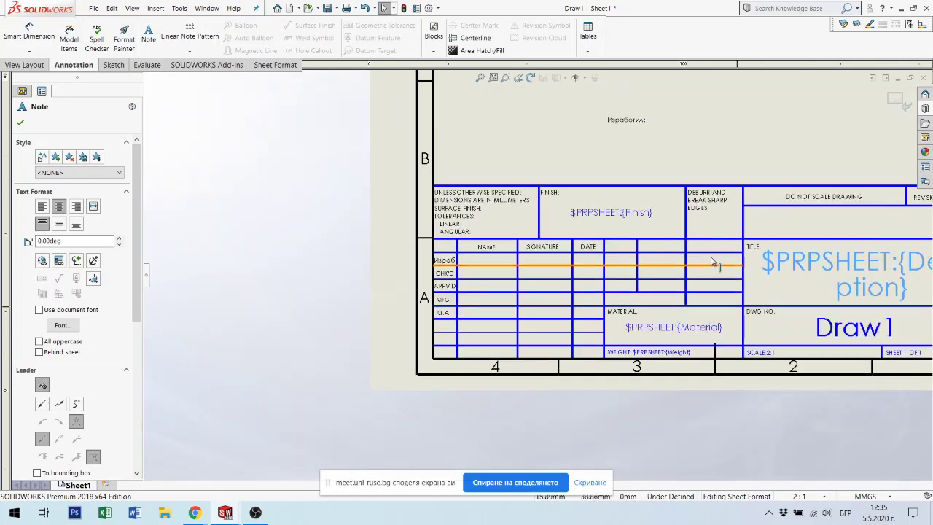
scroll(684, 212, "up", 1)
scroll(656, 153, "down", 1)
scroll(656, 160, "down", 1)
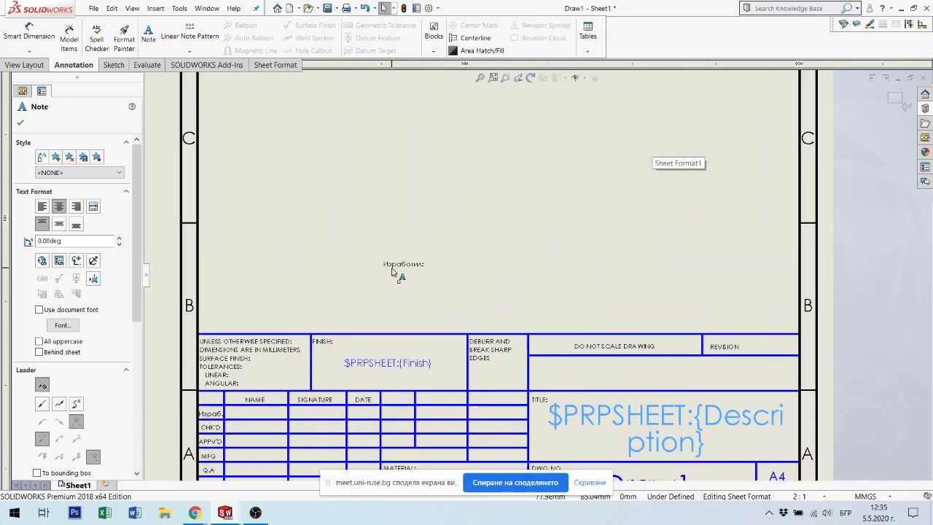
scroll(401, 273, "up", 1)
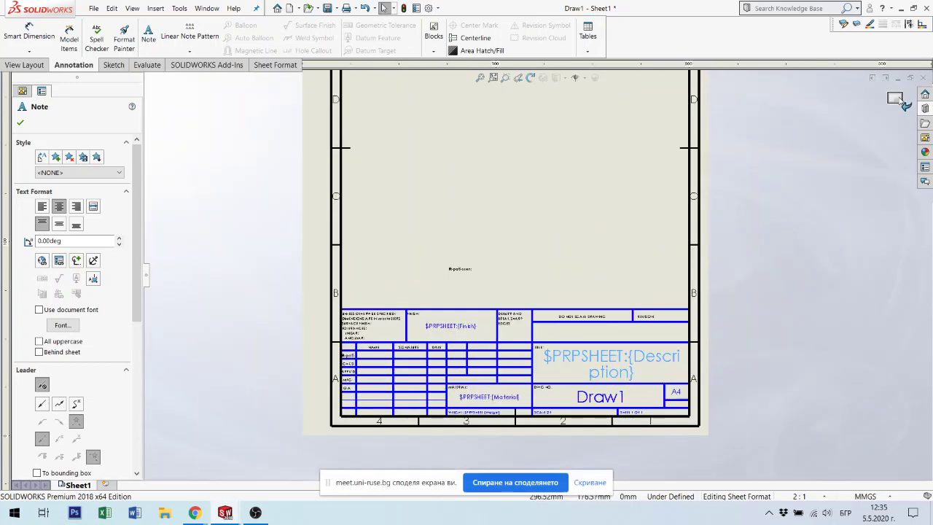
- Confirm the note, leave sheet-format editing and zoom to the whole A4 sheet
left_click(898, 93)
scroll(437, 371, "down", 1)
scroll(358, 365, "down", 2)
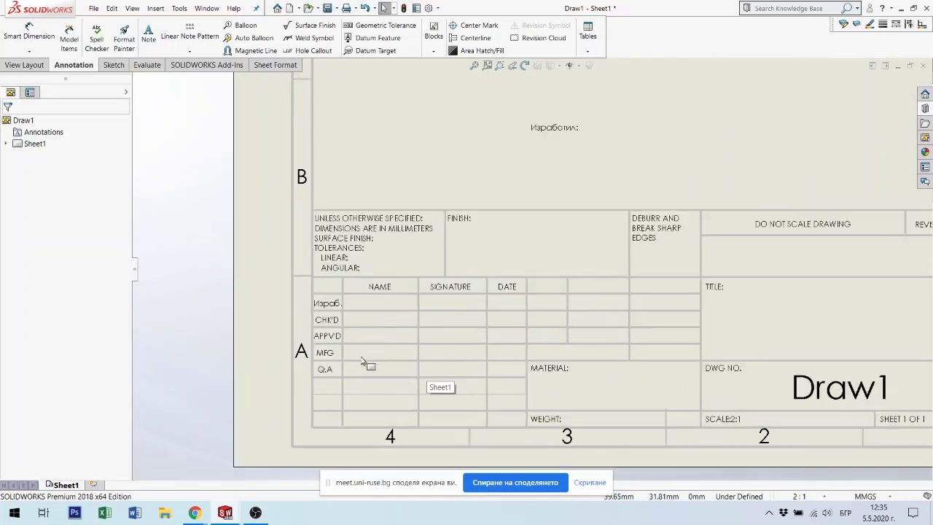
scroll(370, 314, "down", 1)
scroll(370, 313, "down", 1)
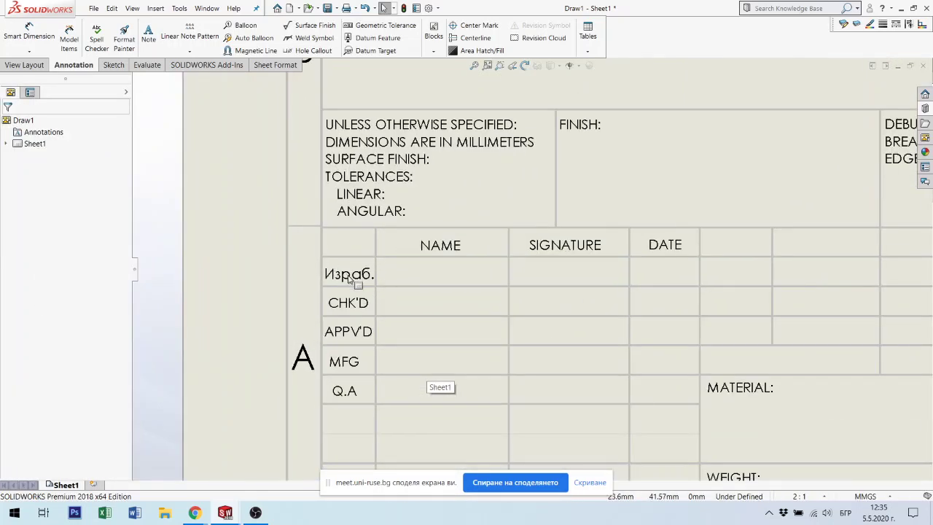
scroll(368, 299, "up", 1)
scroll(368, 299, "up", 1)
scroll(418, 313, "up", 2)
scroll(629, 188, "up", 1)
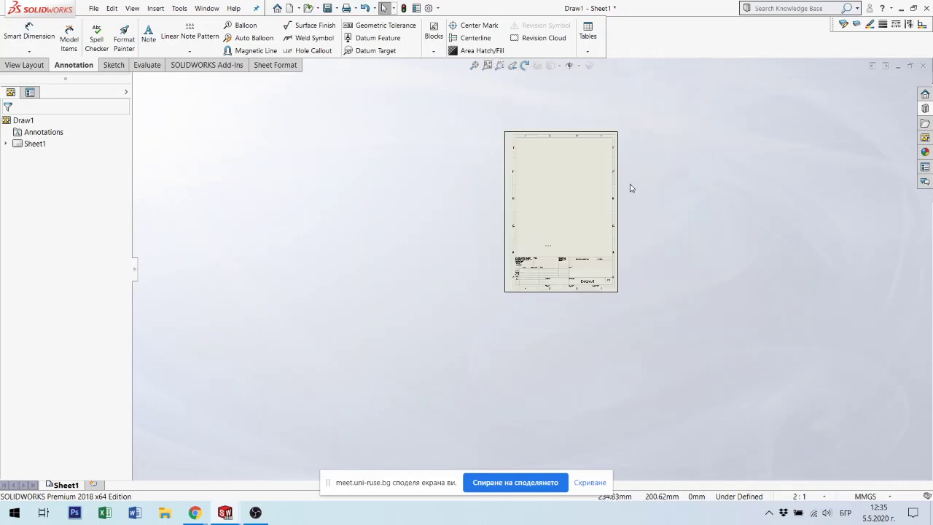
scroll(581, 177, "down", 1)
scroll(581, 177, "down", 2)
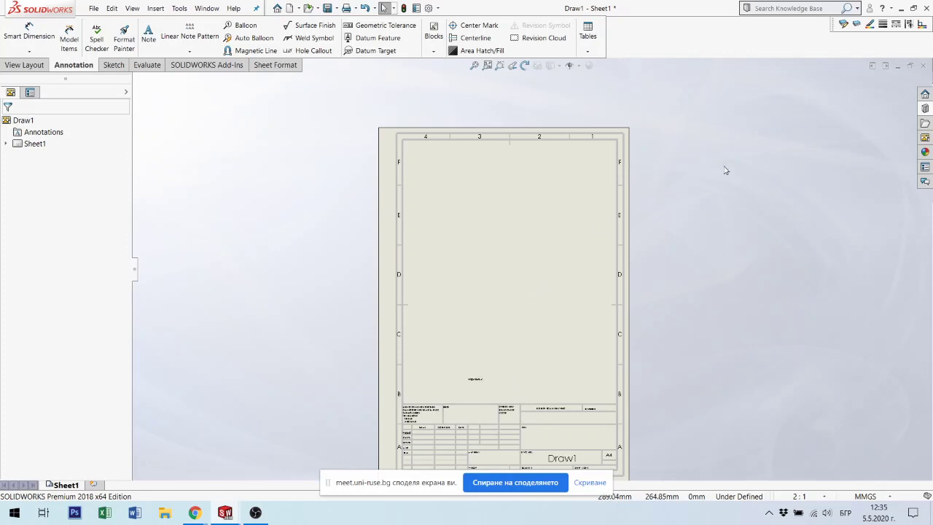
scroll(550, 321, "up", 2)
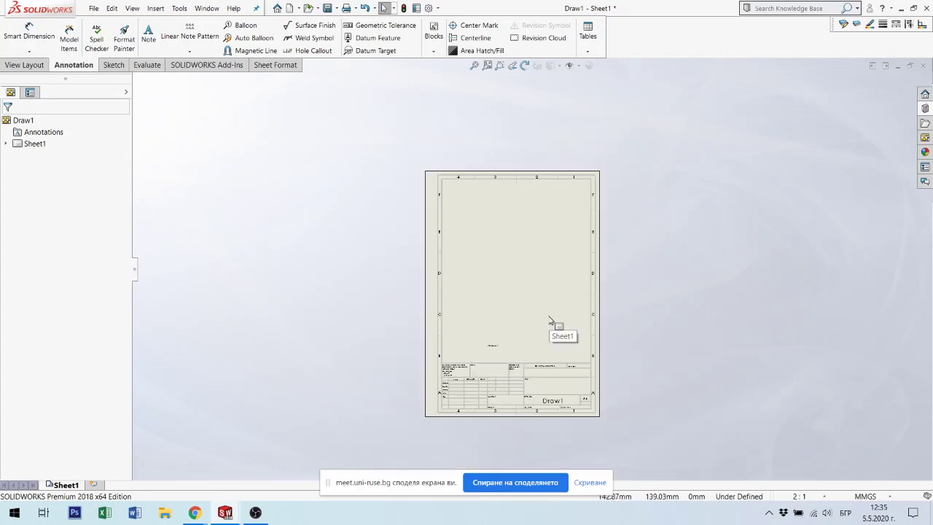
scroll(532, 339, "down", 1)
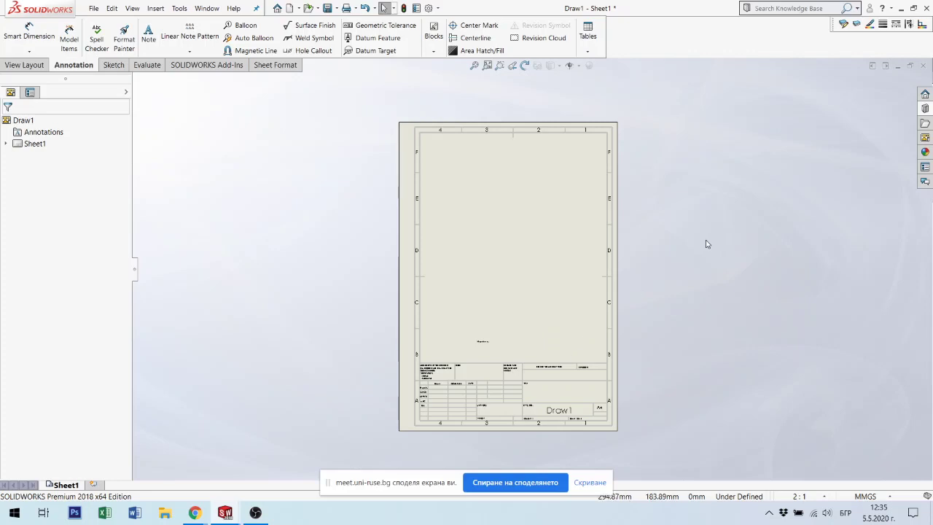
- Open Sheet1's Properties from the sheet's expanded right-click menu
right_click(461, 228)
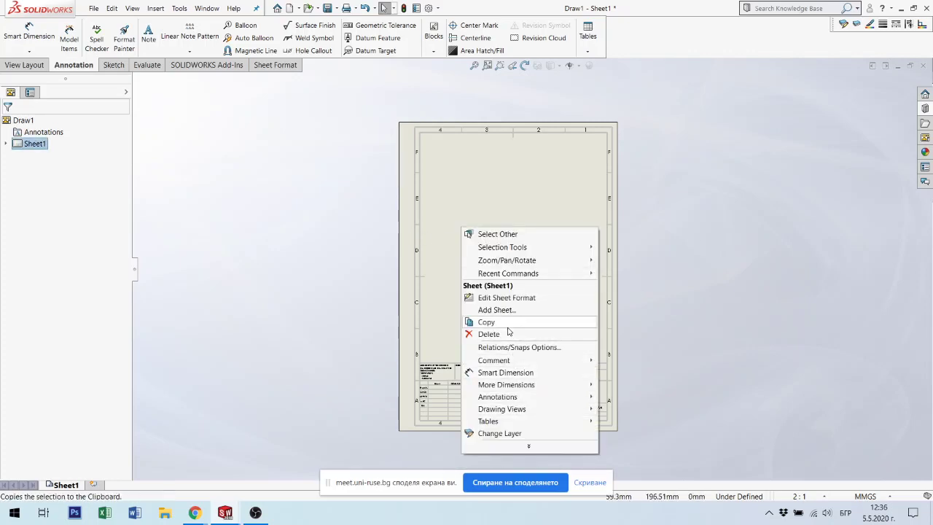
left_click(861, 305)
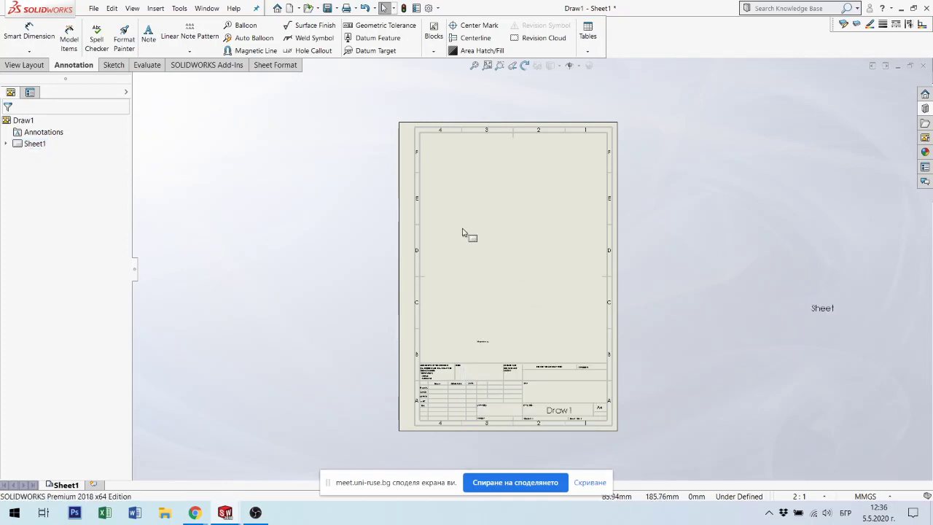
right_click(474, 195)
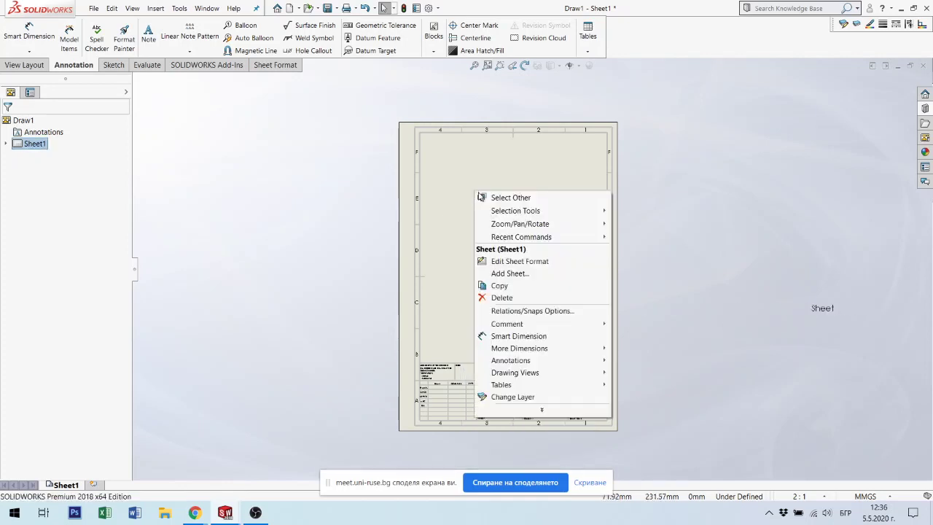
left_click(541, 410)
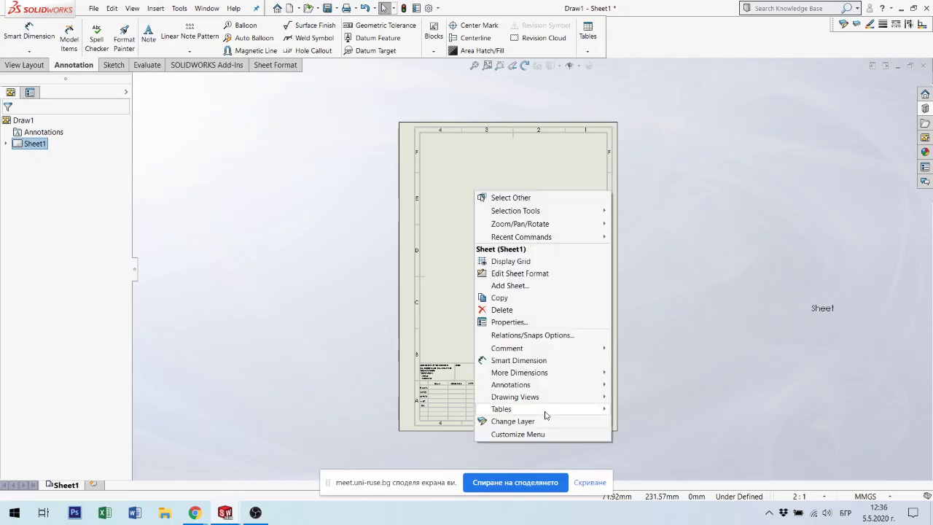
right_click(405, 245)
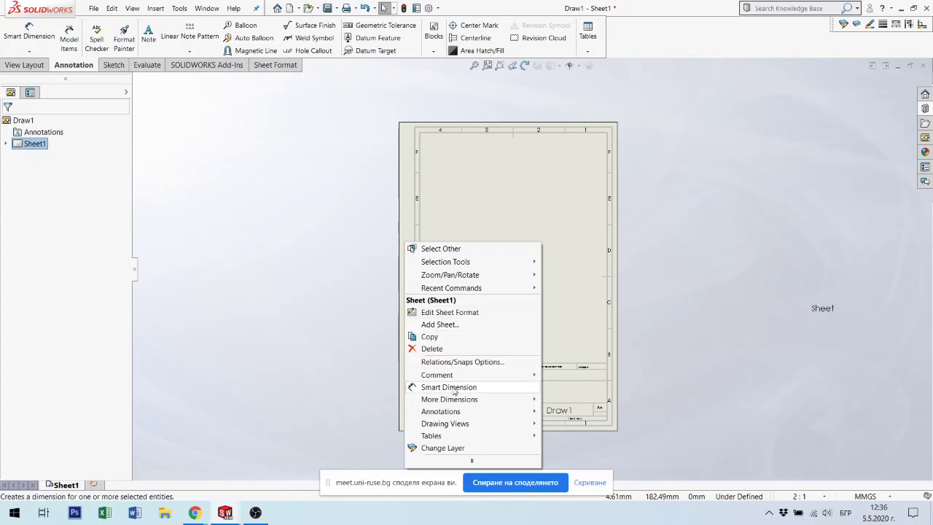
left_click(473, 462)
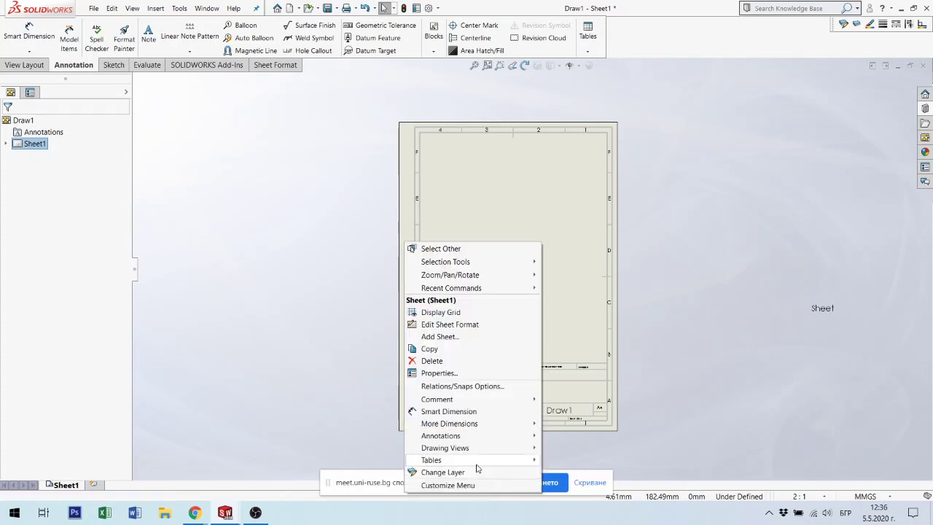
left_click(471, 375)
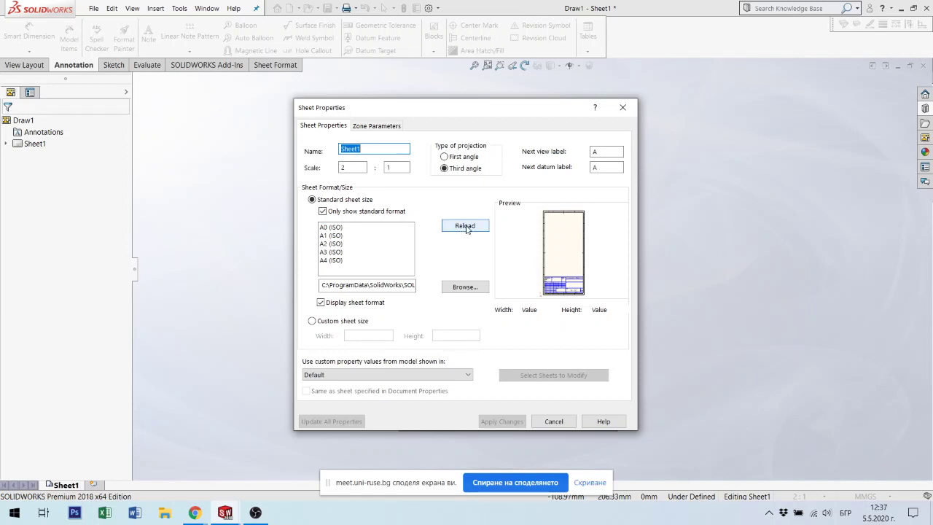
- Reload the sheet format, confirming with Да to delete the modified notes
left_click(468, 228)
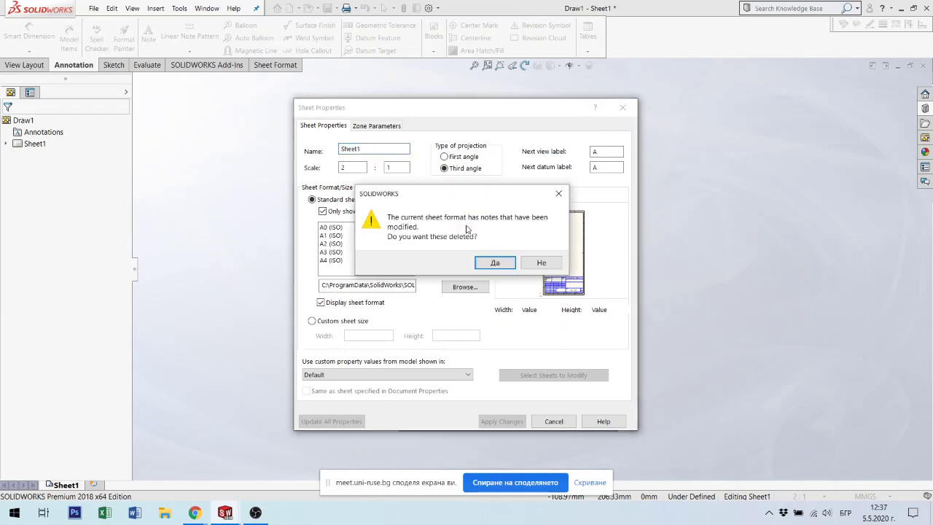
left_click(496, 264)
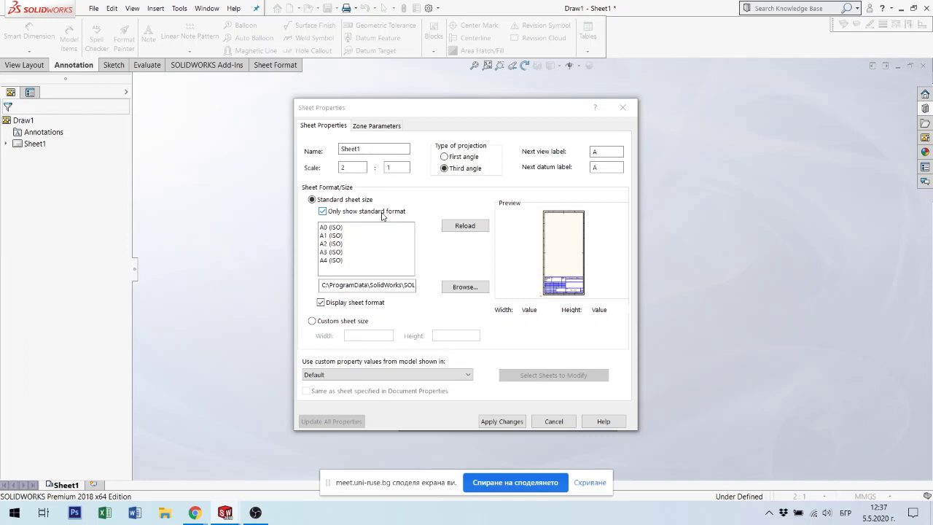
- Select the [a4 - BDS] format from the full format list and bring up the format file browser
left_click(323, 212)
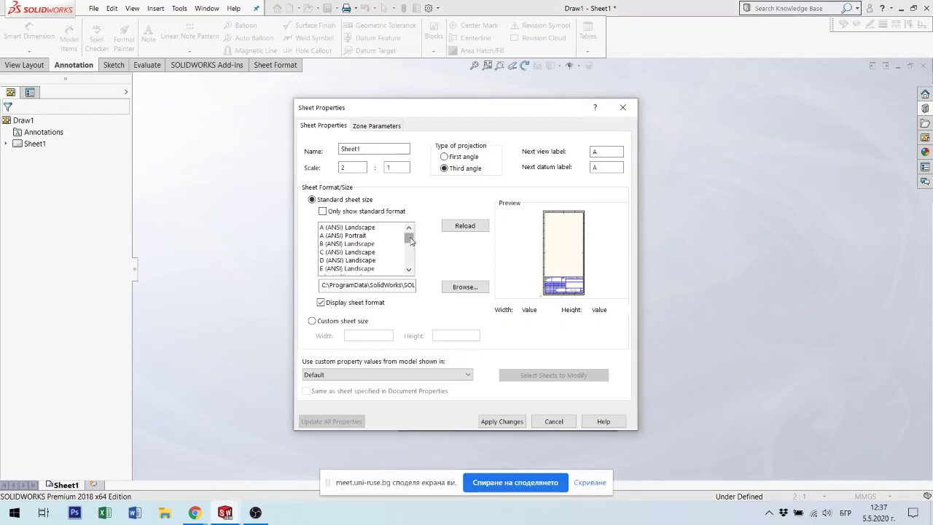
mouse_move(408, 244)
left_mouse_down()
mouse_move(410, 269)
mouse_move(409, 232)
left_mouse_up()
left_click_drag(409, 237, 412, 264)
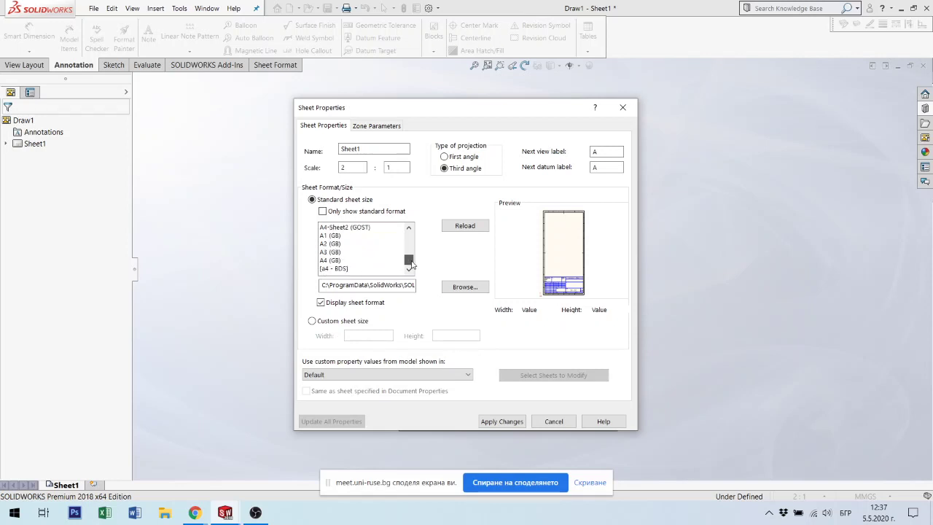
left_click(335, 269)
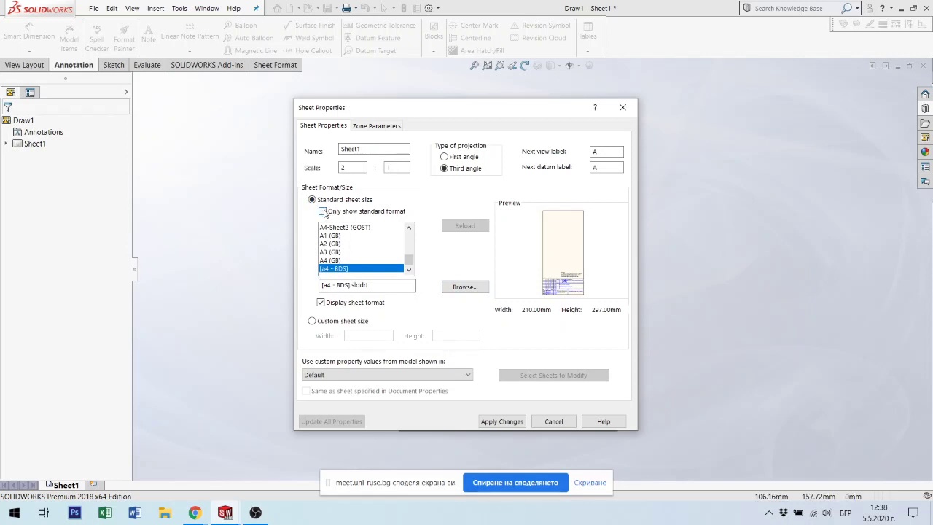
left_click(323, 211)
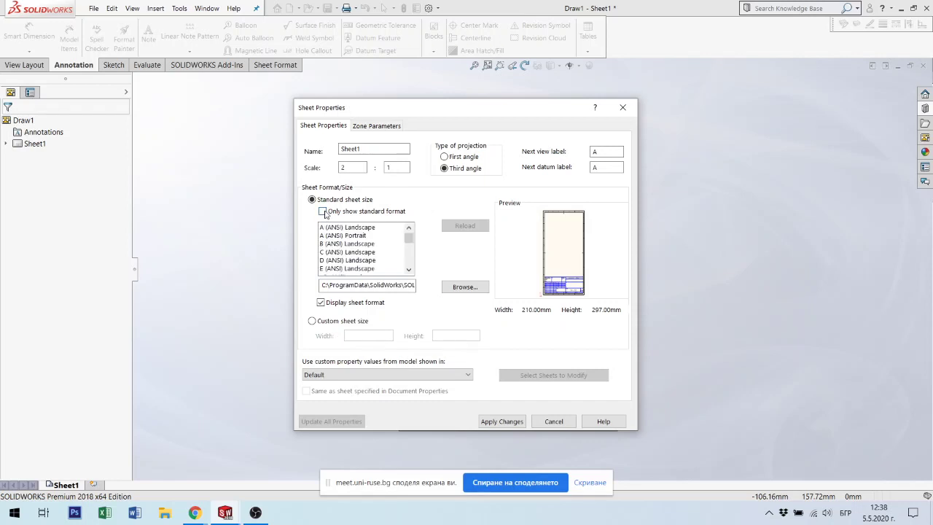
left_click(323, 212)
left_click(464, 288)
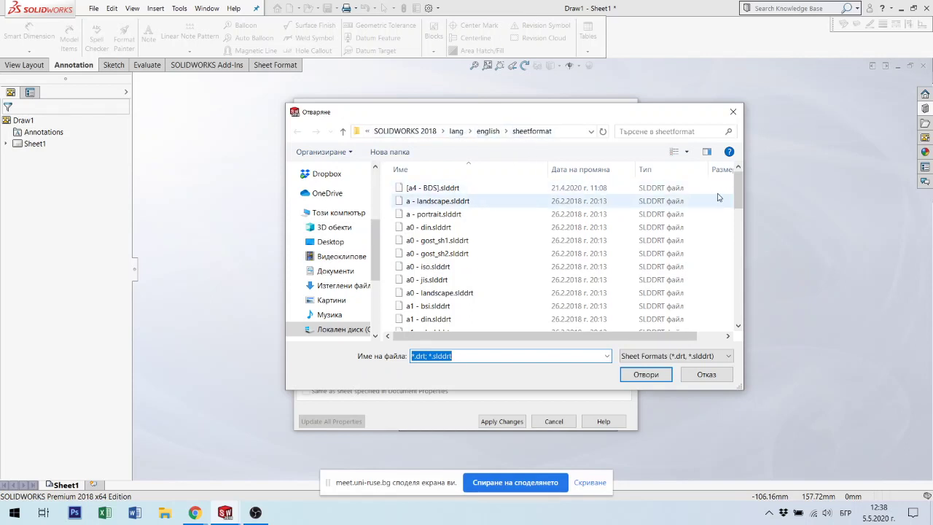
- Load [a4 - BDS].slddrt from the sheetformat folder and apply it to Sheet1
mouse_move(737, 192)
left_mouse_down()
mouse_move(751, 319)
mouse_move(751, 168)
left_mouse_up()
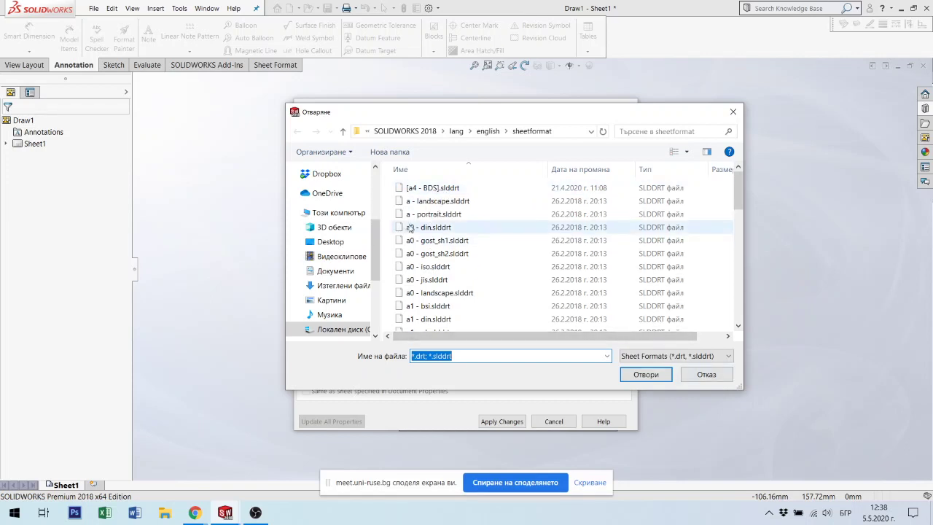
left_click(441, 190)
left_click(646, 374)
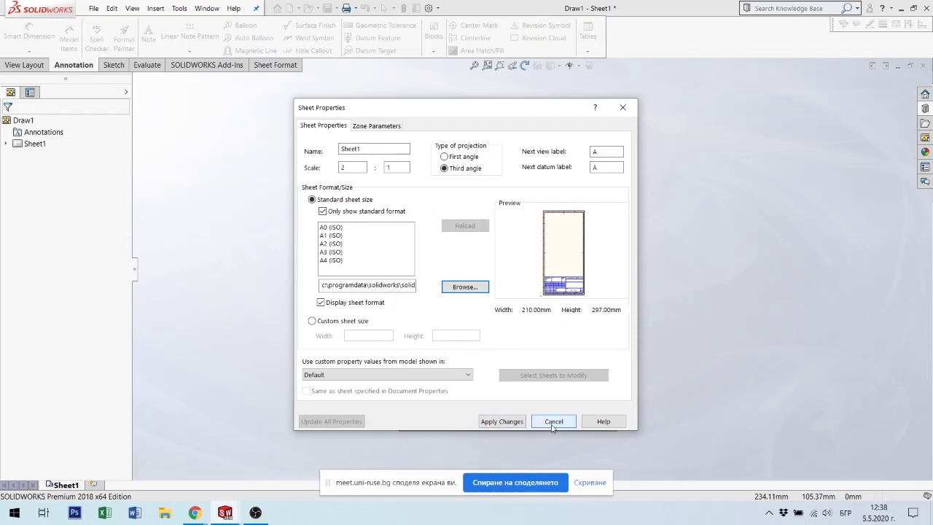
left_click(502, 423)
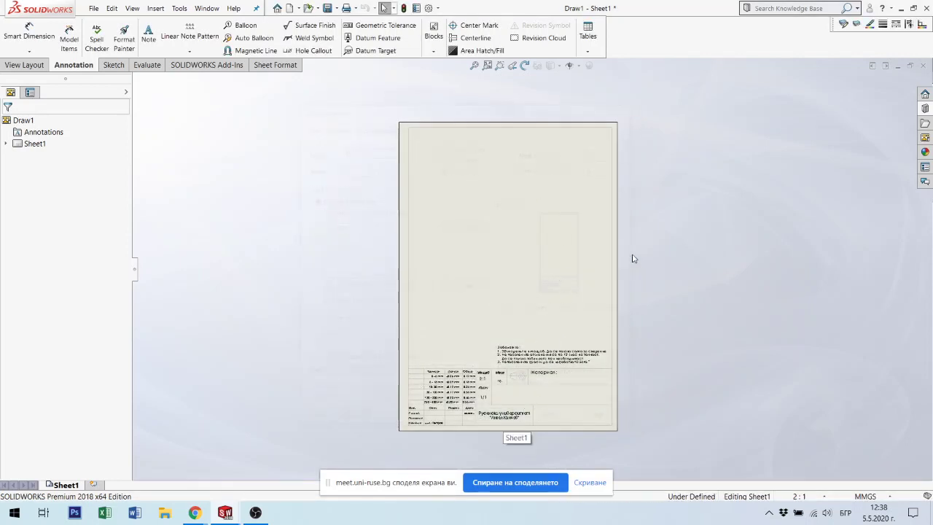
scroll(580, 249, "down", 1)
scroll(504, 339, "up", 2)
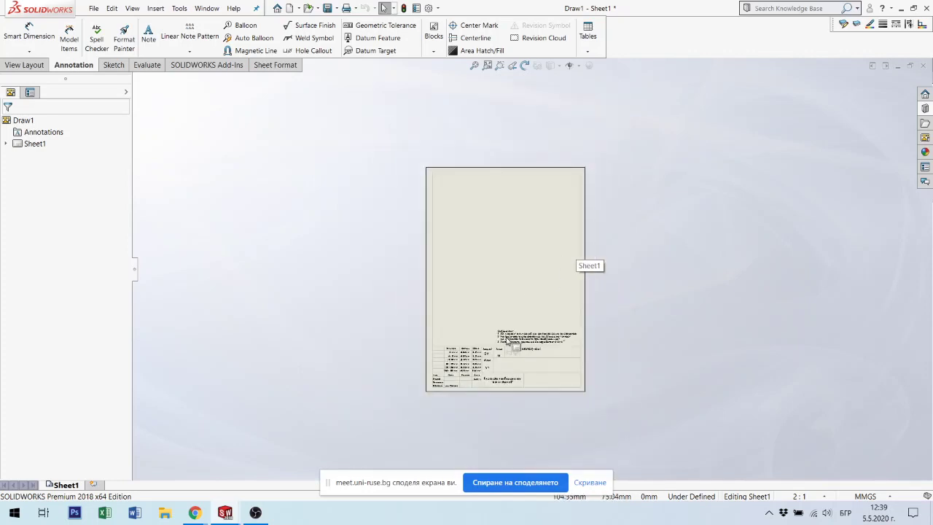
scroll(499, 353, "down", 2)
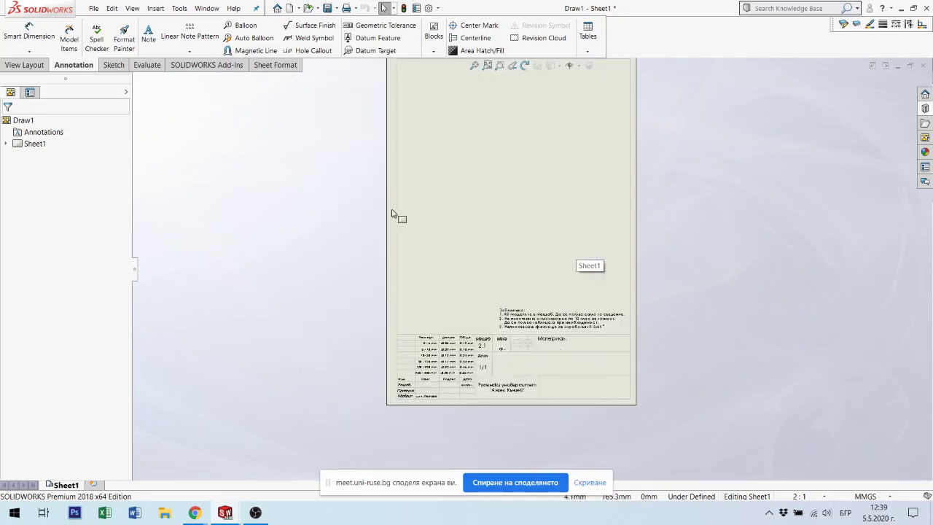
scroll(467, 251, "up", 2)
scroll(478, 223, "down", 1)
scroll(464, 213, "down", 1)
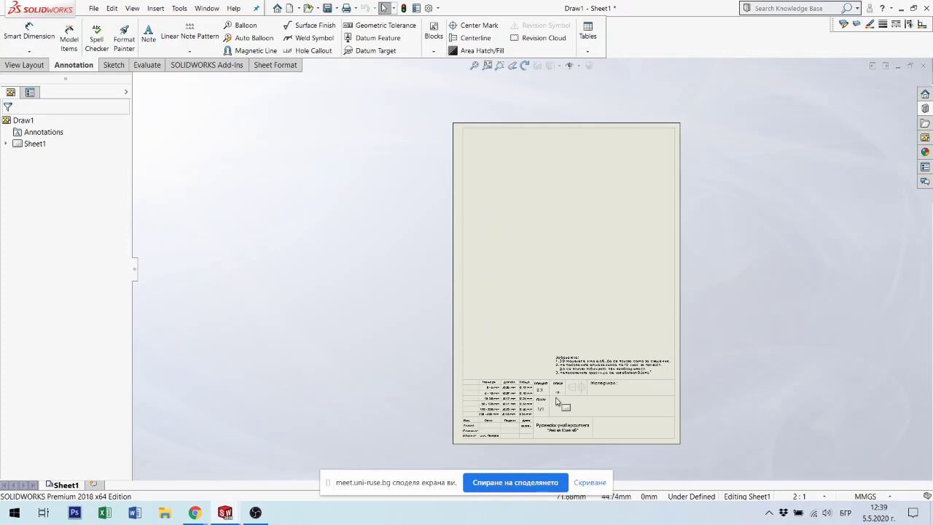
left_click(458, 195)
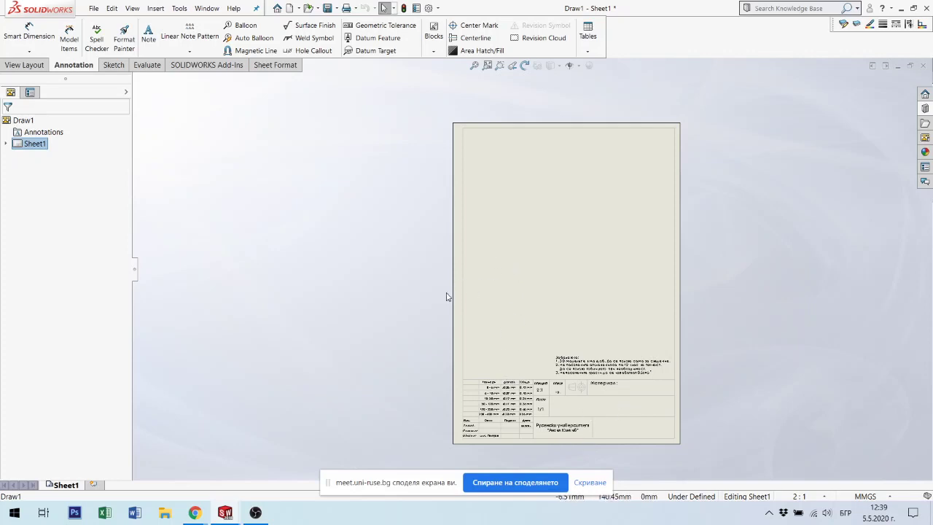
- Zoom around the title block, then bring up and dismiss the Sheet1 tab's context menu
scroll(552, 387, "down", 1)
scroll(635, 431, "down", 1)
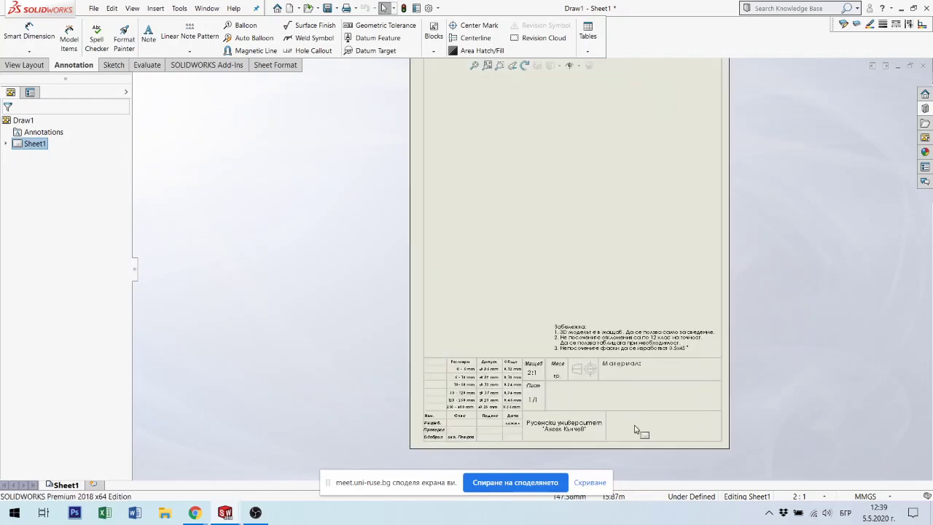
scroll(611, 410, "down", 2)
scroll(715, 337, "up", 3)
scroll(532, 267, "up", 3)
scroll(510, 153, "down", 1)
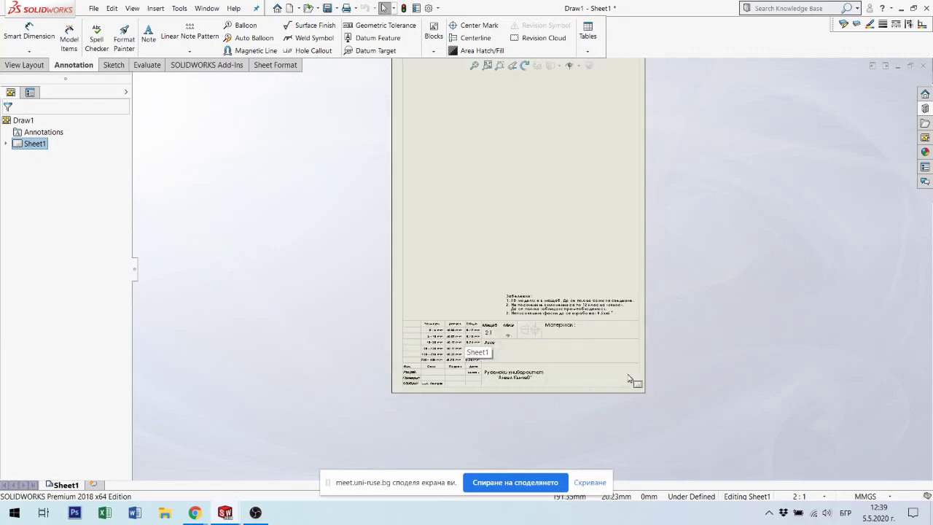
scroll(631, 381, "down", 1)
scroll(678, 313, "down", 2)
scroll(702, 303, "down", 1)
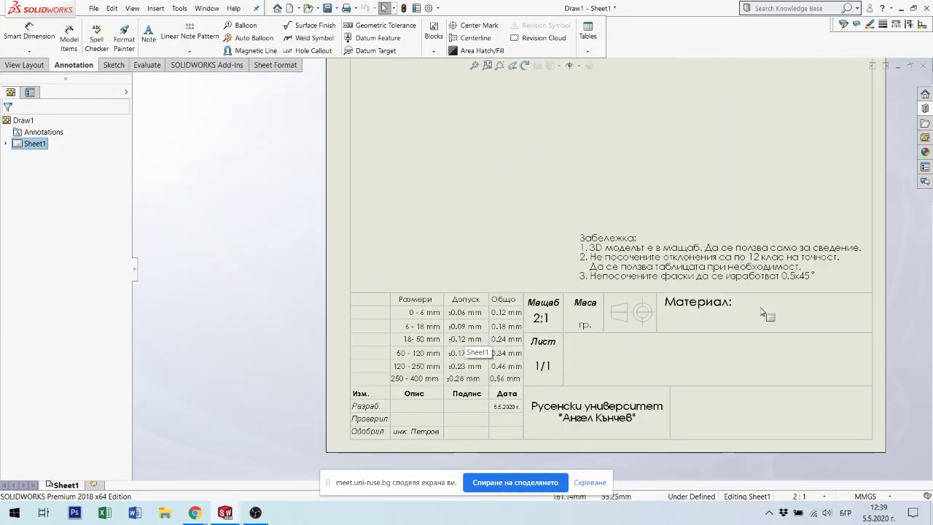
scroll(762, 308, "down", 1)
scroll(769, 313, "down", 1)
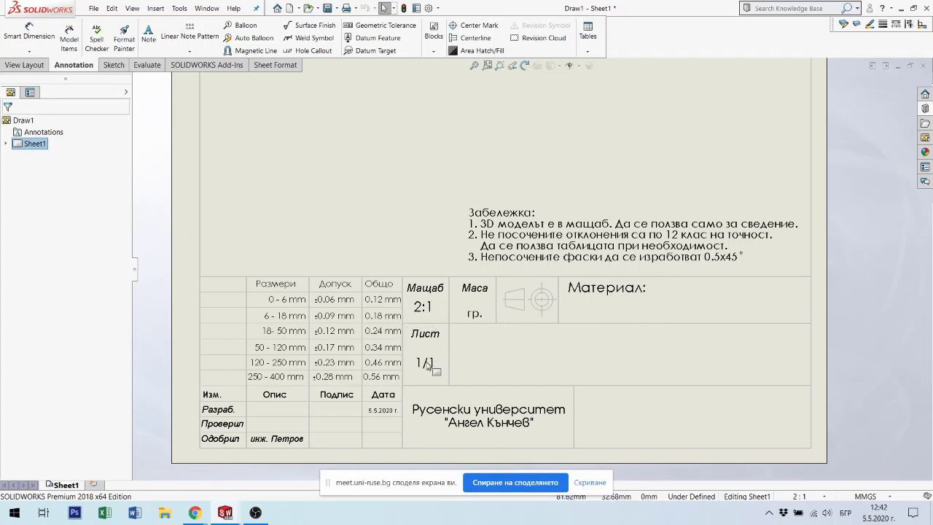
right_click(65, 484)
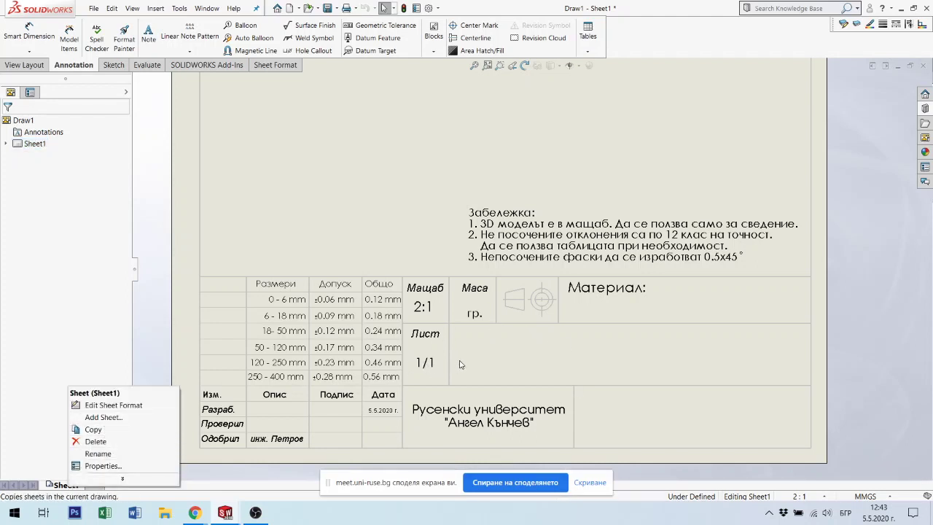
left_click(531, 363)
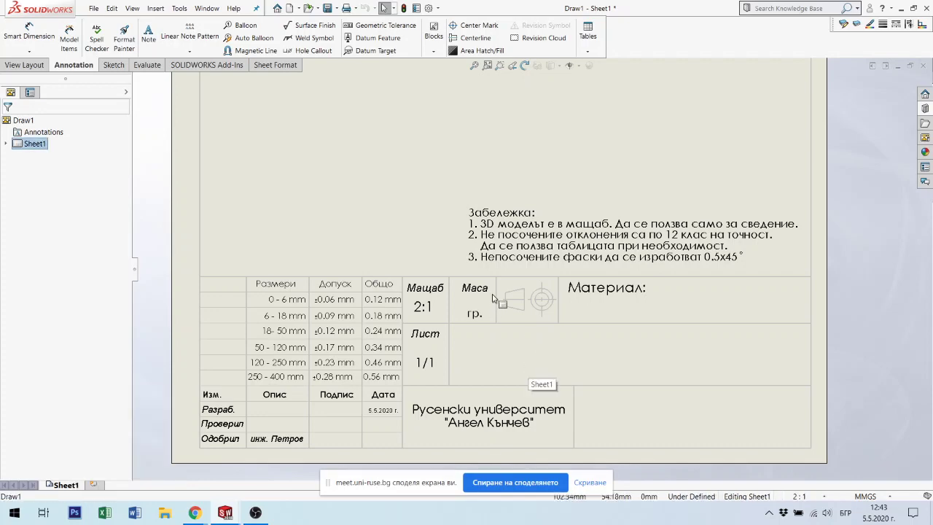
- Zoom around the title block again and bring up the sheet's context menu on the drawing
scroll(496, 301, "up", 2)
scroll(512, 238, "up", 3)
scroll(536, 187, "down", 1)
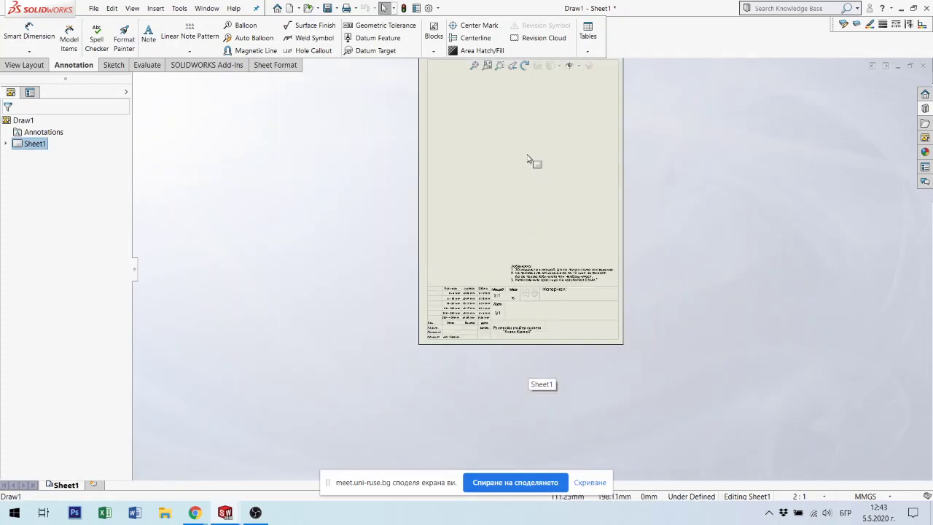
scroll(528, 158, "down", 2)
scroll(538, 161, "down", 1)
scroll(532, 306, "up", 1)
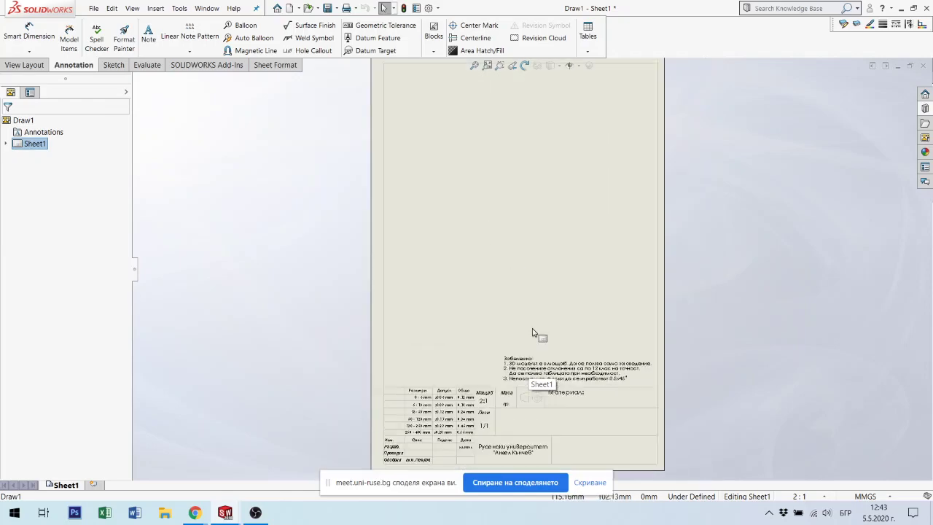
scroll(536, 350, "up", 1)
scroll(533, 374, "down", 1)
scroll(533, 373, "down", 2)
scroll(533, 373, "down", 2)
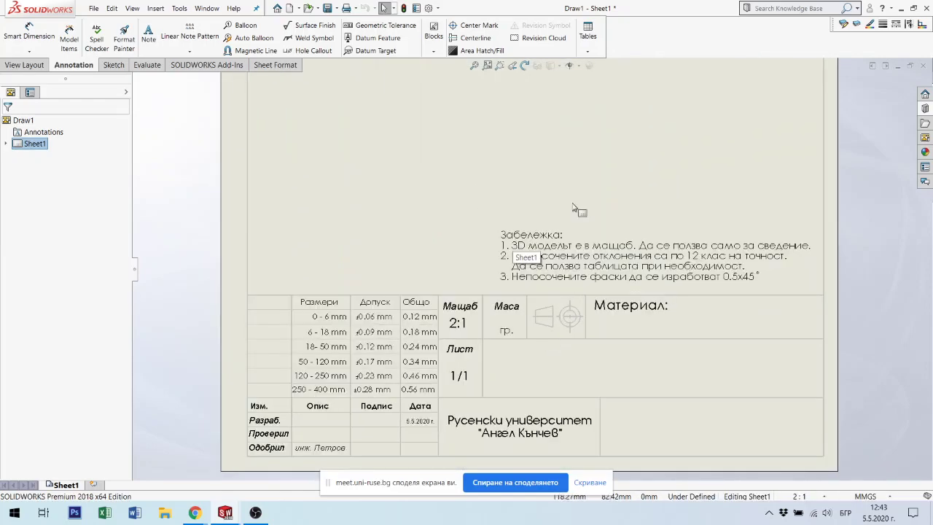
right_click(575, 174)
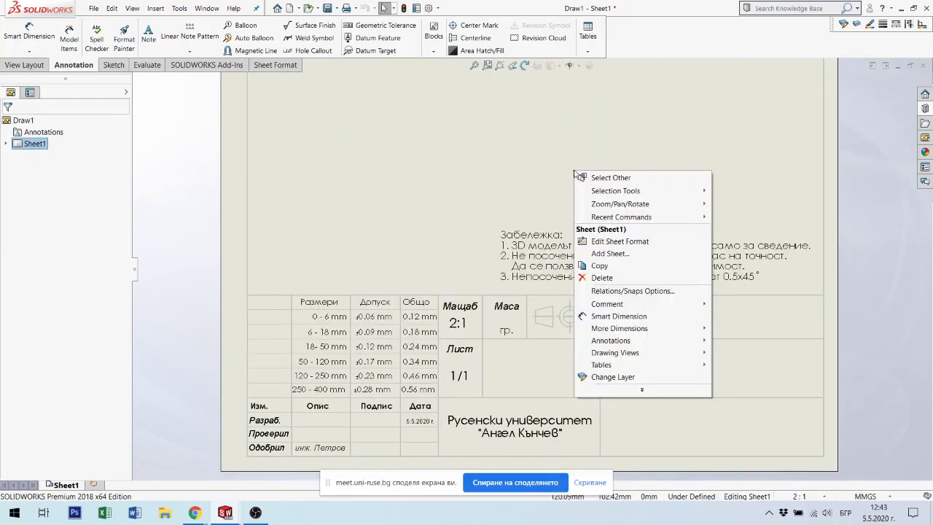
- Switch the sheet to Edit Sheet Format mode and fit the whole sheet in view
left_click(643, 247)
scroll(589, 346, "down", 2)
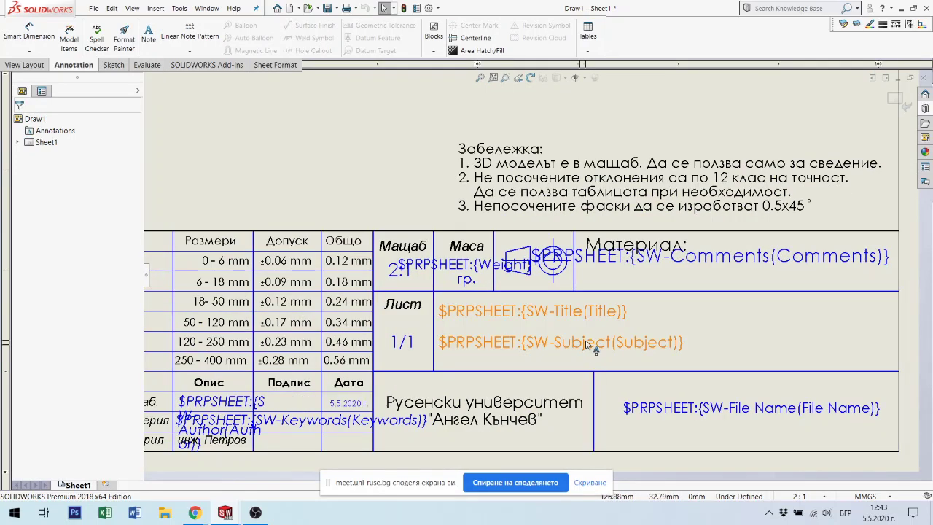
scroll(540, 275, "up", 2)
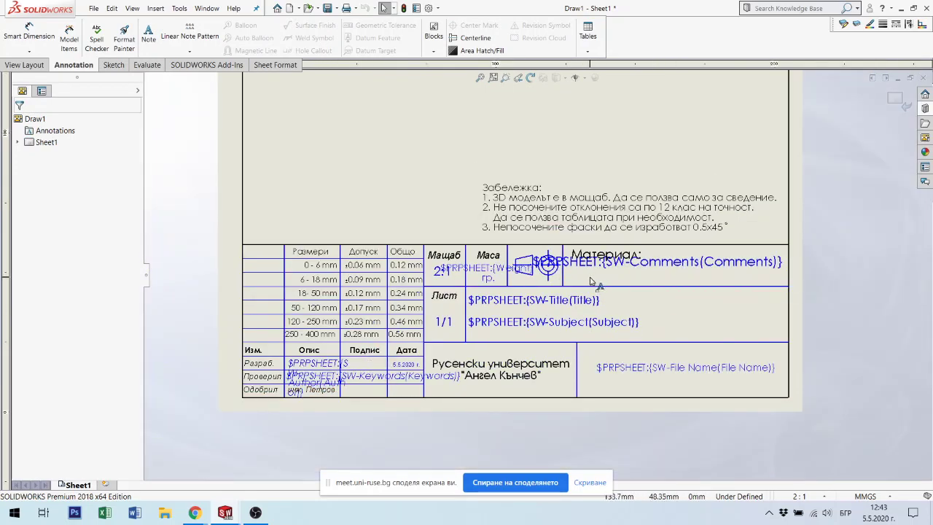
scroll(474, 291, "down", 1)
scroll(475, 290, "down", 1)
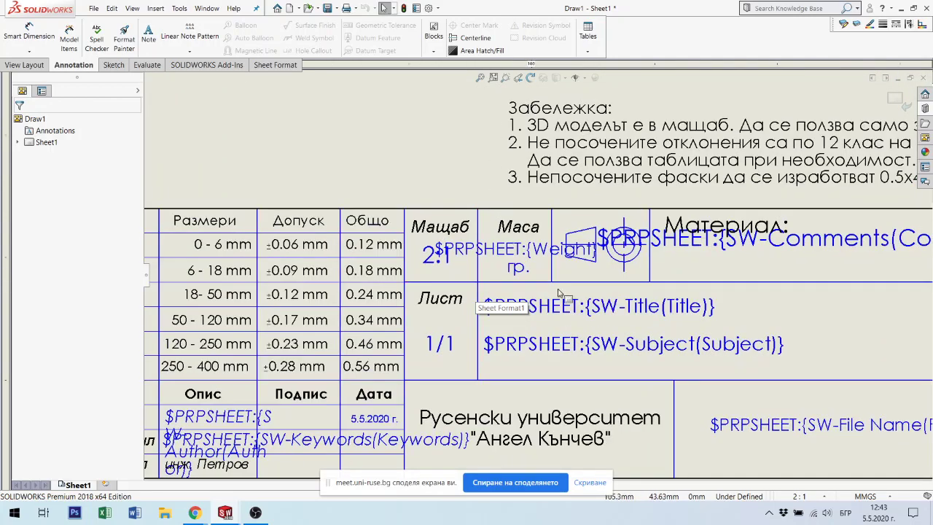
scroll(475, 291, "down", 1)
key("f")
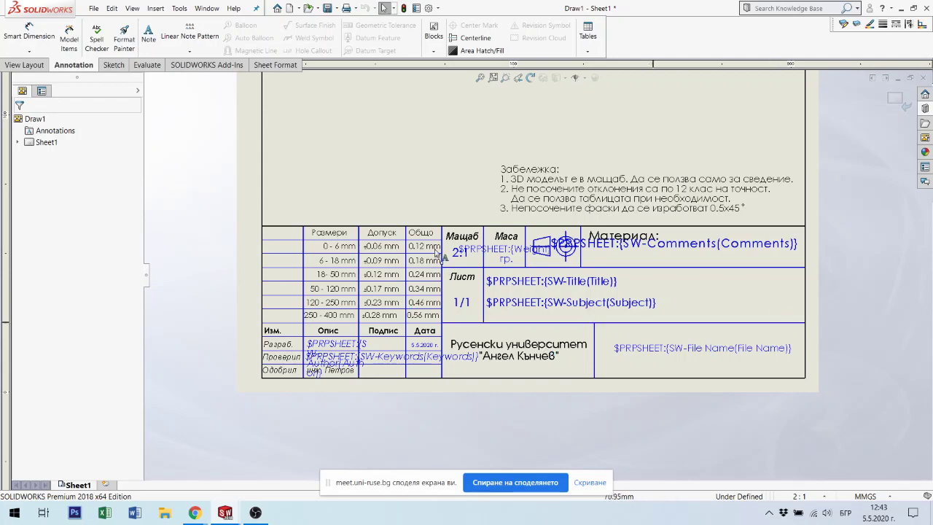
- Open the title block's Weight property note for editing, then close it unchanged
scroll(383, 242, "down", 3)
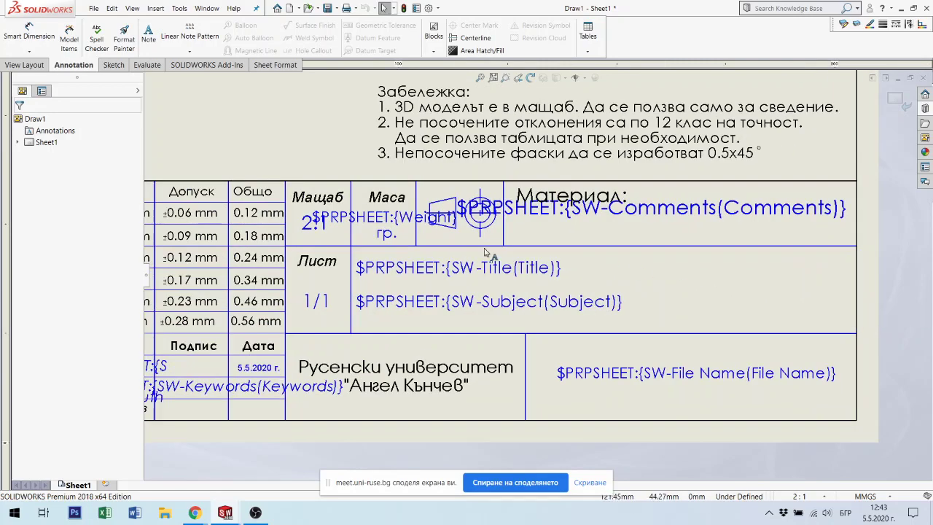
scroll(383, 242, "up", 5)
scroll(393, 246, "down", 1)
scroll(412, 256, "down", 2)
scroll(427, 264, "down", 2)
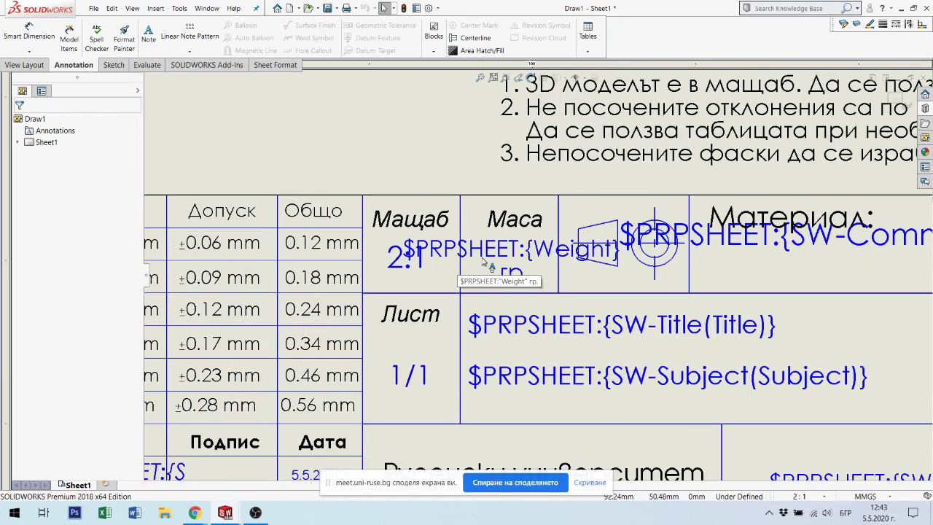
double_click(423, 267)
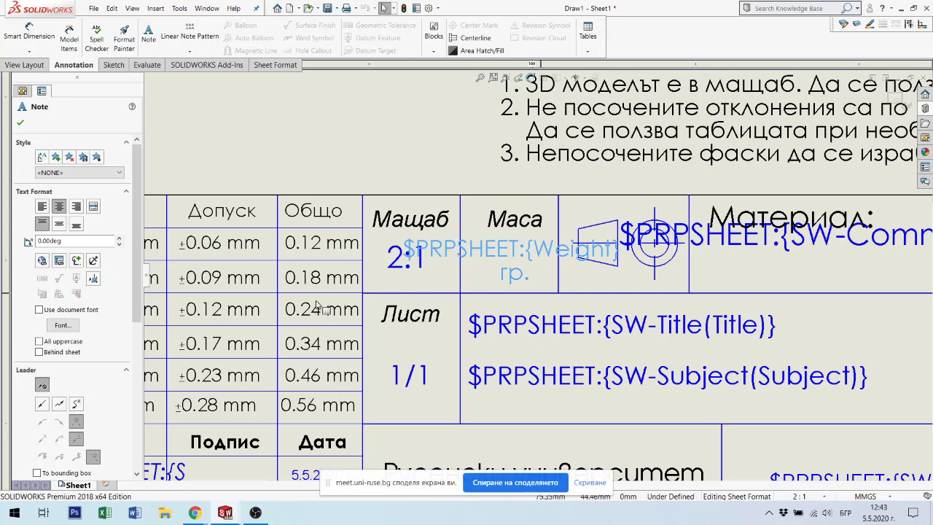
scroll(788, 153, "up", 5)
scroll(708, 167, "up", 3)
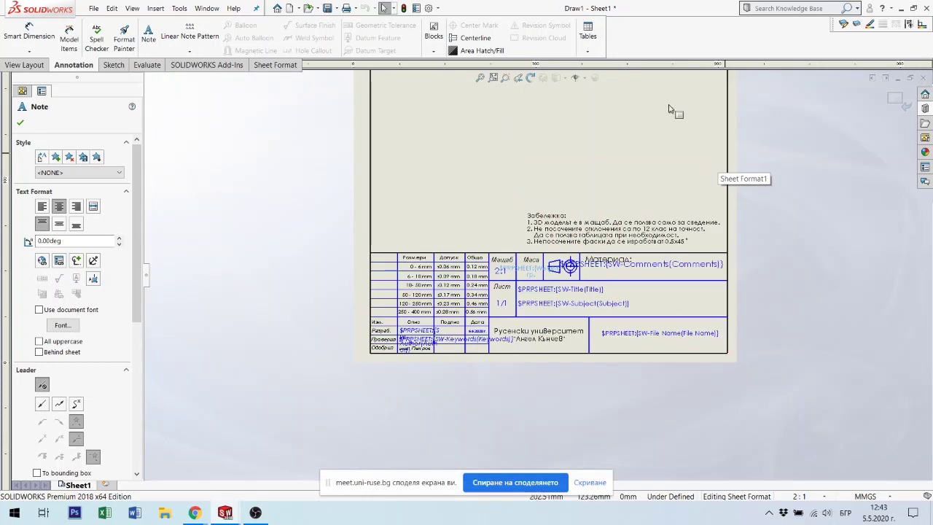
scroll(606, 138, "down", 3)
scroll(602, 137, "down", 2)
scroll(622, 198, "up", 2)
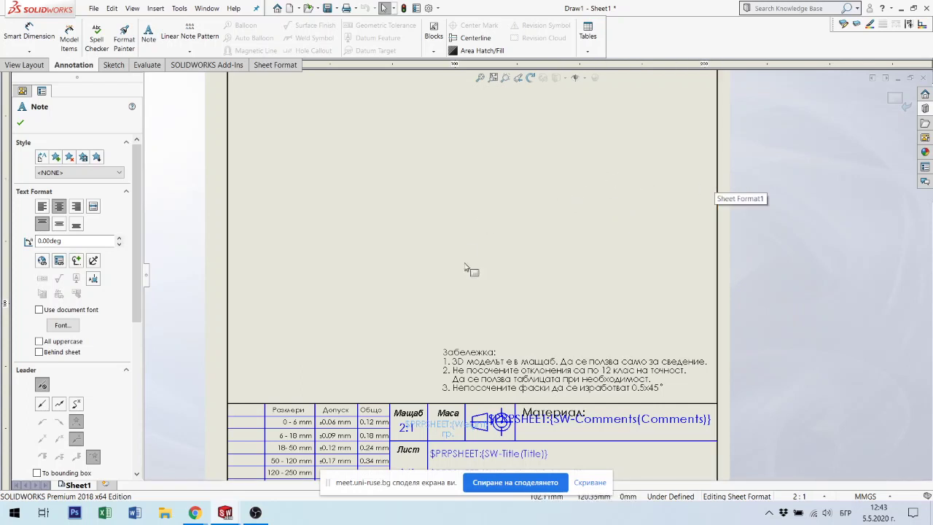
key("Escape")
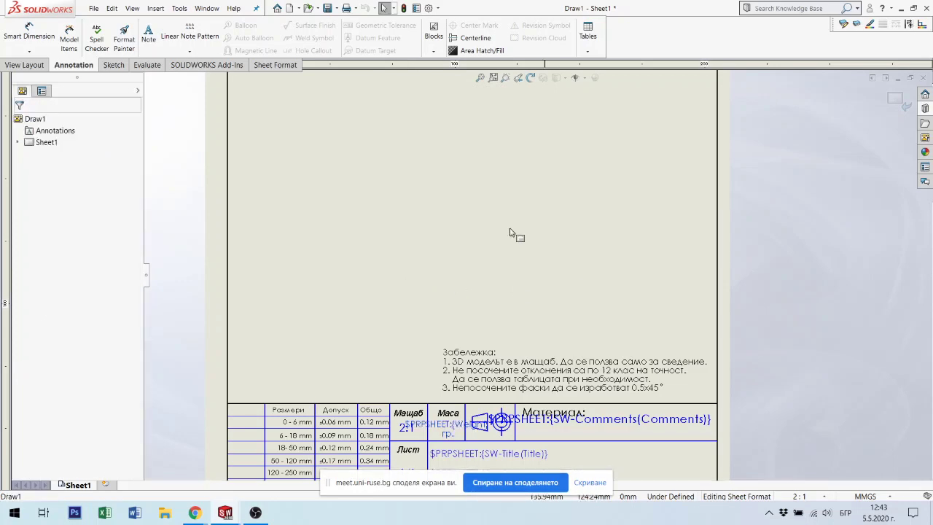
- Exit sheet-format editing, then re-enter Edit Sheet Format from the sheet's context menu
left_click(895, 98)
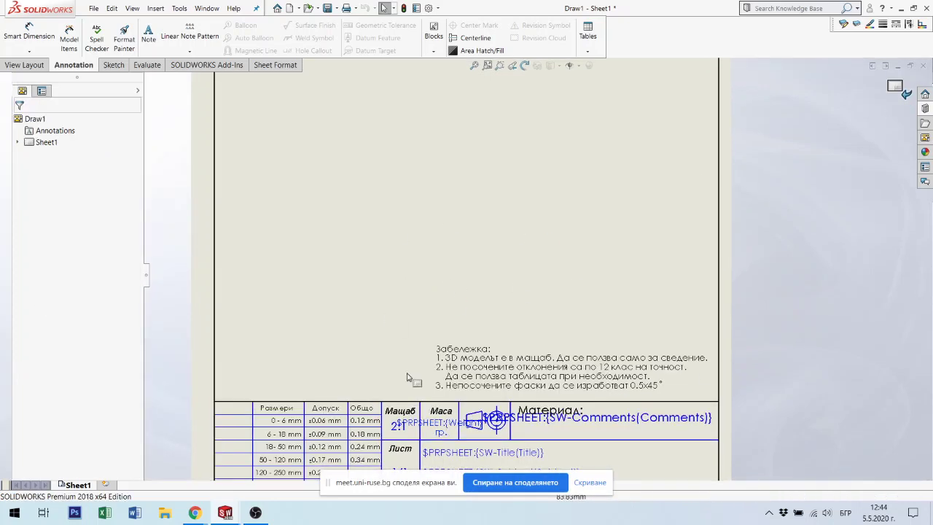
scroll(540, 387, "up", 3)
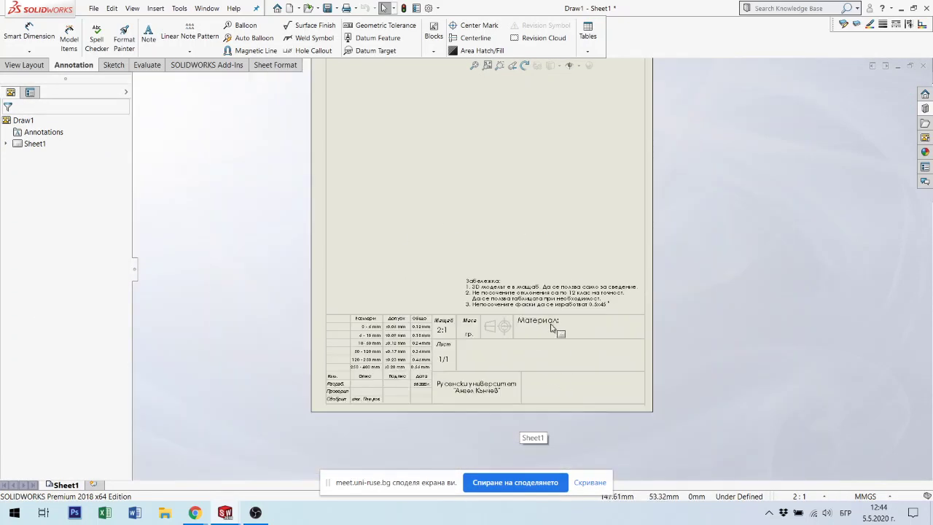
scroll(554, 329, "down", 3)
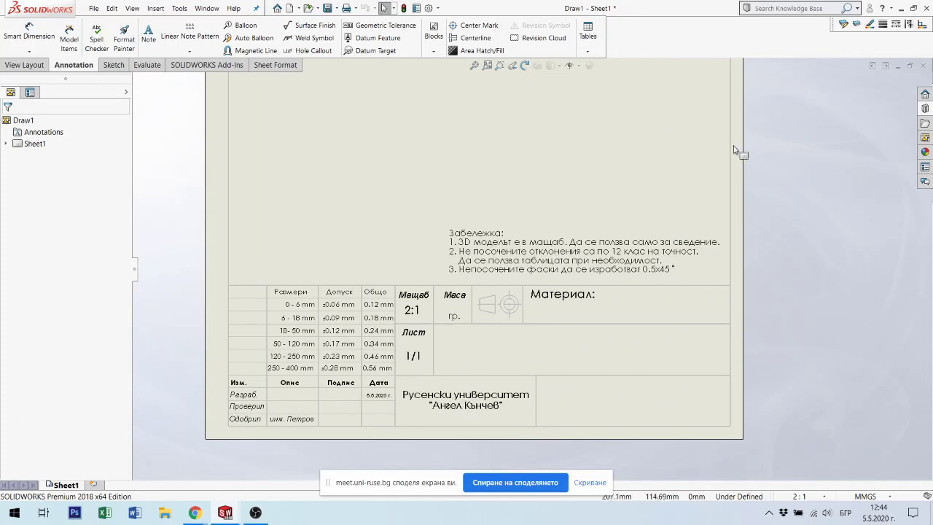
right_click(651, 143)
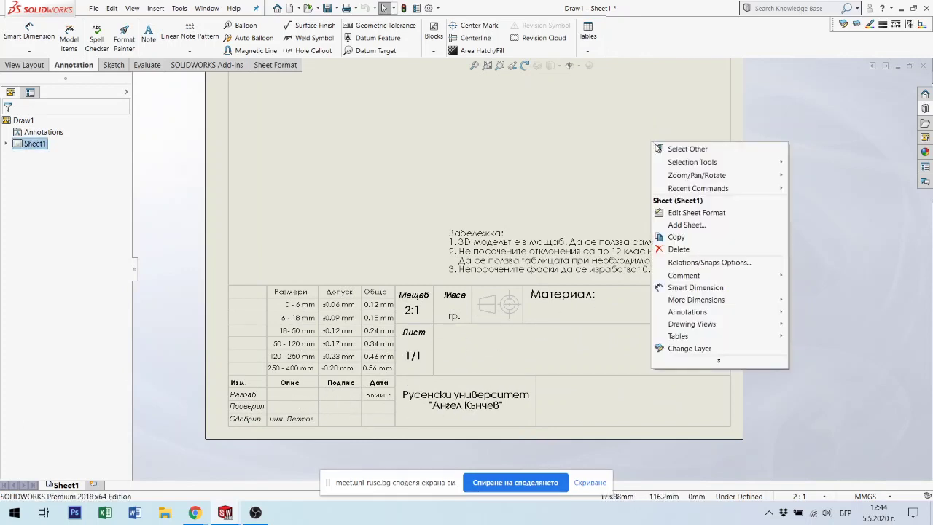
left_click(690, 213)
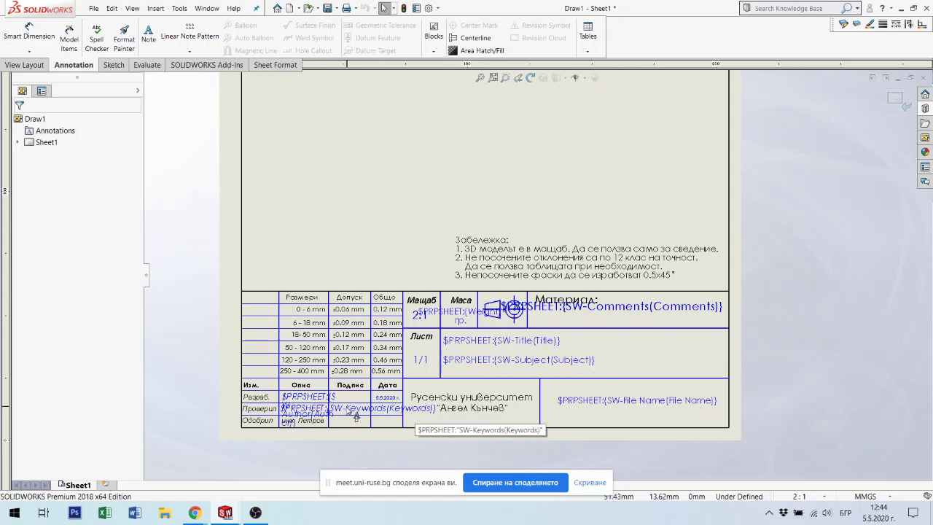
- Select the approver's name note in the title block, then leave sheet-format editing
scroll(356, 416, "down", 3)
scroll(438, 390, "down", 2)
scroll(531, 357, "down", 1)
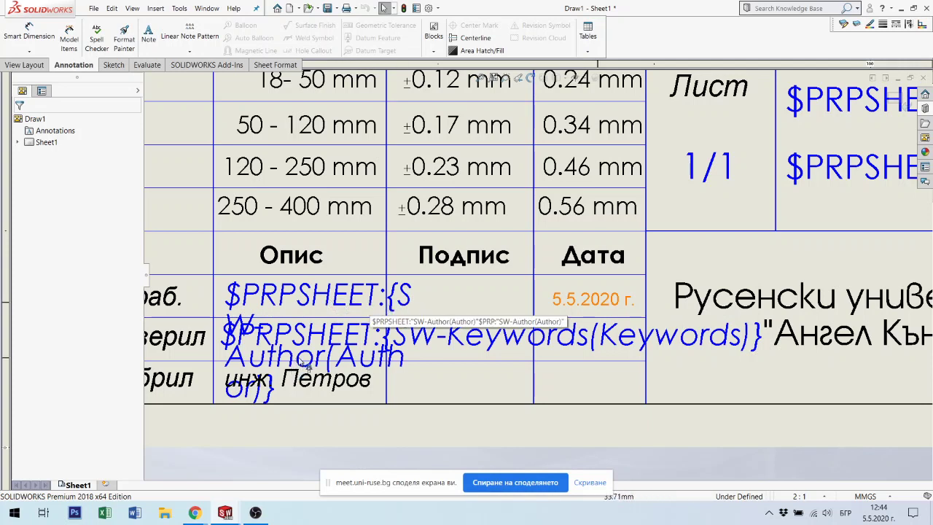
left_click(335, 392)
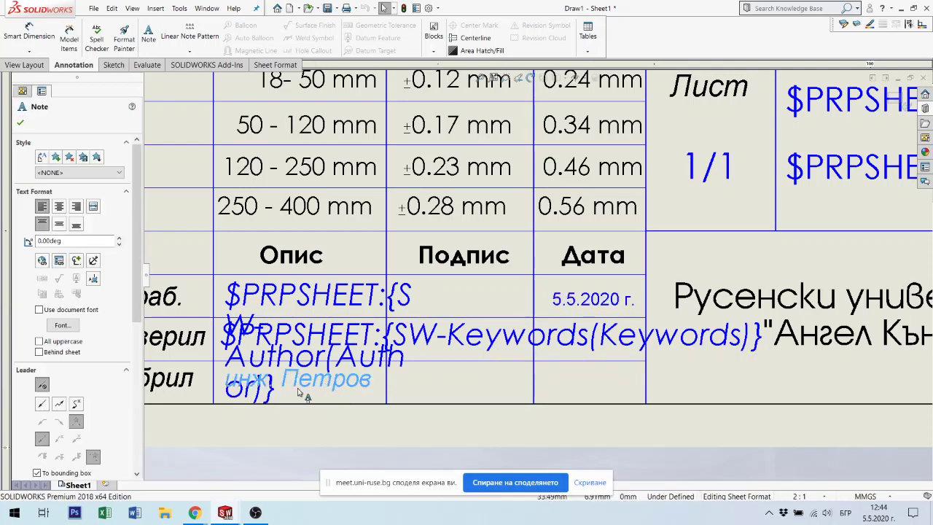
scroll(298, 392, "up", 4)
scroll(375, 348, "up", 4)
scroll(521, 177, "up", 4)
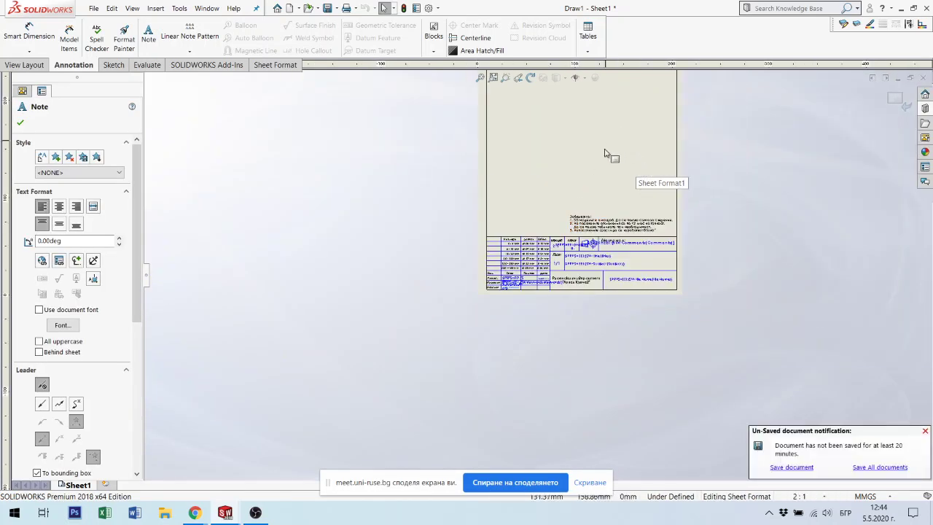
scroll(616, 182, "up", 3)
scroll(563, 215, "down", 2)
scroll(518, 227, "down", 2)
scroll(536, 252, "down", 2)
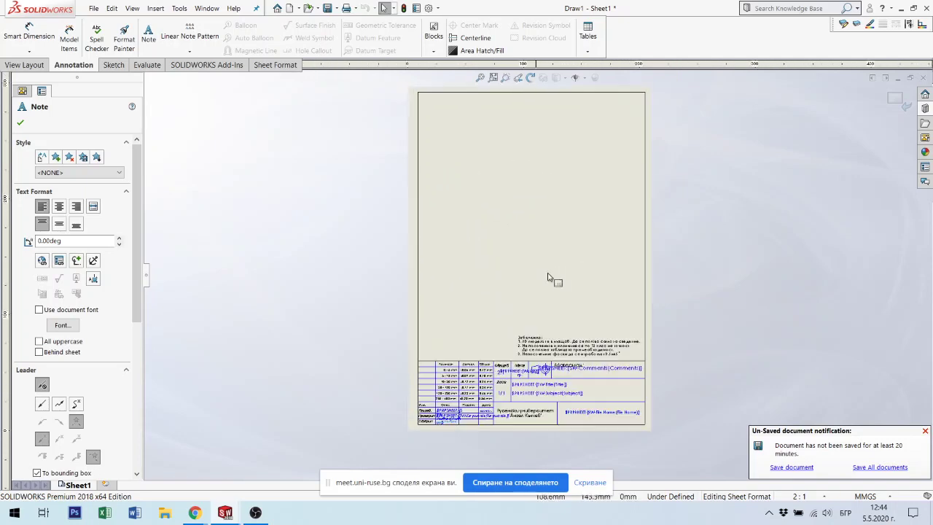
scroll(602, 288, "down", 1)
scroll(597, 262, "up", 1)
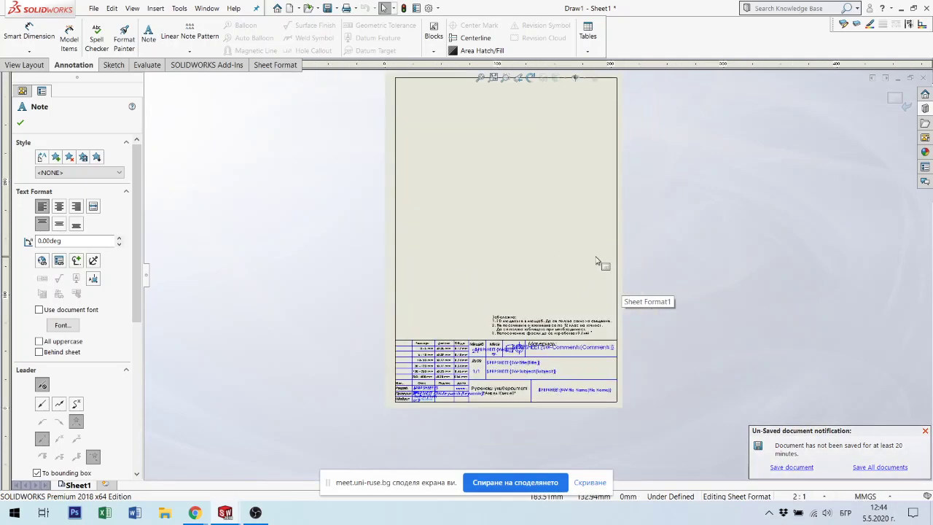
scroll(566, 246, "down", 1)
scroll(494, 188, "up", 2)
scroll(509, 301, "down", 1)
scroll(511, 303, "down", 1)
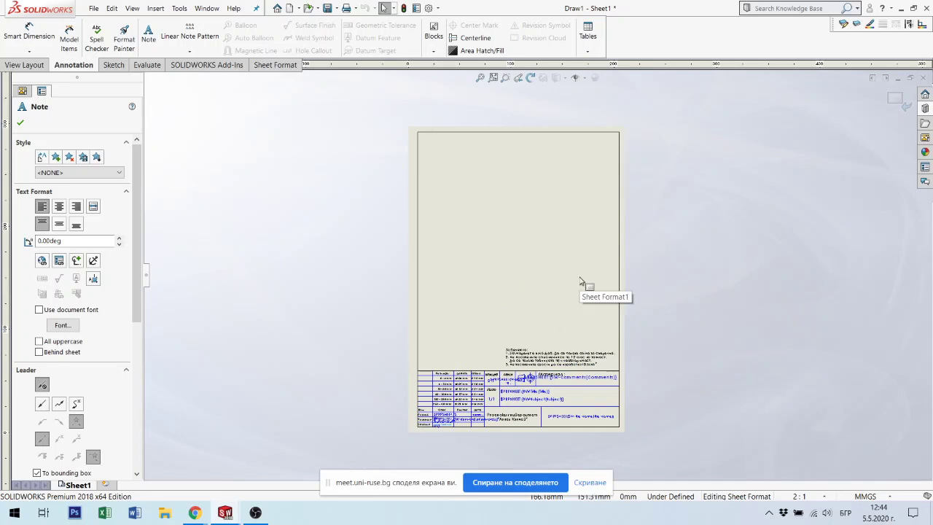
left_click(893, 100)
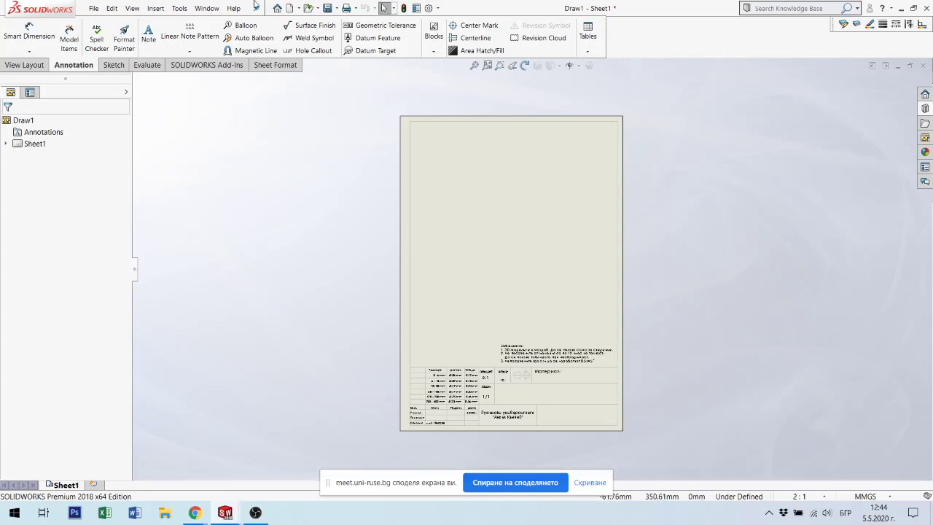
- Switch to the bolt part and back to Draw1, then close Draw1 discarding its changes
left_click(207, 8)
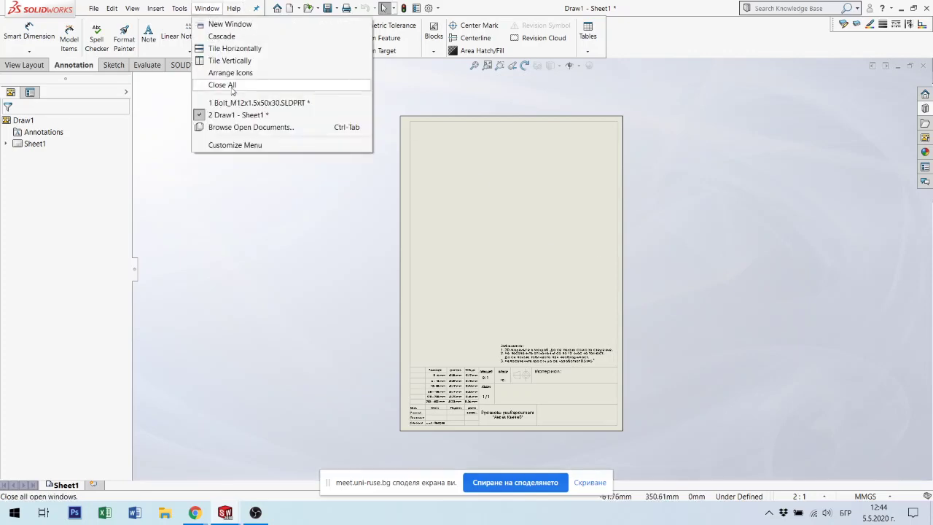
left_click(252, 104)
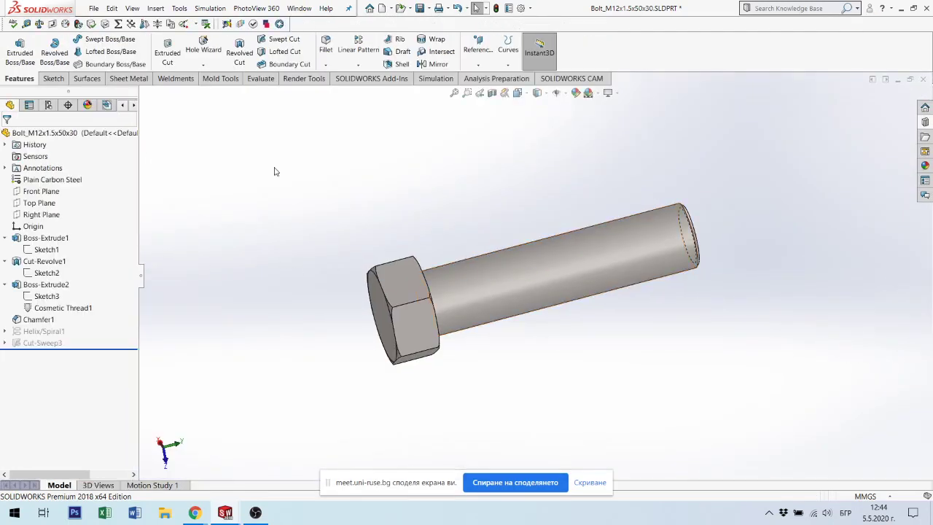
left_click(299, 8)
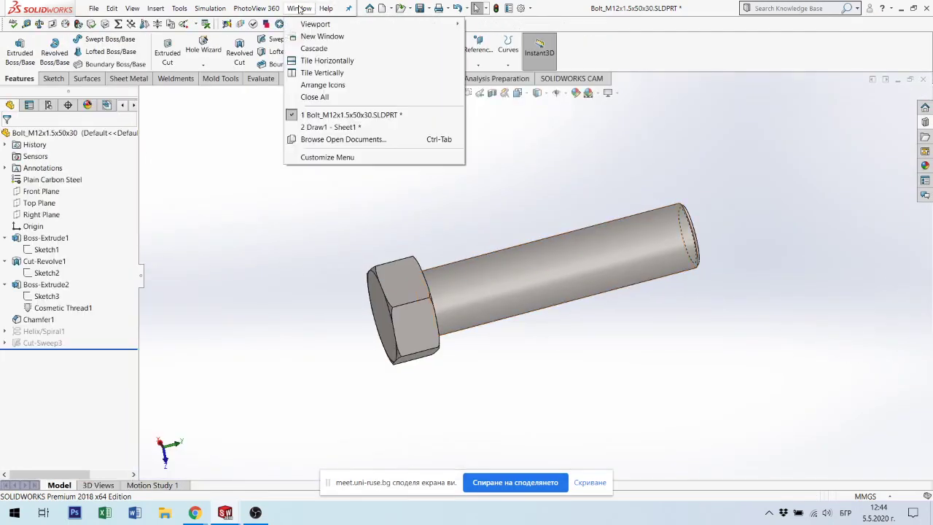
left_click(340, 129)
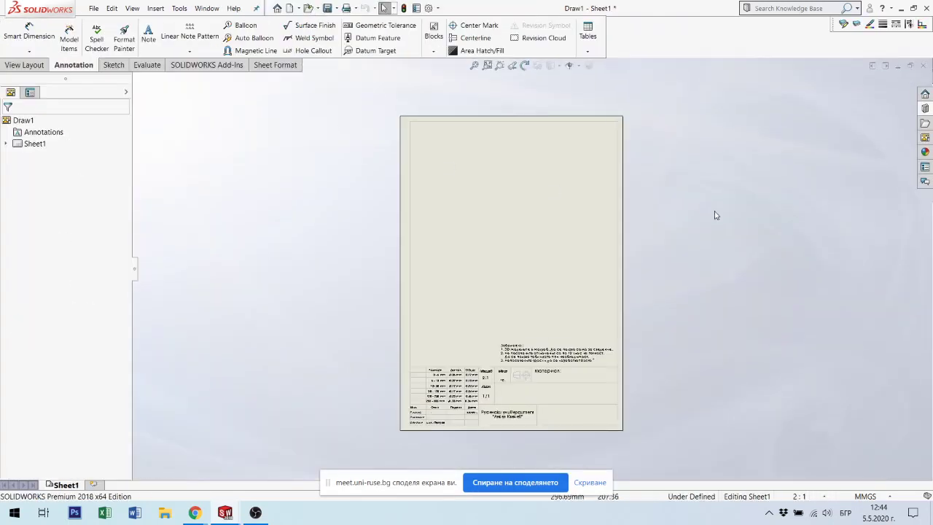
left_click(923, 65)
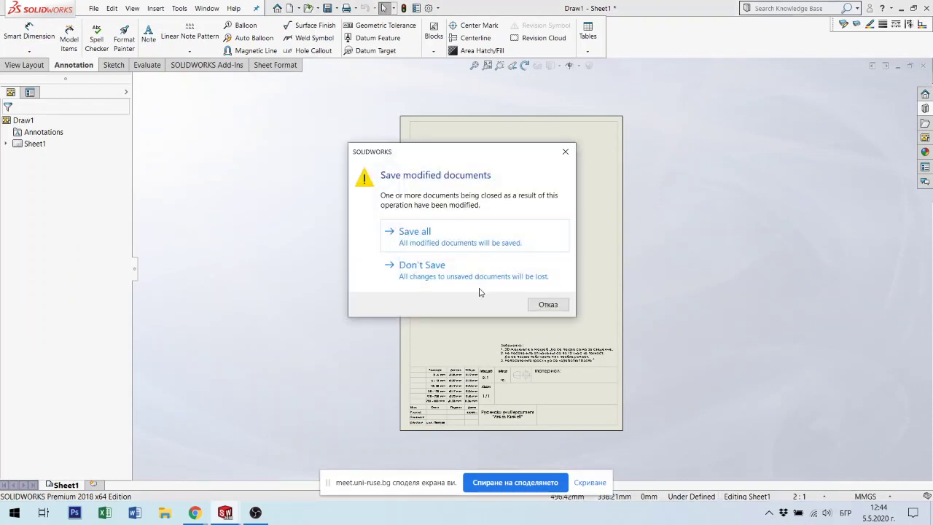
left_click(412, 267)
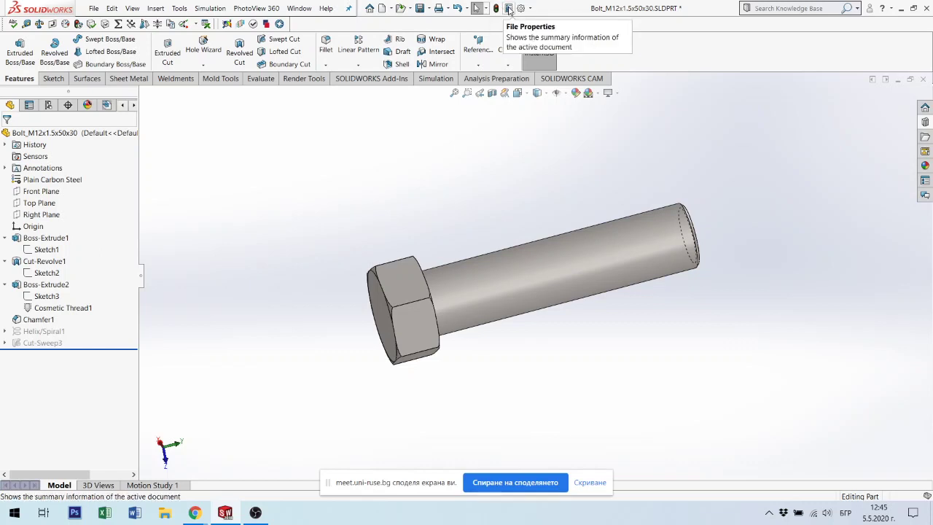
- Open the bolt's File Properties, browse the Custom and Configuration Specific tabs, and return to Summary
left_click(509, 9)
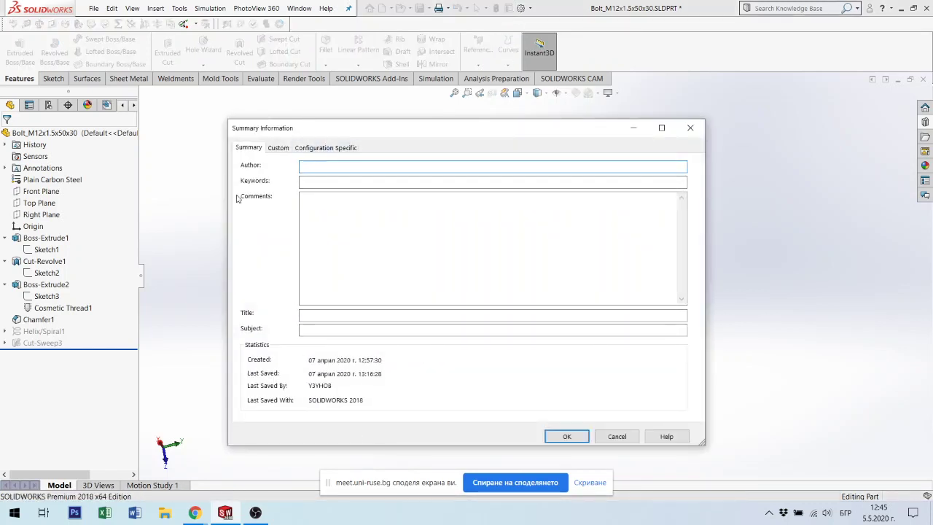
left_click(279, 149)
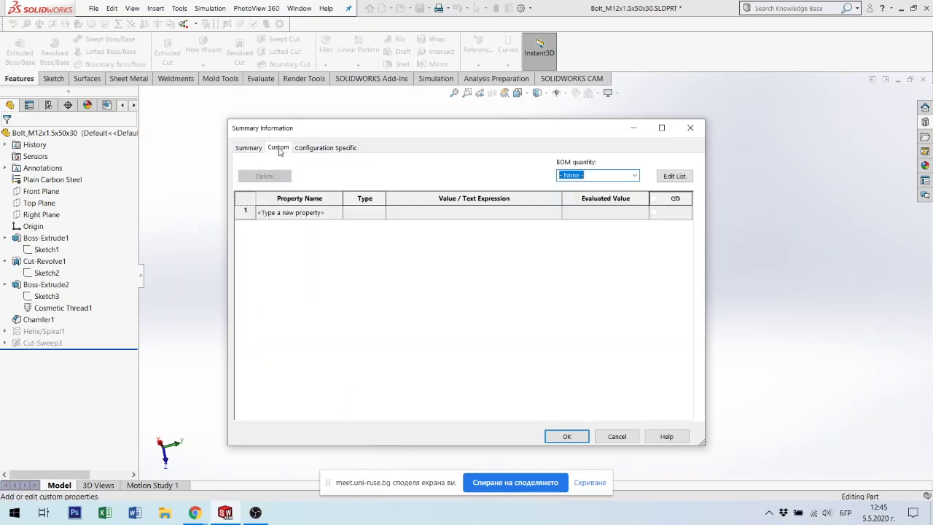
left_click(330, 149)
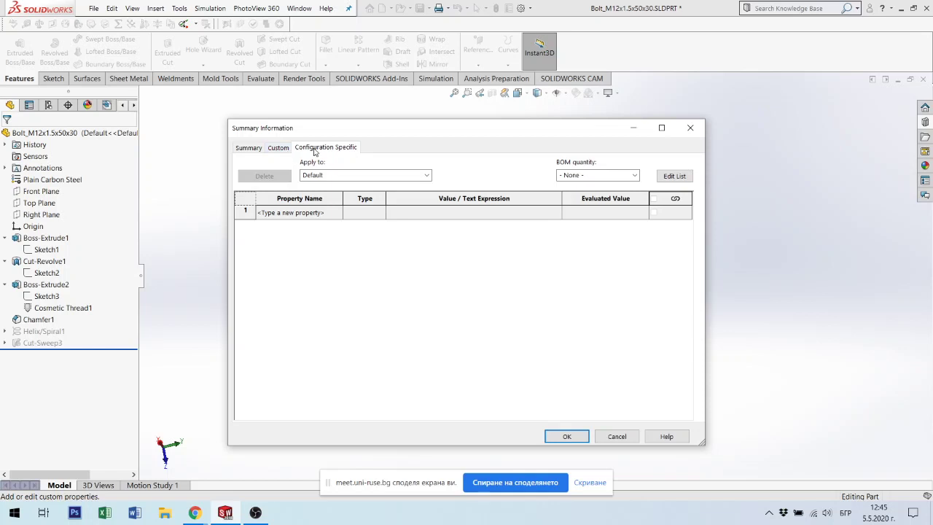
left_click(278, 152)
left_click(316, 152)
left_click(278, 150)
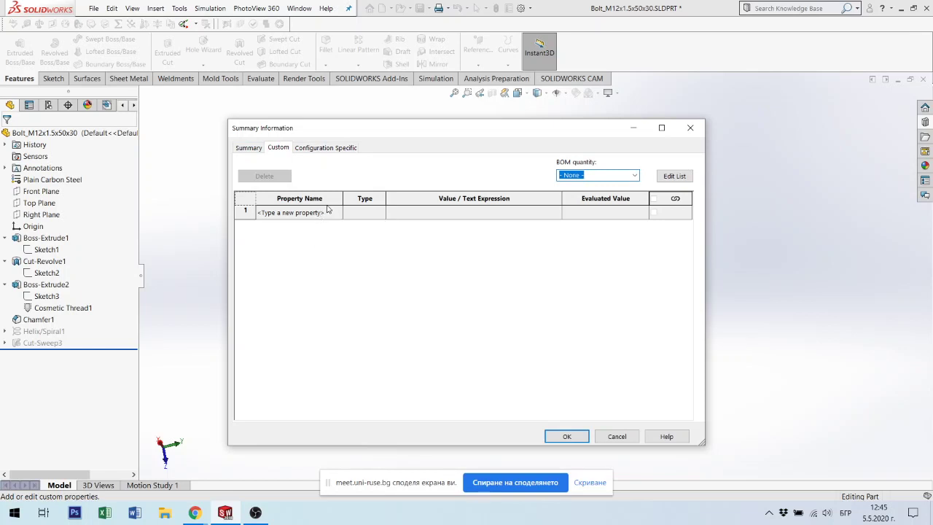
left_click(256, 150)
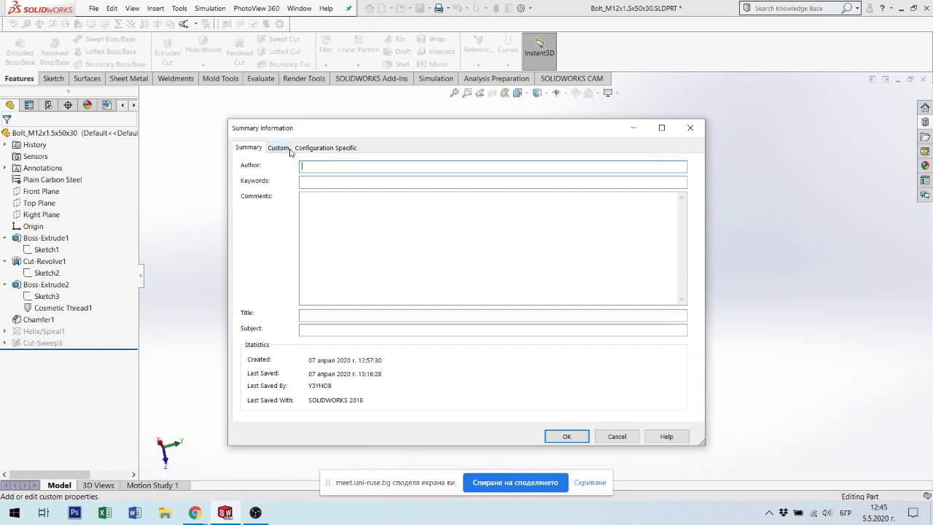
left_click(278, 151)
left_click(249, 148)
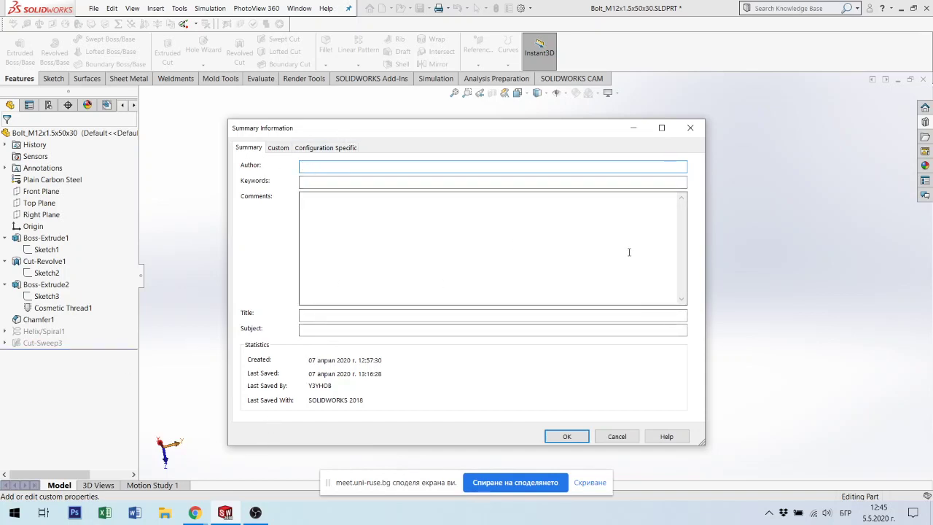
- Enter the designer's surname in Cyrillic as Author and a second person's name as Keywords
key("alt+shift")
type("K. Uz")
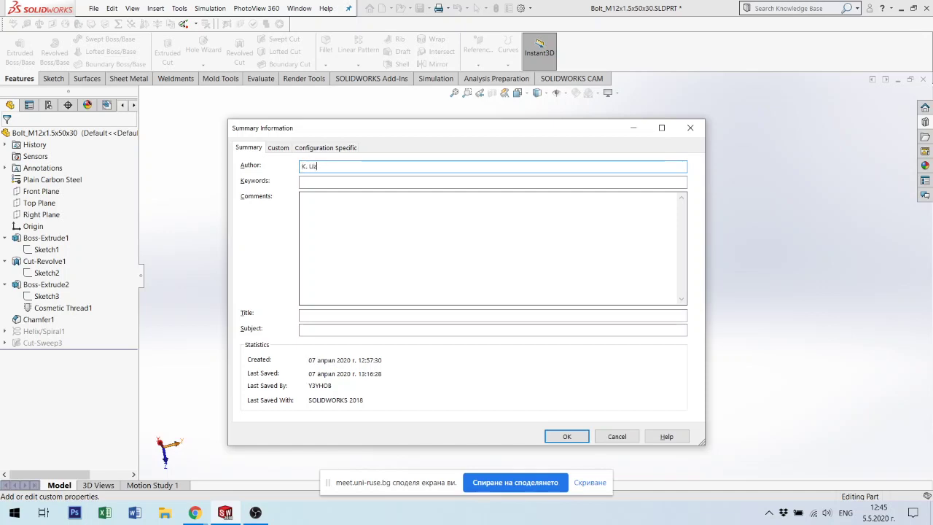
type("u")
key("BackSpace")
key("BackSpace")
key("BackSpace")
key("alt+shift")
type("зу")
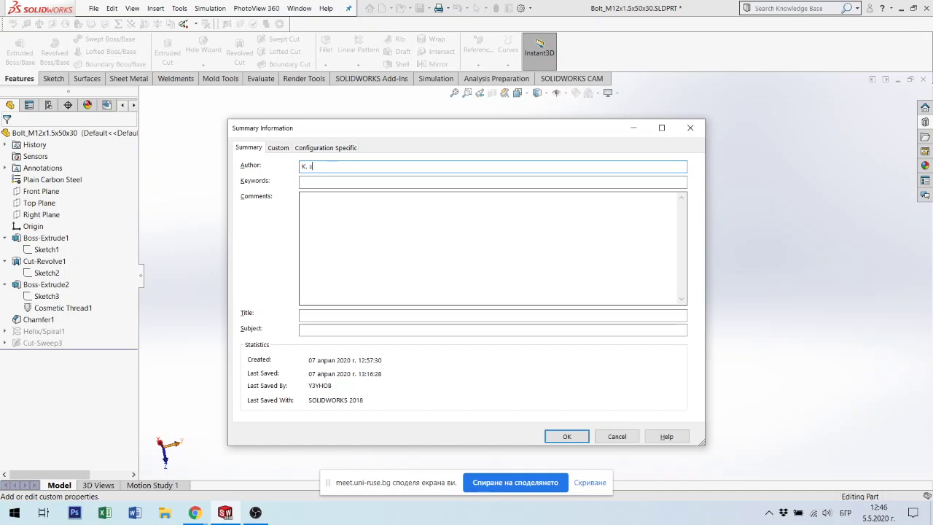
key("BackSpace")
type("Узунов")
left_click(391, 181)
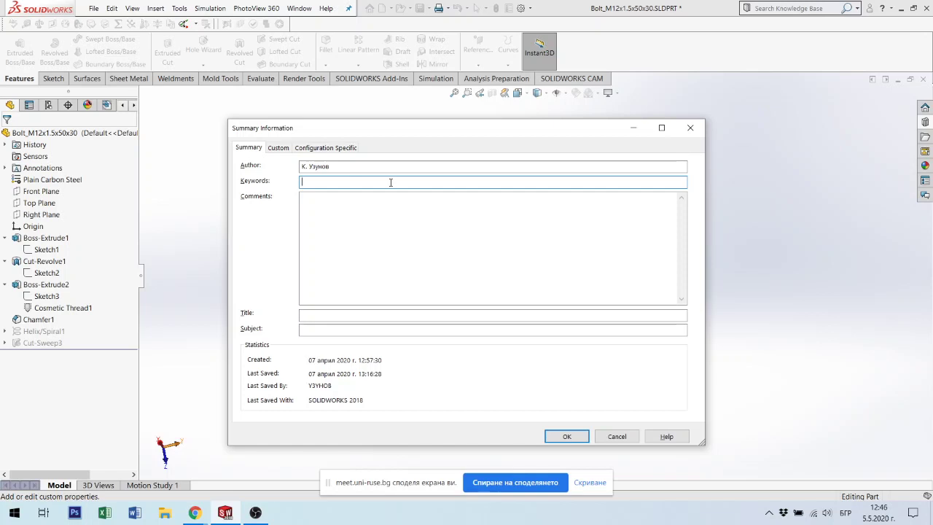
type("М")
type(".")
type("М.")
type("Н")
type("еделев")
left_click(333, 211)
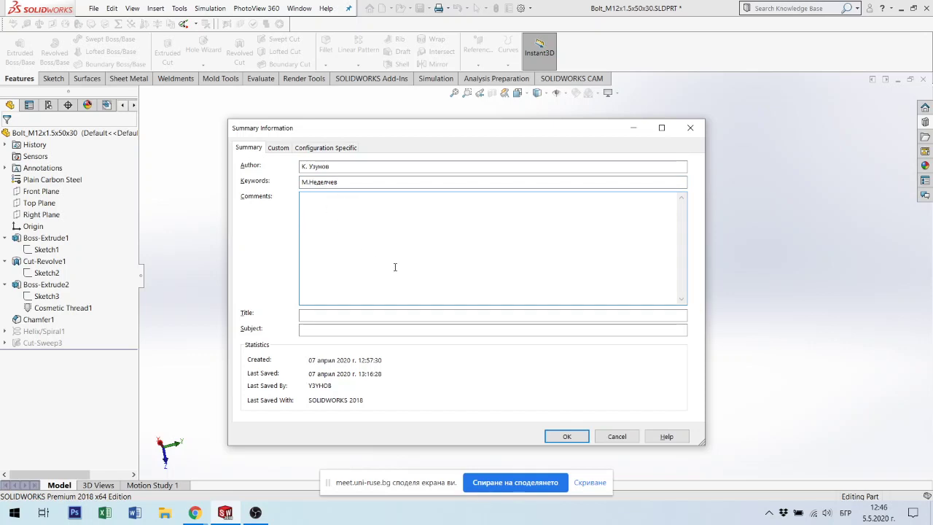
- Type the material and quantity comment, inserting a 0 to correct the quantity to 10
type("Ст 4")
type("5 -")
type(" 1")
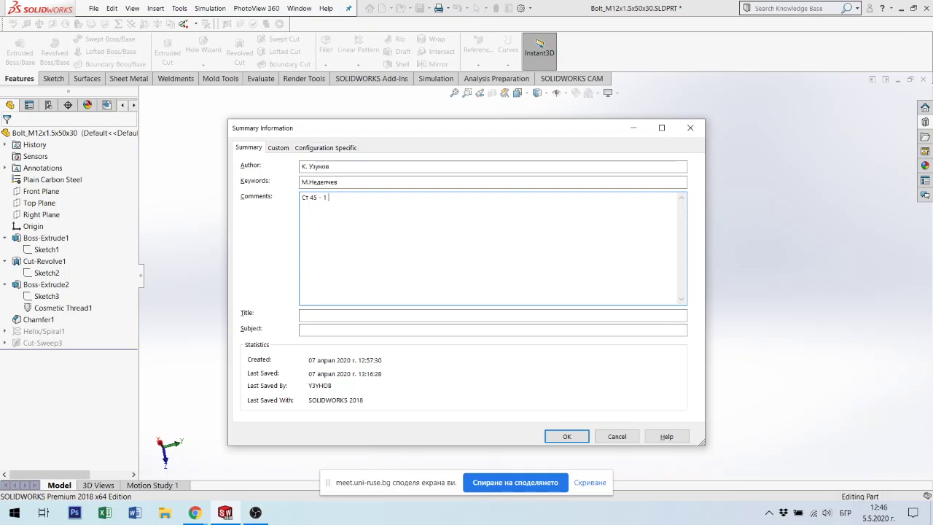
type(" бр.")
type(")")
type("в ")
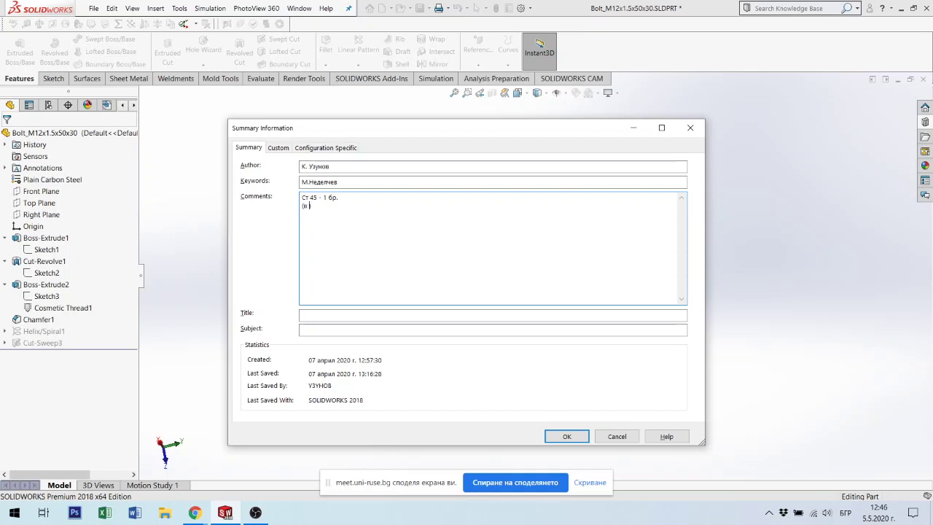
type("проди")
type("кт")
left_click_drag(320, 196, 350, 209)
left_click(356, 207)
left_click(323, 198)
type("0")
key("ctrl+a")
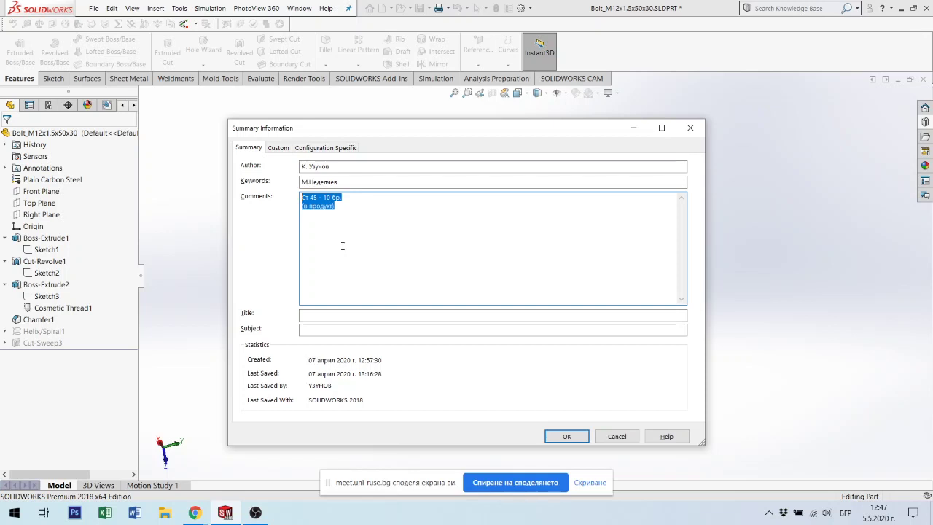
left_click(314, 217)
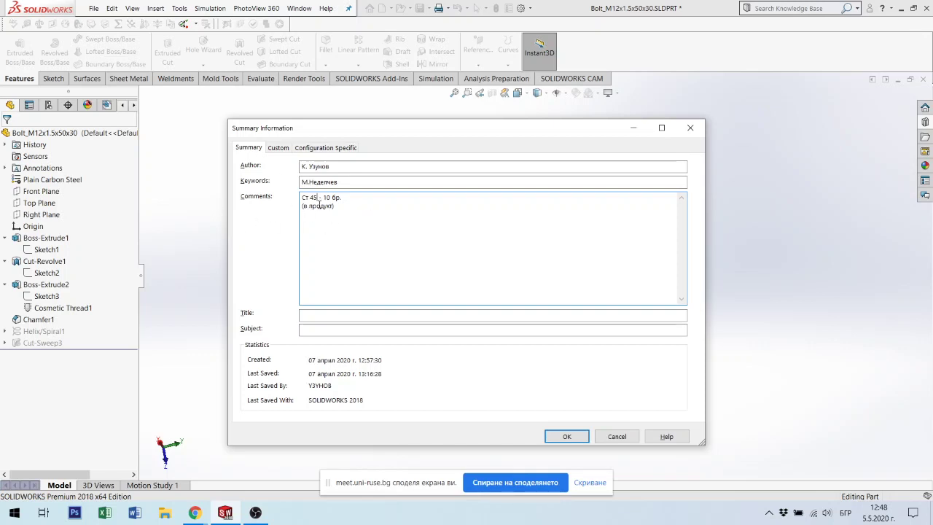
- Enter 'Болт M12x1.5 - 50x30' as the part's summary Title
left_click(356, 315)
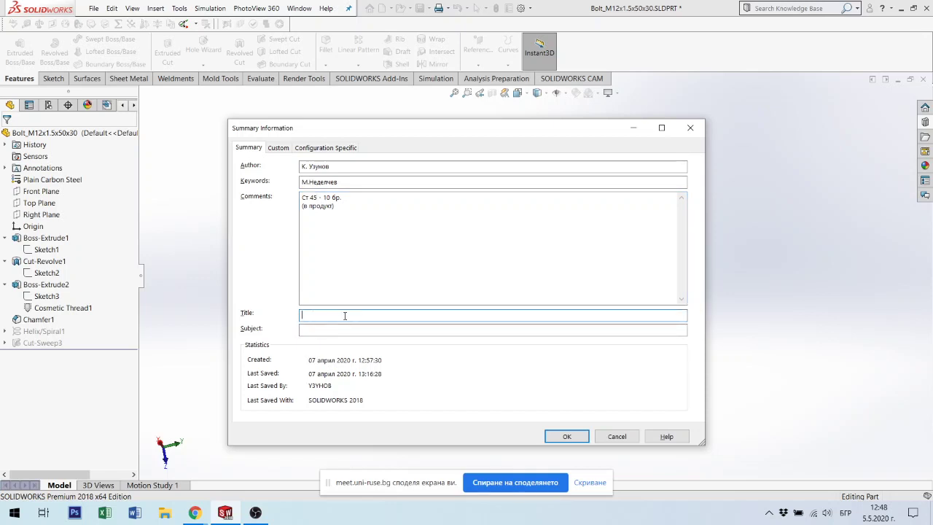
type("Б")
type("олт ")
type("М")
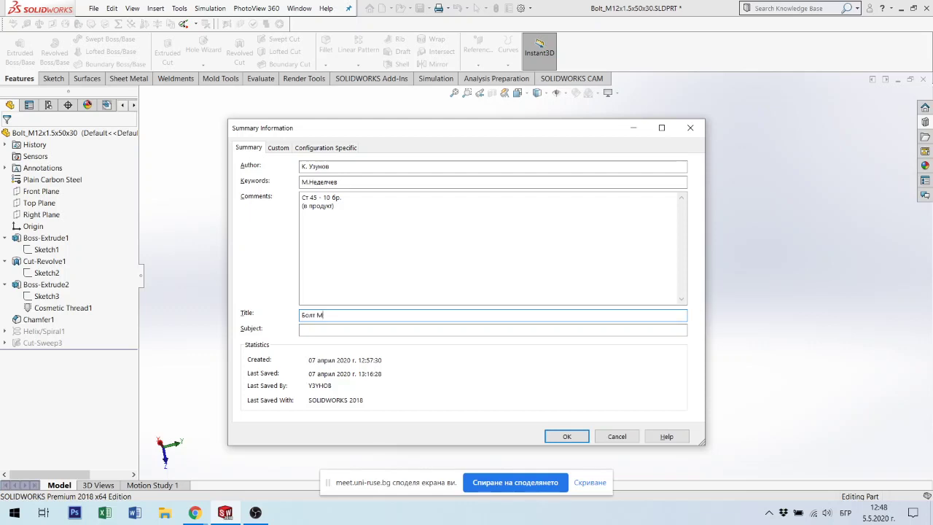
type("12")
type("x15")
key("alt+shift")
type("-")
key("BackSpace")
type("50")
type("x30")
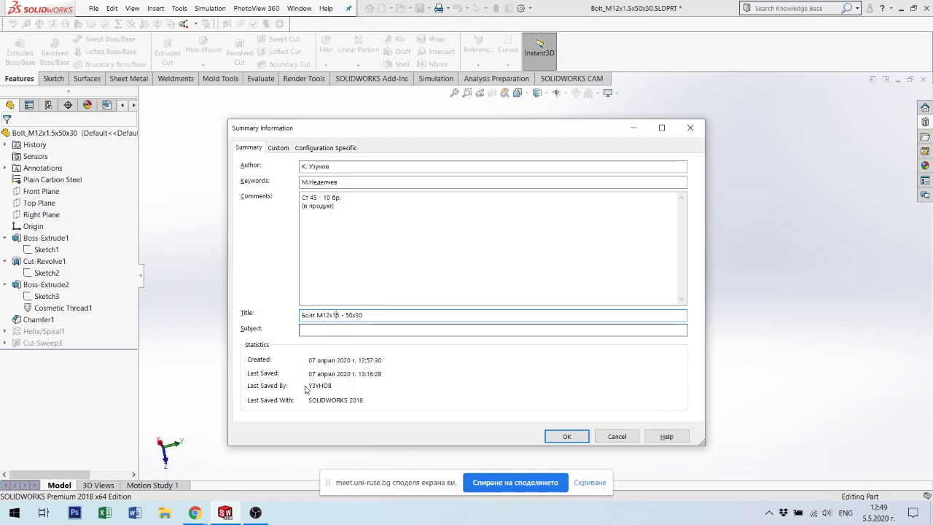
type(".")
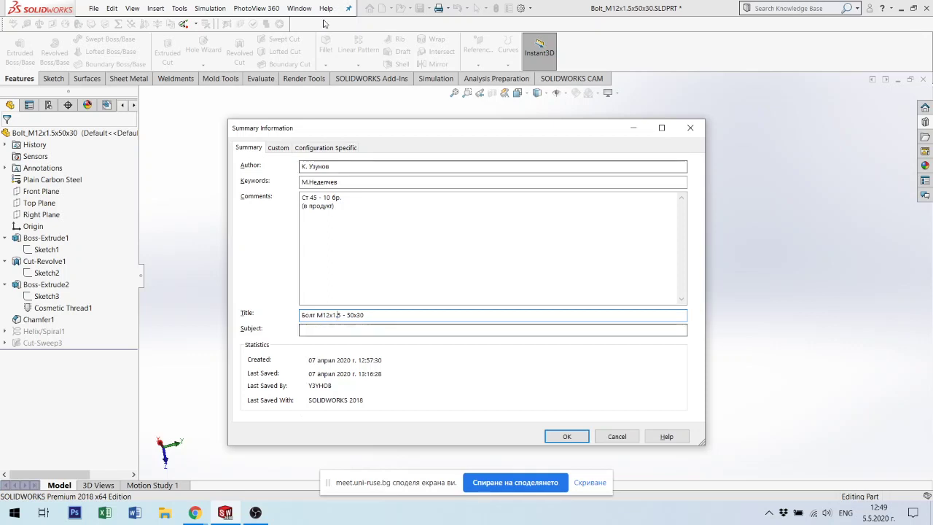
- Add a custom Material property linked to the part's material, Plain Carbon Steel
left_click(281, 149)
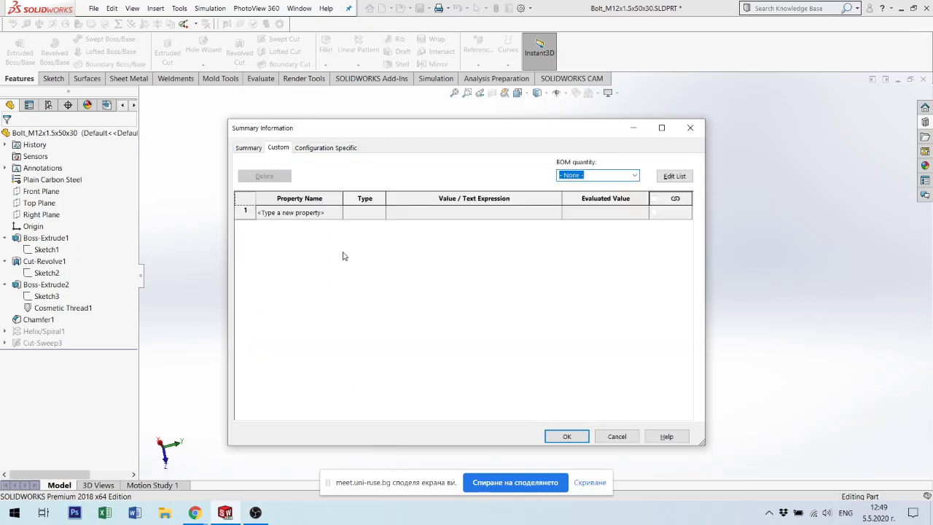
left_click(339, 212)
left_click(340, 212)
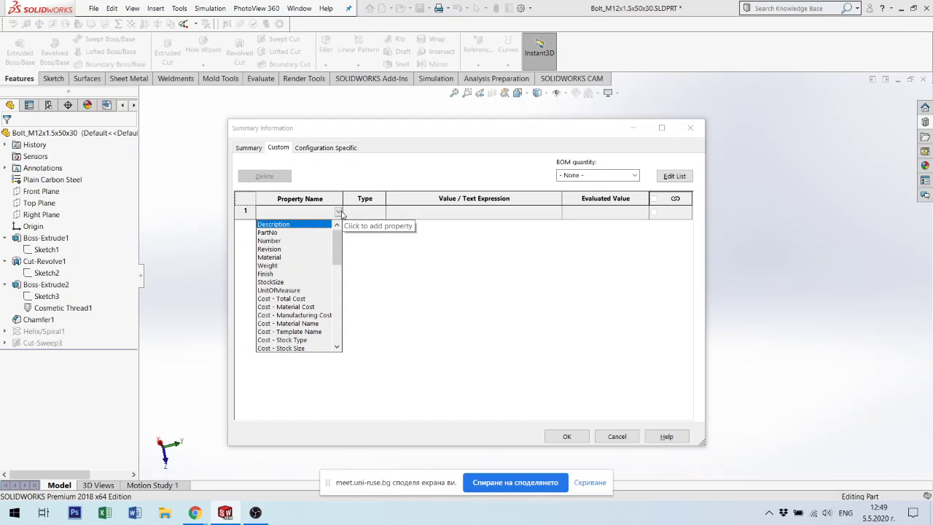
left_click(287, 258)
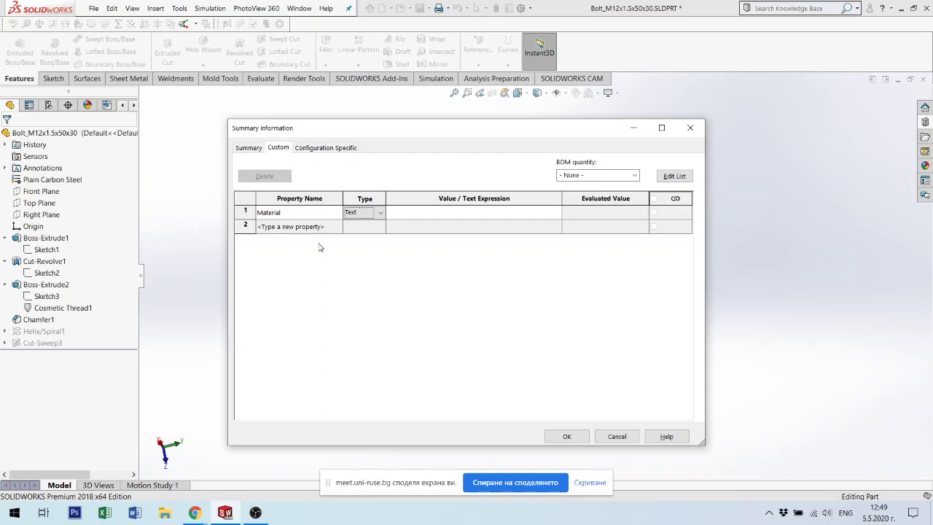
left_click(559, 213)
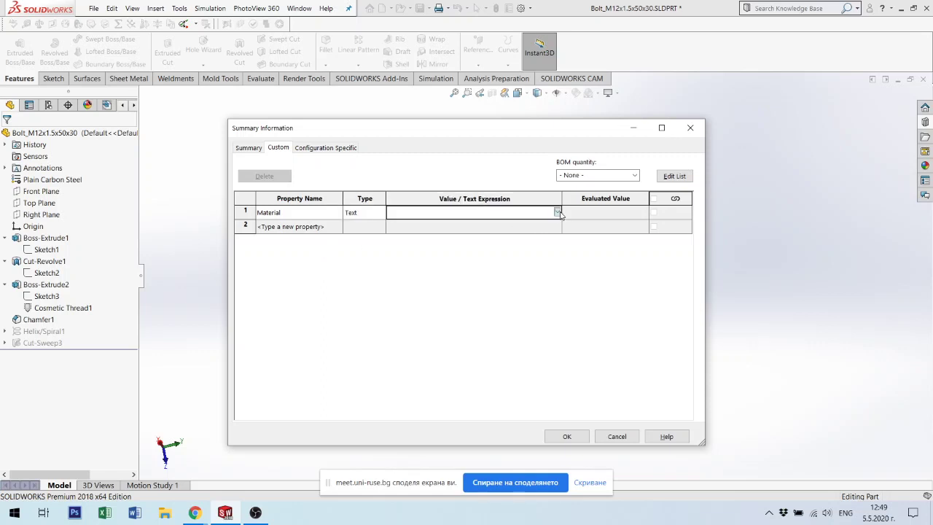
left_click(558, 213)
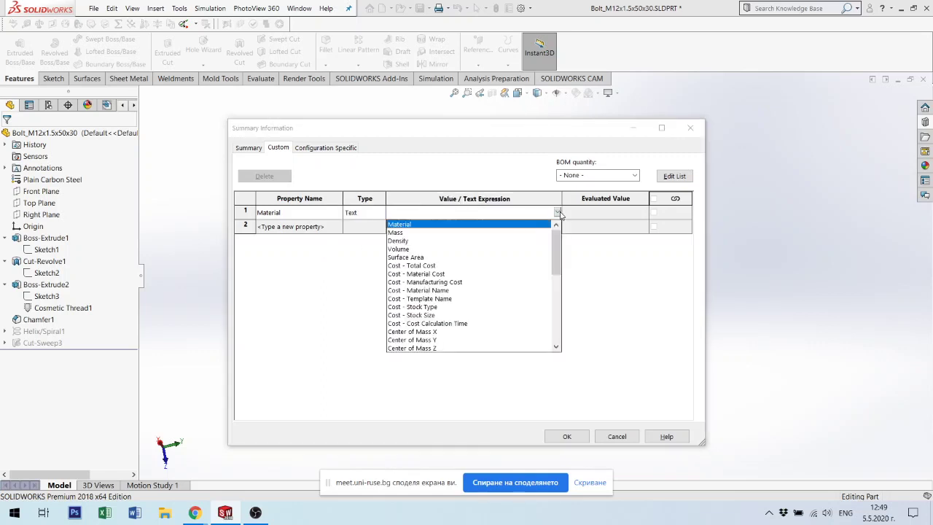
left_click(410, 227)
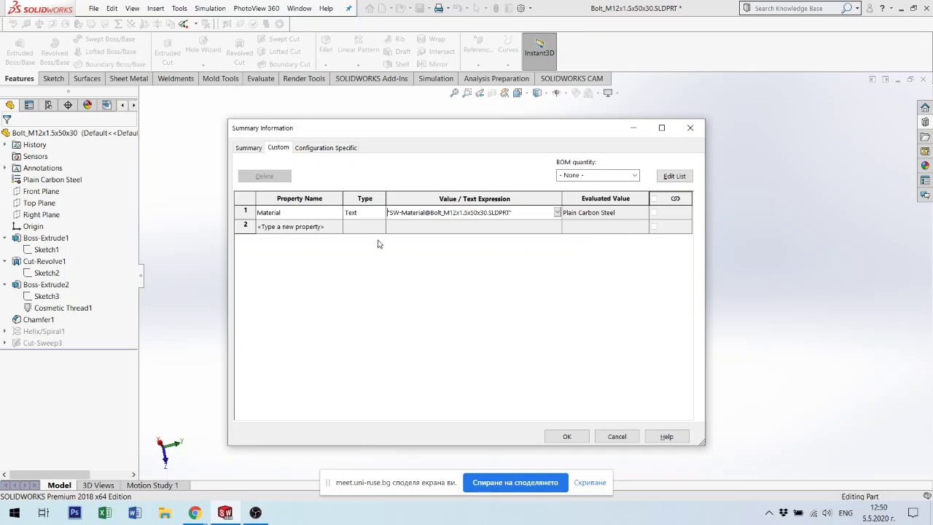
- Add a custom Weight property linked to the part's mass (59.67), then return to Summary
left_click(338, 226)
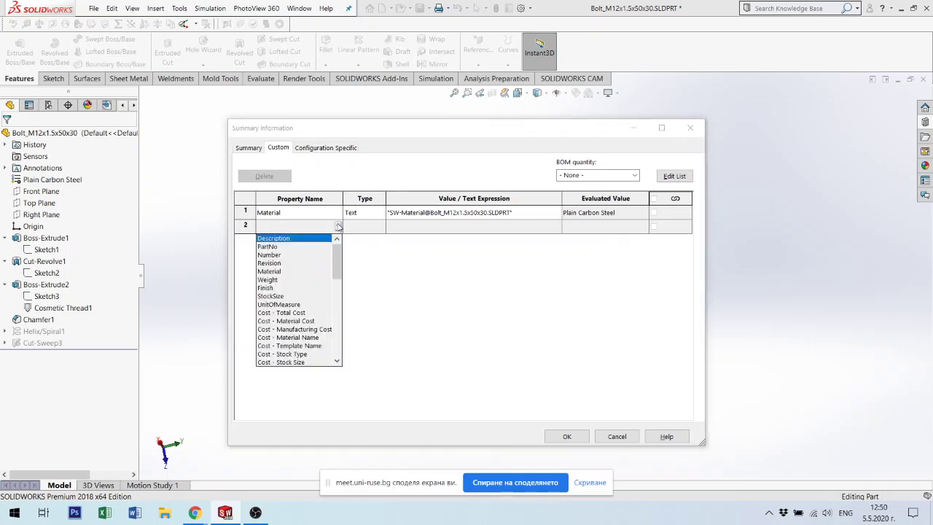
left_click(281, 280)
left_click(554, 231)
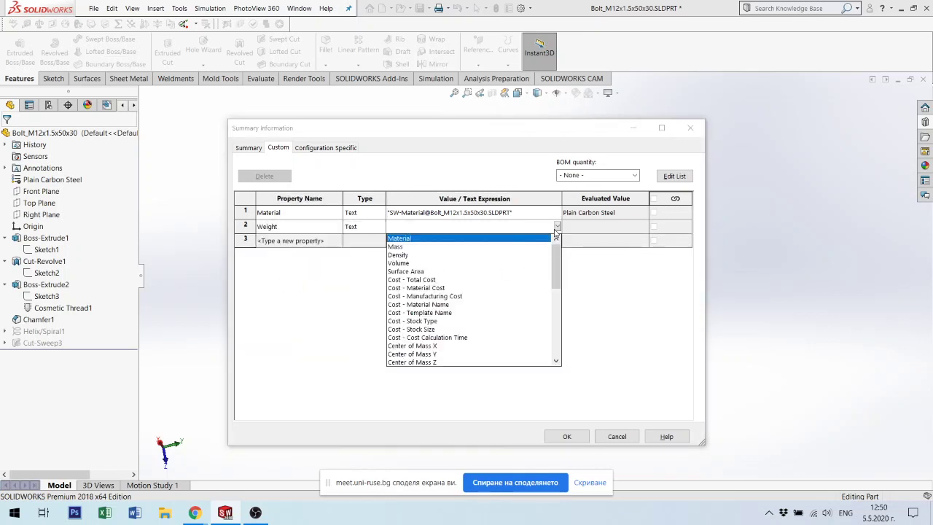
left_click(398, 250)
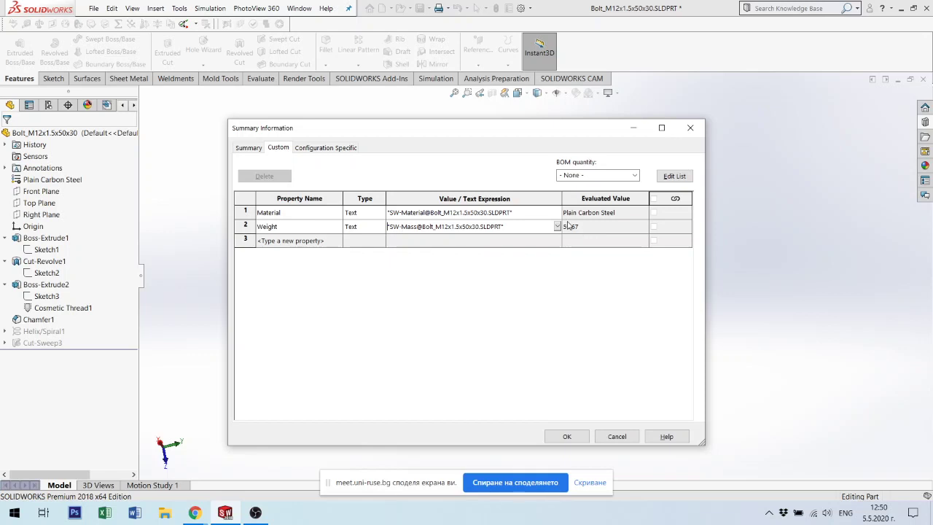
left_click(339, 242)
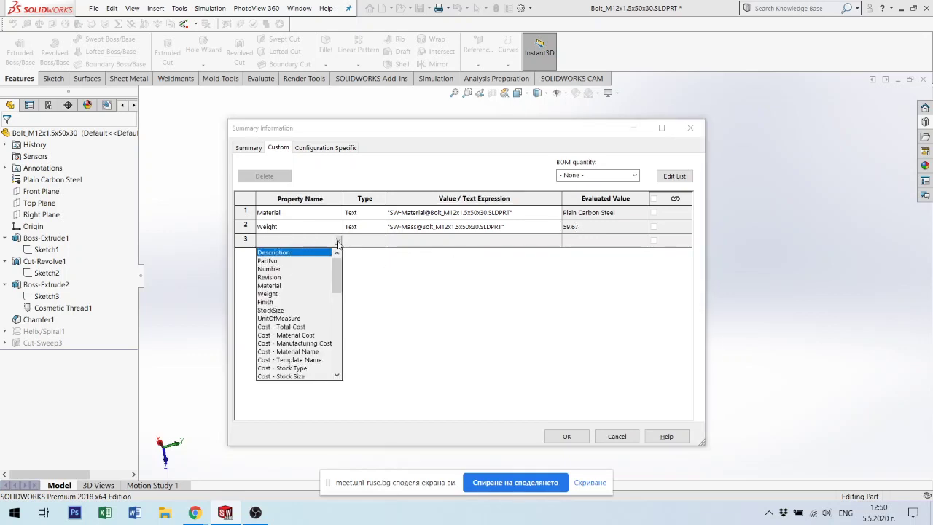
left_click_drag(336, 273, 334, 287)
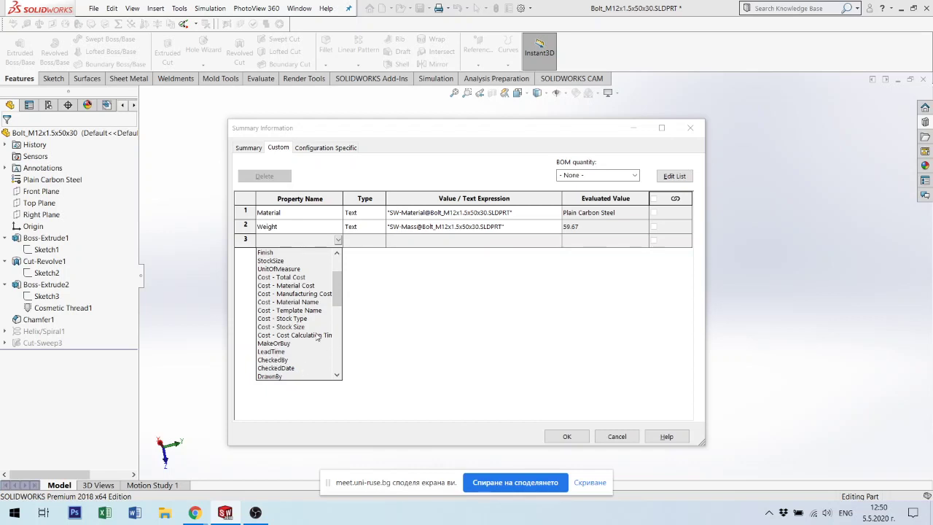
left_click(381, 302)
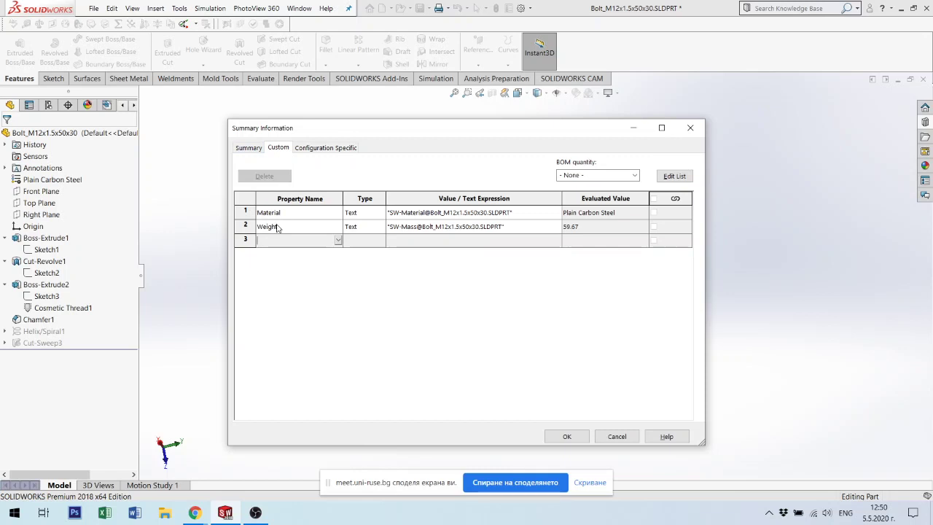
left_click(247, 148)
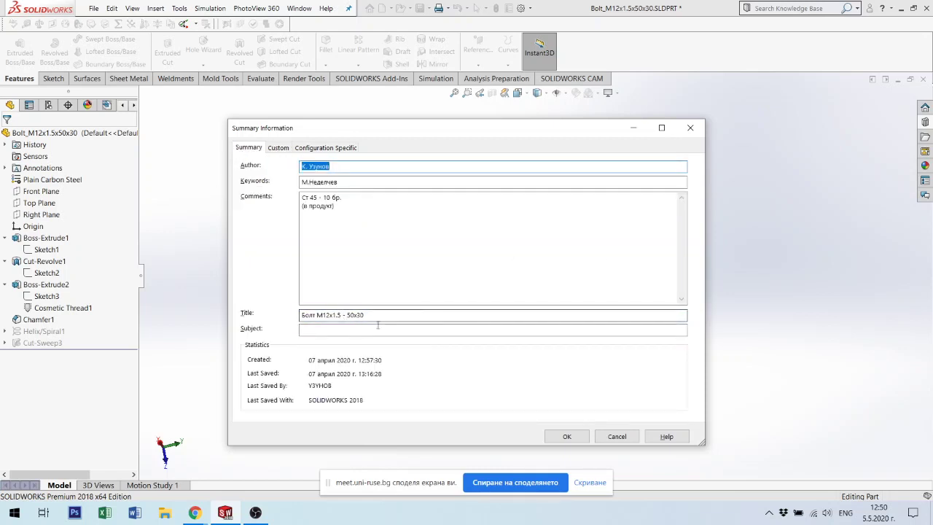
- Set the Subject to 'Bolt M12x1.5 - 50x30', reusing the title's size text, and apply
left_click(314, 330)
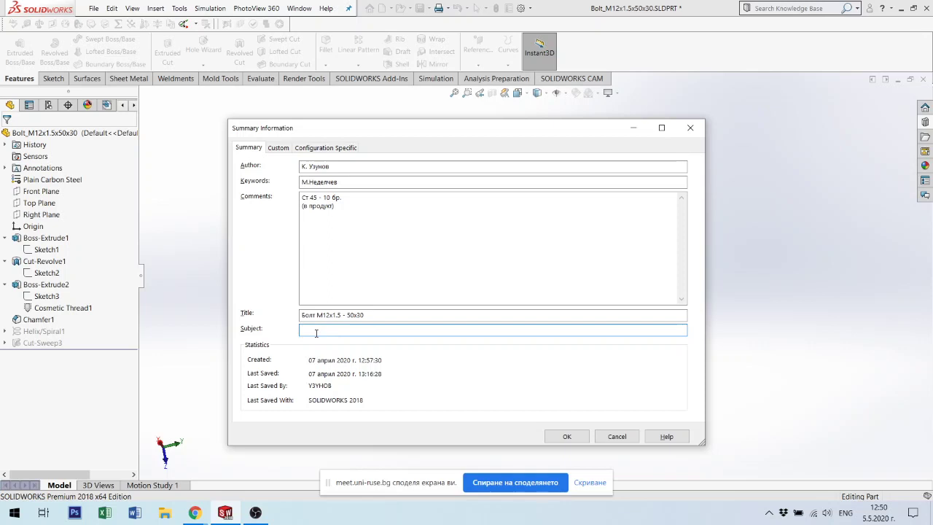
key("alt+shift")
type("Бол")
type("т")
key("alt+shift")
key("BackSpace")
key("BackSpace")
key("BackSpace")
key("BackSpace")
type("B")
type("olt ")
type("M12")
type("x1.")
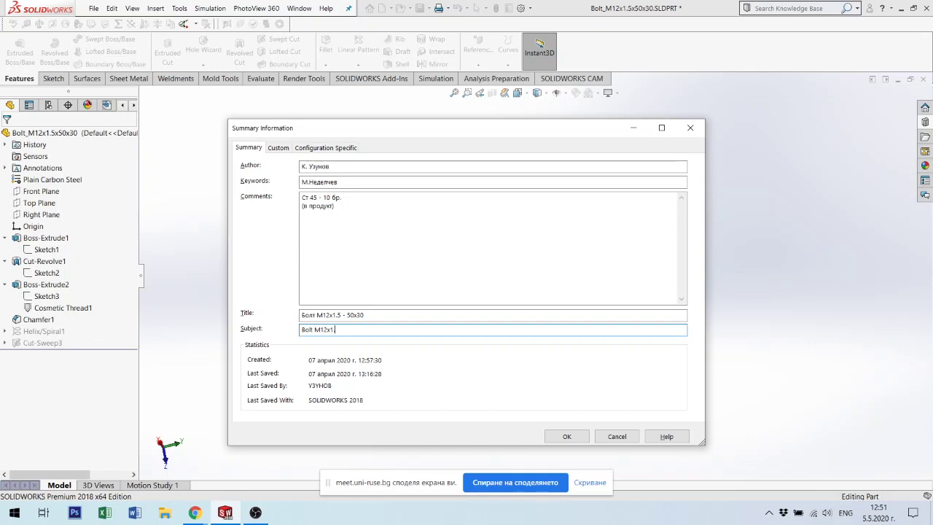
type("5")
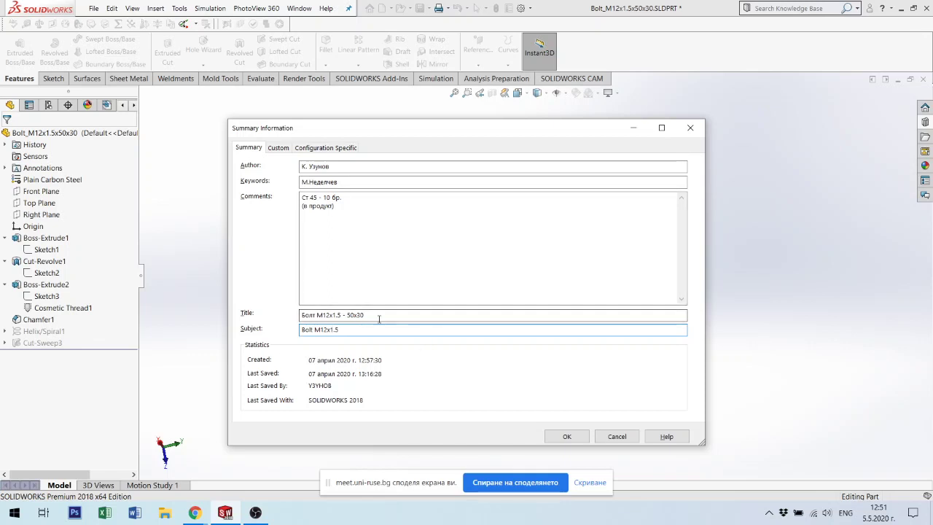
left_click_drag(383, 315, 340, 315)
key("ctrl+c")
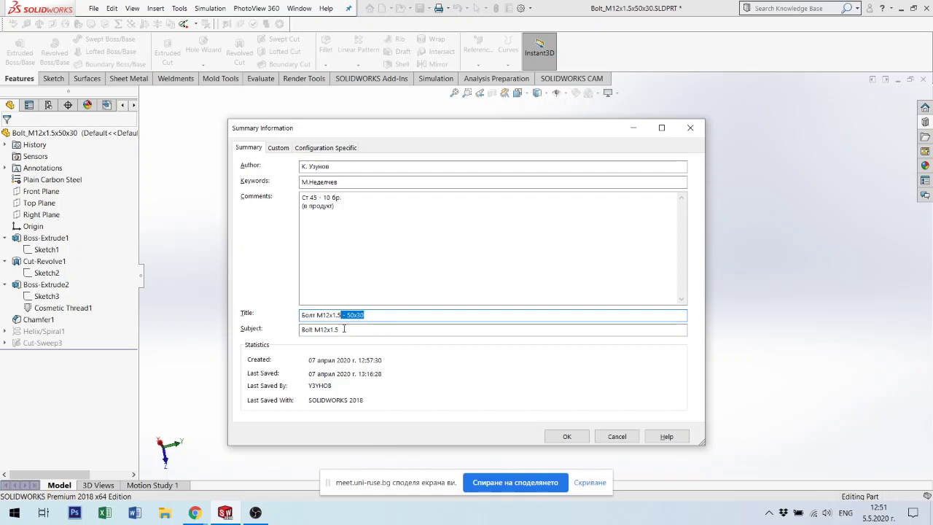
left_click(344, 329)
key("ctrl+v")
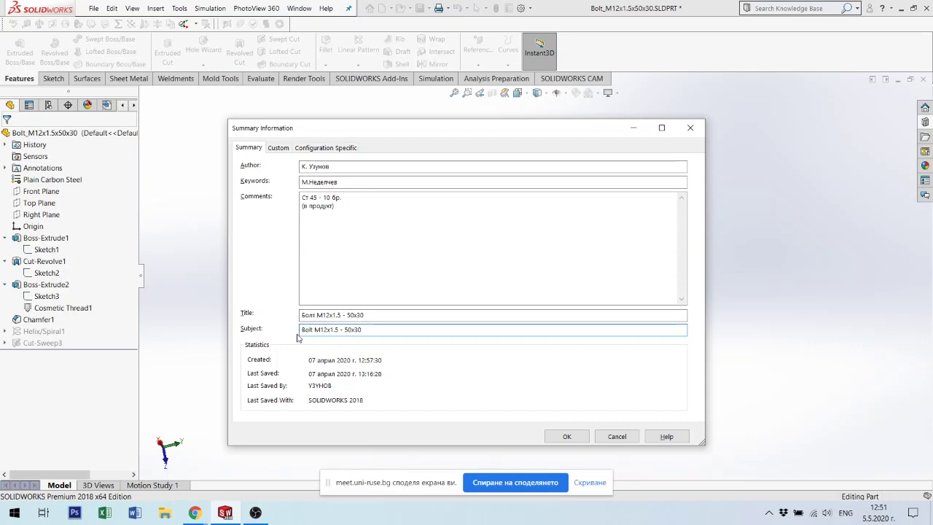
left_click(567, 436)
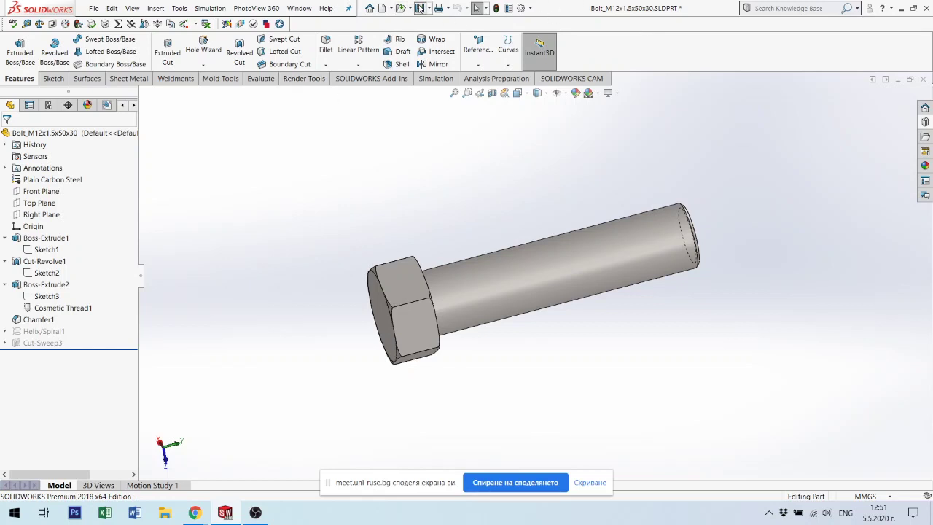
- Save the bolt part and make a drawing from it using the custom A4 sheet format
left_click(420, 8)
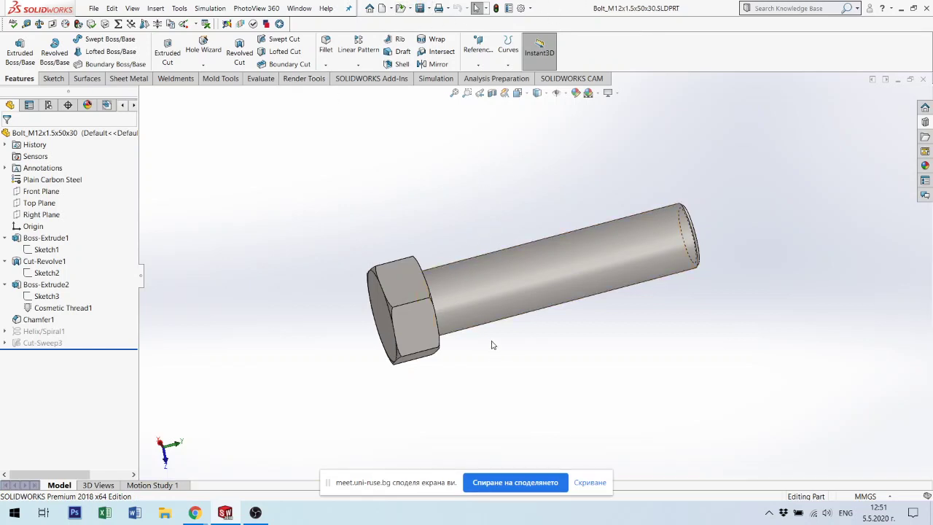
left_click(94, 8)
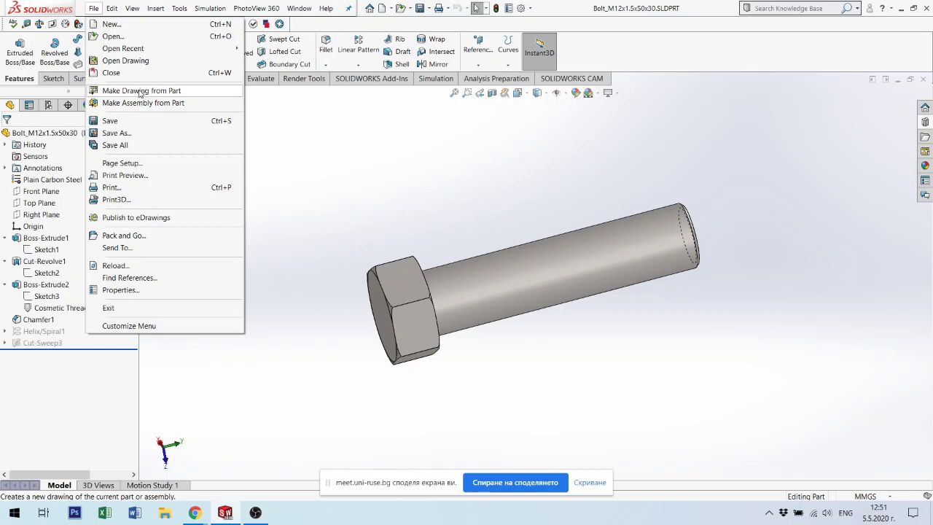
left_click(140, 91)
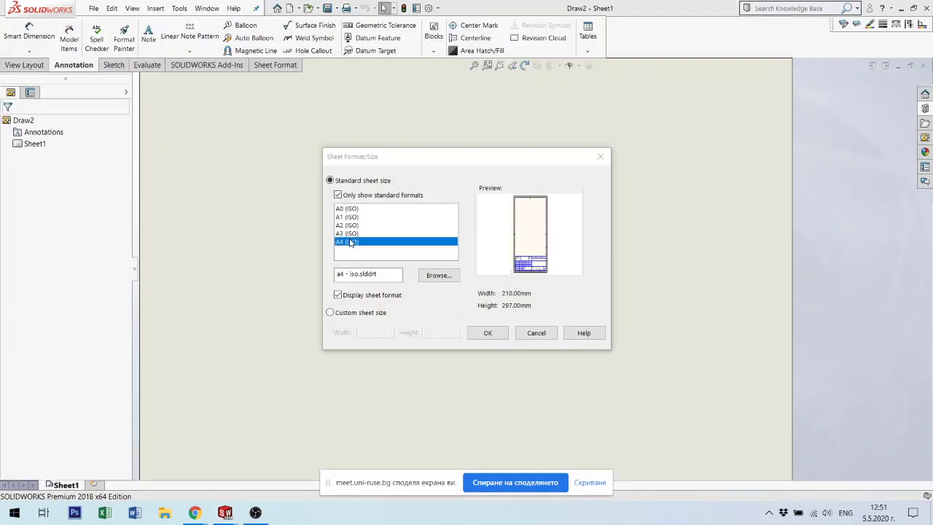
left_click(440, 275)
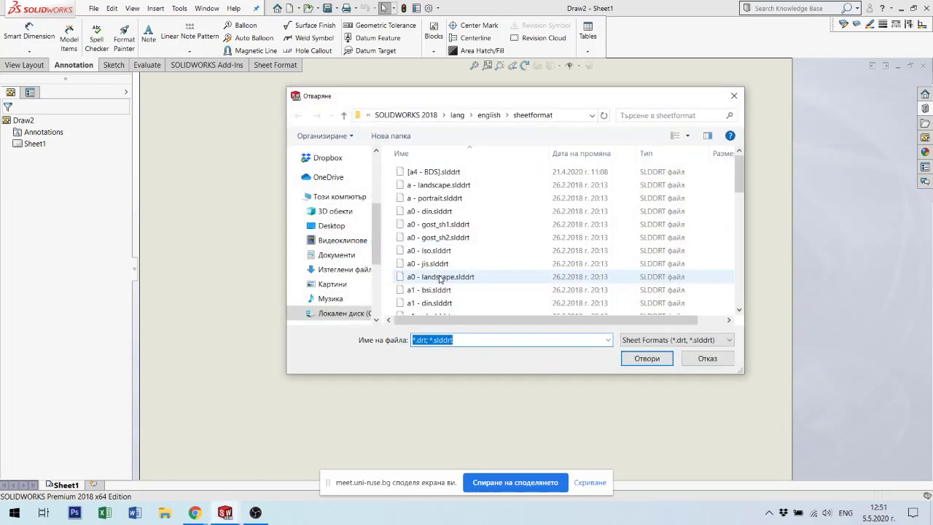
double_click(442, 173)
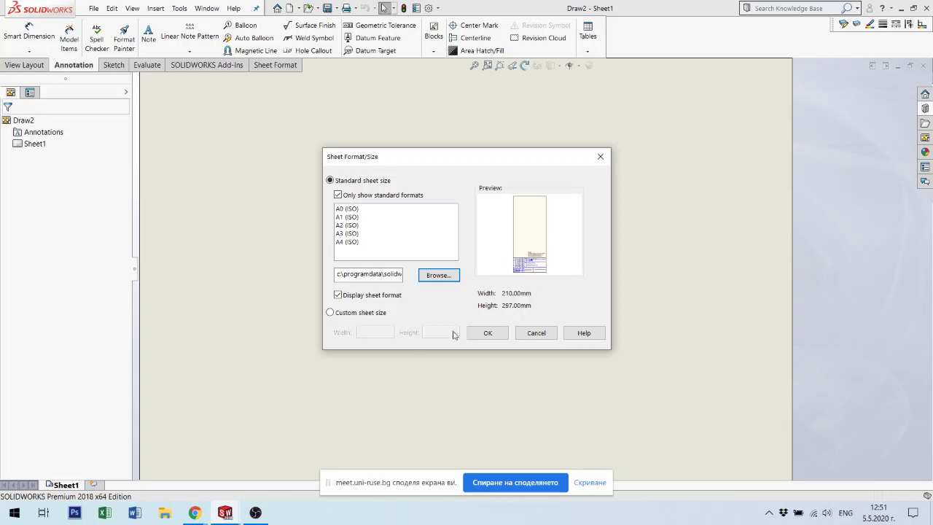
left_click(485, 333)
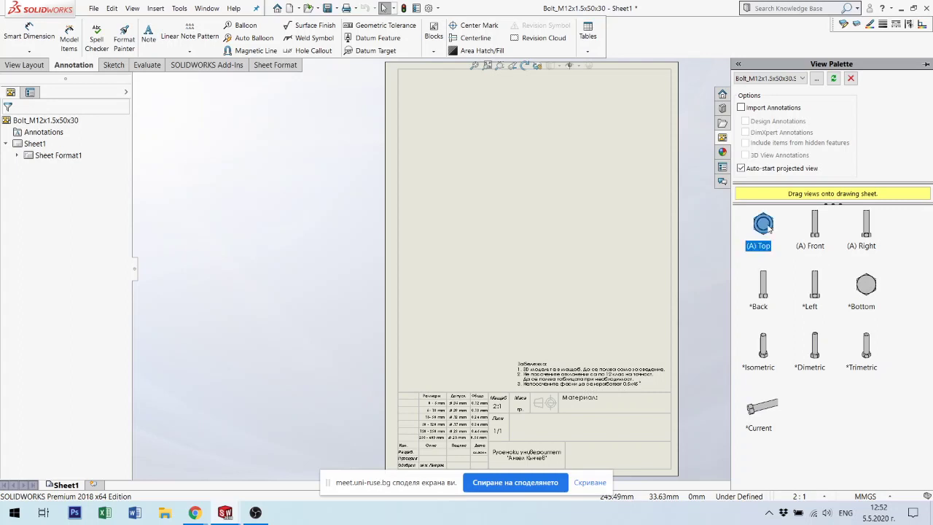
- Place the hex top view, the side view and an isometric view of the bolt
left_click_drag(769, 227, 456, 140)
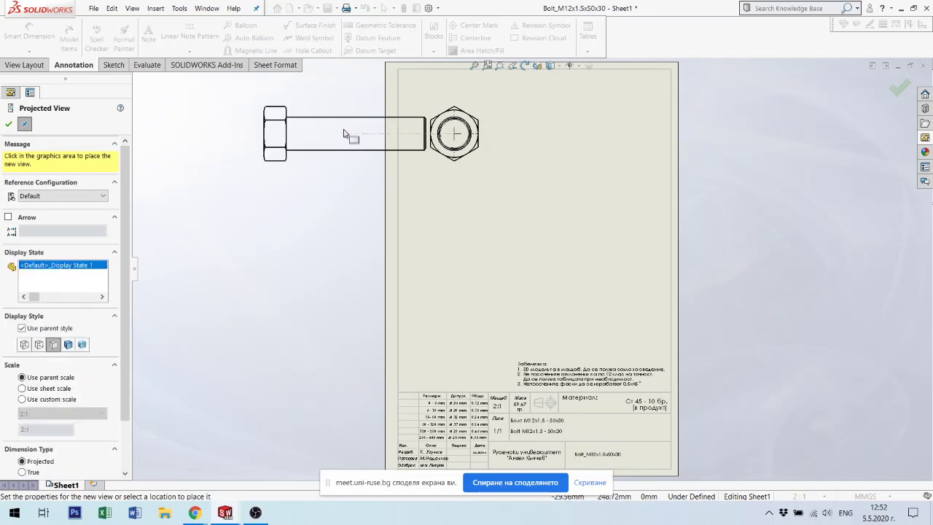
key("z")
key("z")
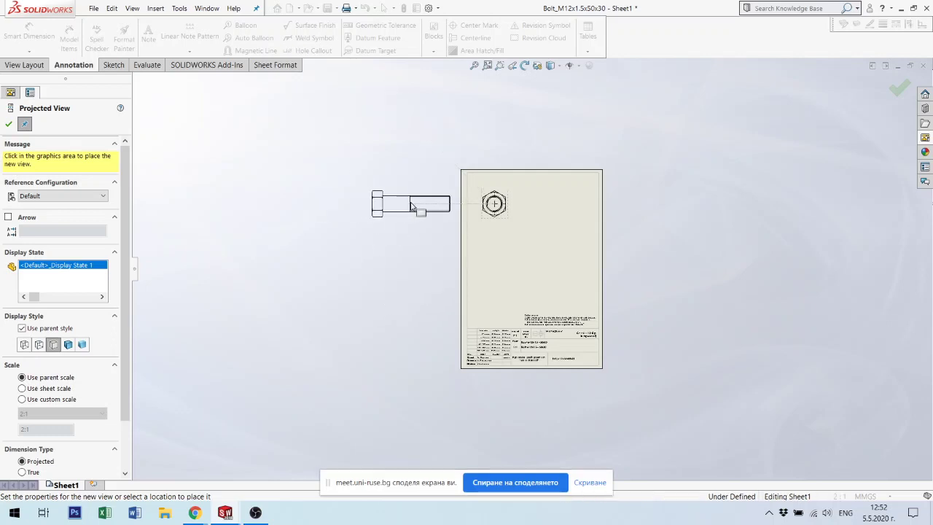
left_click(412, 205)
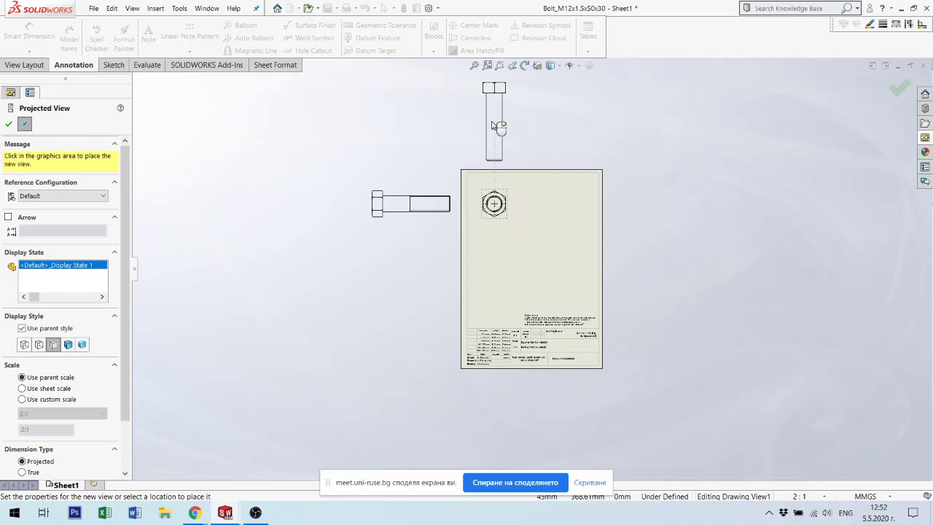
left_click(453, 151)
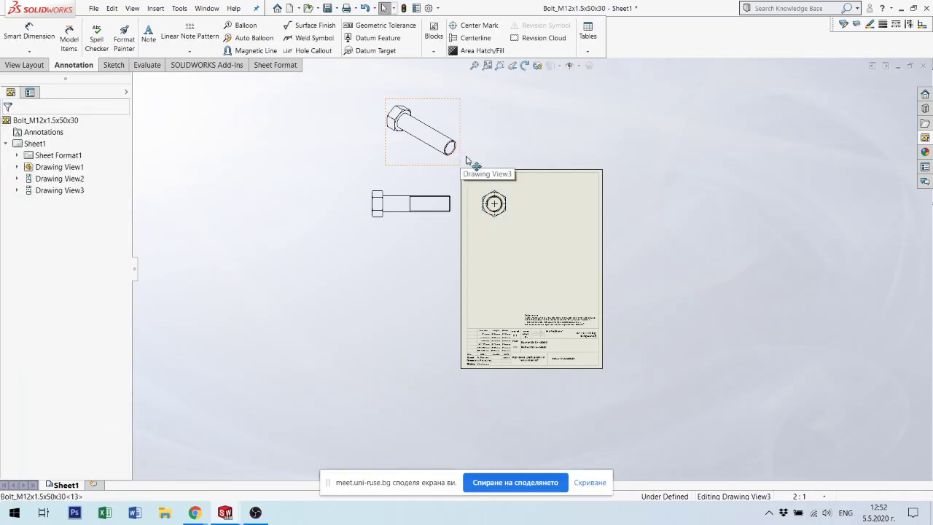
- Move the isometric view to the lower right and the side view beside the top view
left_click_drag(467, 161, 607, 318)
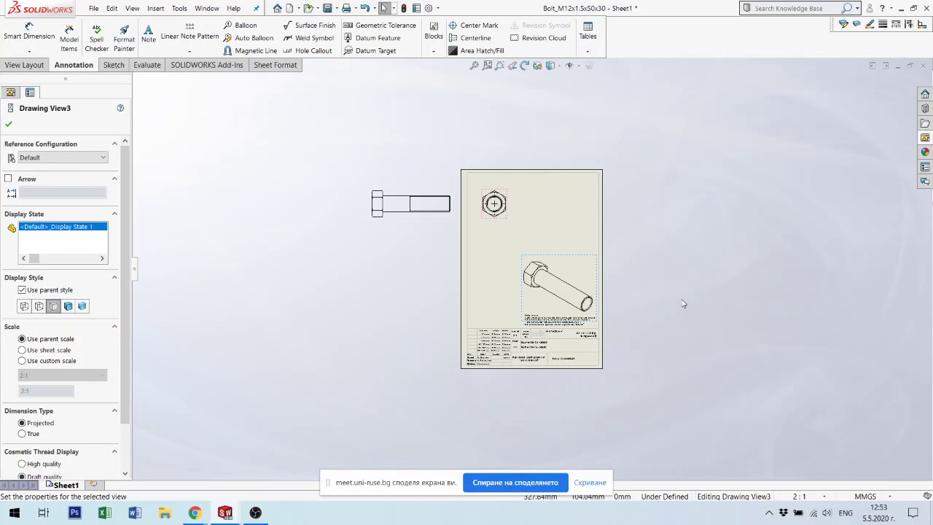
left_click_drag(441, 234, 577, 231)
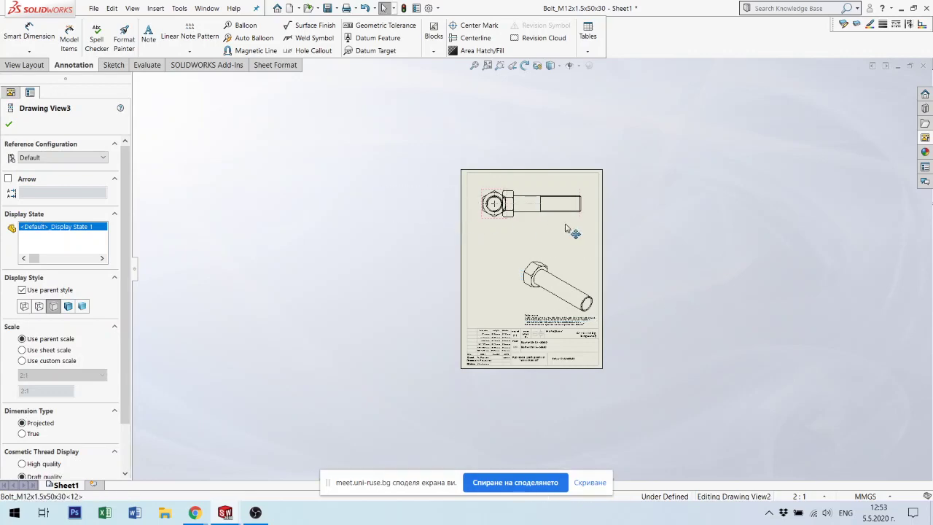
scroll(609, 259, "down", 5)
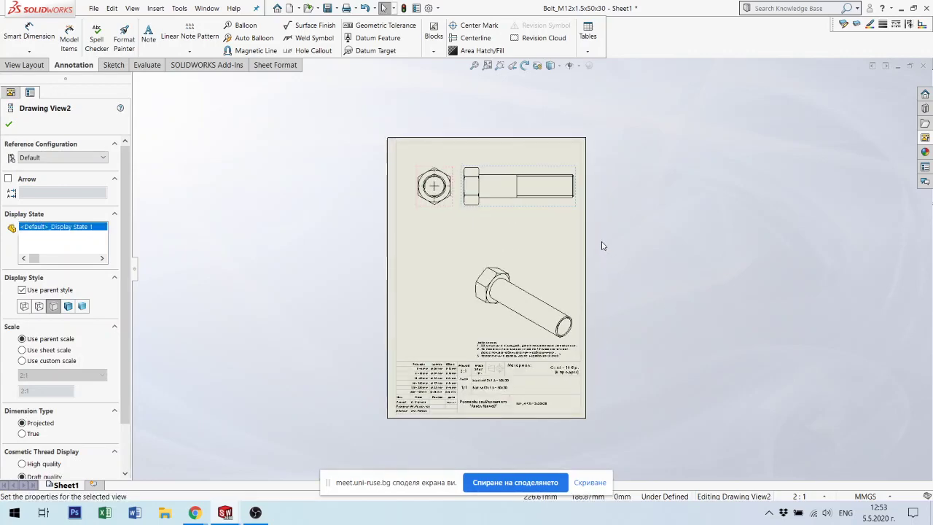
scroll(343, 208, "down", 2)
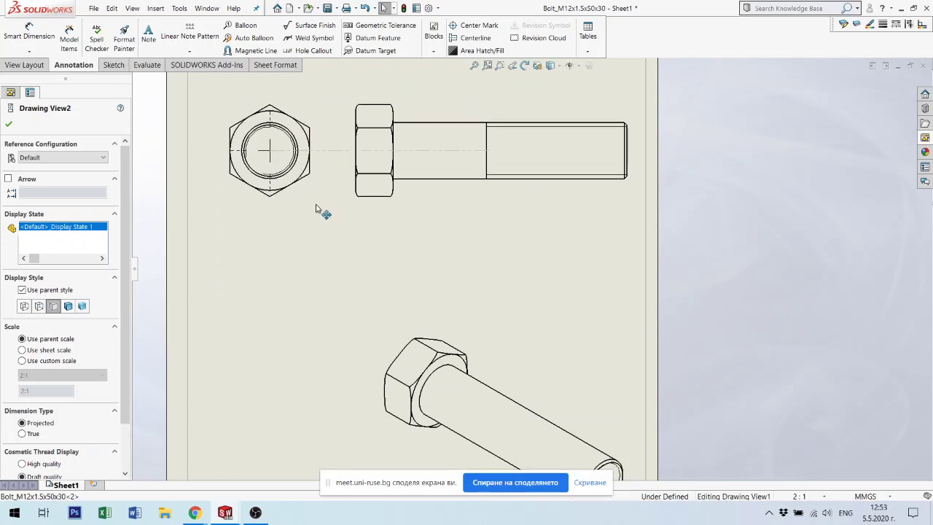
left_click(320, 206)
left_click(729, 289)
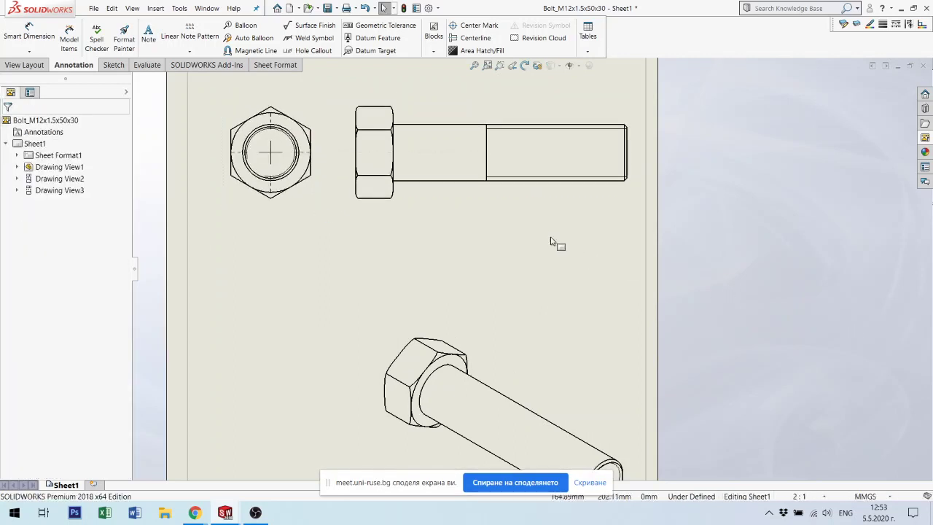
scroll(532, 269, "up", 2)
scroll(535, 251, "up", 1)
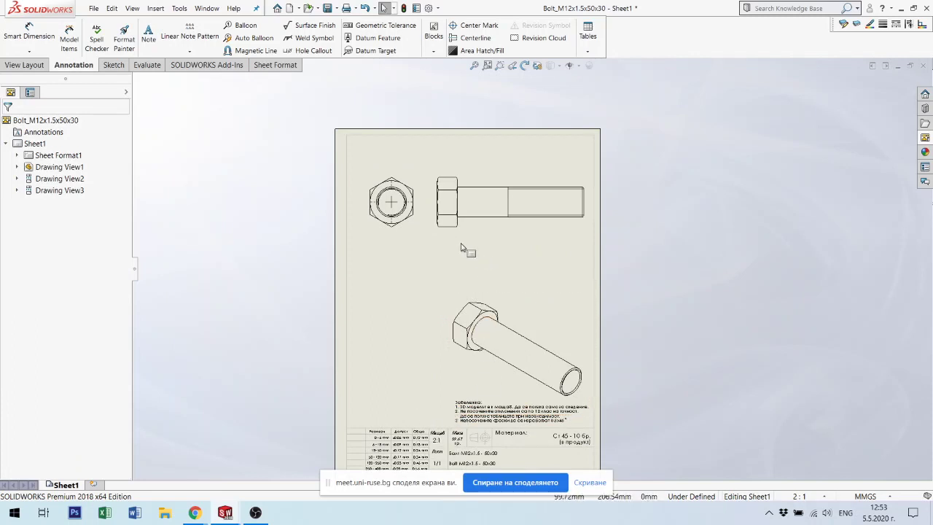
scroll(478, 254, "down", 2)
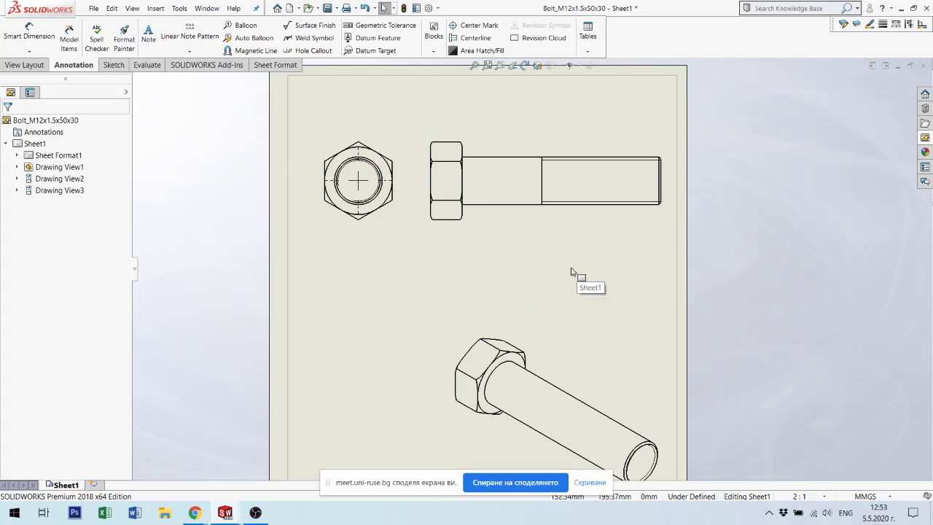
- Change the sheet scale to 1:1 in the sheet properties and apply it
right_click(481, 267)
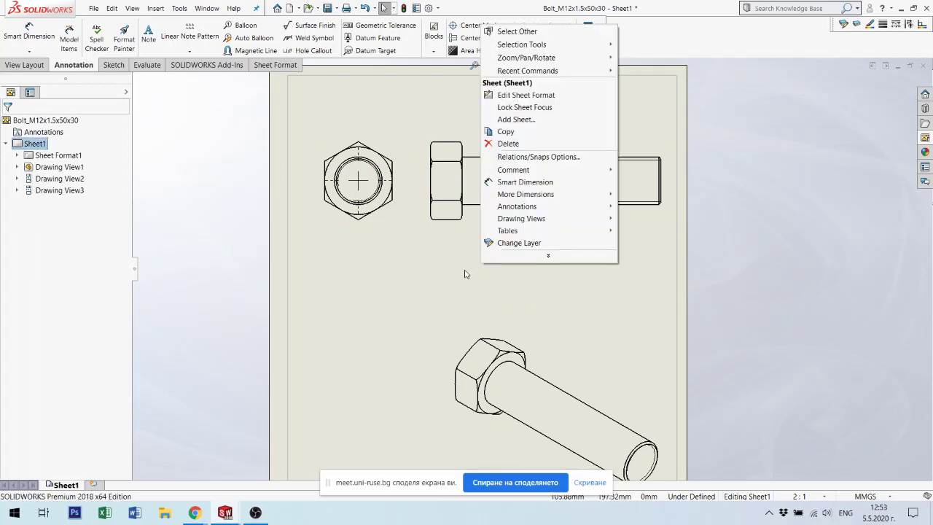
left_click(319, 362)
right_click(319, 362)
mouse_move(548, 255)
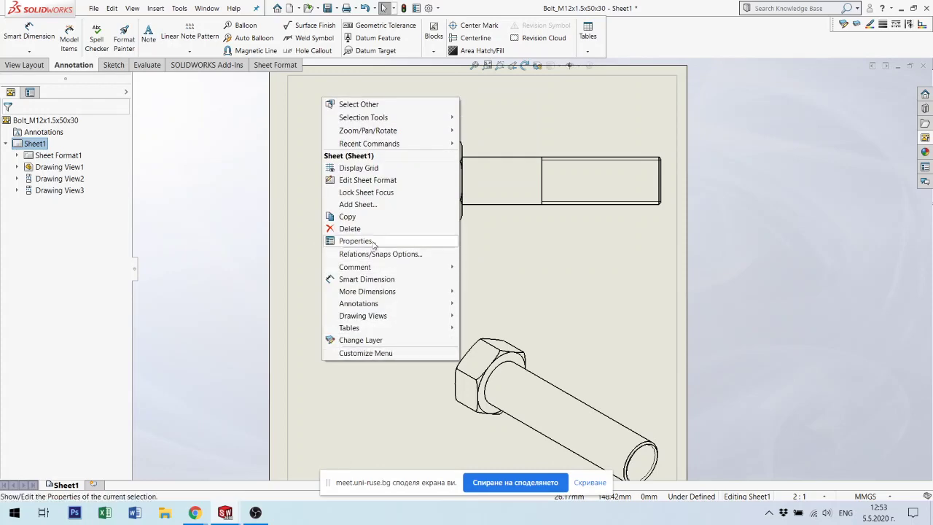
left_click(373, 243)
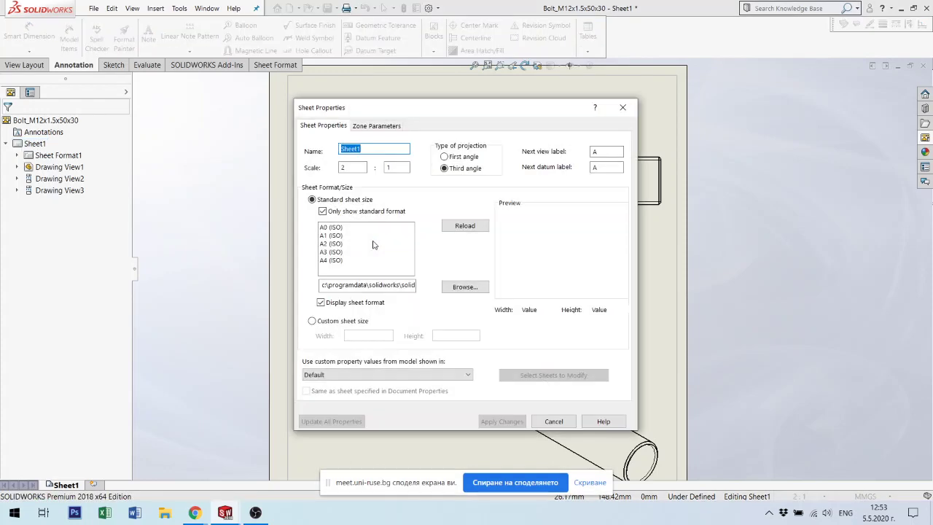
type("1")
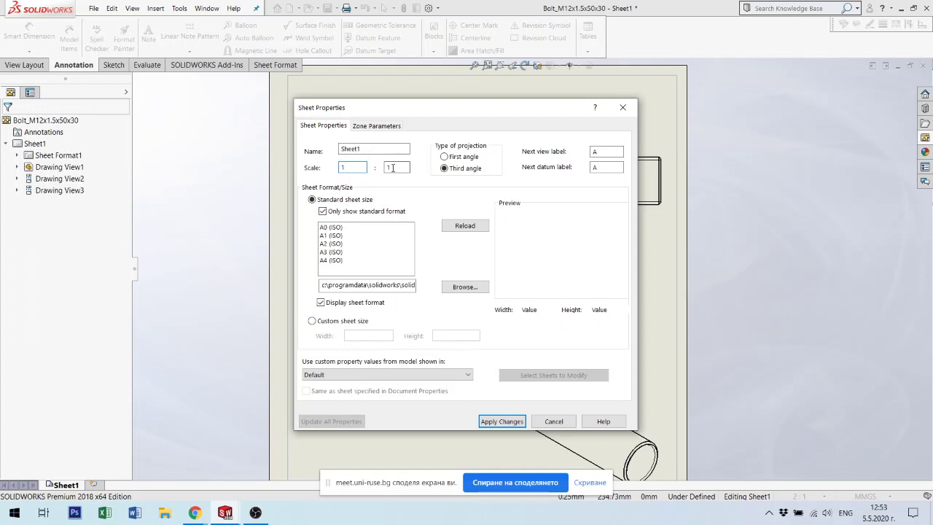
left_click(354, 168)
left_click(502, 422)
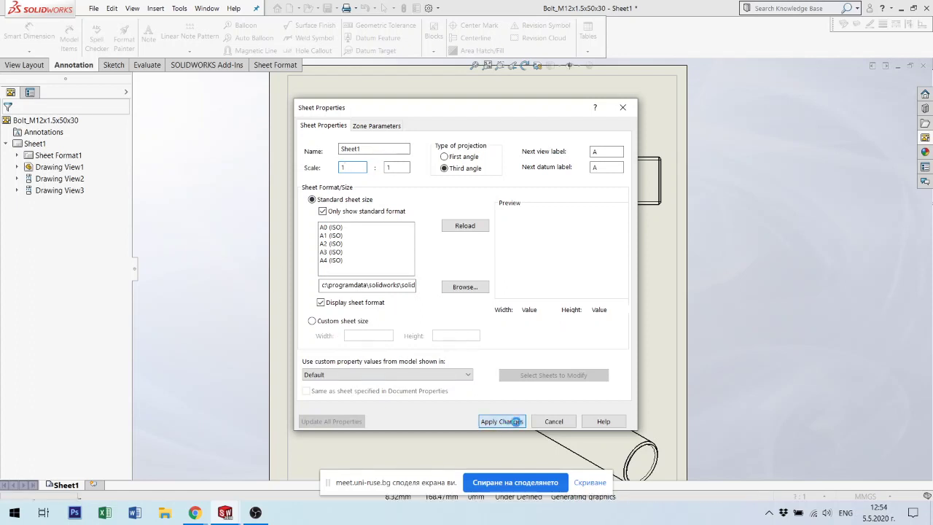
- Fit the sheet in view and nudge the isometric view slightly right
key("f")
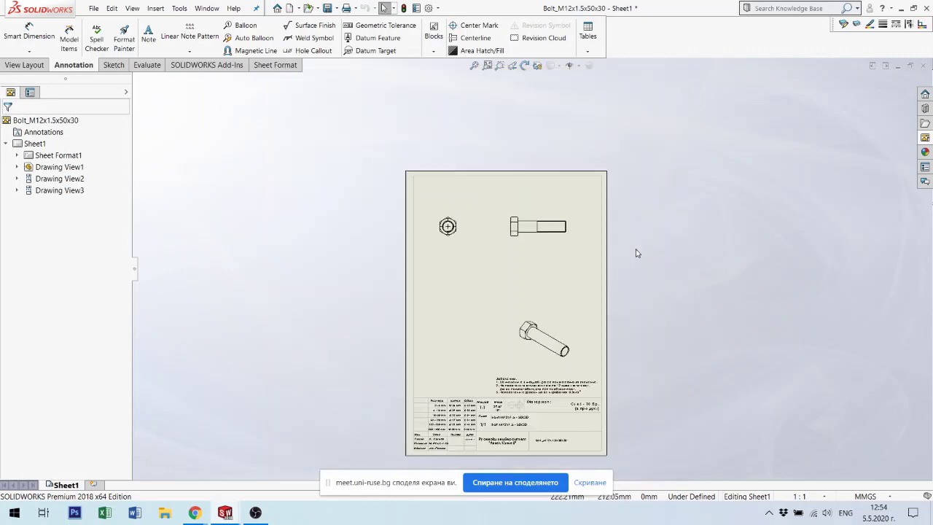
scroll(510, 450, "up", 2)
scroll(510, 451, "down", 3)
scroll(481, 423, "down", 1)
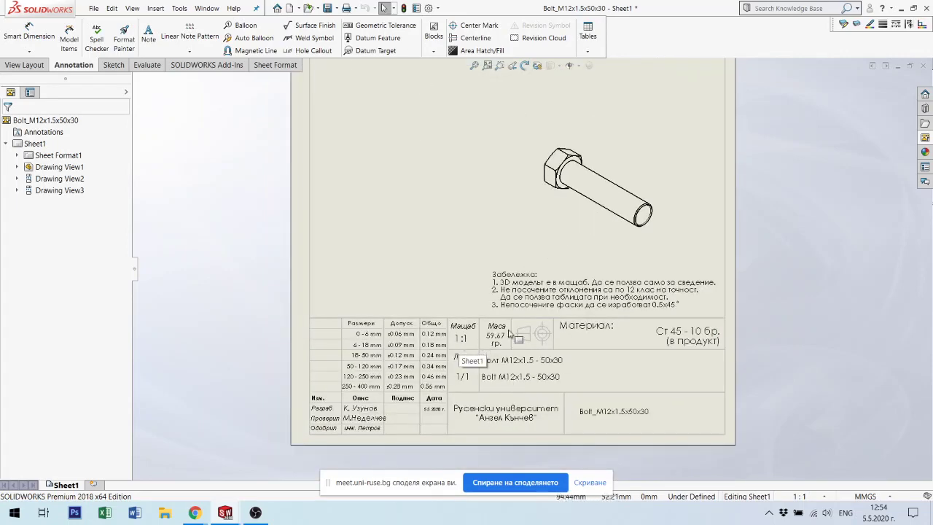
scroll(490, 302, "up", 5)
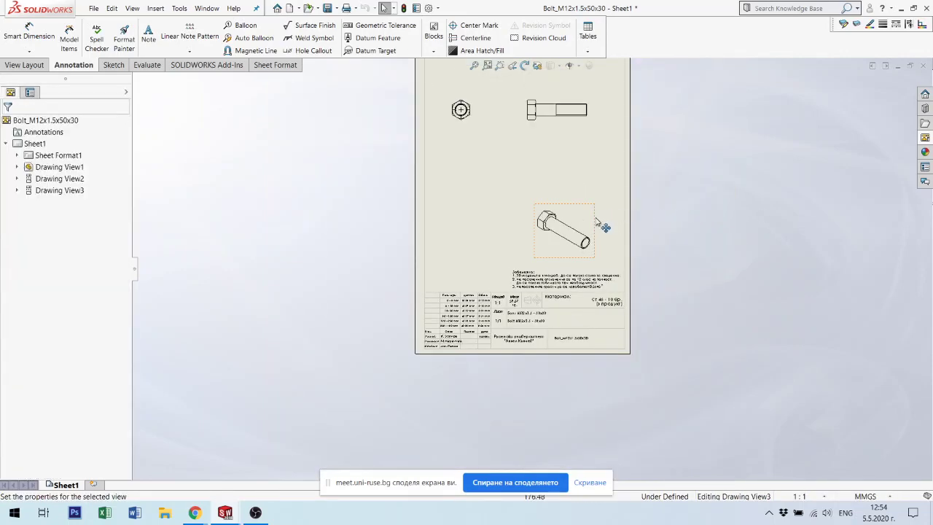
mouse_move(595, 223)
left_mouse_down()
mouse_move(611, 221)
mouse_move(613, 232)
left_mouse_up()
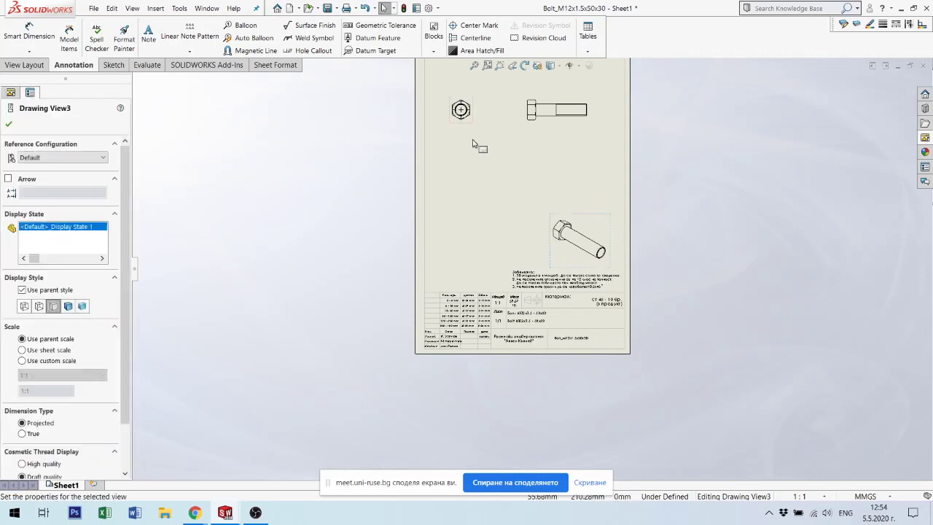
left_click(464, 115)
scroll(544, 233, "up", 1)
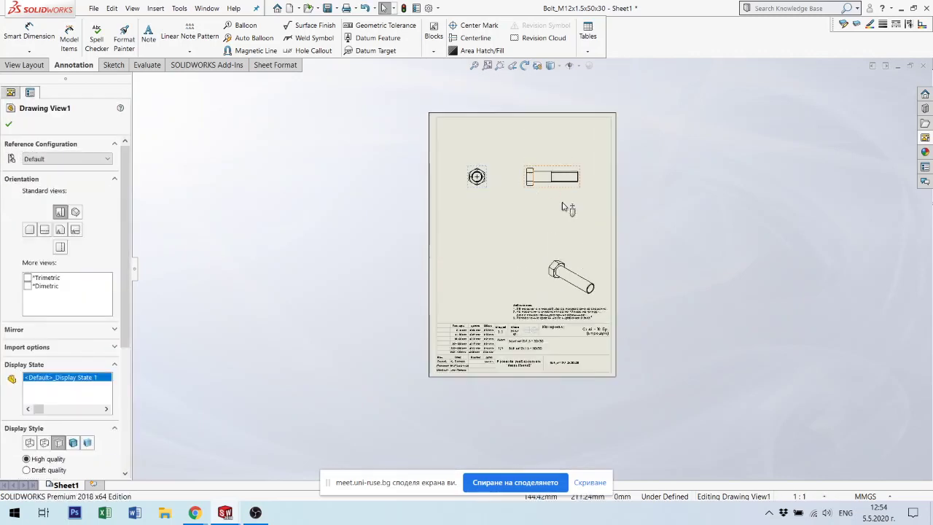
scroll(543, 230, "up", 2)
scroll(544, 232, "up", 1)
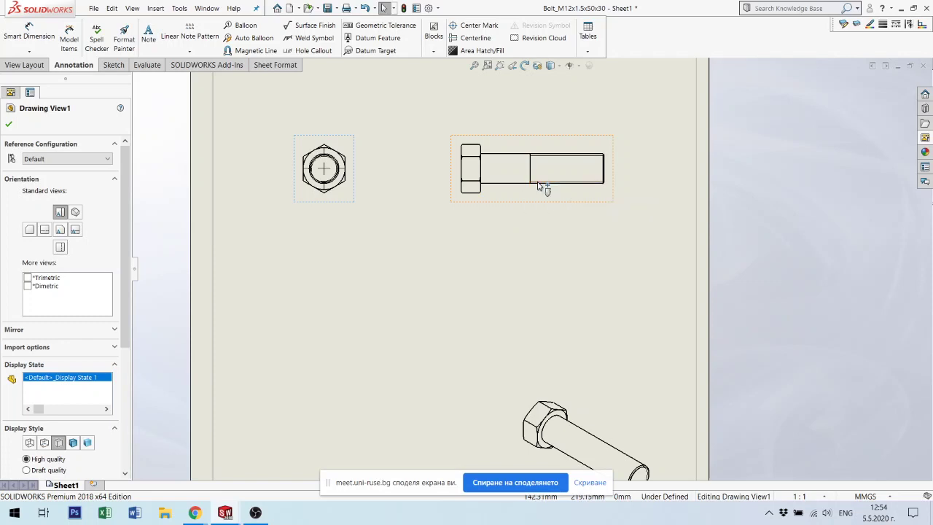
left_click(600, 408)
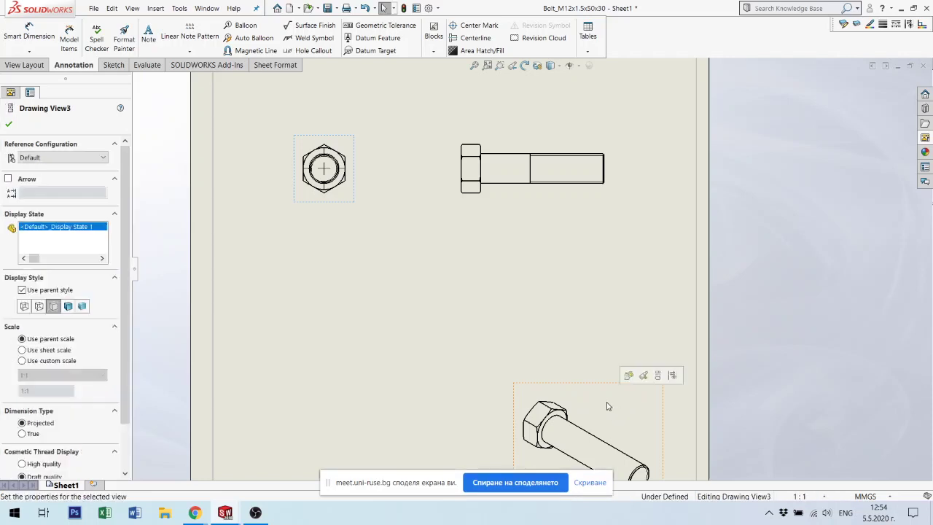
left_click(379, 213)
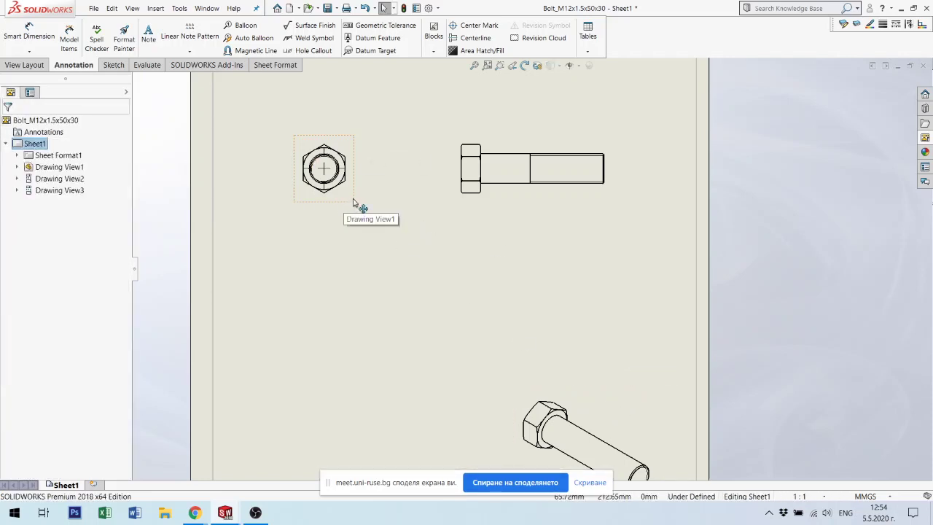
- Shift the hex top view and side view closer together on the sheet
left_click_drag(356, 204, 369, 202)
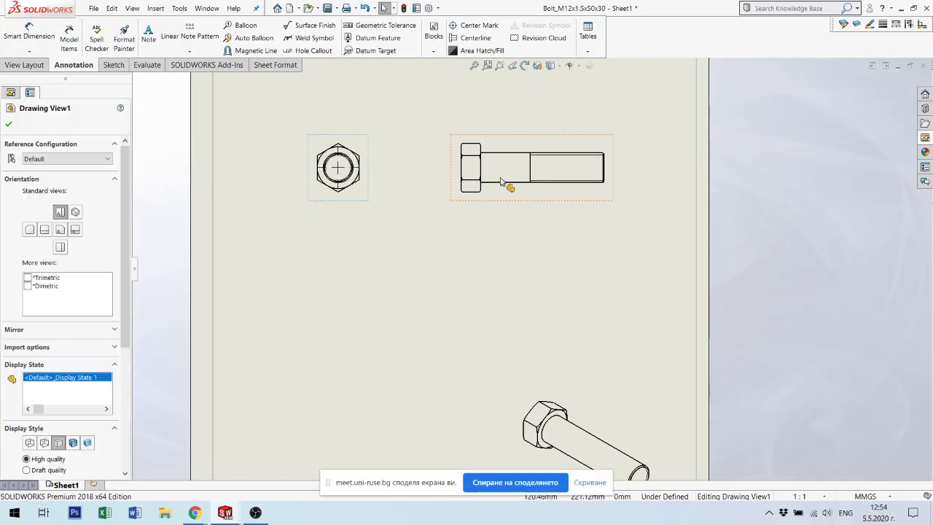
left_click_drag(631, 145, 602, 146)
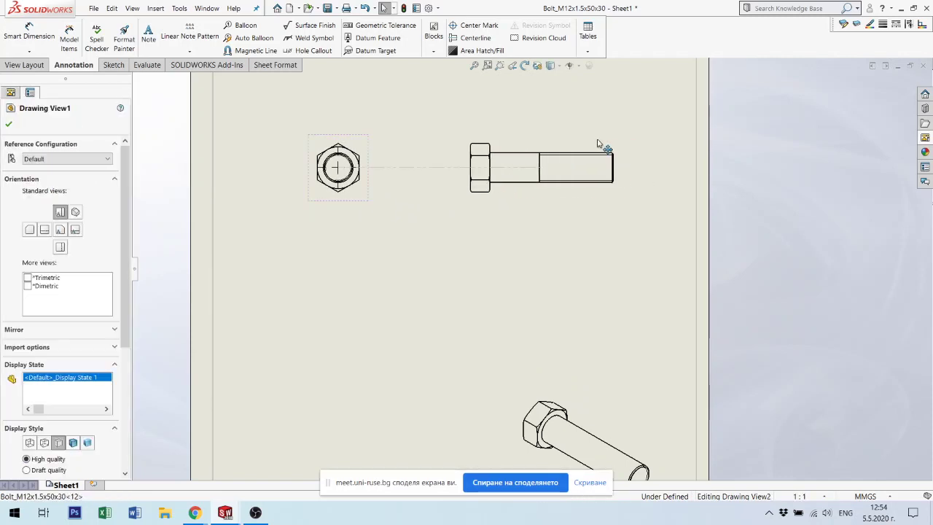
mouse_move(360, 208)
left_mouse_down()
mouse_move(386, 213)
mouse_move(379, 211)
left_mouse_up()
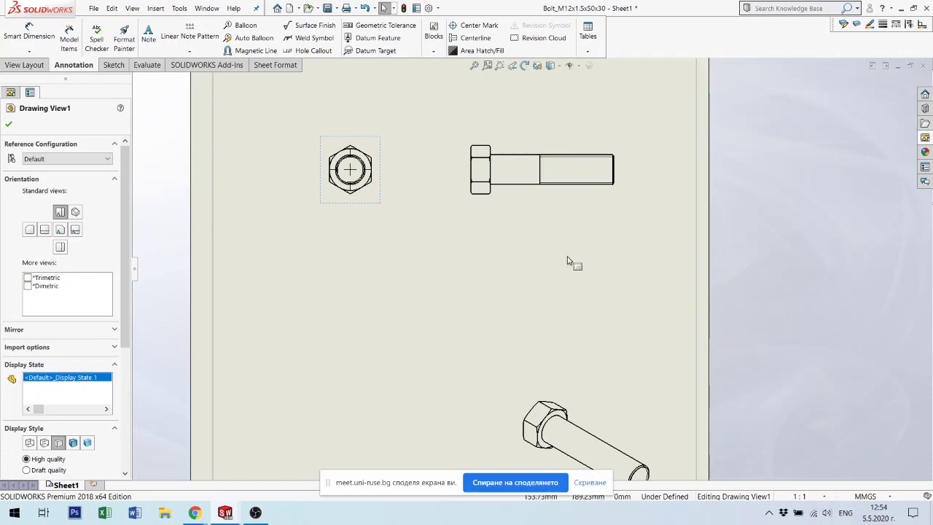
left_click(511, 201)
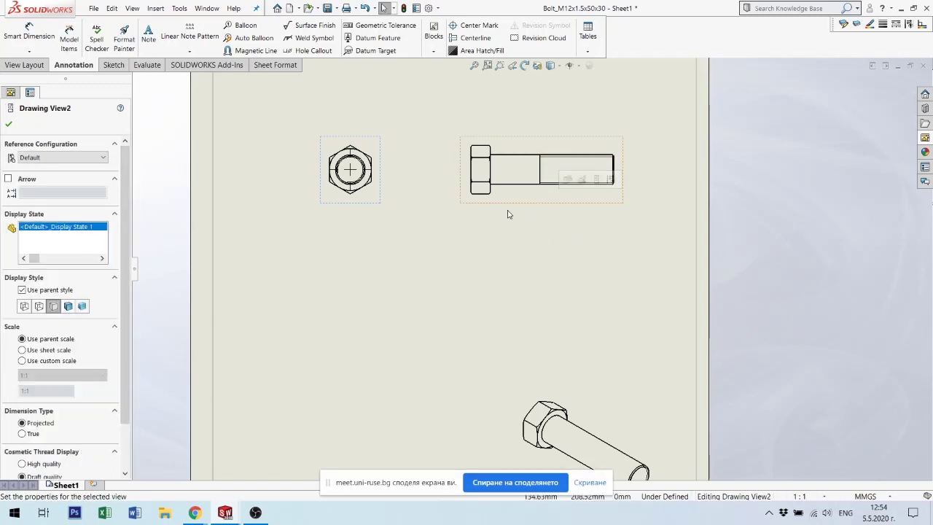
left_click(355, 202)
mouse_move(376, 205)
left_mouse_down()
mouse_move(393, 206)
mouse_move(388, 197)
left_mouse_up()
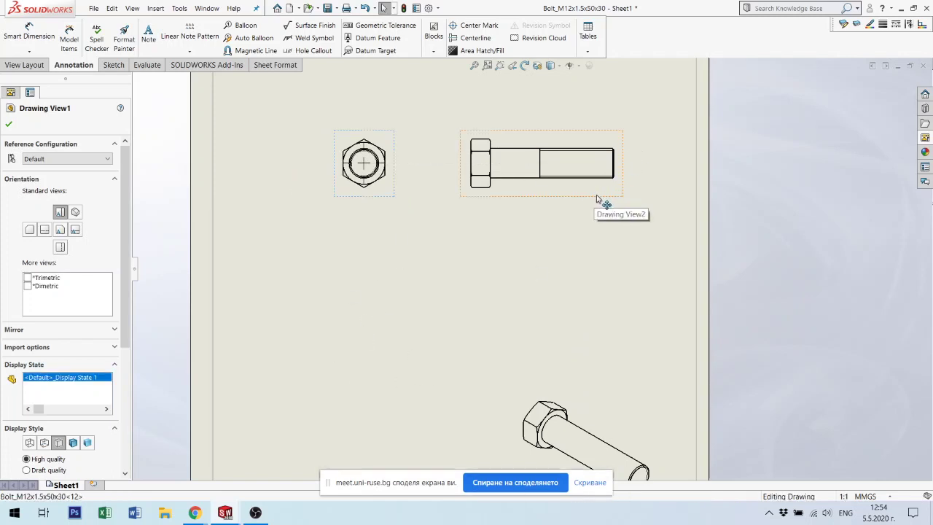
left_click_drag(602, 201, 539, 205)
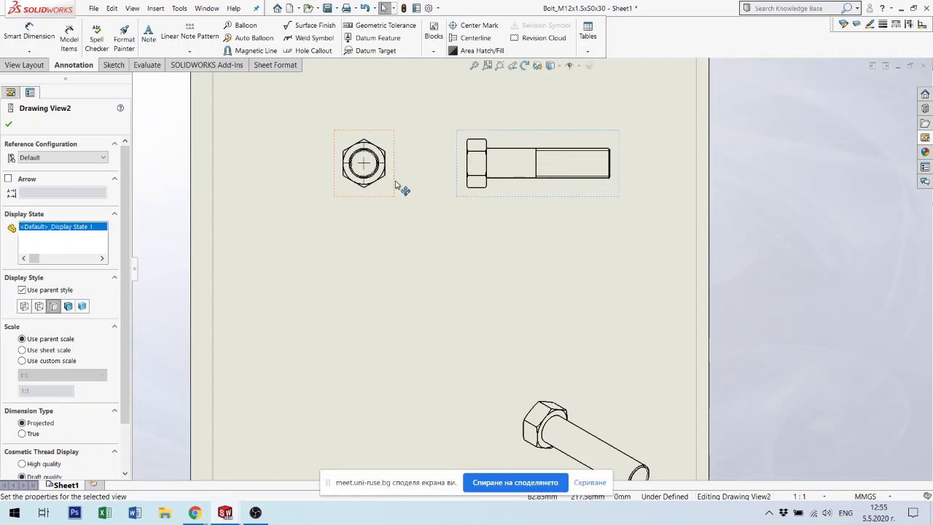
scroll(530, 267, "up", 3)
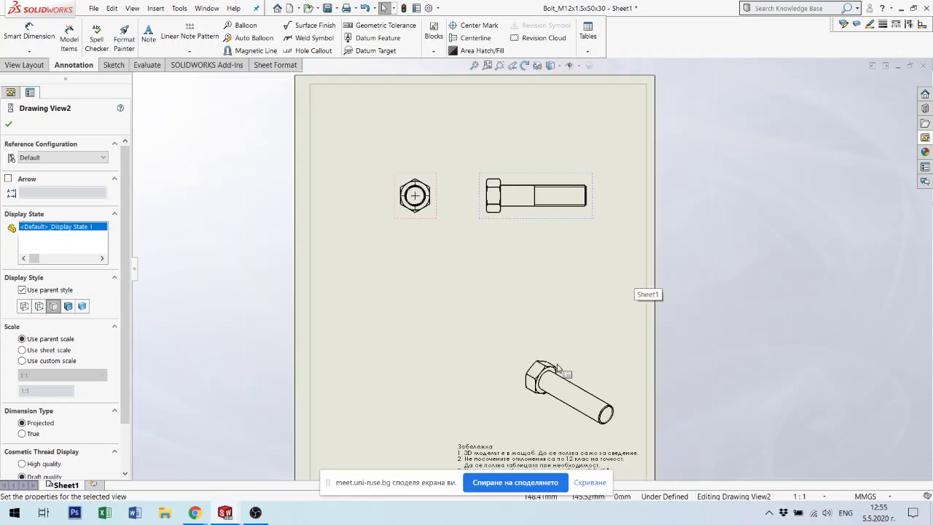
- Move the isometric view up and close its view properties
left_click(582, 374)
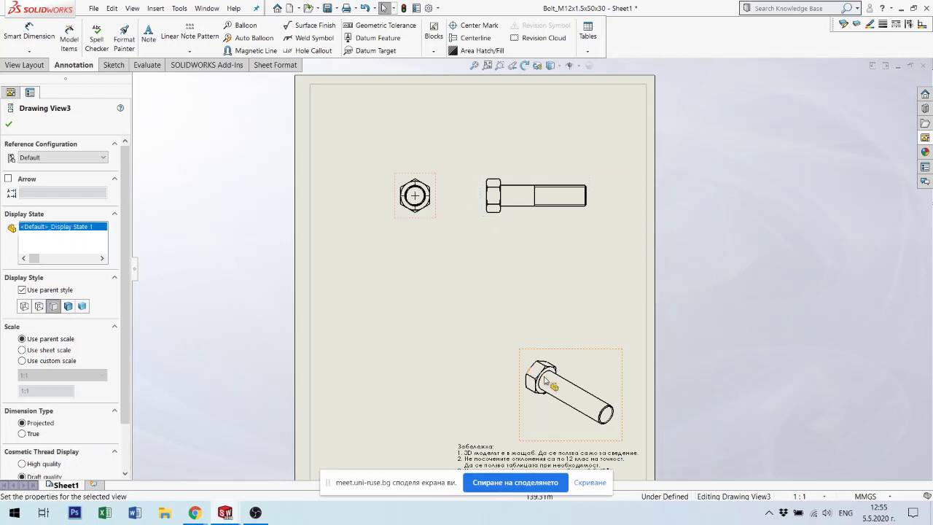
mouse_move(605, 411)
left_mouse_down()
mouse_move(583, 308)
mouse_move(621, 370)
left_mouse_up()
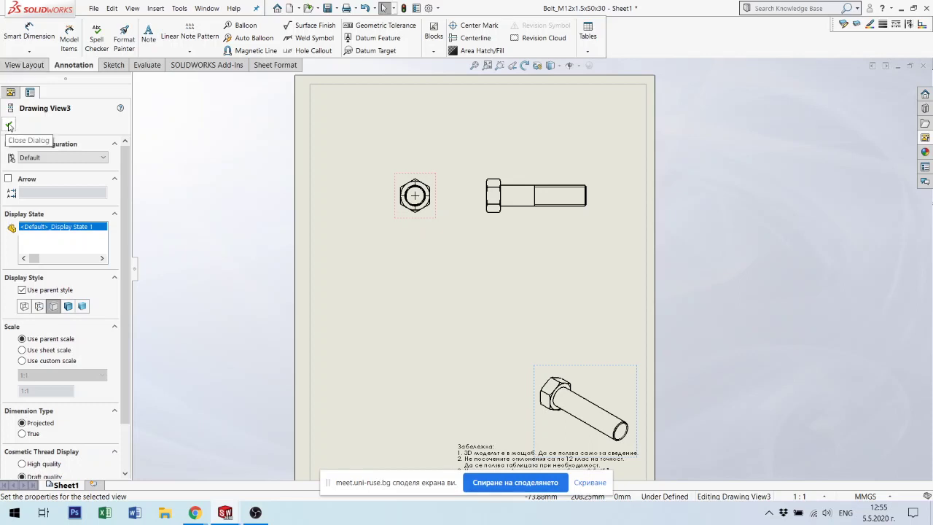
left_click(9, 125)
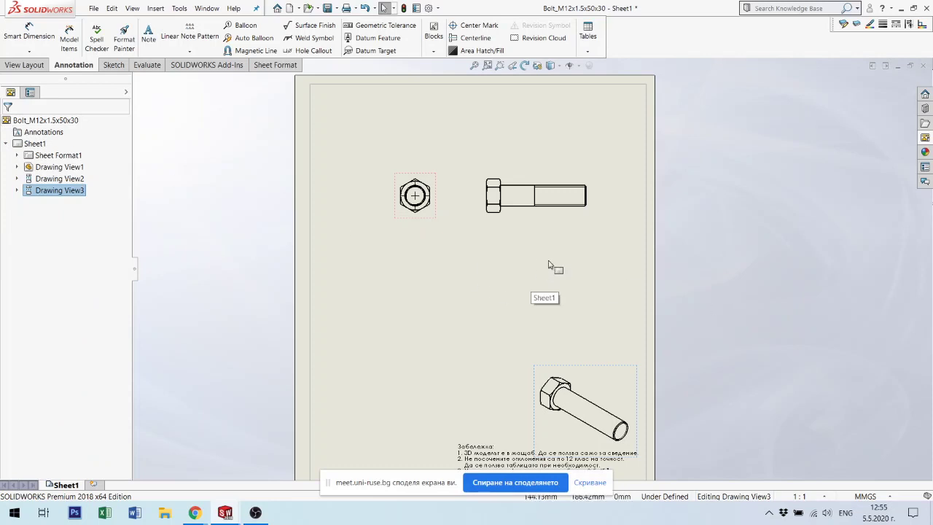
scroll(623, 254, "down", 1)
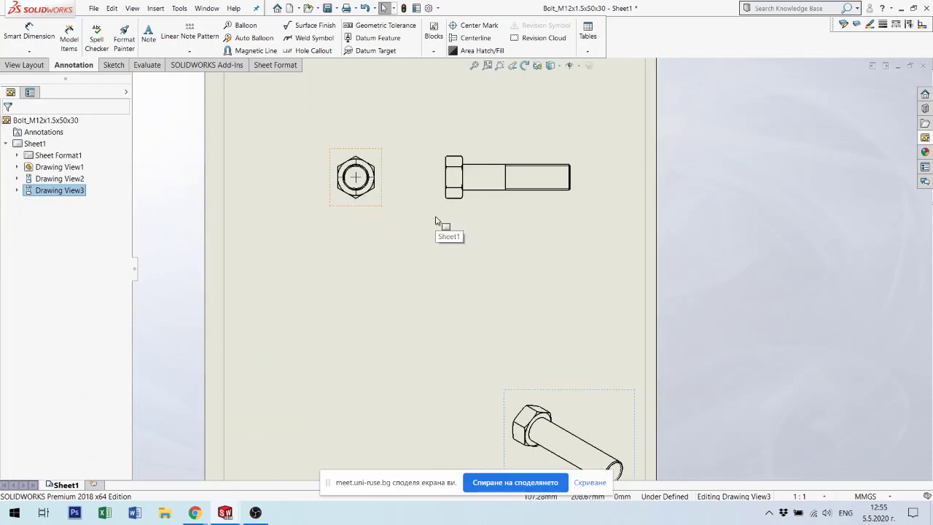
- Create a projected isometric view from the bolt's side view and place it
left_click(13, 68)
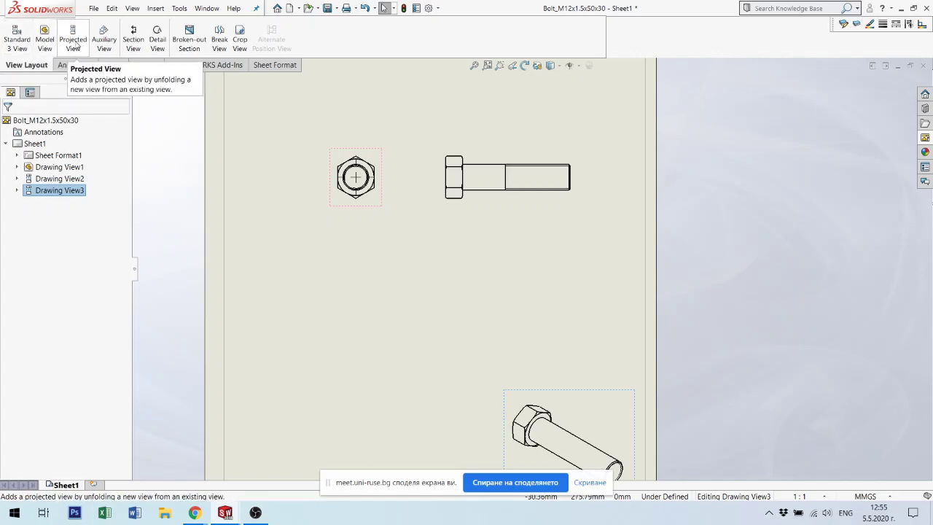
left_click(378, 161)
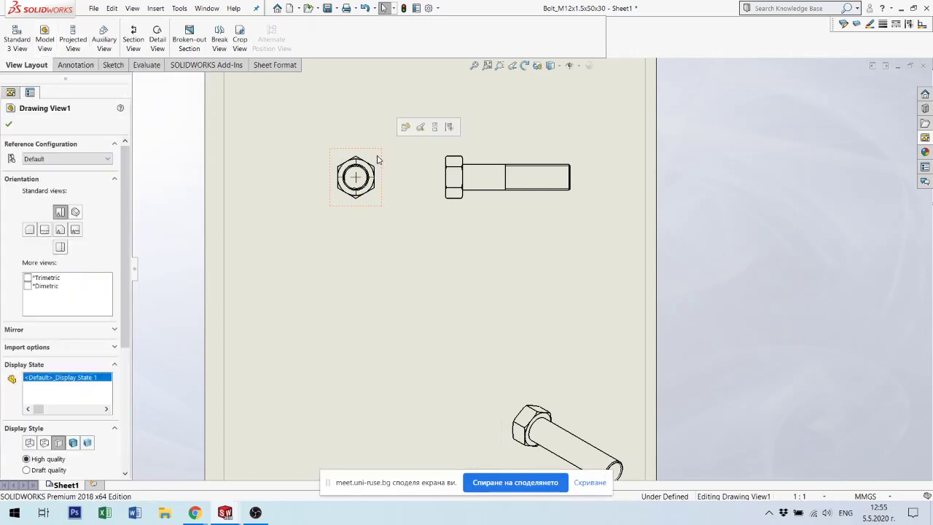
left_click(435, 128)
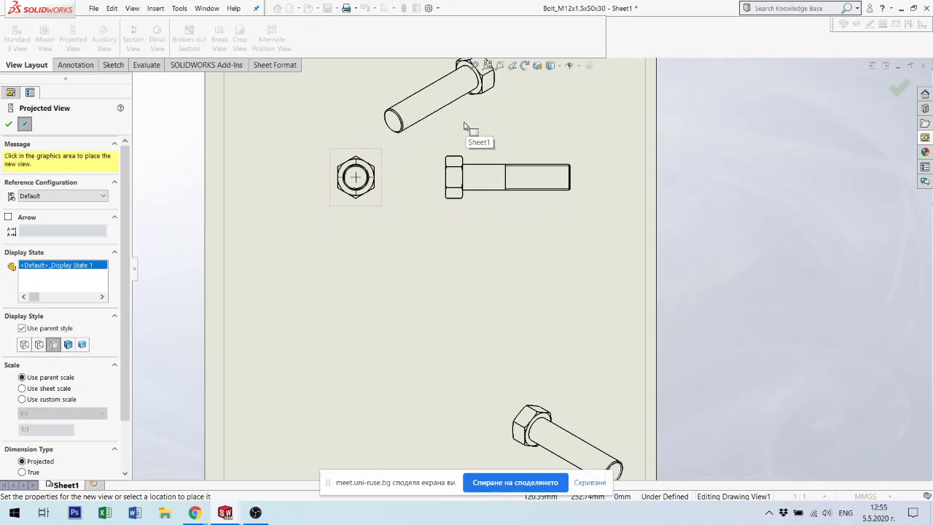
key("Escape")
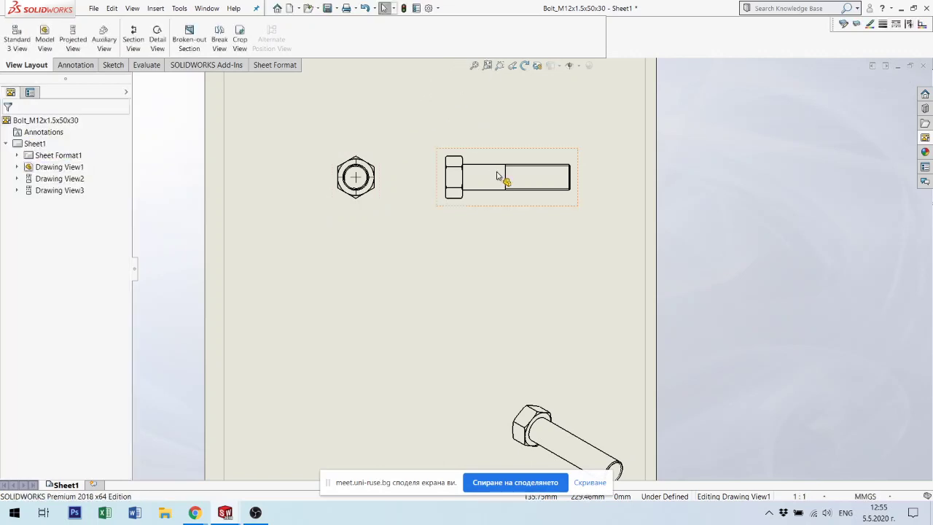
left_click(503, 166)
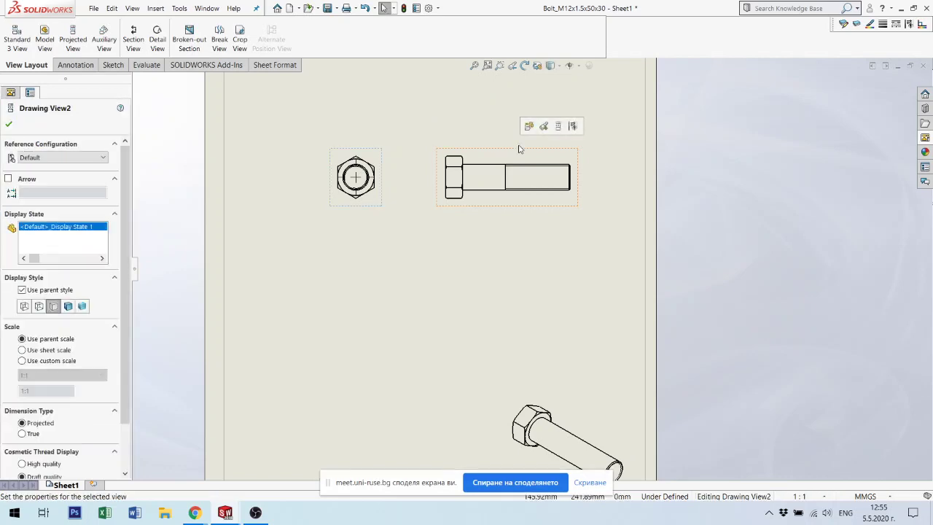
left_click(574, 127)
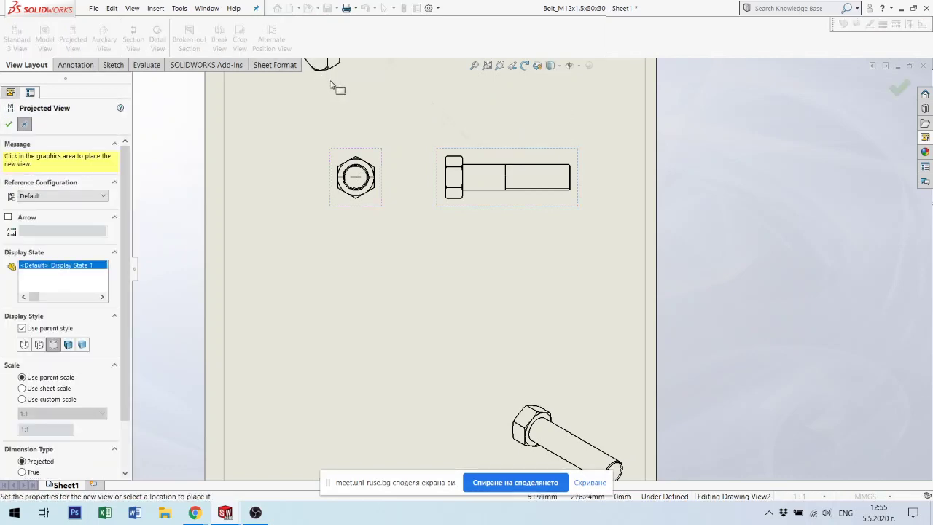
scroll(504, 158, "up", 1)
scroll(511, 164, "up", 1)
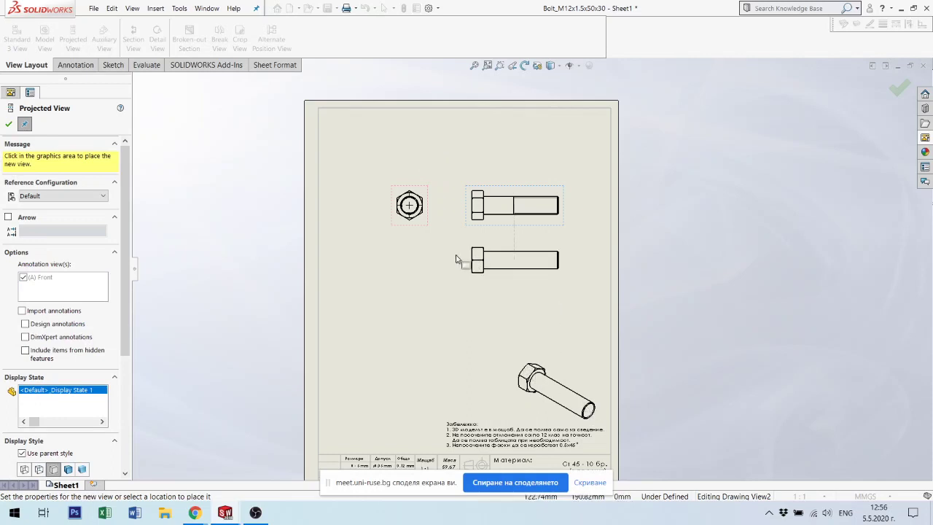
left_click(420, 153)
- Move the new isometric to the lower left and align both isometrics along the bottom
mouse_move(433, 160)
left_mouse_down()
mouse_move(452, 421)
mouse_move(445, 435)
left_mouse_up()
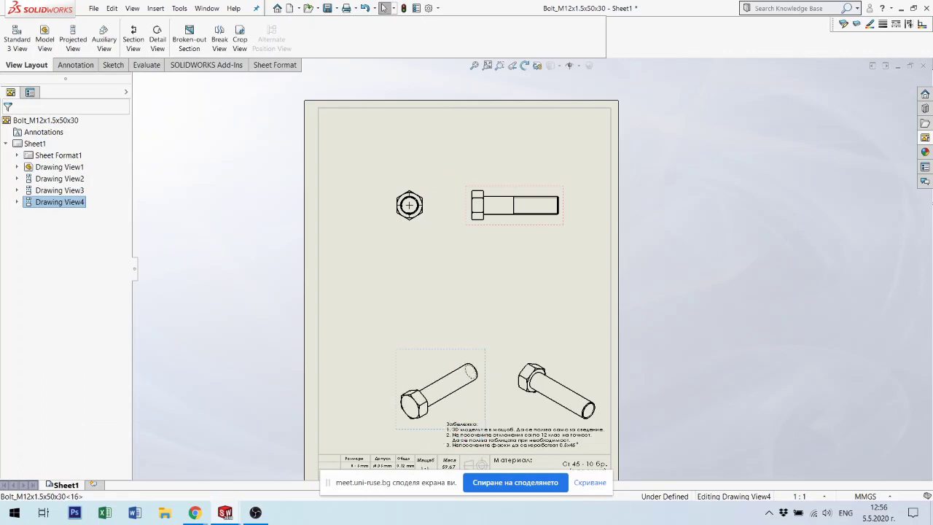
left_click_drag(435, 239, 426, 242)
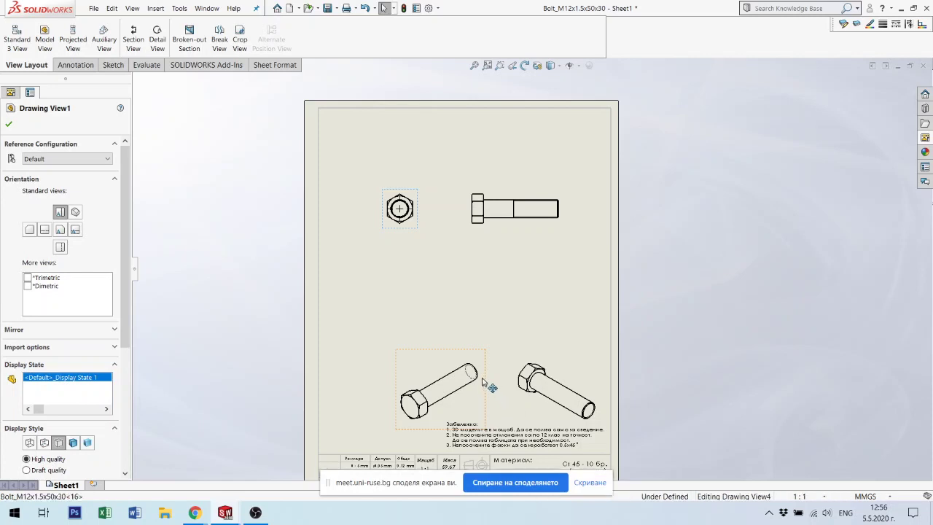
left_click_drag(486, 385, 471, 376)
left_click(565, 387)
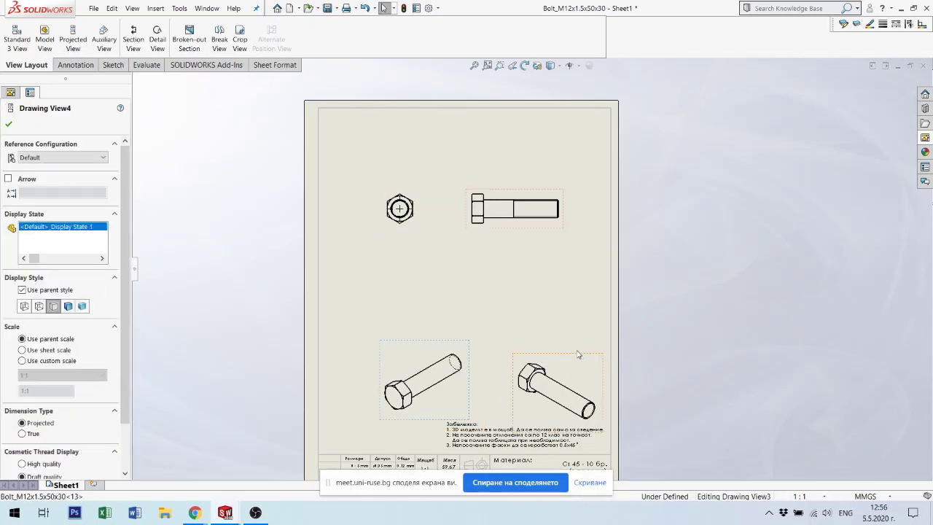
left_click_drag(565, 387, 560, 375)
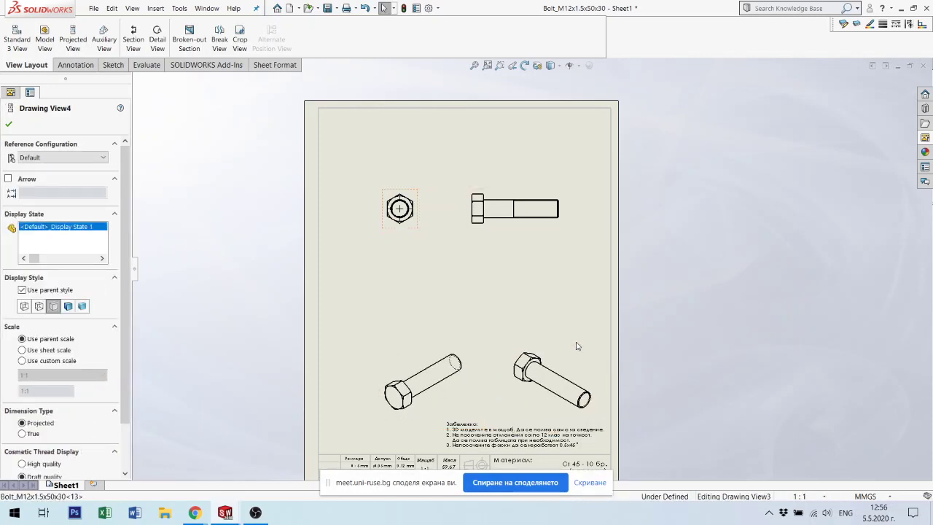
left_click(925, 137)
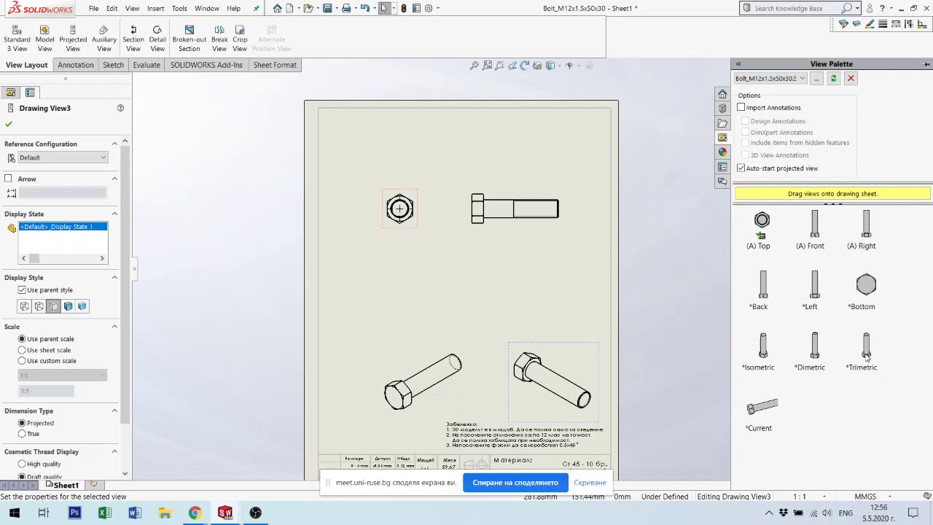
left_click_drag(867, 356, 399, 300)
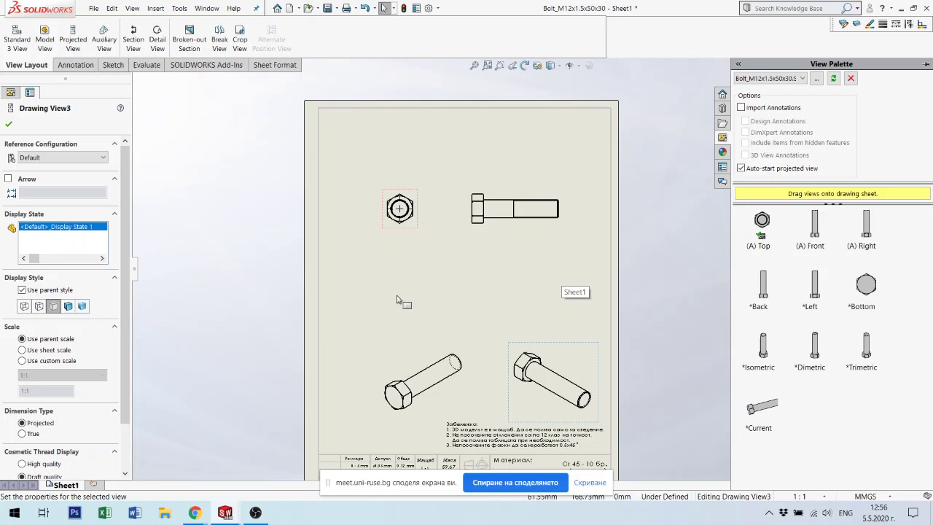
key("Escape")
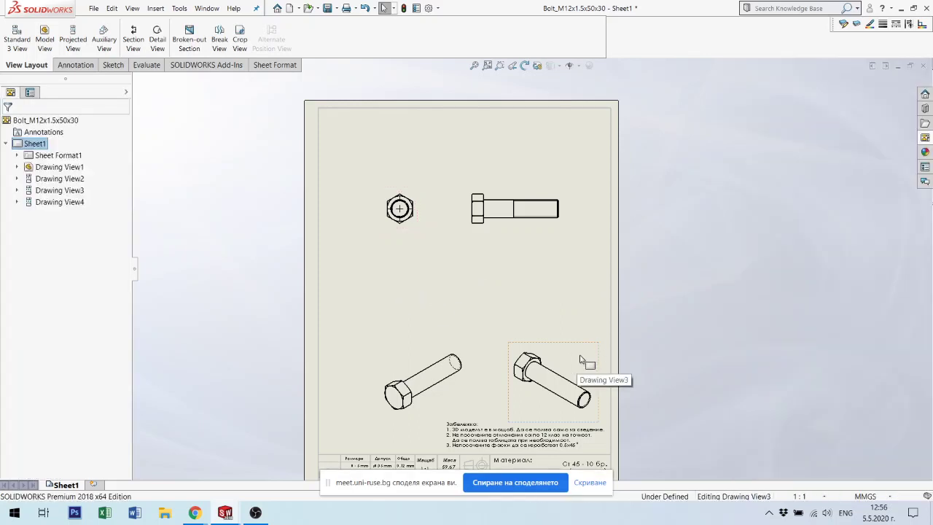
left_click(581, 359)
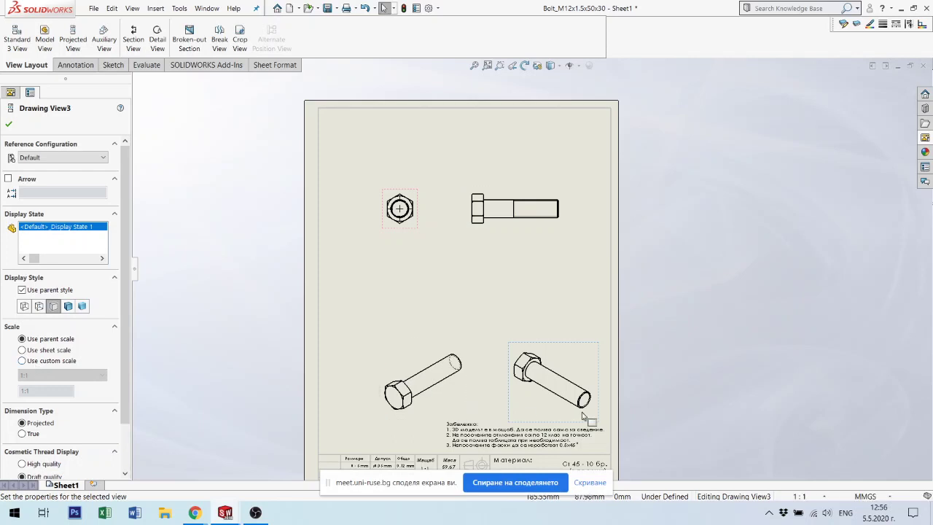
left_click(413, 228)
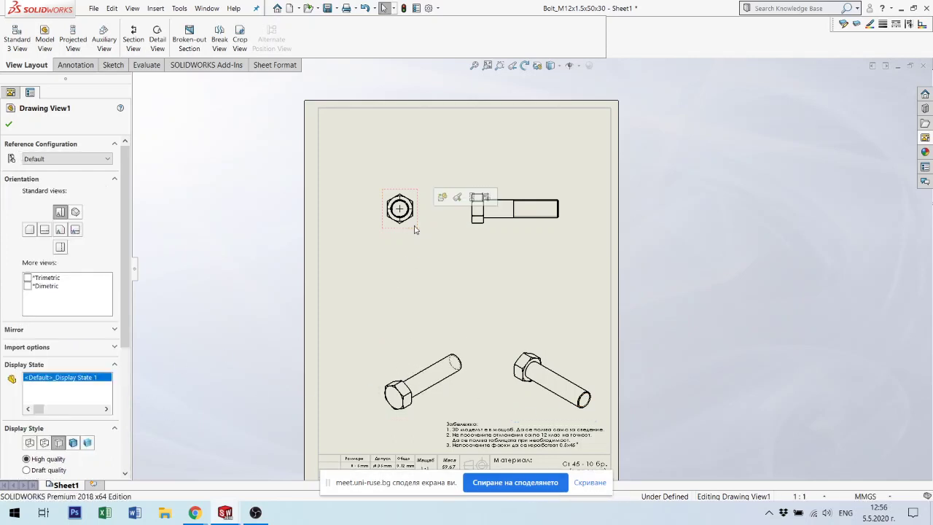
left_click(92, 384)
left_click_drag(126, 330, 127, 389)
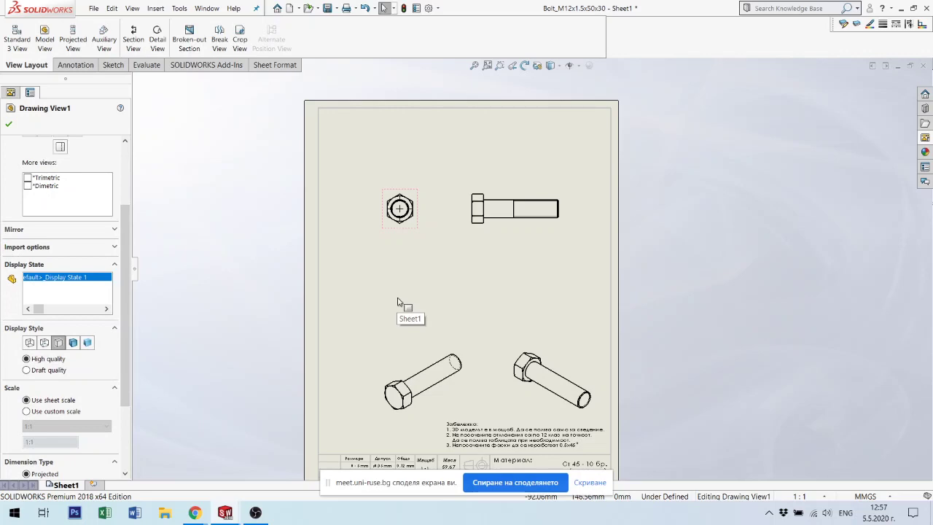
scroll(451, 404, "up", 2)
scroll(490, 390, "down", 3)
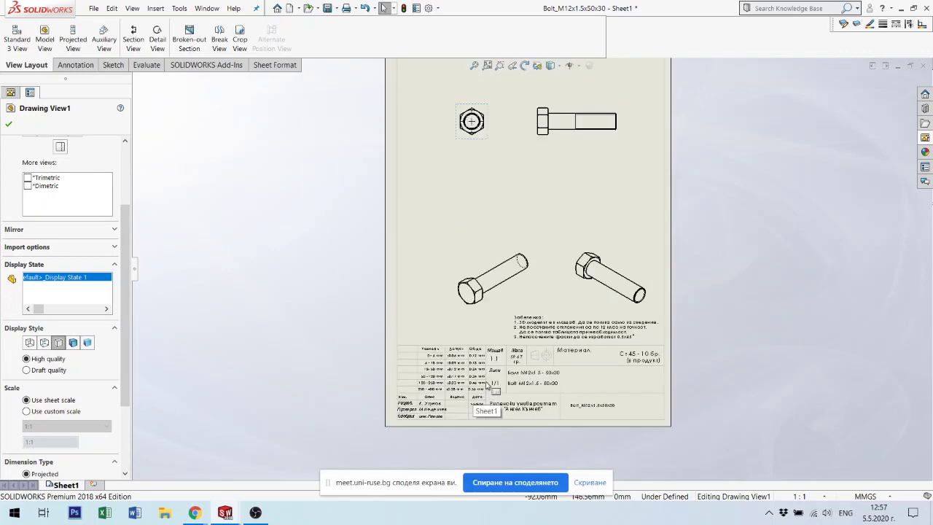
scroll(500, 386, "down", 2)
scroll(512, 271, "up", 2)
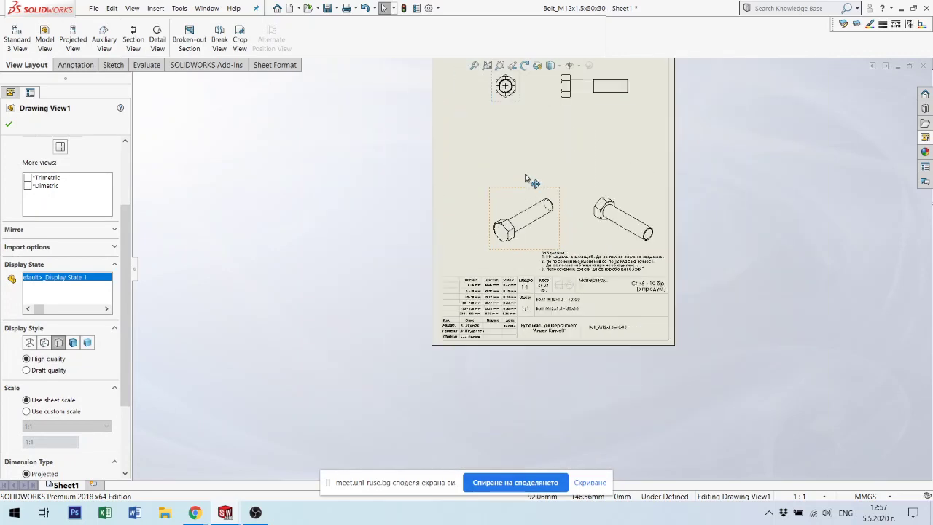
scroll(532, 189, "down", 1)
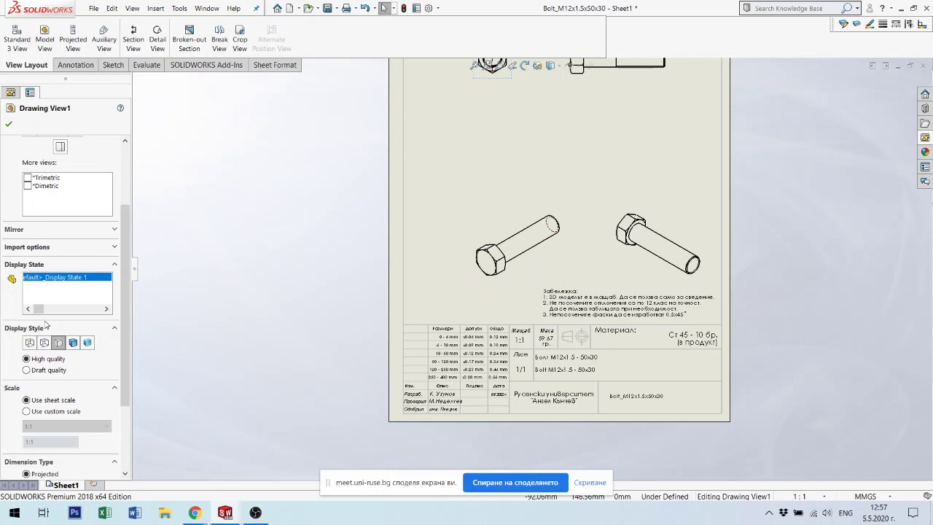
scroll(535, 119, "up", 3)
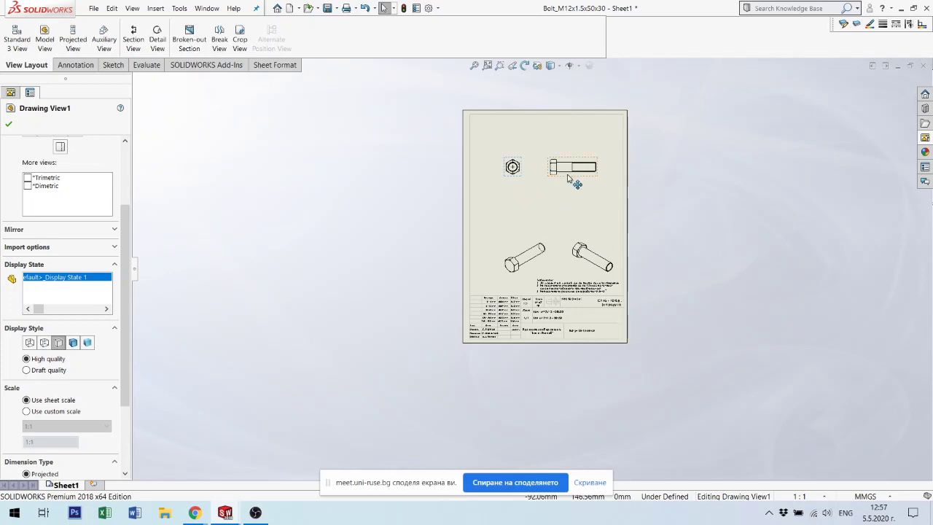
scroll(607, 201, "down", 2)
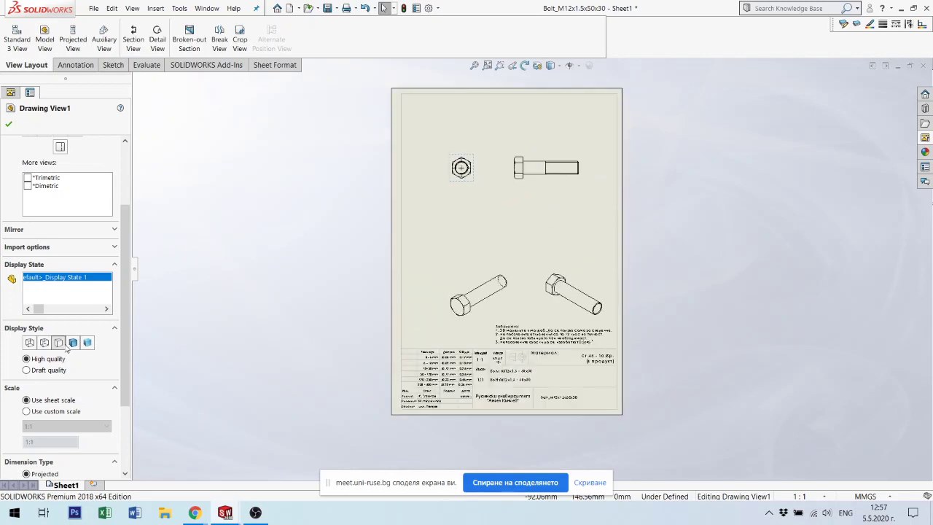
left_click(592, 273)
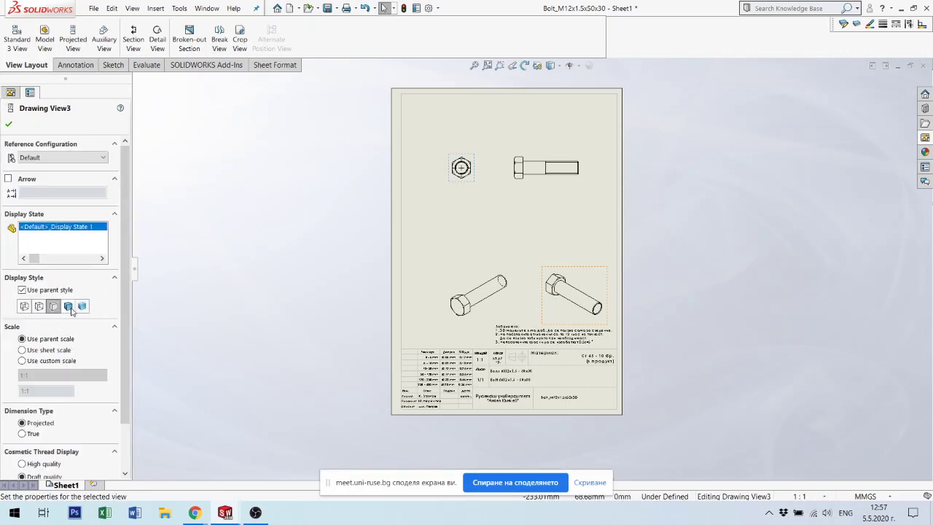
left_click(68, 307)
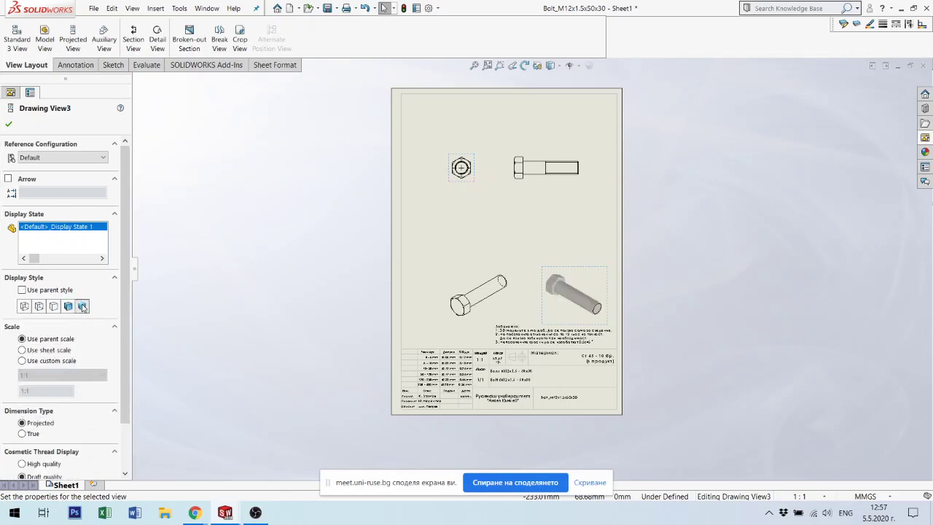
scroll(667, 292, "down", 1)
scroll(667, 292, "down", 3)
scroll(438, 312, "down", 2)
left_click(559, 171)
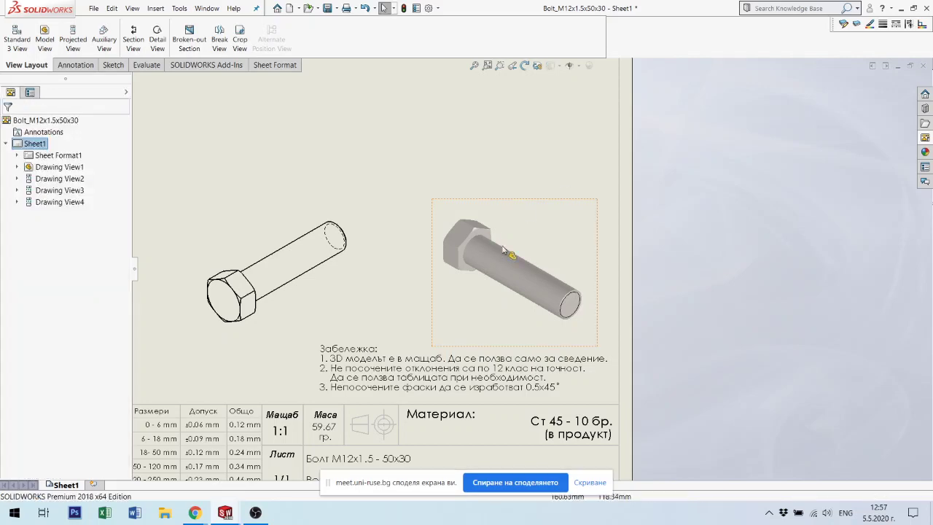
scroll(552, 292, "down", 3)
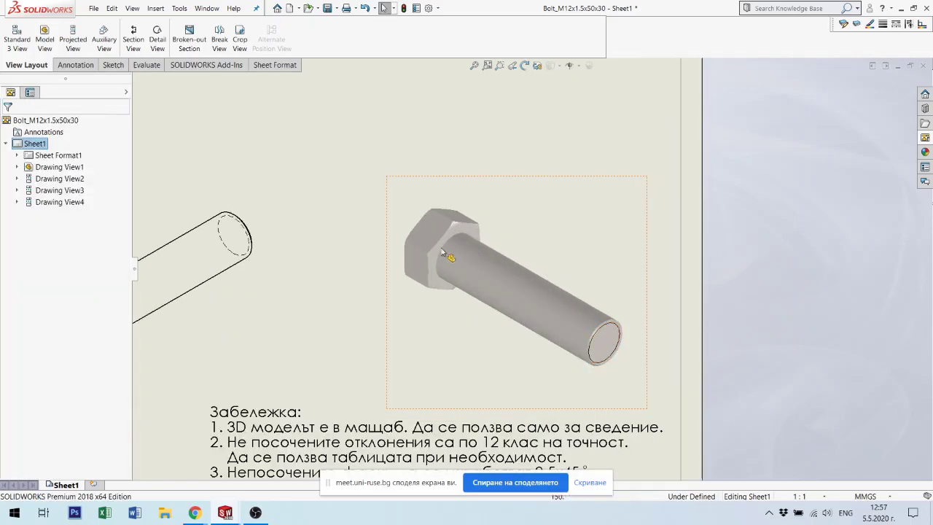
scroll(533, 270, "up", 3)
left_click(365, 299)
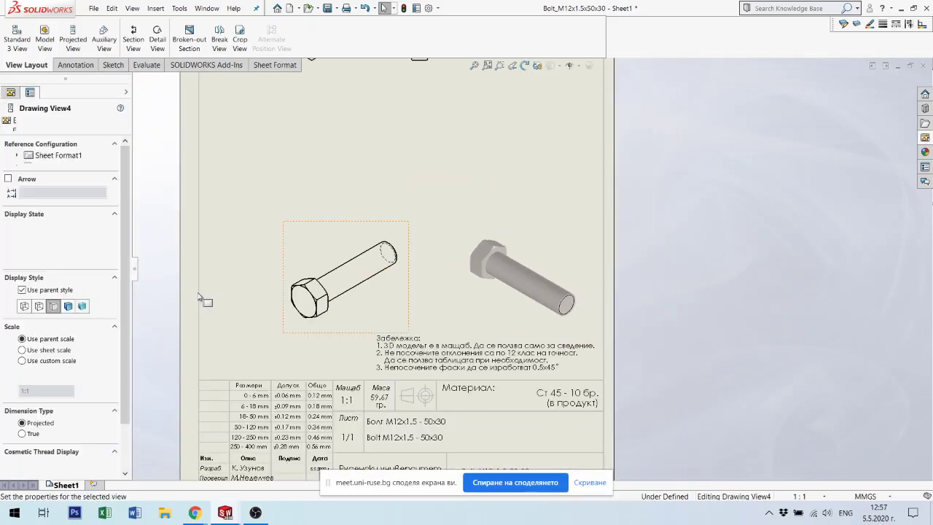
left_click(68, 306)
left_click(444, 177)
scroll(510, 204, "up", 3)
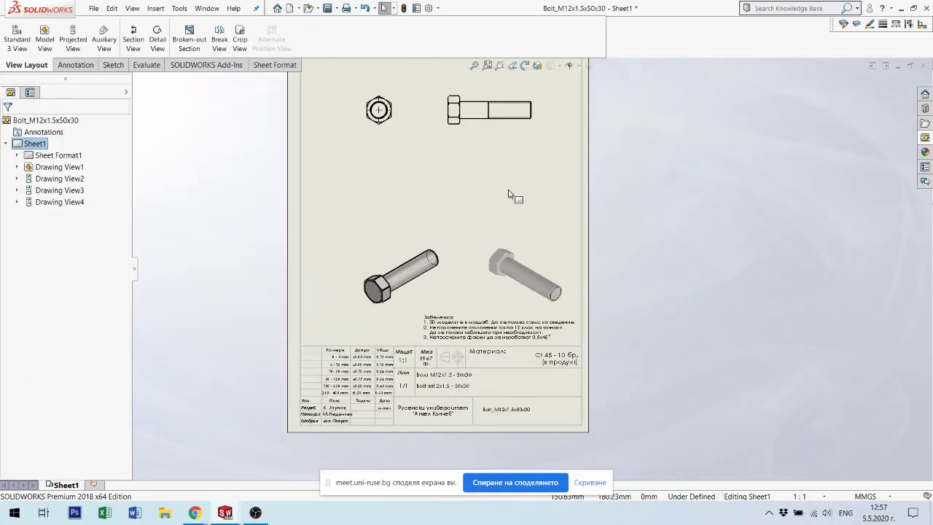
scroll(542, 219, "down", 2)
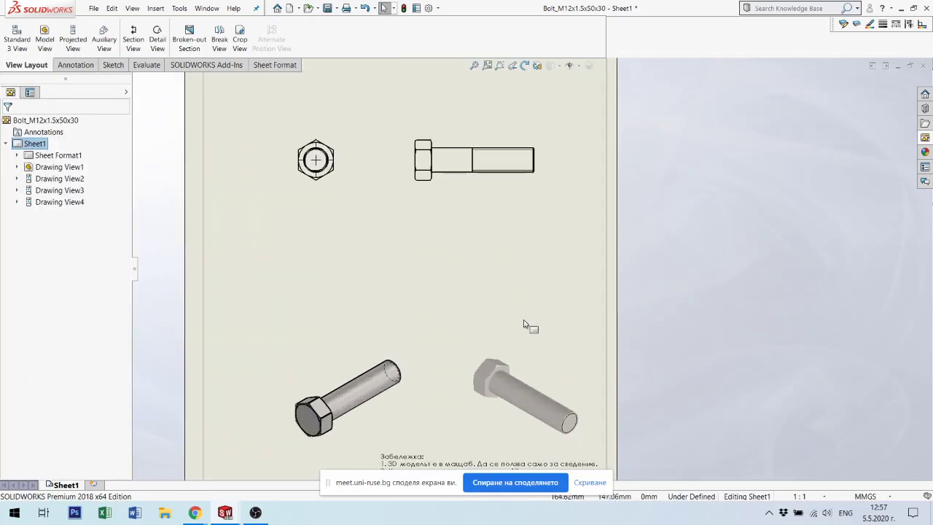
scroll(380, 229, "down", 1)
scroll(550, 285, "down", 2)
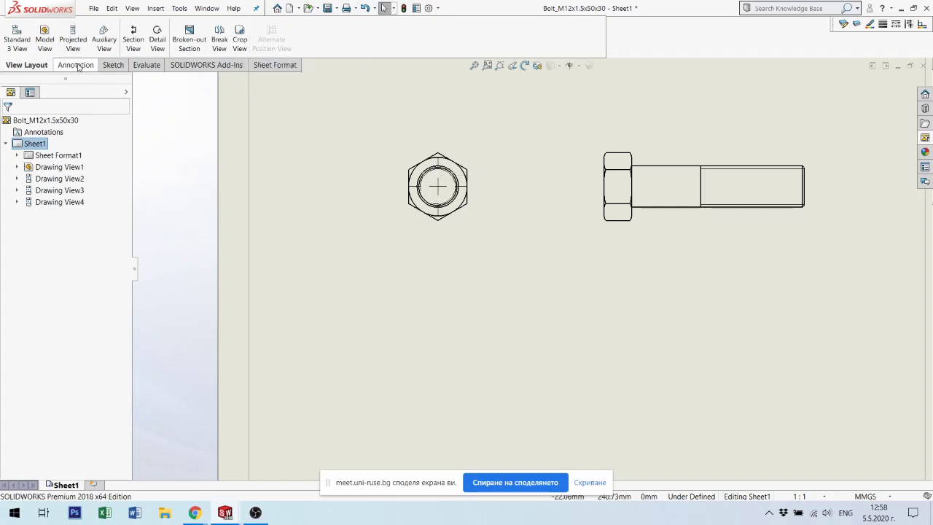
- Show the Annotation tools, save the drawing and try a center mark on the hex view
left_click(77, 66)
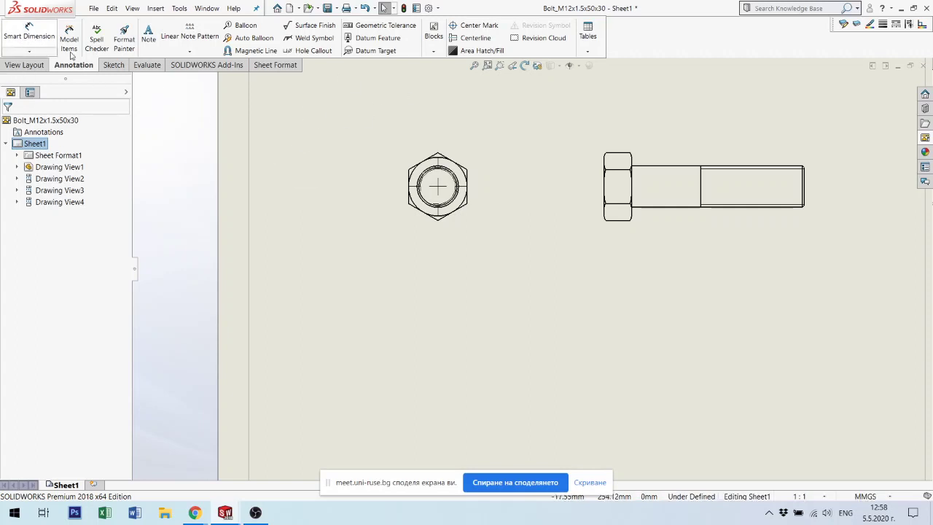
left_click(114, 65)
left_click(71, 66)
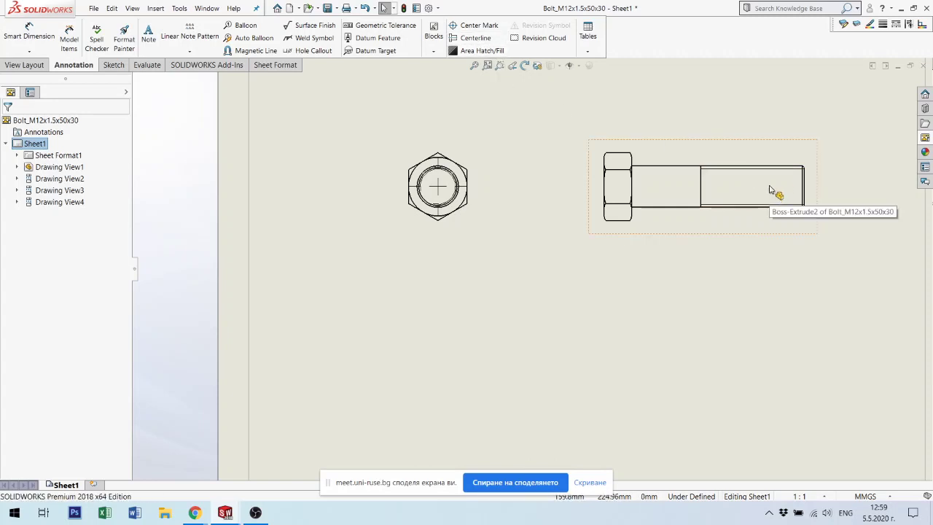
key("ctrl+s")
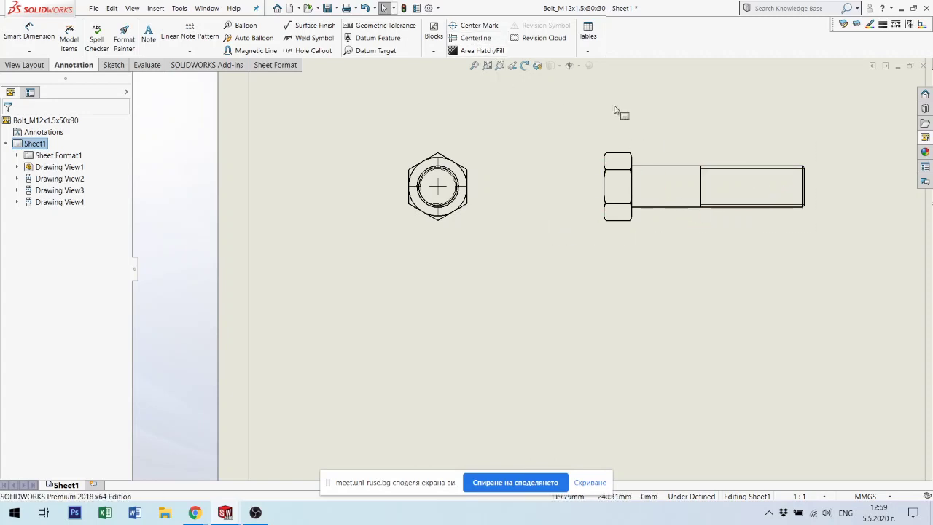
left_click(441, 184)
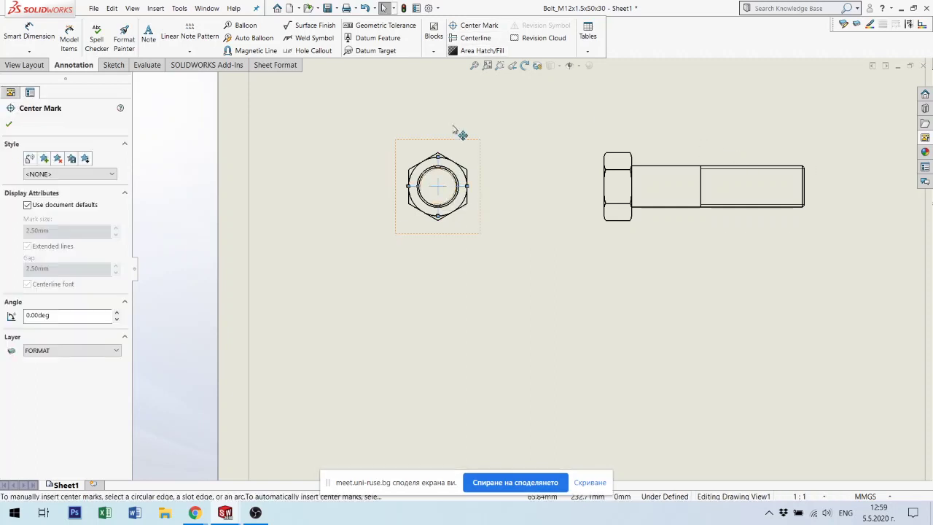
key("Escape")
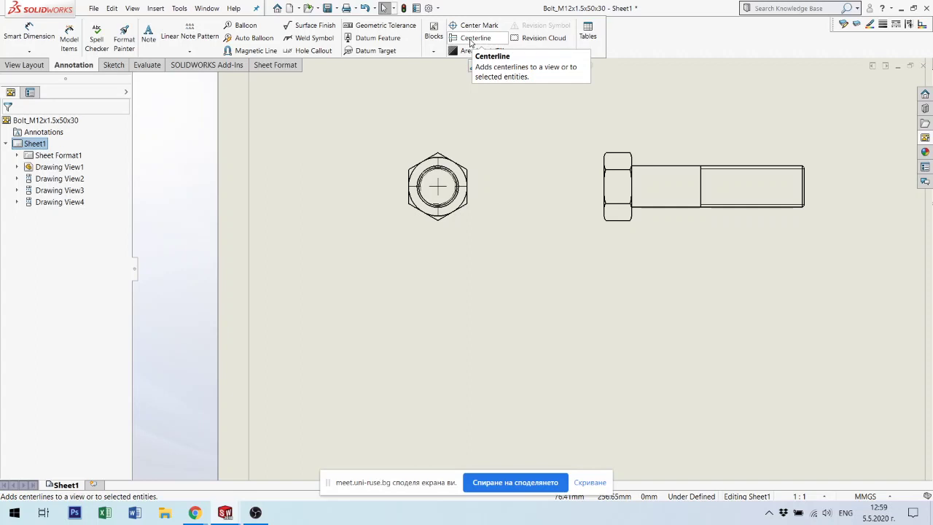
- Add a centerline along the shank axis in the side view and extend it past the head
left_click(460, 40)
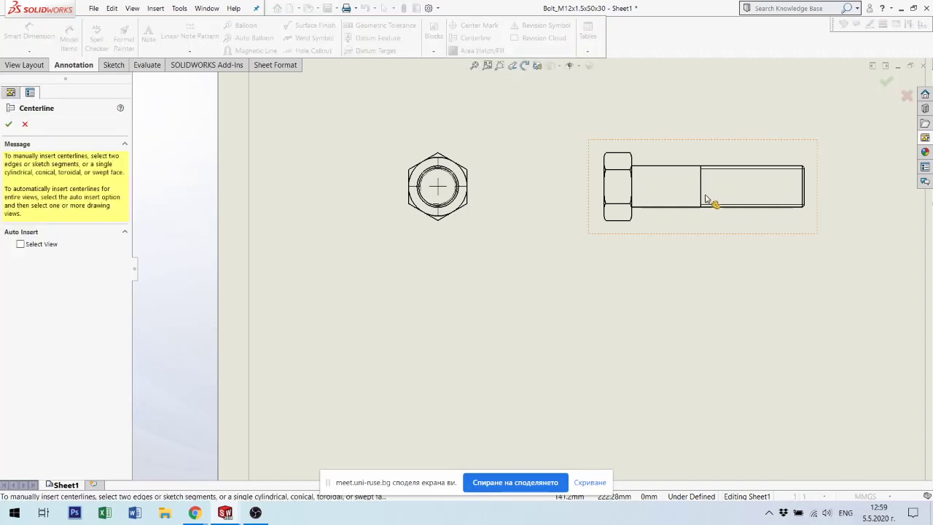
left_click(668, 193)
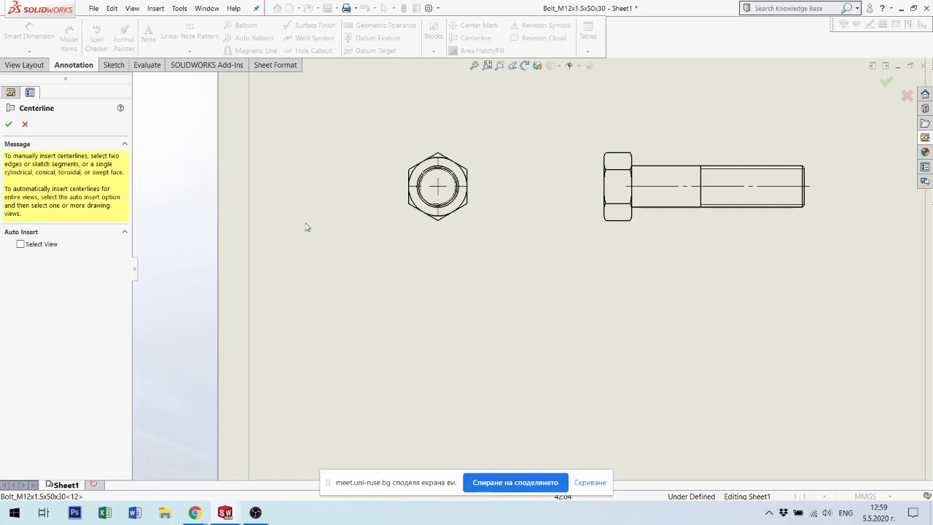
left_click(9, 124)
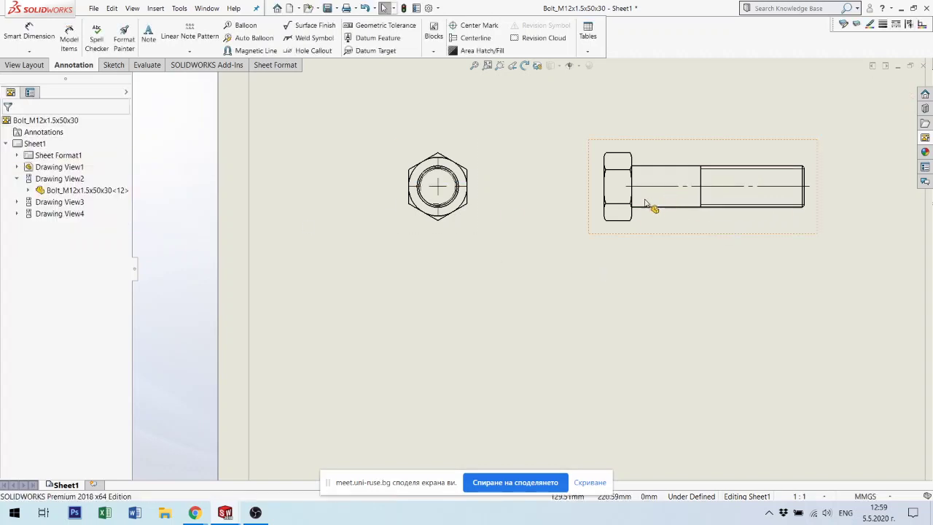
left_click(625, 186)
left_click_drag(625, 186, 579, 186)
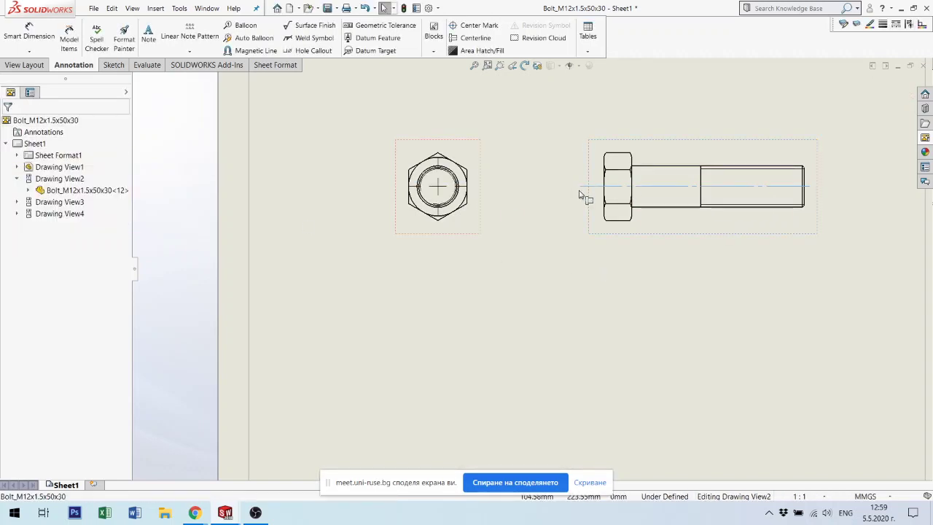
left_click(744, 285)
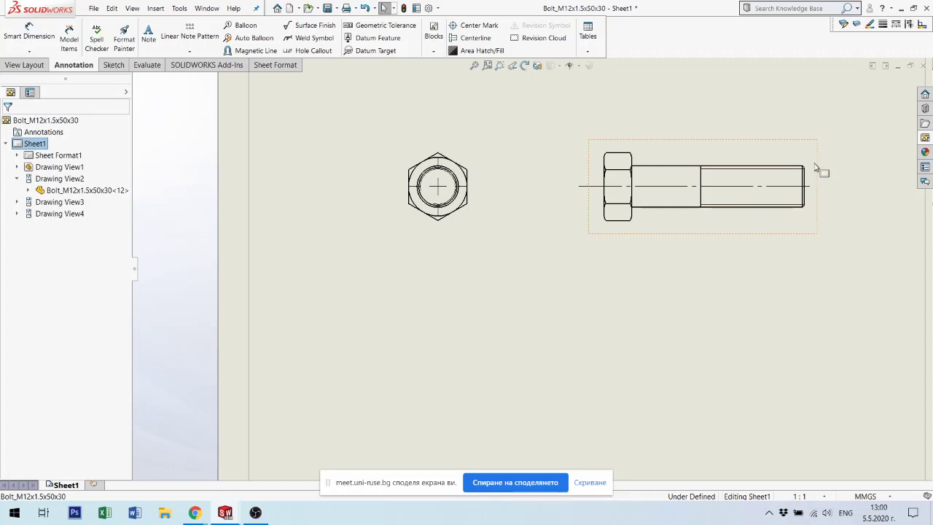
left_click(658, 187)
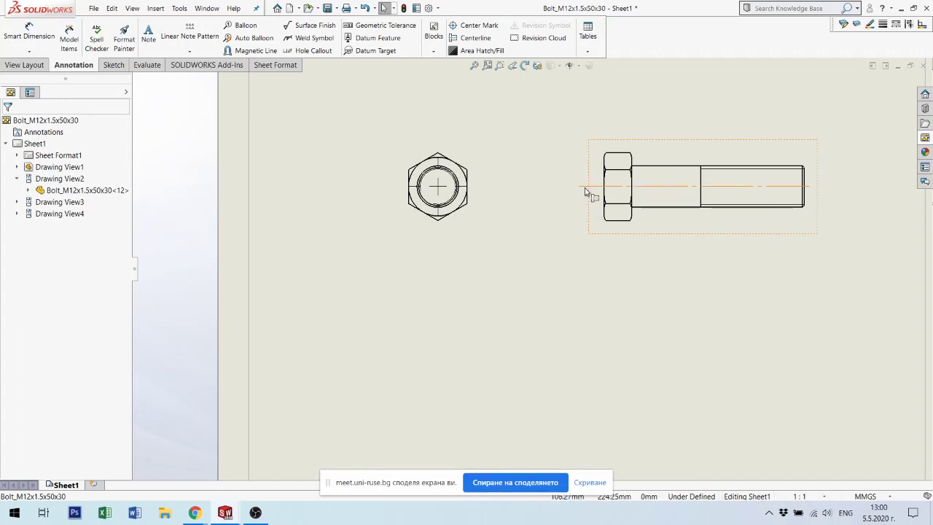
left_click(112, 65)
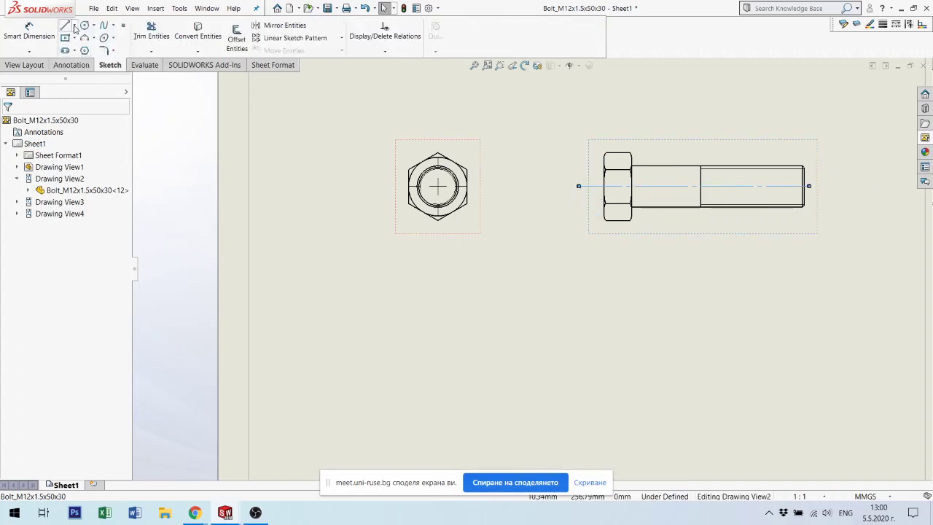
- Activate Smart Dimension from the dimension dropdown, zoom out, and reopen the dimension-type list
left_click(74, 26)
left_click(40, 45)
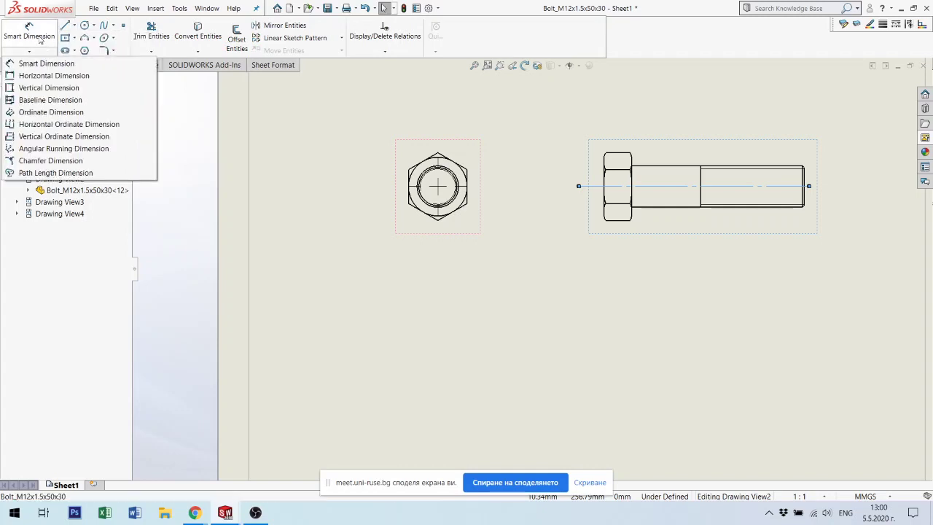
left_click(40, 37)
left_click(74, 65)
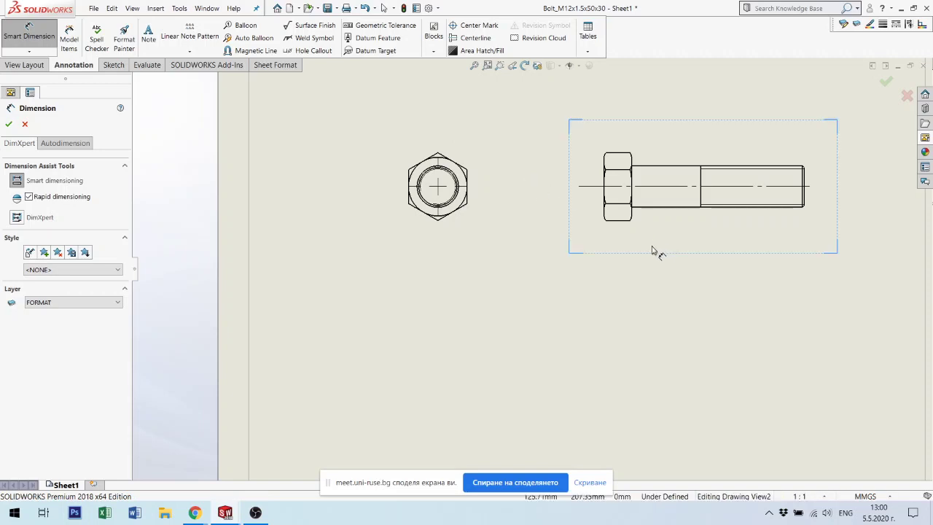
scroll(758, 256, "up", 1)
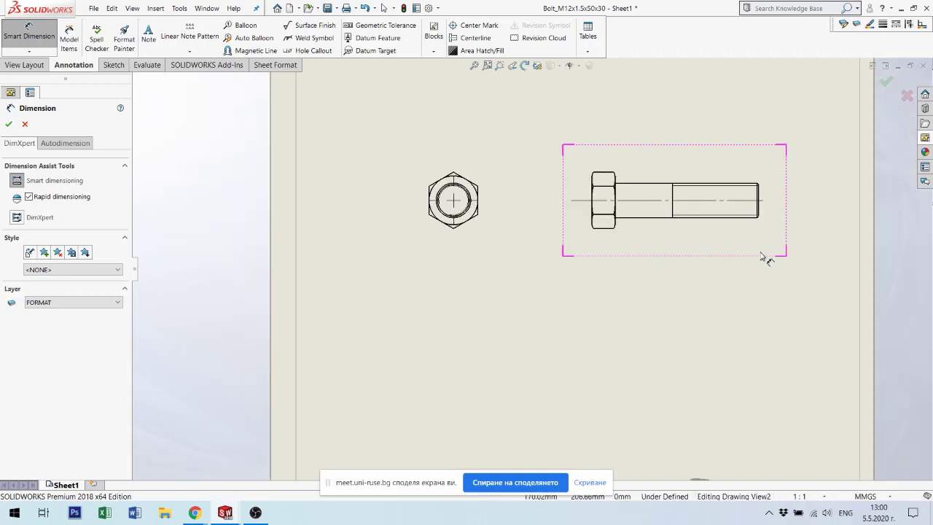
scroll(769, 248, "up", 1)
scroll(729, 241, "up", 1)
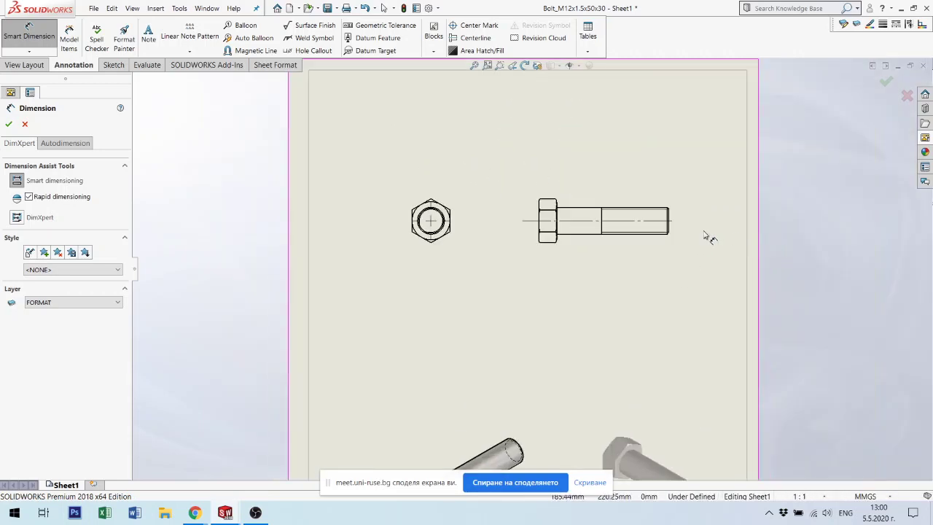
left_click(30, 53)
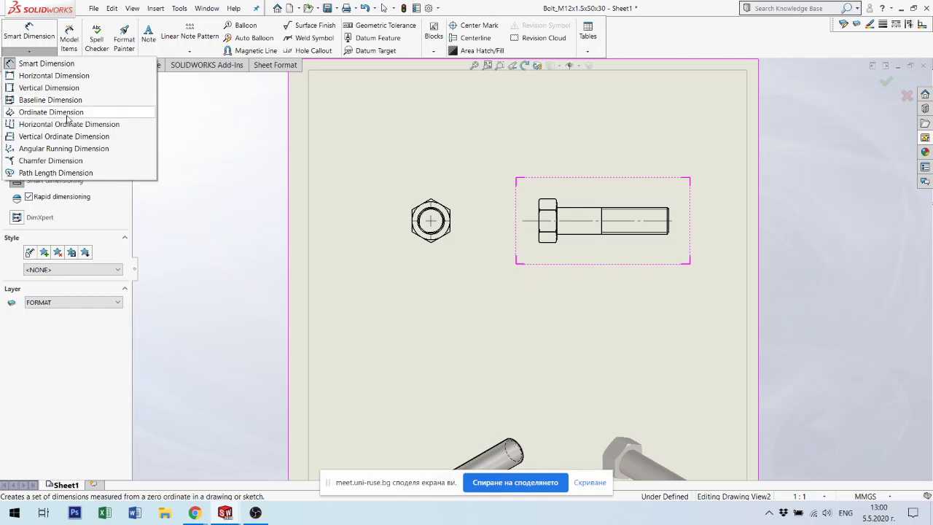
- Dimension the hex between its left and right flats, placing 17,00 above the hex
left_click(67, 117)
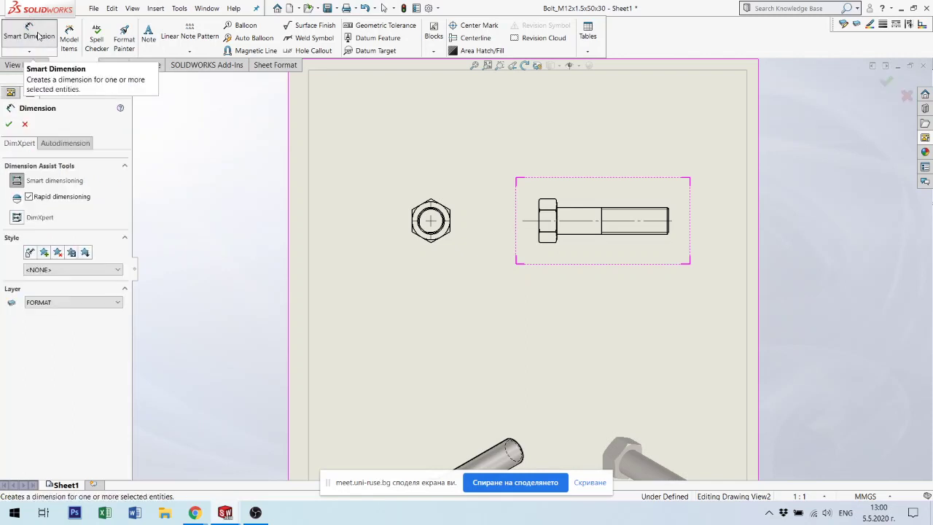
scroll(667, 261, "down", 2)
scroll(525, 250, "down", 1)
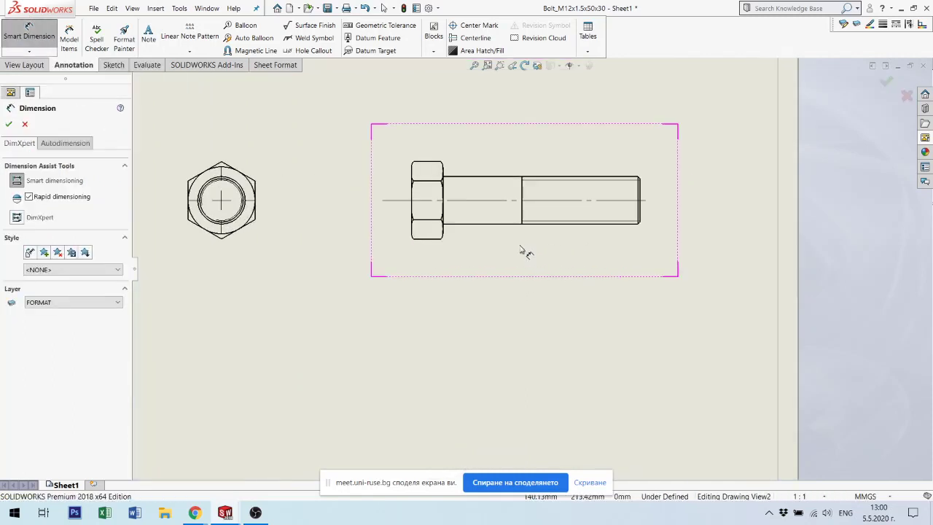
scroll(258, 271, "down", 1)
scroll(314, 216, "down", 1)
scroll(306, 211, "down", 1)
scroll(302, 156, "down", 1)
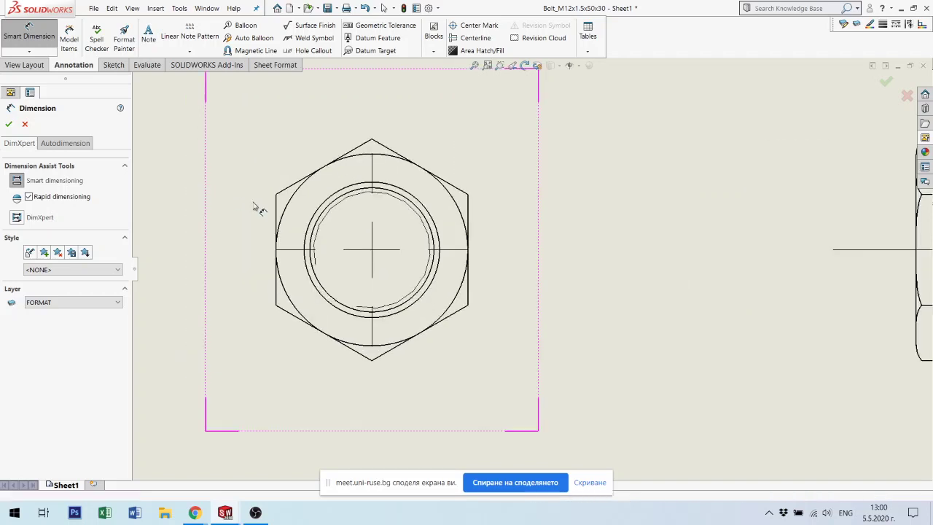
left_click(278, 213)
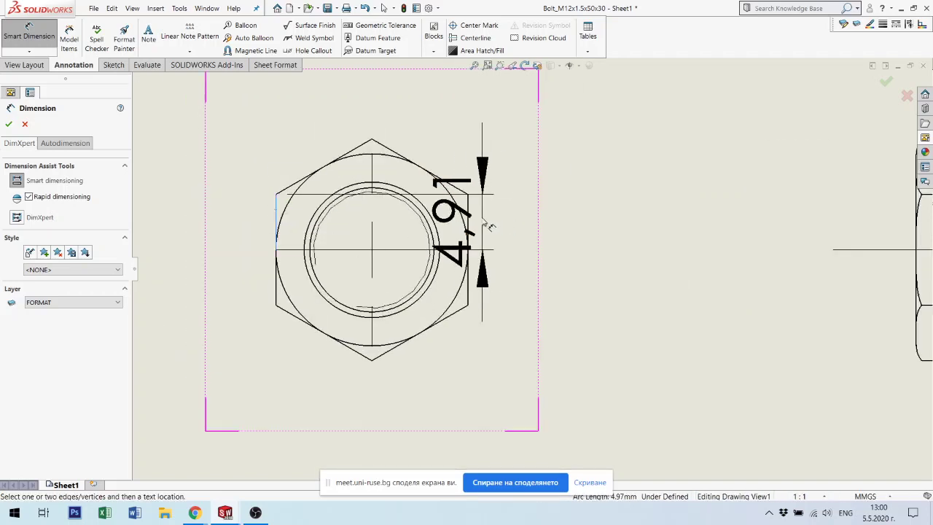
left_click(468, 214)
scroll(525, 255, "up", 2)
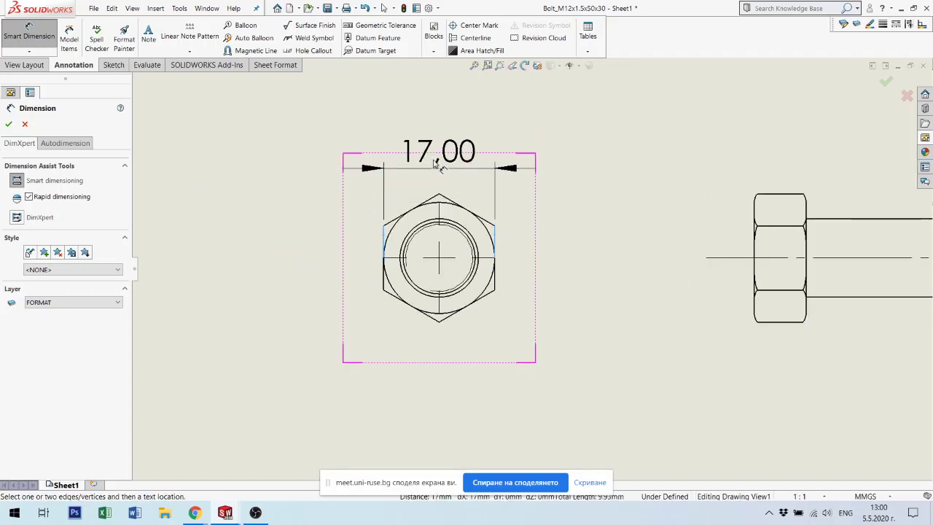
left_click(442, 142)
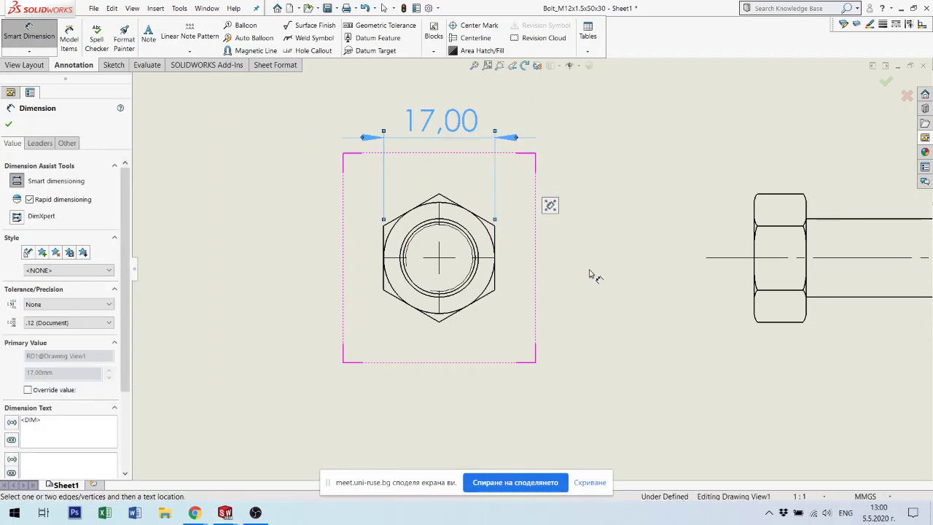
scroll(620, 310, "up", 2)
scroll(656, 310, "up", 1)
scroll(802, 342, "up", 1)
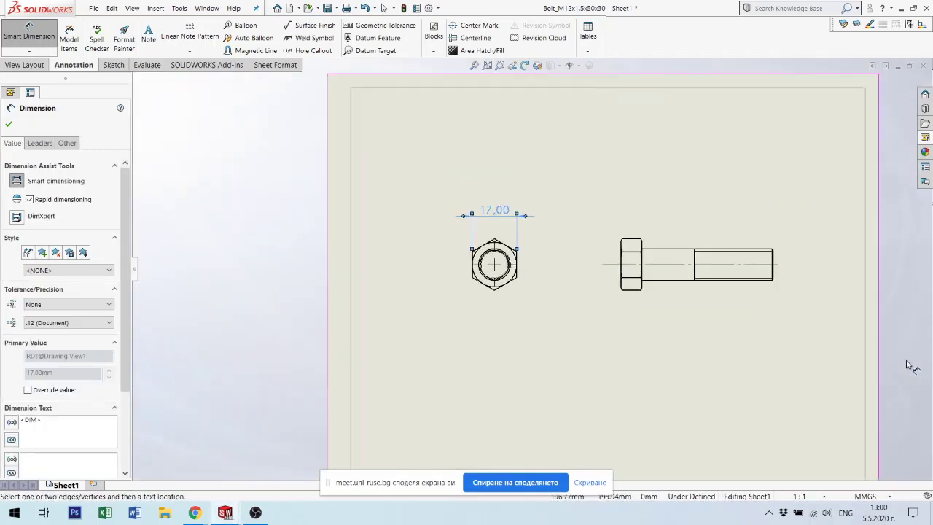
scroll(656, 306, "up", 1)
scroll(508, 275, "up", 1)
scroll(409, 219, "down", 1)
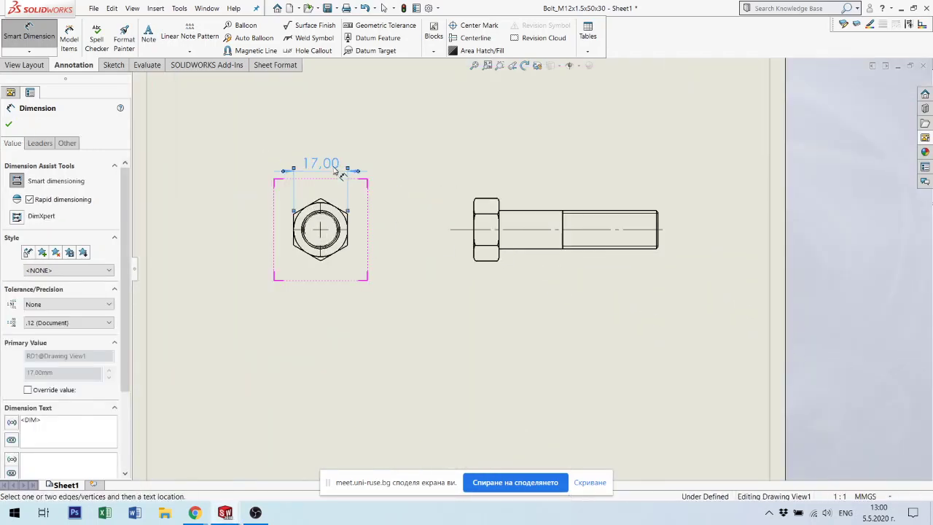
scroll(350, 185, "down", 1)
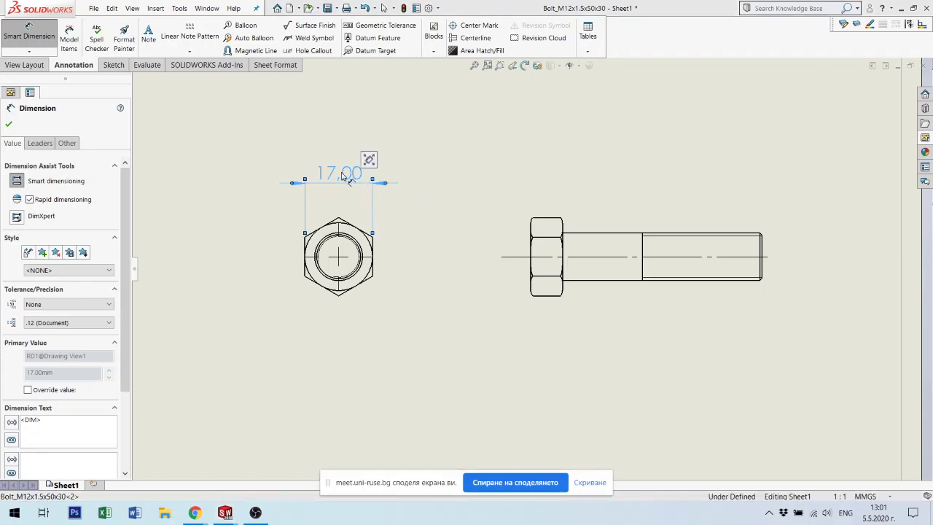
- Set the 17 dimension to no decimal places and remove its S prefix
left_click(342, 175)
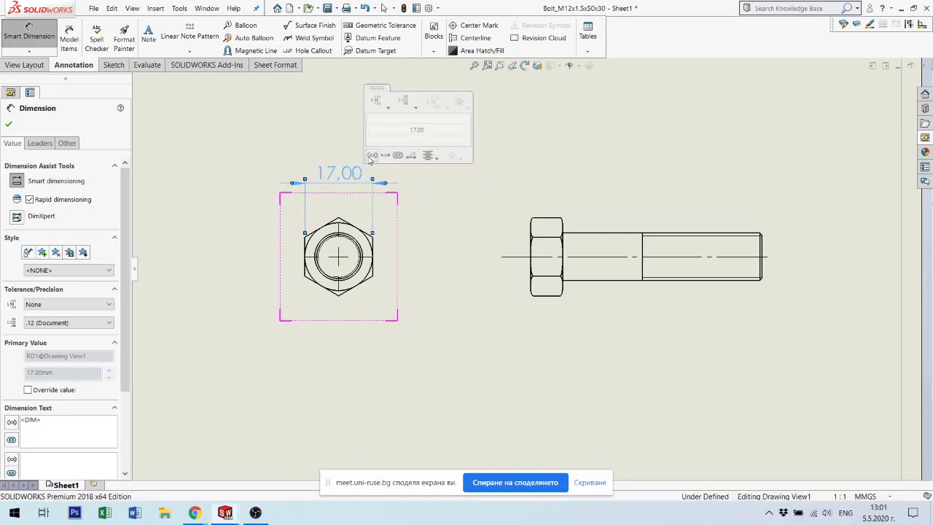
mouse_move(369, 159)
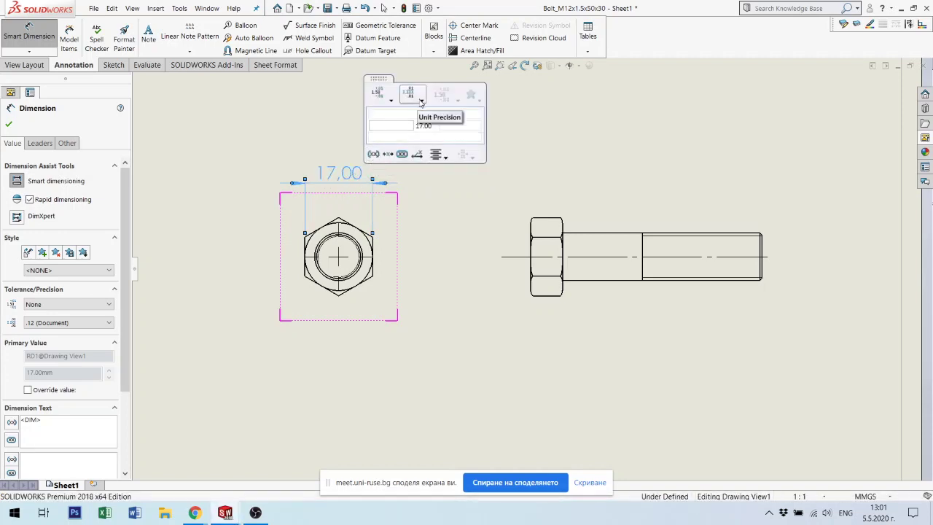
left_click(421, 102)
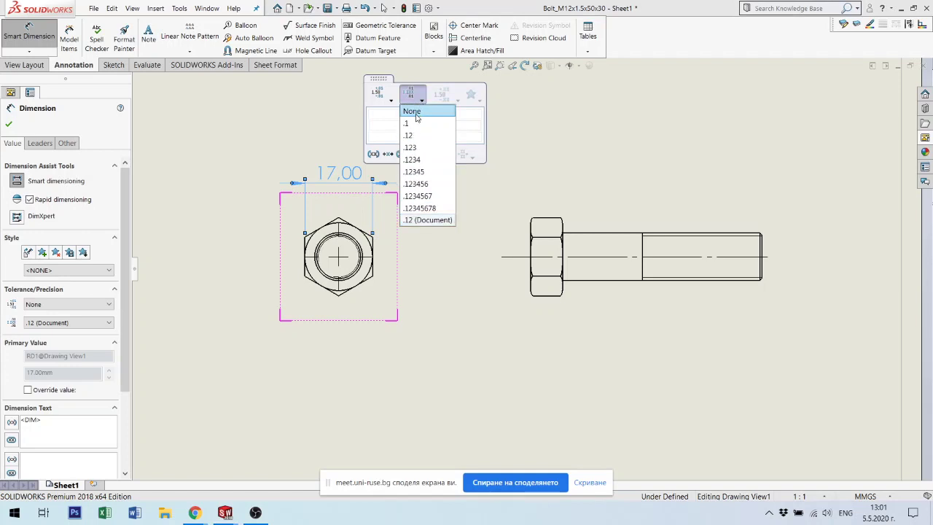
left_click(417, 114)
type("S")
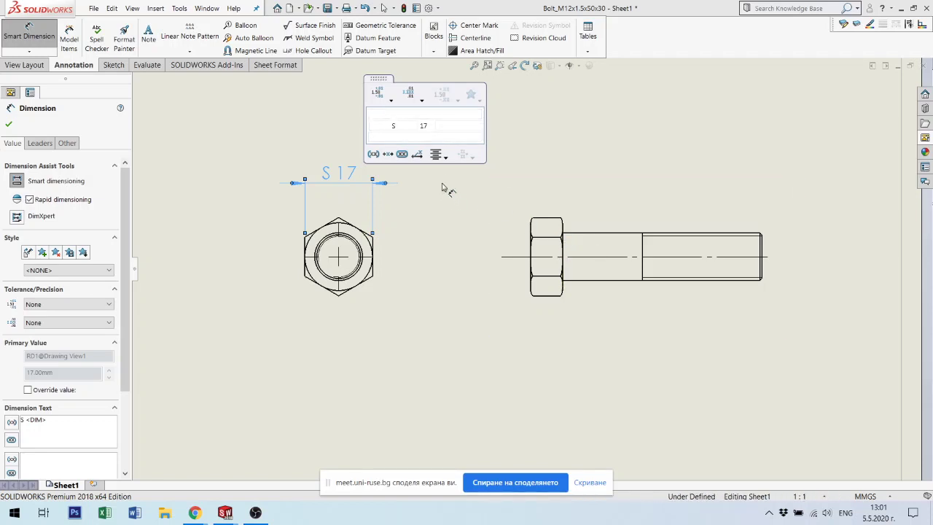
left_click(457, 124)
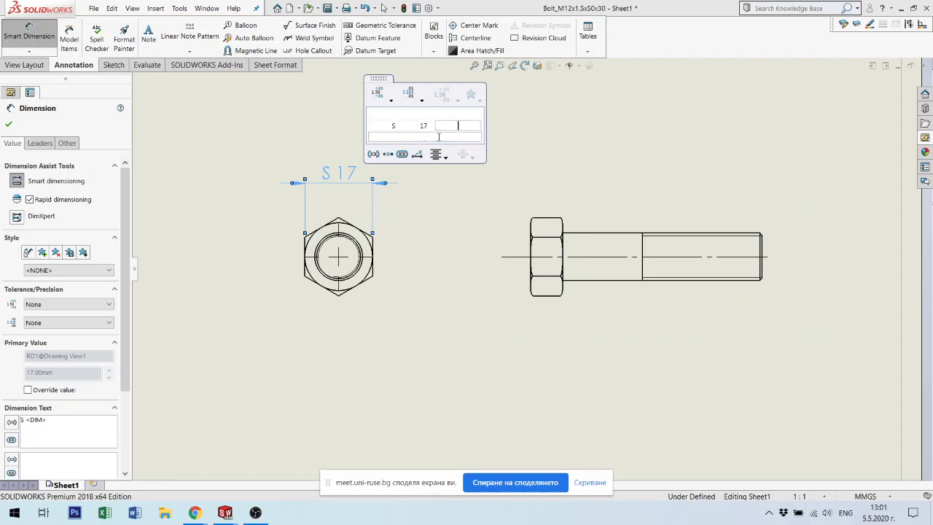
left_click(425, 136)
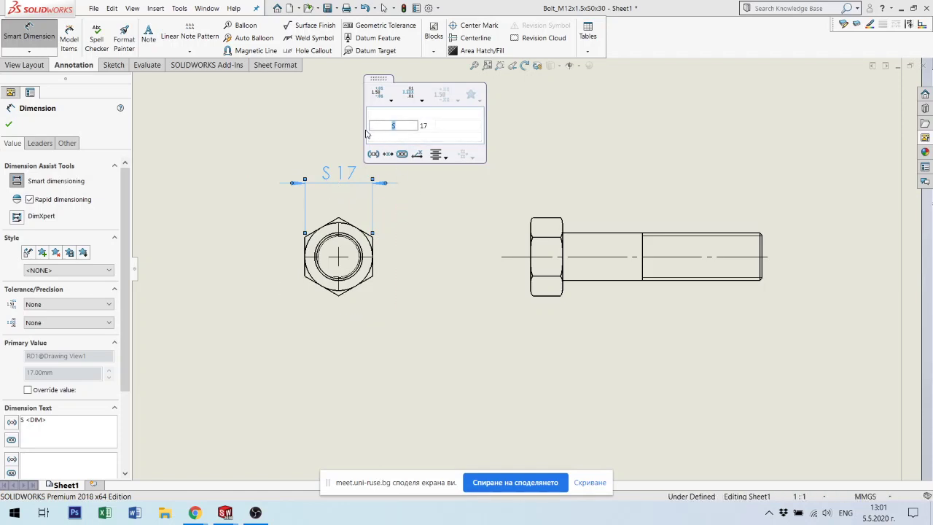
left_click(416, 200)
scroll(417, 219, "down", 2)
scroll(417, 251, "down", 2)
- Cancel the accidental 10,34 circle dimension and fit the sheet in view
scroll(417, 261, "down", 3)
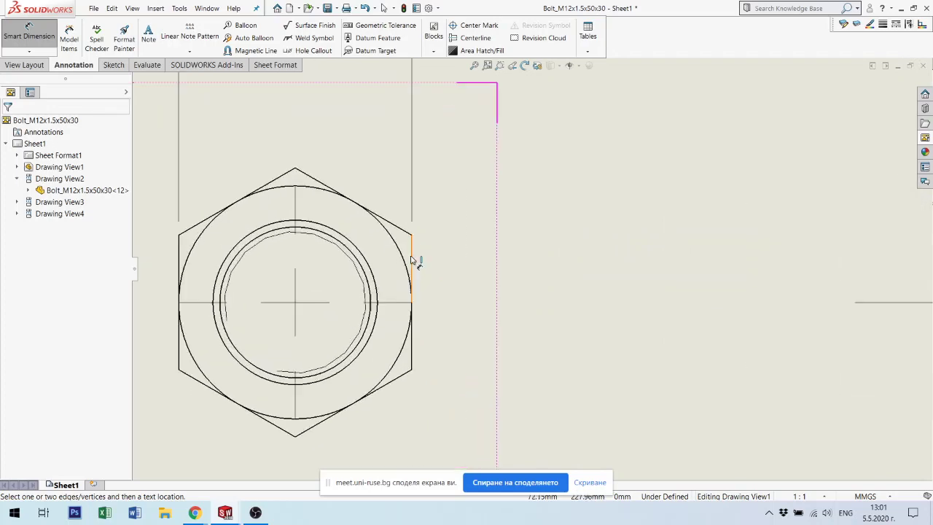
scroll(416, 261, "down", 1)
scroll(427, 308, "up", 3)
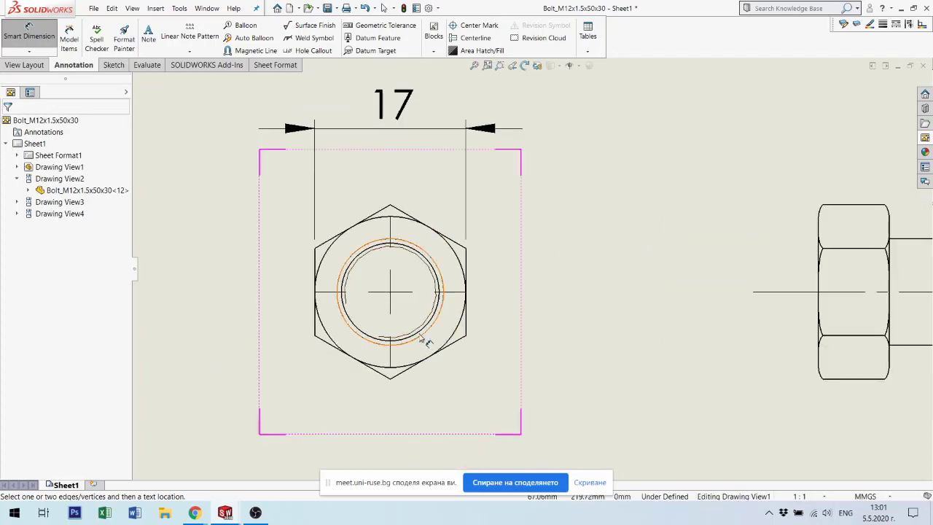
left_click(423, 327)
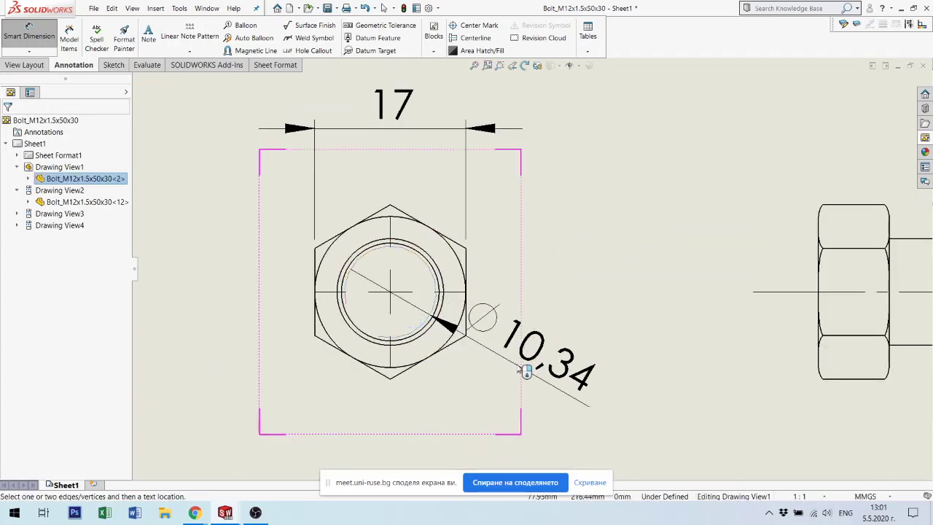
scroll(525, 350, "up", 1)
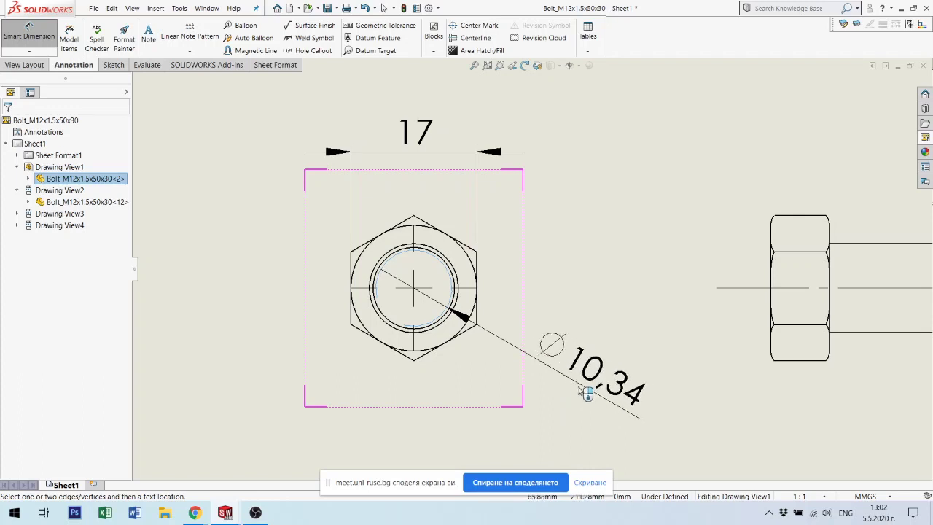
key("Escape")
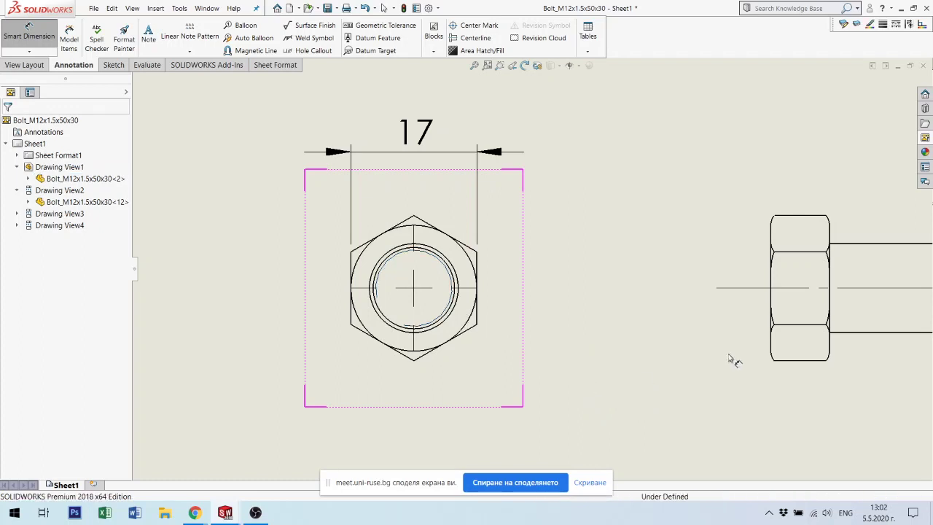
key("z")
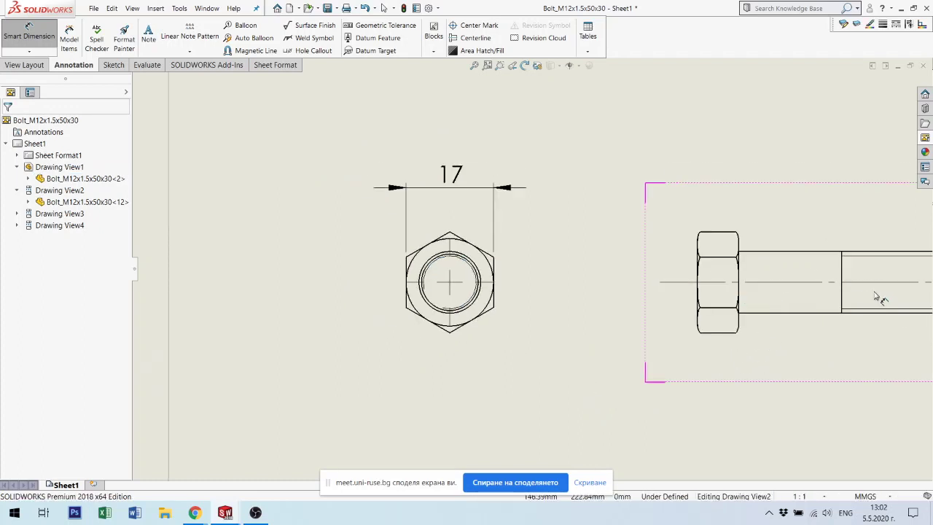
key("f")
- Dimension the outer thread circle down-right of the hex, replacing Ø with M to read M 12,00
scroll(677, 288, "down", 2)
scroll(694, 272, "down", 1)
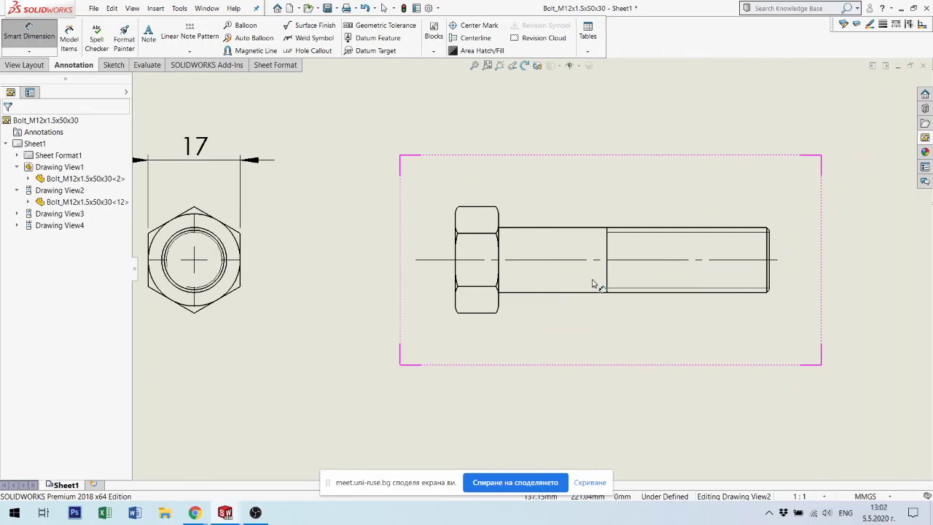
scroll(613, 273, "down", 1)
scroll(656, 234, "down", 1)
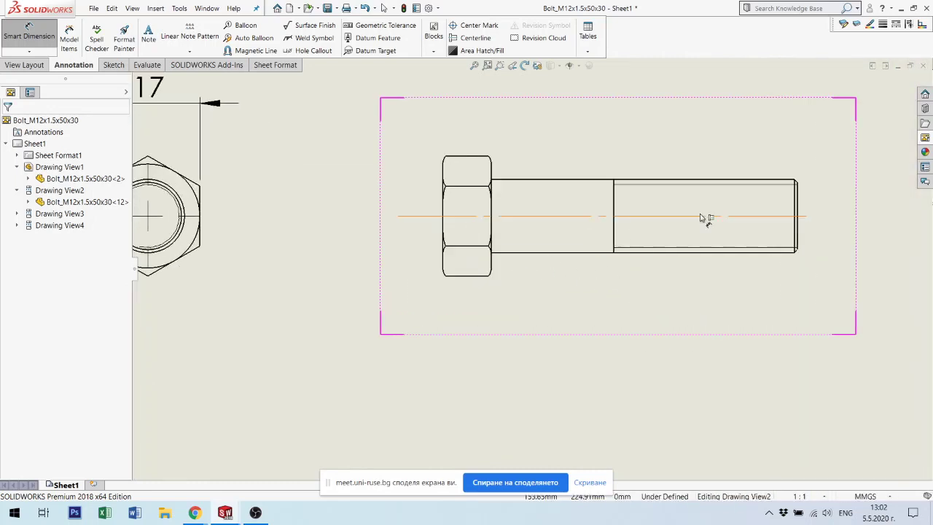
scroll(401, 343, "up", 3)
scroll(397, 307, "down", 1)
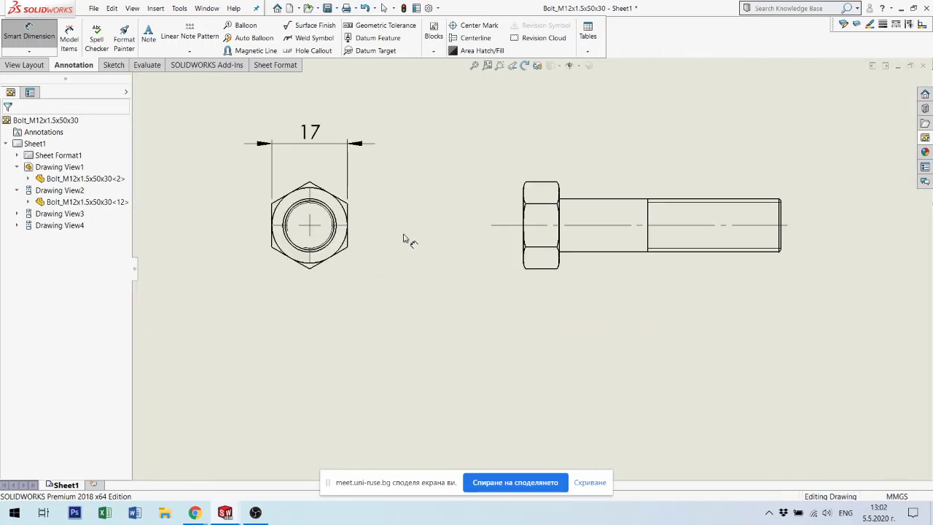
scroll(372, 233, "down", 2)
scroll(342, 212, "down", 2)
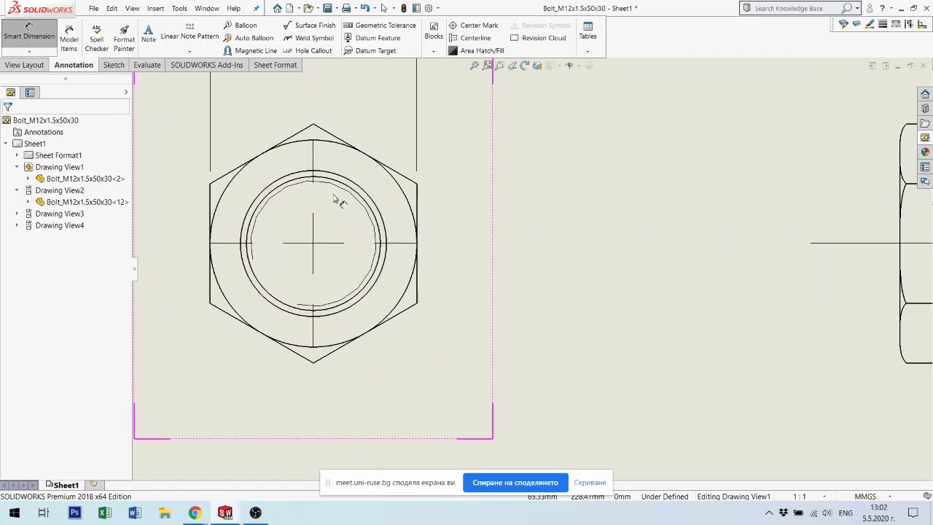
left_click(372, 197)
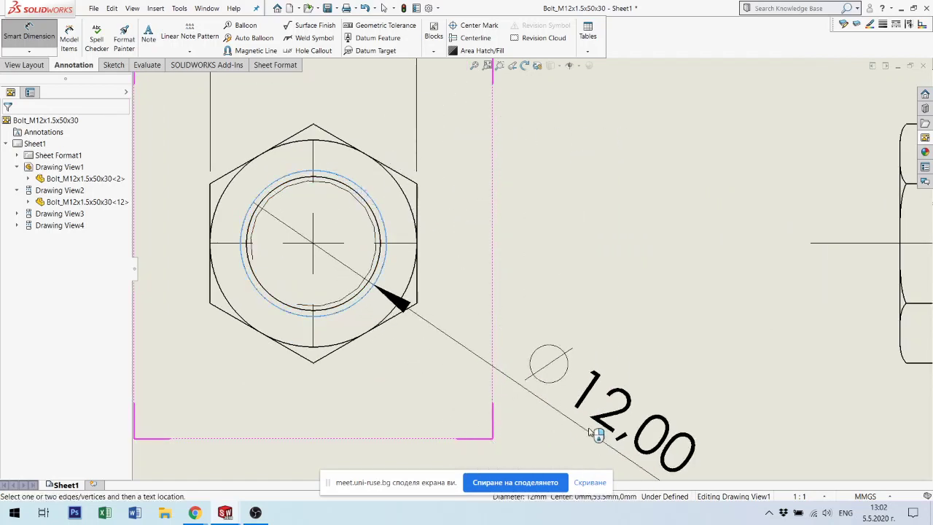
left_click(589, 410)
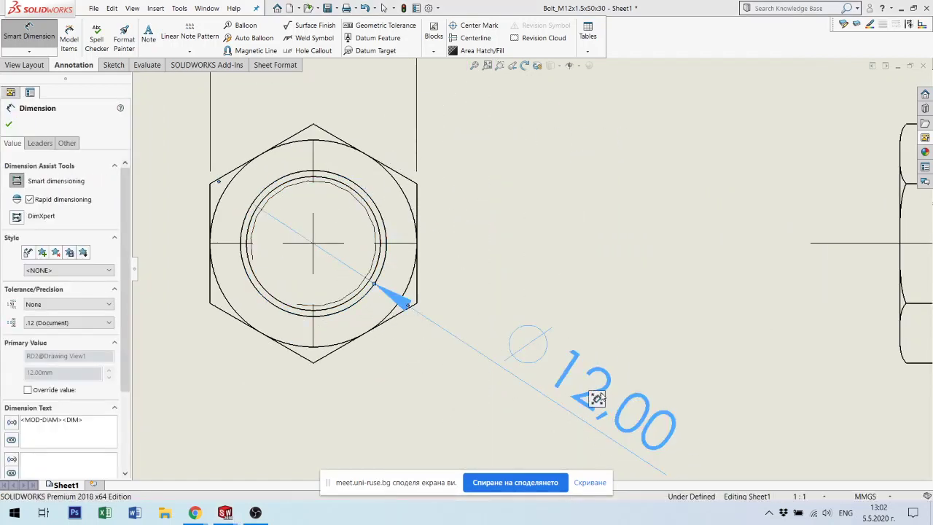
left_click(600, 403)
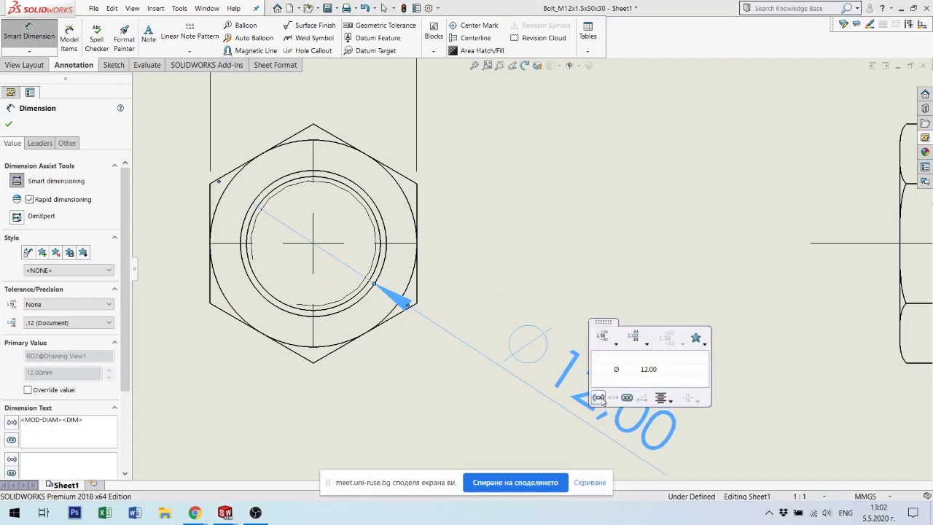
left_click_drag(624, 370, 597, 370)
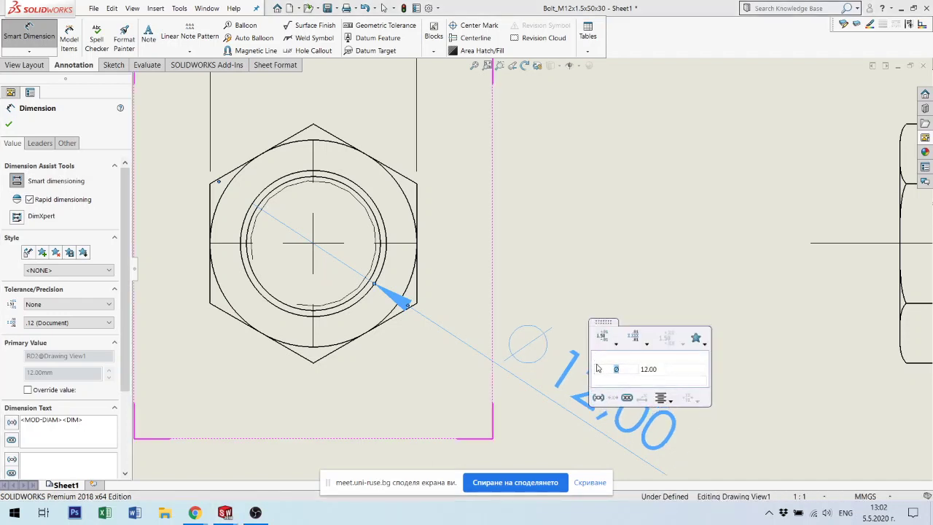
type("M")
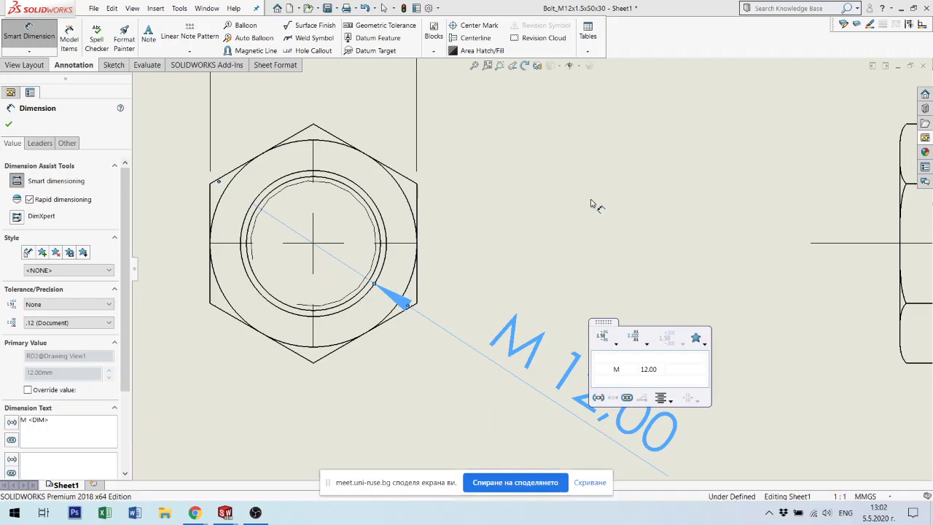
left_click(591, 202)
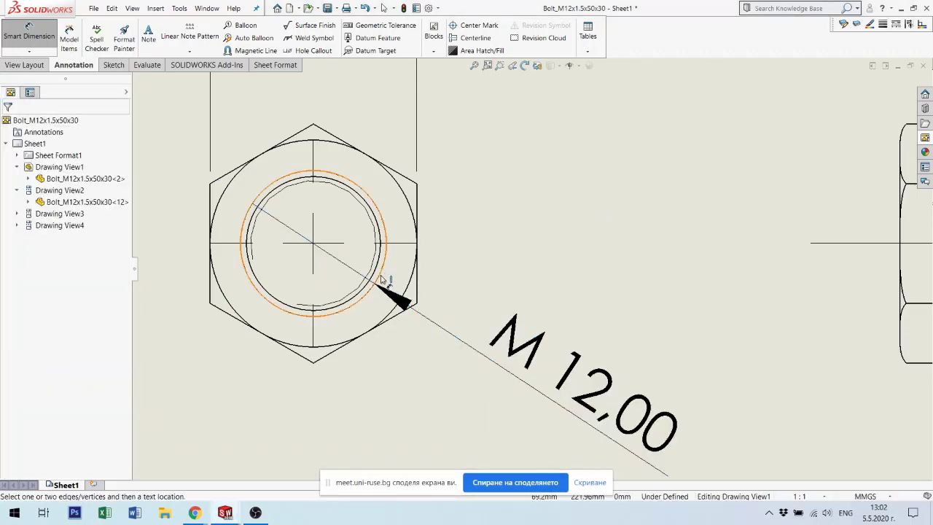
scroll(812, 343, "up", 2)
scroll(832, 299, "up", 3)
- Dimension the shank between its top and bottom edges, placing Ø12,00 right of the thread
scroll(831, 299, "down", 2)
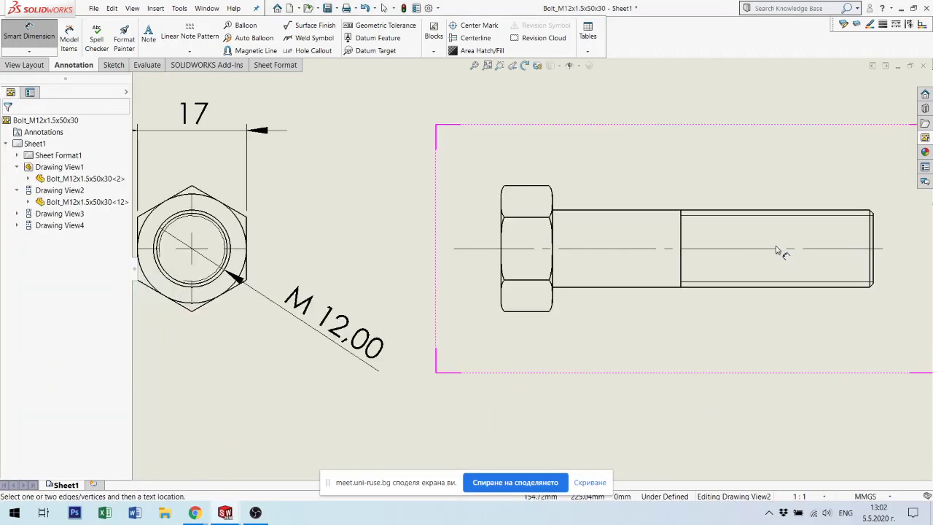
scroll(776, 252, "down", 2)
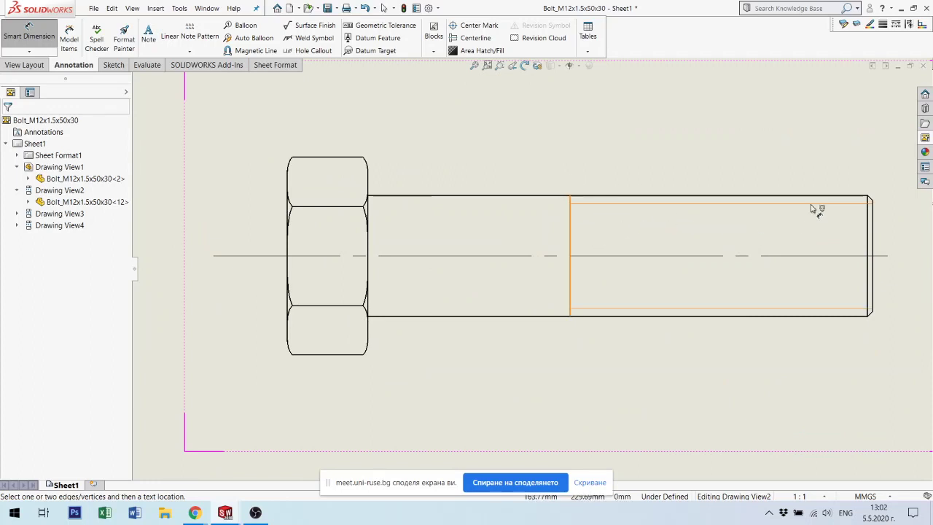
scroll(839, 322, "up", 3)
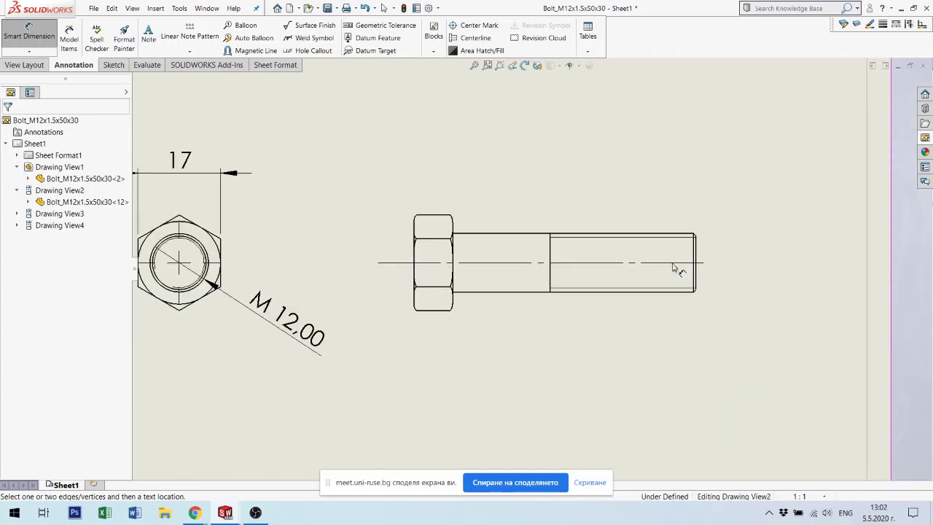
scroll(651, 286, "down", 1)
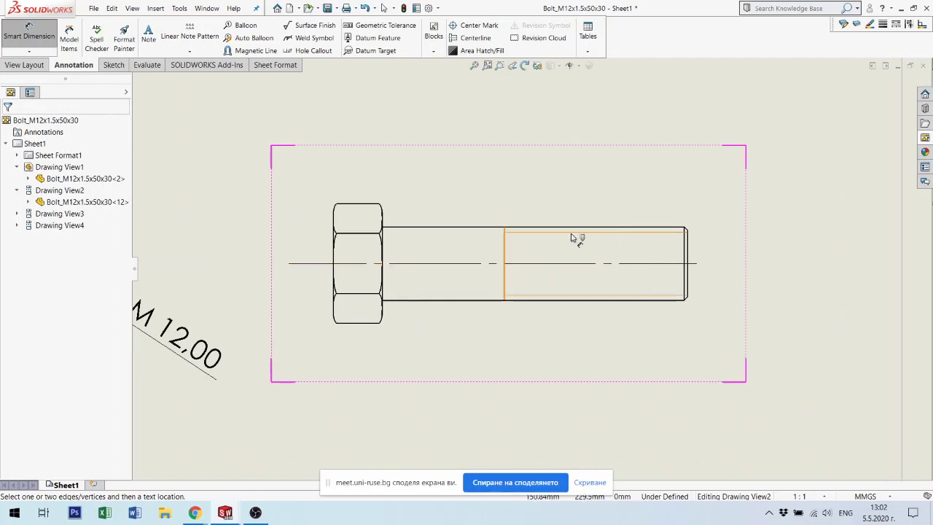
left_click(613, 231)
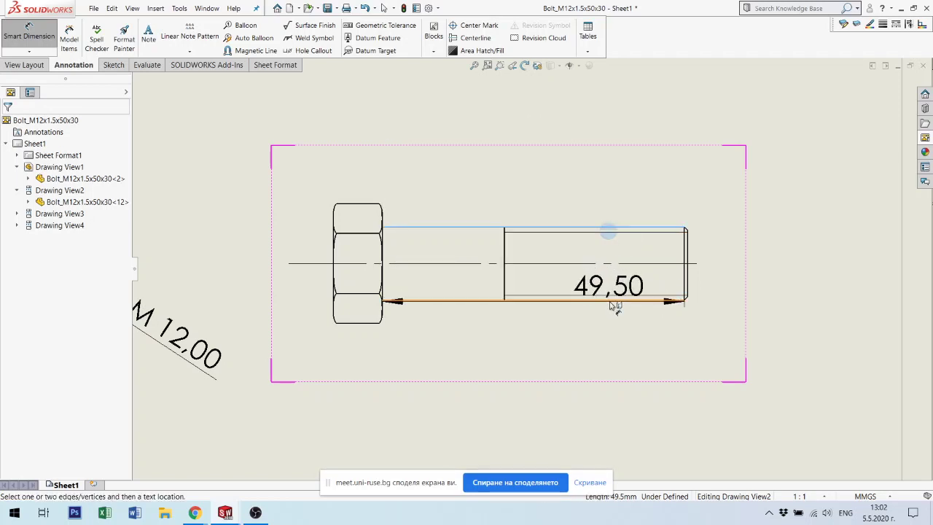
left_click(618, 301)
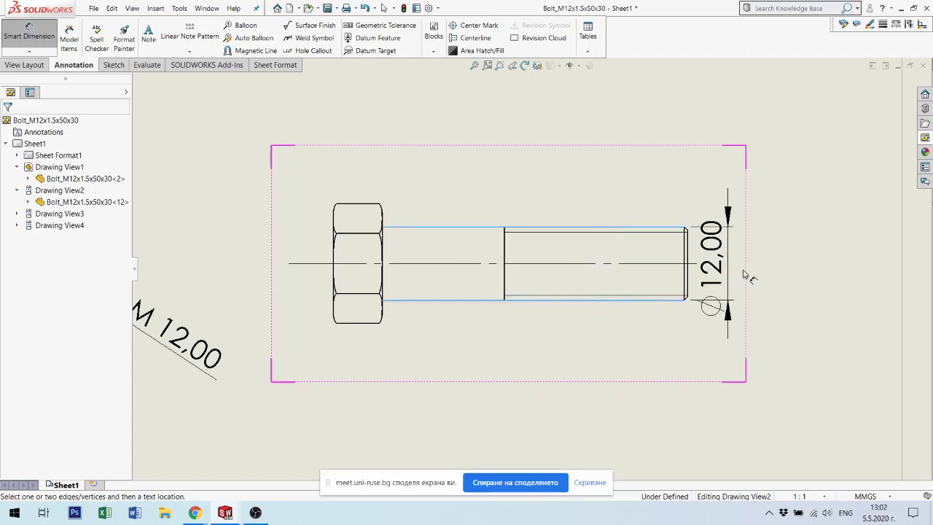
left_click(785, 277)
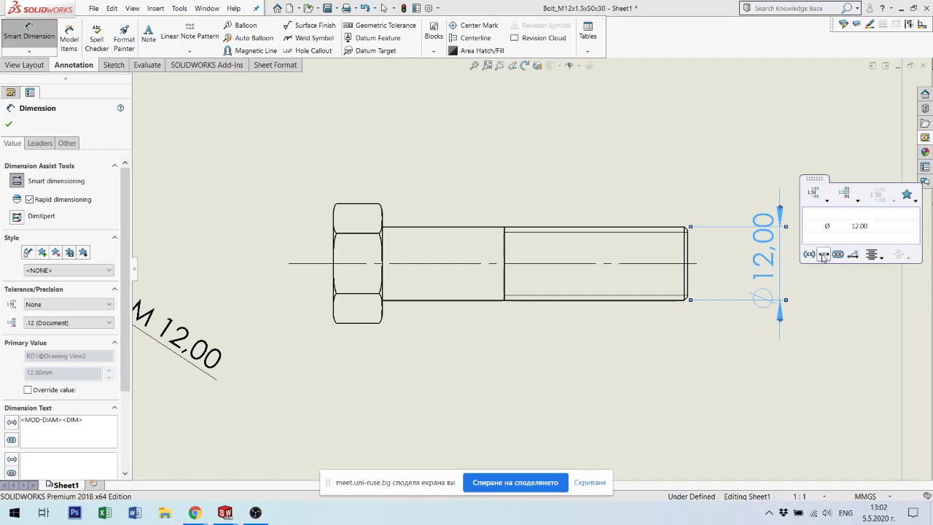
- Set the shank dimension to no decimals and replace Ø with M so it reads M 12
left_click(811, 256)
left_click(811, 257)
left_click(854, 199)
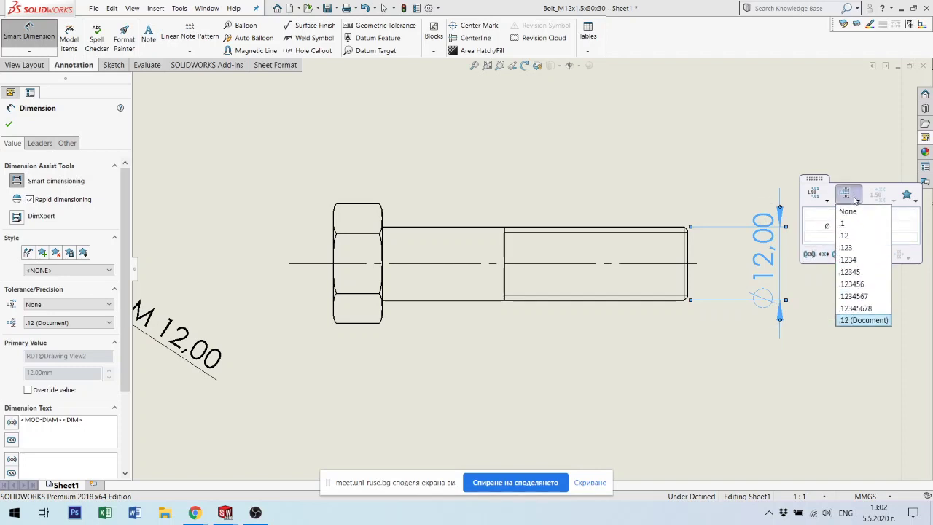
left_click(845, 210)
left_click_drag(839, 227, 820, 222)
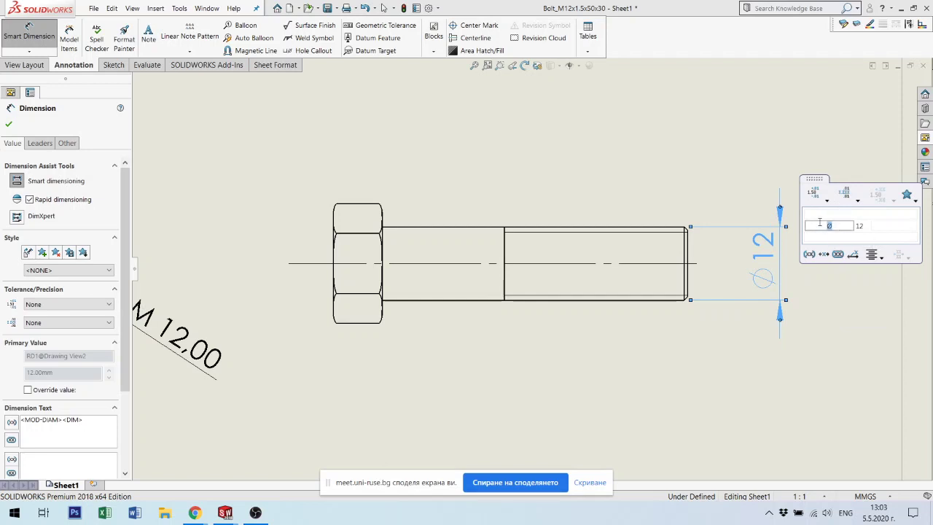
type("M")
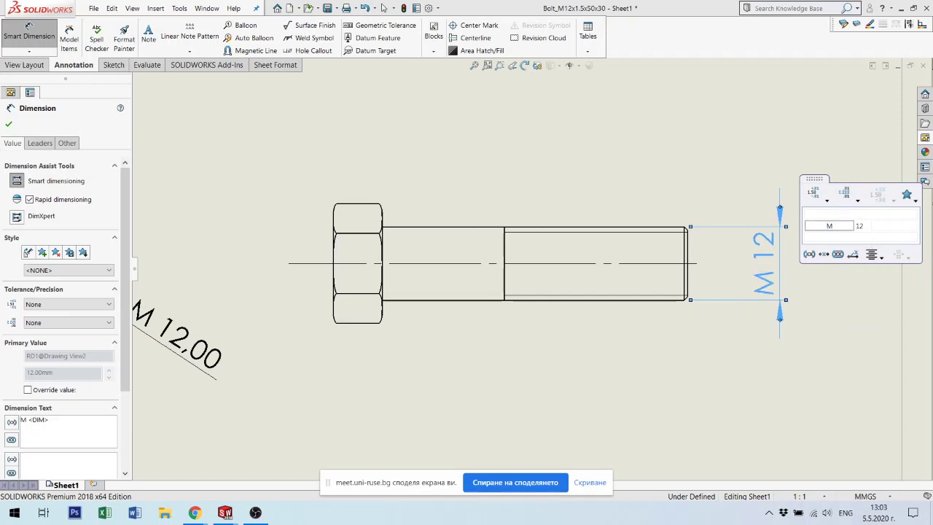
left_click(673, 364)
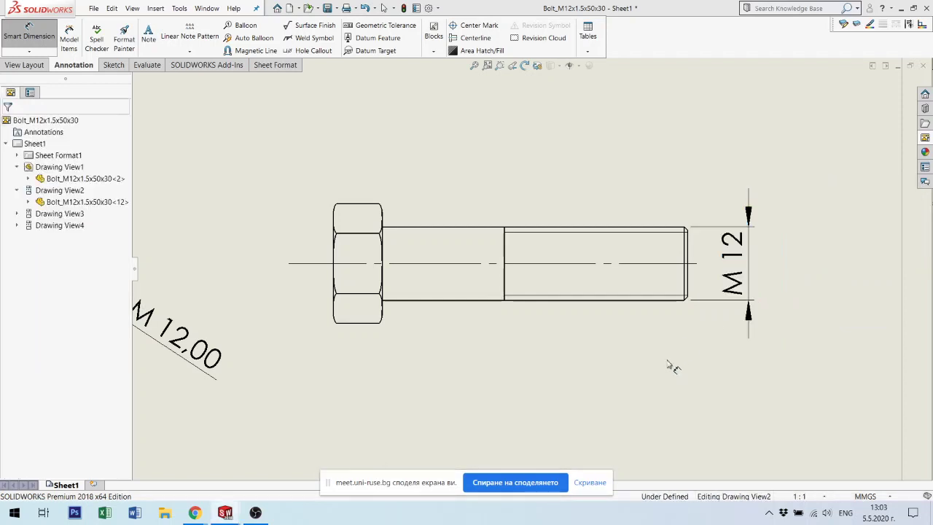
- Add the 30,00 thread length and 50,00 shank length dimensions above the bolt
left_click(507, 250)
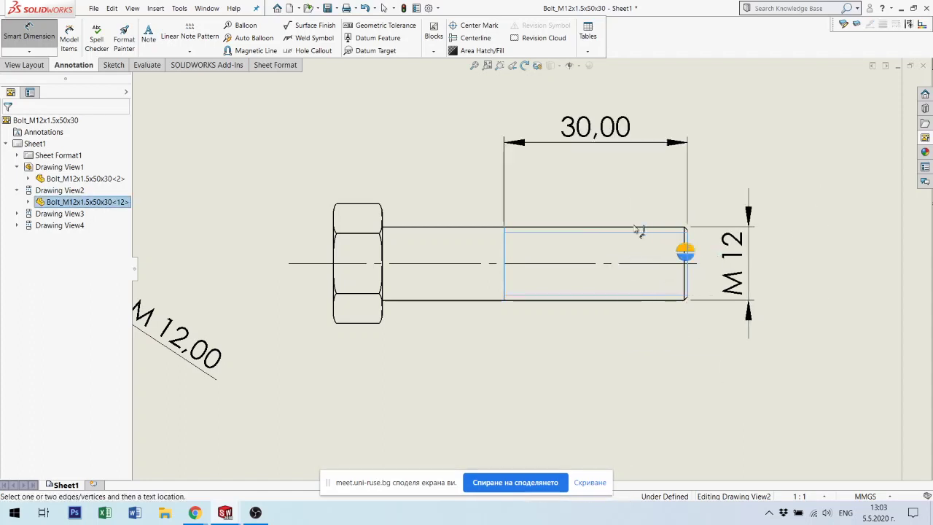
left_click(589, 196)
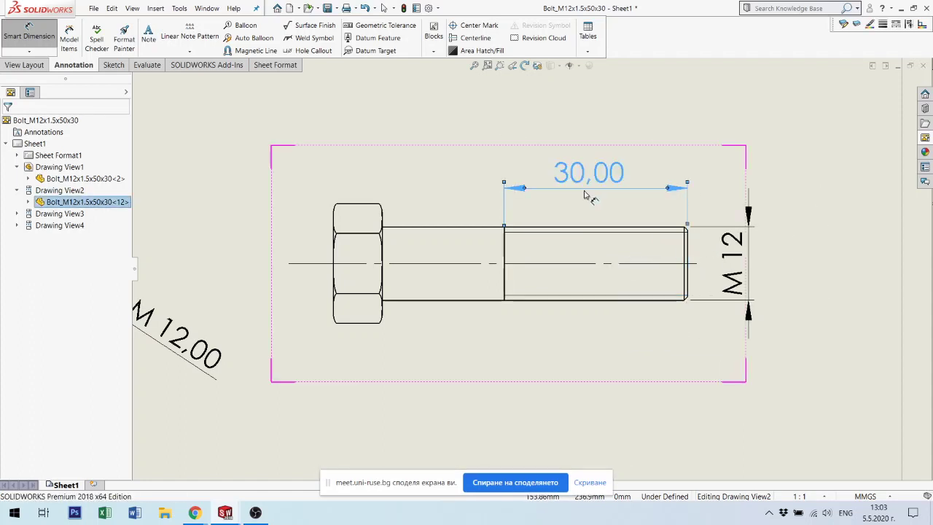
left_click(383, 238)
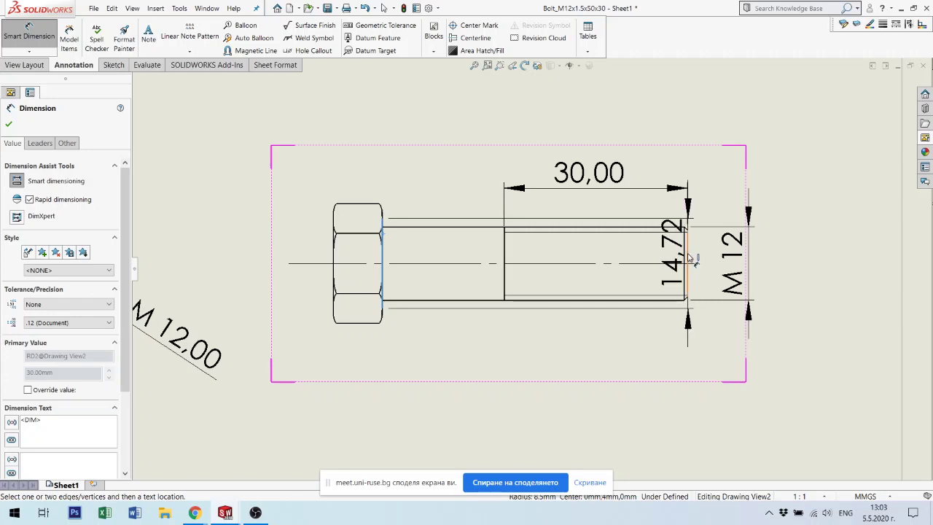
left_click(687, 256)
left_click(548, 152)
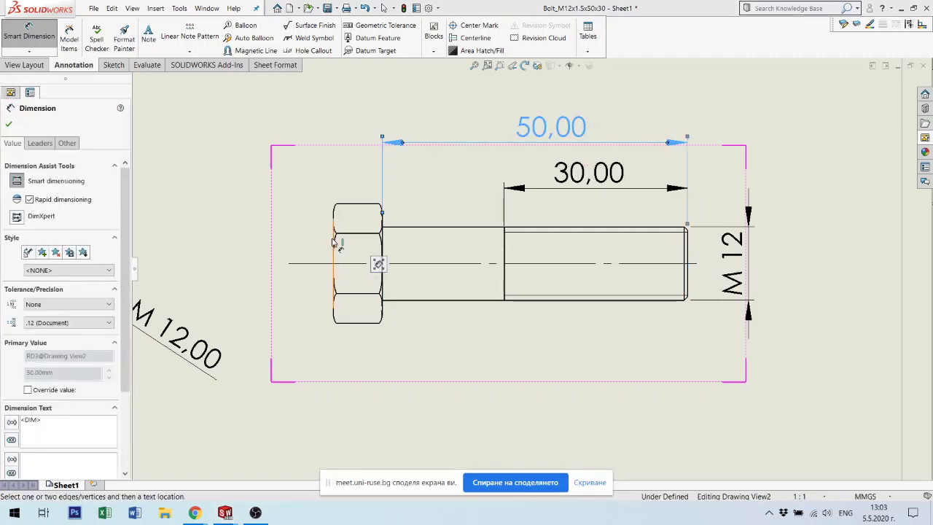
- Delete the stray 14,72 dimension and add the 58,00 overall length above the bolt
left_click(335, 243)
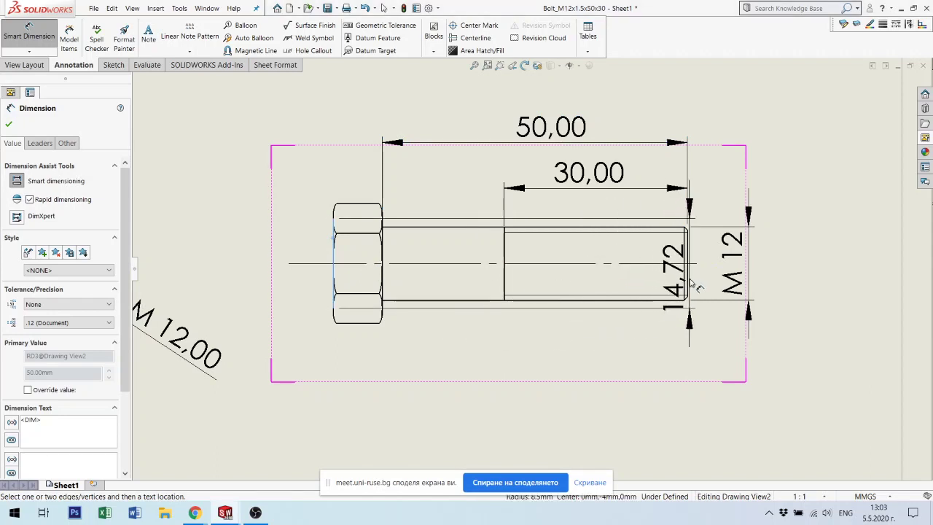
left_click(693, 286)
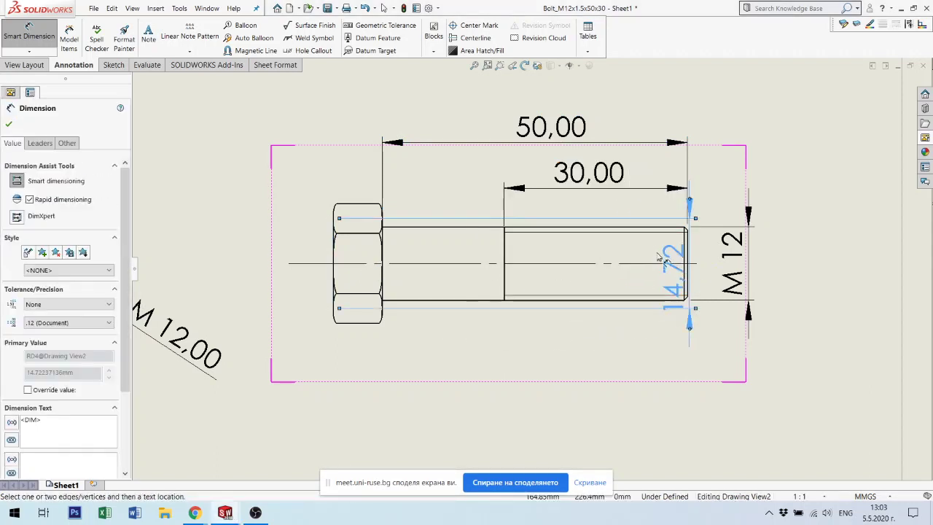
key("Delete")
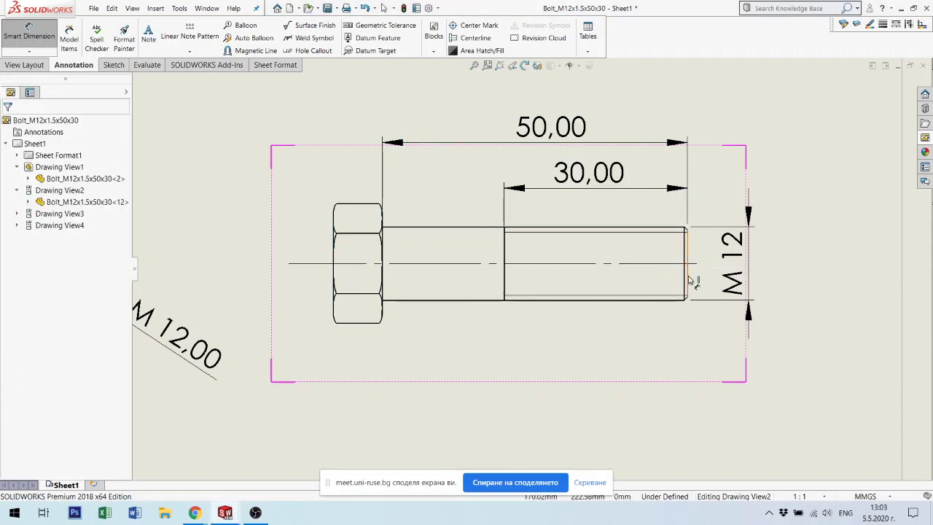
left_click(688, 279)
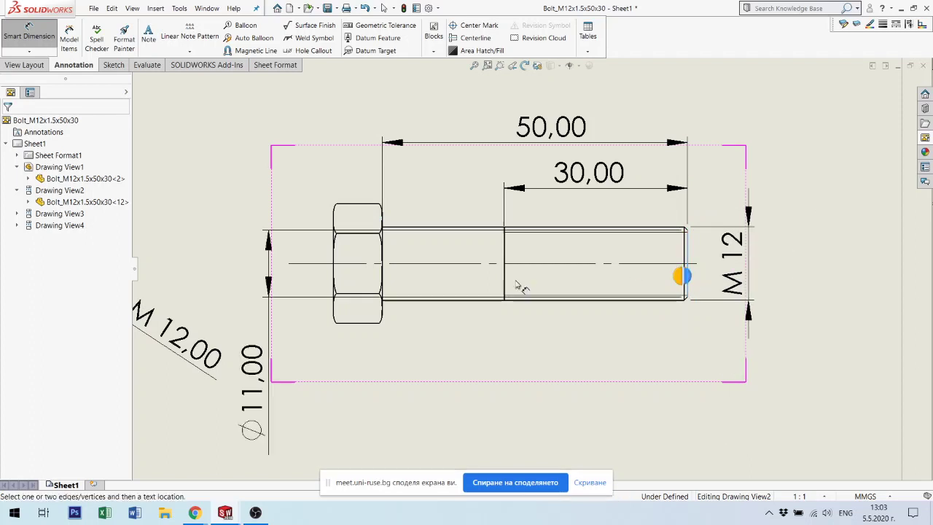
left_click(340, 298)
scroll(474, 153, "down", 1)
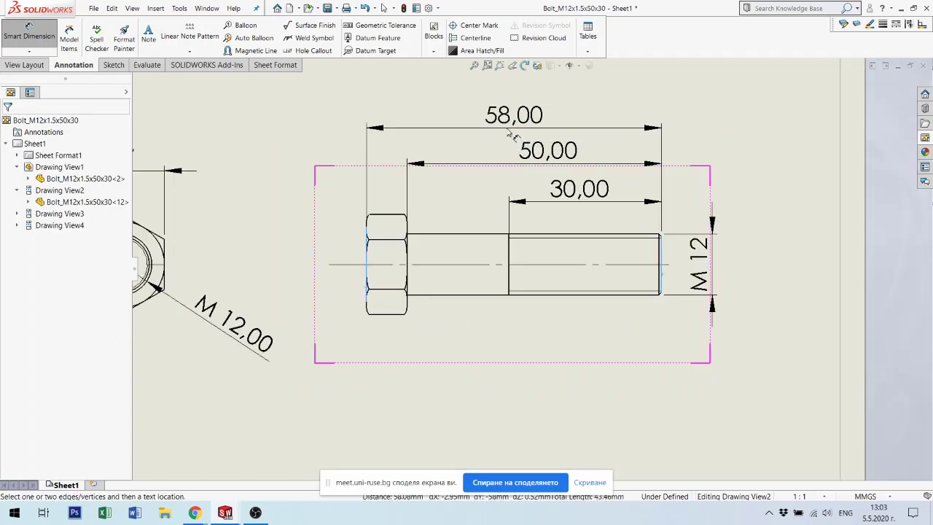
left_click(494, 131)
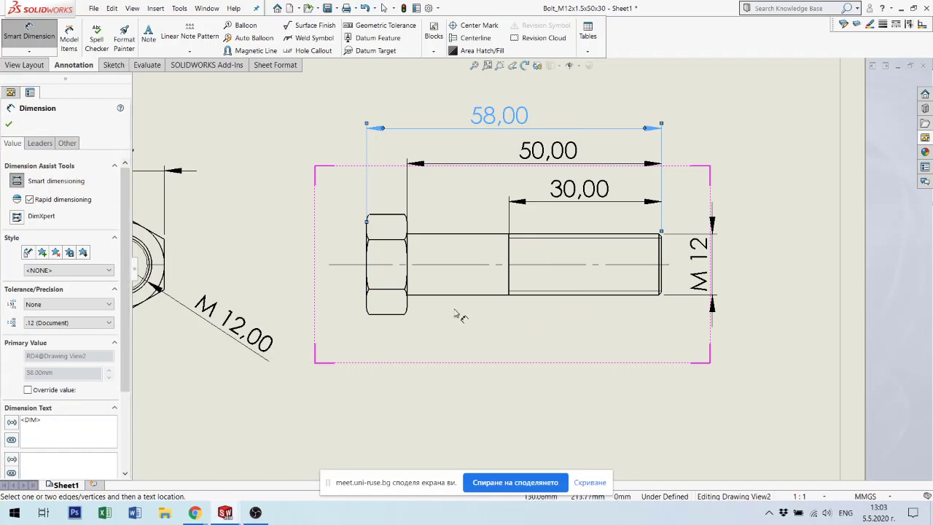
scroll(380, 310, "up", 3)
scroll(408, 295, "down", 2)
scroll(424, 292, "down", 1)
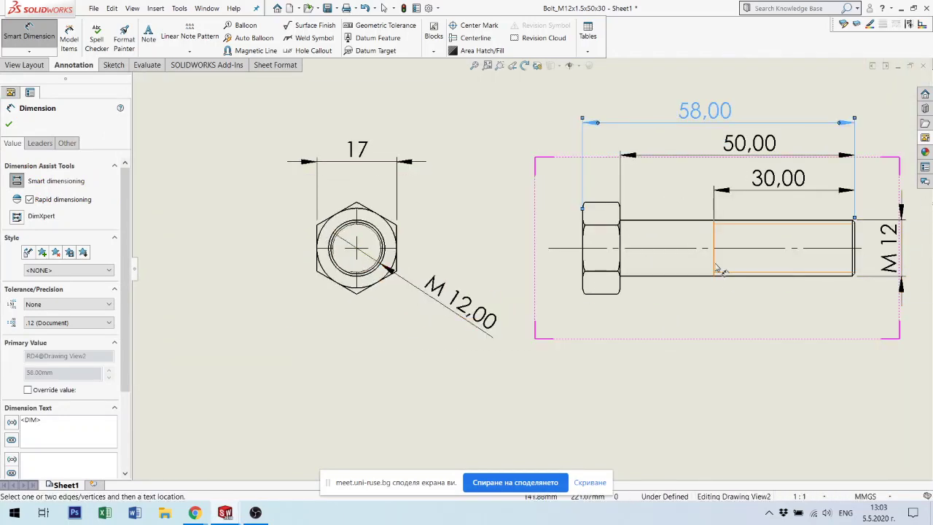
- Add a Ø12,00 shank diameter below the bolt, then end dimensioning and select the side view
left_click(680, 220)
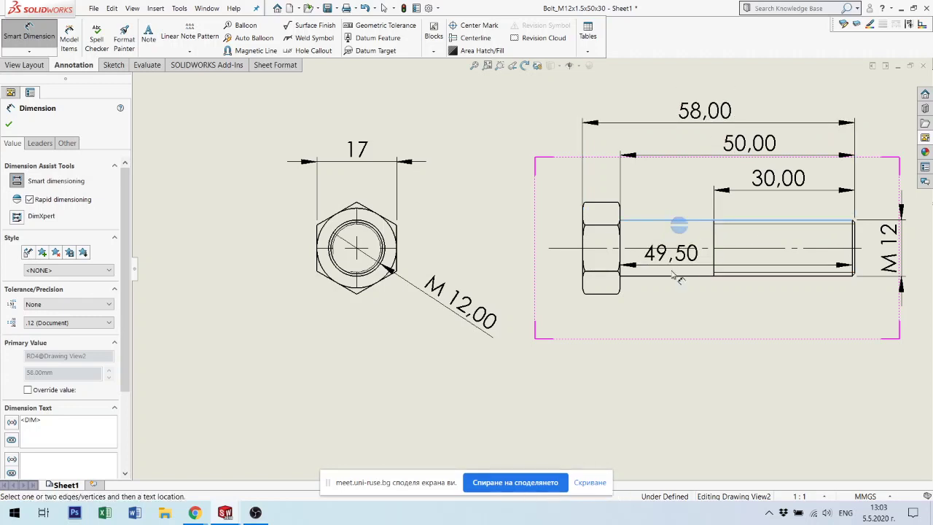
left_click(675, 278)
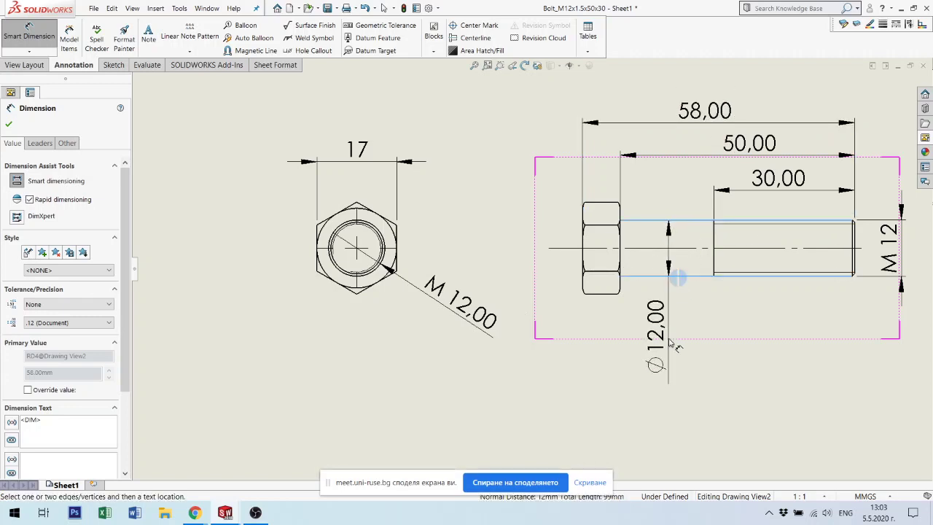
left_click(665, 368)
scroll(448, 357, "up", 2)
scroll(474, 394, "up", 3)
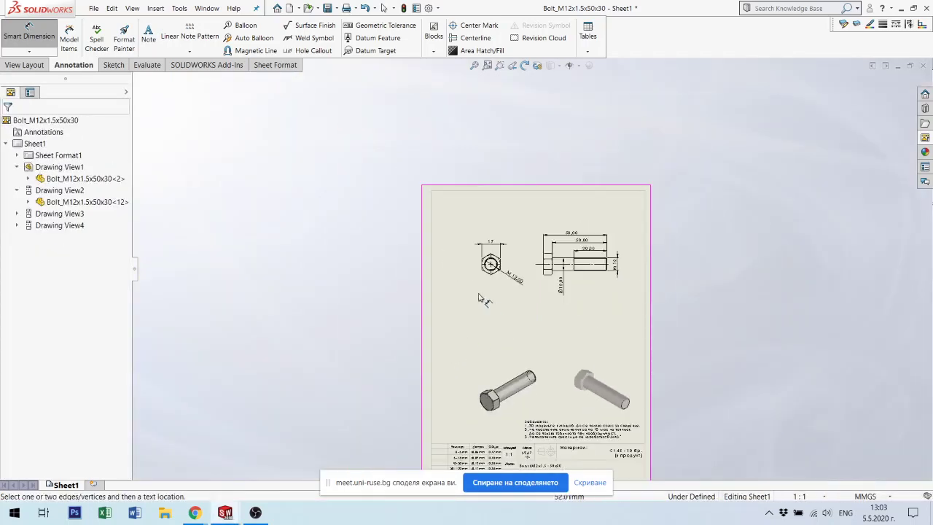
scroll(503, 307, "down", 3)
scroll(493, 155, "down", 1)
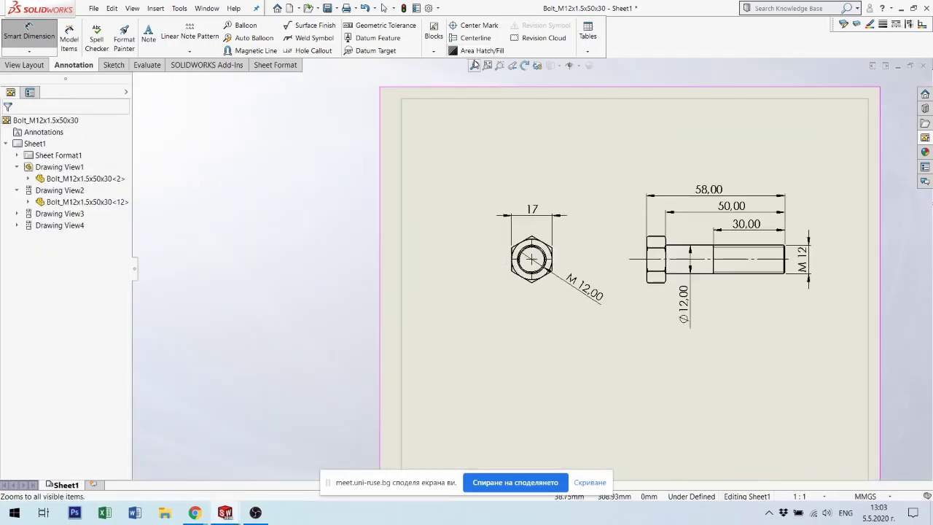
left_click(474, 65)
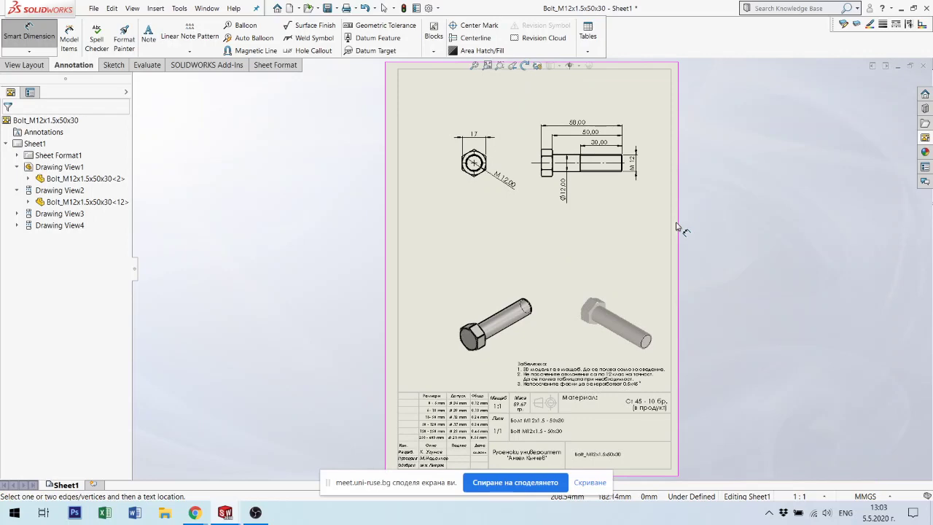
key("Escape")
scroll(598, 212, "down", 2)
scroll(583, 198, "down", 2)
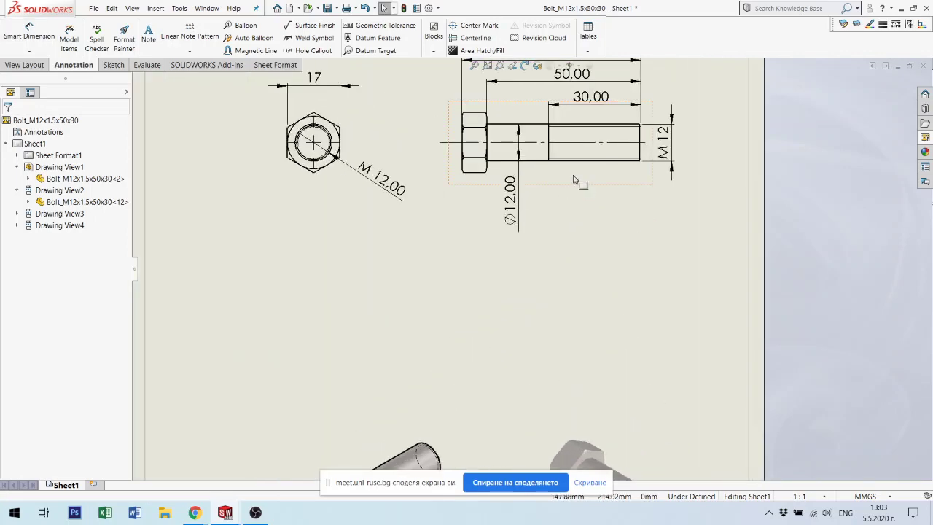
left_click(587, 218)
scroll(571, 212, "up", 3)
scroll(566, 213, "down", 2)
scroll(525, 212, "down", 3)
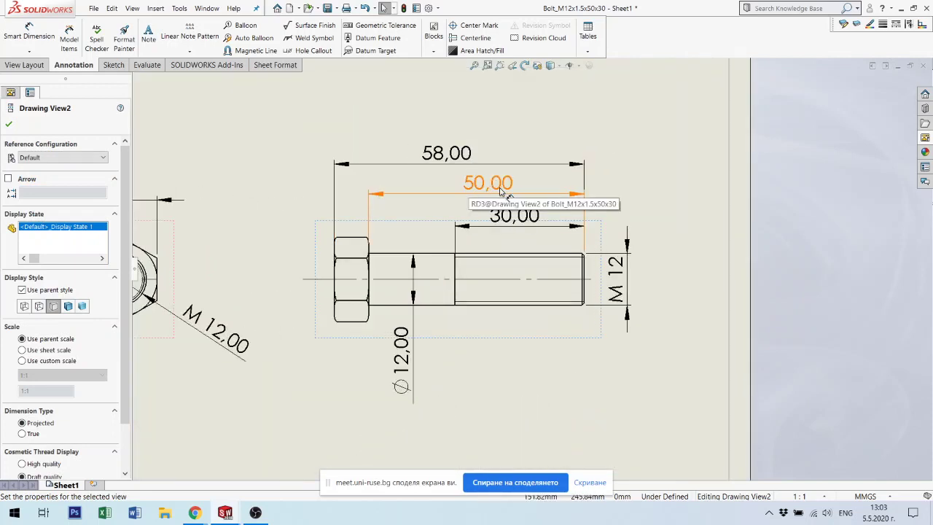
- Shift the 50,00 dimension text left and change its tolerance type from Basic to Bilateral
left_click_drag(505, 188, 461, 195)
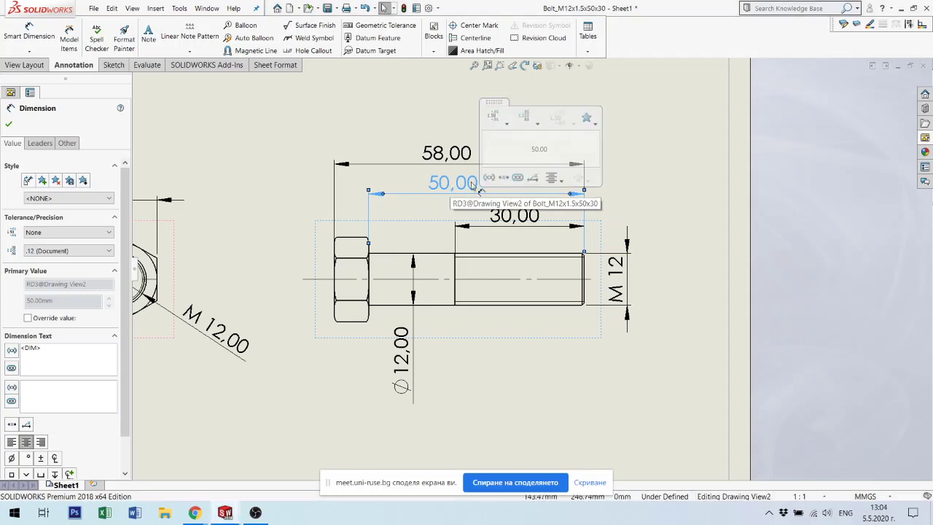
left_click(508, 127)
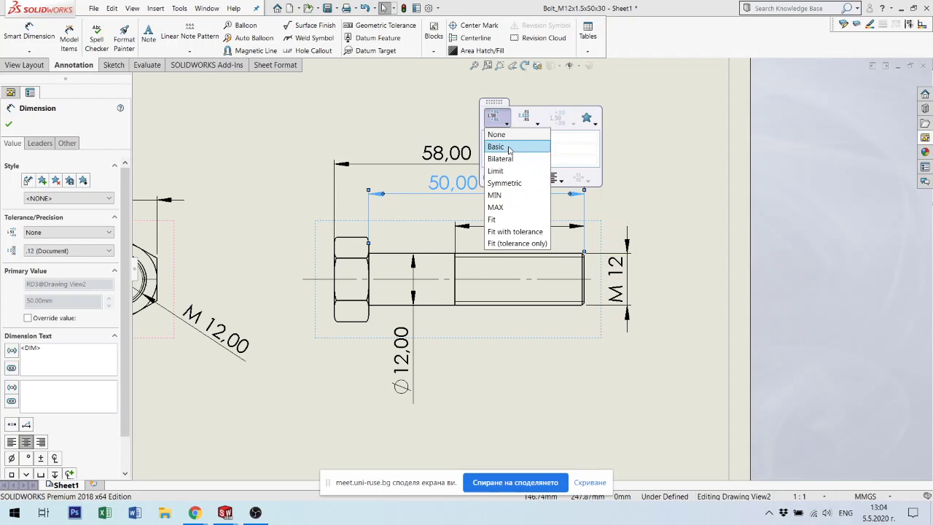
left_click(509, 147)
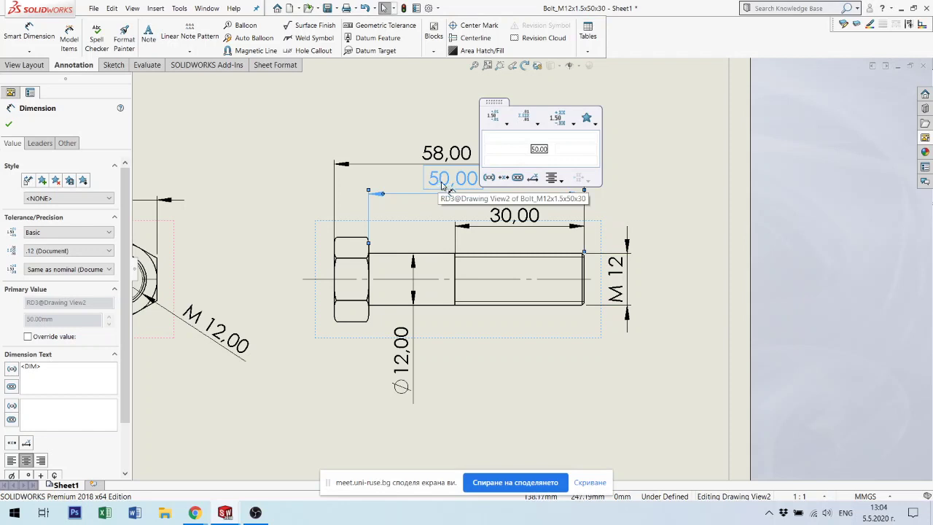
left_click(508, 124)
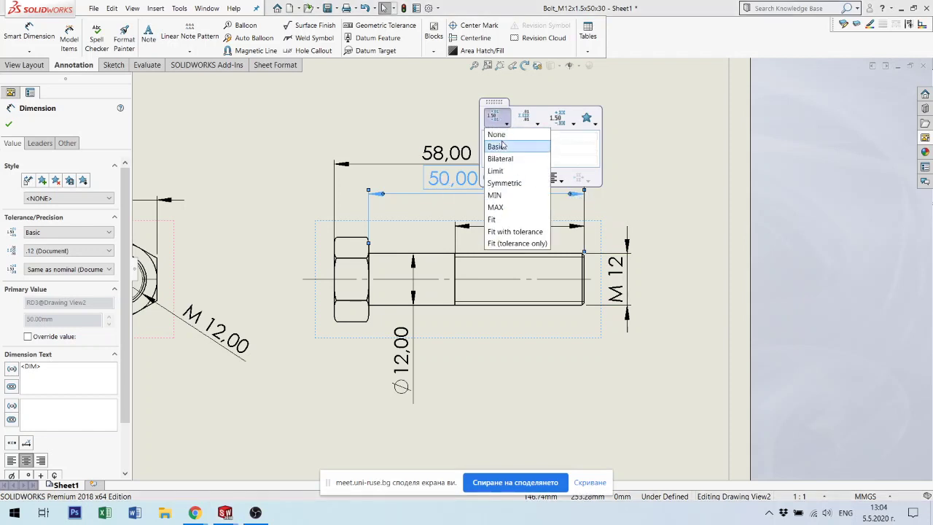
left_click(505, 160)
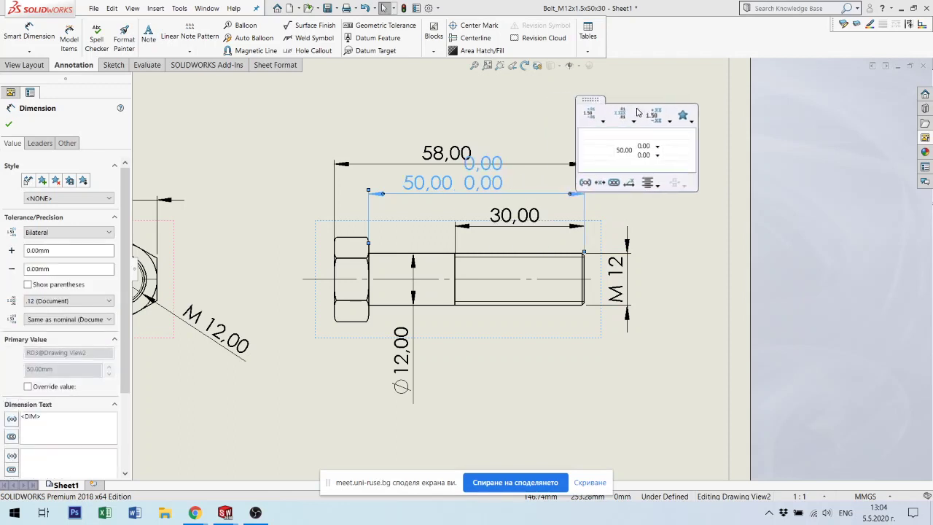
- Select the 50,00 dimension and enter its upper and lower bilateral tolerance values
left_click(444, 142)
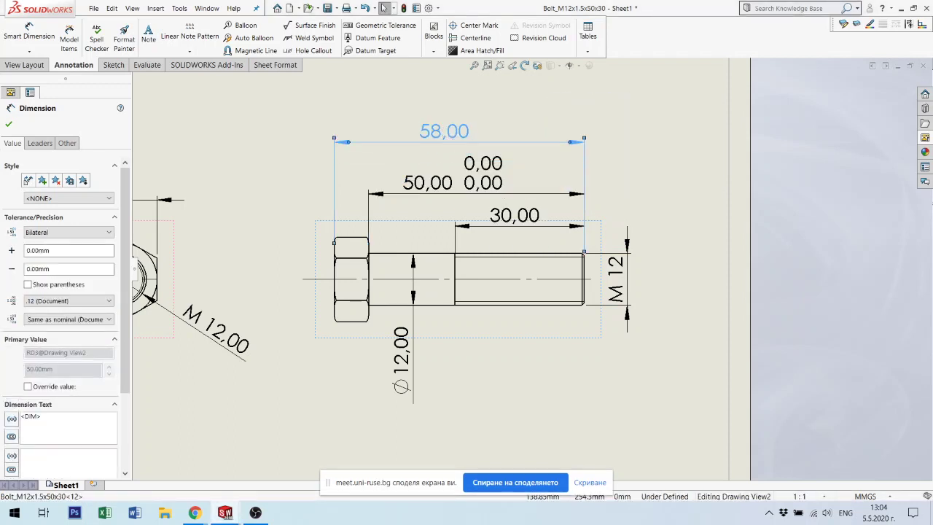
left_click(492, 165)
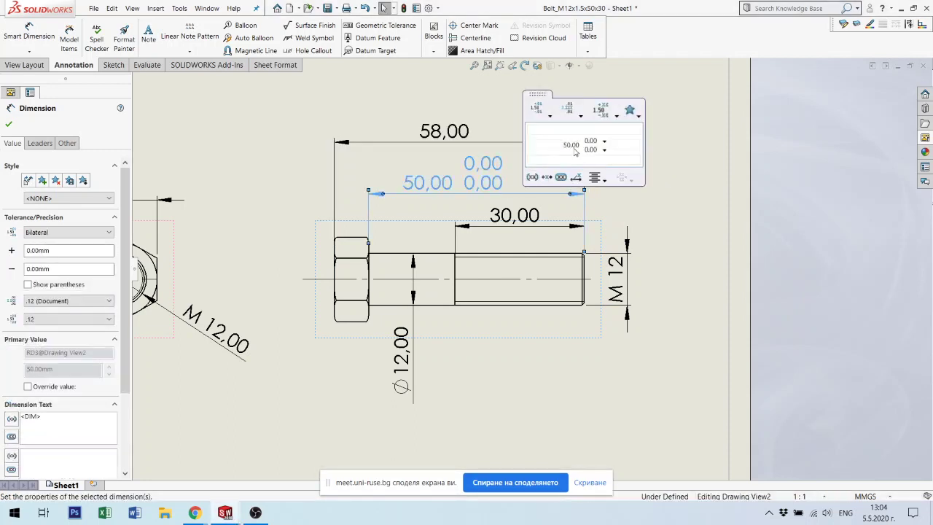
mouse_move(592, 141)
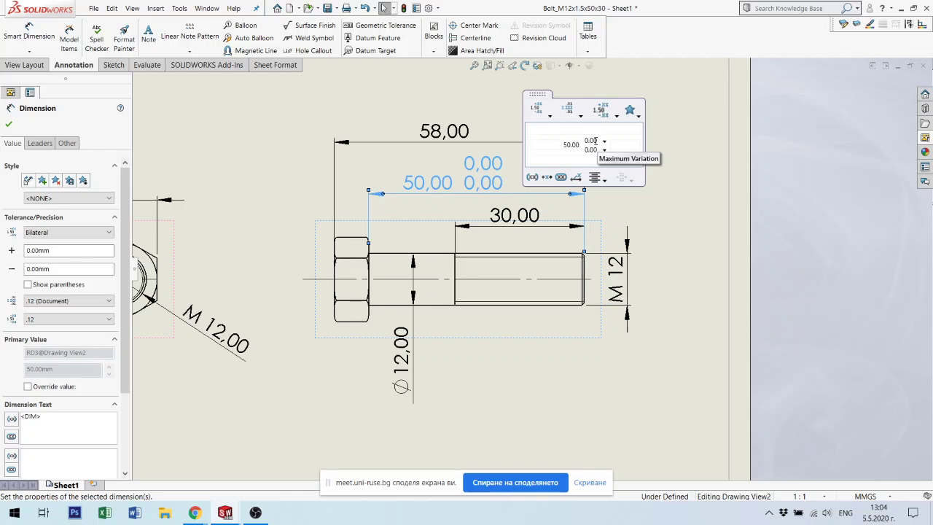
double_click(595, 141)
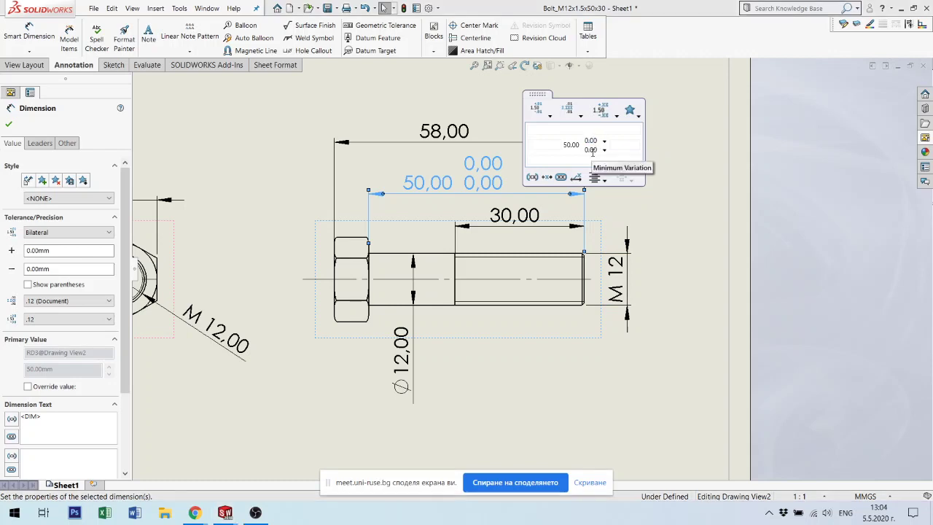
type("0.05")
double_click(591, 149)
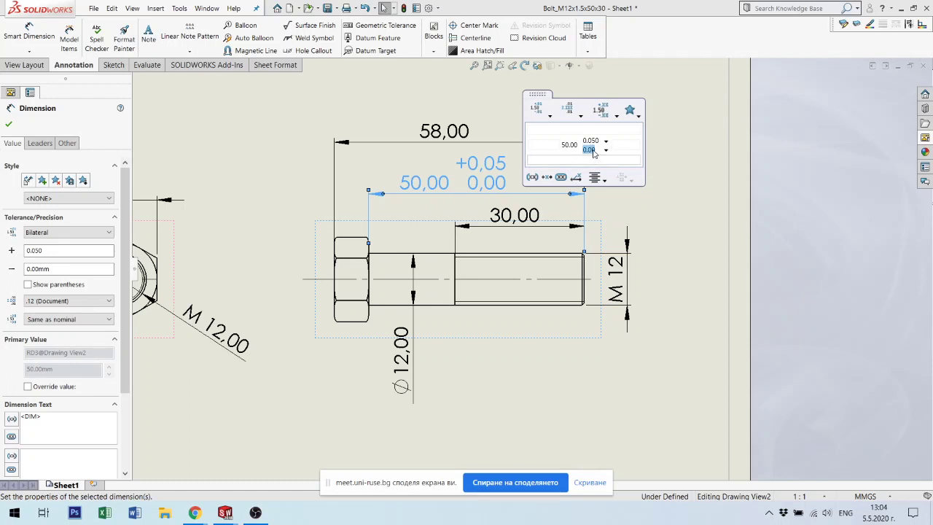
type("0.01")
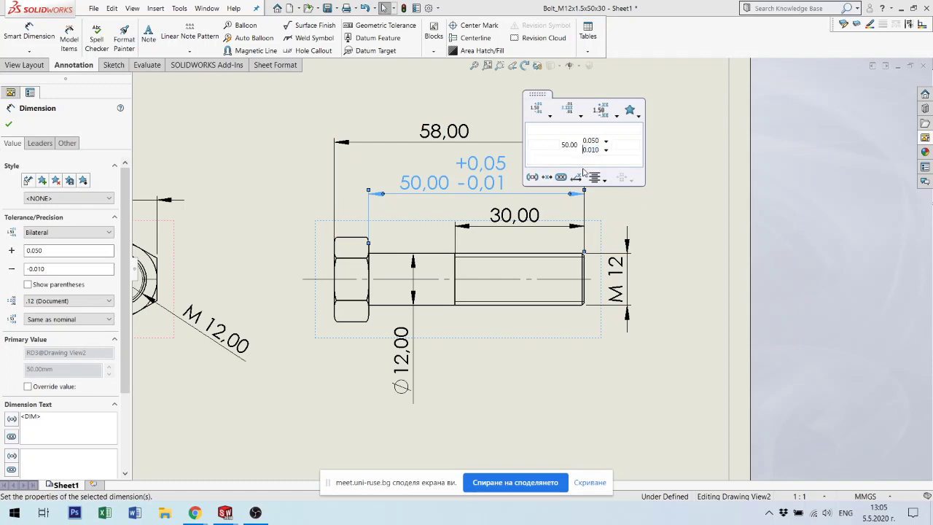
type("+")
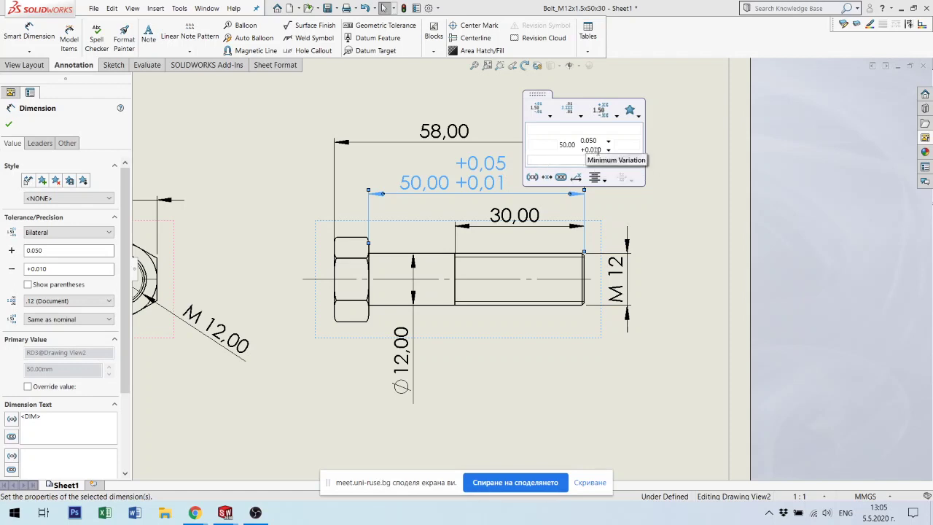
key("BackSpace")
type("0")
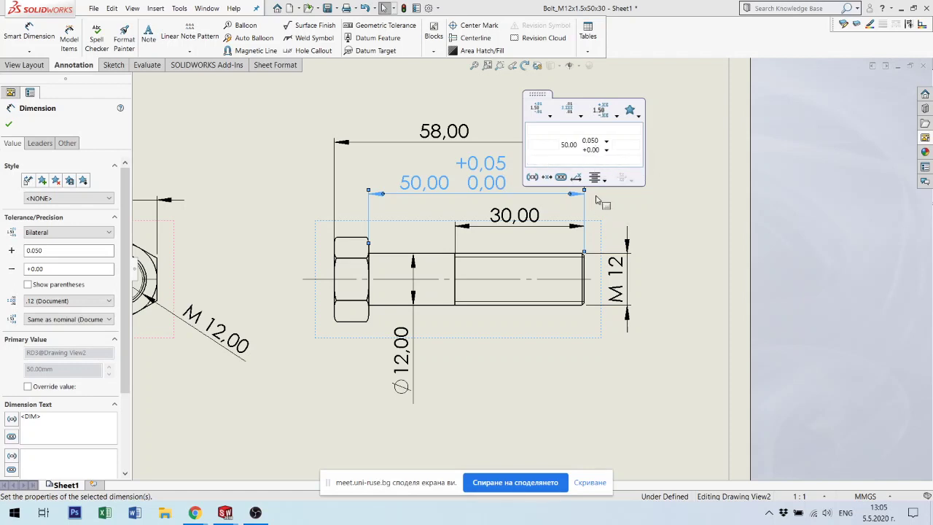
left_click(658, 229)
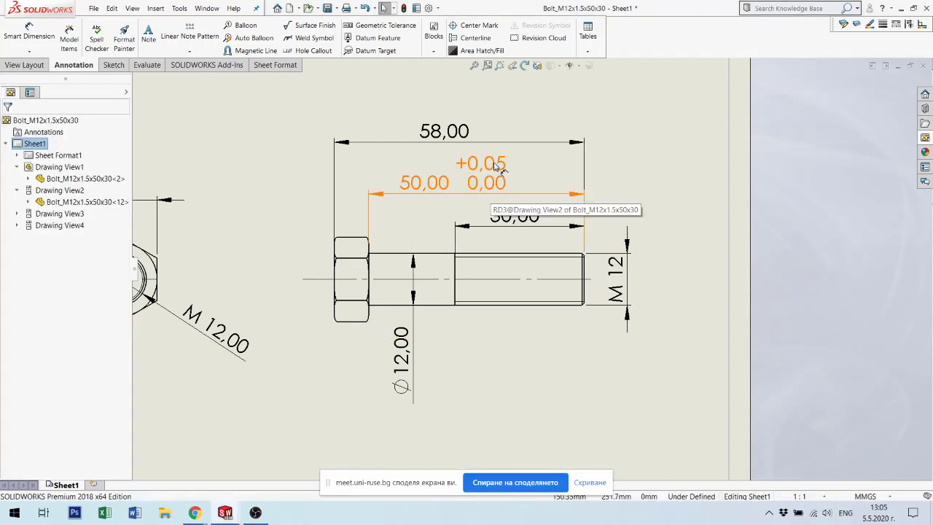
- Reselect the 50,00 dimension and set its lower tolerance to -0.050
left_click(501, 170)
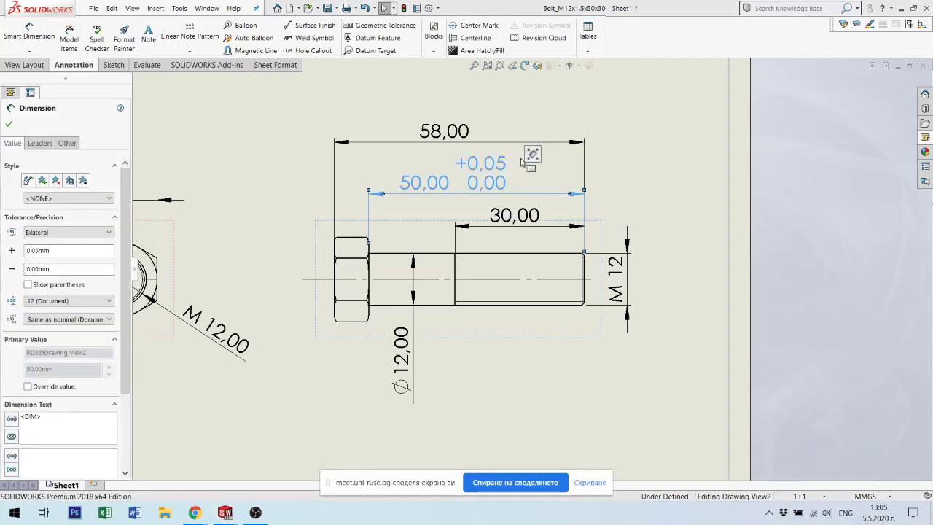
double_click(592, 125)
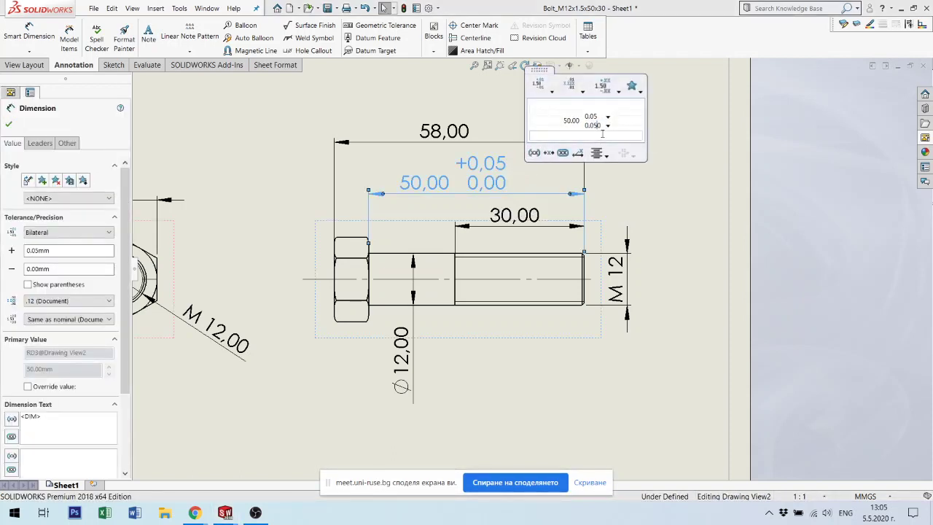
type("-0.05")
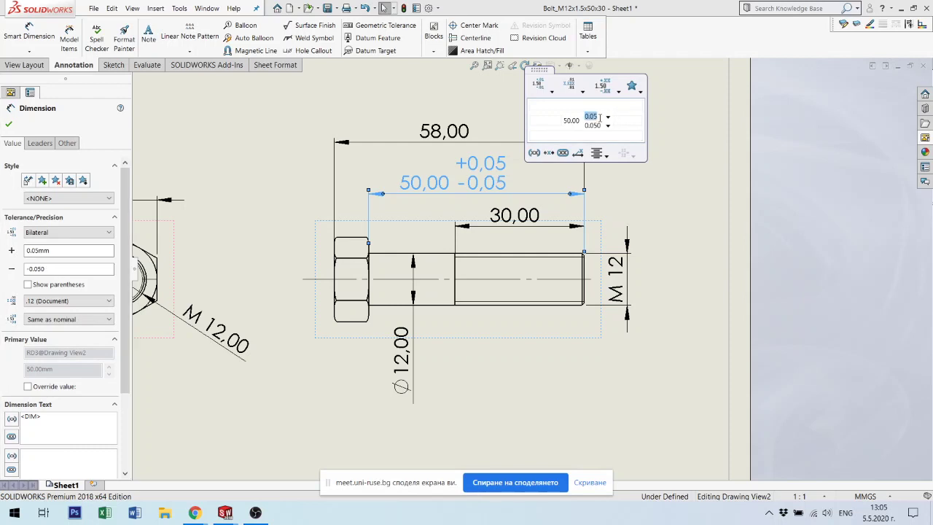
type("0")
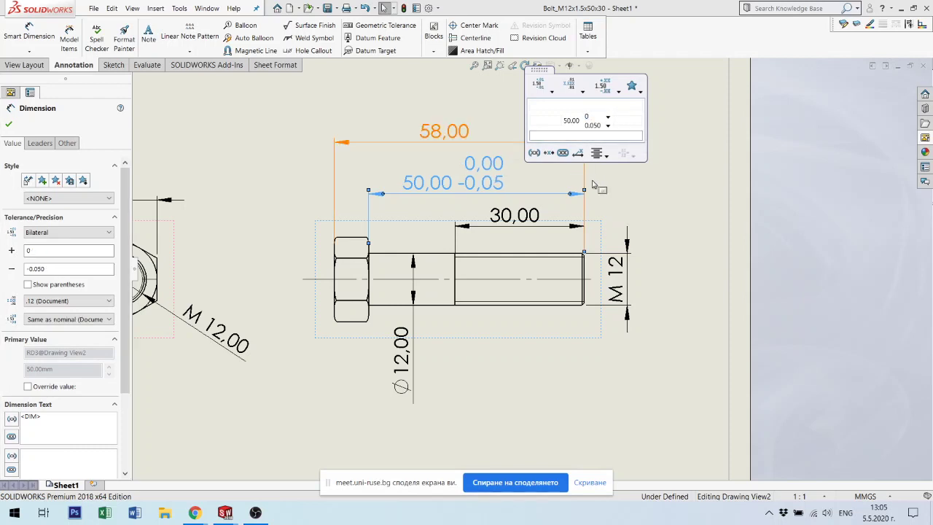
- Deselect the 0,00 / -0,05 toleranced 50 dimension and zoom out to view the sheet
left_click(649, 191)
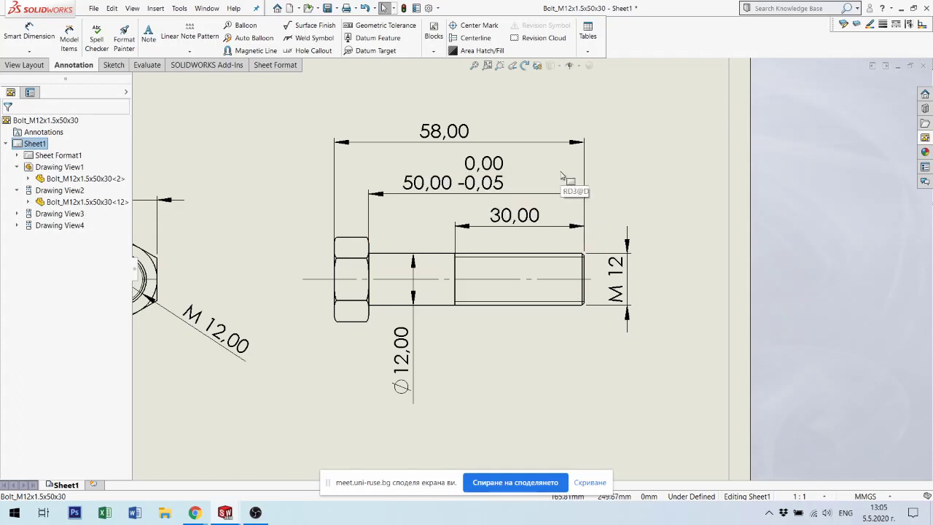
scroll(520, 250, "up", 1)
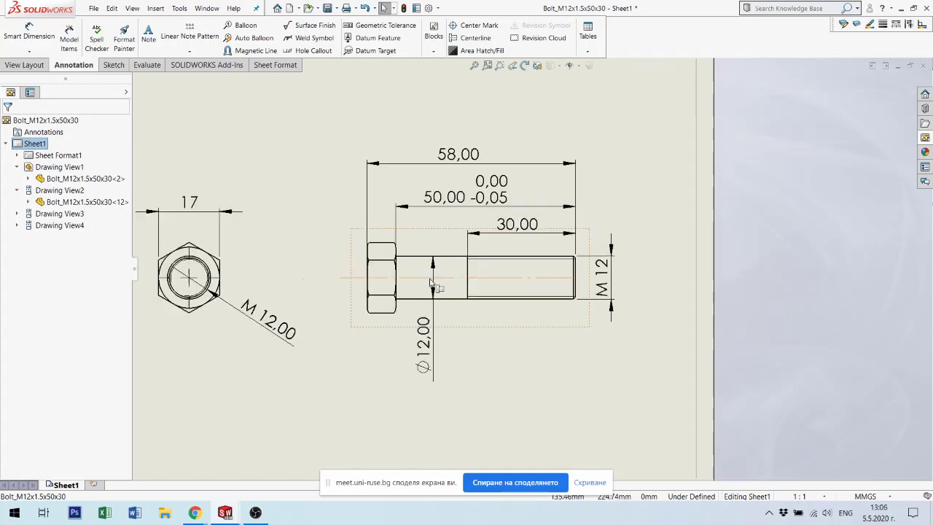
scroll(525, 245, "up", 1)
scroll(554, 229, "up", 1)
scroll(578, 217, "up", 1)
scroll(590, 195, "down", 2)
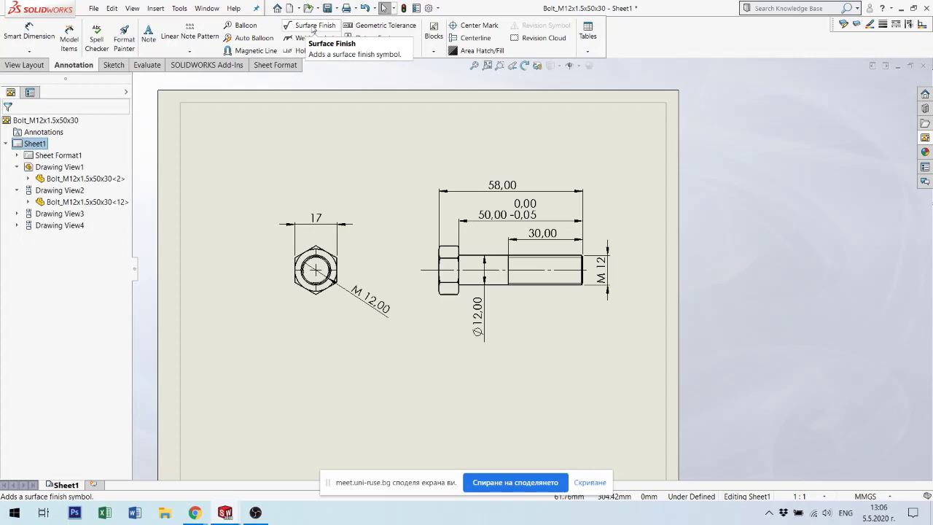
- Place a surface finish symbol on the bolt's top edge, shift it right, and make it Machining Required
left_click(313, 27)
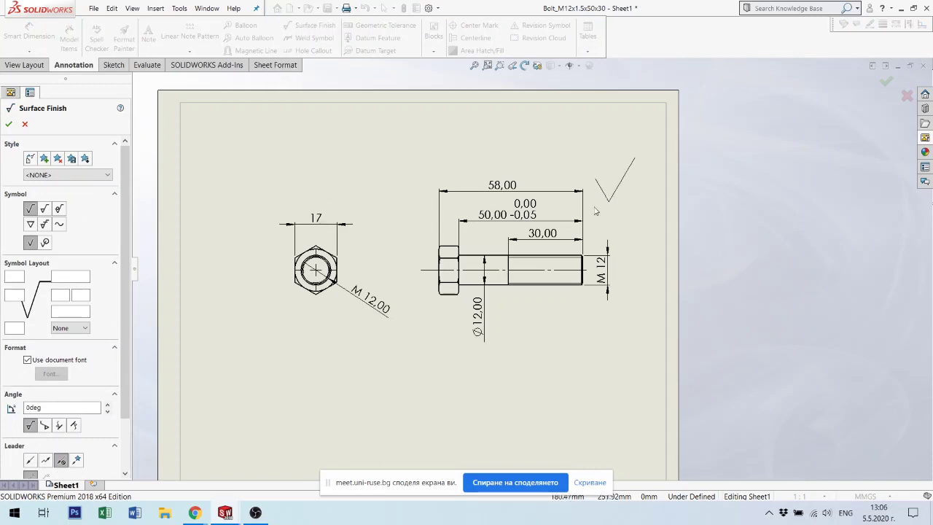
scroll(637, 254, "down", 3)
scroll(638, 254, "down", 2)
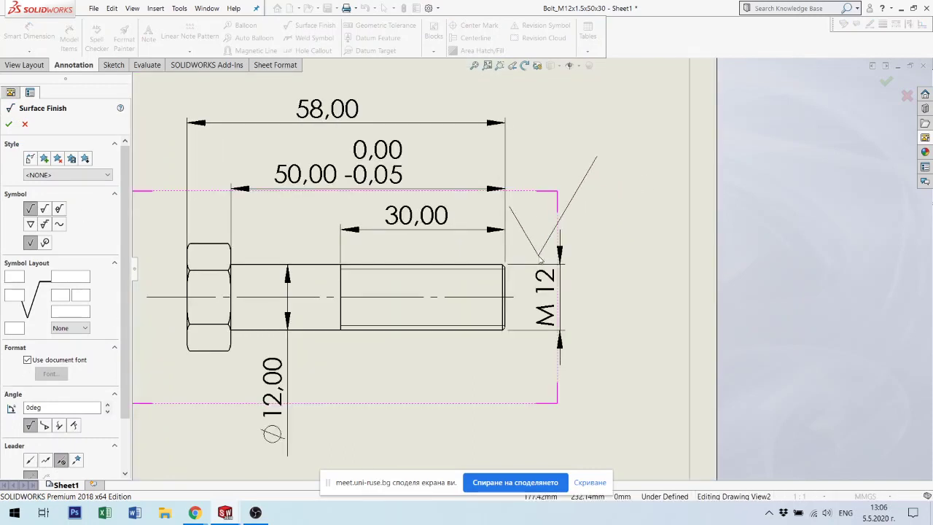
left_click(482, 269)
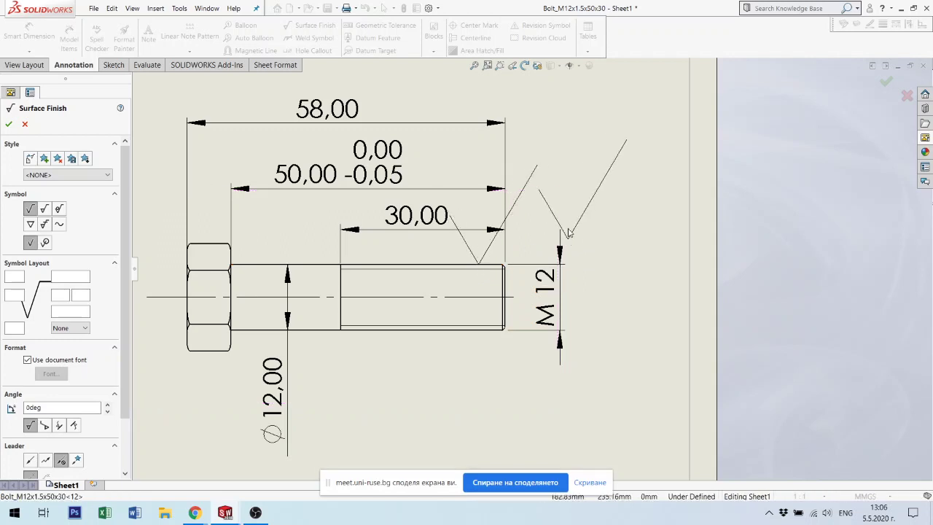
key("Escape")
left_click_drag(515, 202, 646, 209)
left_click(604, 261)
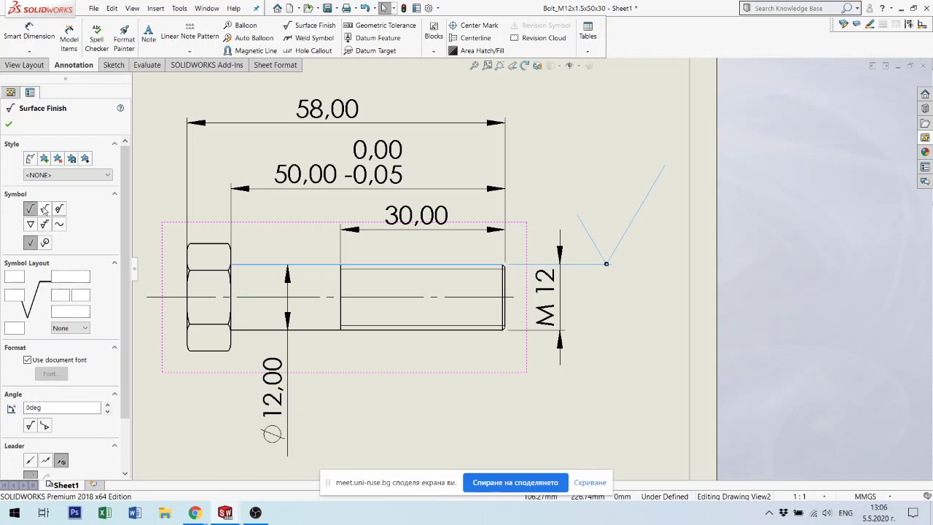
left_click(44, 210)
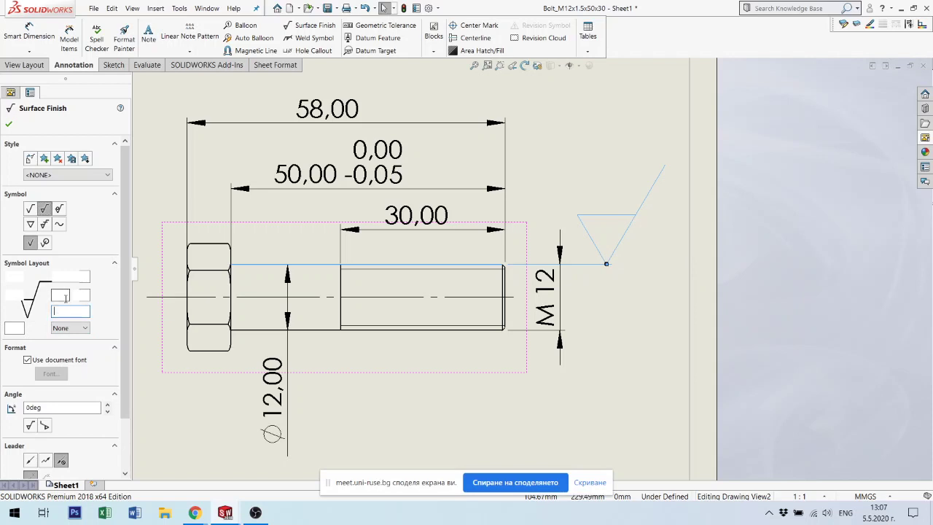
- Put Rz45 left of the surface finish symbol and delete the 2.5 roughness value
type("2.5")
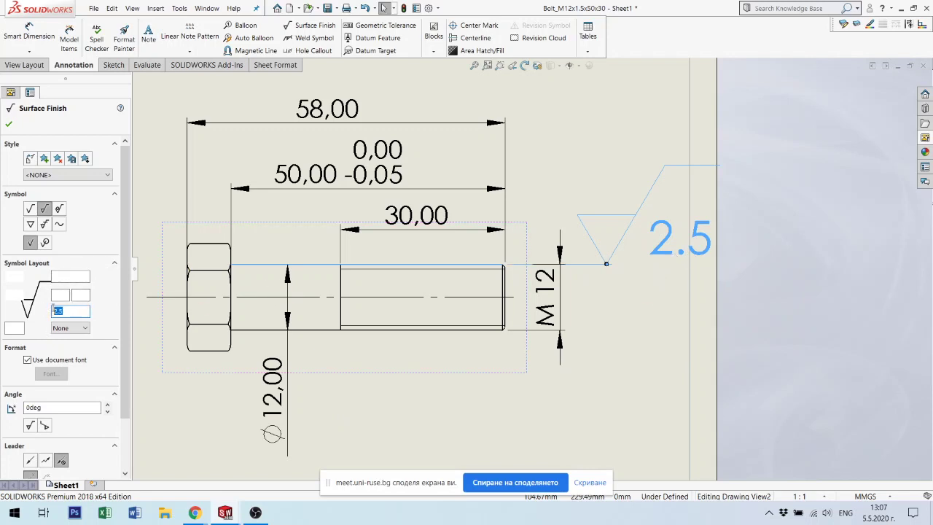
key("BackSpace")
left_click(67, 276)
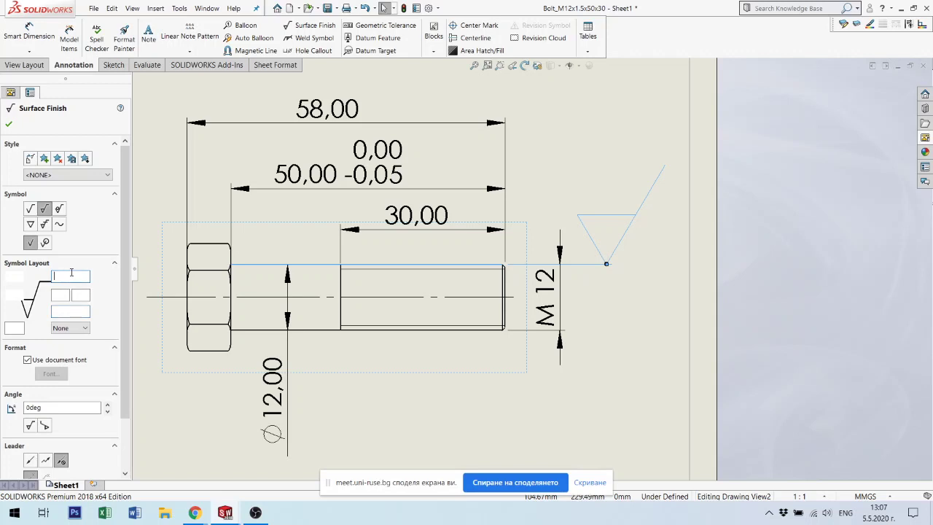
type("2.5")
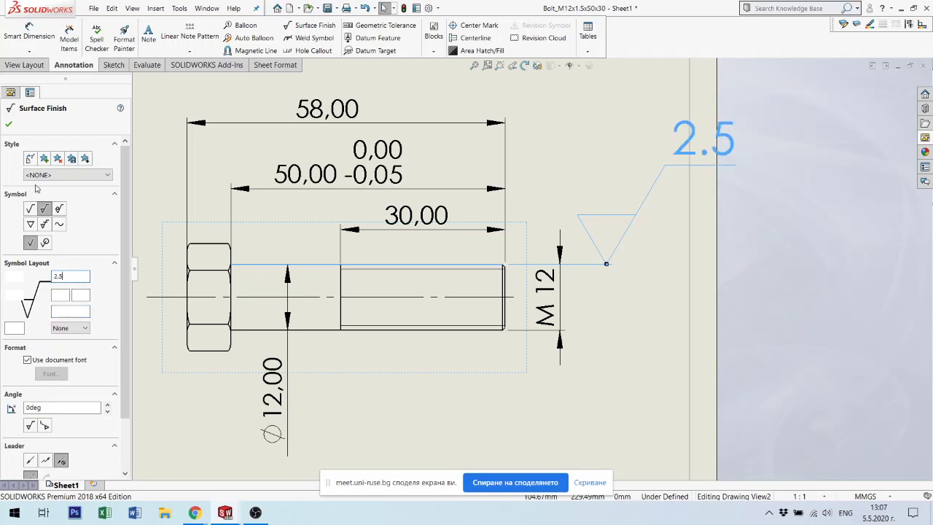
left_click(16, 277)
type("Rz")
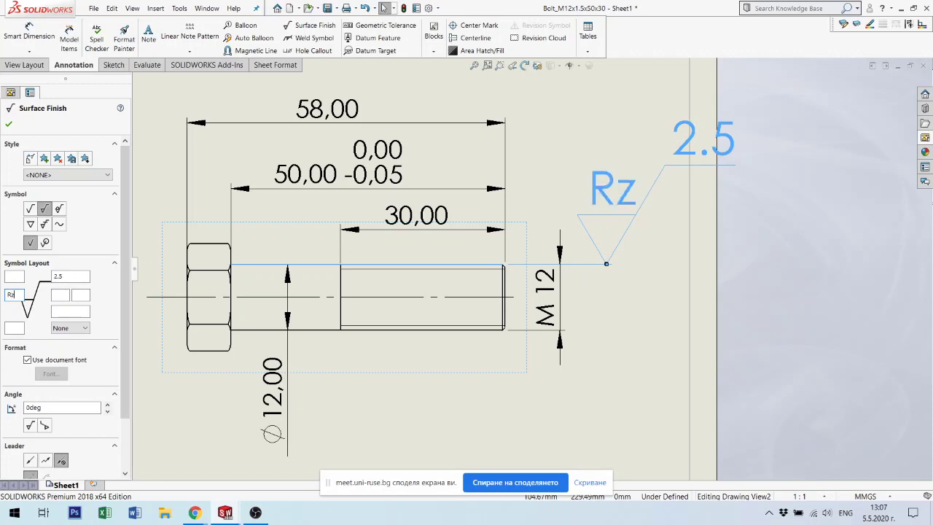
type("45")
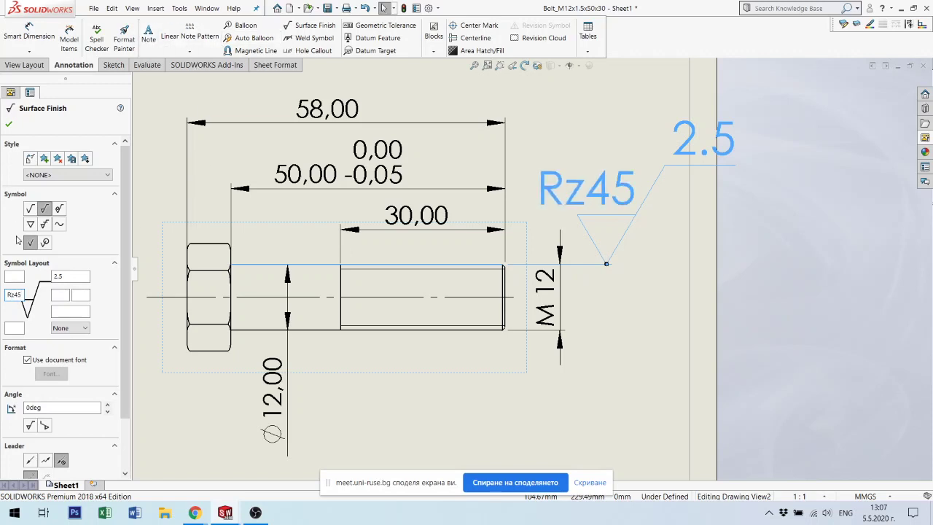
left_click_drag(72, 276, 34, 273)
key("Delete")
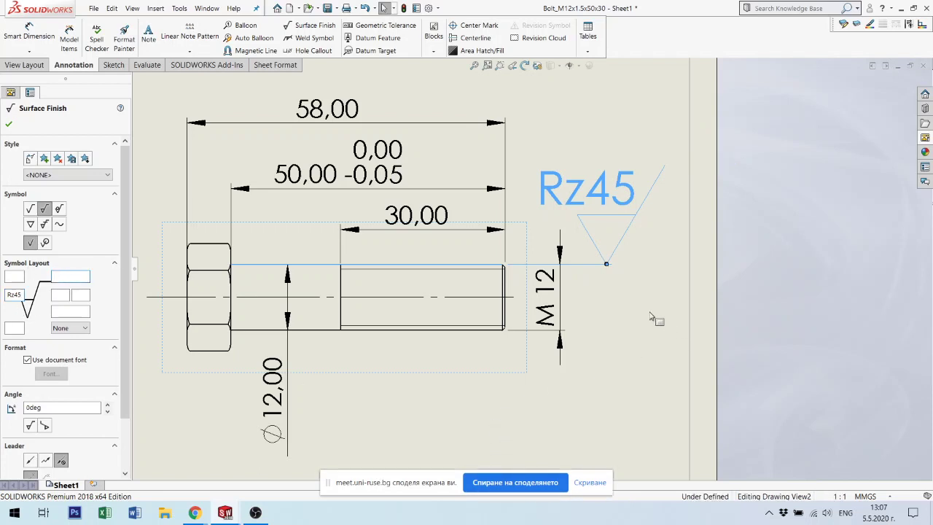
key("Escape")
scroll(554, 278, "up", 3)
scroll(576, 283, "up", 2)
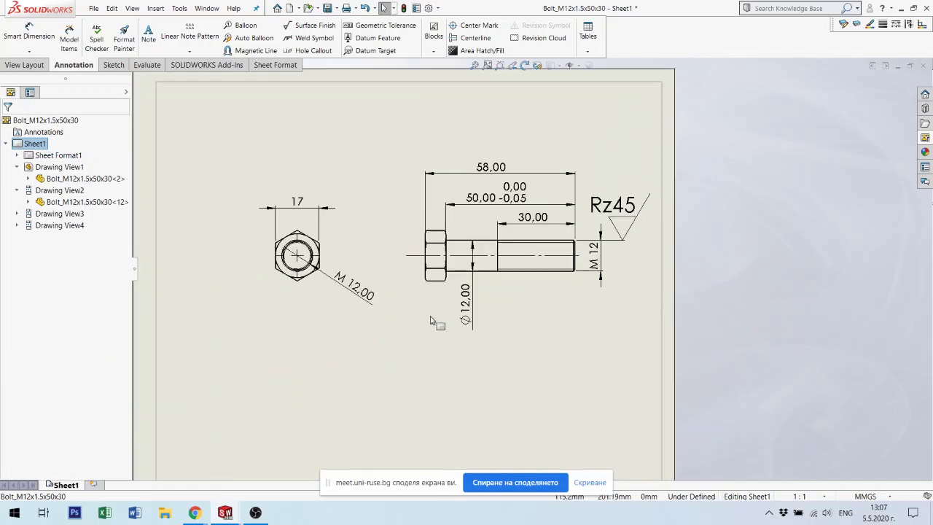
left_click(631, 208)
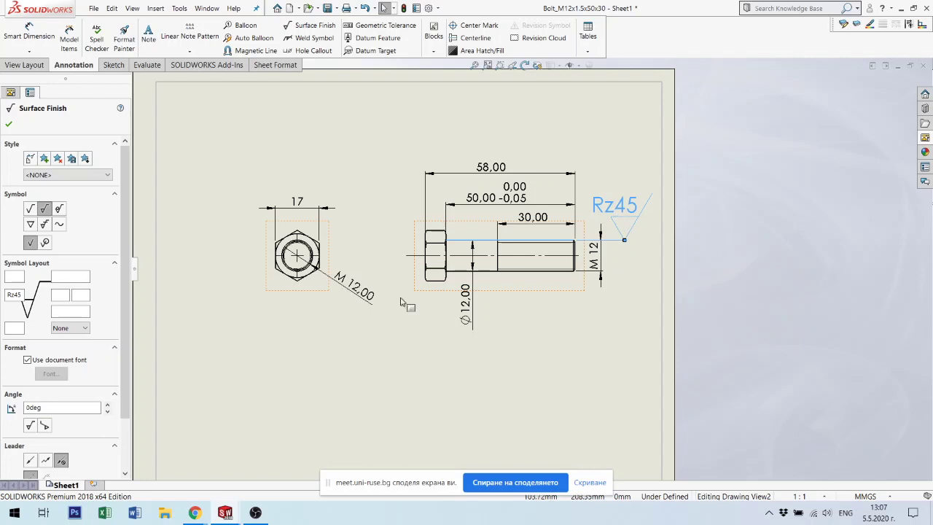
scroll(465, 312, "up", 4)
scroll(473, 346, "down", 3)
scroll(514, 302, "down", 2)
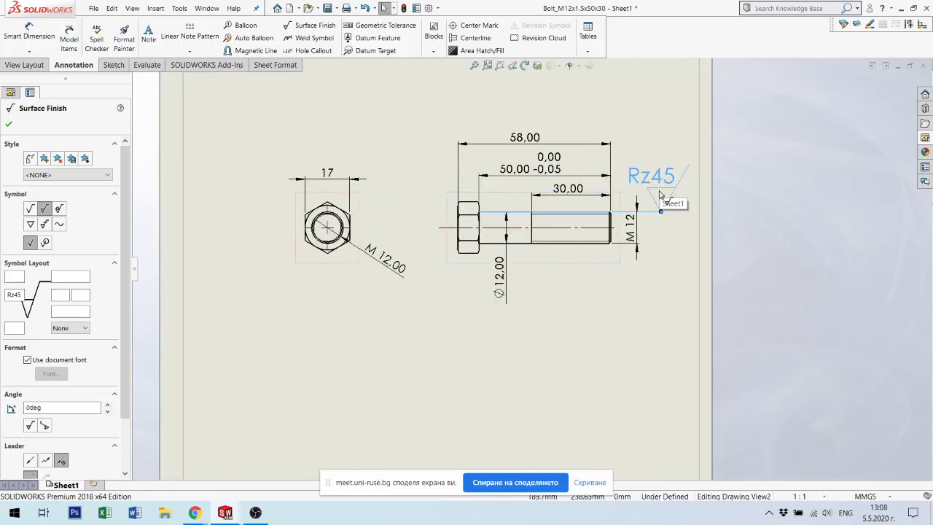
scroll(632, 386, "up", 2)
scroll(573, 221, "up", 1)
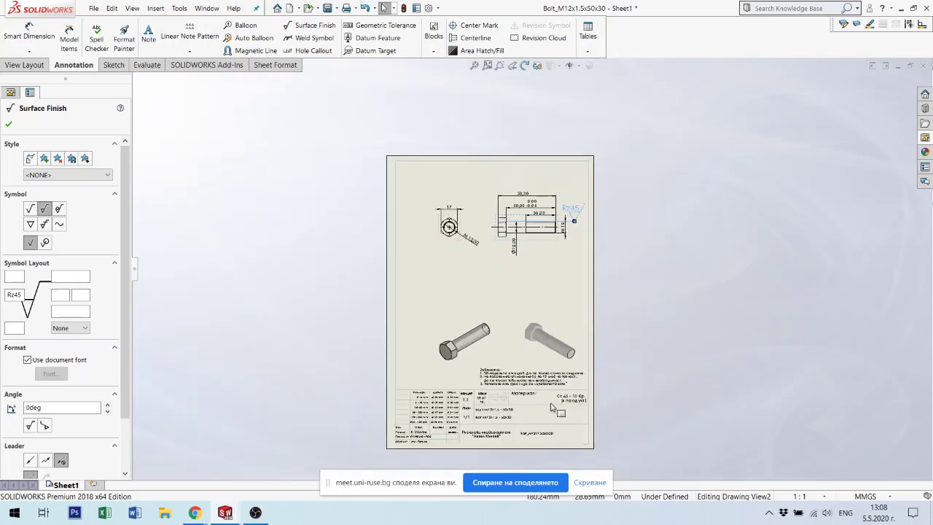
scroll(453, 344, "down", 3)
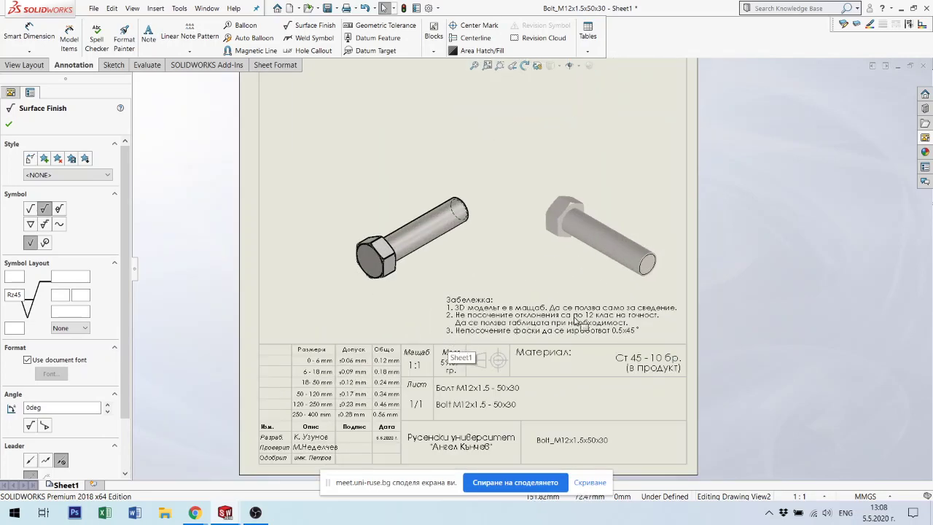
scroll(602, 323, "up", 2)
scroll(602, 323, "up", 3)
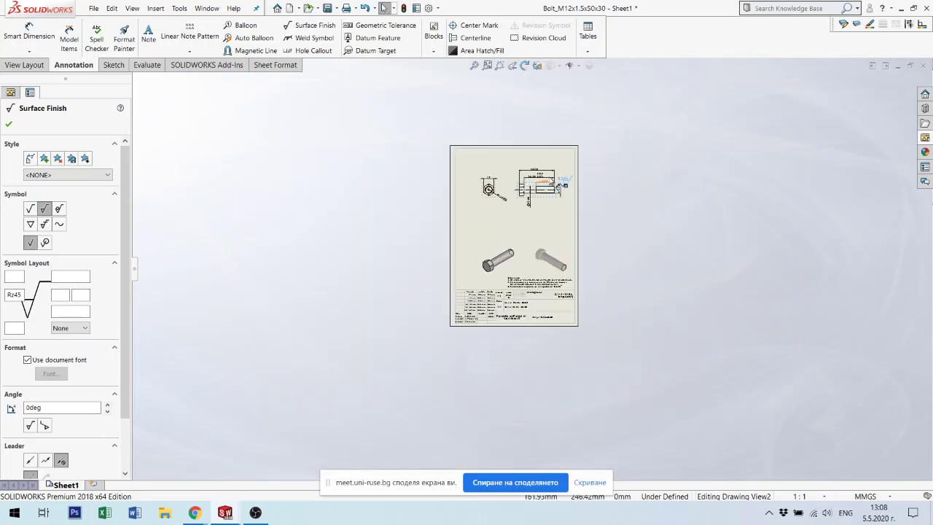
scroll(567, 222, "down", 2)
scroll(567, 222, "down", 4)
left_click(567, 223)
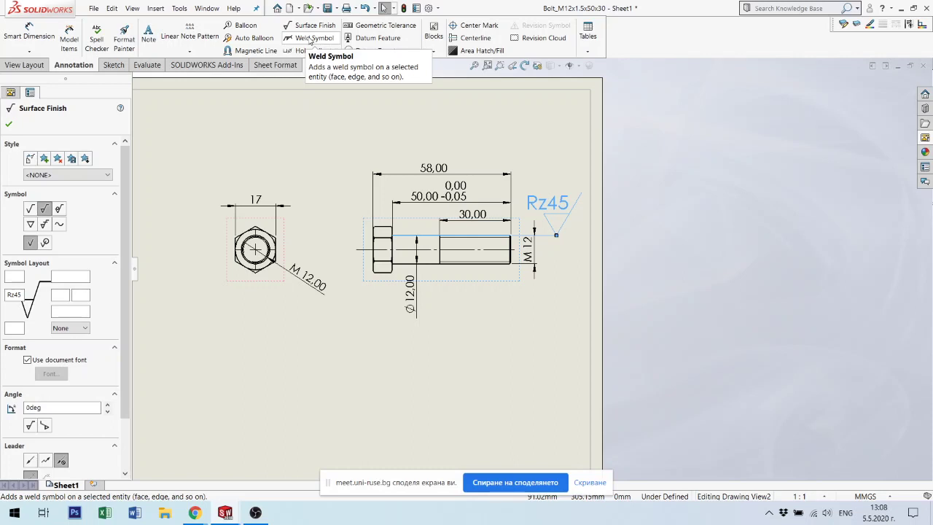
left_click(310, 39)
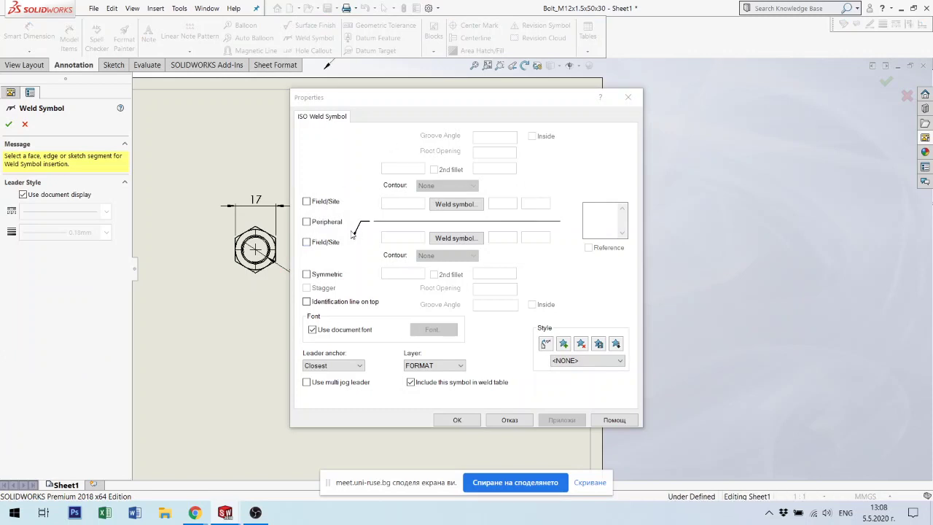
left_click(455, 204)
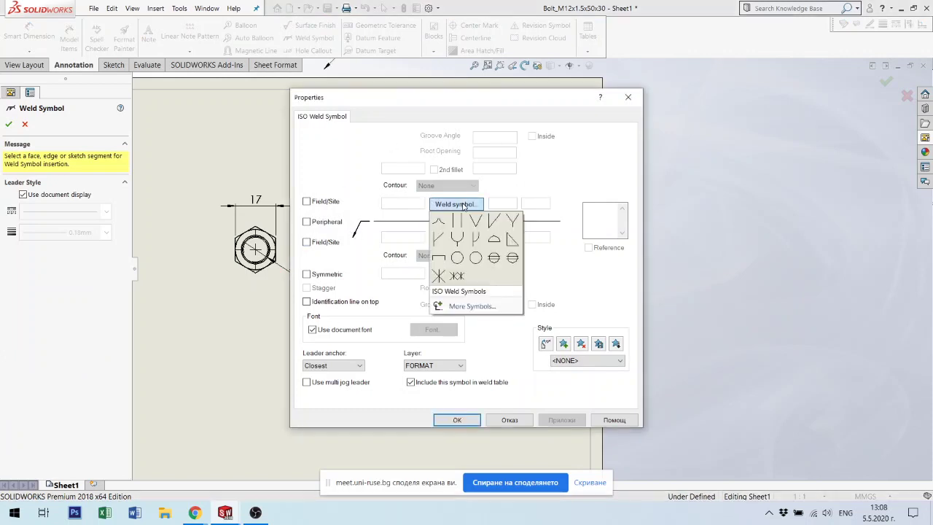
left_click(514, 248)
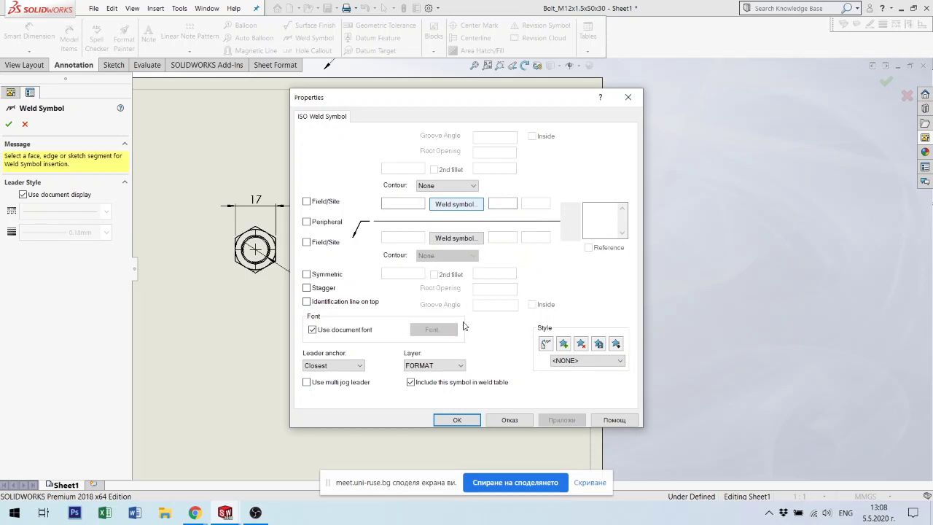
left_click(510, 420)
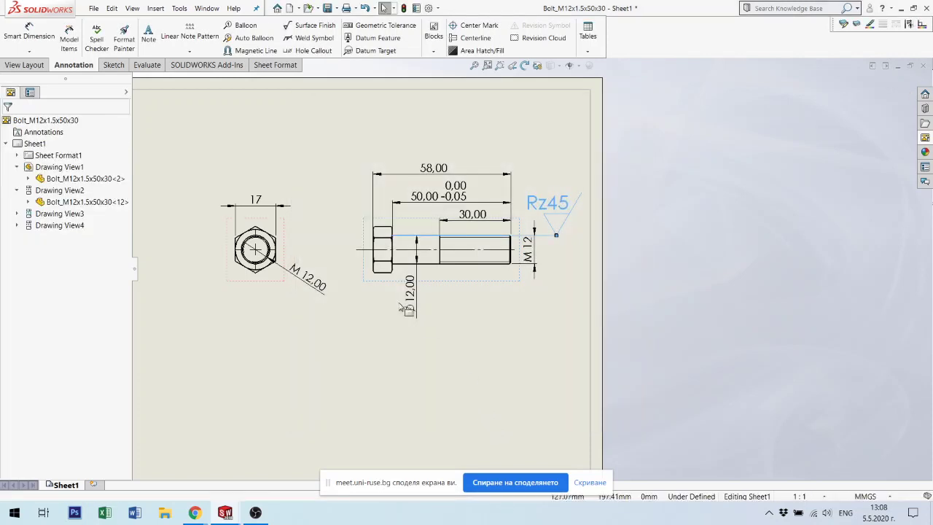
left_click(692, 270)
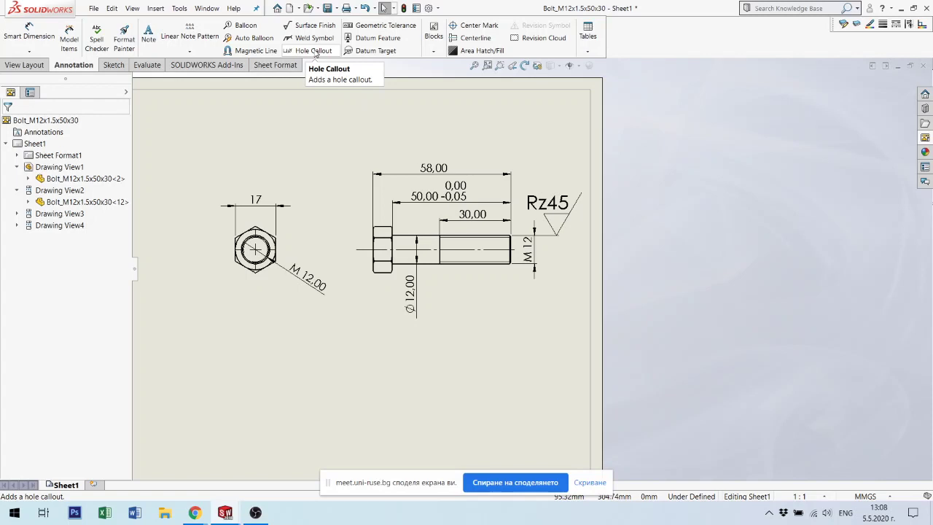
- Attach datum feature A to the bolt head edge, with its label above-left of the bolt
left_click(374, 40)
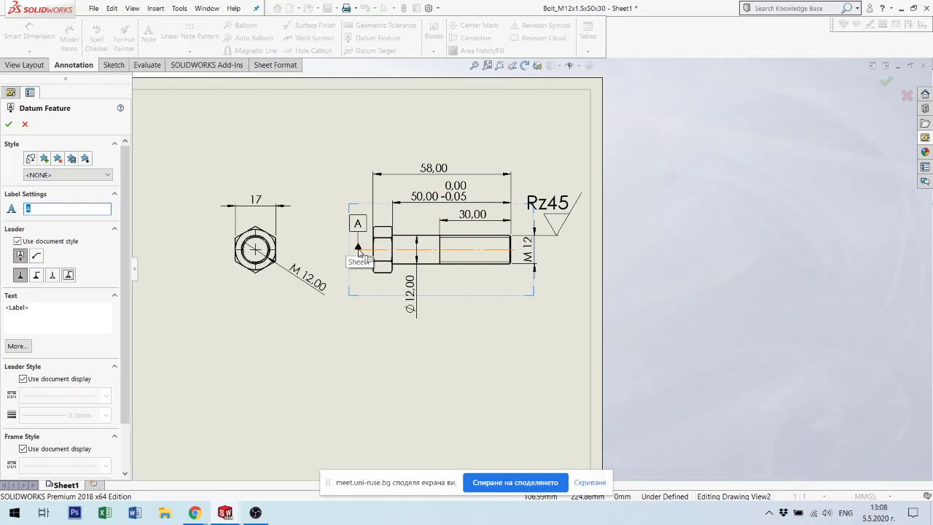
left_click(359, 251)
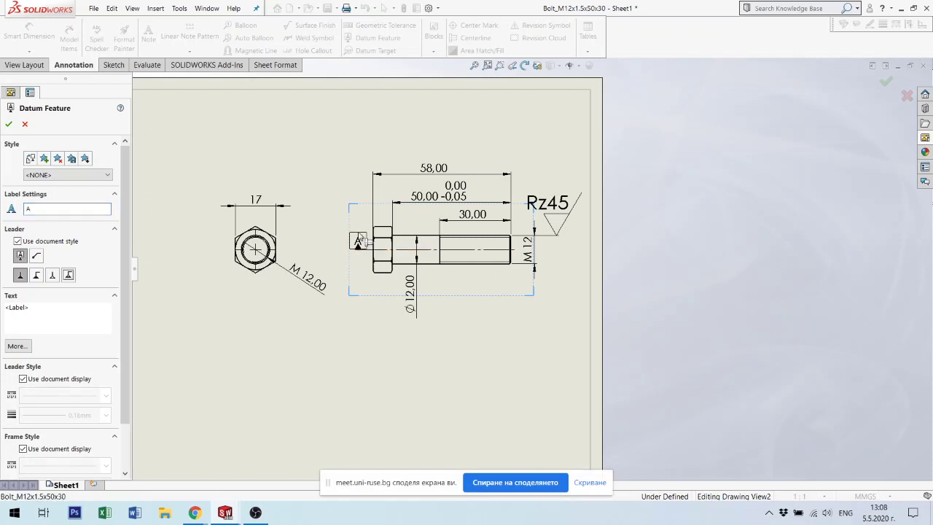
left_click(334, 211)
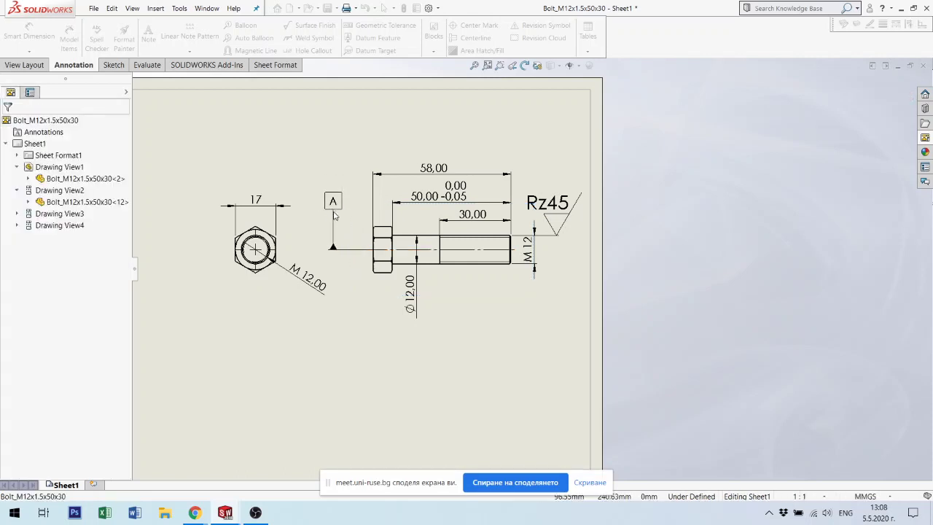
key("Escape")
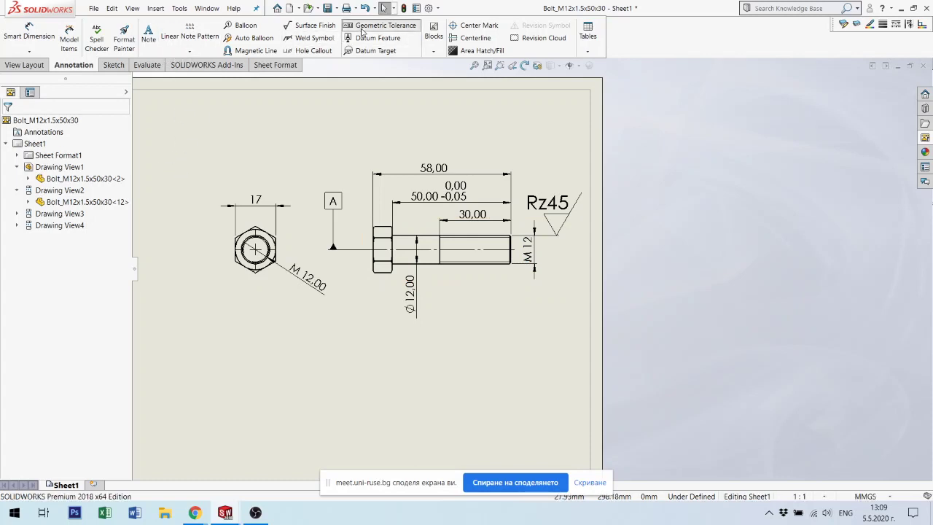
- Create a geometric tolerance frame with the perpendicularity symbol and place it at the bolt head
left_click(362, 29)
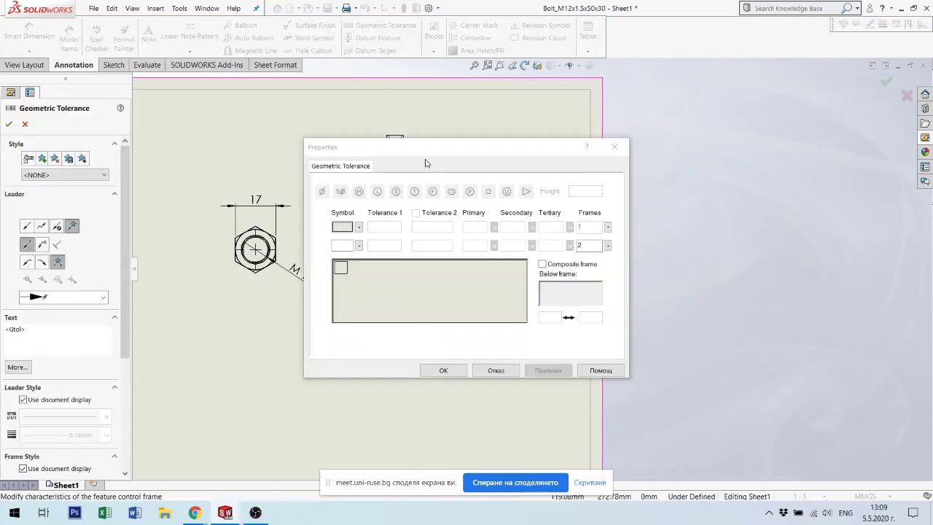
left_click_drag(428, 153, 676, 159)
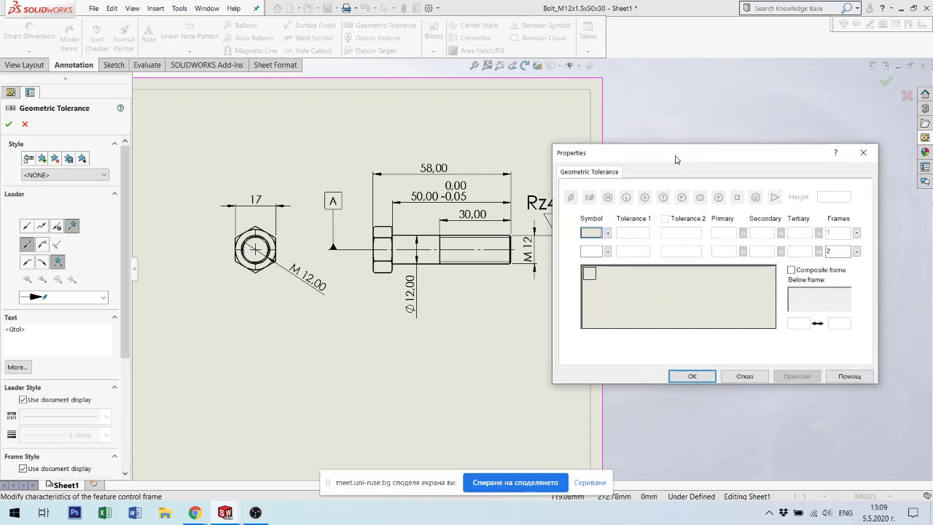
left_click(608, 234)
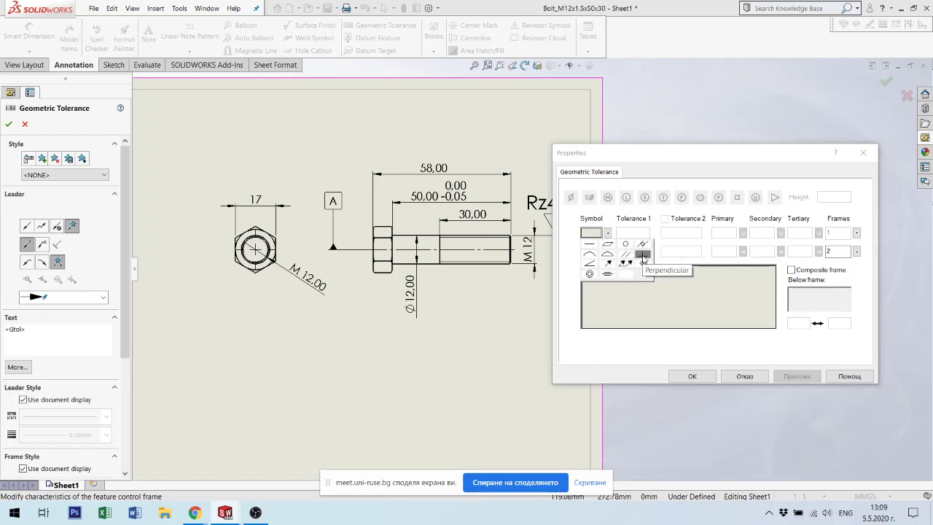
left_click(643, 254)
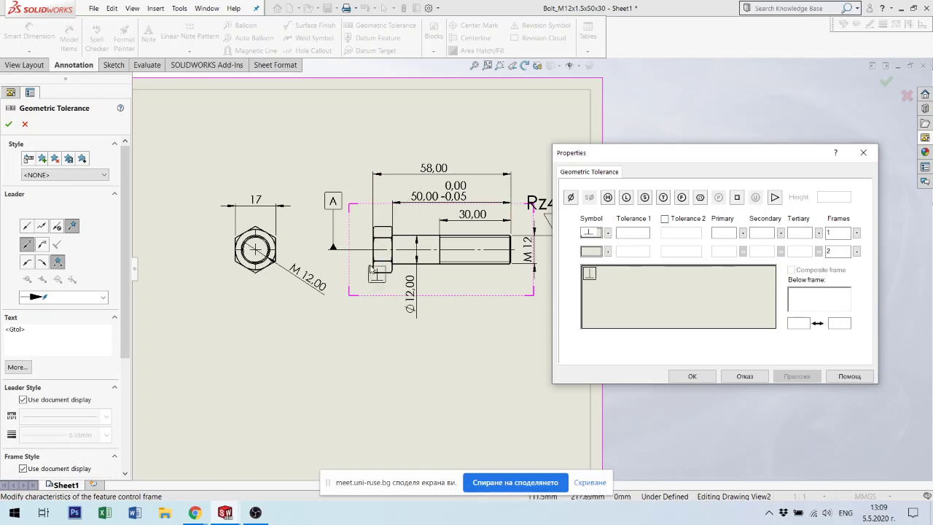
scroll(372, 267, "down", 1)
scroll(368, 267, "down", 1)
scroll(368, 268, "down", 2)
scroll(368, 267, "down", 2)
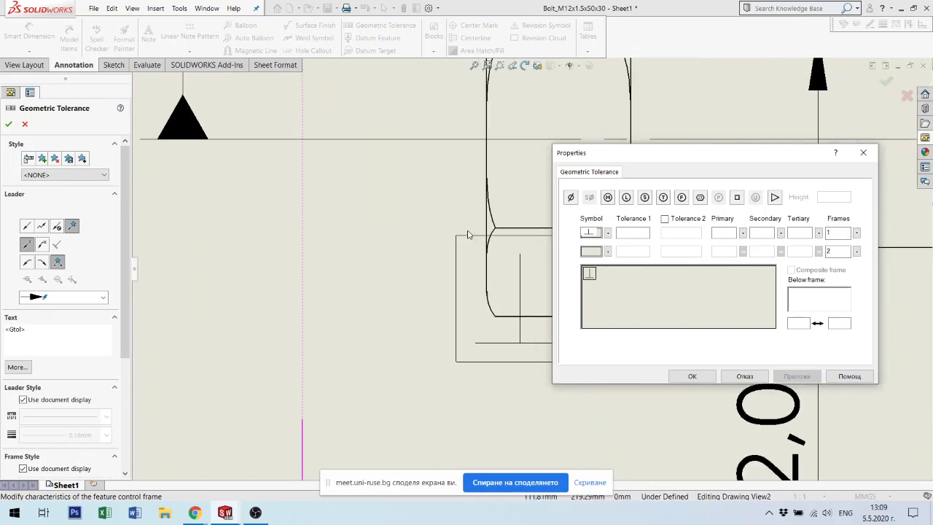
scroll(497, 236, "up", 2)
scroll(438, 262, "up", 2)
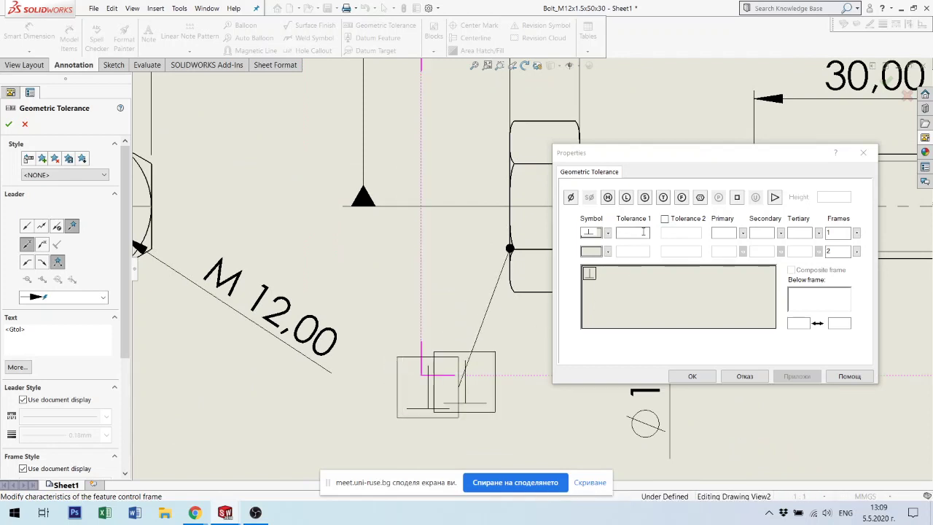
key("Escape")
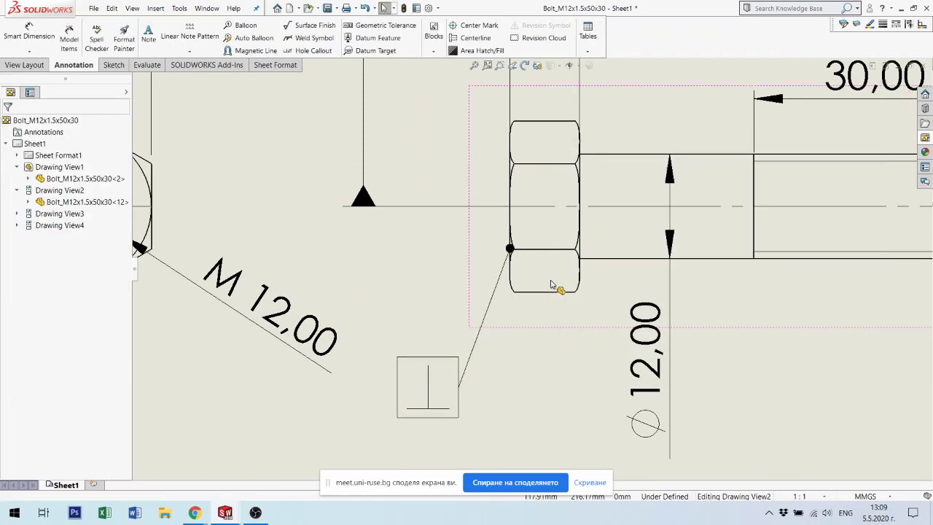
- Give the perpendicularity frame a 0.01 tolerance with primary datum A and confirm
double_click(438, 390)
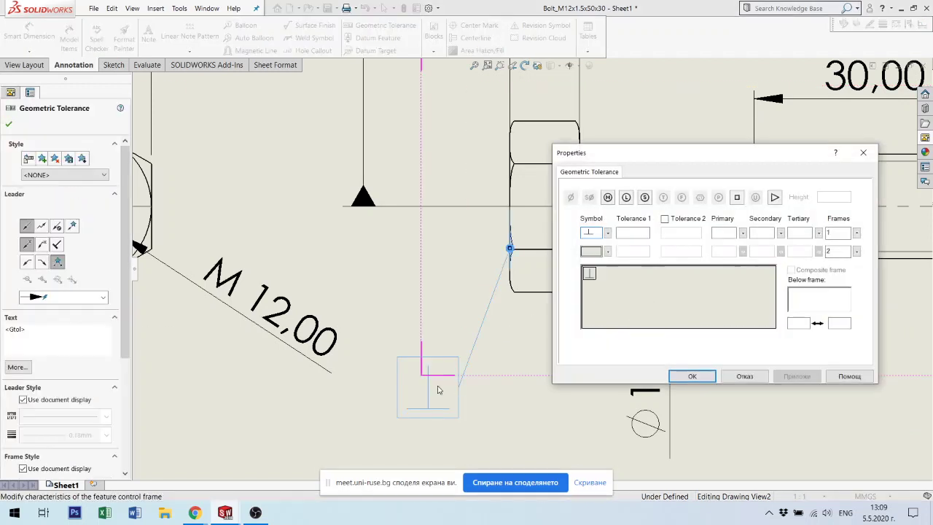
left_click(642, 233)
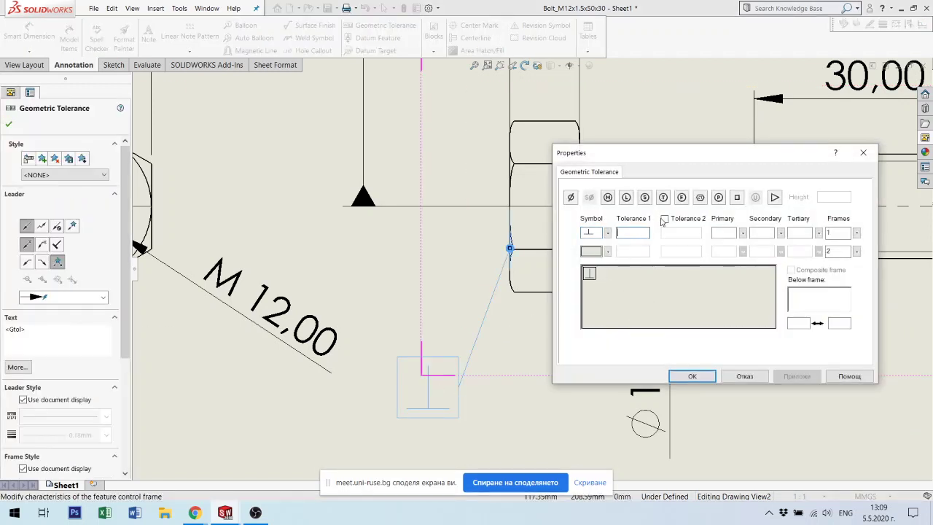
type("01")
left_click(742, 232)
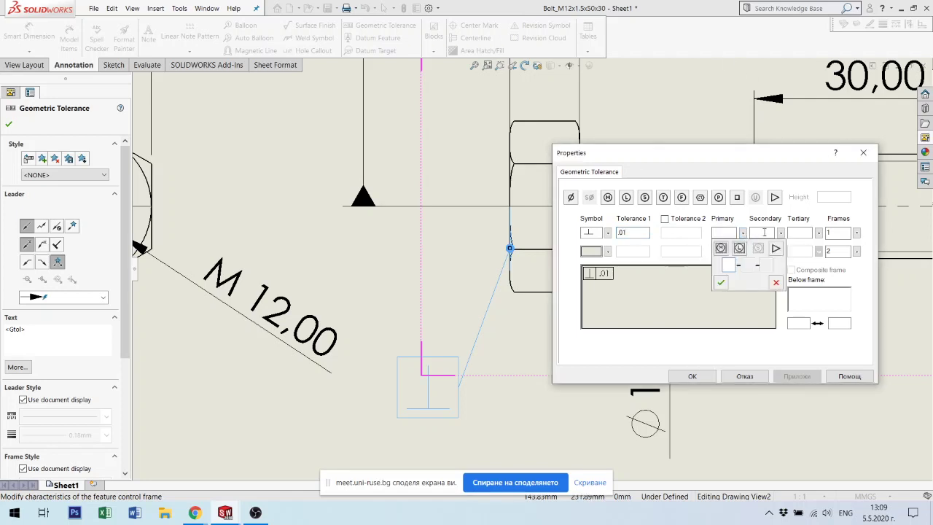
left_click(726, 232)
type("A")
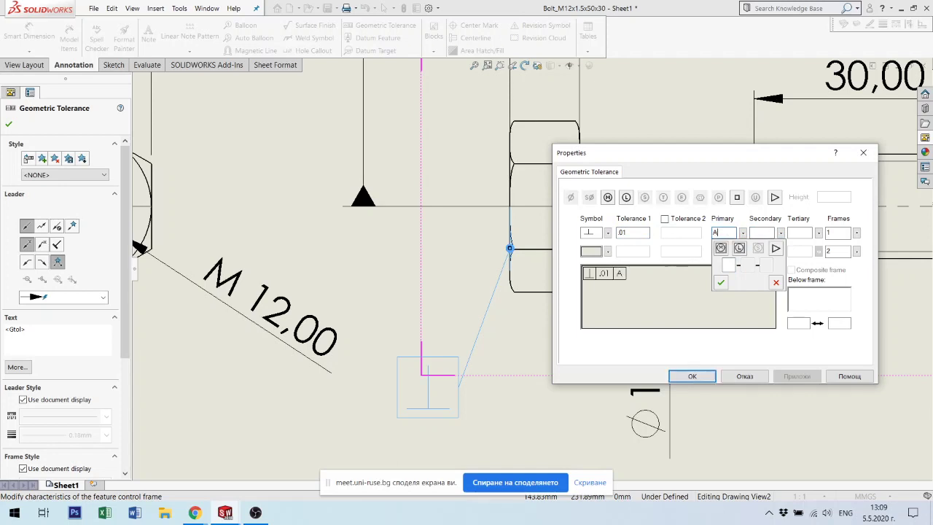
left_click(620, 232)
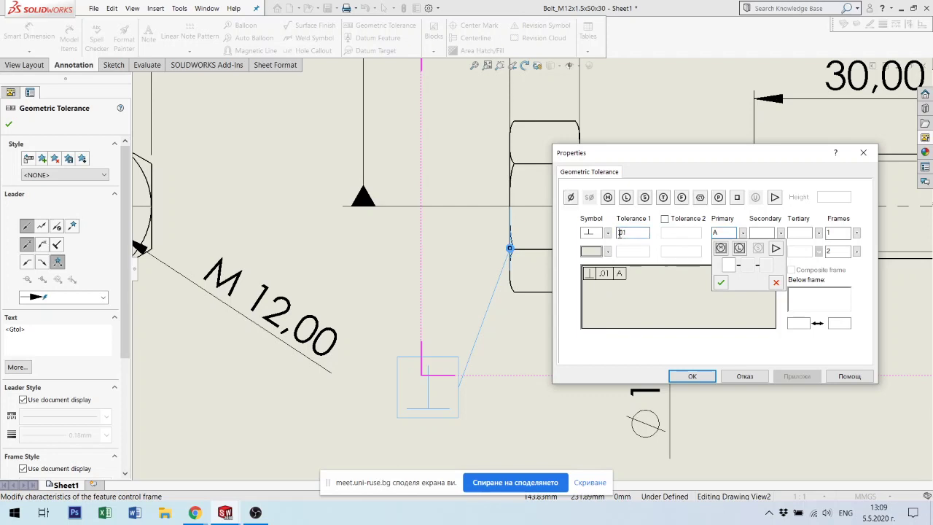
type("0")
key("BackSpace")
type("0")
left_click(692, 376)
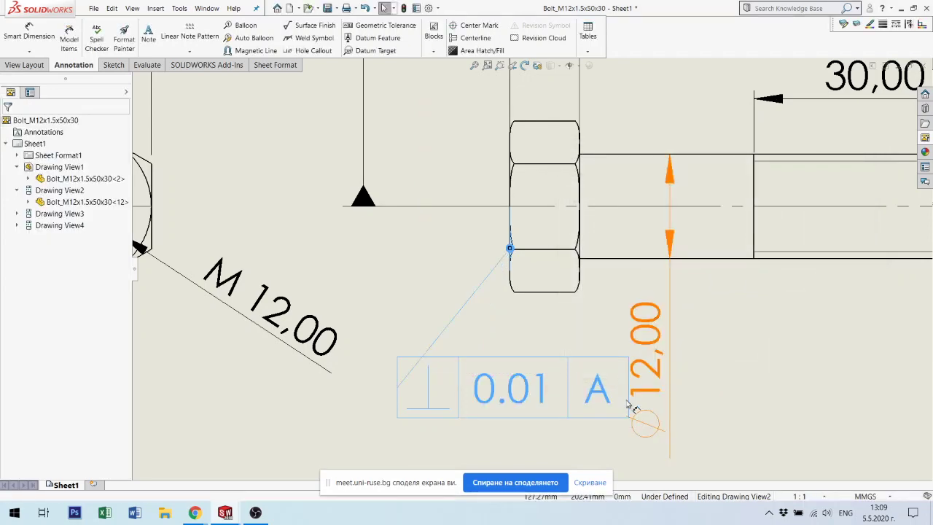
- Move the 0.01 A frame left of the Ø12.00 dimension, with its leader kept on the bolt head edge
scroll(531, 269, "up", 3)
left_click_drag(523, 358, 347, 390)
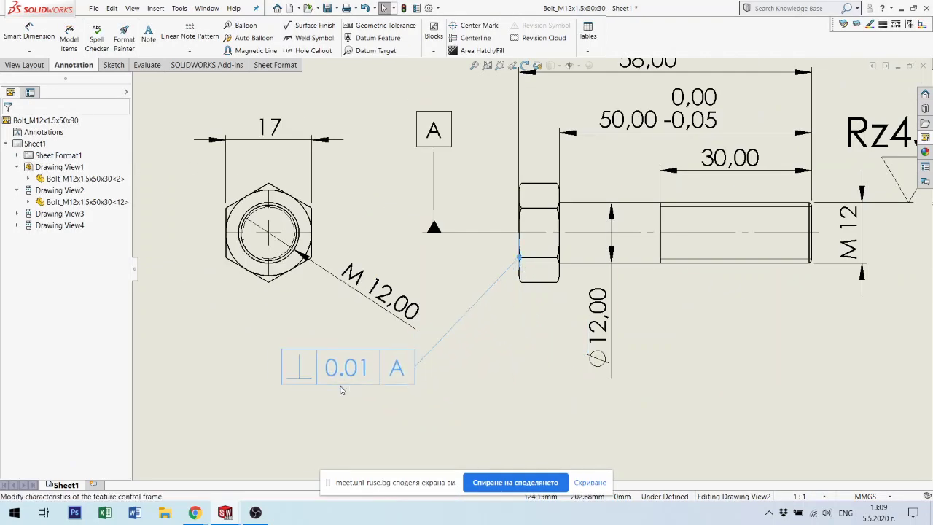
scroll(517, 270, "down", 3)
scroll(504, 244, "down", 1)
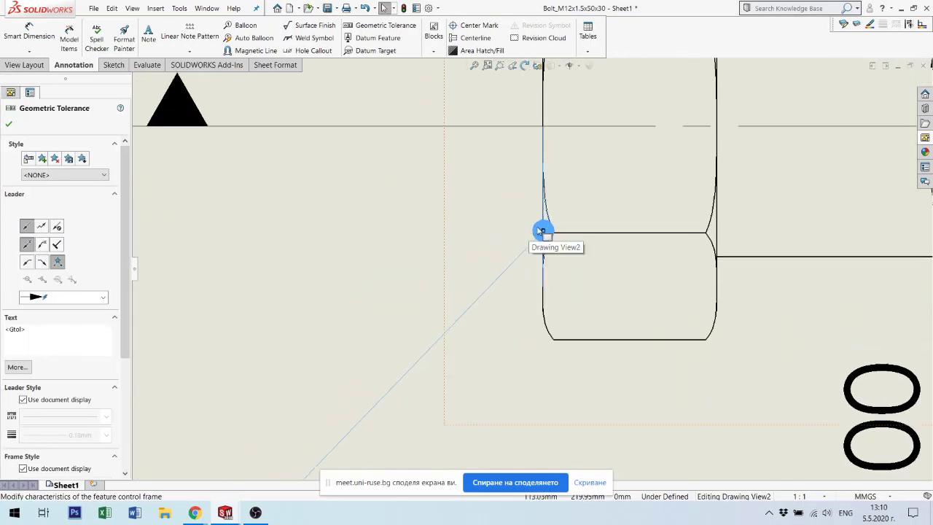
mouse_move(544, 231)
left_mouse_down()
mouse_move(483, 264)
mouse_move(542, 235)
left_mouse_up()
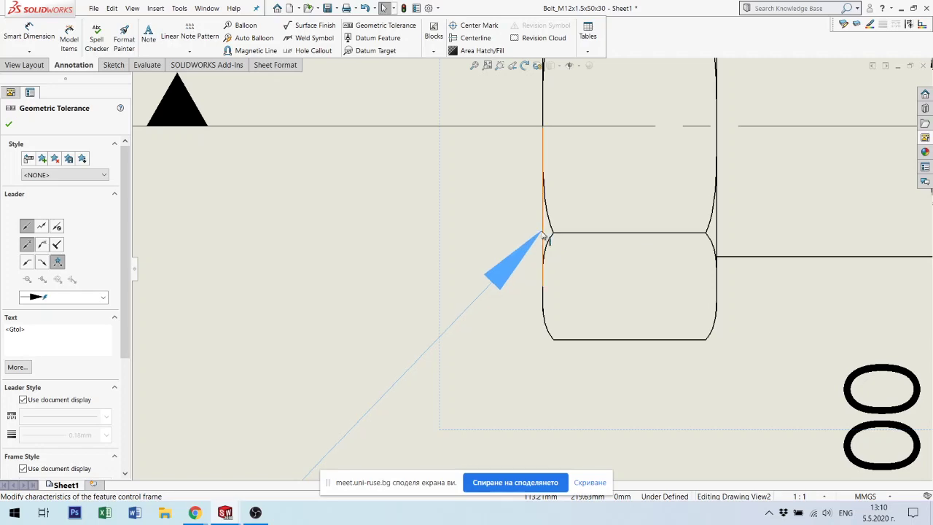
left_click(543, 235)
scroll(522, 299, "up", 2)
scroll(500, 340, "up", 1)
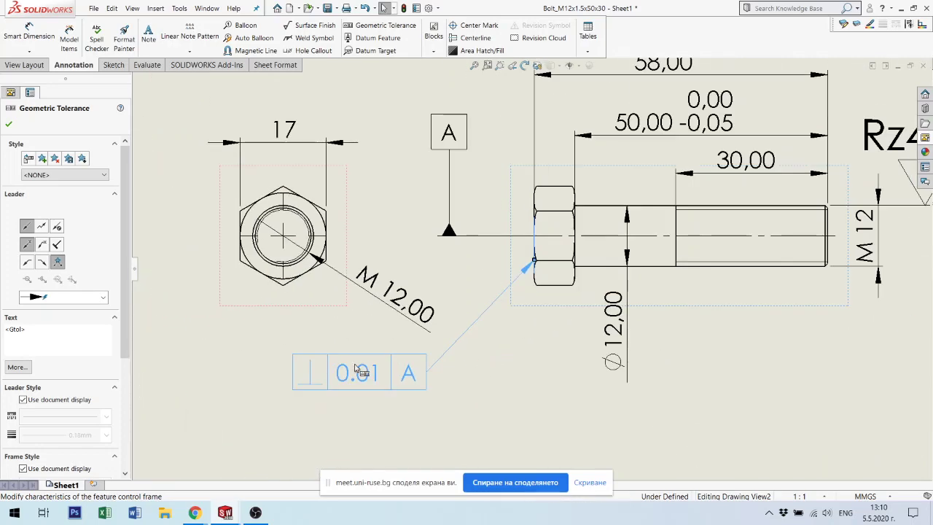
left_click(361, 374)
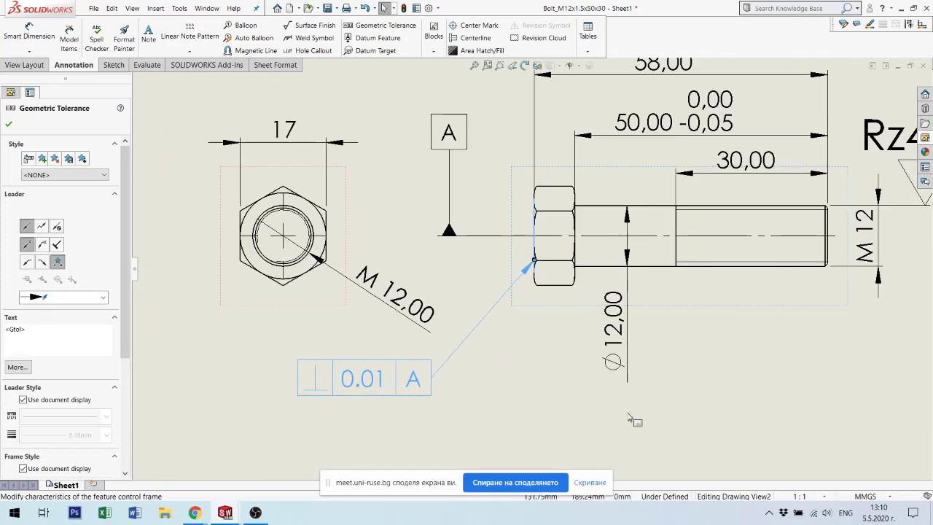
scroll(595, 381, "up", 3)
scroll(642, 284, "down", 2)
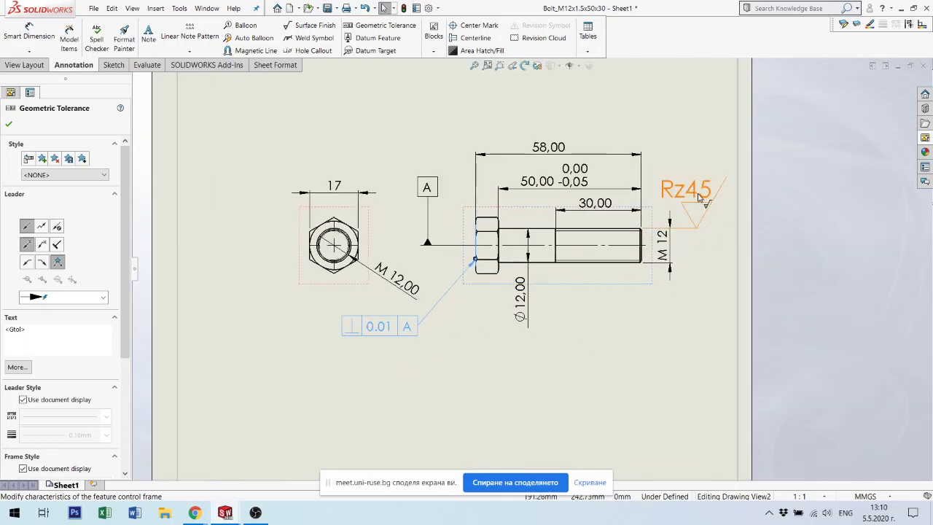
left_click(700, 197)
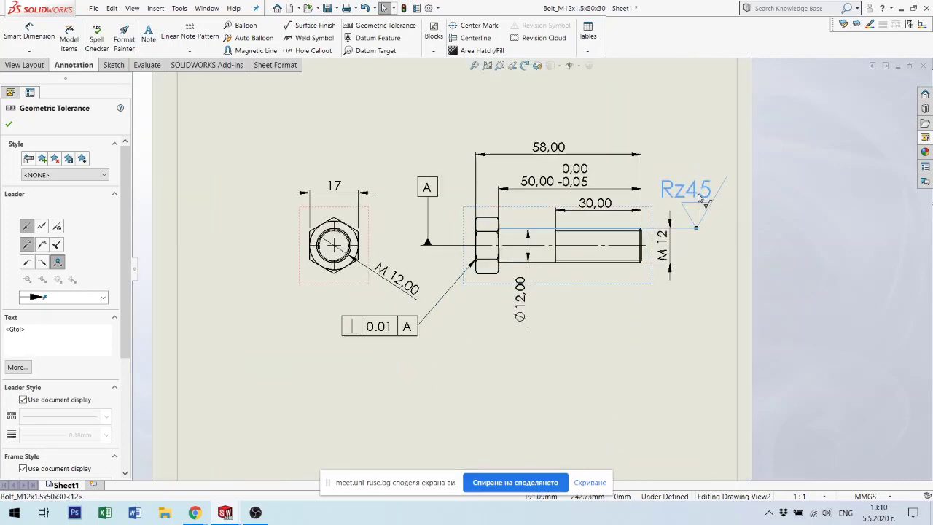
- Select the 50.00 dimension to show its 0.00/-0.05 tolerance, then zoom out to the whole sheet
left_click(581, 177)
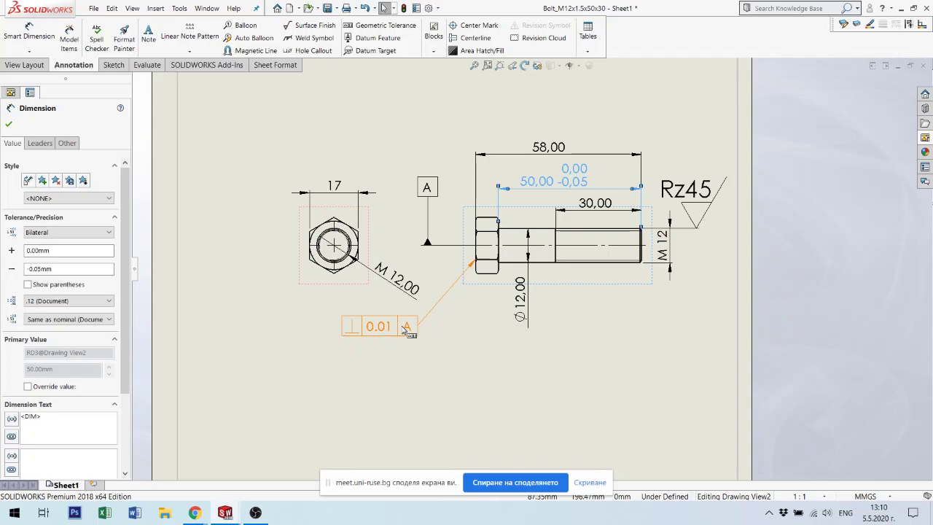
scroll(541, 348, "up", 3)
scroll(547, 365, "up", 3)
scroll(537, 380, "down", 1)
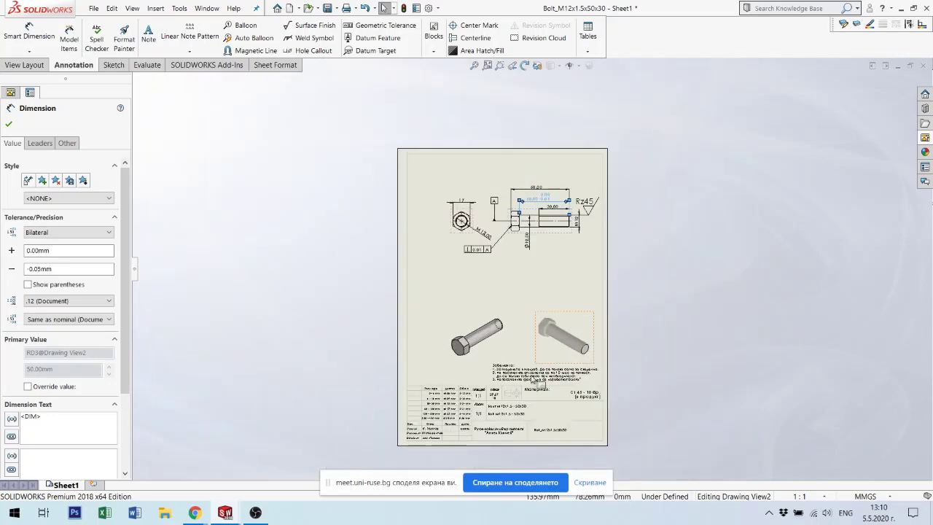
scroll(479, 118, "down", 3)
scroll(510, 328, "up", 4)
scroll(528, 406, "up", 2)
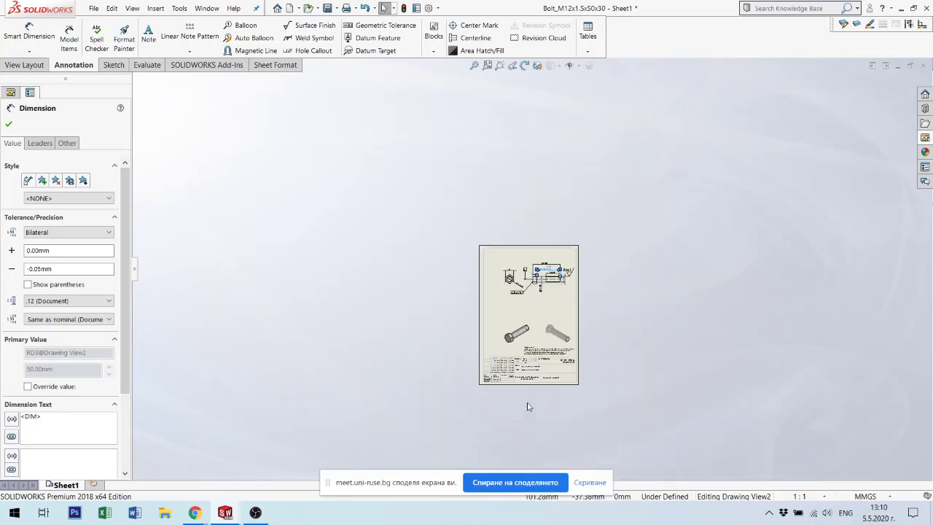
scroll(529, 394, "down", 1)
scroll(547, 328, "down", 1)
scroll(561, 262, "down", 2)
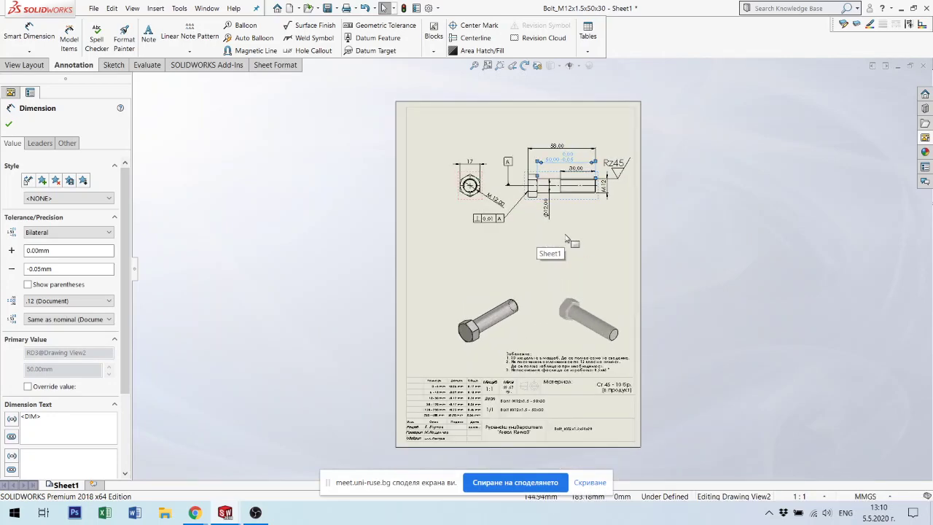
scroll(565, 237, "down", 1)
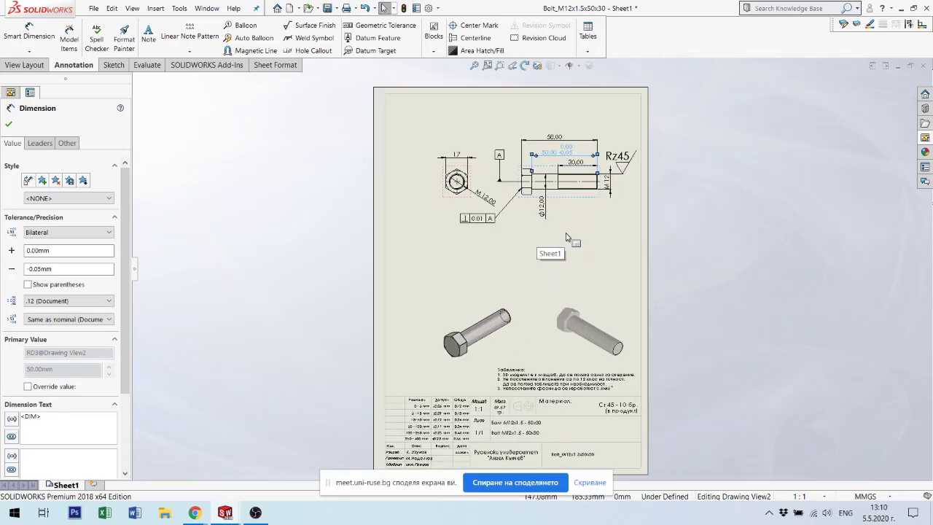
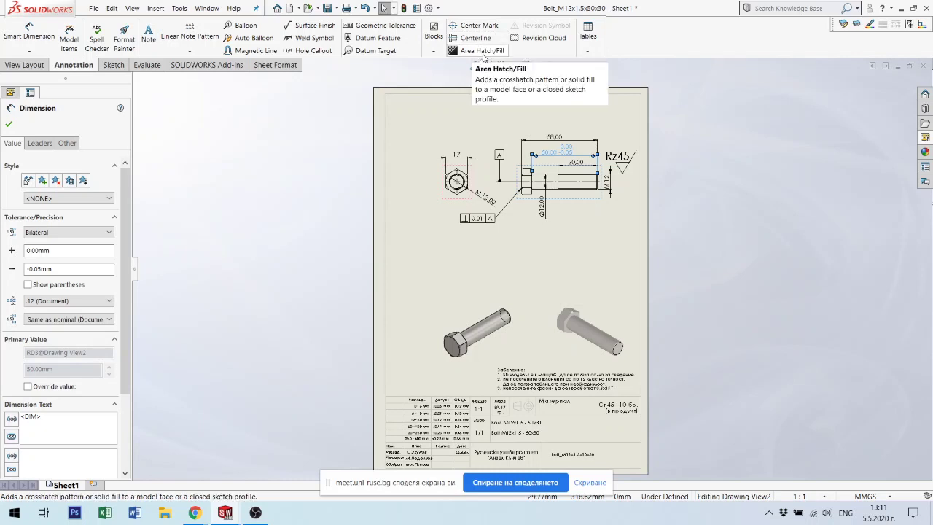
- Open Bolt_M12x1.5x50x30.SLDPRT from the drawing's side view and orbit to the shaft end
left_click(802, 306)
scroll(596, 202, "down", 2)
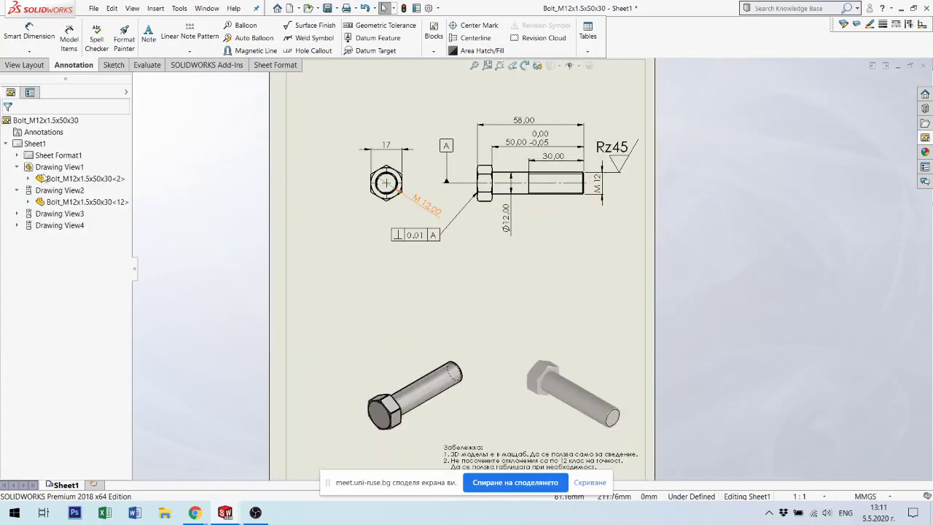
left_click(24, 64)
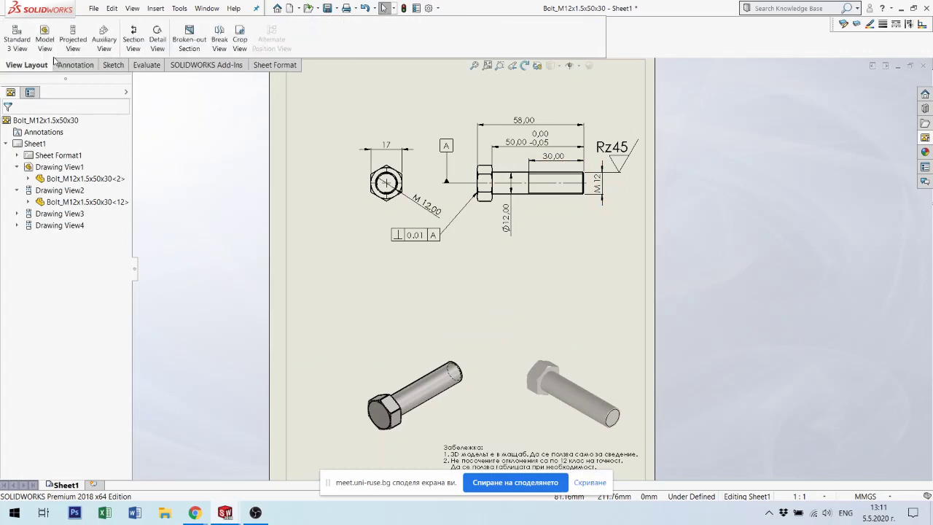
scroll(537, 208, "down", 2)
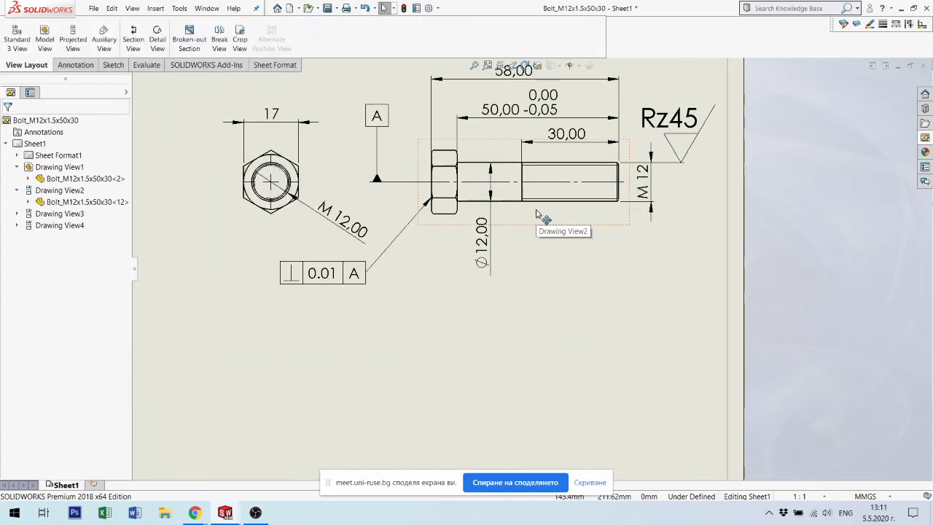
scroll(522, 198, "down", 2)
left_click(441, 191)
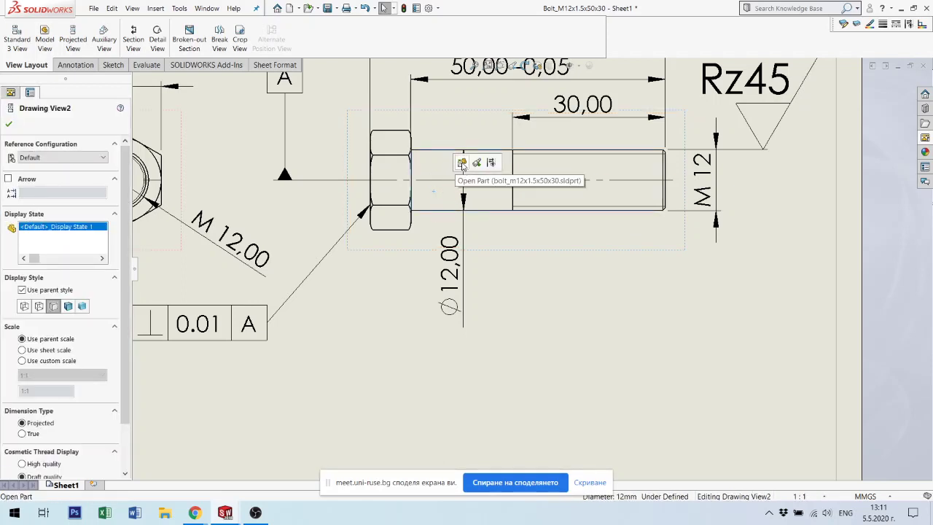
left_click(462, 163)
mouse_move(506, 312)
middle_mouse_down()
mouse_move(530, 241)
mouse_move(433, 323)
mouse_move(423, 289)
middle_mouse_up()
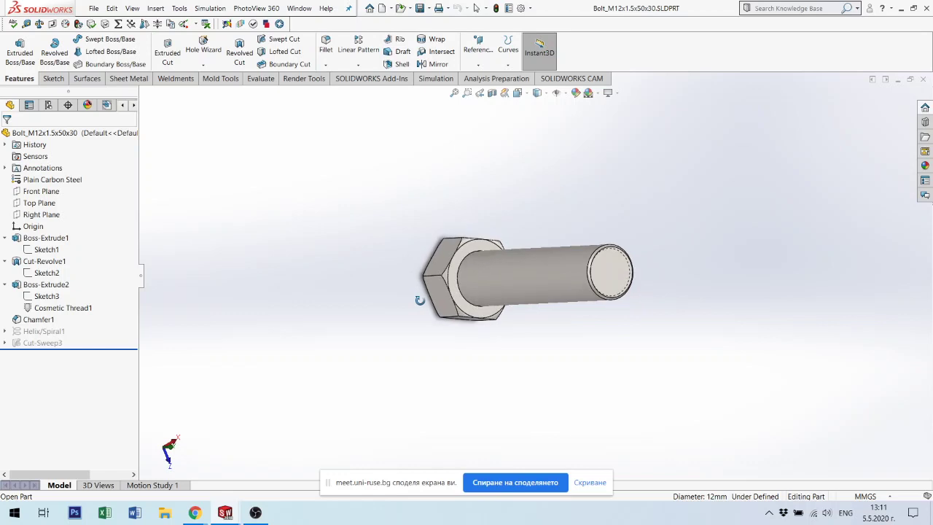
- Sketch a 6 mm diameter circle centred on the shaft end face
left_click(615, 281)
left_click(660, 251)
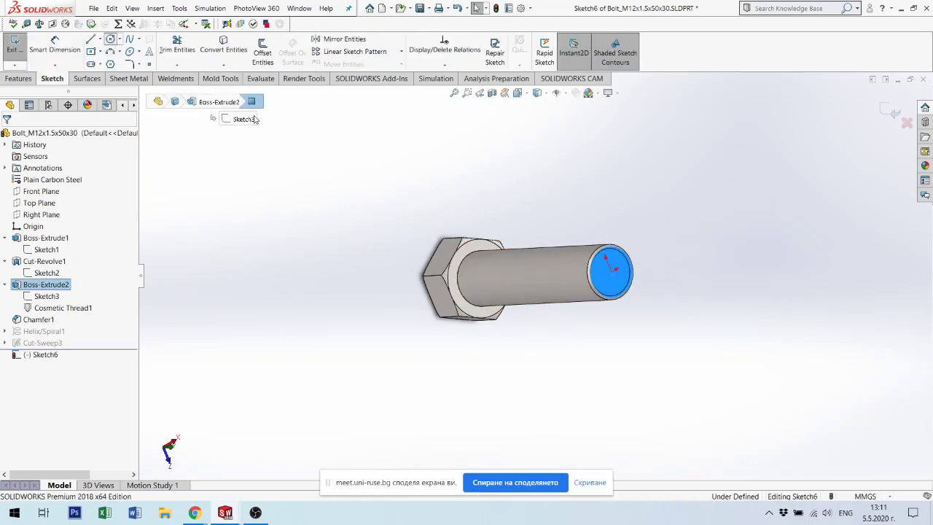
left_click(613, 271)
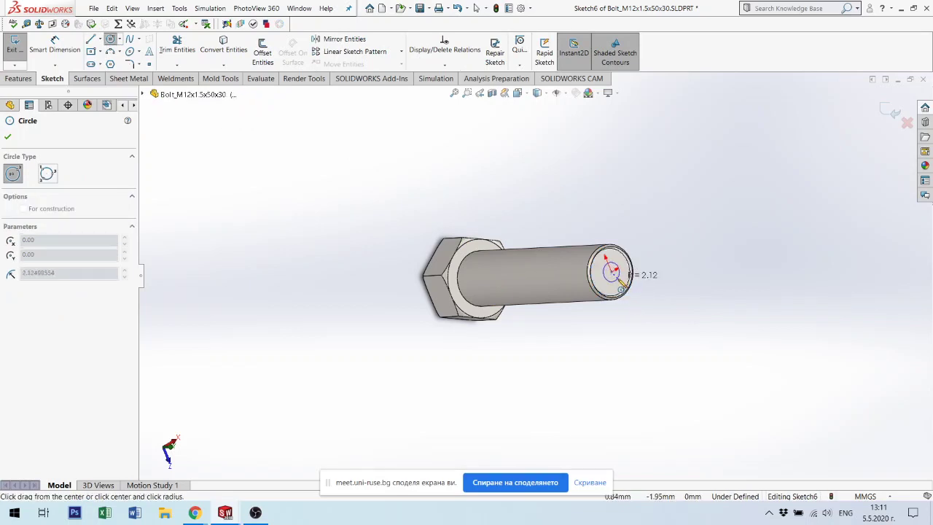
left_click(633, 286)
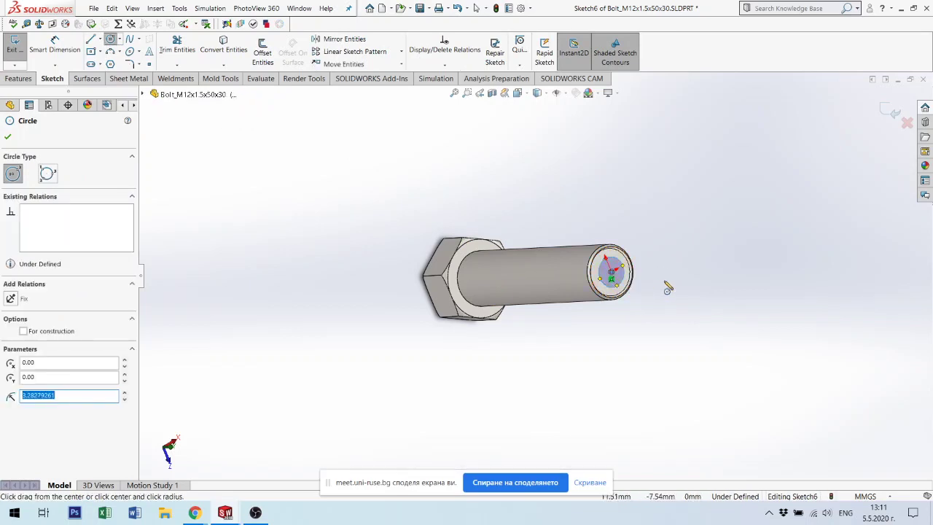
left_click(55, 45)
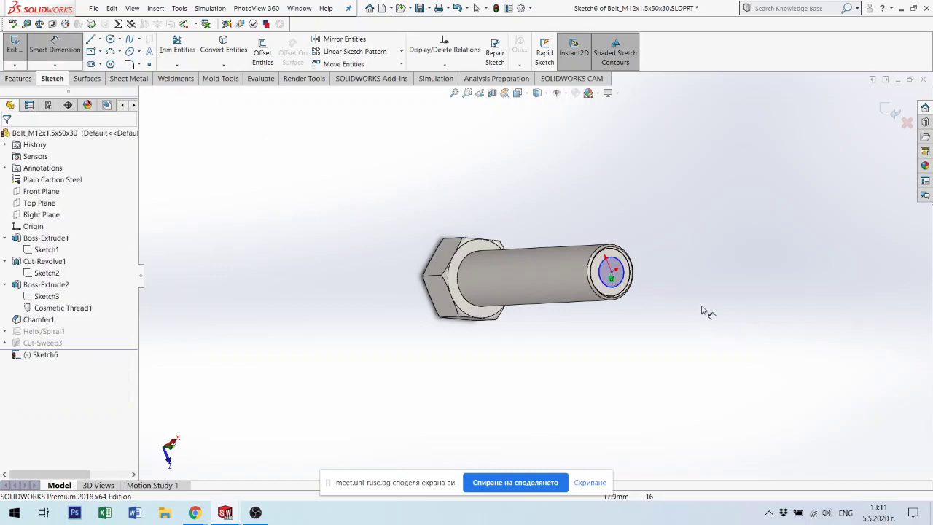
left_click(618, 266)
left_click(680, 212)
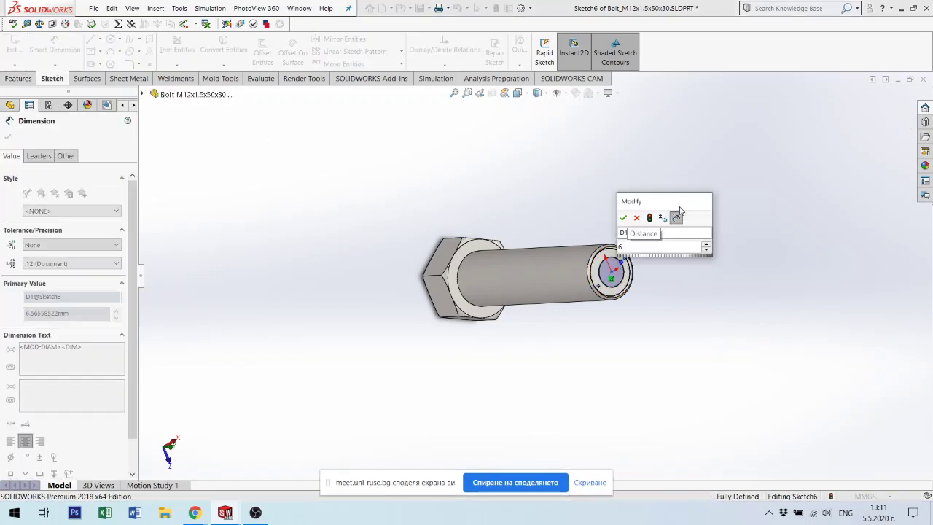
type("6")
key("Return")
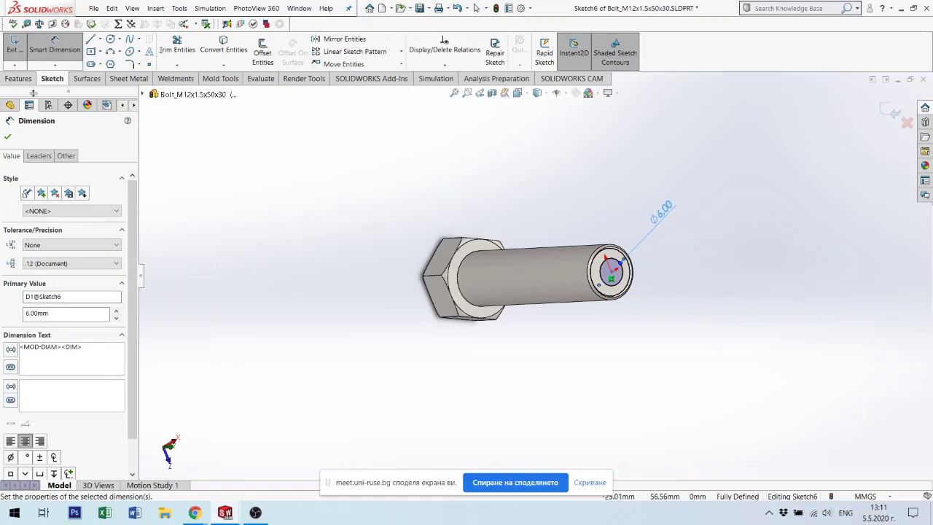
- Extrude-cut the circle, then edit Cut-Extrude1 to Through All
left_click(19, 80)
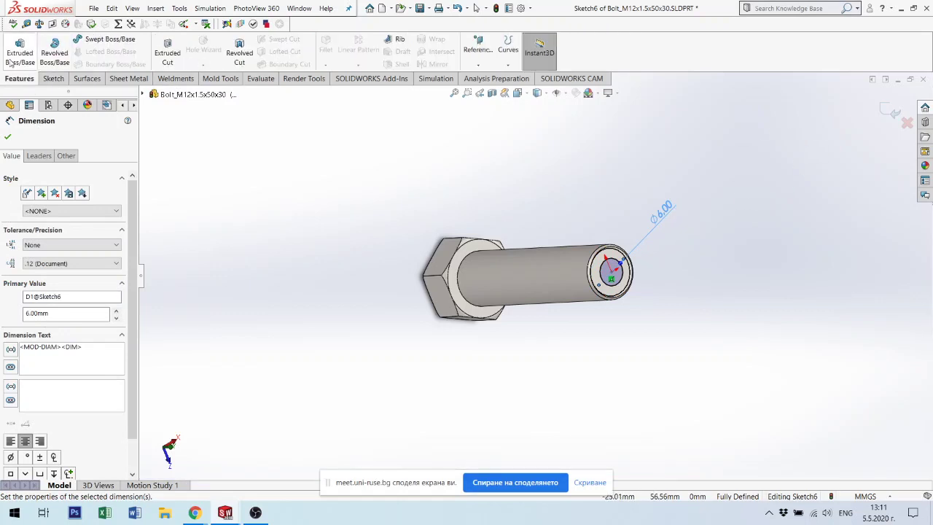
left_click(179, 50)
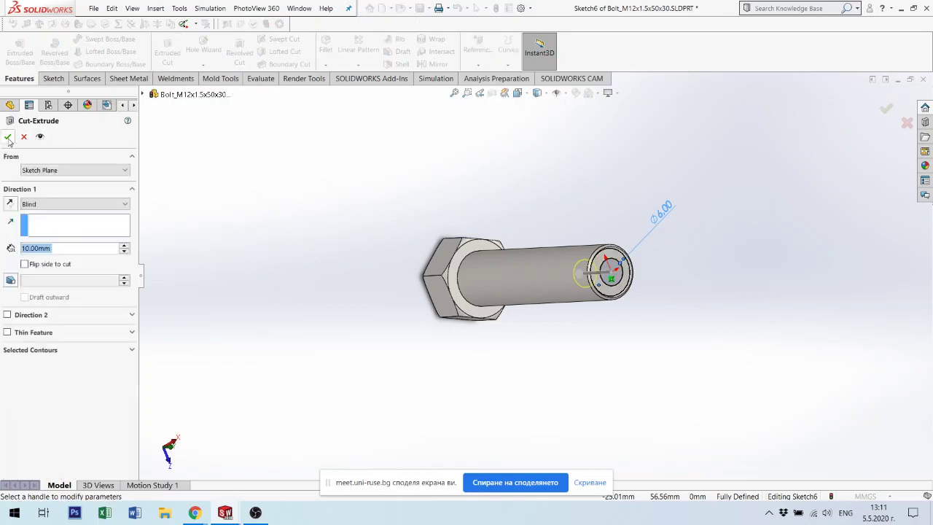
left_click(5, 137)
mouse_move(496, 313)
middle_mouse_down()
mouse_move(702, 284)
mouse_move(222, 331)
middle_mouse_up()
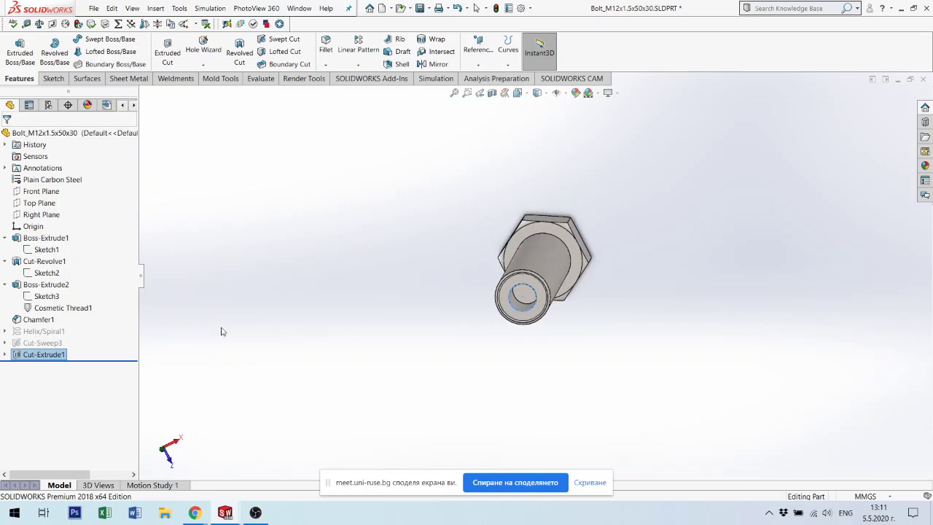
right_click(55, 360)
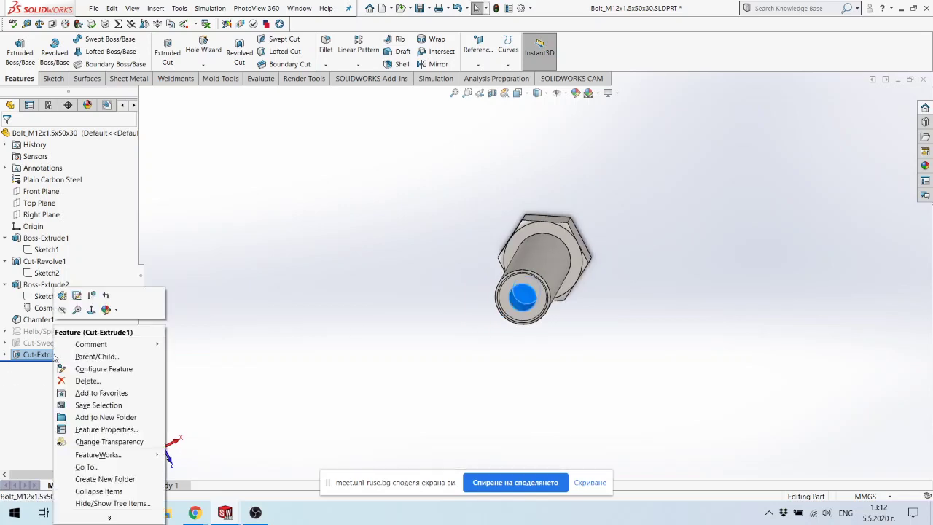
left_click(64, 305)
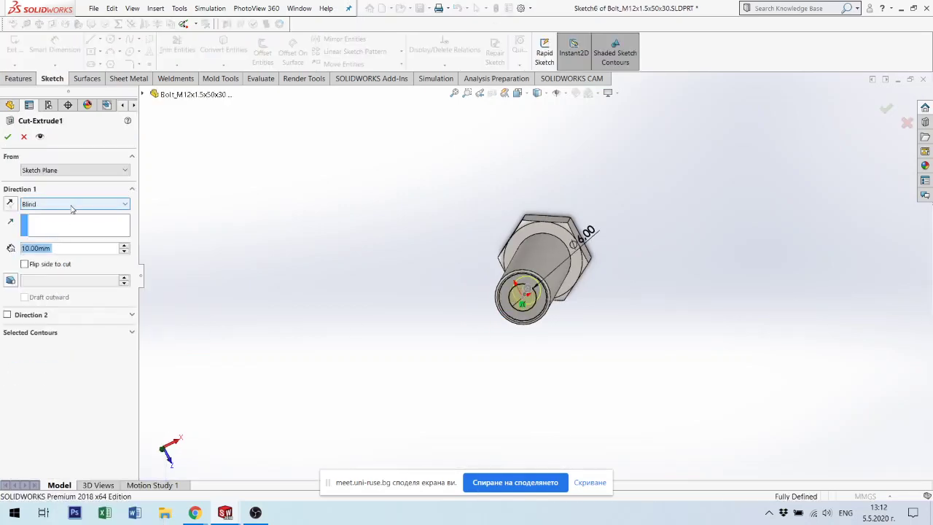
left_click(73, 206)
left_click(72, 223)
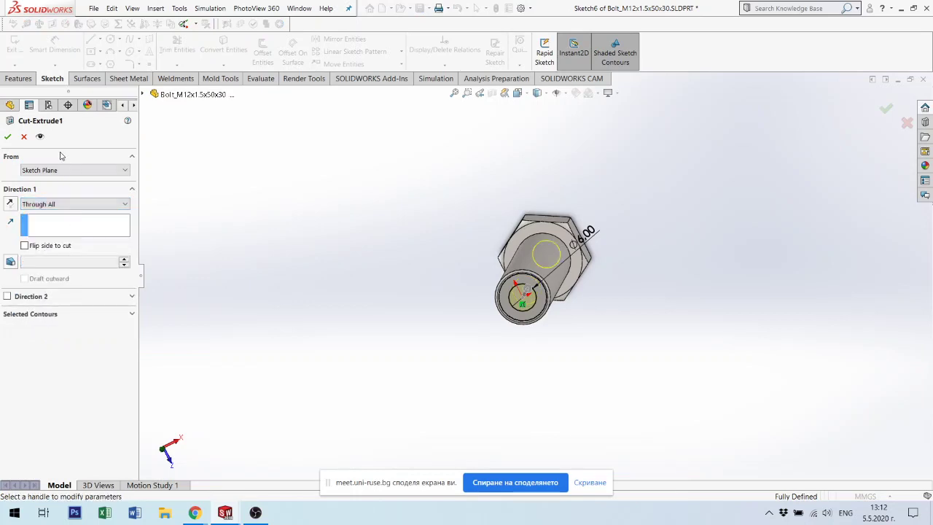
key("Return")
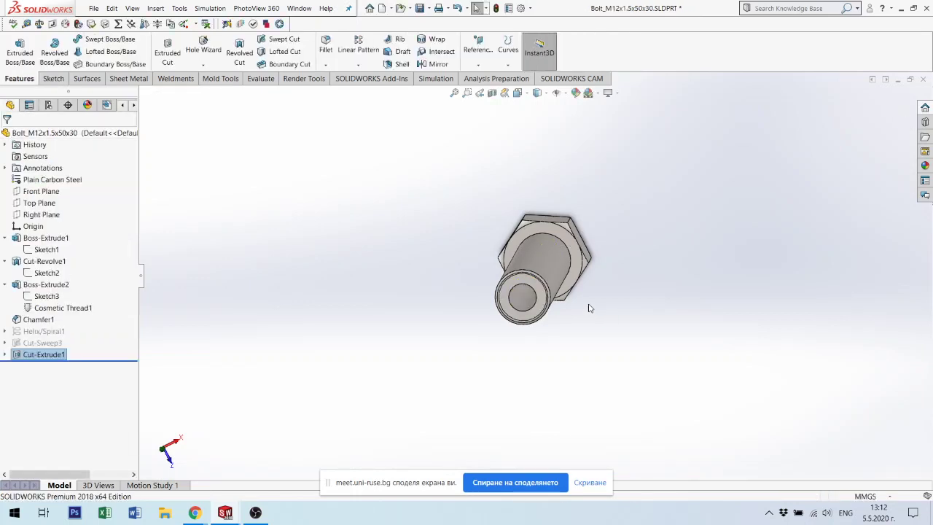
middle_click_drag(604, 315, 793, 393)
- Sketch a 10 mm diameter circle on the hex head face around the hole
scroll(577, 327, "down", 3)
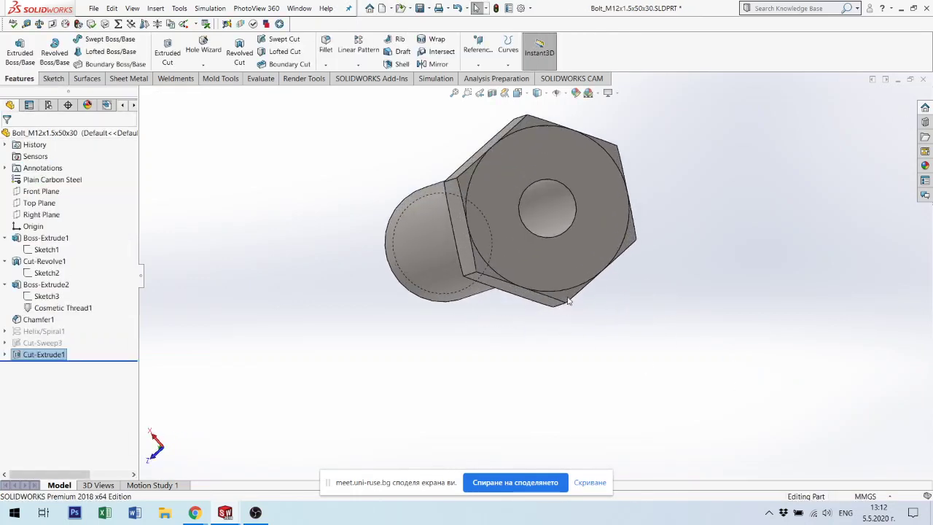
left_click(591, 228)
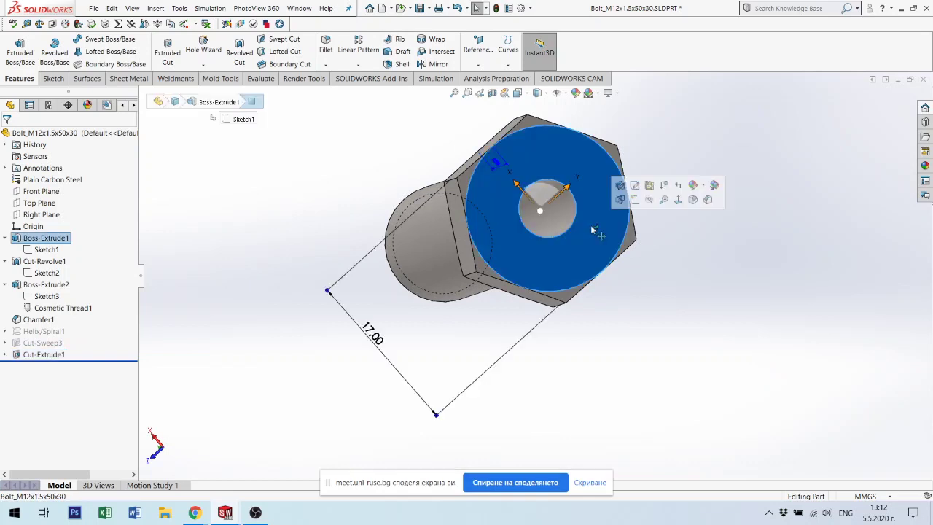
left_click(635, 201)
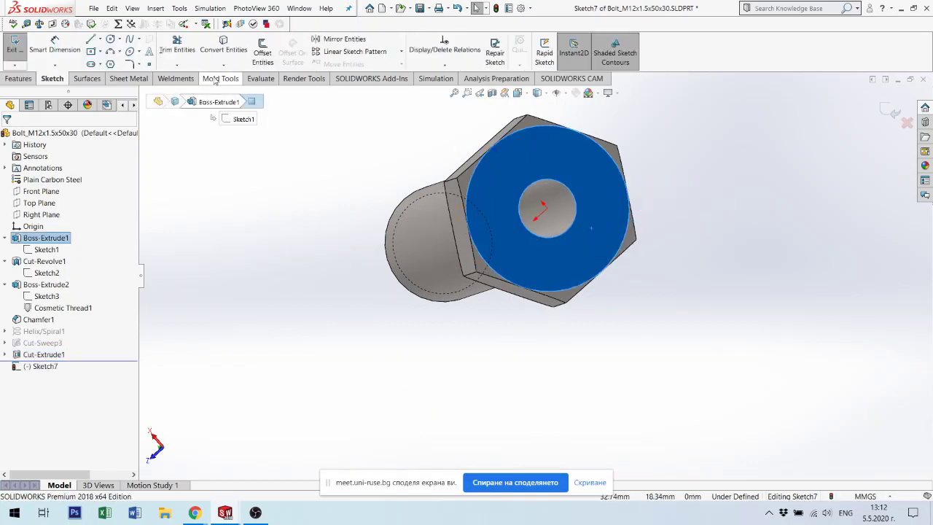
left_click(110, 39)
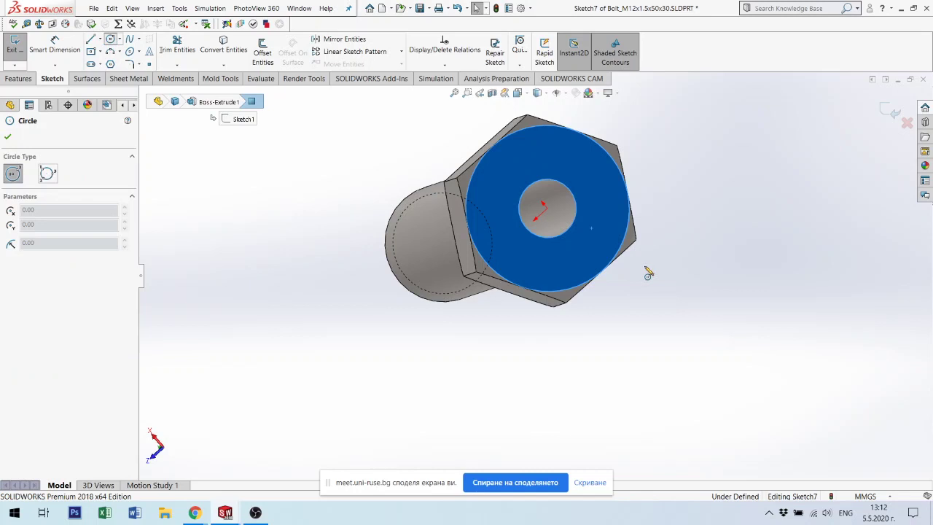
left_click(547, 209)
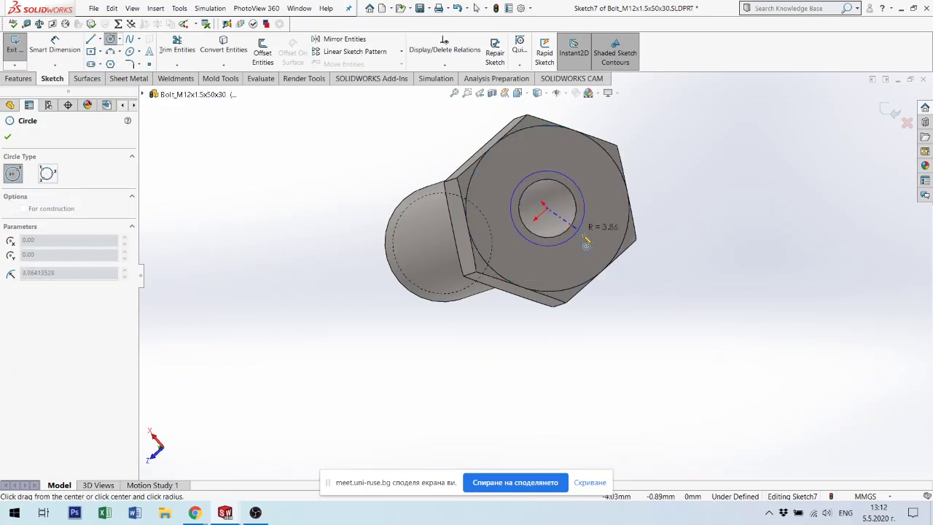
left_click(584, 243)
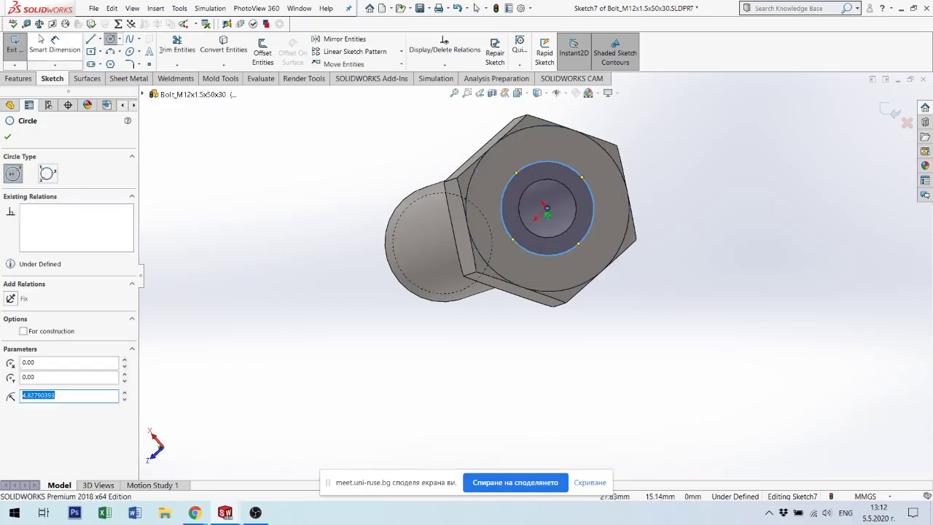
left_click(55, 44)
left_click(592, 190)
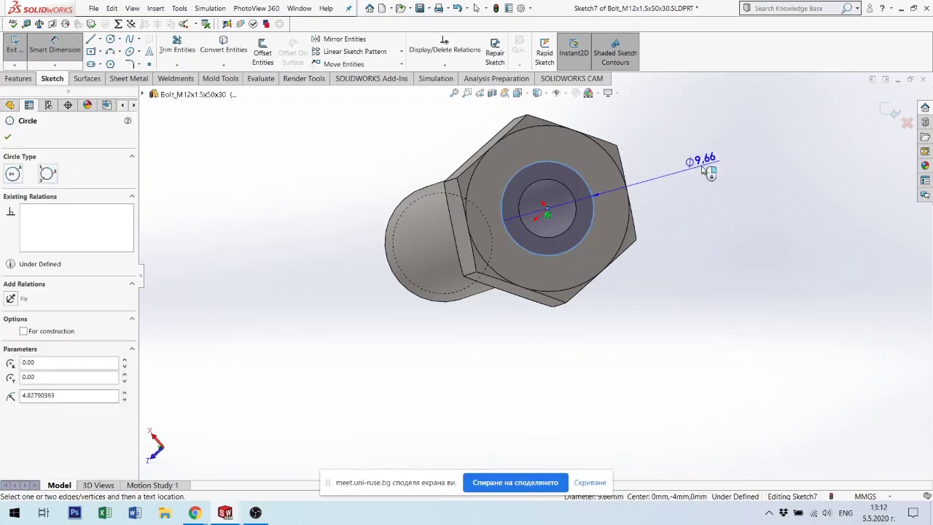
left_click(702, 167)
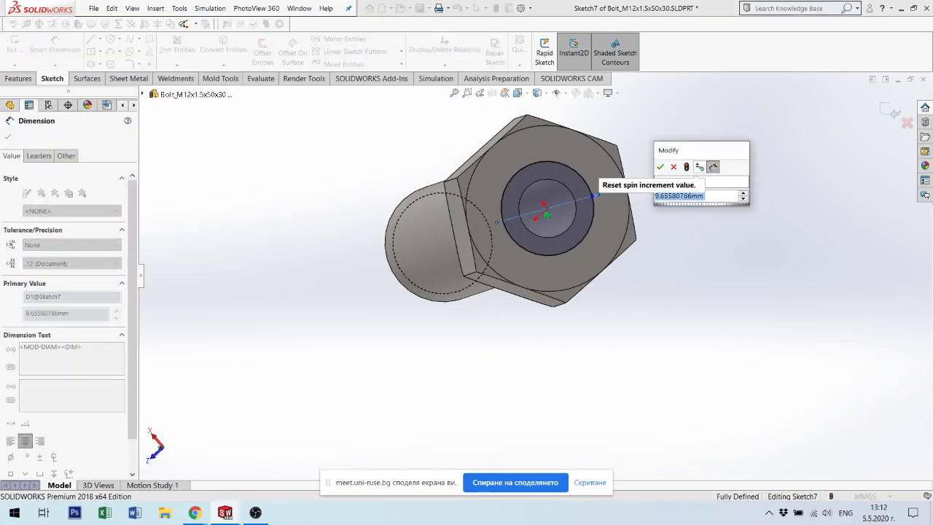
type("10")
key("Return")
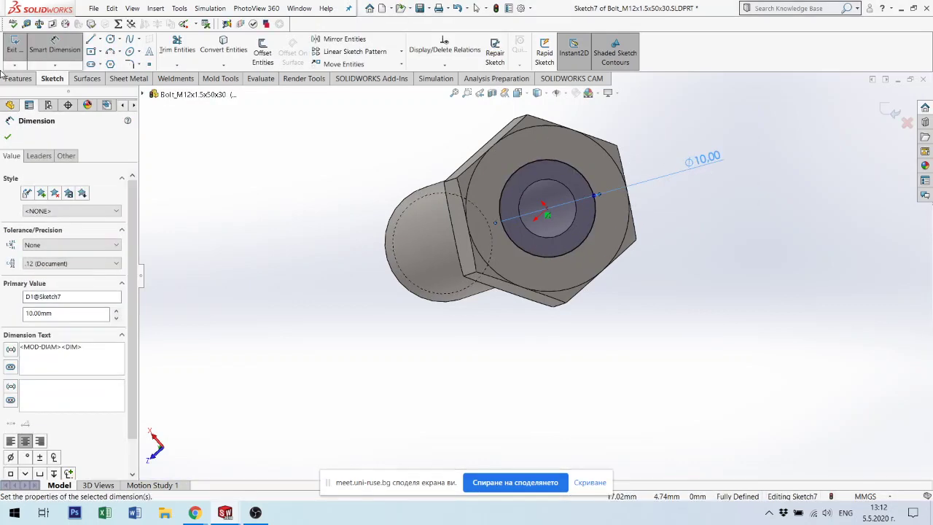
- Extrude-cut the 10 mm circle Blind to a depth of 5 mm
left_click(18, 79)
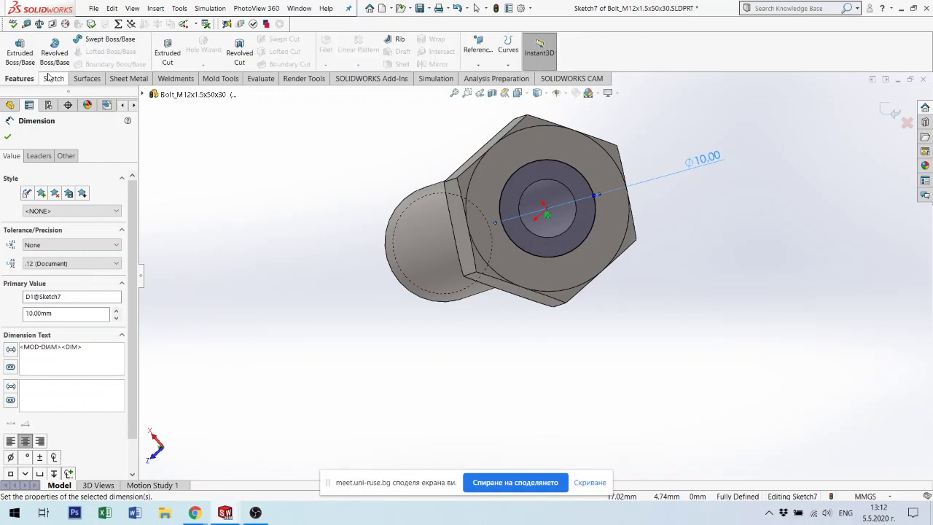
left_click(168, 49)
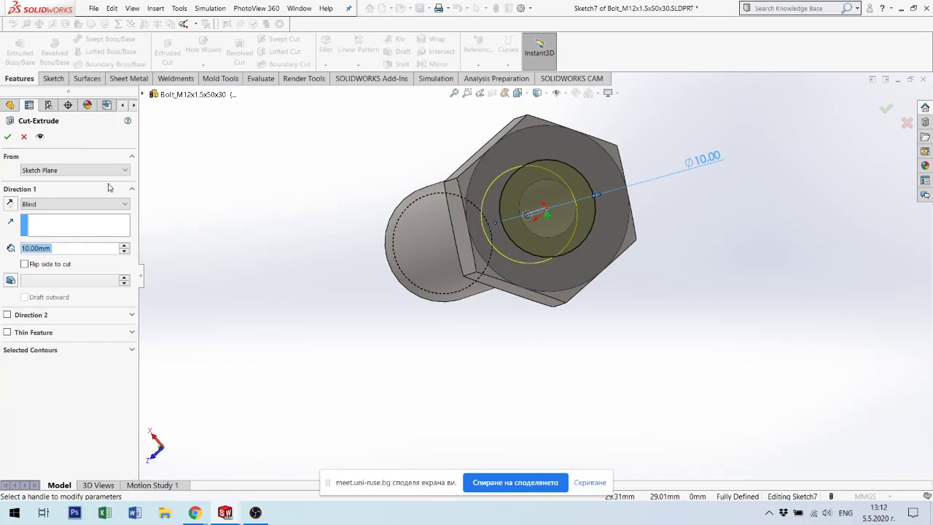
type("5")
key("Return")
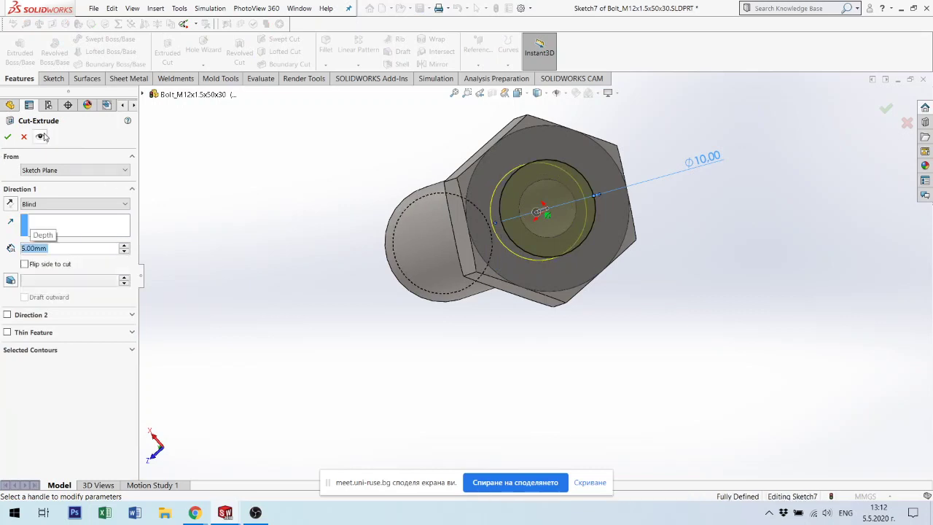
left_click(8, 137)
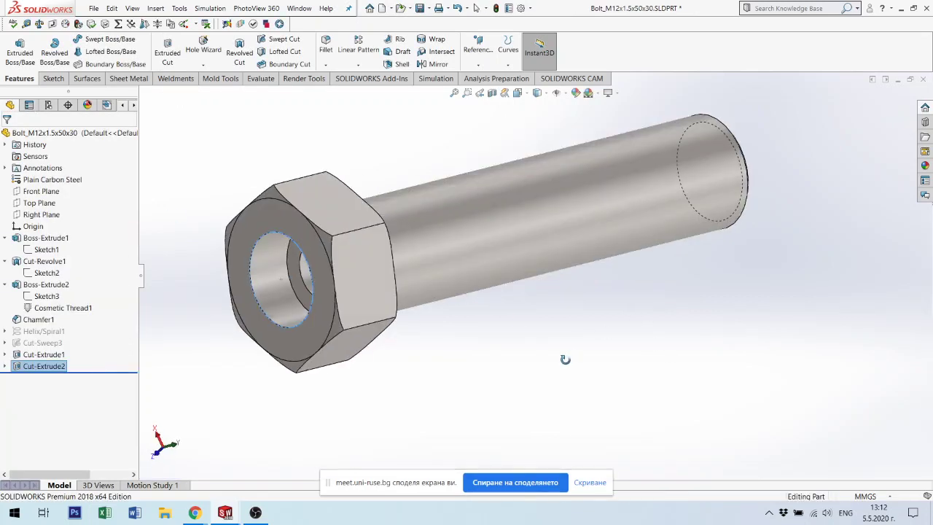
- Chamfer the threaded-end and head hole edges 0.5 mm × 45°, then close the part
mouse_move(345, 296)
middle_mouse_down()
mouse_move(340, 309)
mouse_move(625, 328)
middle_mouse_up()
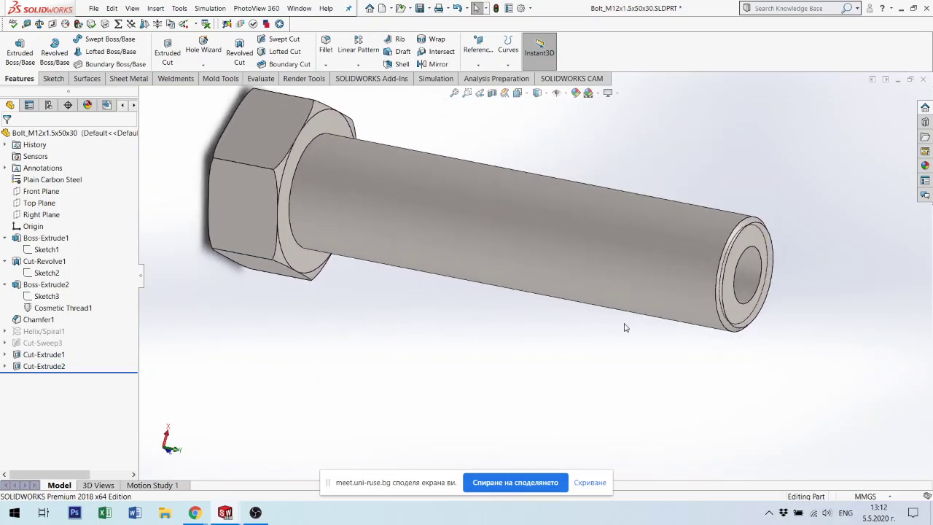
left_click(763, 274)
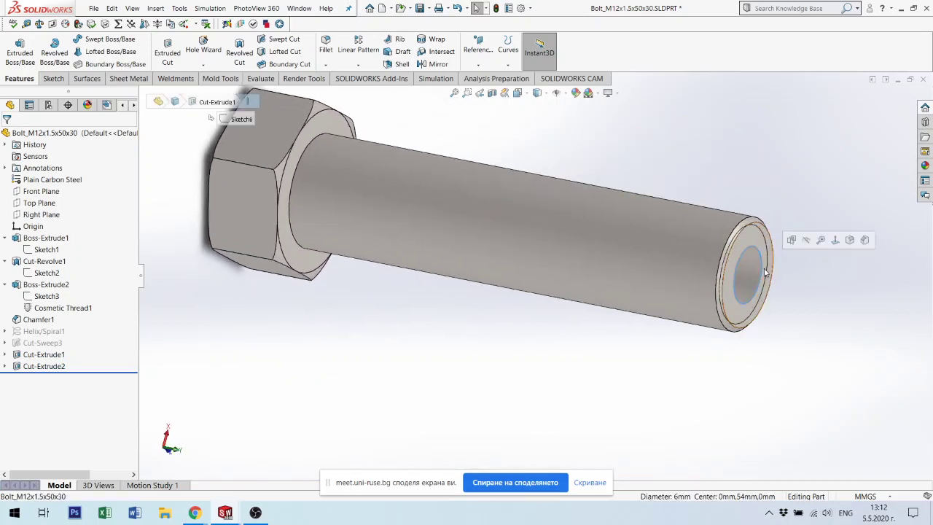
left_click(865, 241)
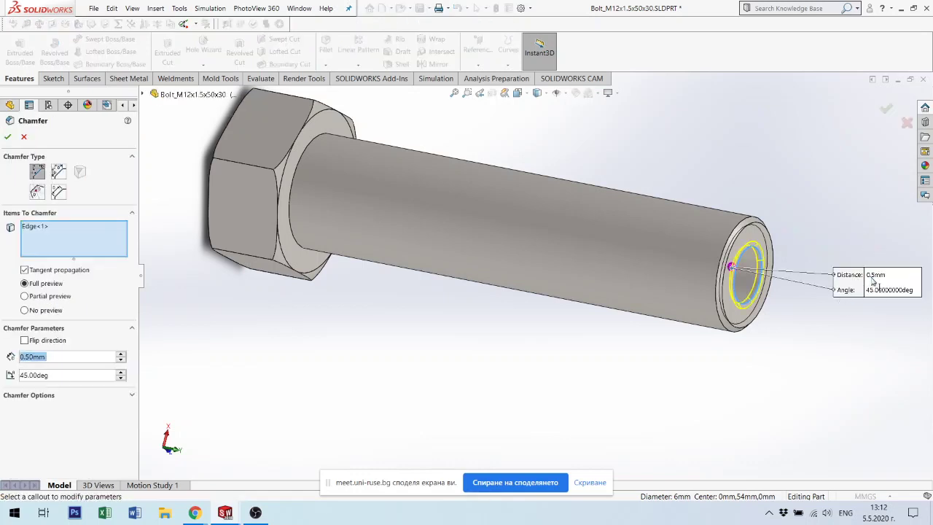
scroll(384, 288, "up", 3)
middle_click_drag(384, 288, 425, 314)
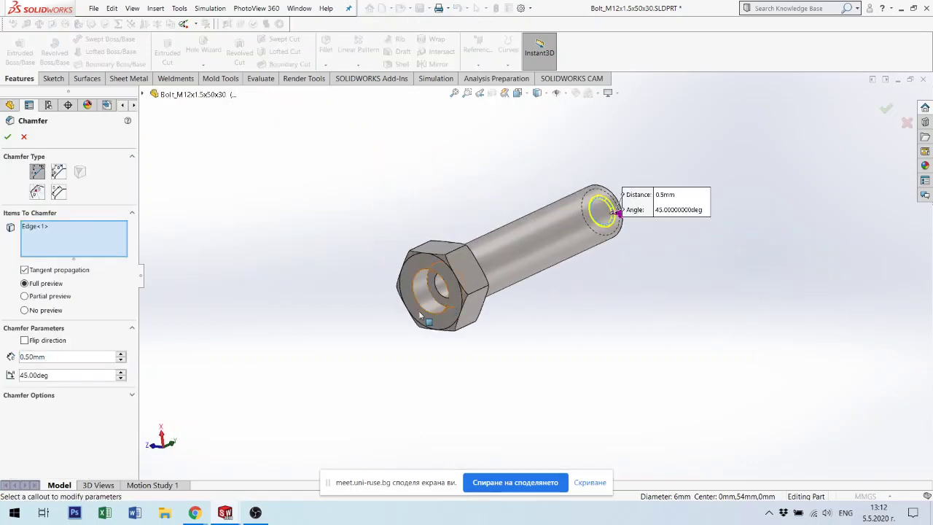
left_click(435, 300)
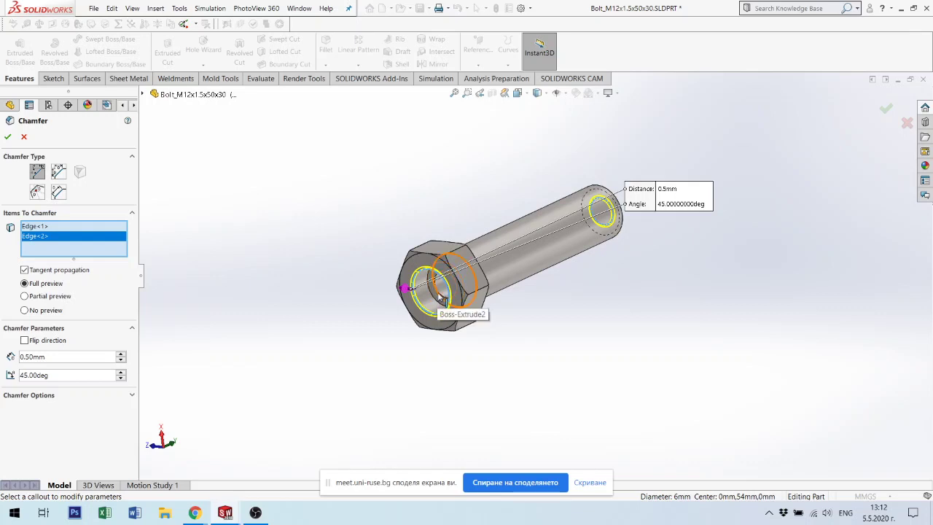
left_click(428, 299)
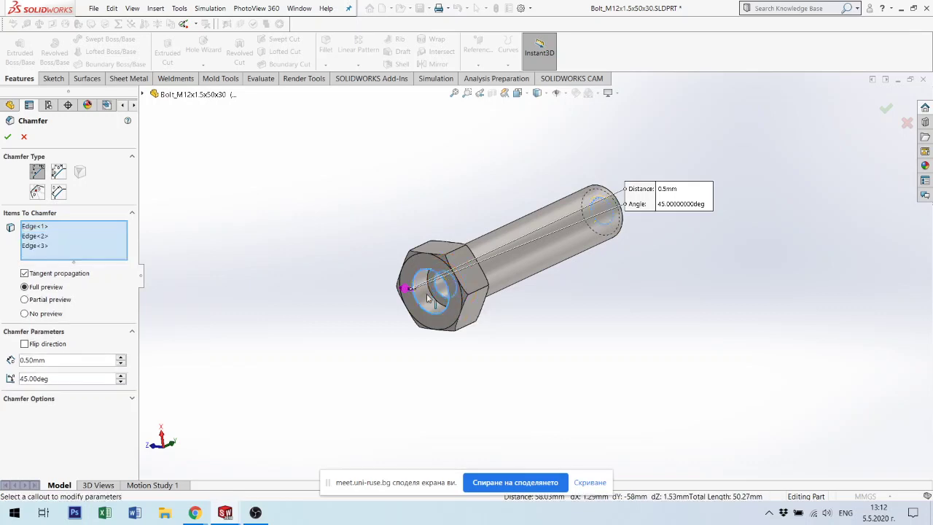
left_click(8, 138)
scroll(552, 328, "up", 3)
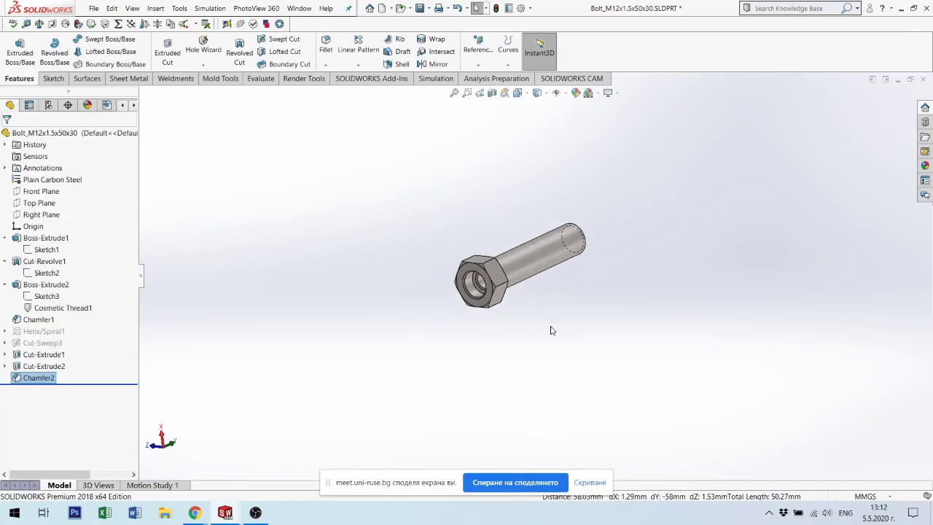
mouse_move(552, 328)
middle_mouse_down()
mouse_move(447, 301)
mouse_move(562, 316)
middle_mouse_up()
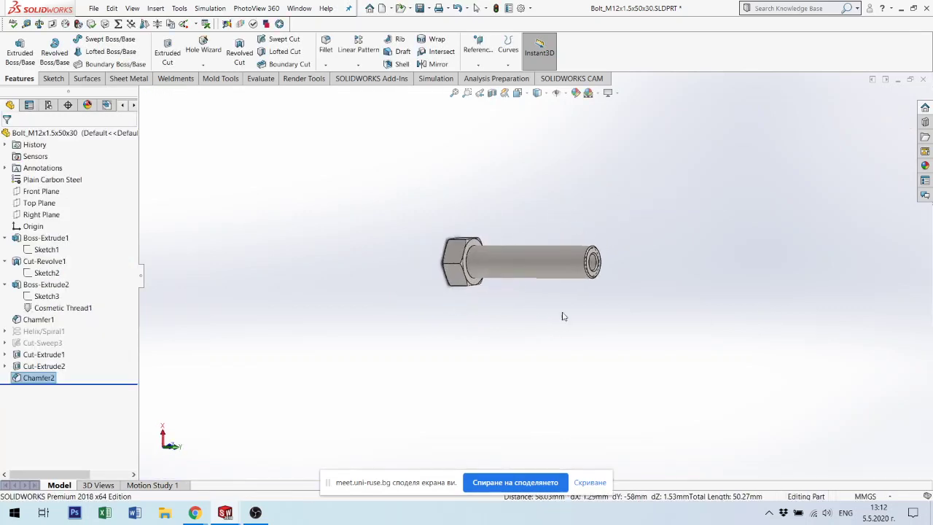
left_click(924, 80)
- Save the chamfered part when closing and zoom around the drawing sheet
left_click(449, 255)
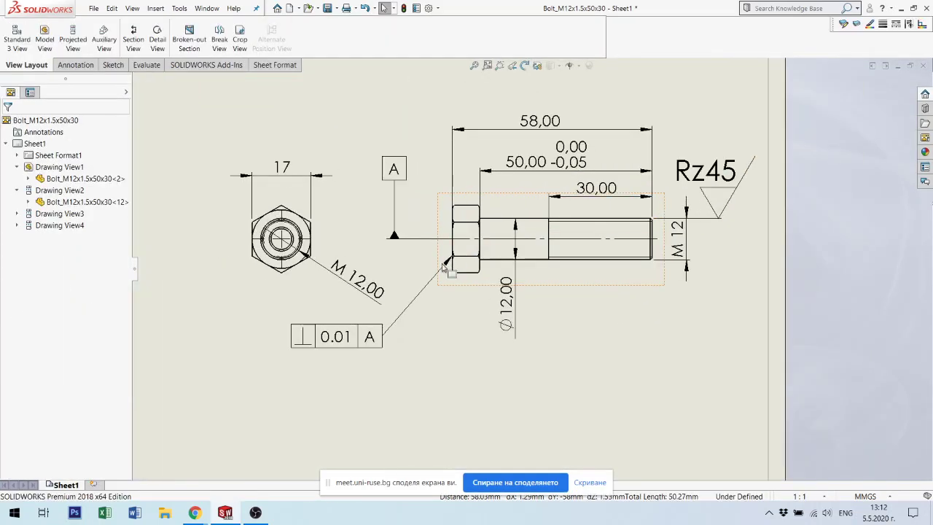
scroll(583, 299, "up", 2)
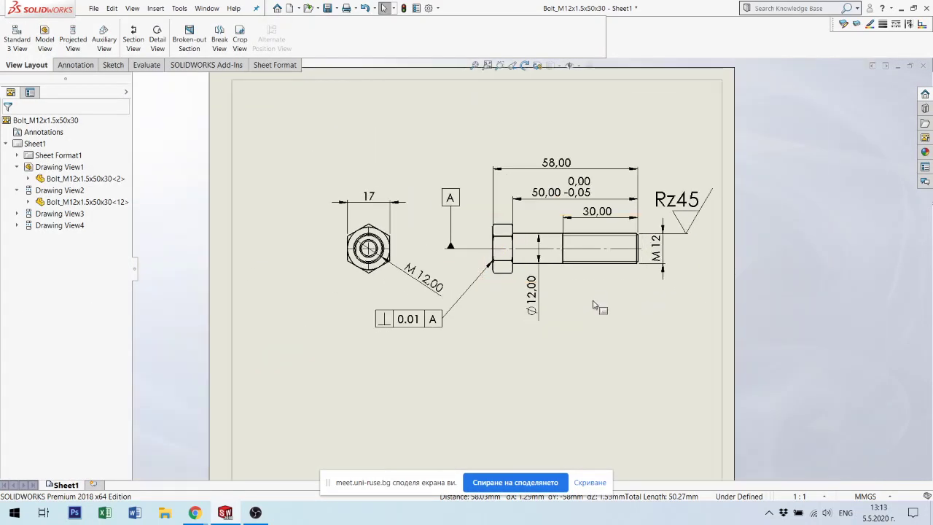
scroll(594, 305, "up", 2)
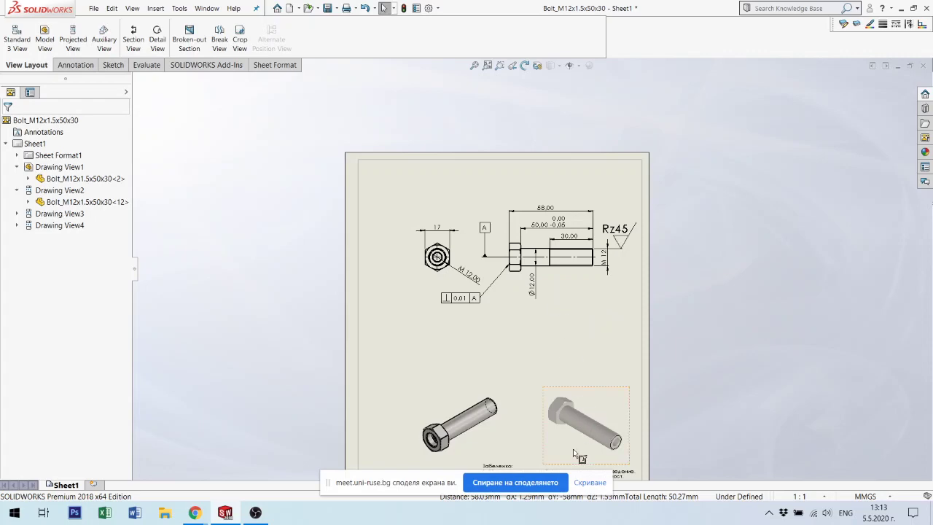
scroll(574, 453, "up", 2)
scroll(562, 431, "down", 1)
scroll(554, 365, "up", 1)
scroll(543, 232, "down", 3)
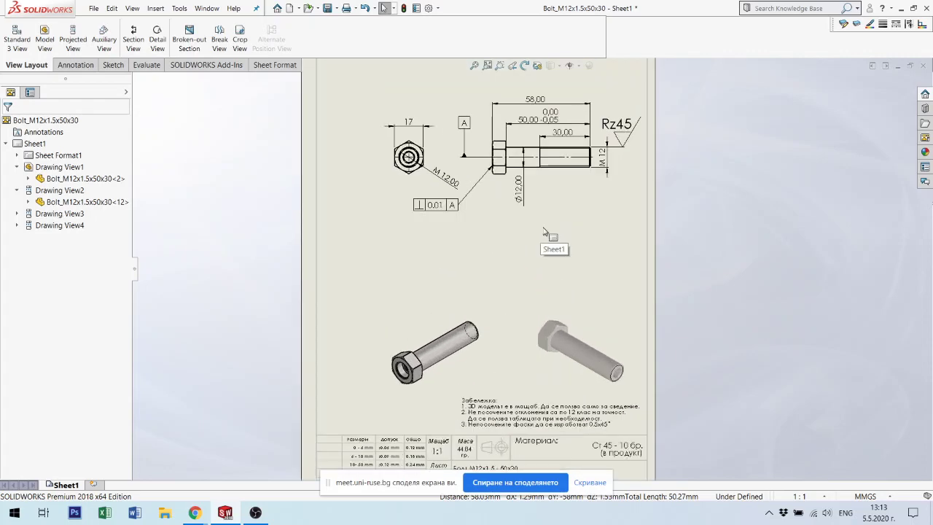
scroll(543, 232, "down", 1)
scroll(510, 233, "up", 2)
- Reopen Bolt_M12x1.5x50x30.SLDPRT from the bolt's side view
scroll(563, 233, "down", 1)
scroll(554, 232, "down", 2)
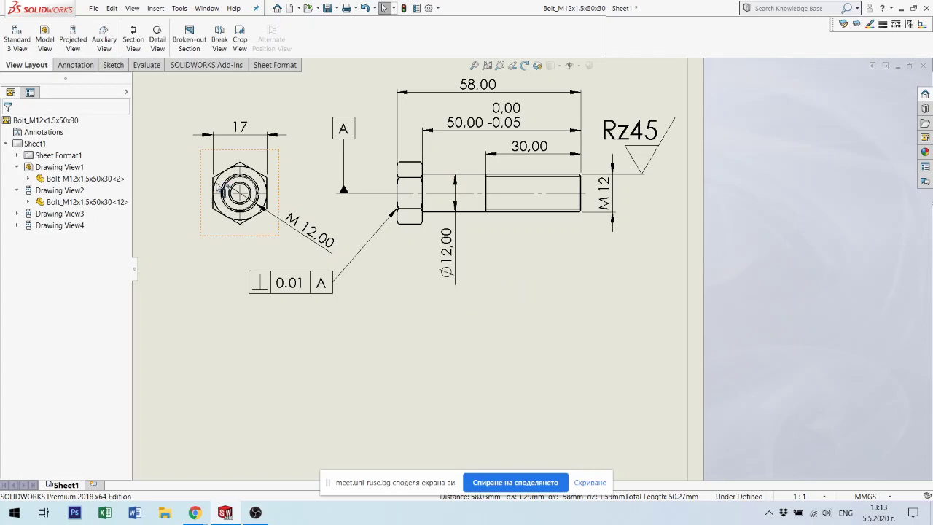
scroll(245, 203, "down", 2)
scroll(358, 214, "down", 2)
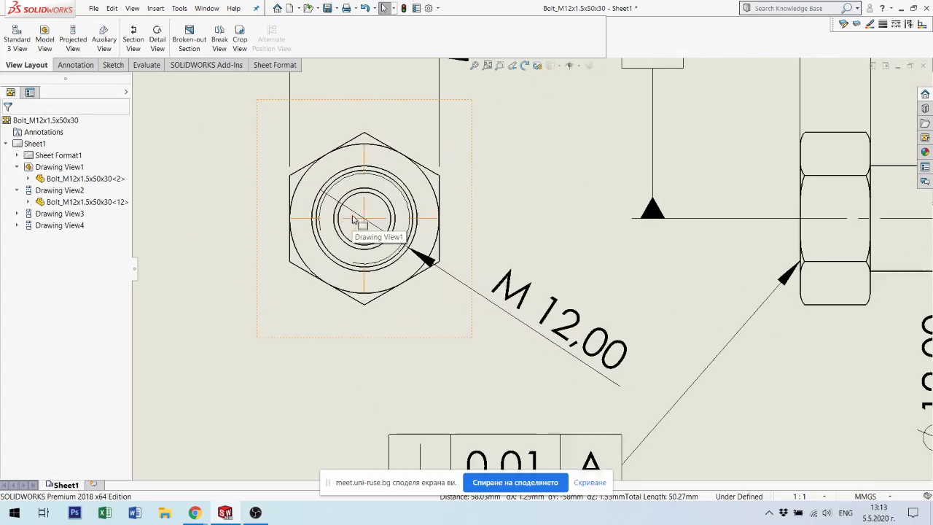
scroll(532, 267, "up", 2)
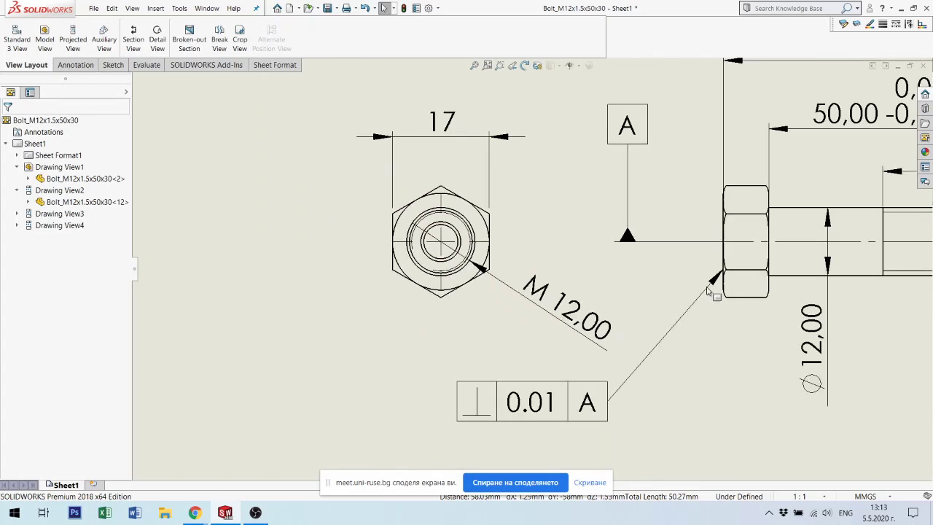
left_click(855, 261)
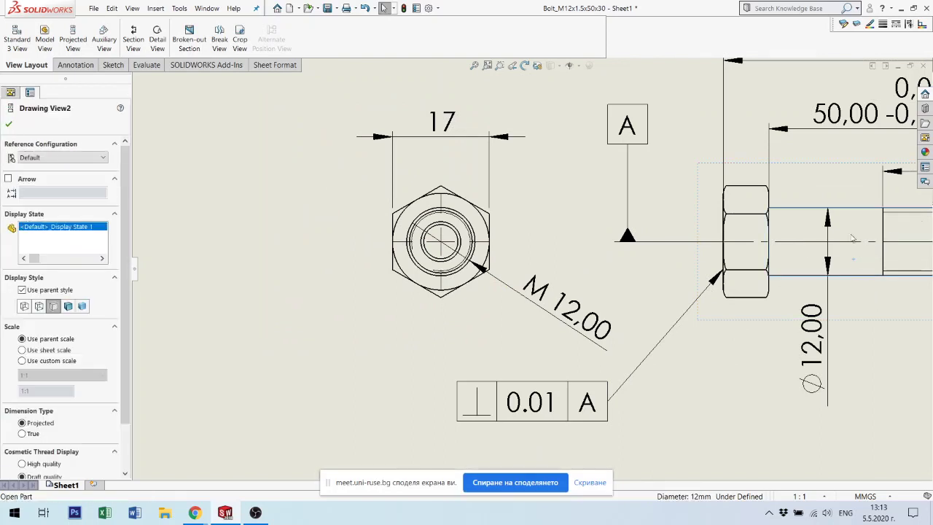
left_click(853, 237)
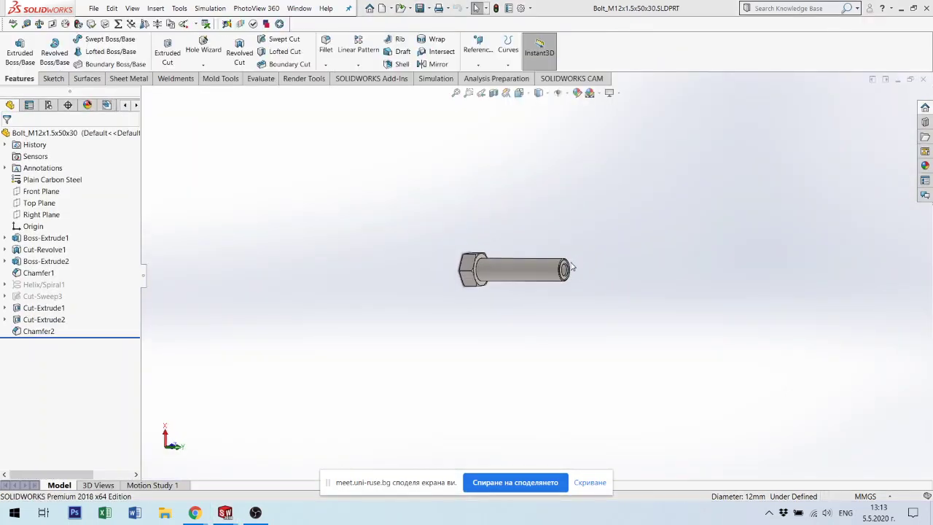
- Suppress the Chamfer2 feature on the hole edges
scroll(572, 268, "down", 4)
scroll(554, 274, "down", 5)
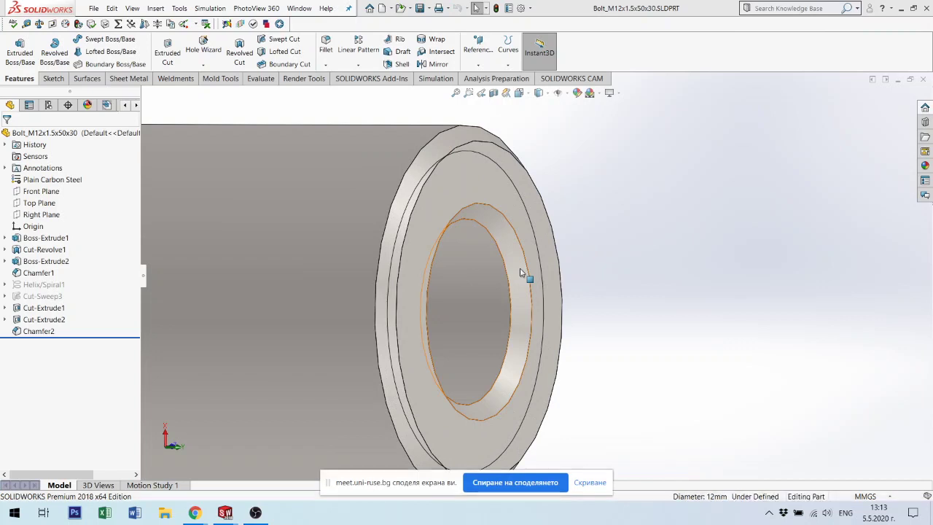
left_click(521, 272)
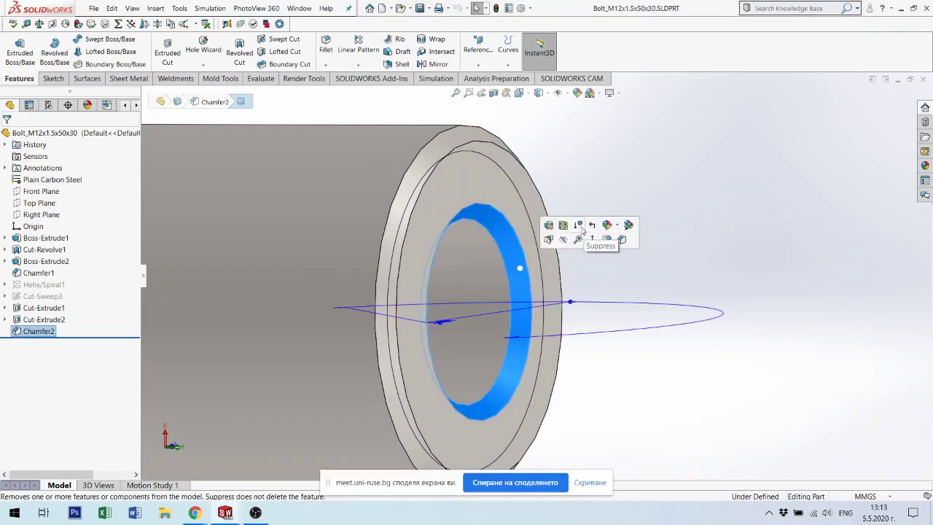
left_click(578, 226)
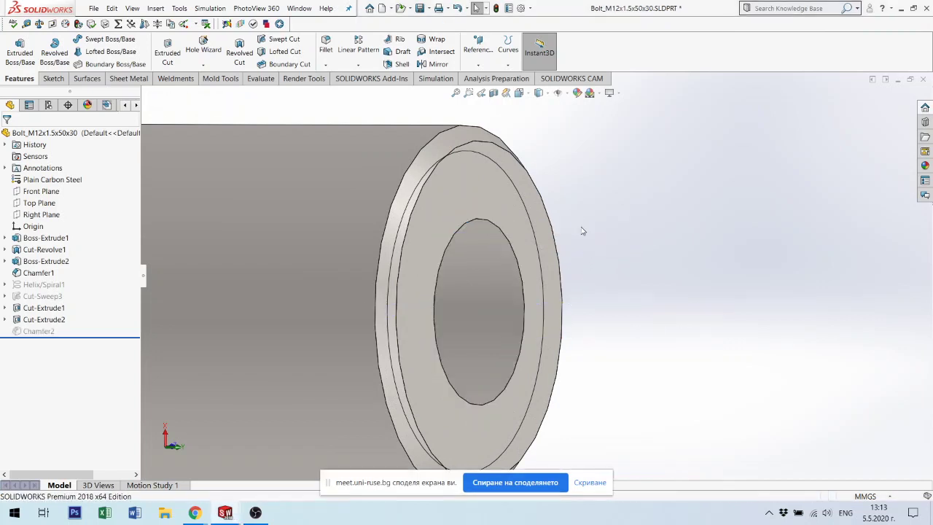
- Edit Cut-Extrude1's sketch to change the hole diameter from 6 to 5 mm
left_click(525, 319)
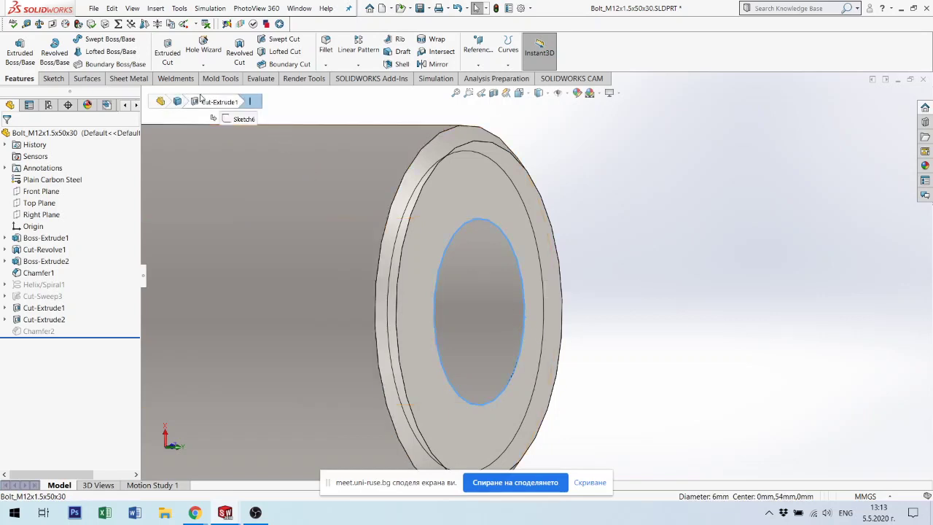
left_click(491, 317)
left_click(534, 274)
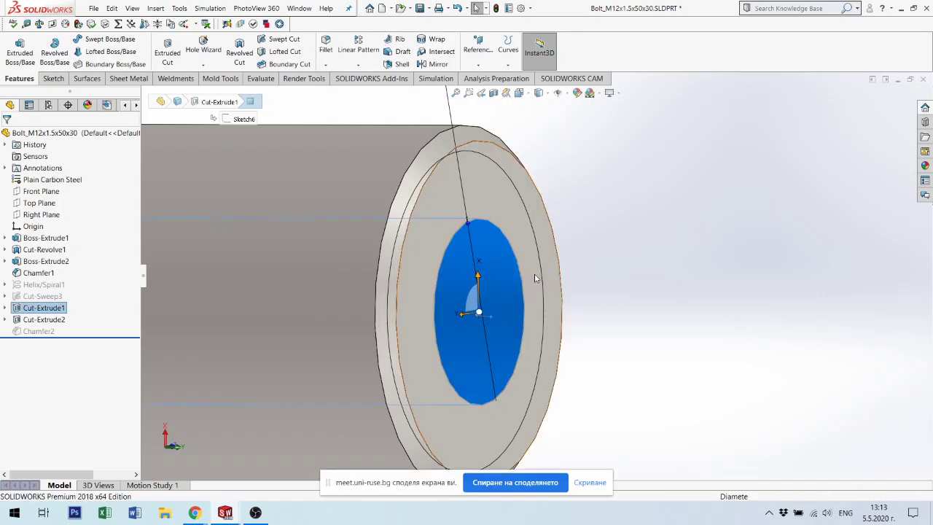
scroll(547, 199, "up", 5)
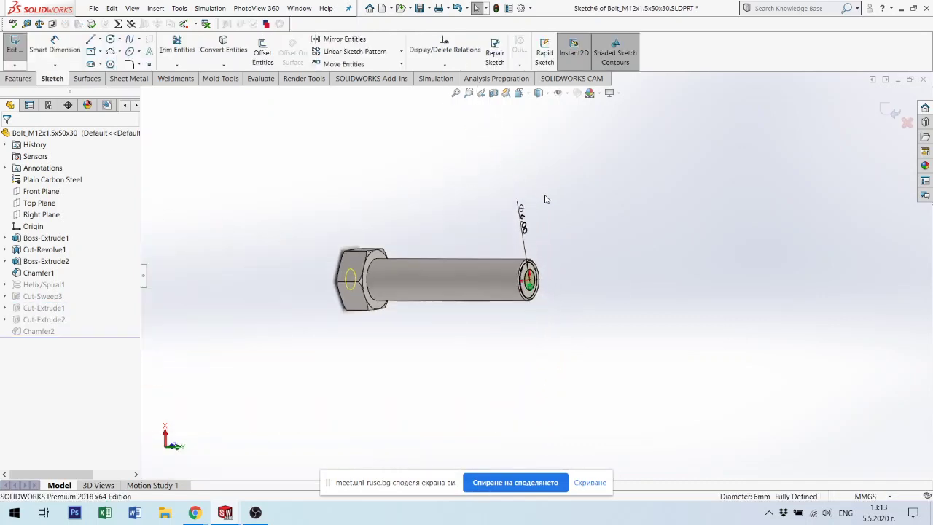
scroll(513, 262, "down", 6)
double_click(471, 275)
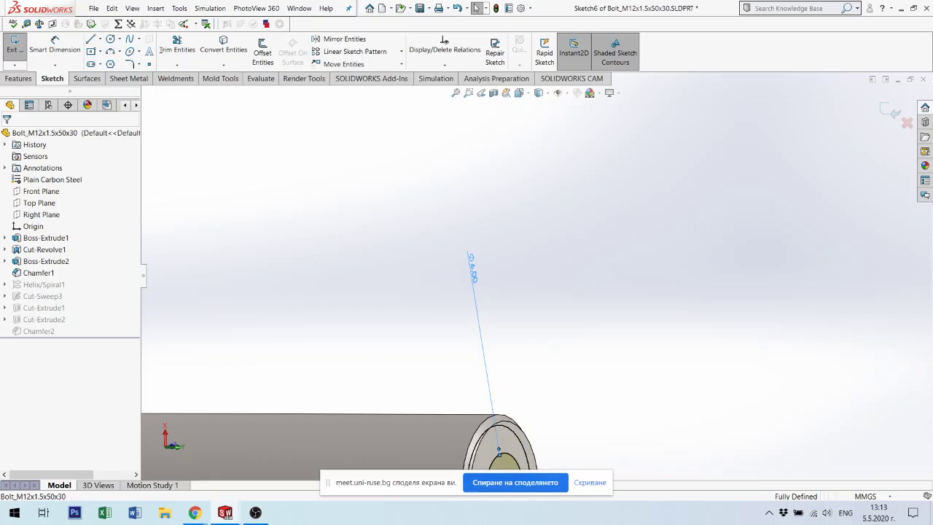
type("5")
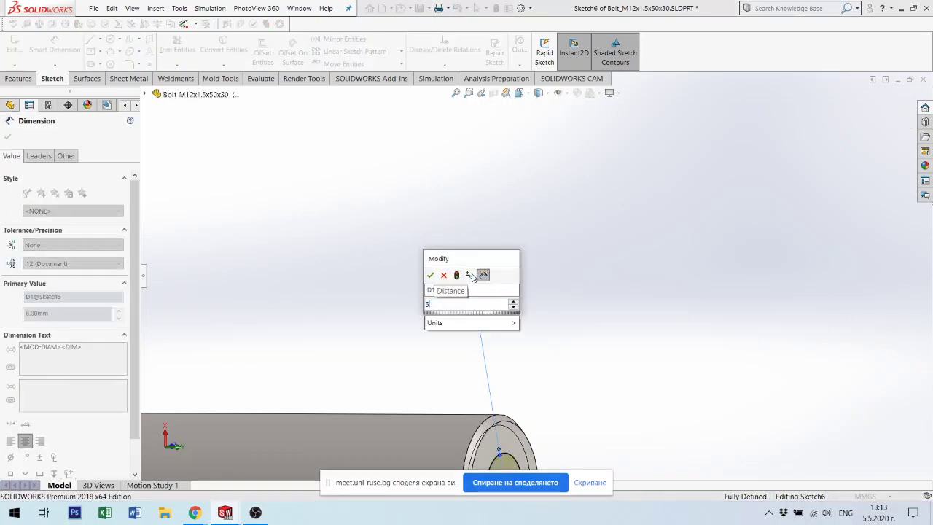
key("Return")
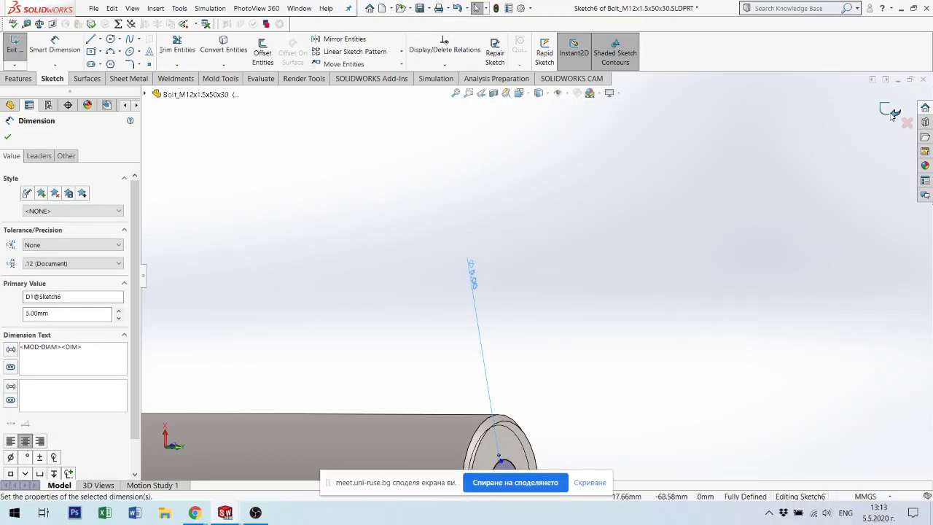
left_click(891, 116)
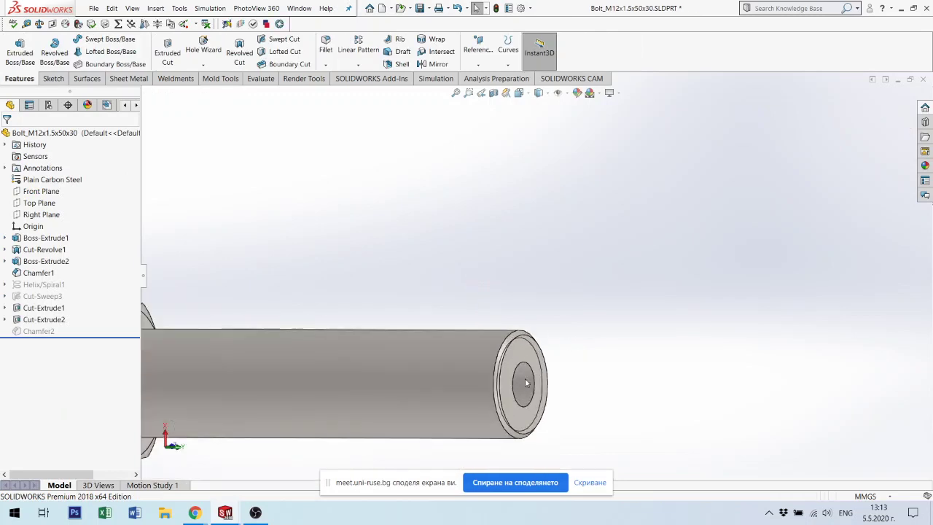
- Add an ISO M6 cosmetic thread, 20 mm blind, to the threaded-end hole
left_click(530, 370)
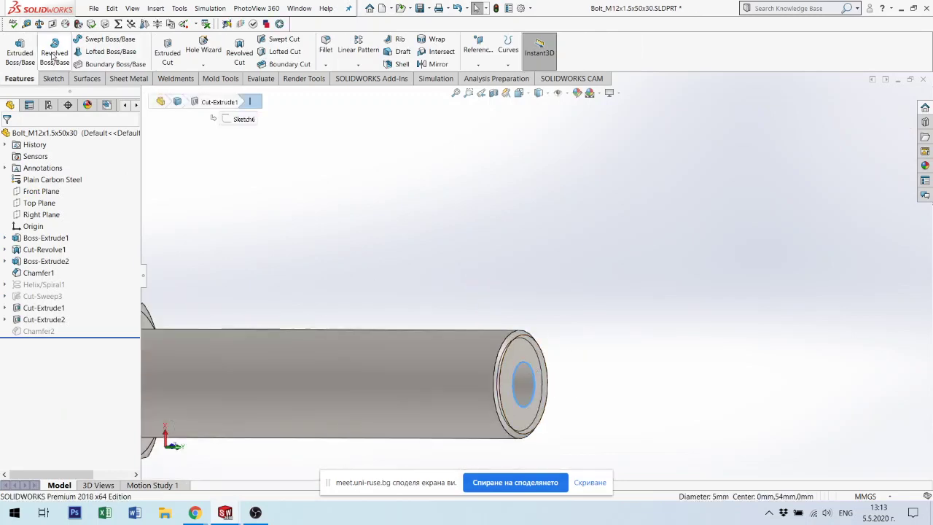
left_click(155, 9)
mouse_move(189, 369)
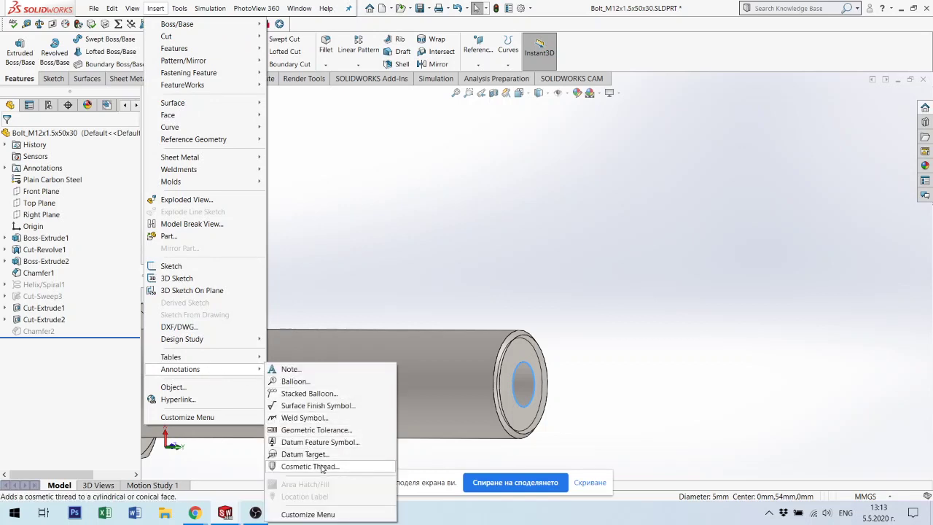
left_click(314, 466)
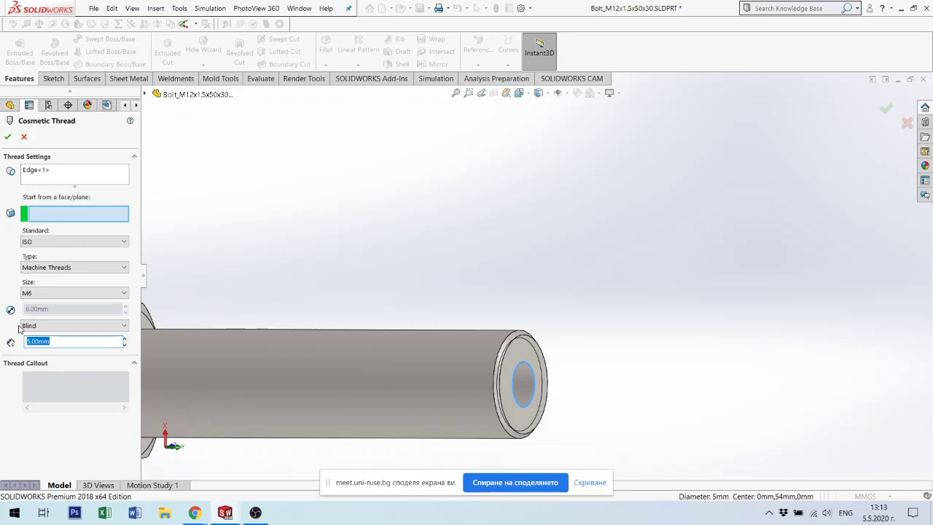
type("20")
key("Return")
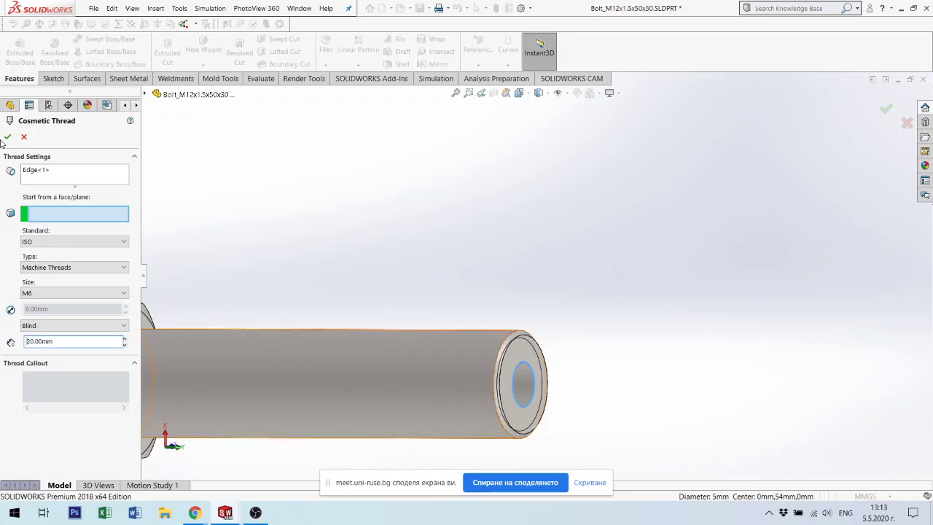
left_click(7, 137)
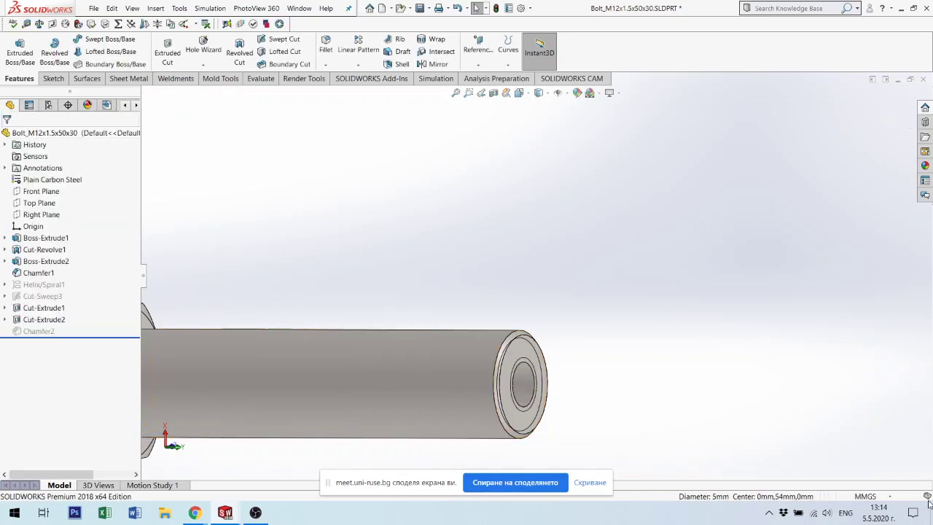
- Unsuppress Chamfer2 and orbit to check the hex head
left_click(38, 331)
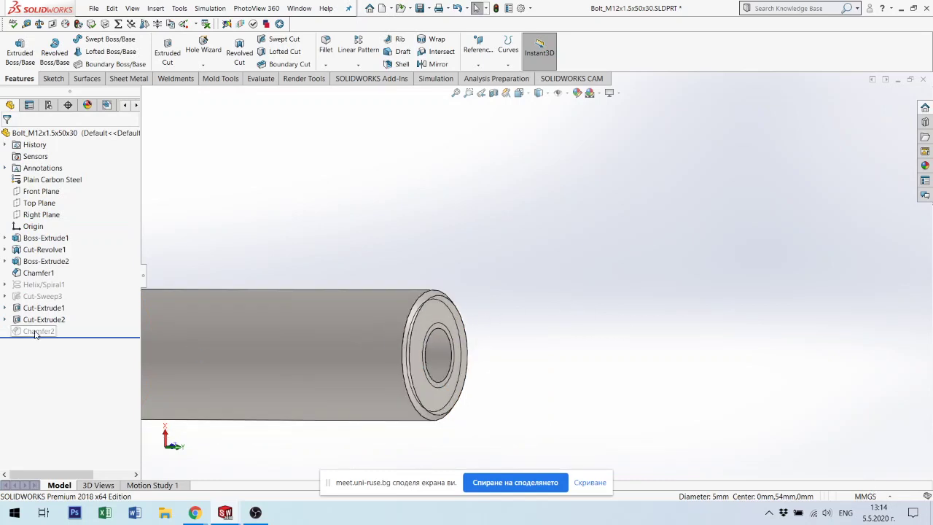
left_click(57, 304)
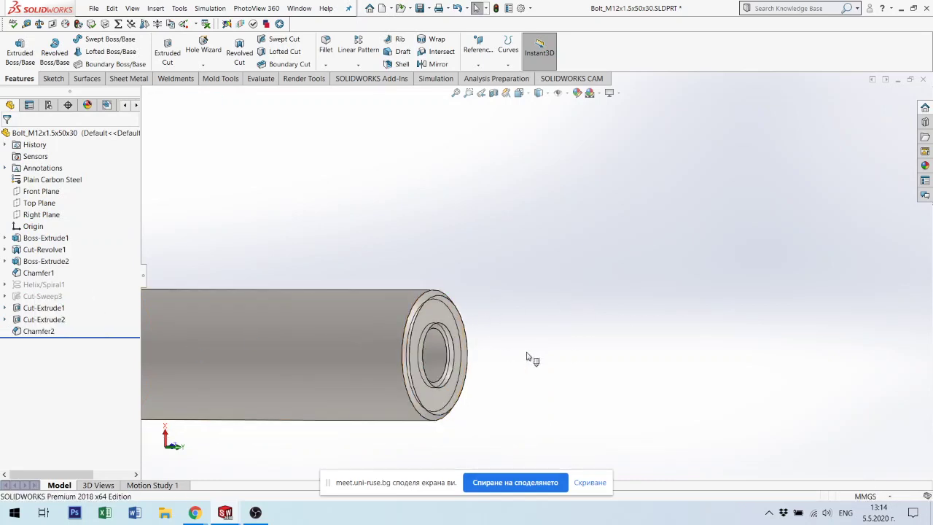
mouse_move(548, 356)
middle_mouse_down()
mouse_move(502, 355)
mouse_move(595, 345)
middle_mouse_up()
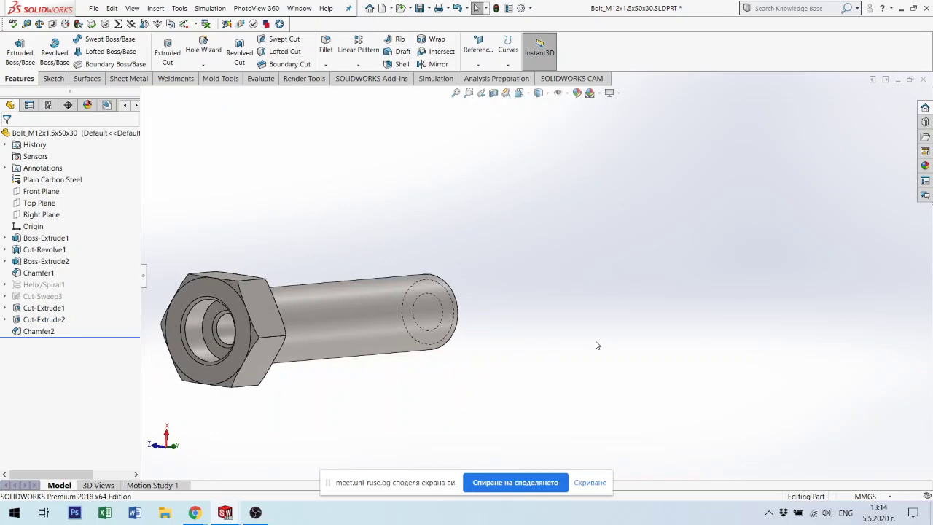
- Close the part and return to the bolt drawing
left_click(924, 81)
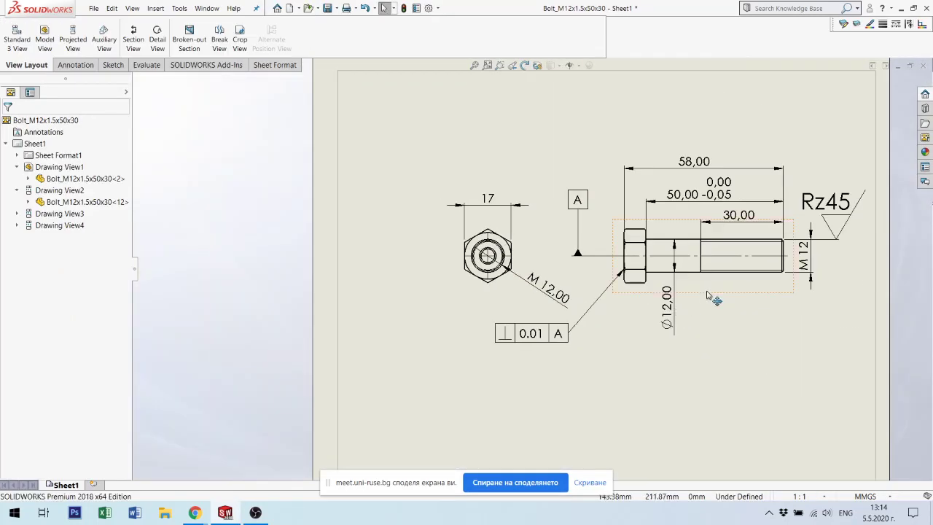
scroll(730, 295, "up", 3)
scroll(693, 314, "down", 2)
scroll(584, 357, "down", 1)
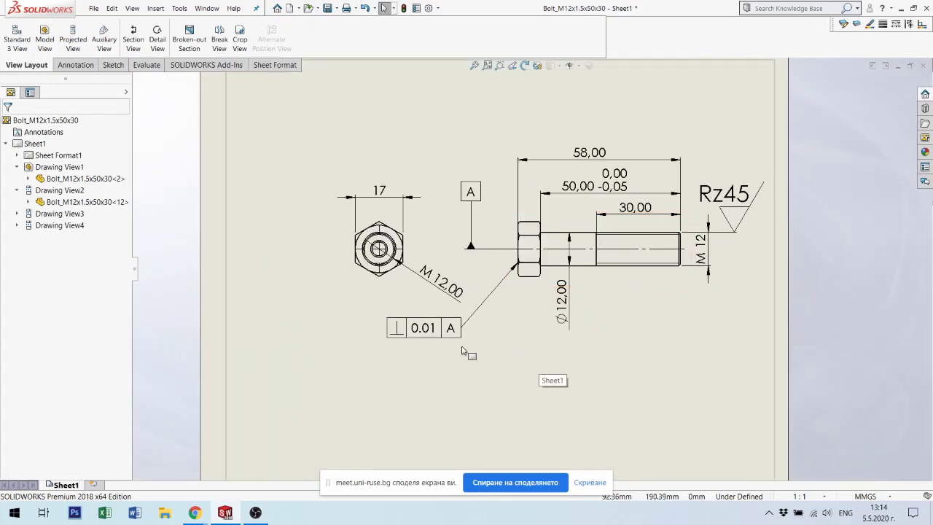
scroll(502, 366, "up", 3)
scroll(525, 328, "down", 2)
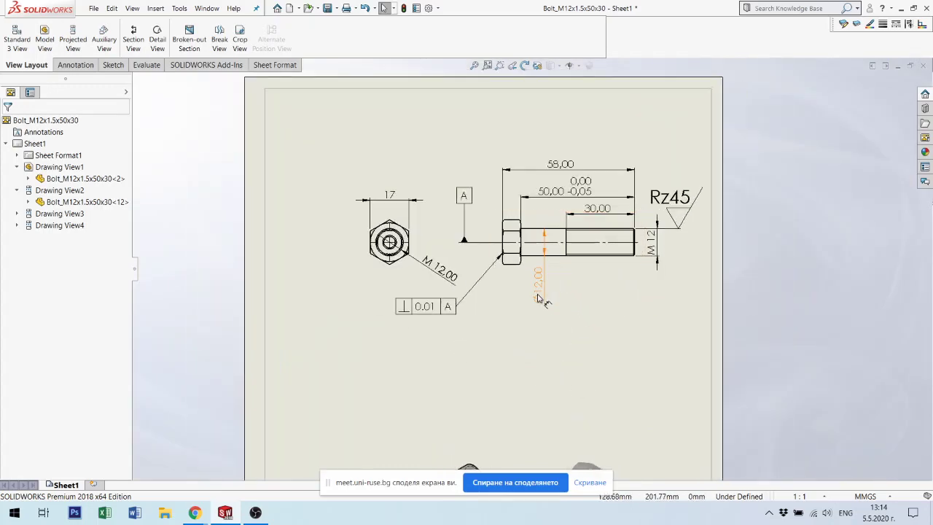
left_click(539, 282)
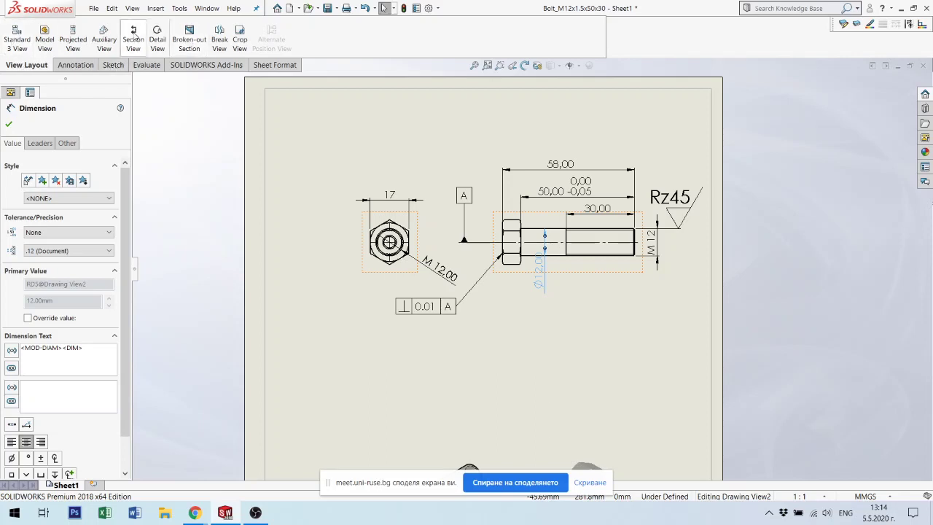
- Place a horizontal section cutting line A-A along the bolt's axis
left_click(133, 34)
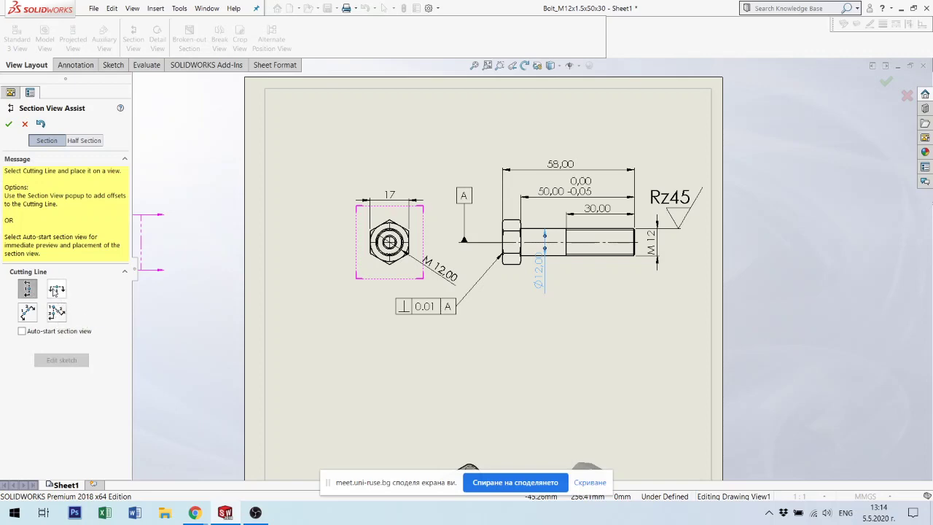
left_click(56, 289)
scroll(616, 241, "down", 2)
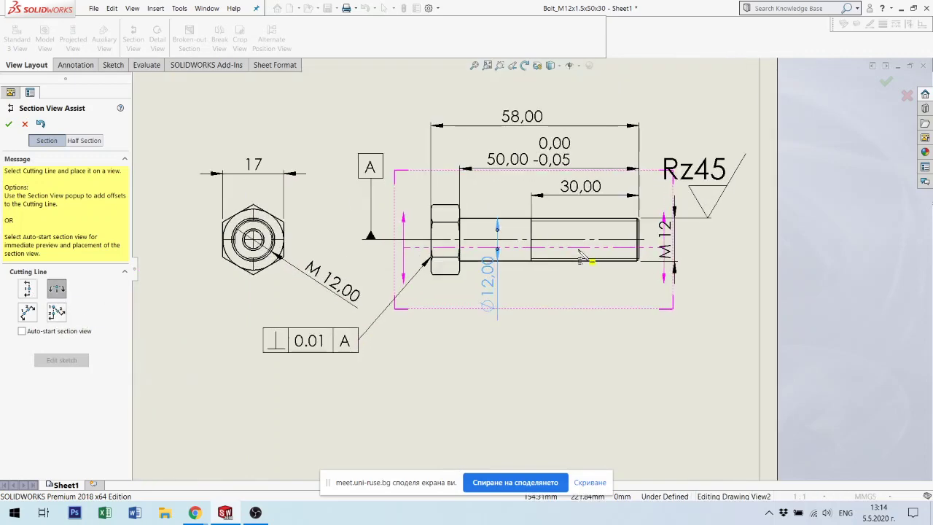
scroll(616, 241, "down", 2)
scroll(397, 254, "down", 1)
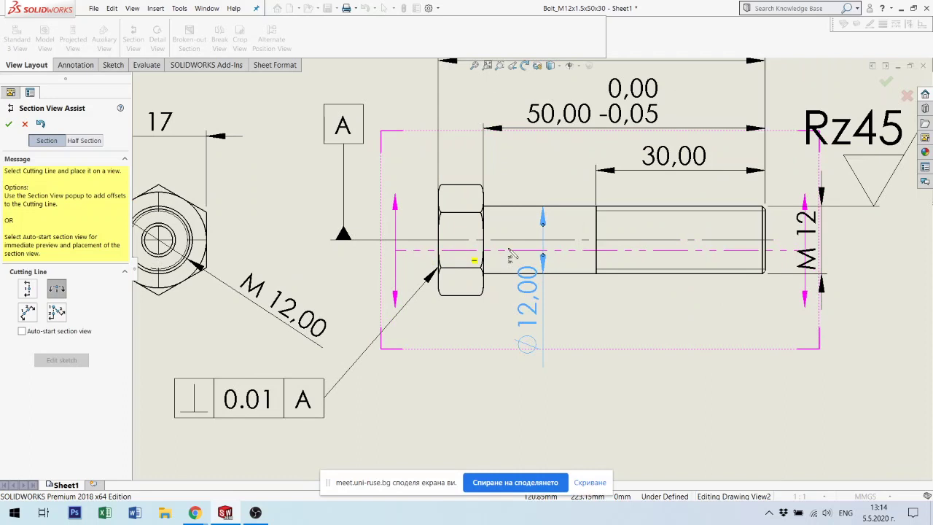
left_click(598, 241)
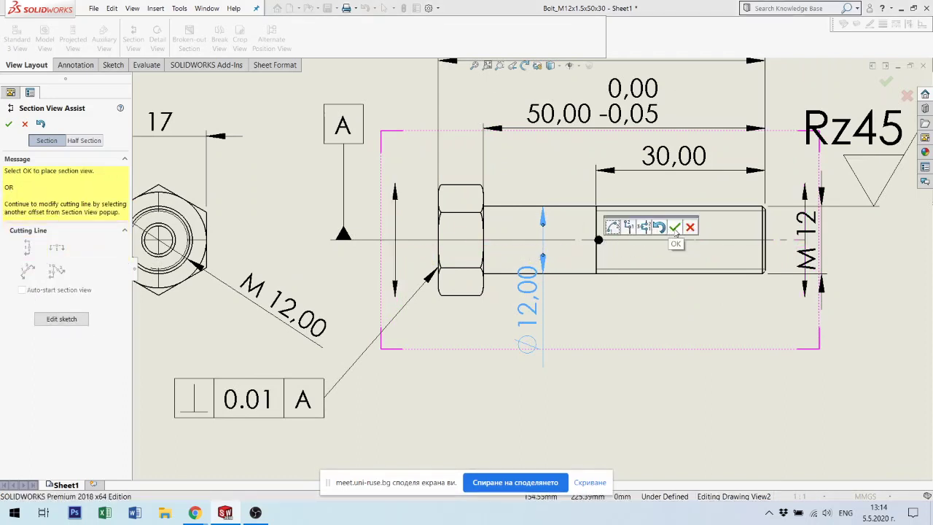
left_click(675, 229)
- Place section view A-A below the side view with its direction flipped, and confirm
scroll(584, 328, "up", 3)
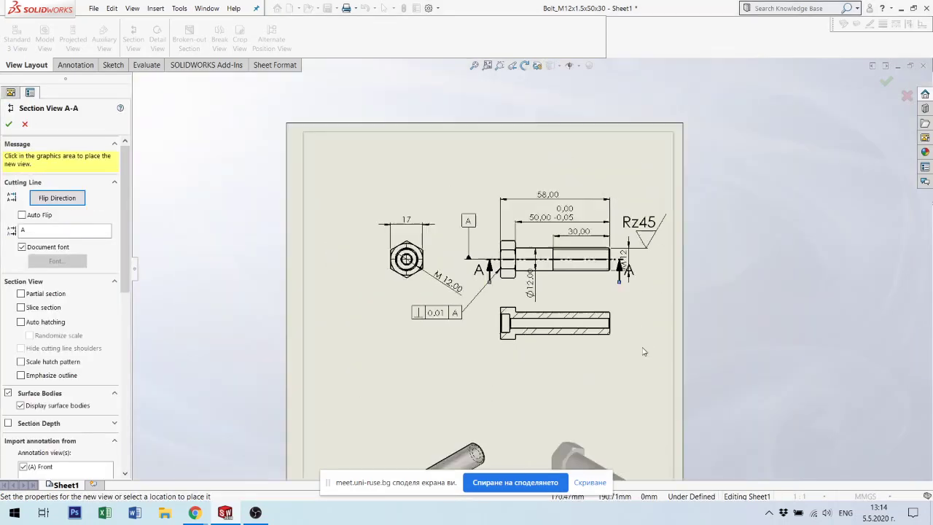
scroll(532, 270, "up", 1)
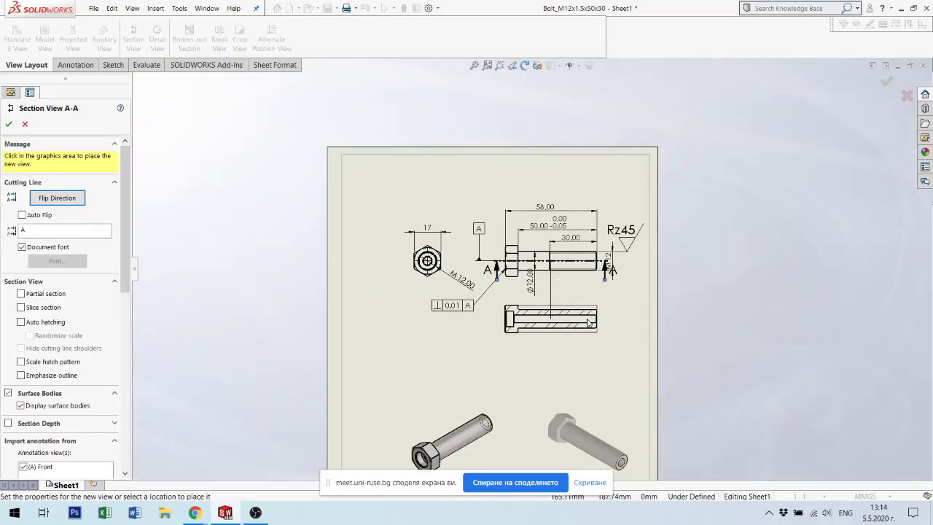
left_click(587, 322)
scroll(594, 331, "down", 3)
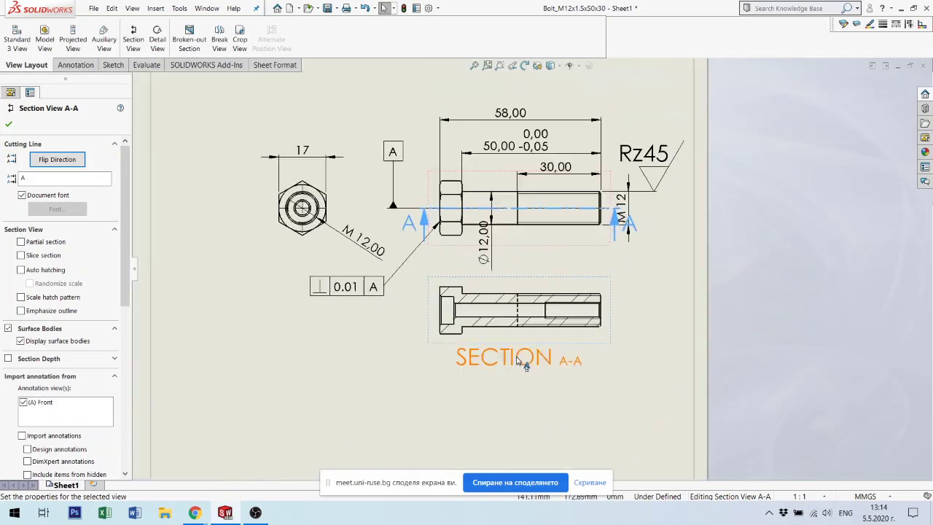
scroll(525, 363, "down", 1)
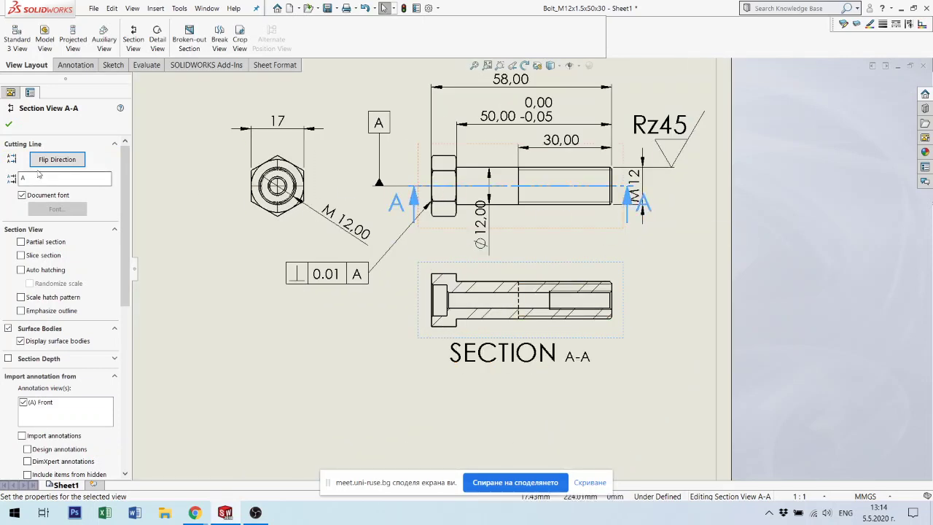
left_click(64, 162)
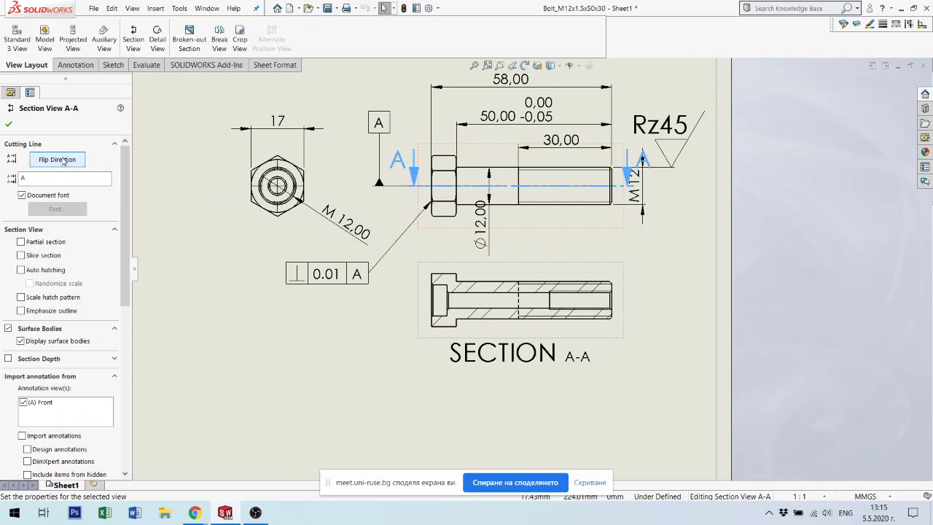
left_click(59, 160)
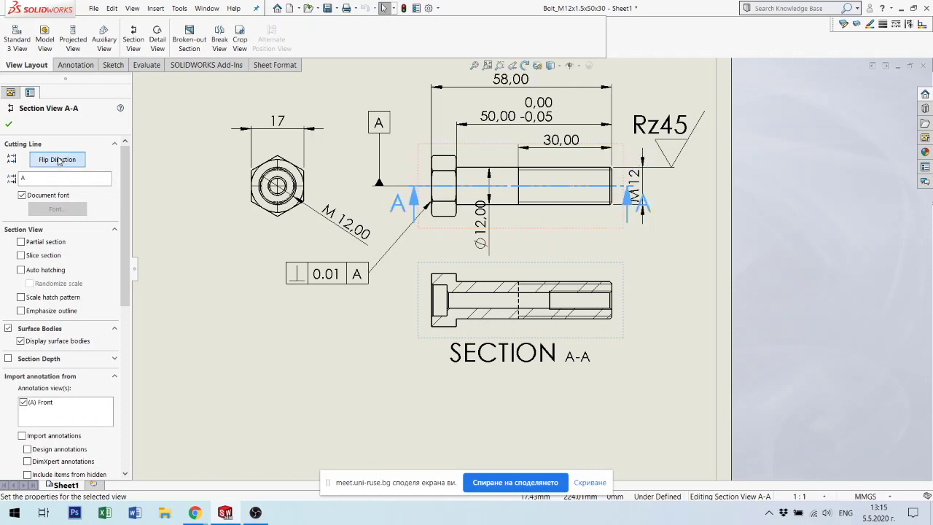
left_click(60, 160)
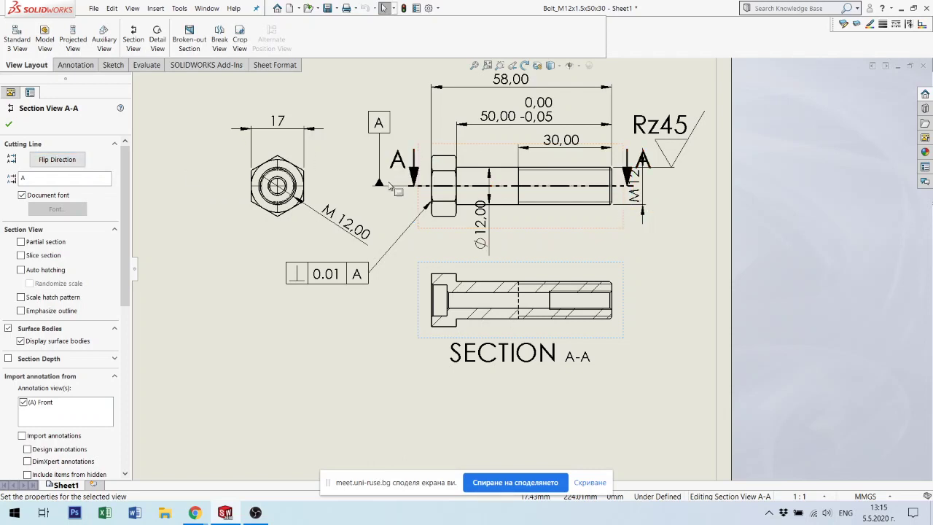
left_click(627, 182)
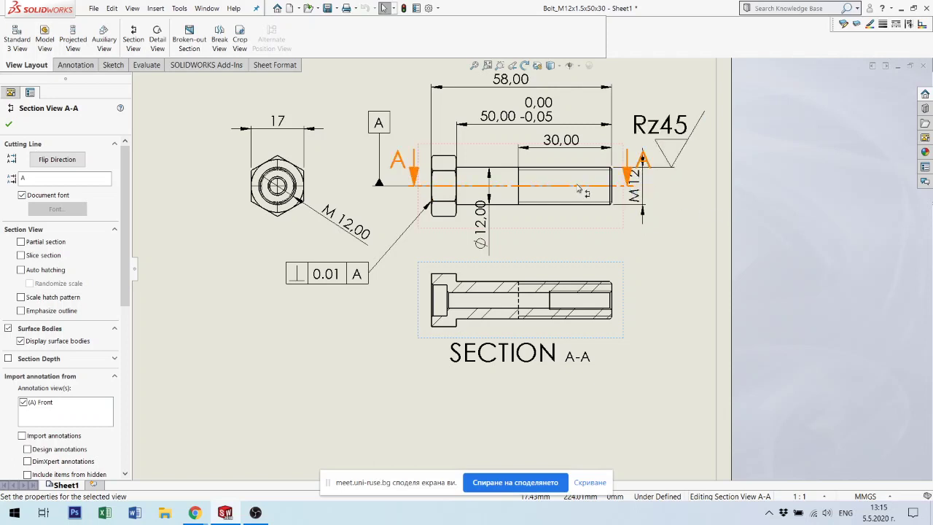
left_click(9, 125)
scroll(587, 319, "down", 2)
scroll(576, 321, "down", 2)
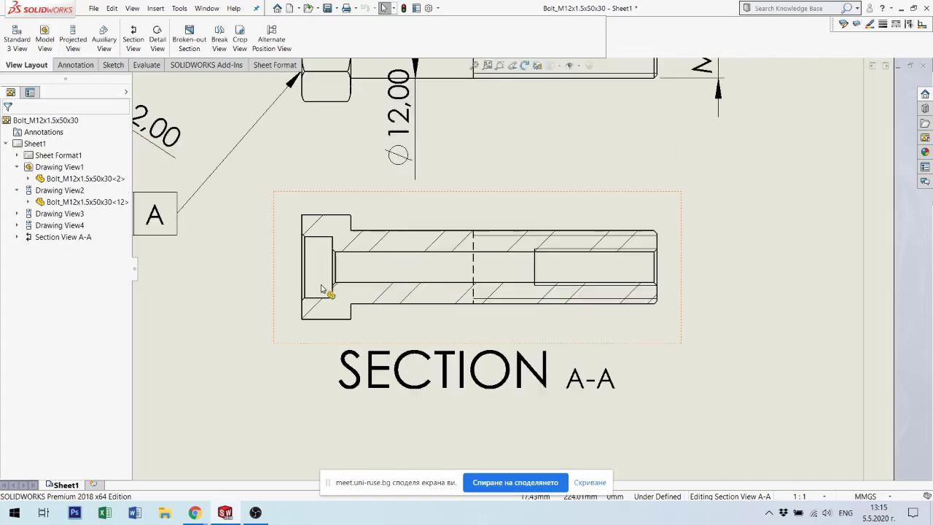
scroll(561, 325, "down", 2)
scroll(561, 325, "up", 3)
scroll(591, 292, "down", 3)
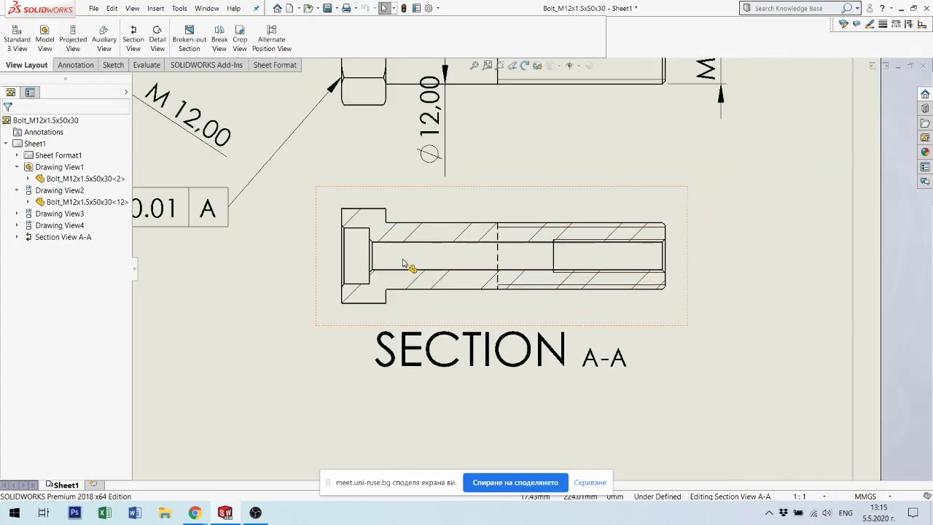
scroll(426, 190, "up", 3)
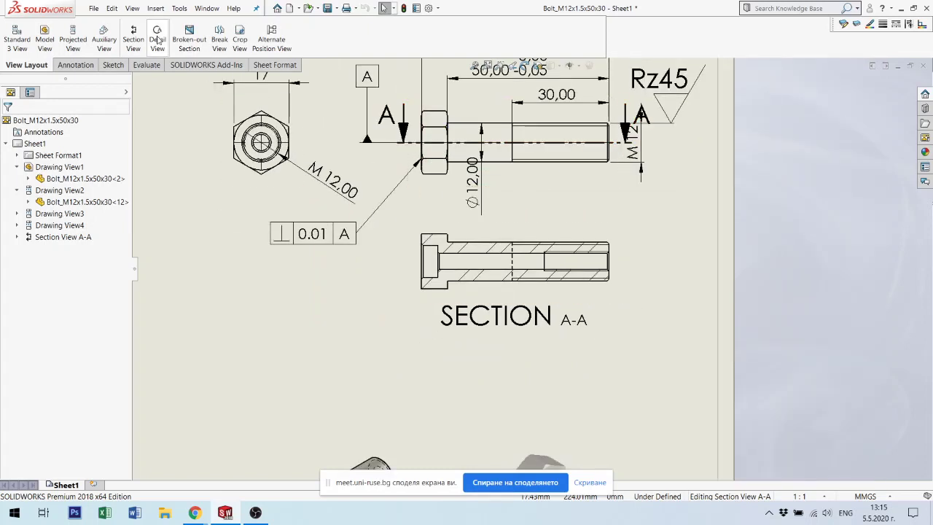
- Dimension the threaded hole in Section A-A as M 6,00, placed right of the section
left_click(75, 65)
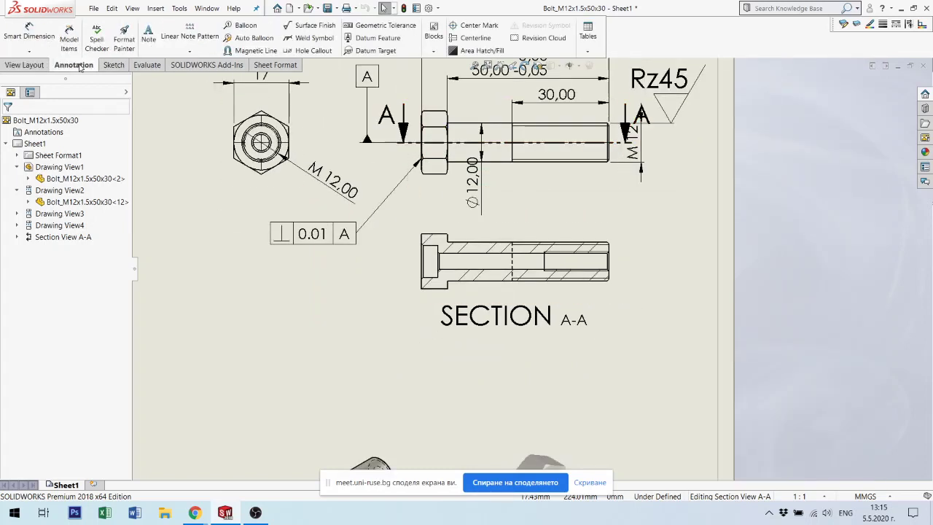
left_click(29, 33)
scroll(436, 206, "down", 3)
scroll(436, 207, "down", 2)
scroll(484, 235, "down", 1)
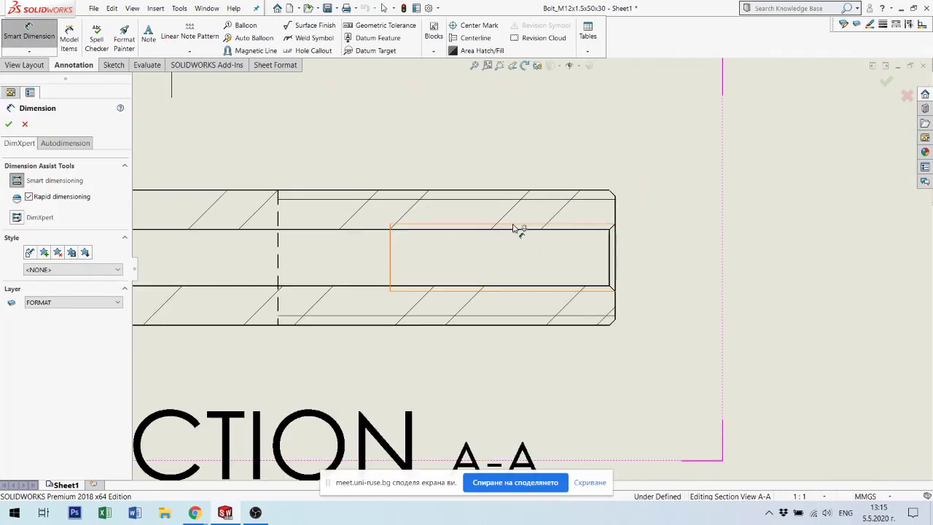
left_click(512, 230)
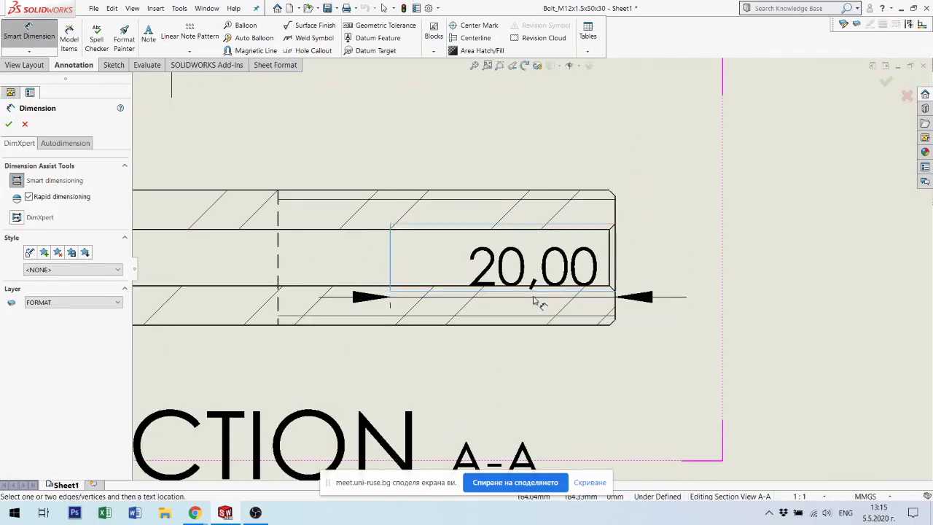
left_click(538, 296)
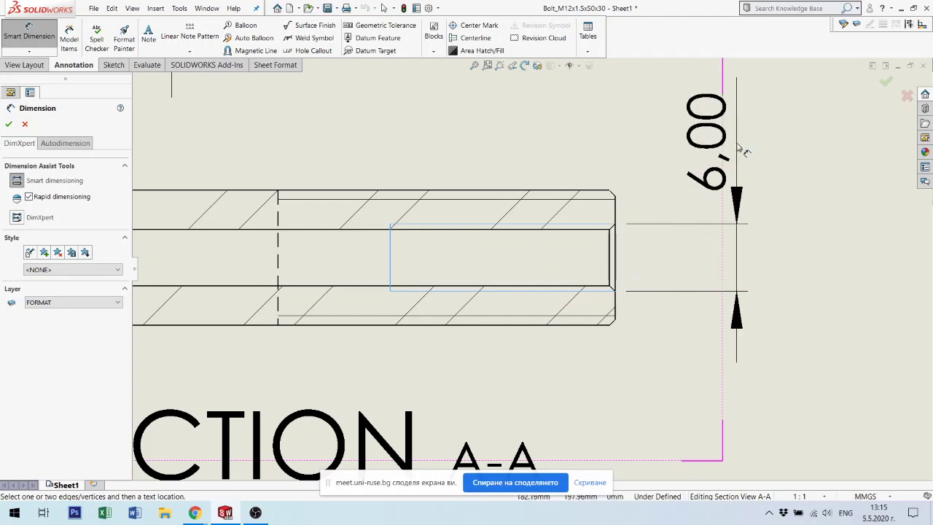
left_click(740, 150)
mouse_move(786, 132)
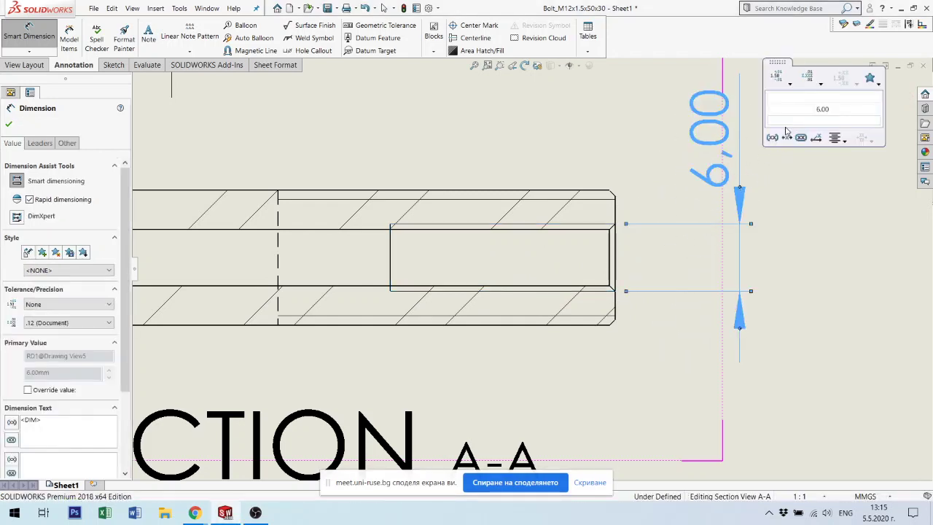
left_click(797, 109)
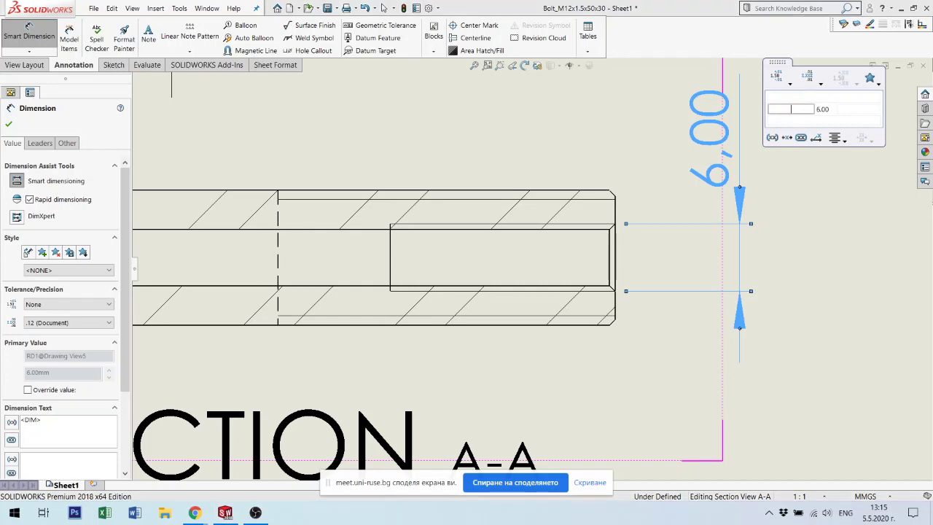
type("M")
left_click(677, 389)
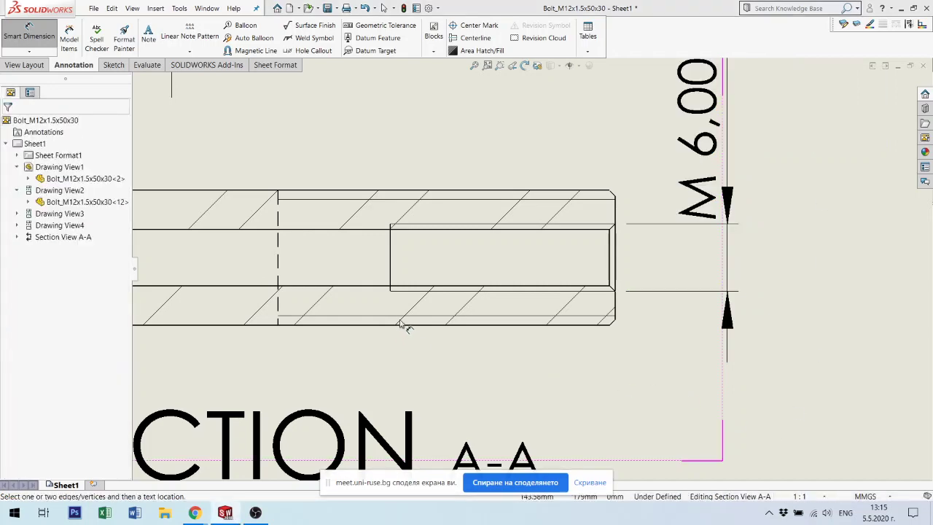
- Add a centerline to Section A-A and extend it left past the bolt head
scroll(358, 273, "up", 3)
scroll(408, 295, "down", 2)
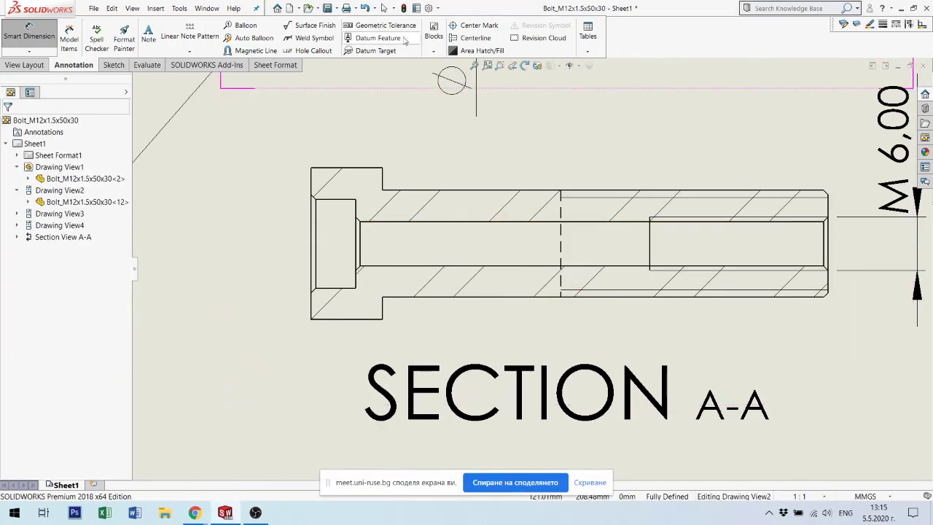
left_click(452, 40)
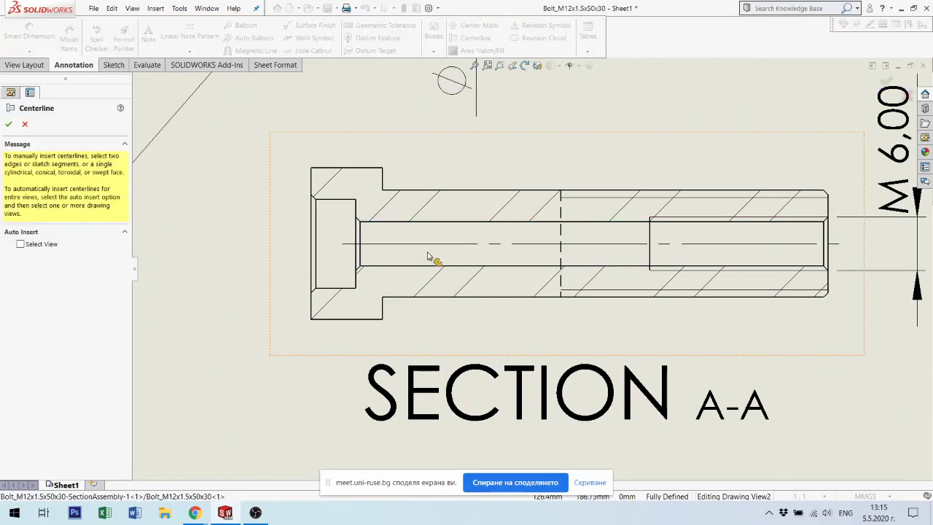
left_click(9, 125)
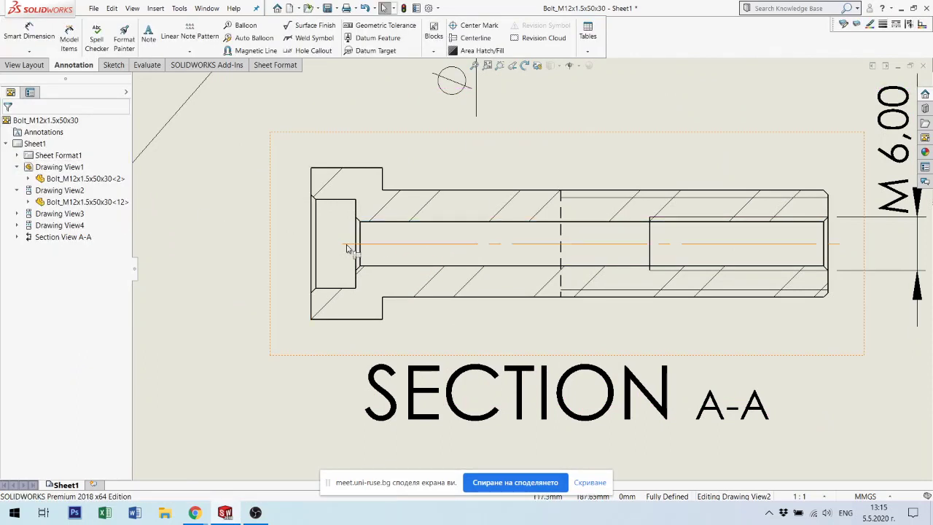
left_click_drag(318, 246, 286, 242)
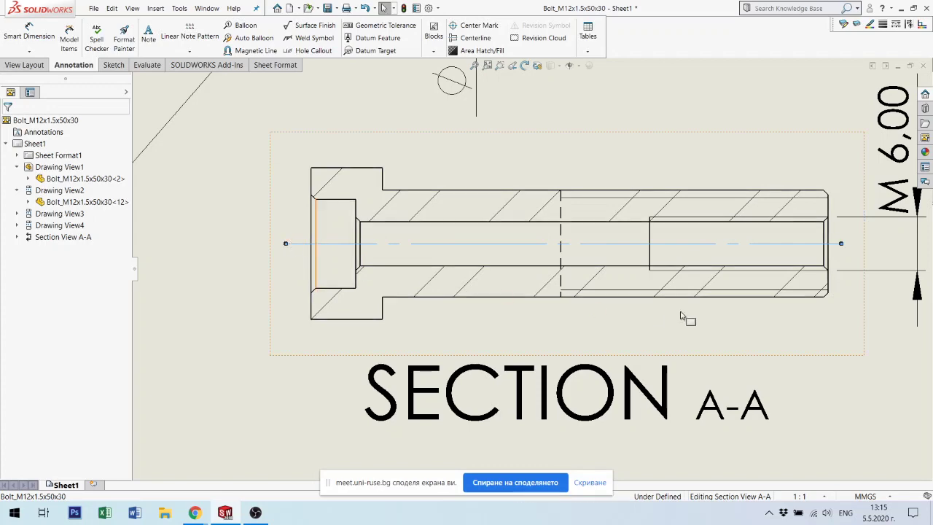
scroll(644, 278, "up", 3)
scroll(621, 285, "down", 2)
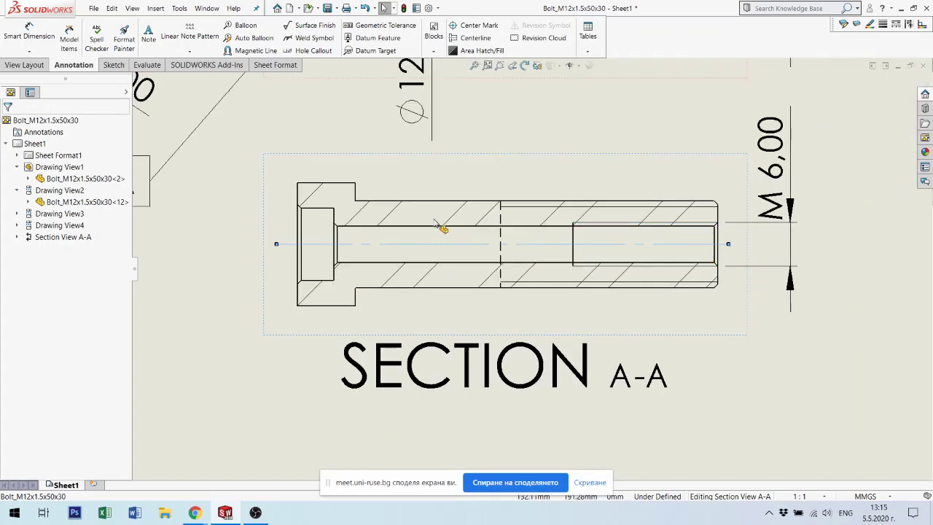
scroll(442, 225, "up", 2)
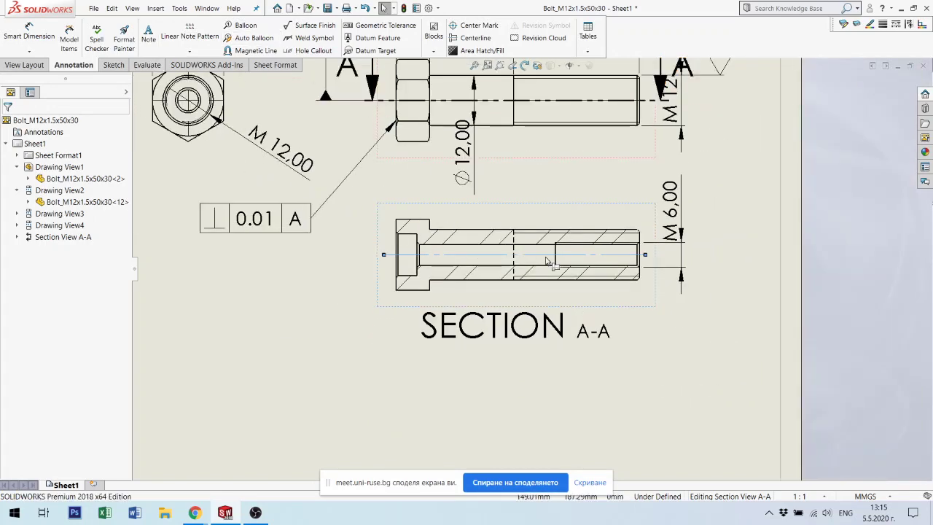
scroll(558, 262, "down", 1)
scroll(561, 264, "down", 1)
scroll(481, 252, "down", 1)
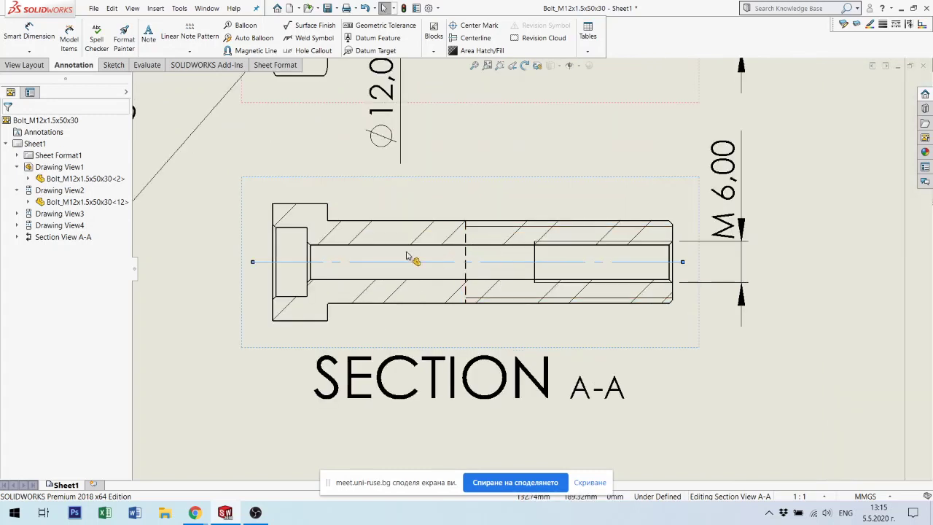
- Add diameter dimensions Ø10,00 to the counterbore and Ø5,00 to the bore
left_click(30, 33)
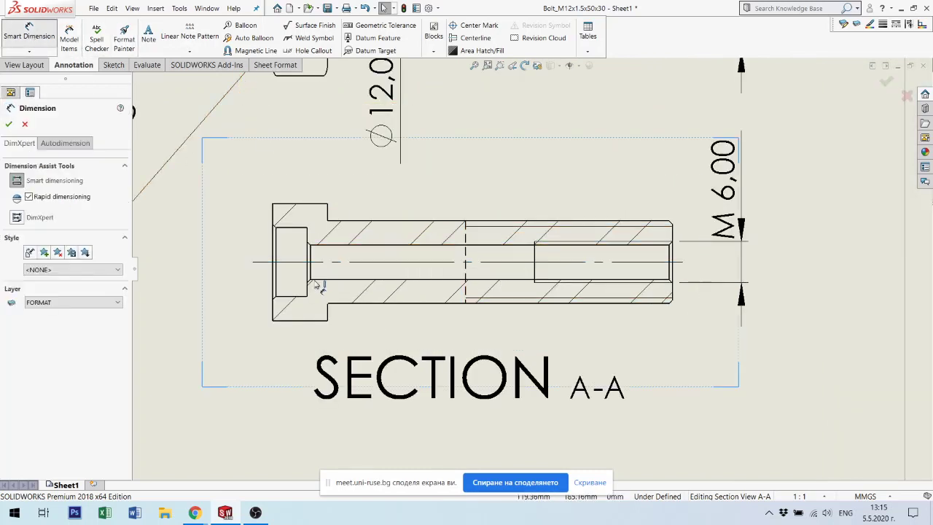
left_click(294, 231)
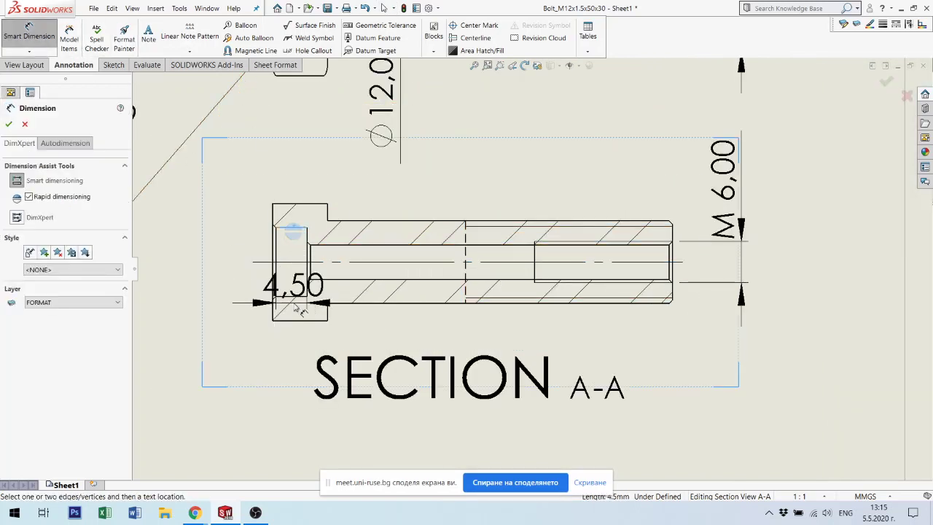
left_click(292, 296)
left_click(236, 285)
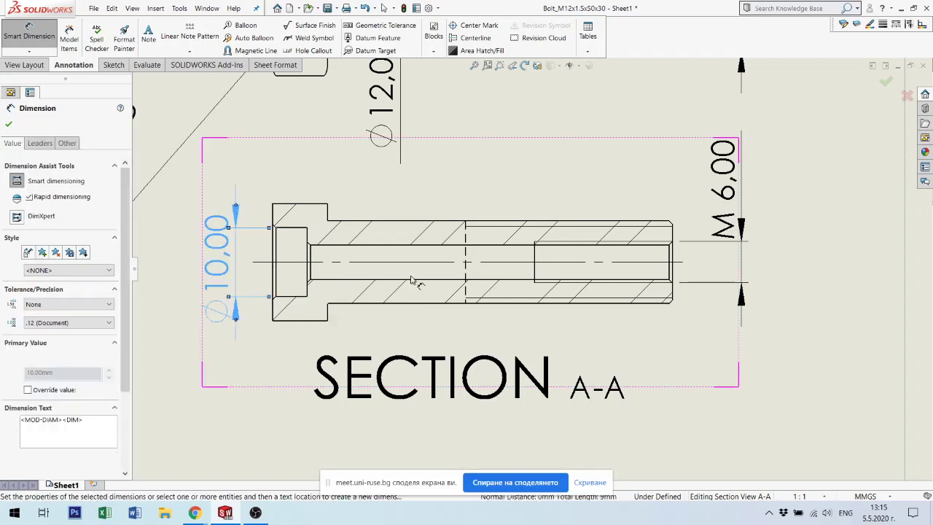
left_click(390, 248)
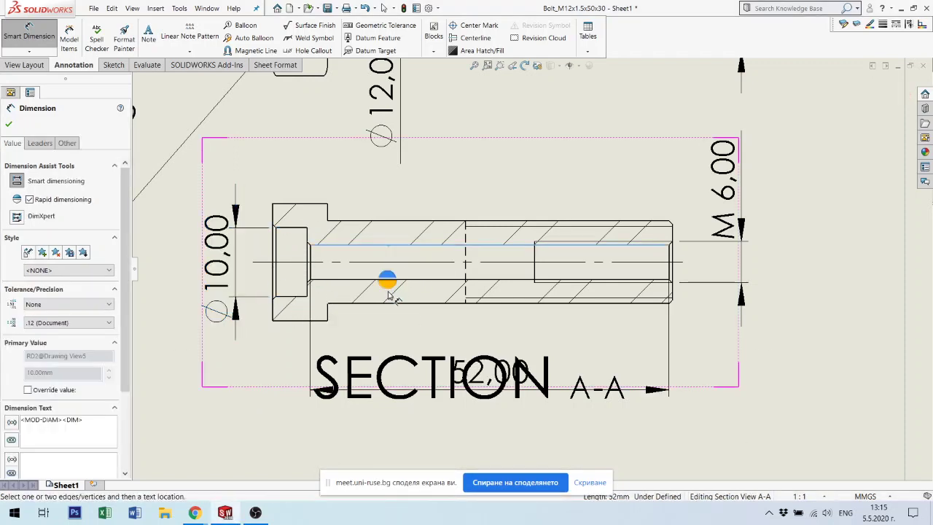
left_click(423, 280)
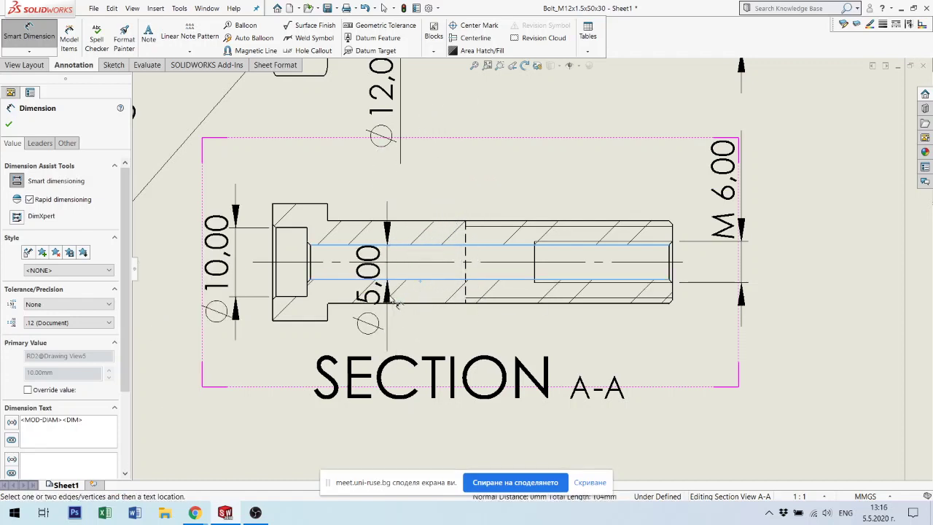
left_click(378, 405)
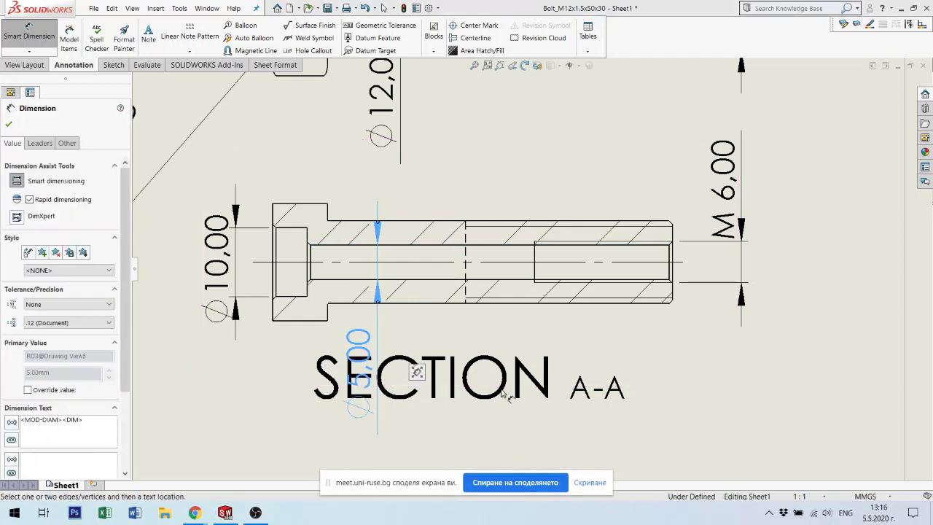
key("Escape")
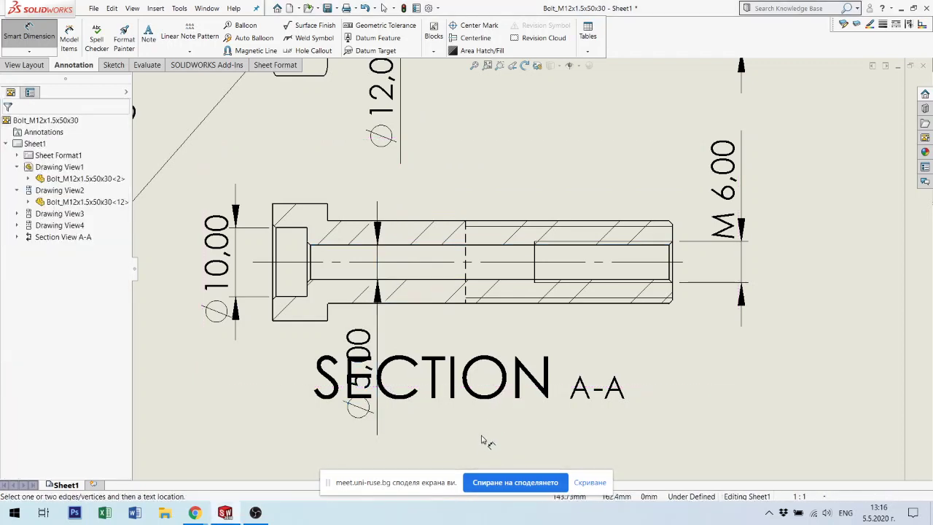
key("Escape")
- Move the SECTION A-A label below the Ø5,00 dimension and reposition the section view
left_click_drag(493, 390, 488, 444)
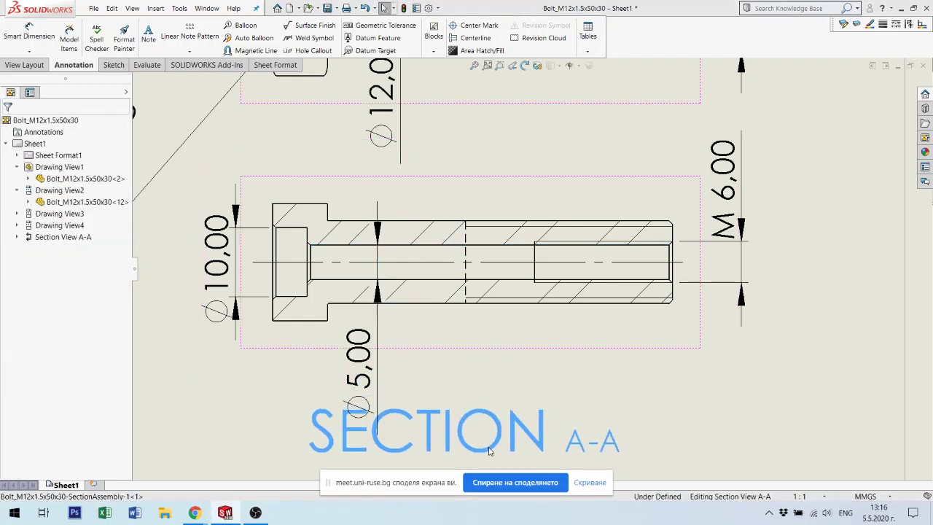
scroll(511, 308, "up", 2)
scroll(510, 309, "up", 2)
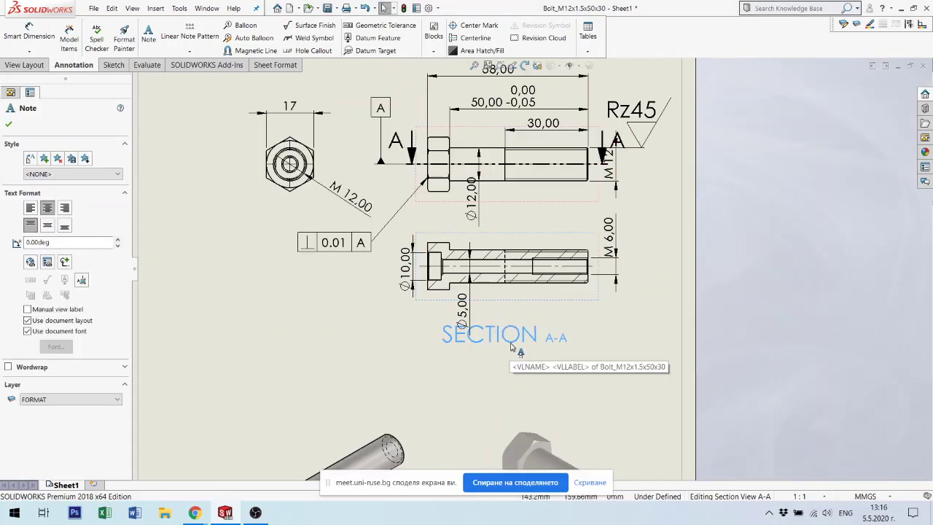
left_click_drag(511, 364, 532, 372)
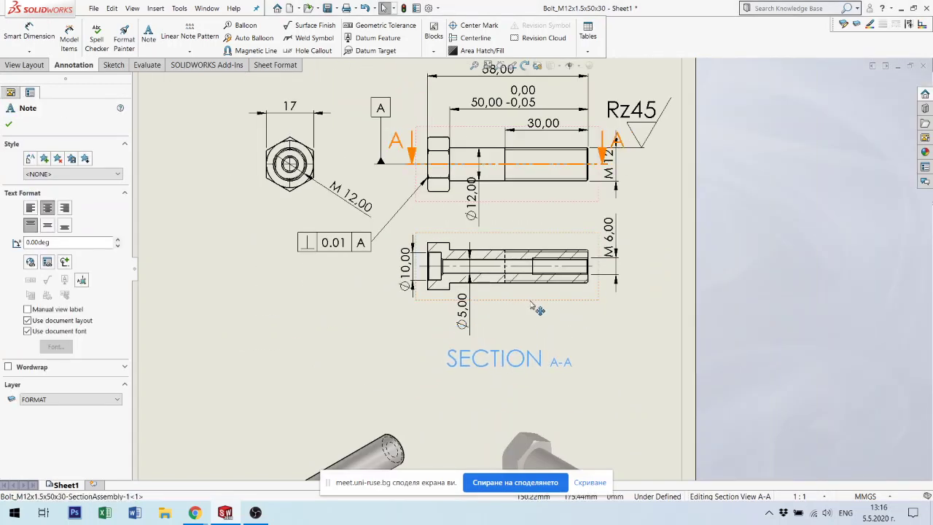
left_click_drag(538, 310, 555, 349)
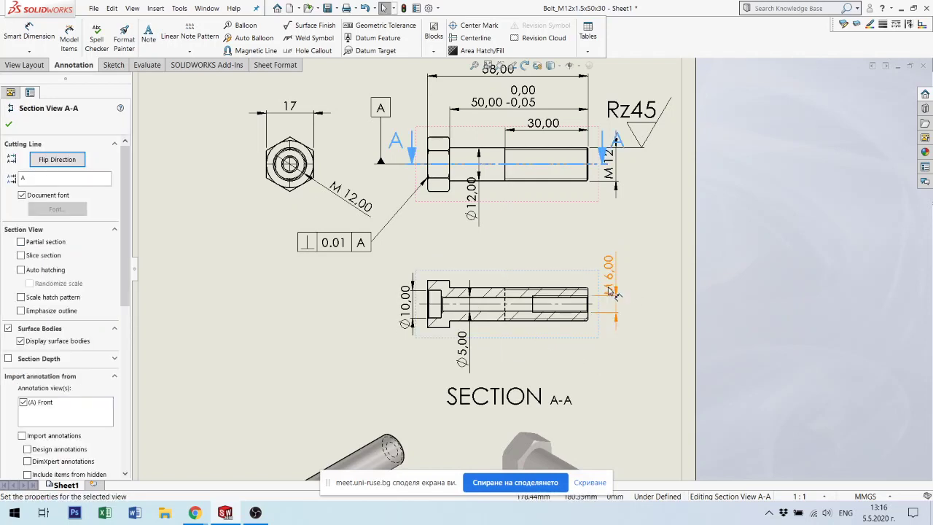
mouse_move(591, 277)
left_mouse_down()
mouse_move(578, 310)
mouse_move(576, 244)
left_mouse_up()
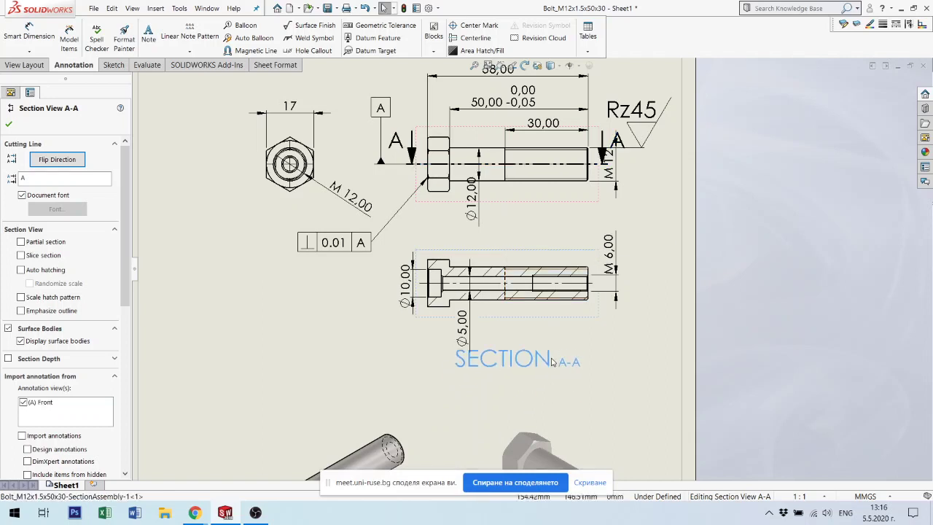
- Select the section view to bring up its properties
left_click(552, 384)
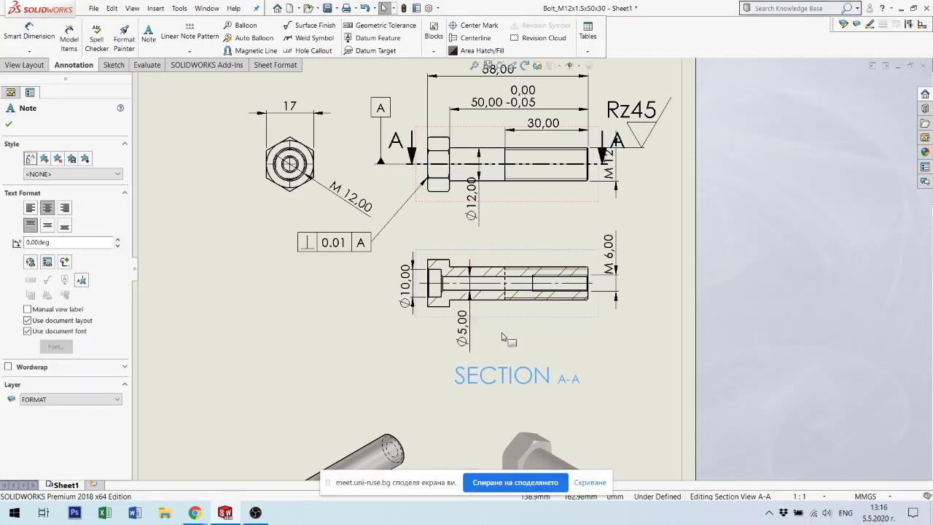
scroll(504, 336, "down", 2)
left_click(524, 300)
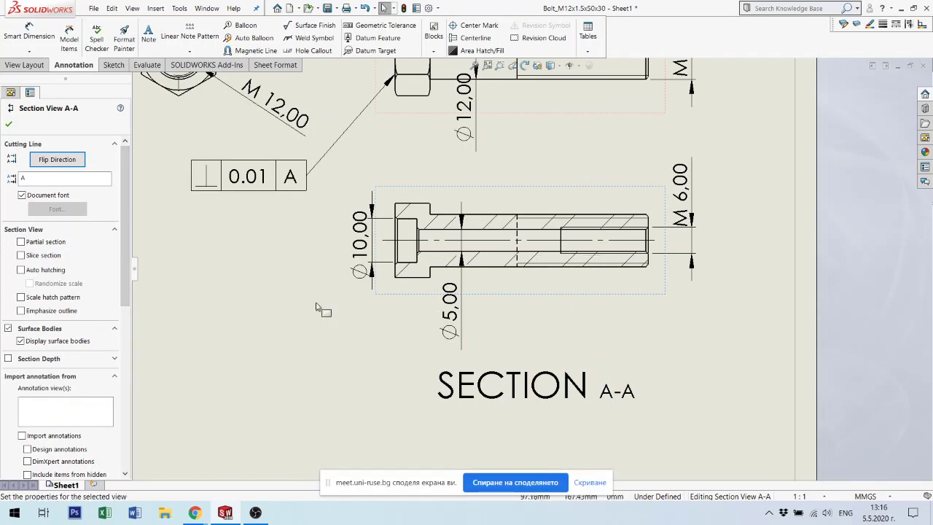
scroll(110, 306, "down", 2)
scroll(87, 343, "down", 2)
scroll(66, 379, "down", 1)
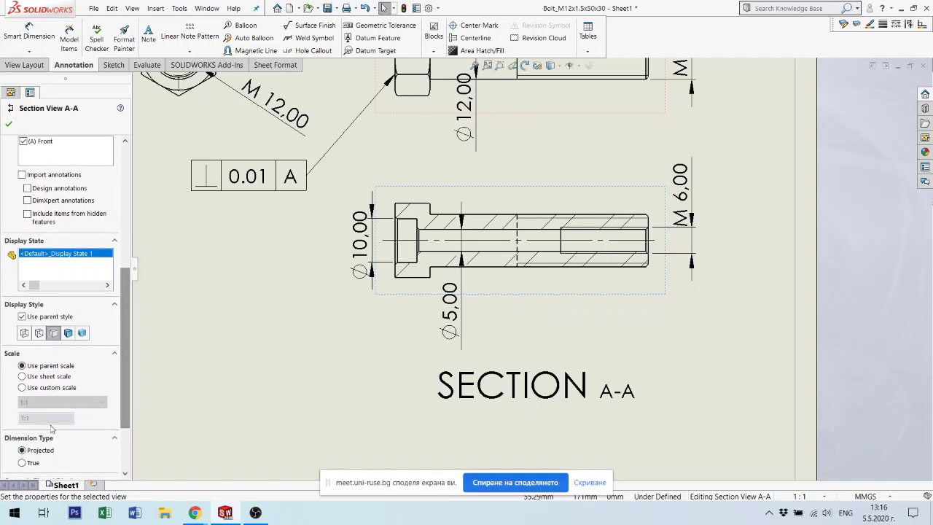
left_click(52, 388)
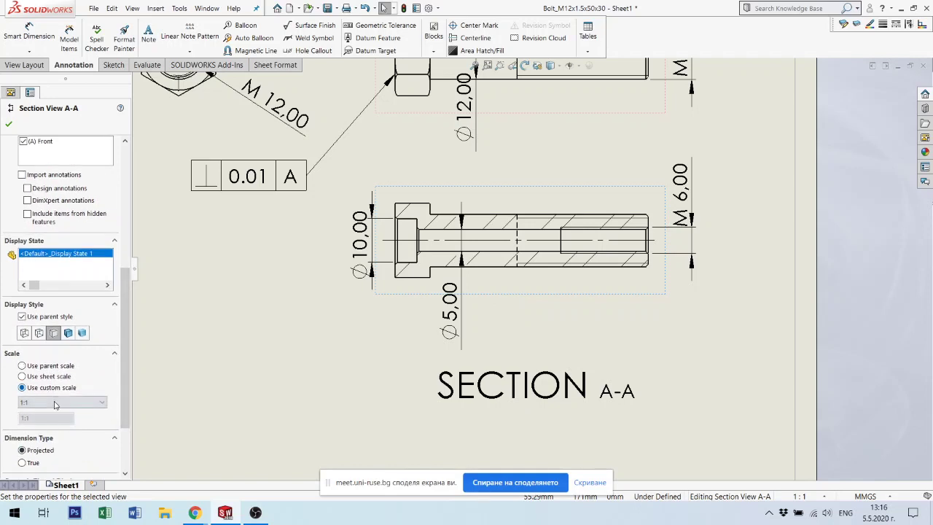
left_click(62, 402)
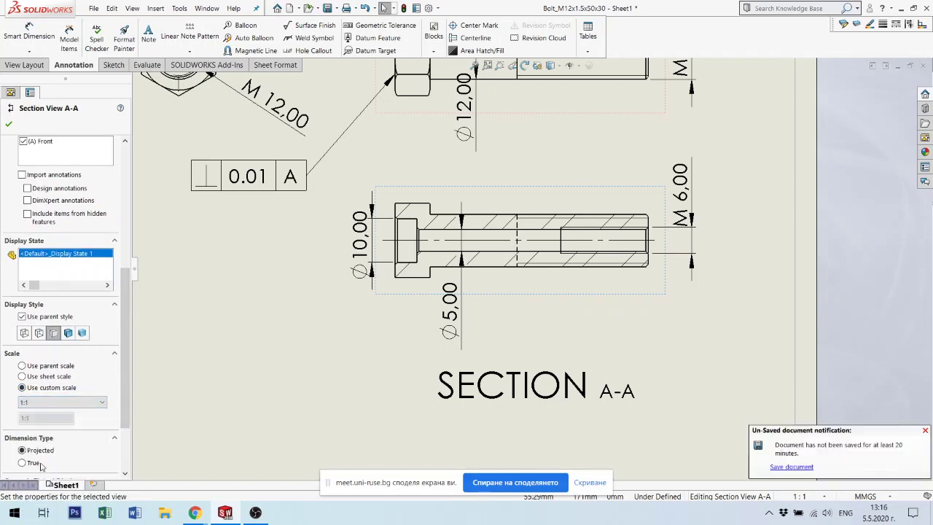
left_click(41, 405)
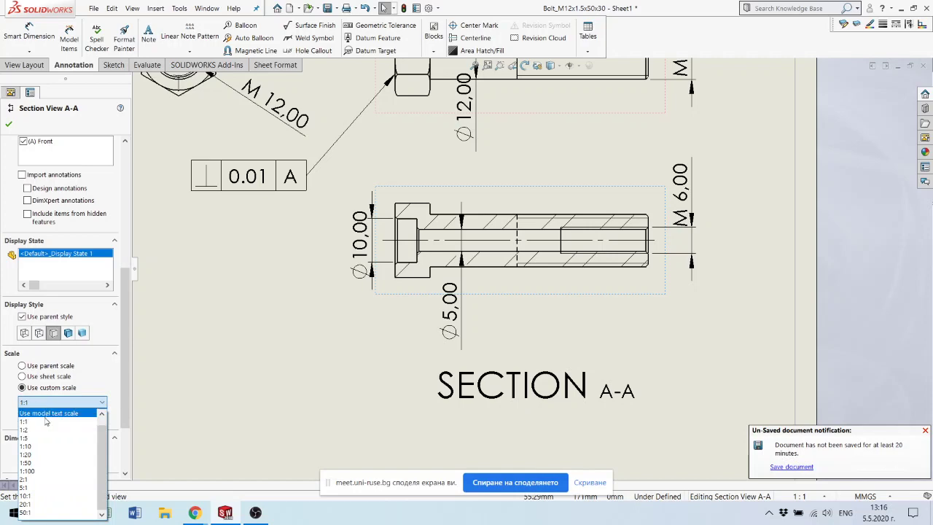
left_click(36, 480)
scroll(534, 363, "up", 2)
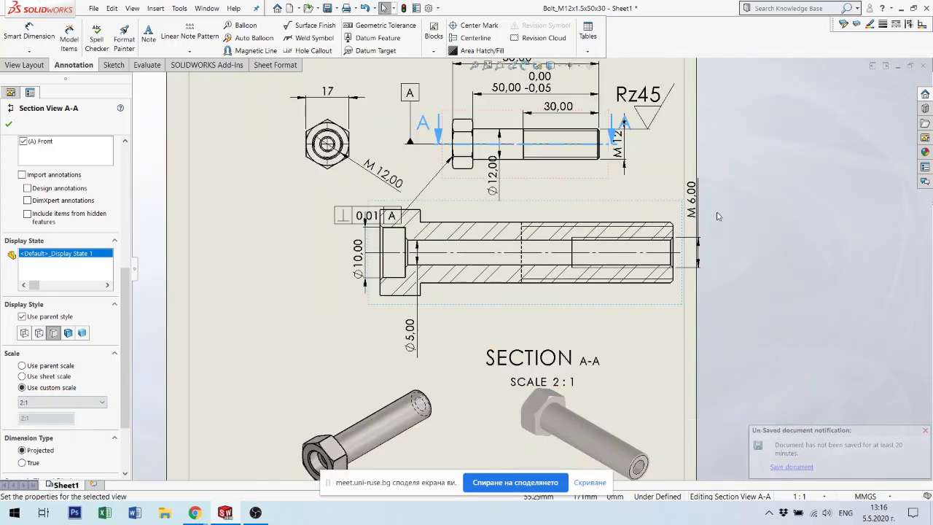
left_click(45, 368)
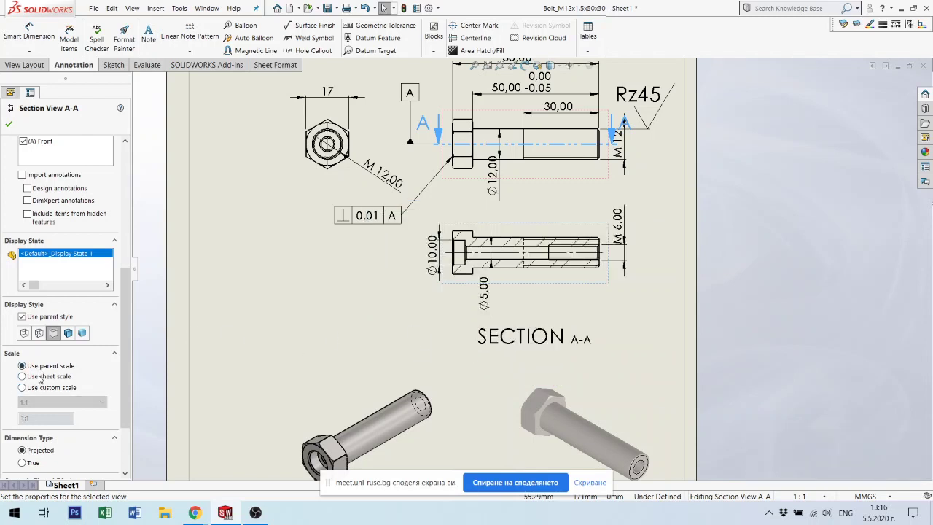
scroll(485, 240, "up", 3)
scroll(510, 244, "down", 2)
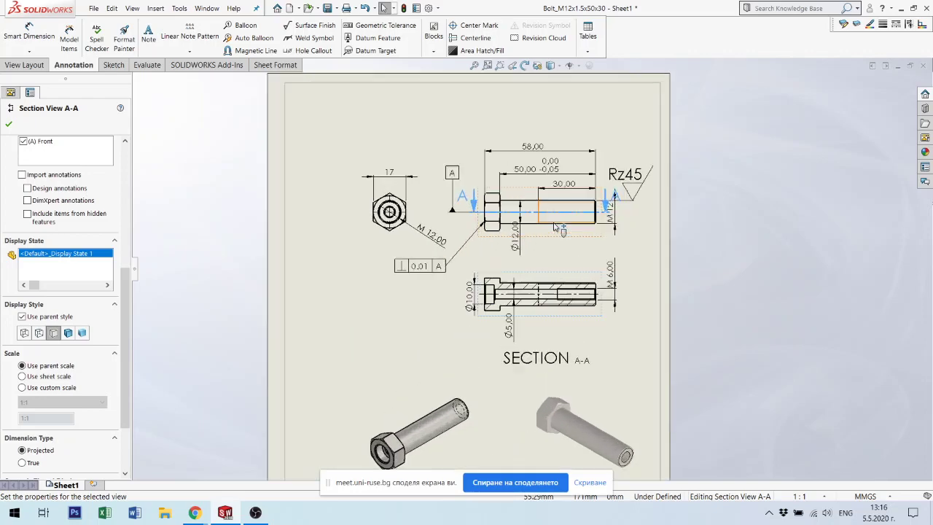
scroll(540, 249, "down", 2)
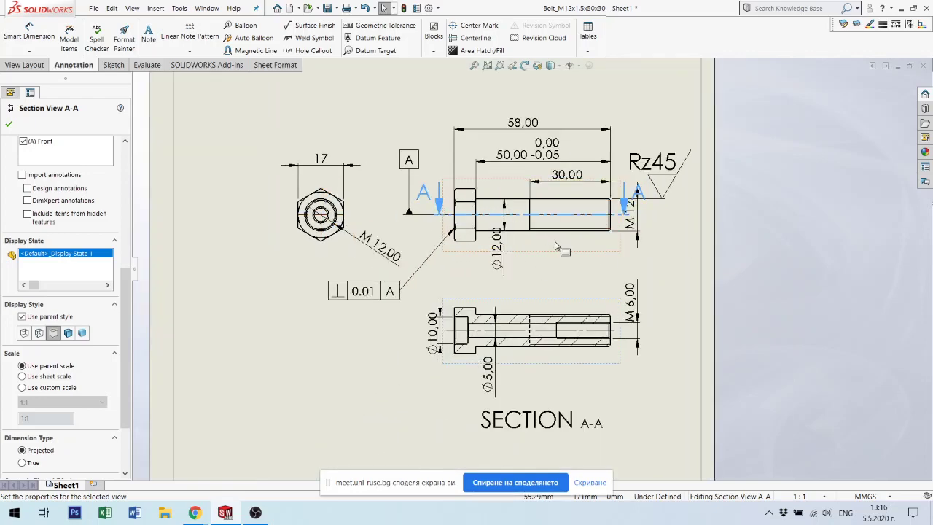
- Select the bolt side view, the hex end view, and then section view A-A
left_click(558, 249)
scroll(35, 435, "down", 2)
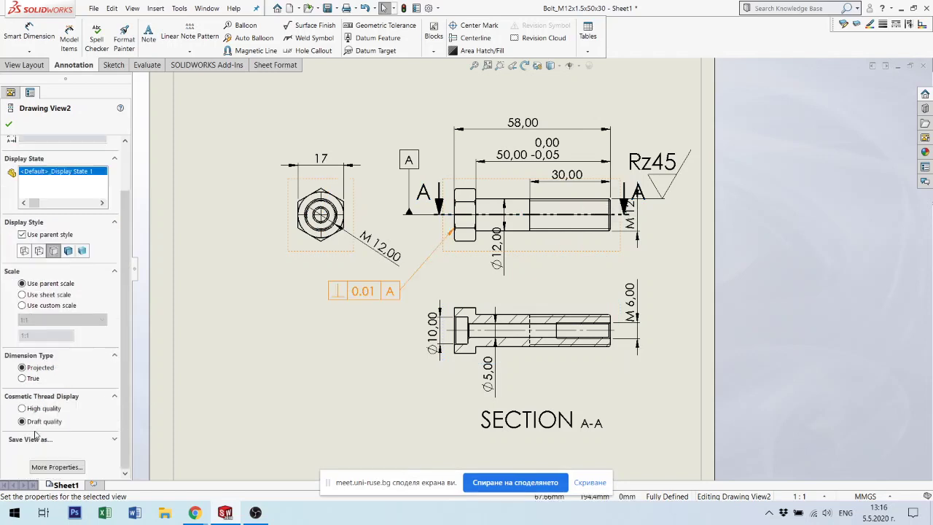
left_click(343, 244)
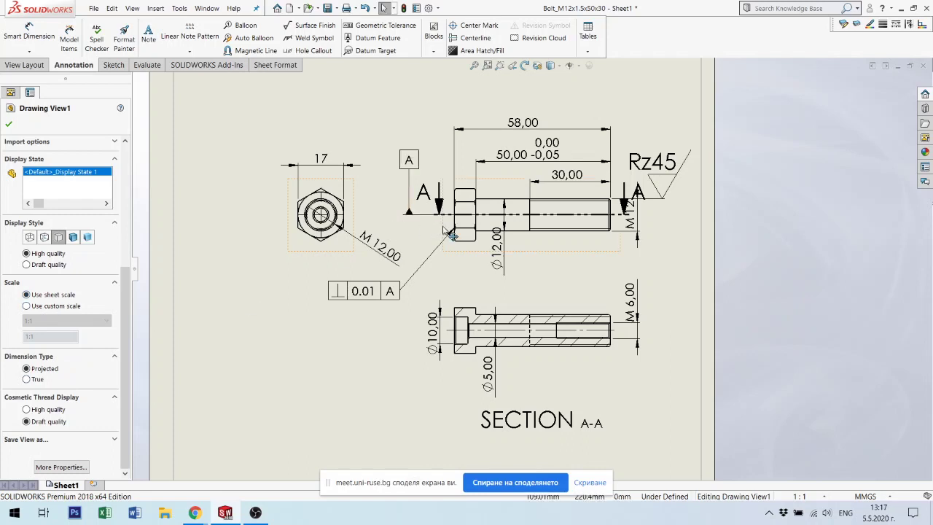
left_click(573, 253)
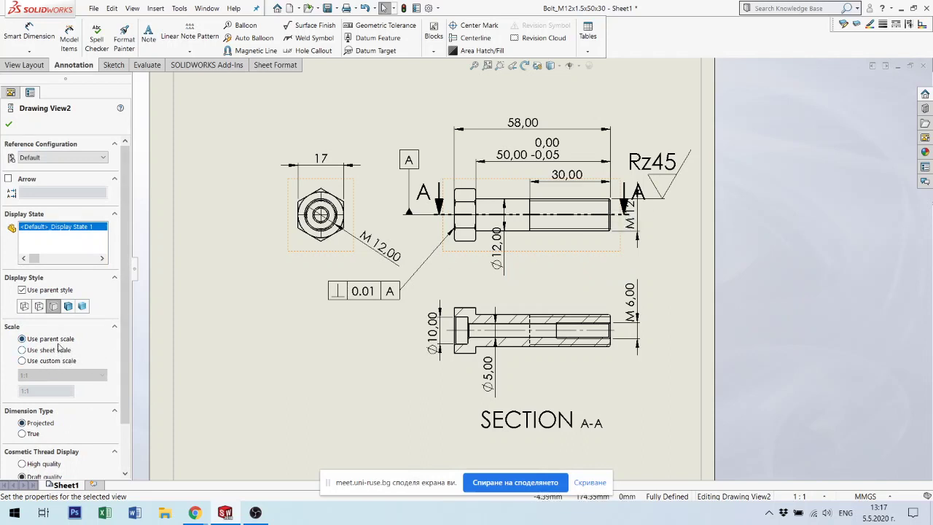
scroll(583, 323, "down", 2)
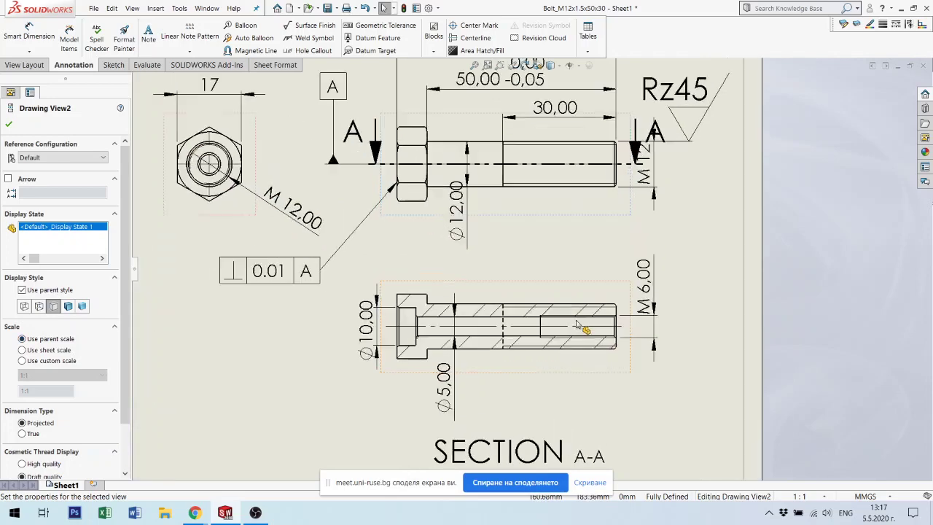
scroll(594, 328, "down", 1)
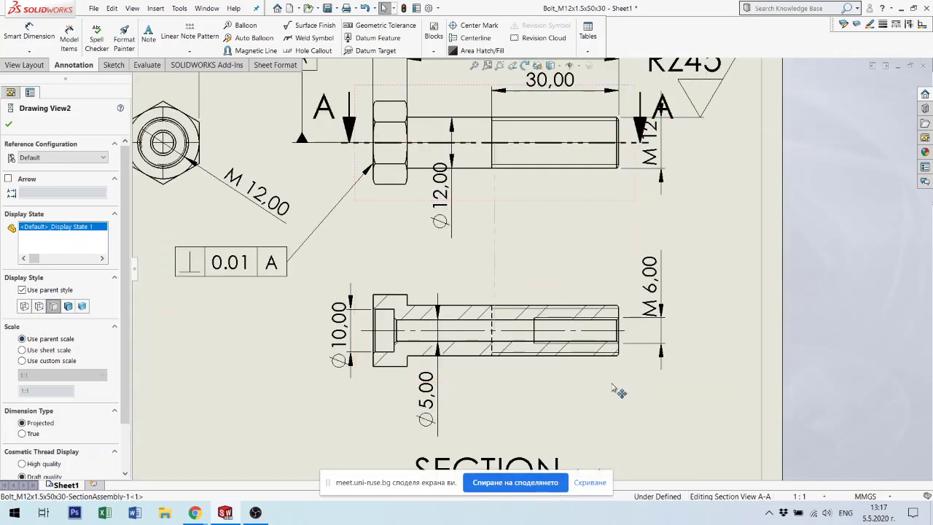
left_click(615, 390)
scroll(602, 328, "up", 2)
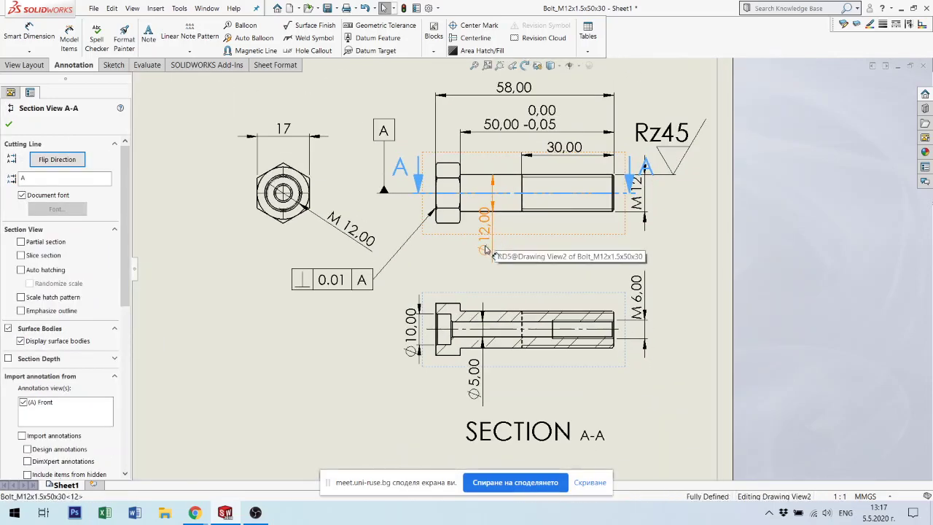
- Shift the Ø12,00 dimension text slightly down and reselect section view A-A
left_click_drag(486, 249, 493, 257)
scroll(587, 208, "up", 3)
scroll(587, 207, "down", 1)
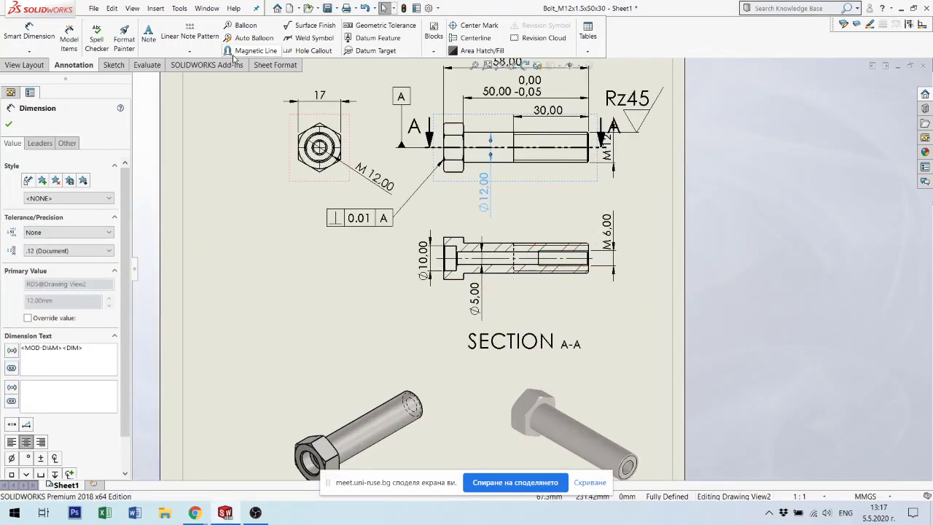
left_click(113, 67)
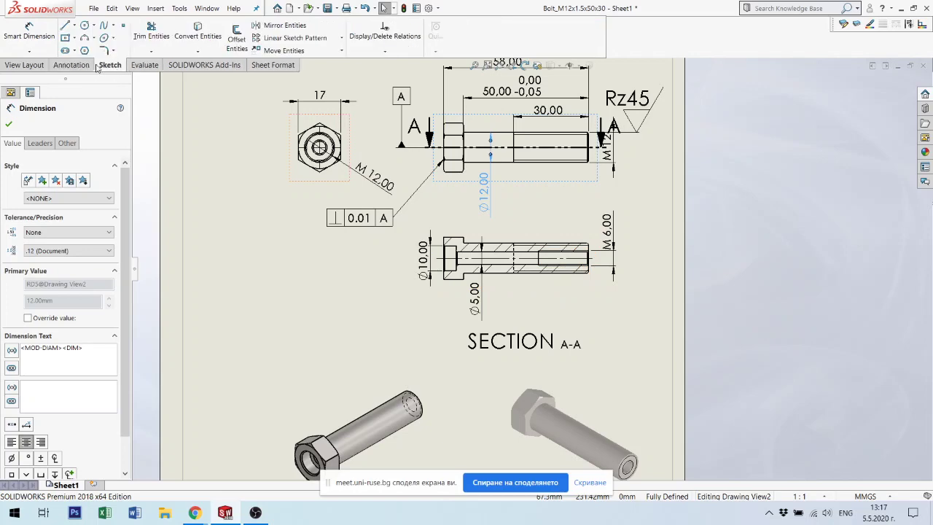
left_click(71, 65)
left_click(568, 272)
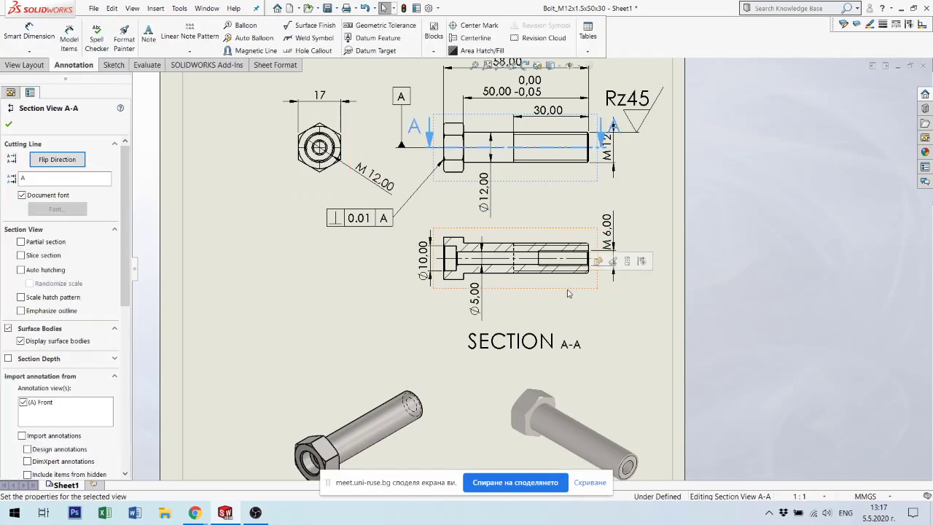
scroll(573, 301, "down", 2)
scroll(474, 268, "down", 1)
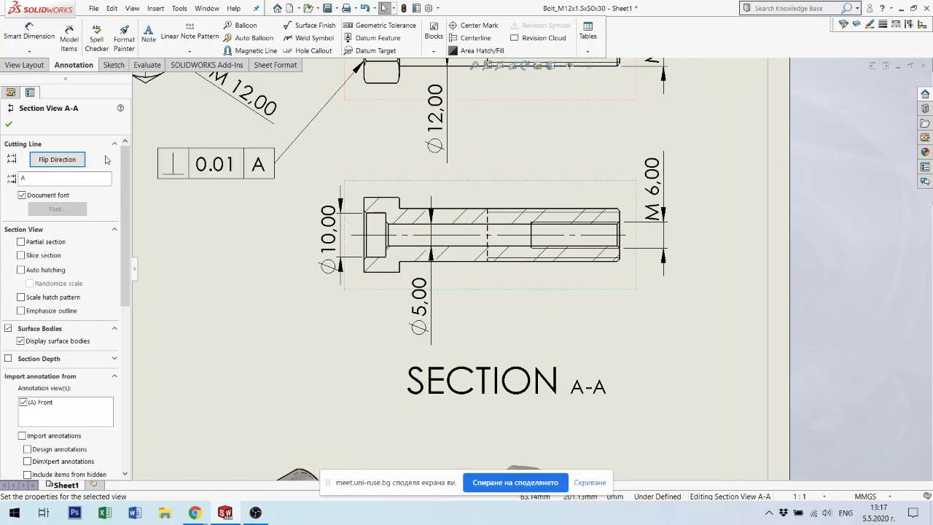
- Dimension the head recess length as 5,00 and the threaded hole length as 20,00
left_click(28, 33)
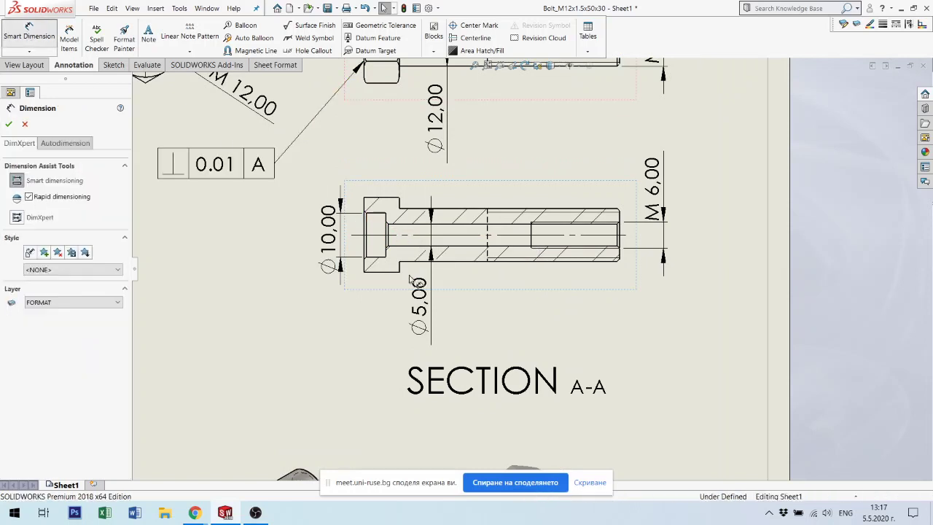
scroll(365, 219, "down", 1)
scroll(401, 213, "down", 1)
scroll(440, 209, "down", 1)
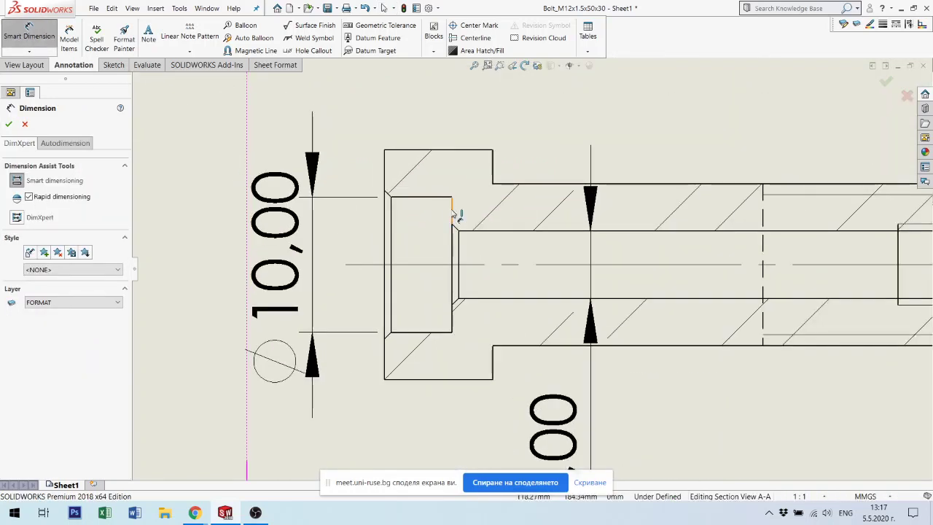
left_click(454, 212)
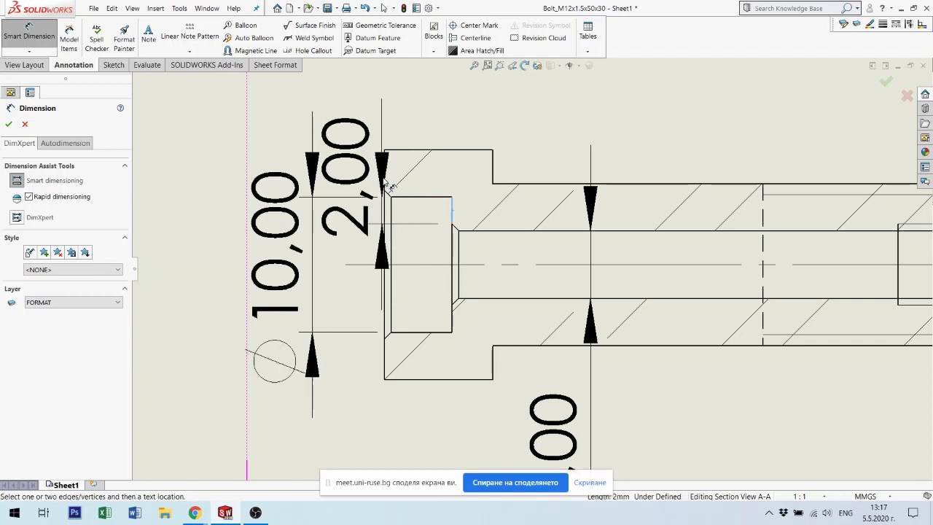
scroll(446, 148, "up", 2)
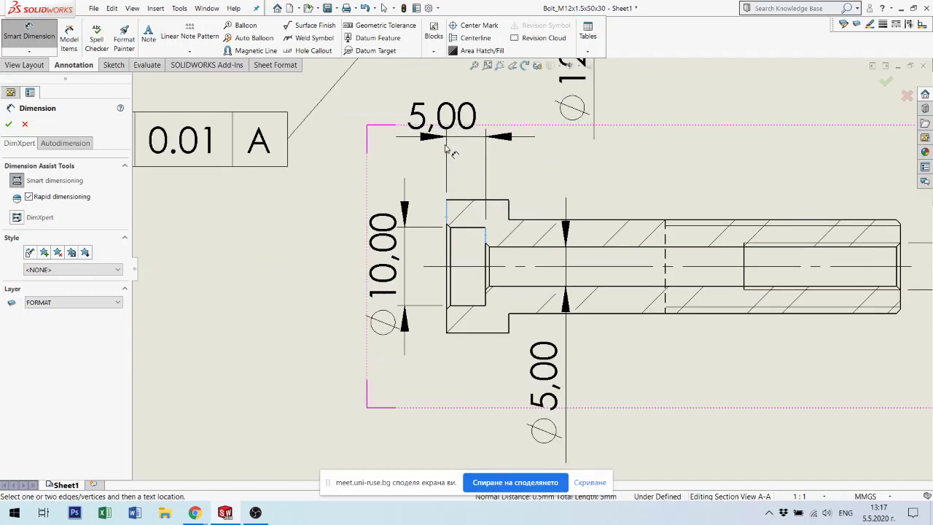
left_click(528, 172)
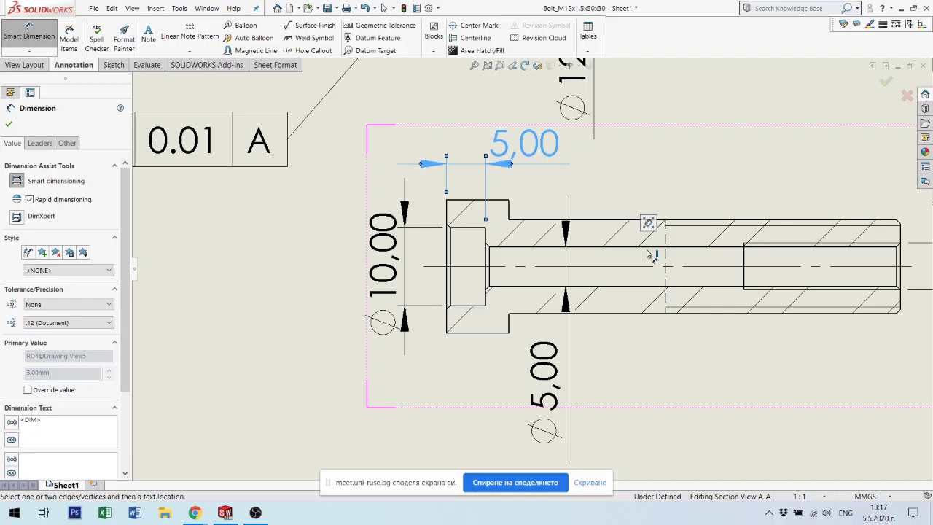
left_click(749, 287)
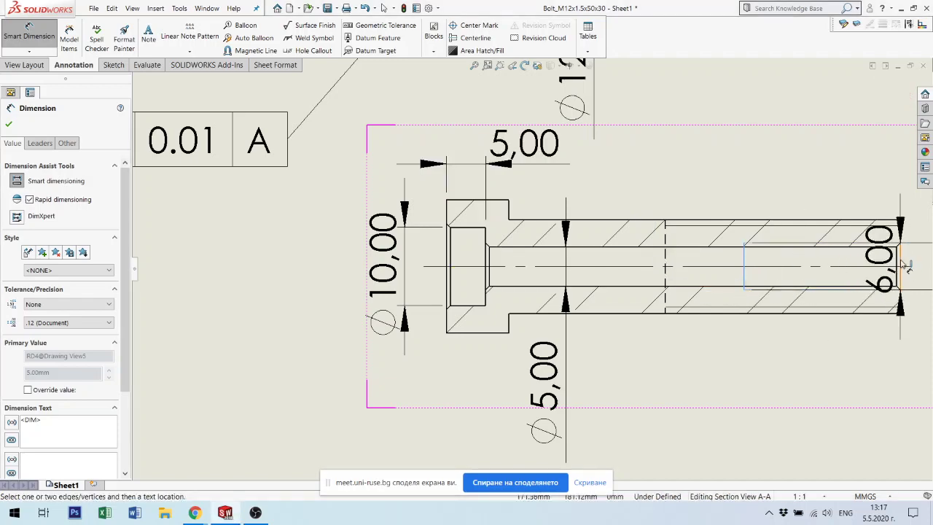
left_click(815, 177)
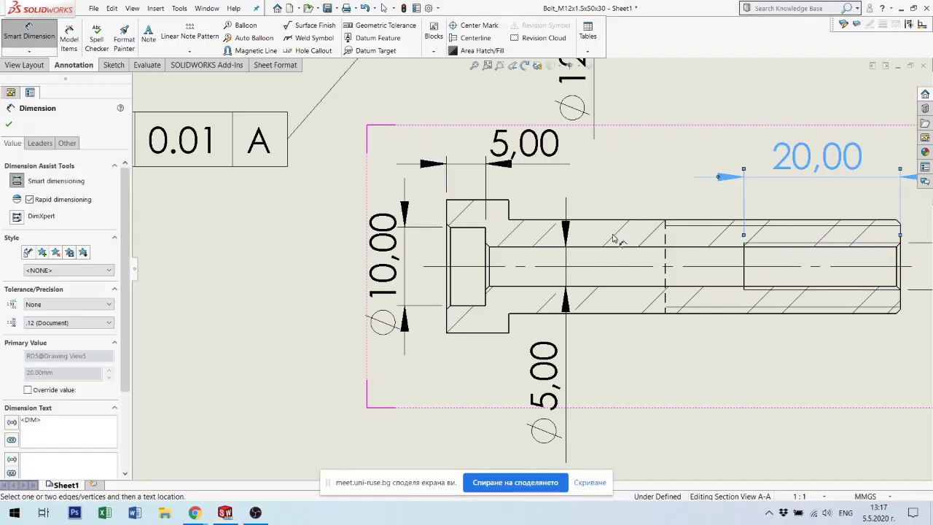
scroll(614, 238, "up", 5)
scroll(614, 195, "down", 2)
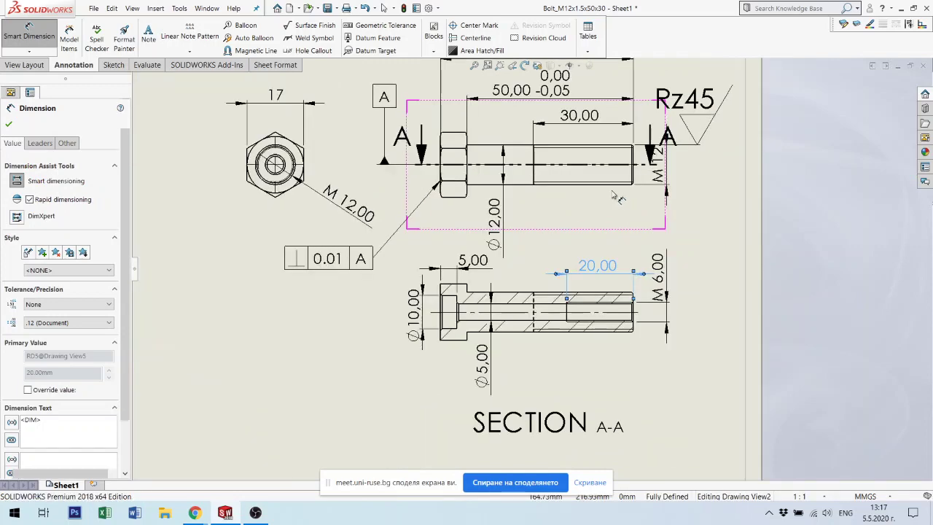
key("Escape")
- Zoom out and select the hatched region of section A-A
scroll(613, 200, "up", 3)
scroll(543, 245, "down", 2)
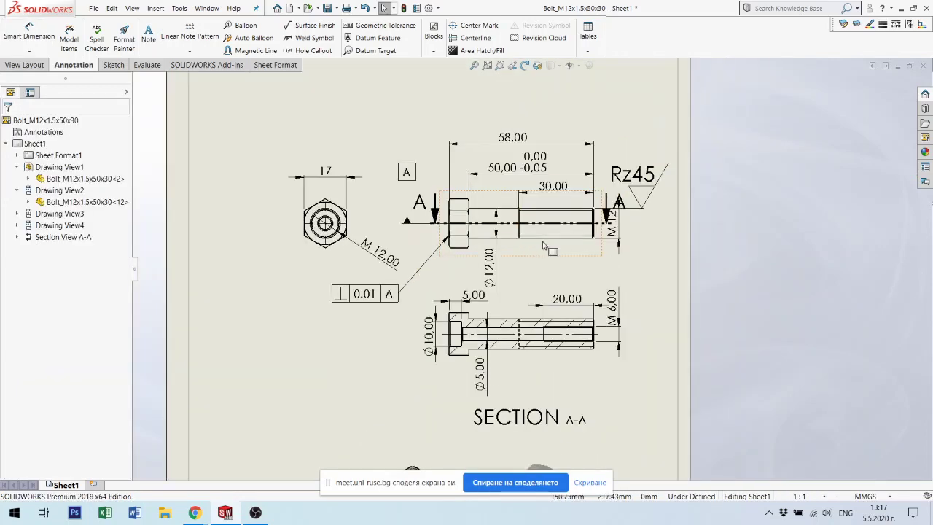
scroll(543, 291, "down", 3)
scroll(527, 310, "down", 2)
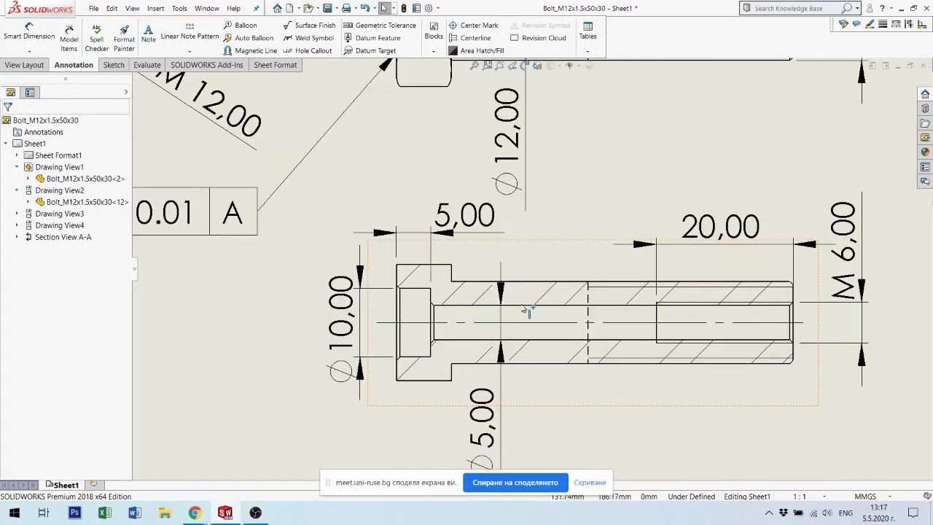
scroll(558, 296, "down", 2)
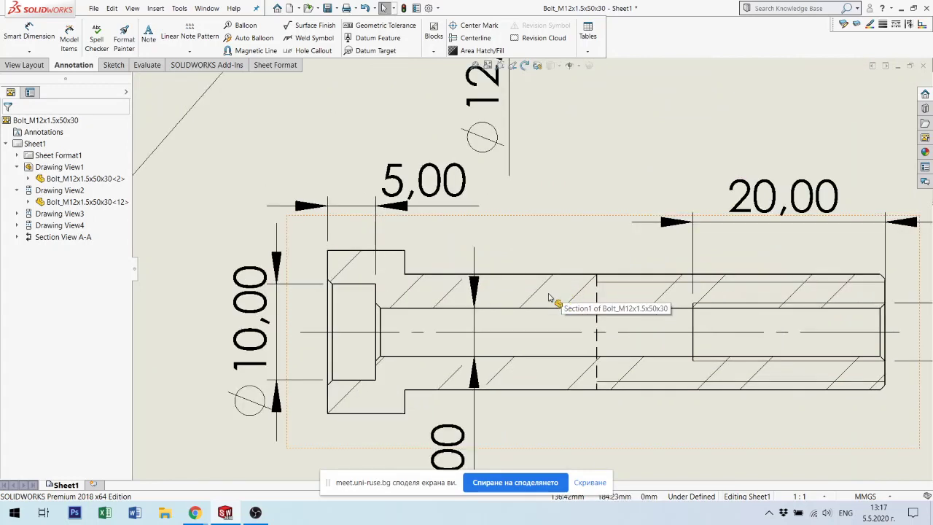
scroll(551, 298, "down", 1)
left_click(558, 292)
- Open the bolt part, then select Boss-Extrude1, Boss-Extrude2 and the Front Plane
left_click(583, 260)
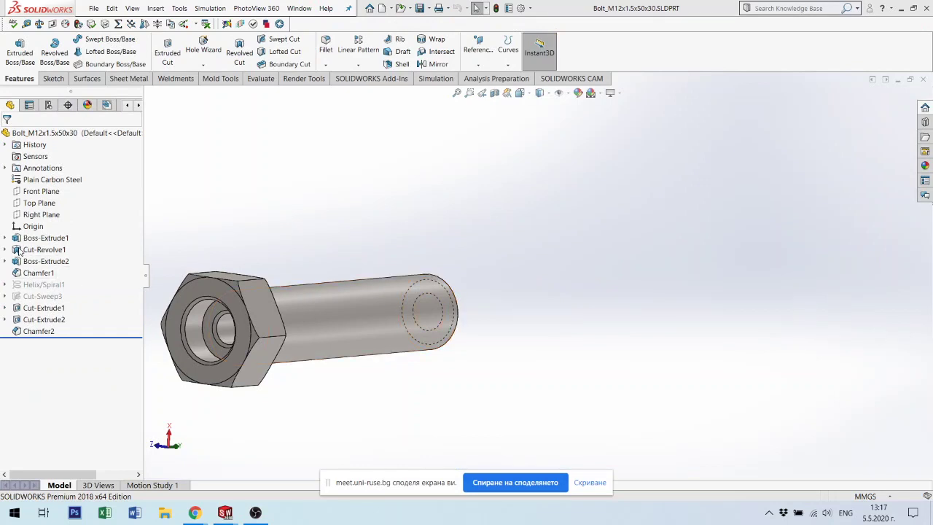
left_click(63, 240)
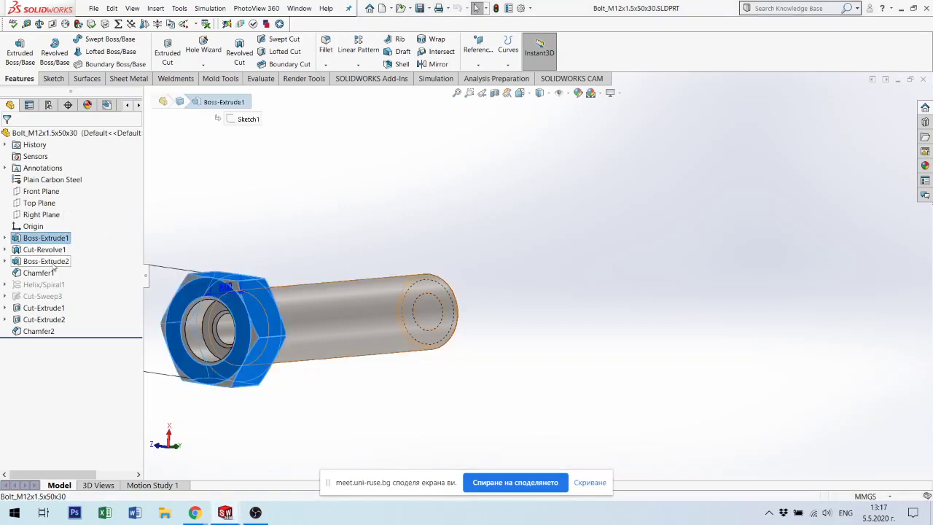
left_click(373, 324)
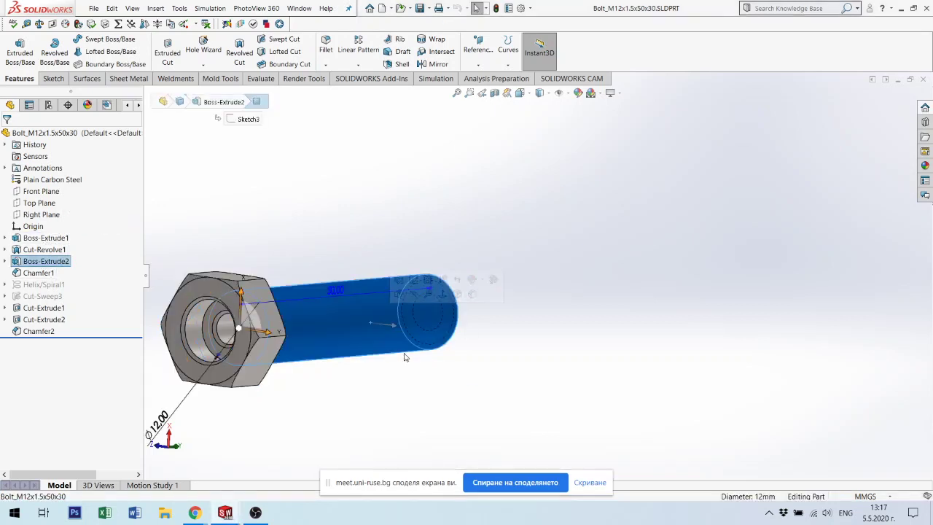
left_click(36, 192)
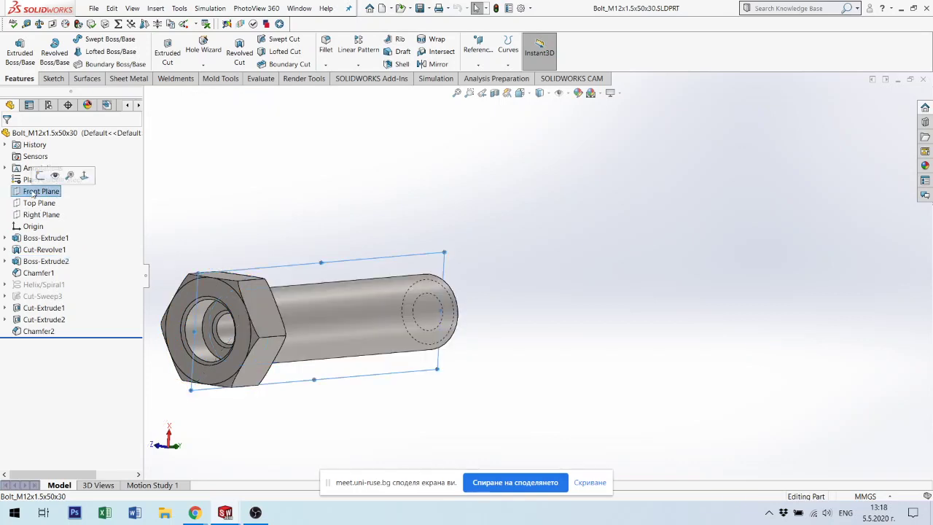
- Start a sketch on the Front Plane and draw a corner rectangle at the shaft's outer edge
left_click(41, 177)
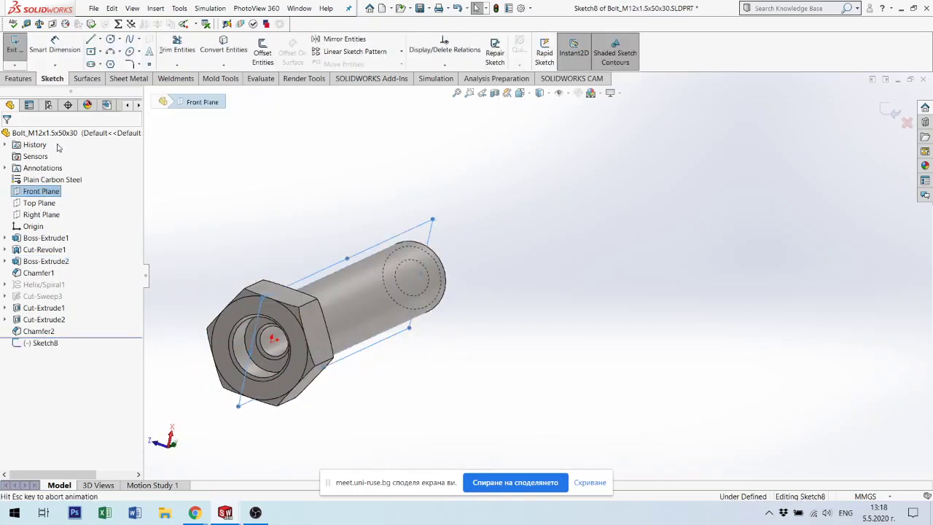
scroll(177, 141, "down", 3)
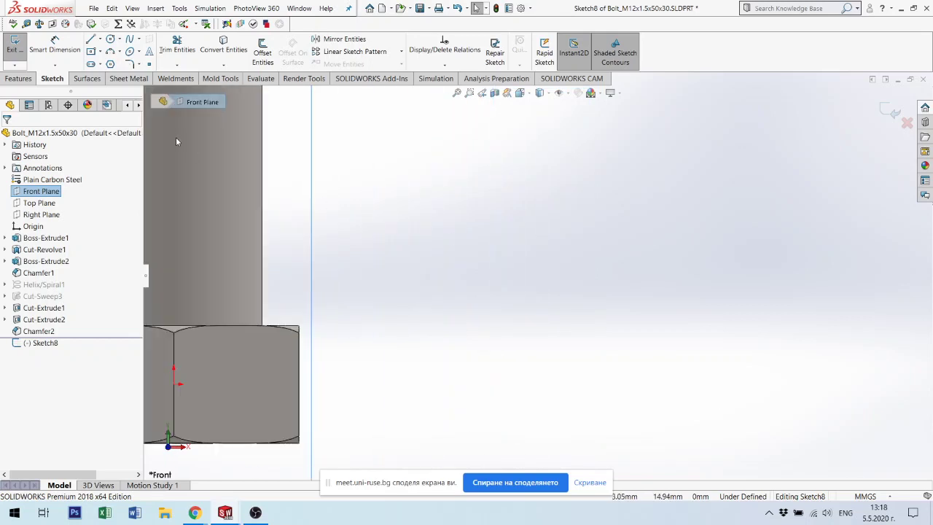
scroll(264, 191, "down", 2)
scroll(452, 188, "down", 3)
scroll(453, 188, "up", 2)
scroll(512, 273, "down", 2)
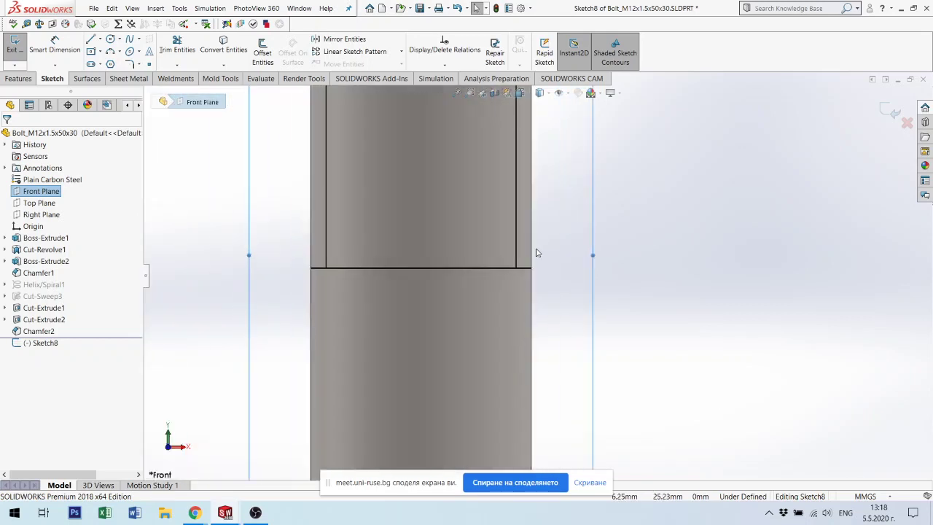
scroll(513, 274, "down", 2)
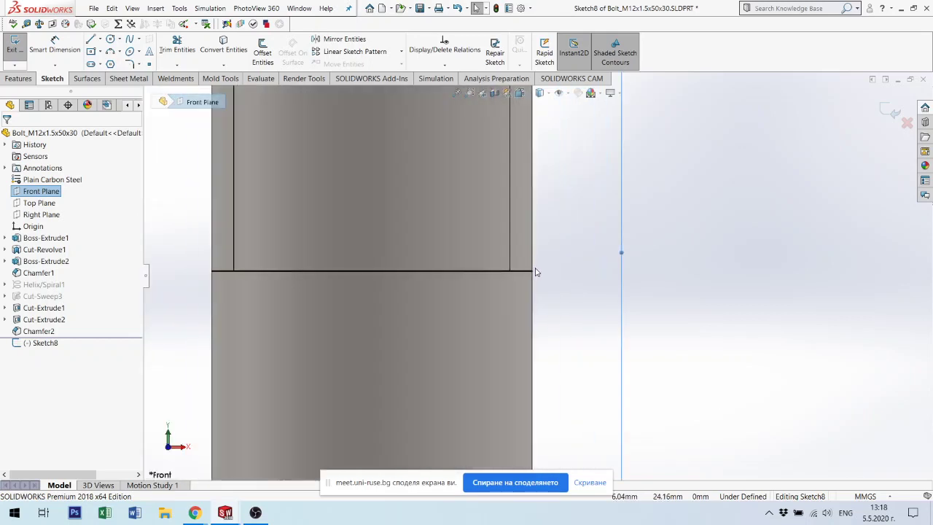
left_click(90, 51)
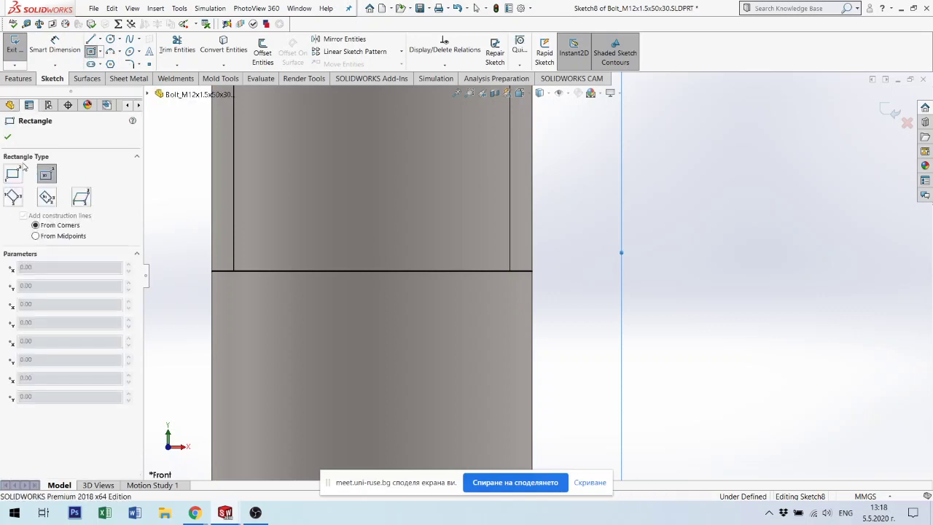
left_click(533, 272)
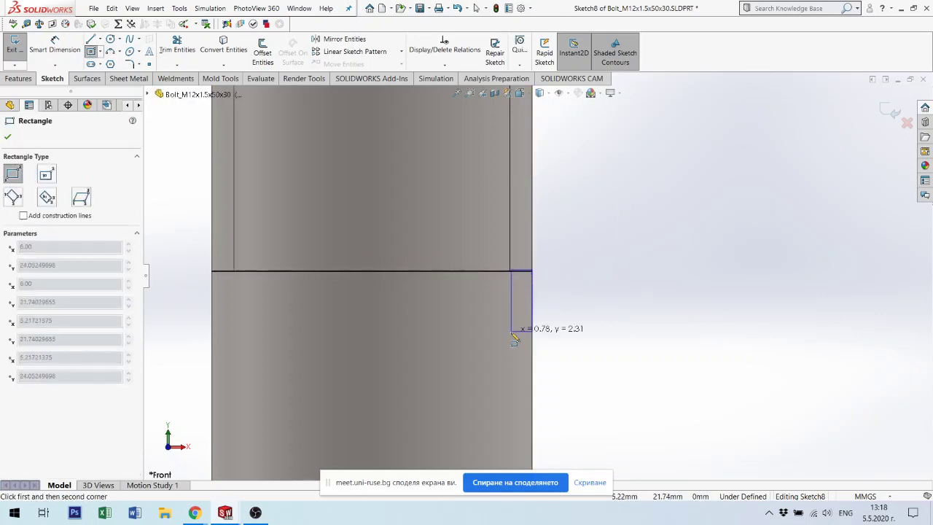
left_click(503, 315)
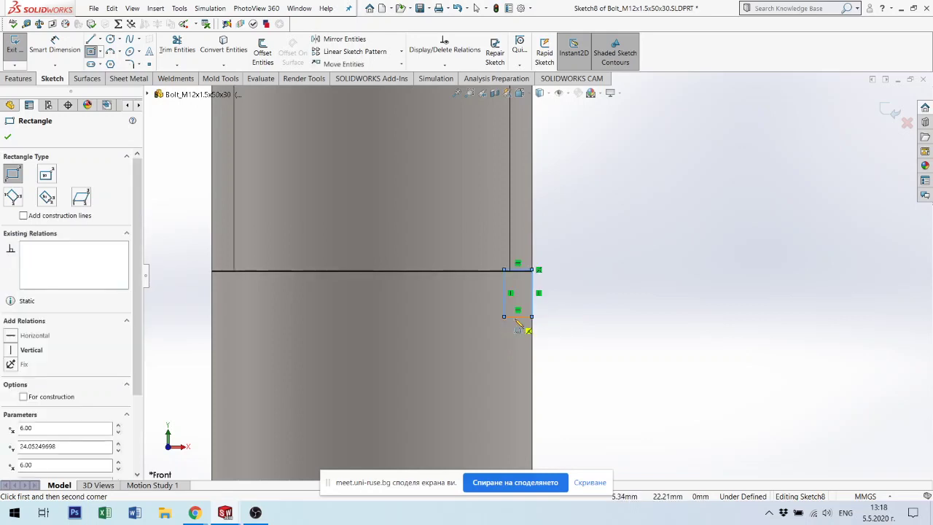
key("Escape")
- Adjust the rectangle's top-right corner so it sits back on the top line
scroll(528, 291, "down", 2)
scroll(530, 273, "down", 2)
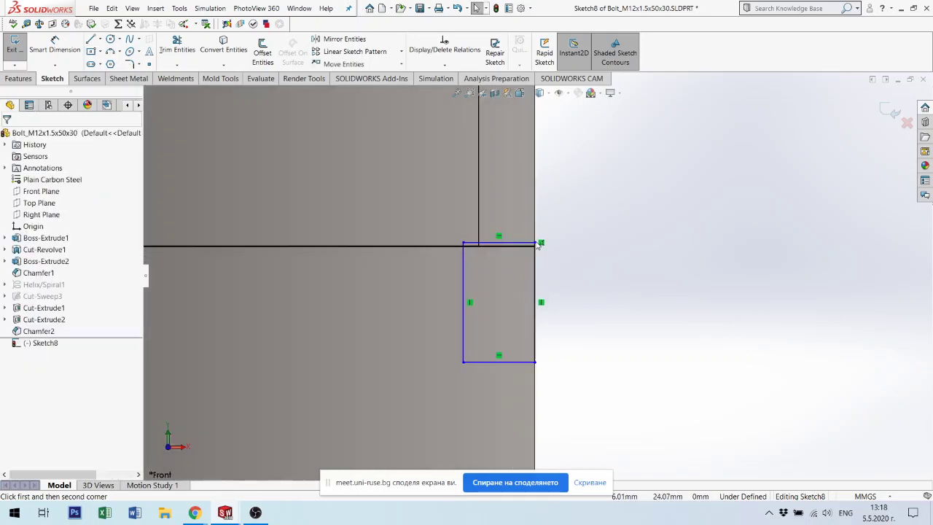
left_click_drag(539, 244, 543, 259)
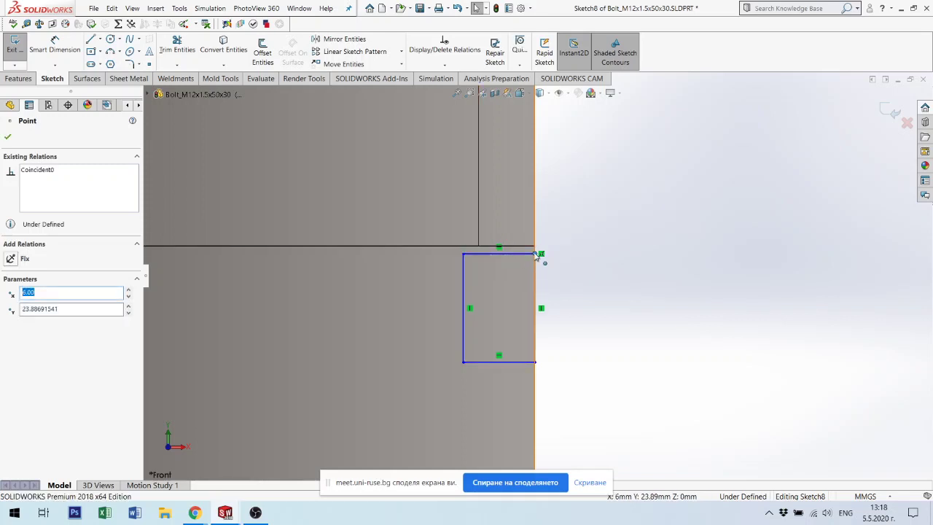
left_click_drag(536, 254, 536, 246)
left_click(494, 313)
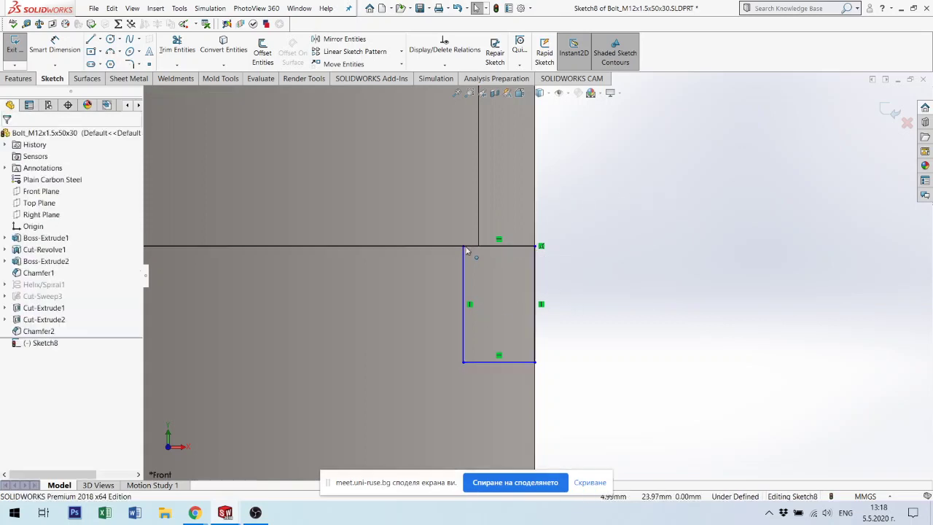
- Dimension the groove rectangle 1,00 wide and 2,00 tall
left_click(51, 50)
left_click(505, 253)
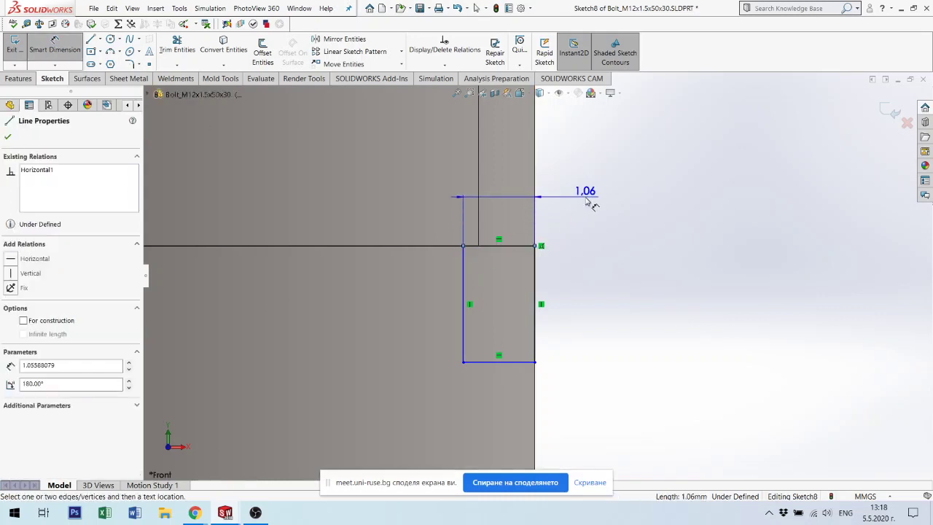
left_click(597, 191)
type("1")
key("Return")
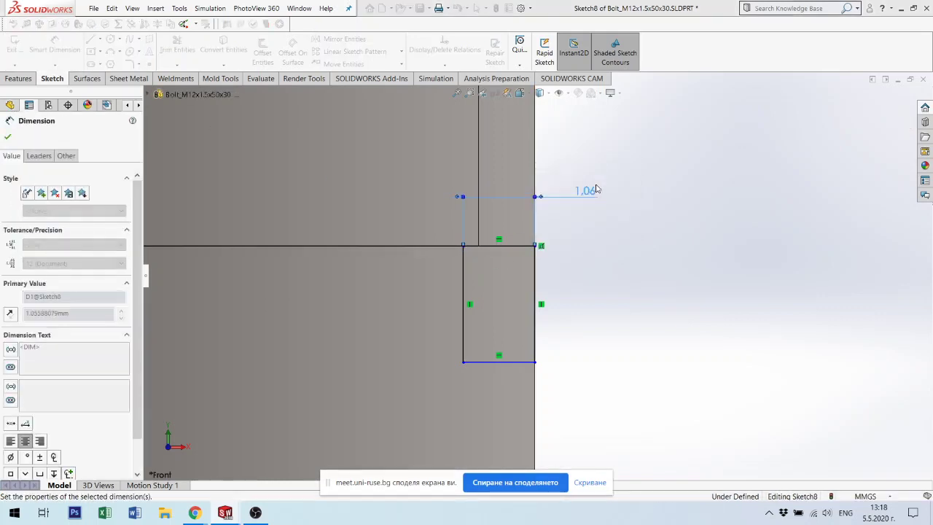
left_click(537, 290)
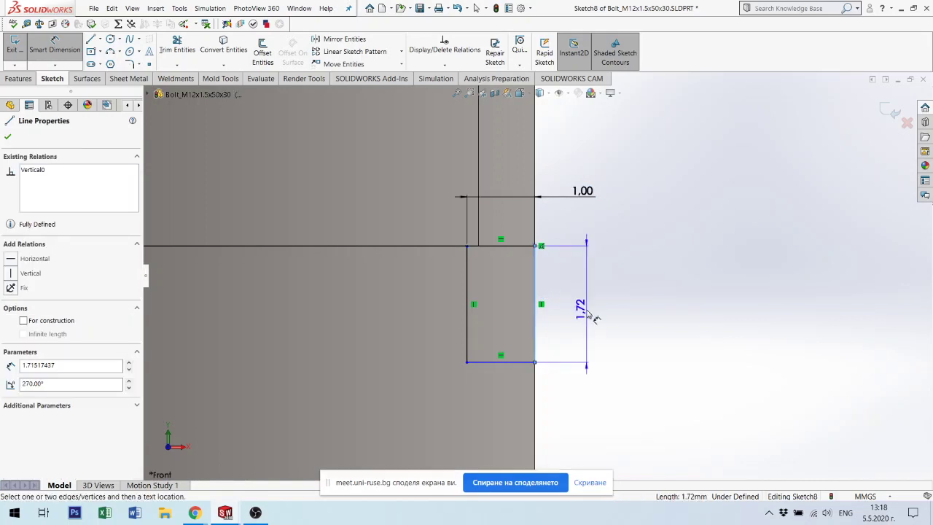
left_click(586, 307)
type("2")
key("Return")
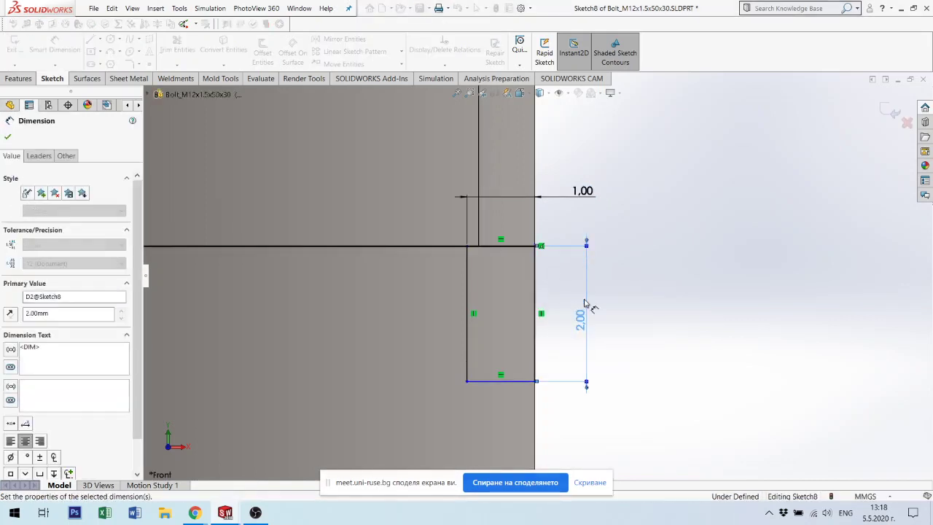
key("Escape")
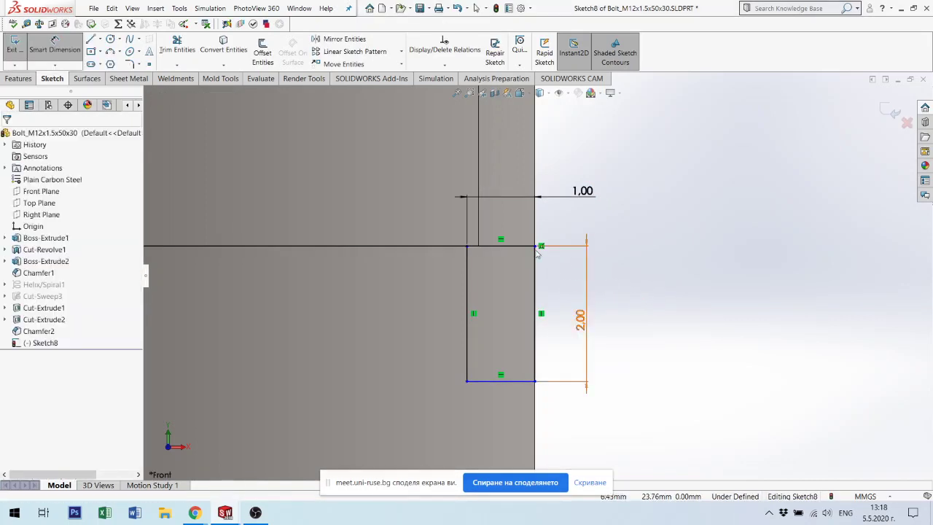
- Drag the rectangle's free corner to test it, then return it to its edge
scroll(534, 251, "down", 5)
left_click_drag(549, 250, 549, 288)
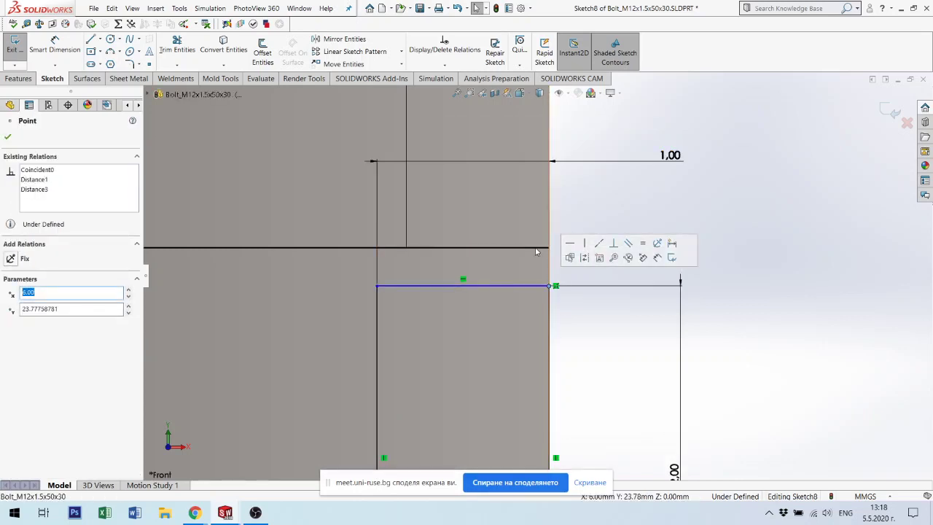
key("Escape")
mouse_move(549, 287)
left_mouse_down()
mouse_move(549, 250)
mouse_move(552, 256)
left_mouse_up()
scroll(538, 248, "up", 3)
scroll(657, 270, "up", 1)
scroll(583, 199, "up", 1)
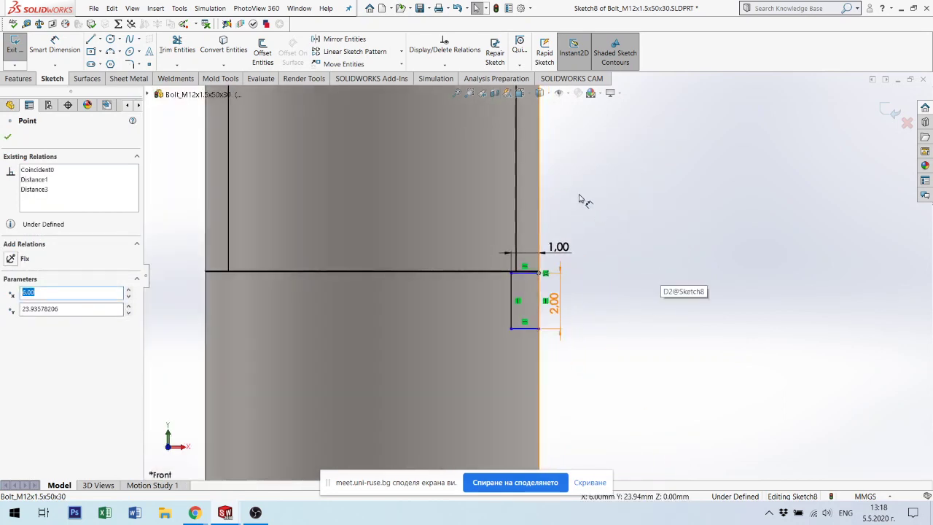
scroll(608, 192, "up", 2)
scroll(596, 178, "up", 2)
scroll(597, 178, "up", 2)
scroll(594, 181, "down", 2)
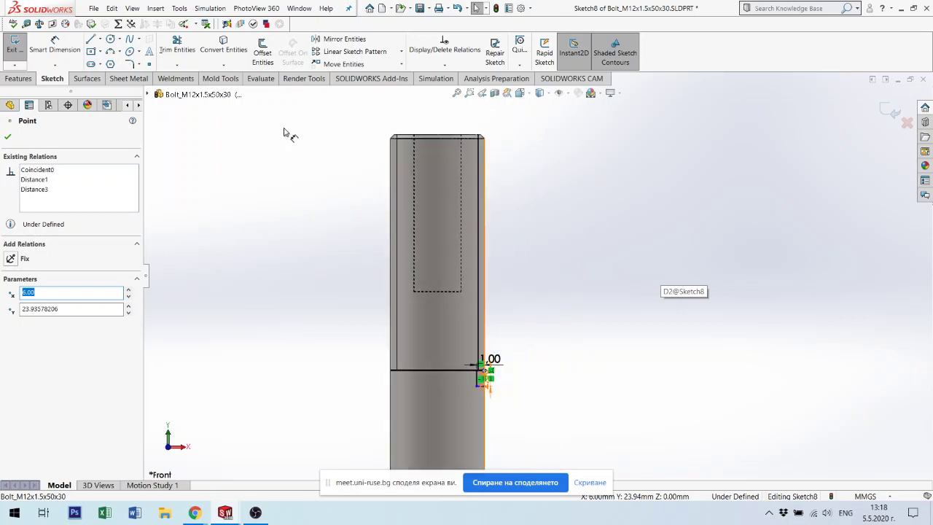
- Place the rectangle's top edge 30,00 from the bolt's top end
left_click(51, 45)
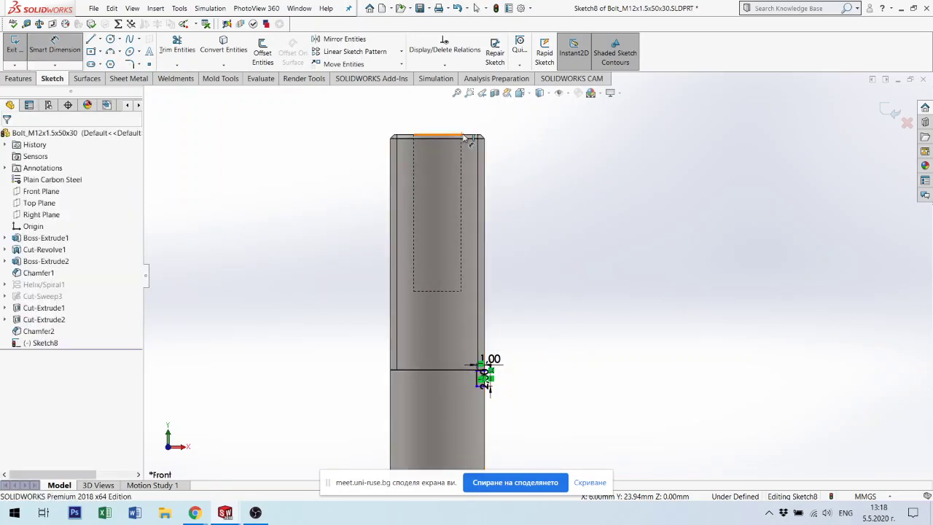
scroll(474, 365, "down", 2)
scroll(488, 325, "down", 2)
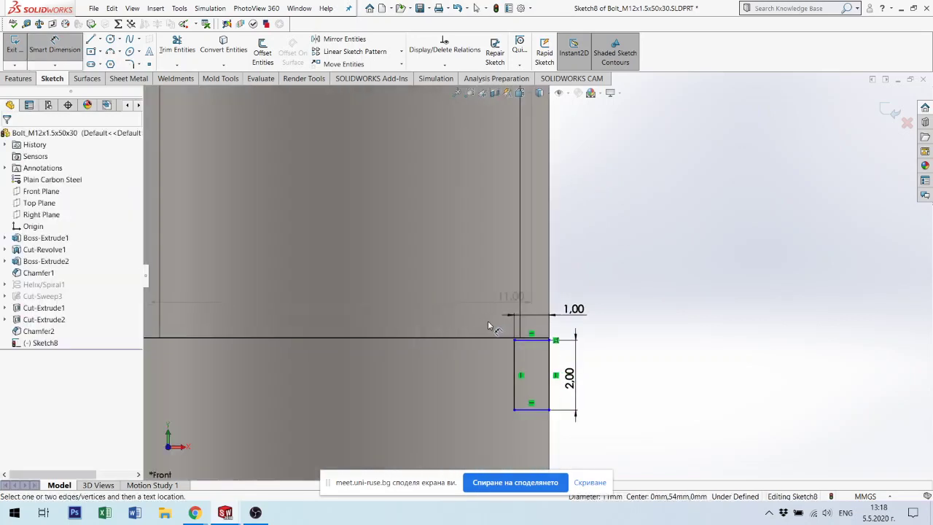
left_click(544, 345)
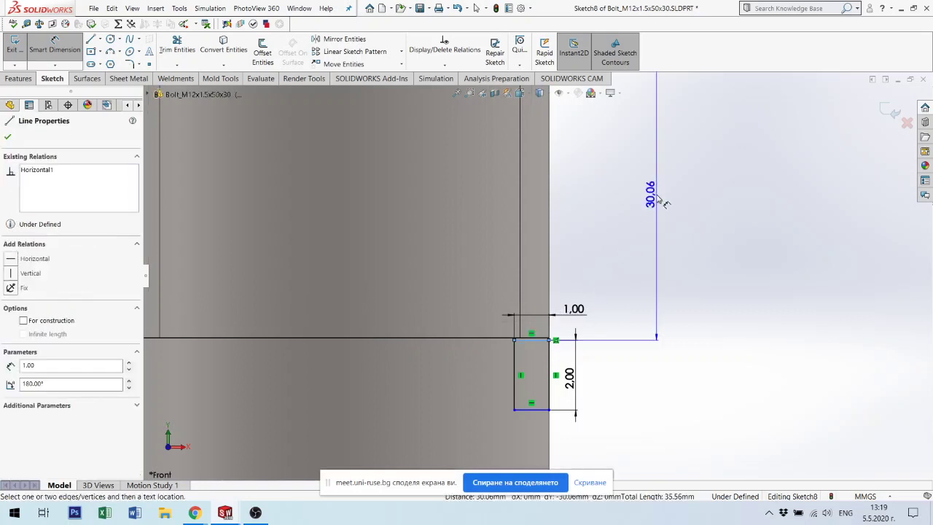
left_click(672, 177)
type("0")
key("Return")
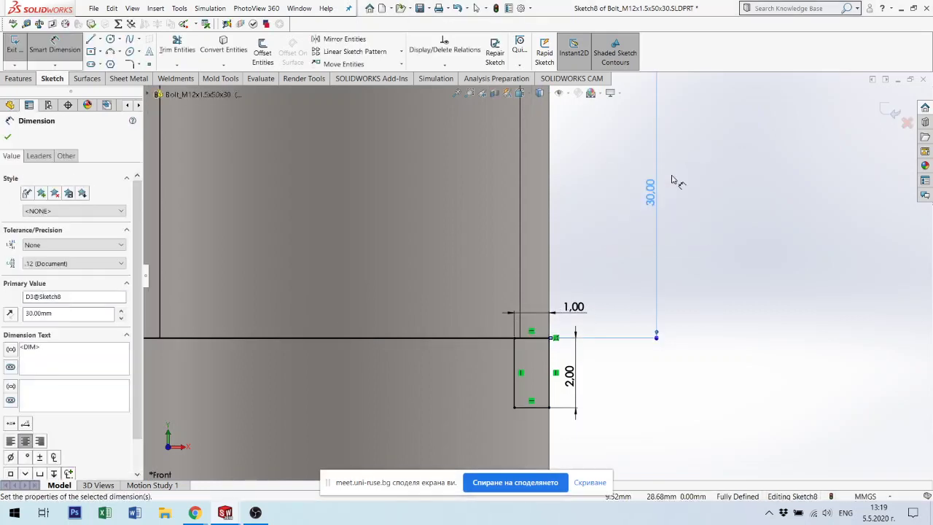
left_click(703, 272)
scroll(454, 383, "up", 2)
scroll(488, 363, "up", 3)
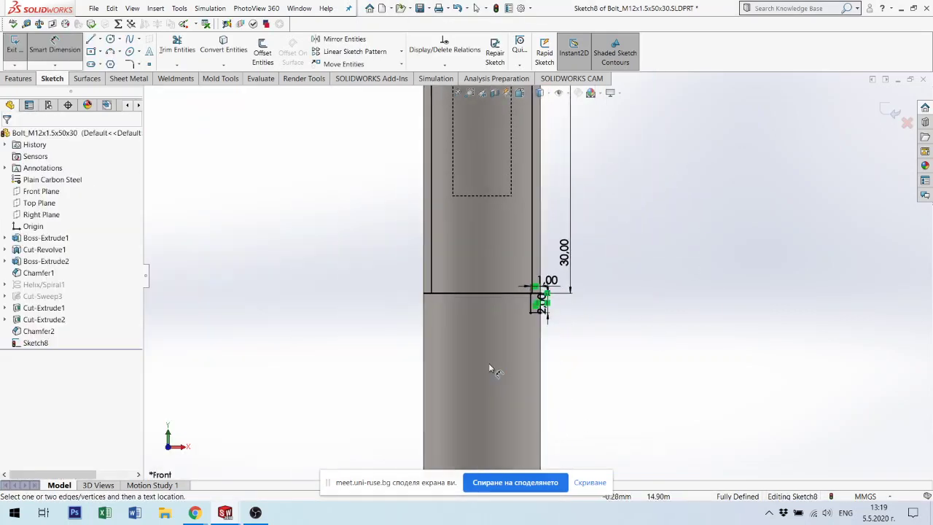
scroll(596, 343, "up", 2)
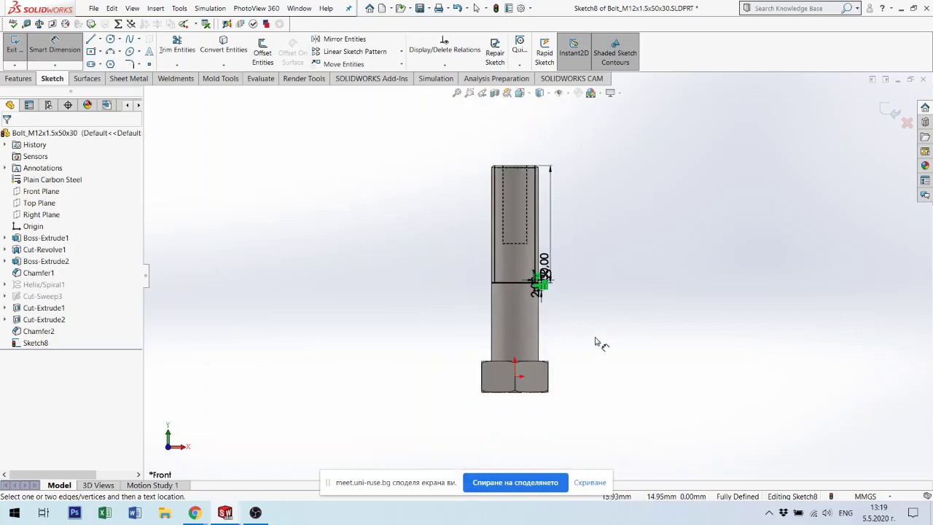
- Draw a construction centerline from the origin up to the bolt's top end
left_click(100, 40)
left_click(118, 61)
scroll(537, 184, "down", 2)
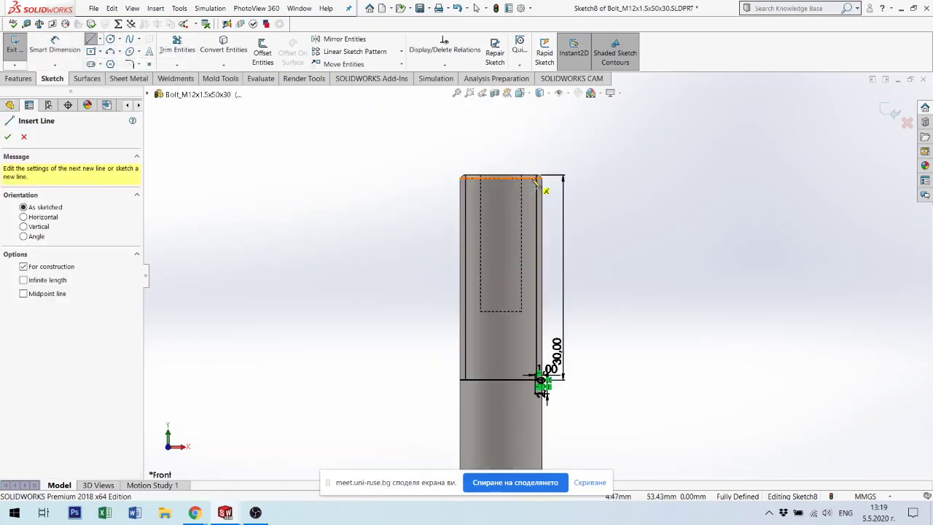
scroll(510, 410, "down", 2)
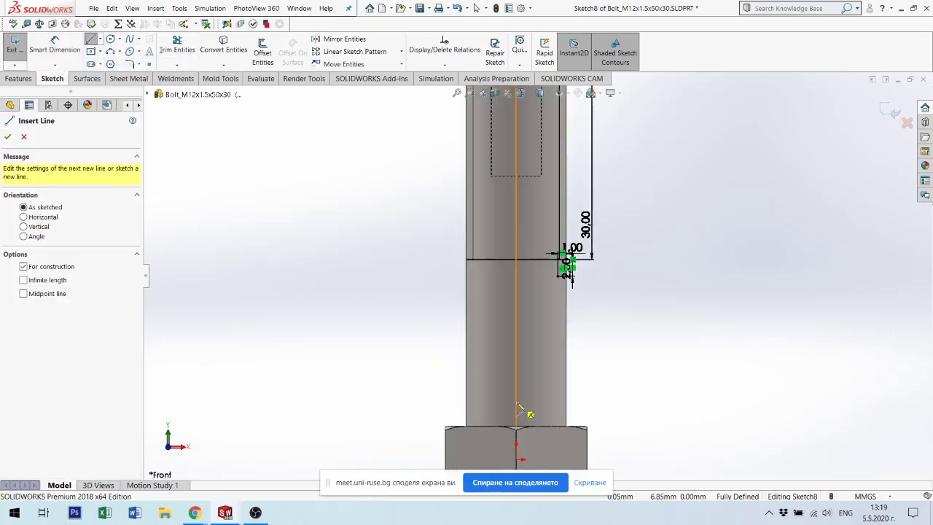
left_click(516, 445)
scroll(536, 288, "up", 2)
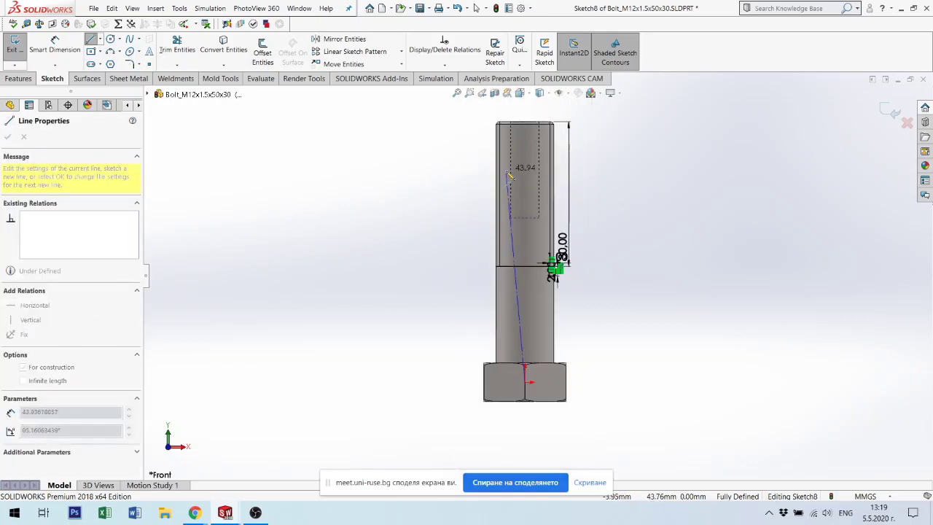
left_click(524, 121)
key("Escape")
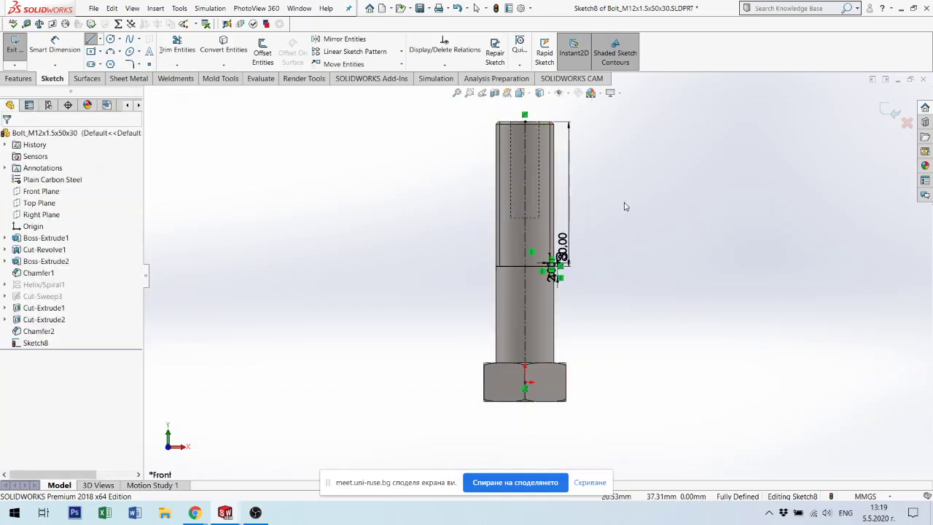
scroll(543, 314, "down", 2)
scroll(567, 222, "down", 2)
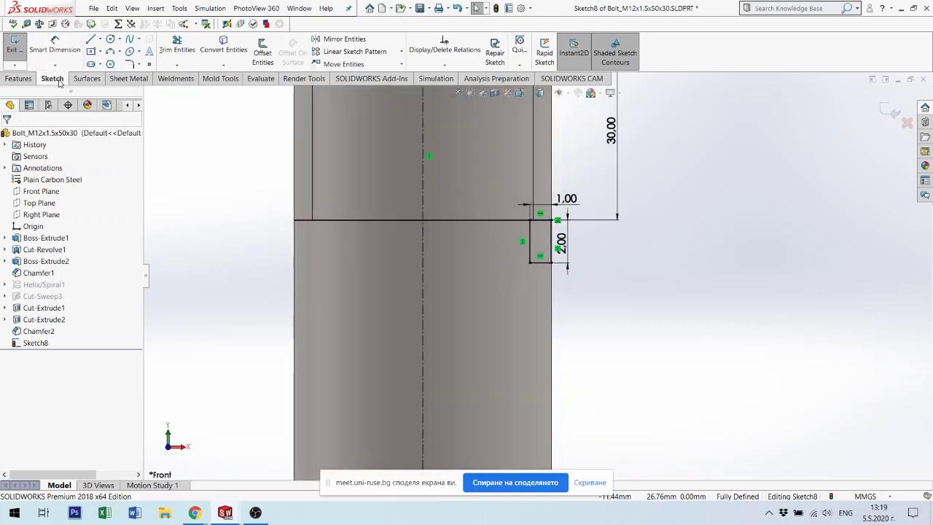
left_click(20, 79)
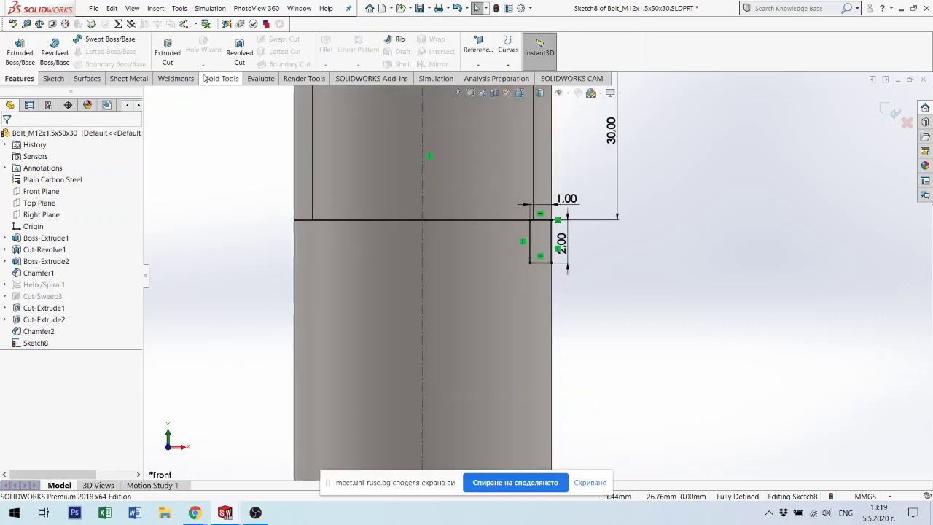
- Revolve-cut the small rectangle 360° around Line7 to form a groove in the bolt shank
left_click(238, 55)
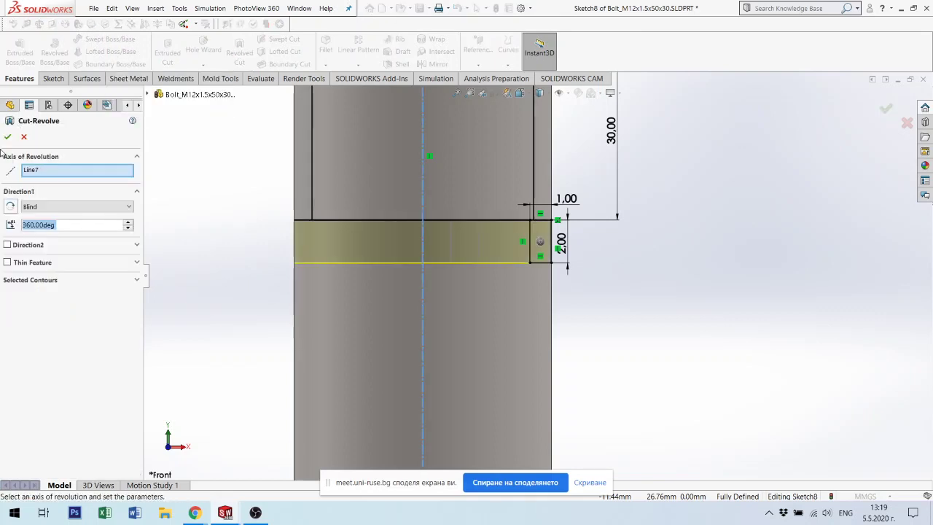
left_click(8, 138)
mouse_move(683, 342)
middle_mouse_down()
mouse_move(470, 176)
mouse_move(707, 349)
middle_mouse_up()
scroll(603, 248, "up", 4)
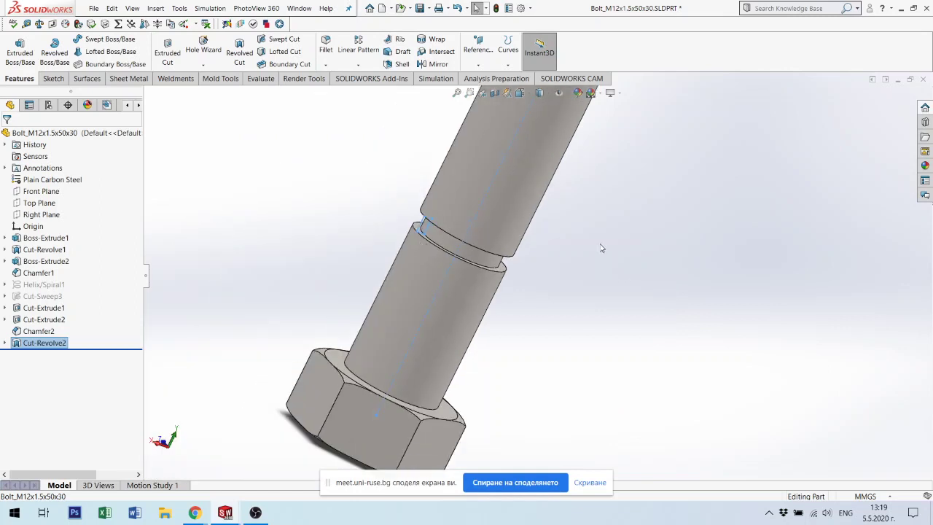
scroll(540, 207, "up", 3)
middle_click_drag(539, 207, 576, 385)
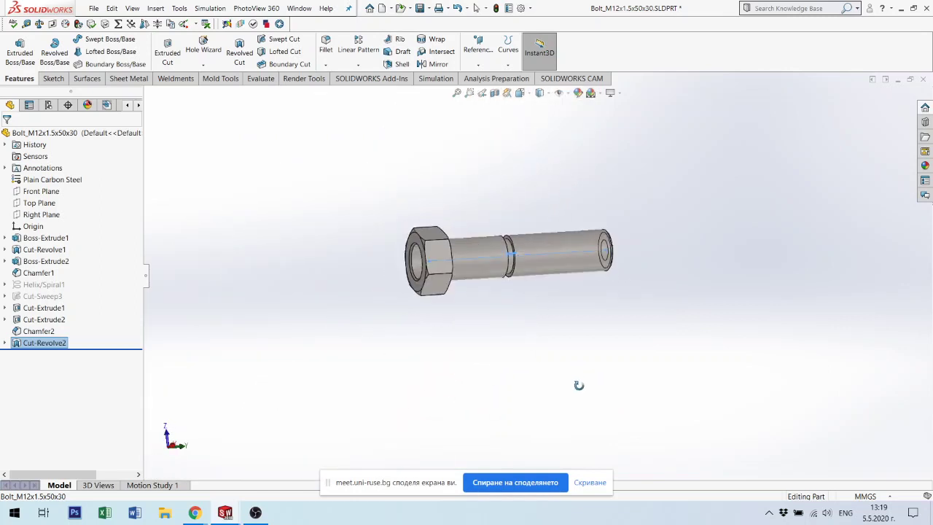
scroll(495, 256, "down", 3)
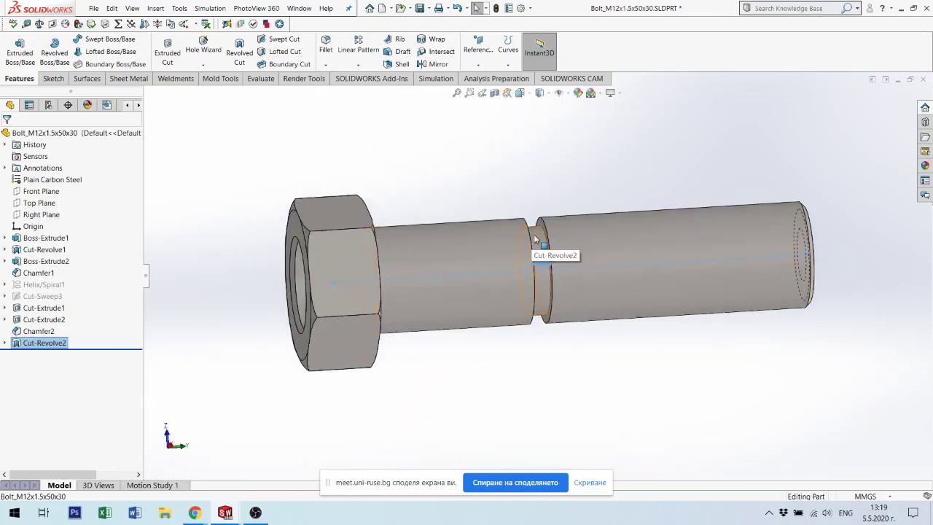
scroll(547, 243, "down", 2)
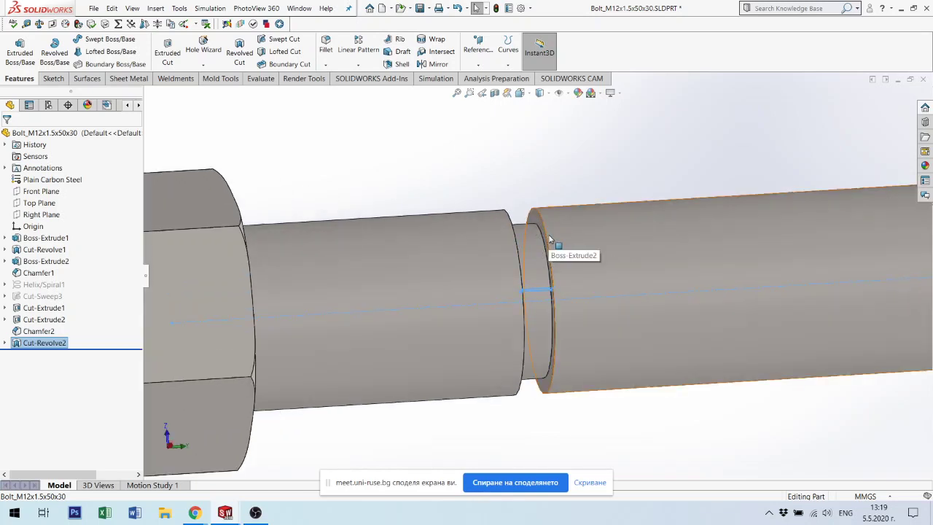
- Inspect the groove and its edge from other angles, then close the part document
middle_click_drag(547, 244, 521, 255)
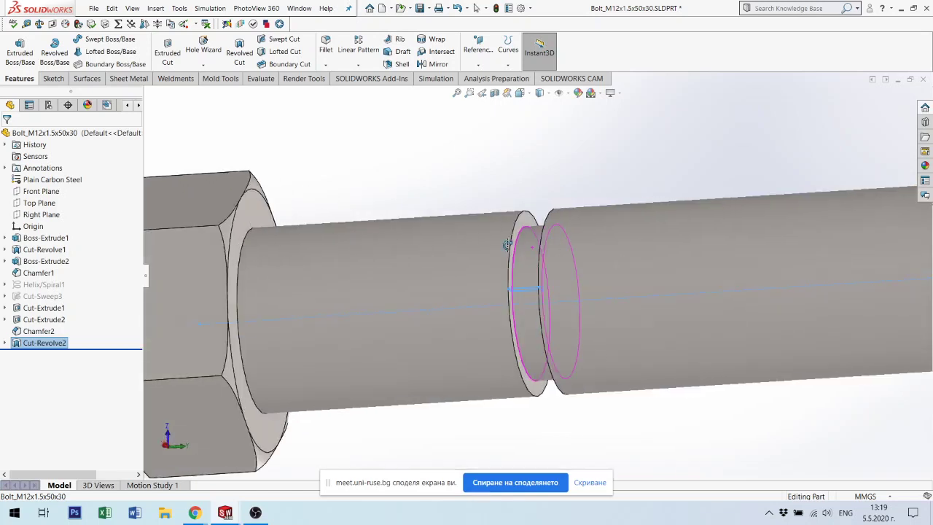
left_click(521, 254)
scroll(536, 277, "up", 2)
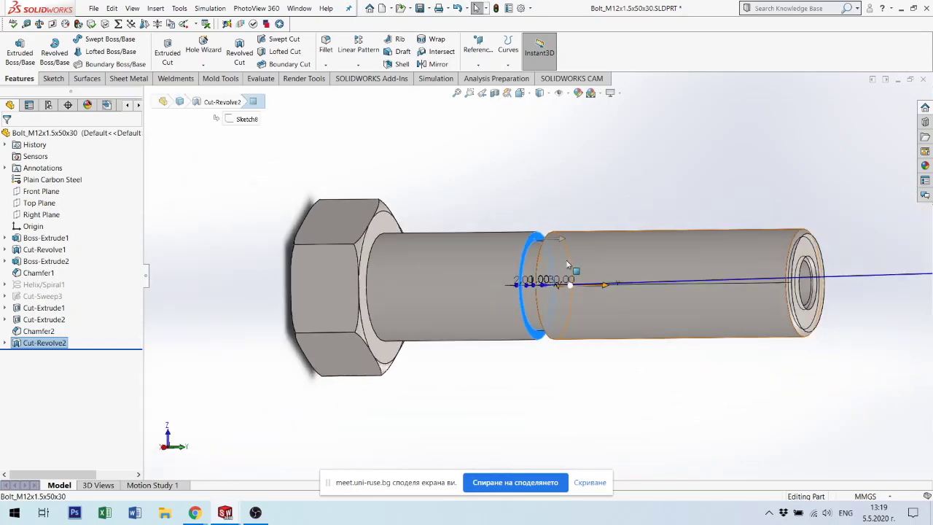
scroll(536, 276, "up", 2)
middle_click_drag(613, 264, 715, 241)
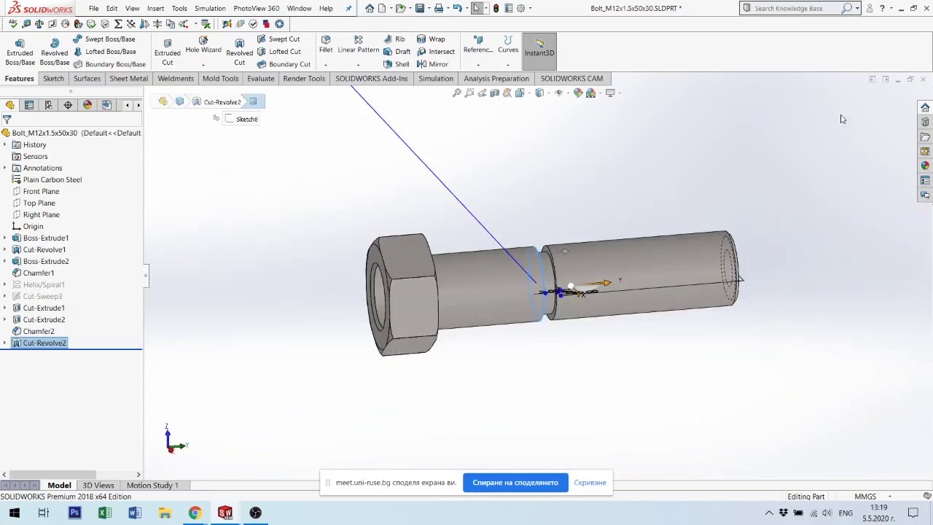
left_click(923, 79)
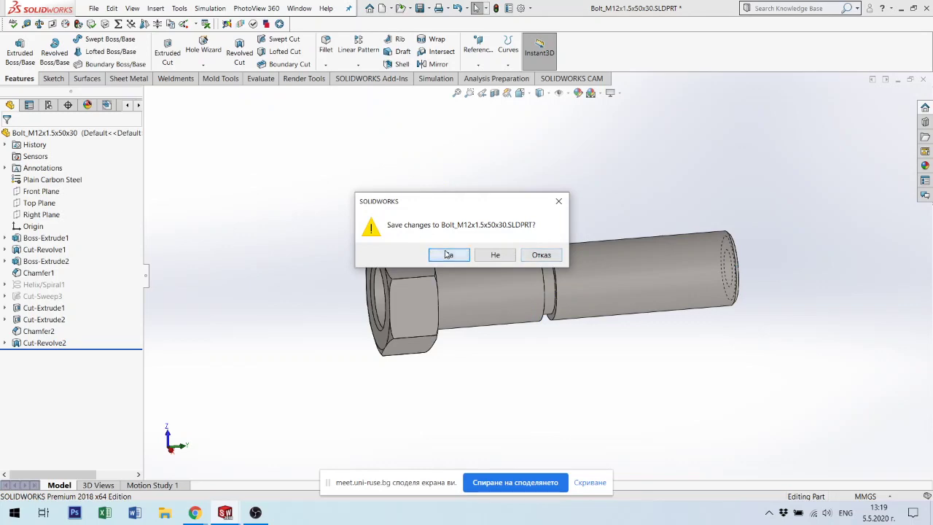
- Save Bolt_M12x1.5x50x30.SLDPRT and review the groove in the drawing's side view and section A-A
left_click(447, 254)
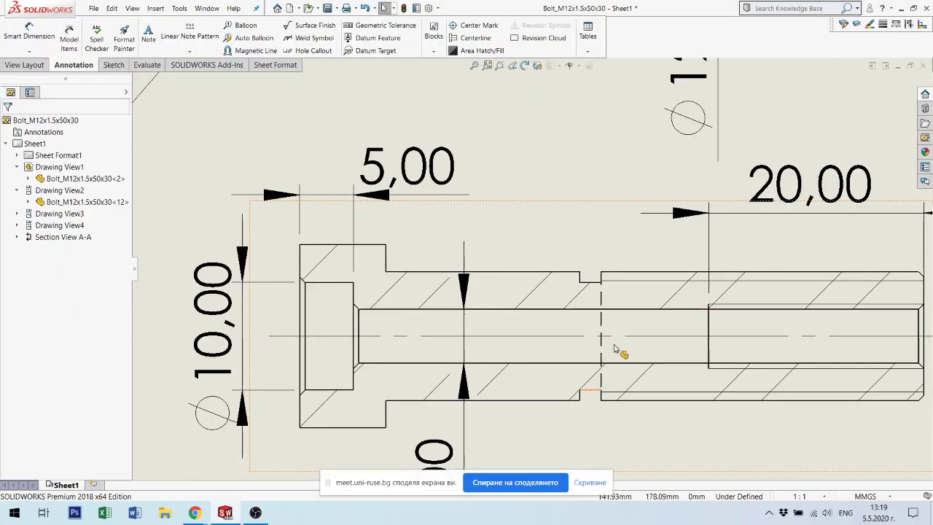
scroll(615, 351, "up", 3)
scroll(615, 351, "up", 2)
scroll(523, 184, "down", 3)
scroll(524, 184, "down", 2)
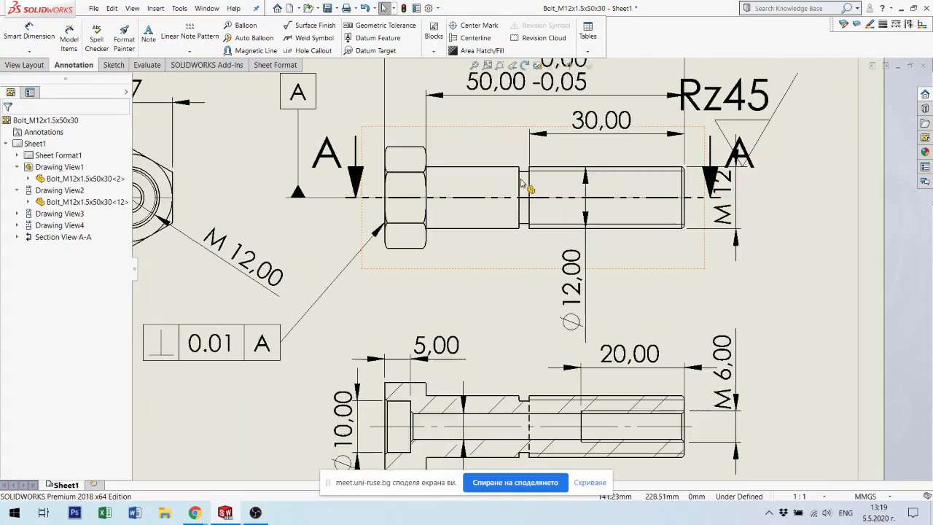
scroll(523, 183, "down", 2)
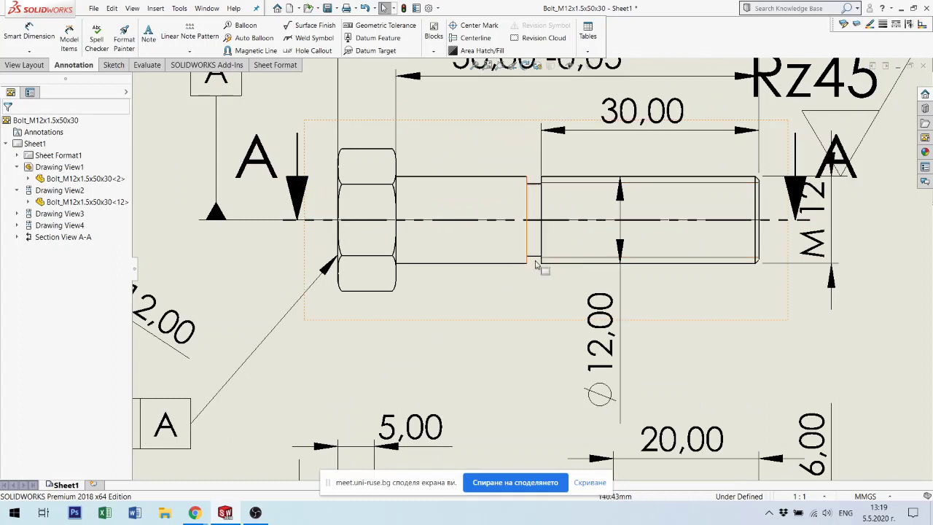
scroll(558, 284, "up", 3)
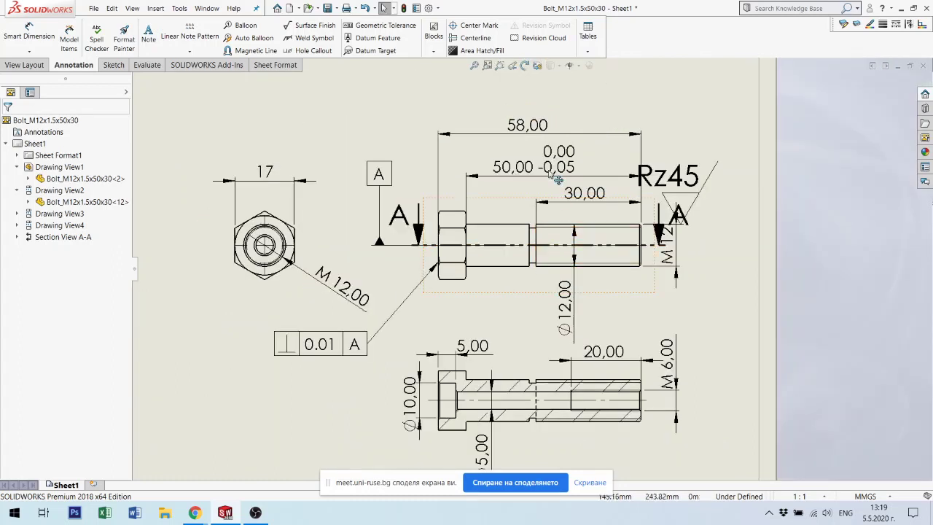
left_click(29, 65)
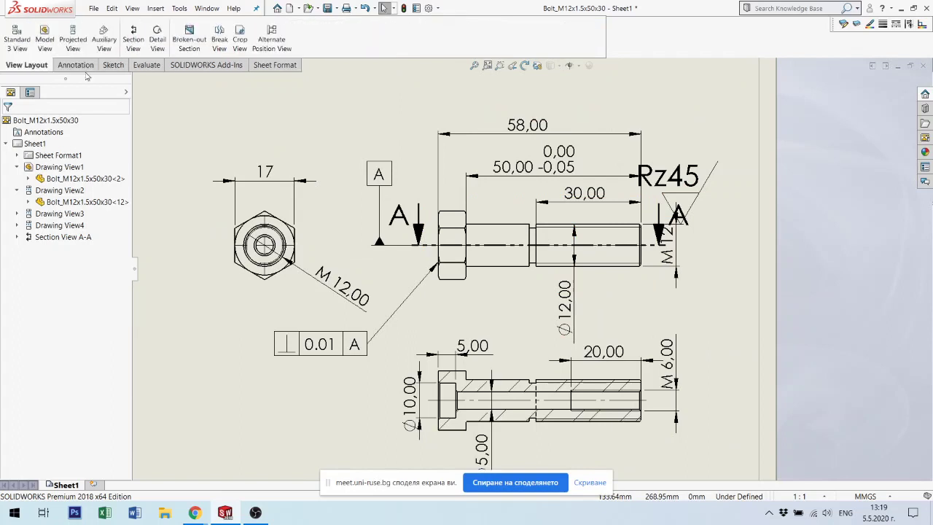
- Circle the groove and place Detail View B at 2:1 in the sheet's lower left
left_click(158, 41)
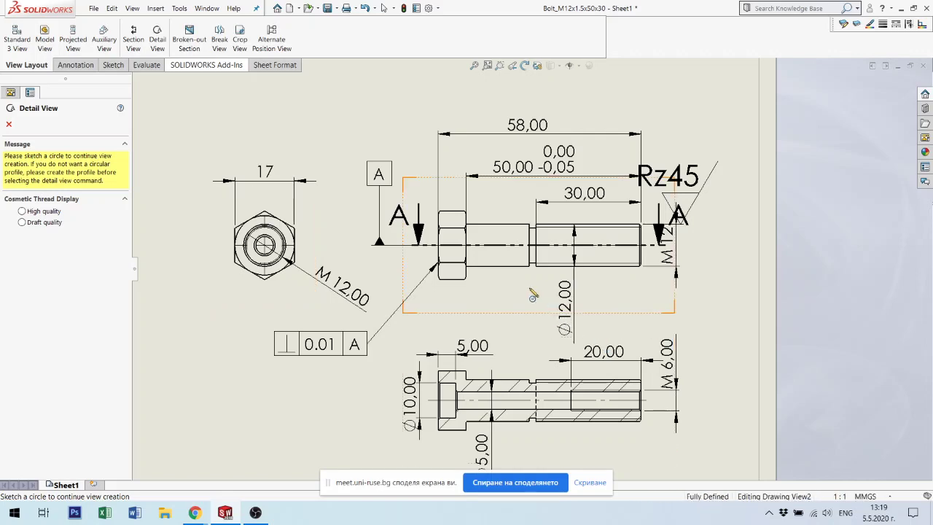
scroll(534, 274, "down", 3)
scroll(533, 272, "down", 2)
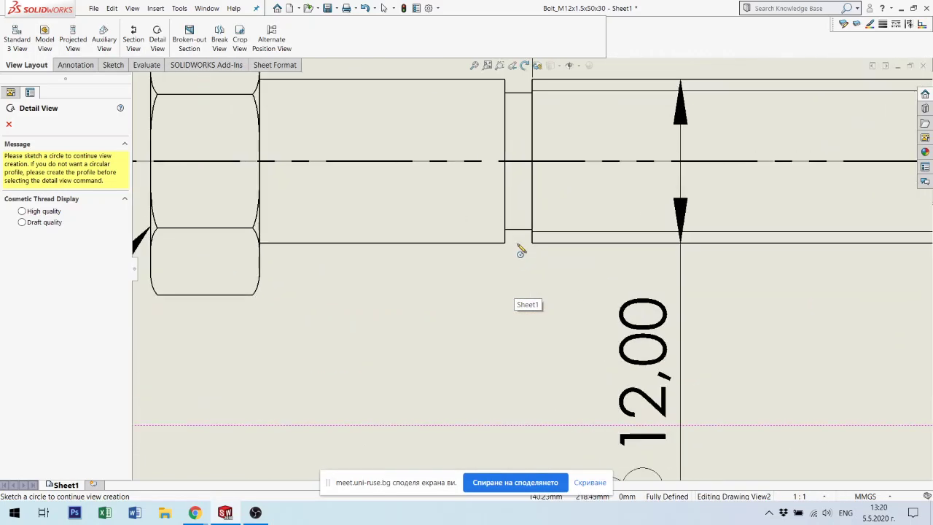
left_click(518, 229)
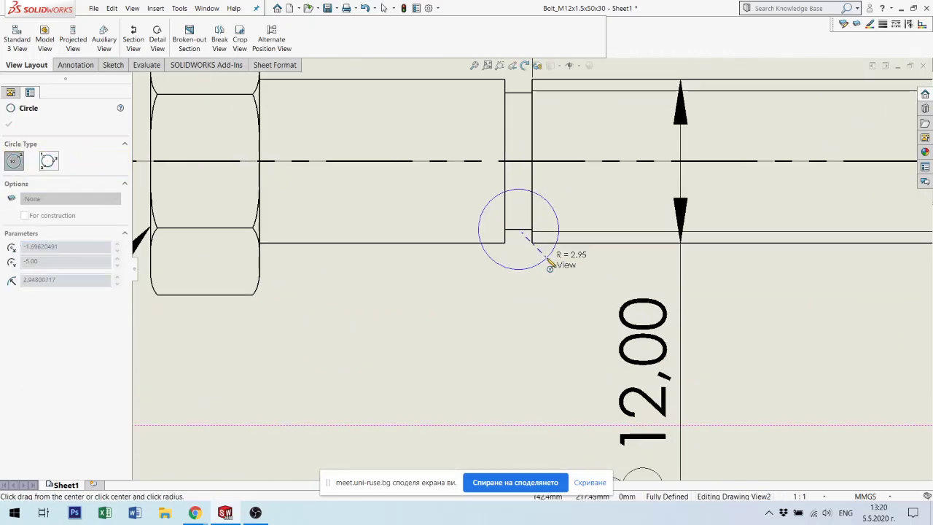
left_click(561, 286)
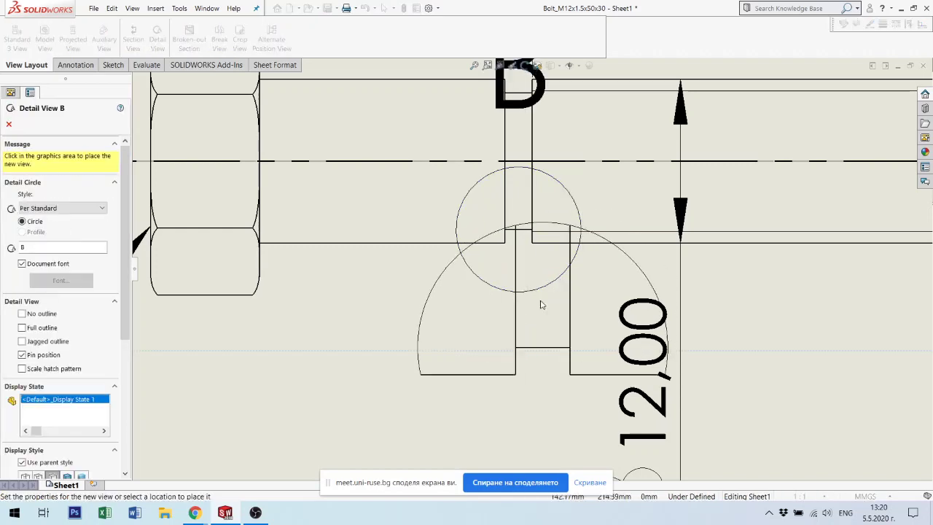
scroll(541, 304, "up", 3)
scroll(530, 265, "up", 2)
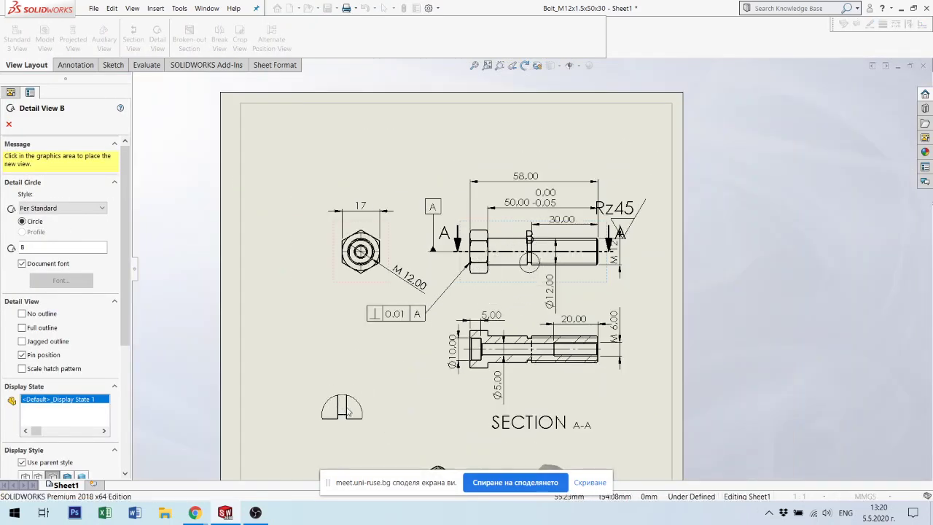
left_click(343, 412)
- Move the B label off the detail circle to sit below it
scroll(368, 445, "down", 1)
scroll(368, 445, "down", 1)
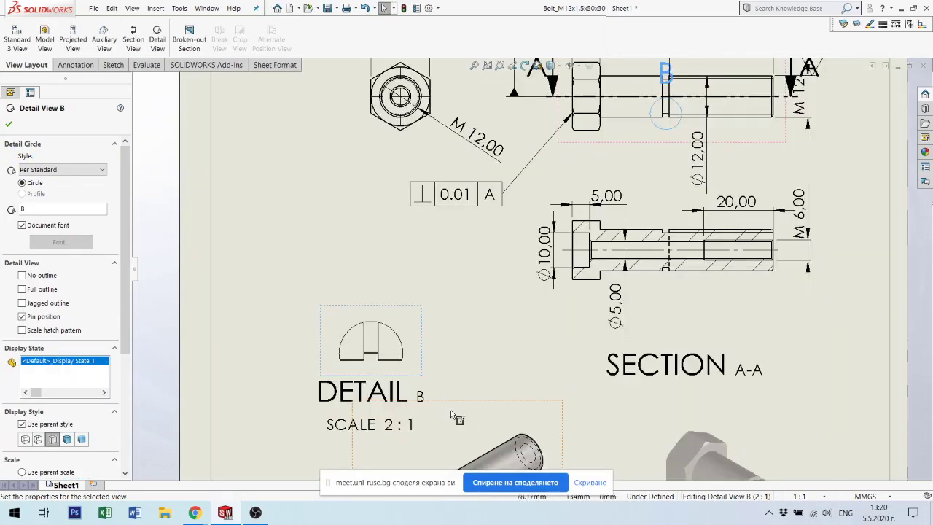
scroll(510, 328, "up", 1)
scroll(619, 179, "down", 1)
scroll(619, 180, "down", 2)
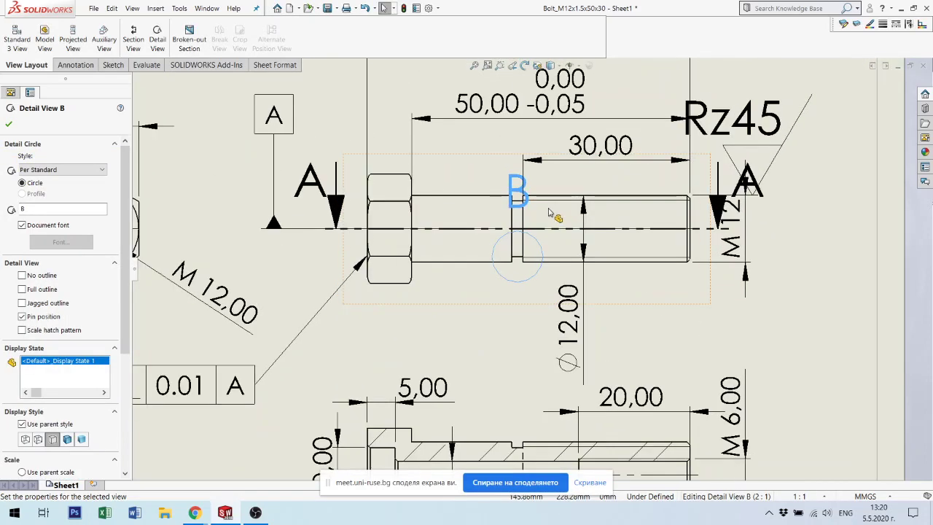
scroll(554, 208, "down", 2)
mouse_move(510, 199)
left_mouse_down()
mouse_move(430, 379)
mouse_move(458, 359)
mouse_move(494, 391)
left_mouse_up()
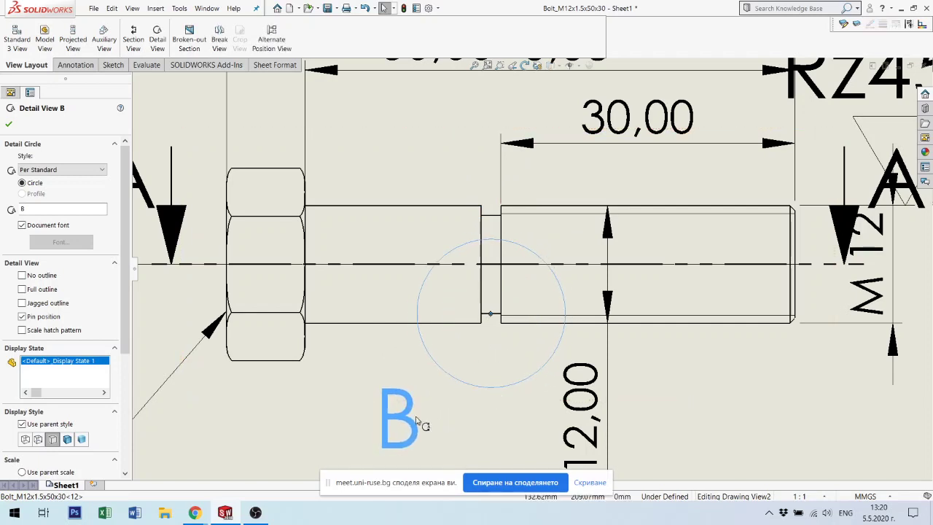
left_click_drag(423, 418, 407, 387)
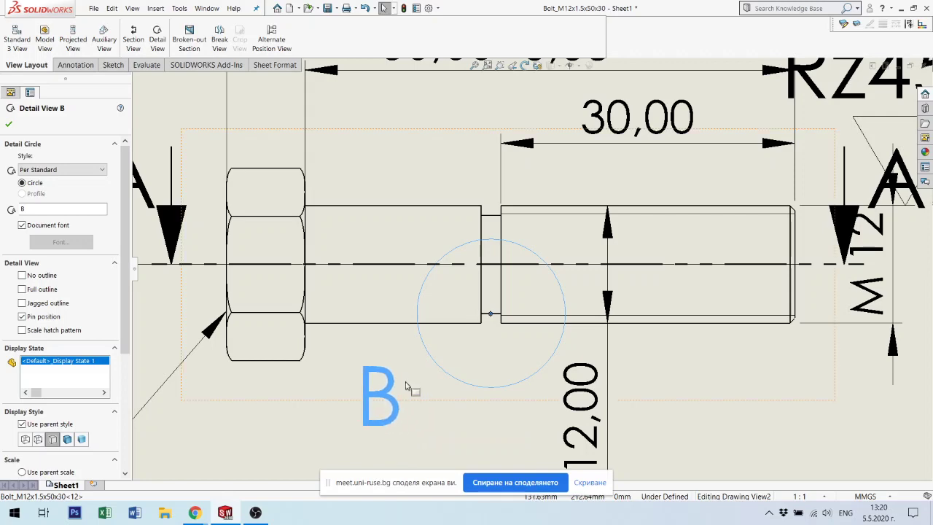
scroll(508, 357, "up", 3)
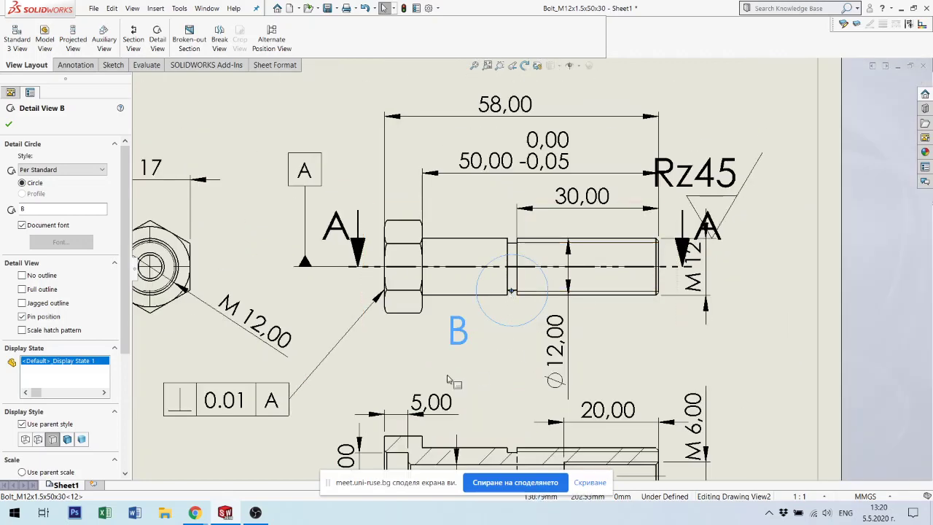
scroll(447, 379, "up", 2)
scroll(398, 412, "up", 2)
scroll(427, 394, "down", 3)
scroll(516, 281, "down", 2)
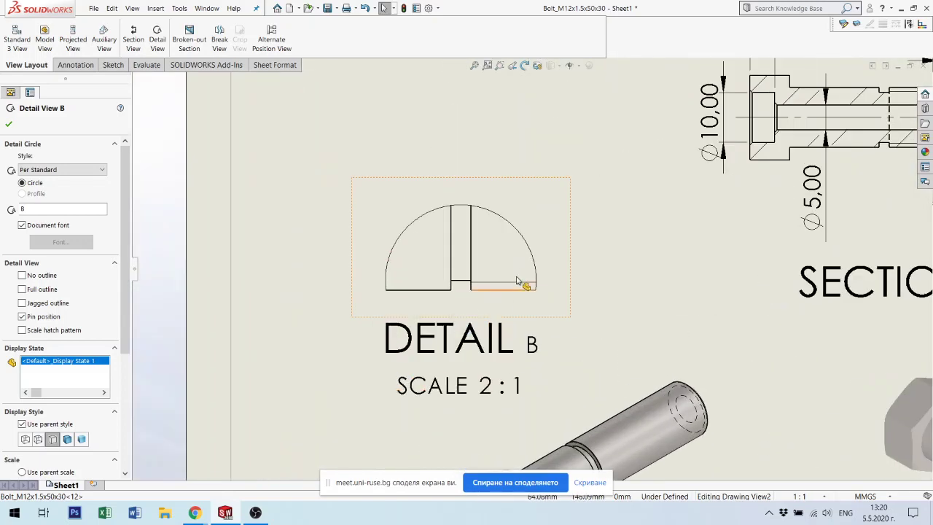
scroll(468, 302, "down", 2)
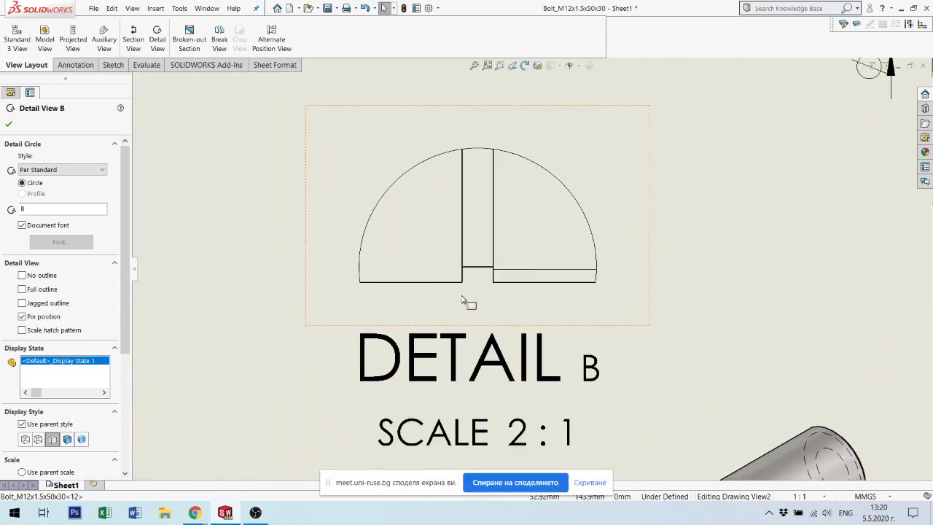
- Change Detail View B to a custom 5:1 scale
left_click(564, 304)
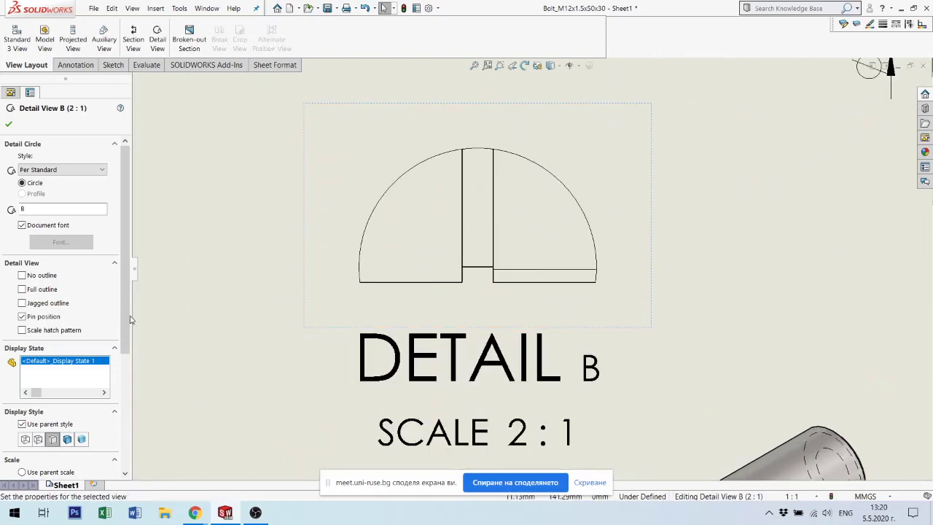
scroll(129, 320, "down", 3)
scroll(109, 321, "down", 2)
left_click(80, 397)
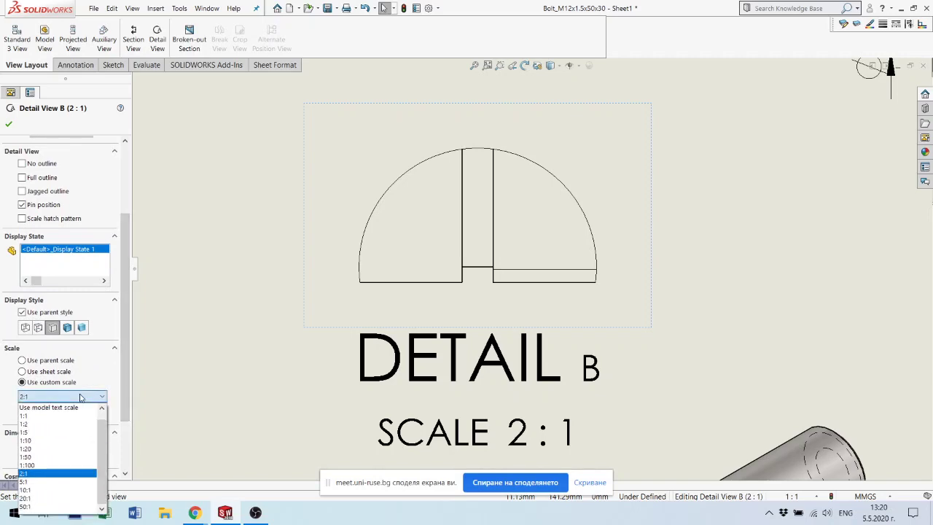
left_click(48, 482)
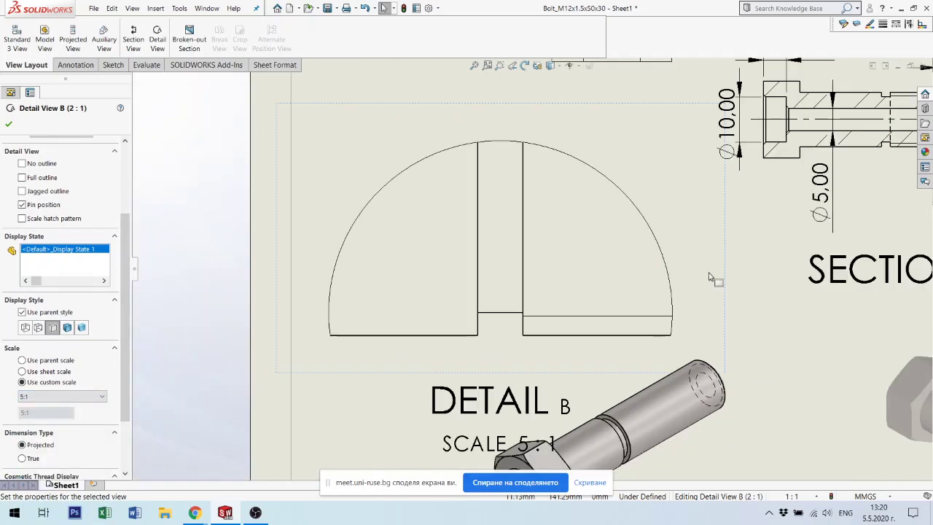
scroll(710, 277, "up", 5)
- Place the DETAIL B, SCALE 5:1 label above the view and shift the view slightly left
left_click_drag(516, 325, 506, 179)
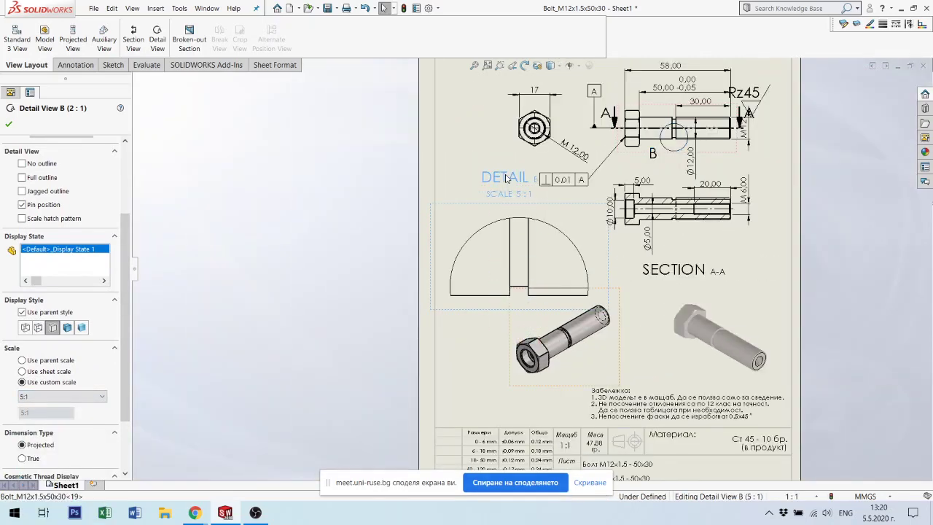
left_click(494, 187)
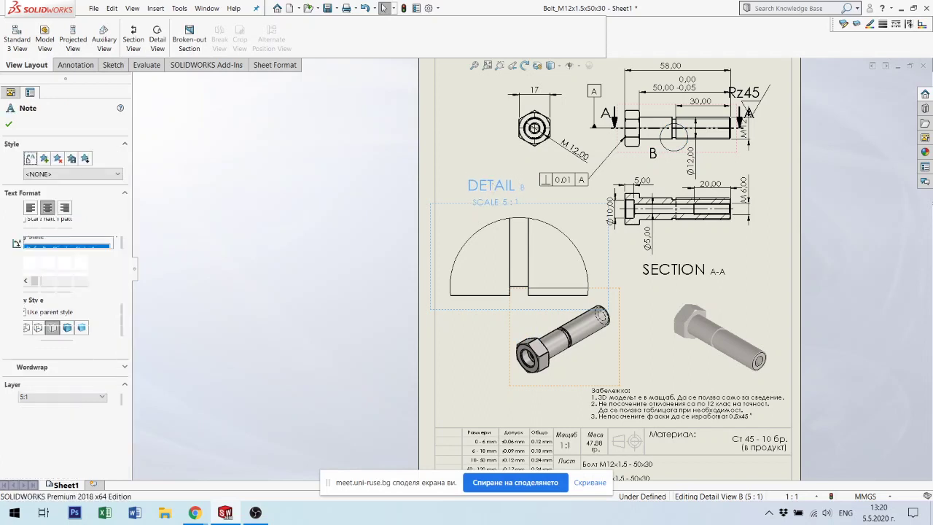
left_click_drag(607, 257, 598, 256)
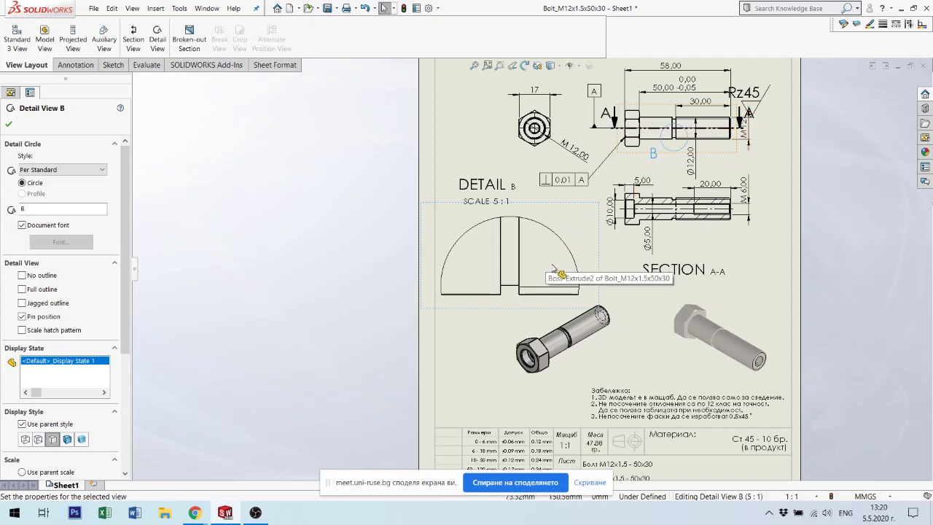
scroll(553, 268, "down", 2)
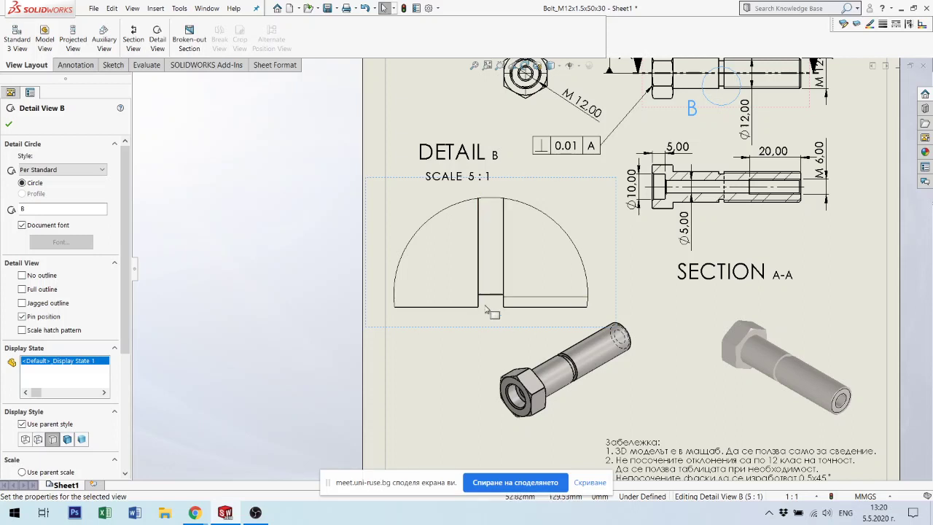
- Dimension the groove's bottom edge in Detail B with a 2,00 width below the view
left_click(74, 65)
left_click(29, 33)
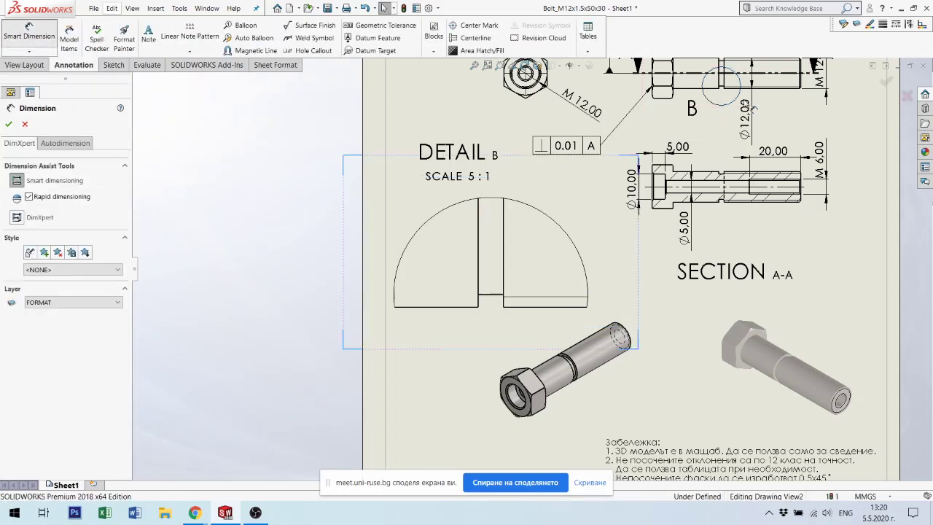
left_click(491, 299)
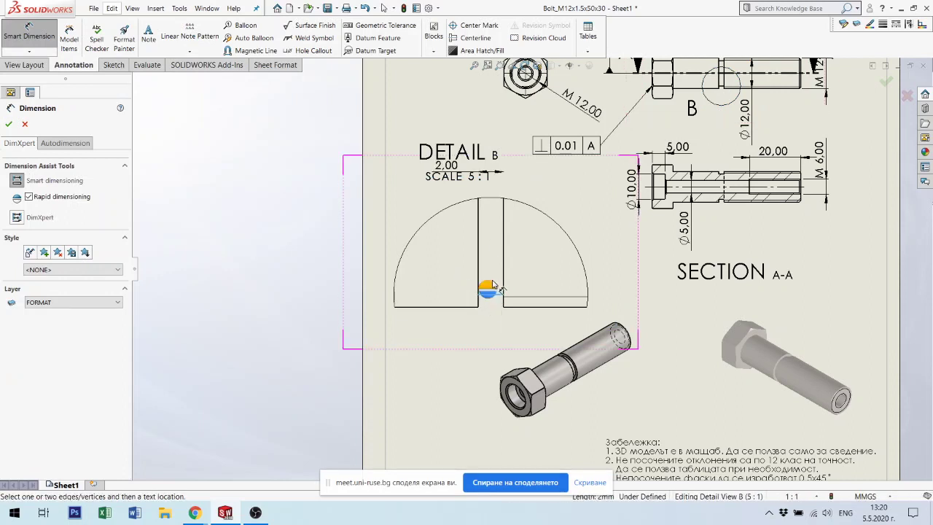
left_click(494, 338)
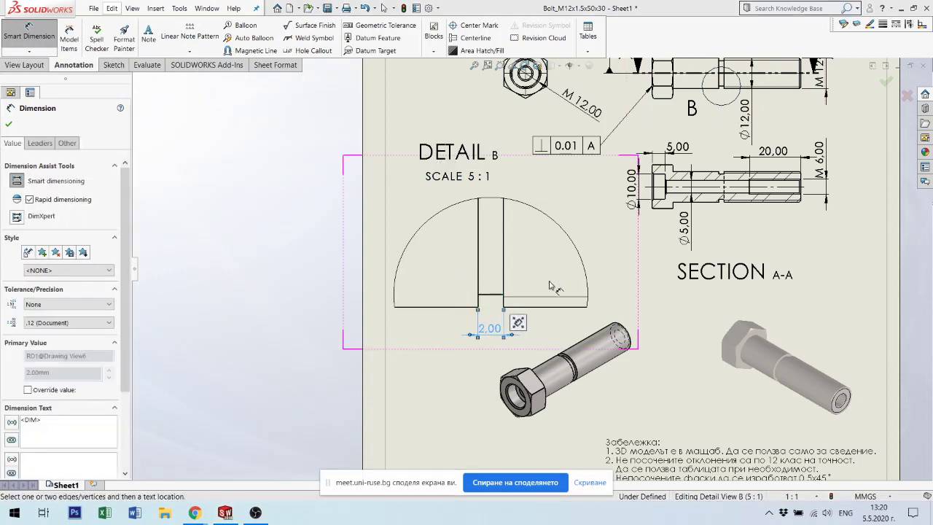
scroll(554, 285, "up", 1)
scroll(540, 266, "up", 1)
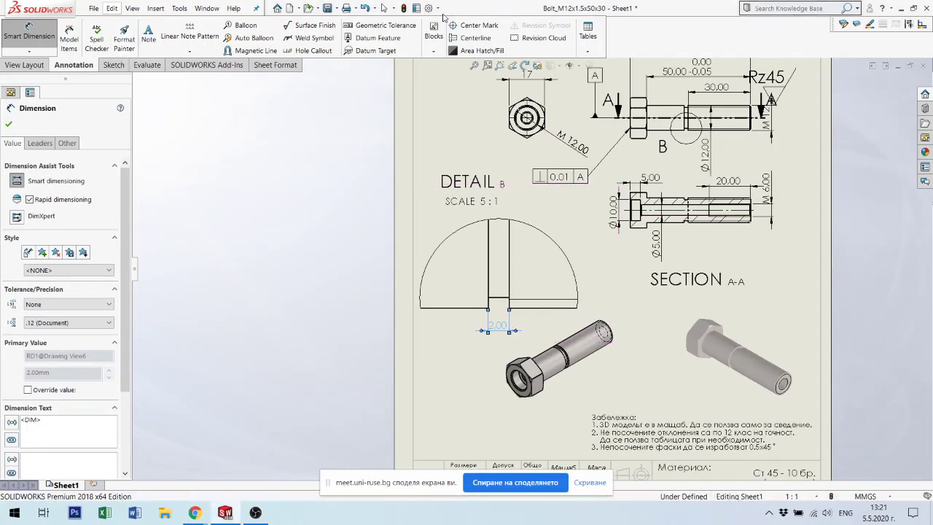
- Add a centreline to Detail B and dimension the groove side as 5,00 on the left
left_click(475, 38)
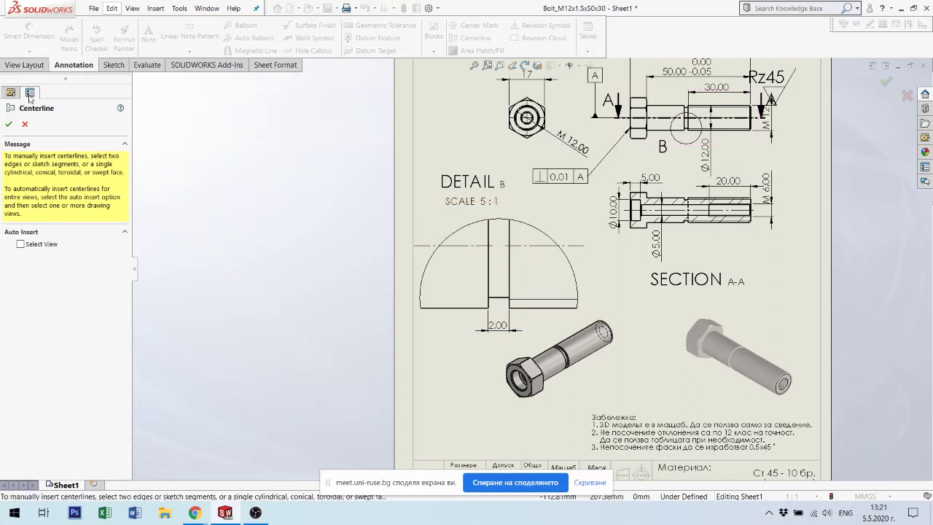
left_click(9, 126)
left_click(29, 35)
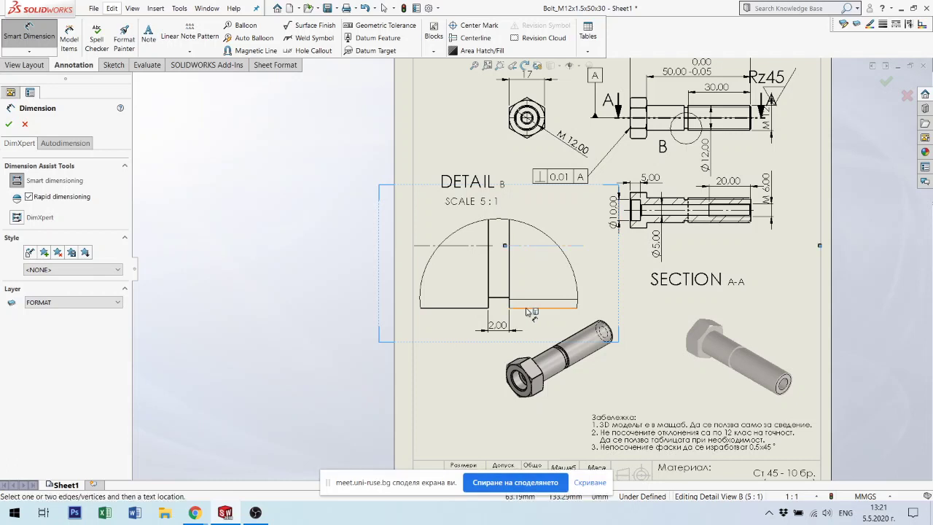
left_click(503, 301)
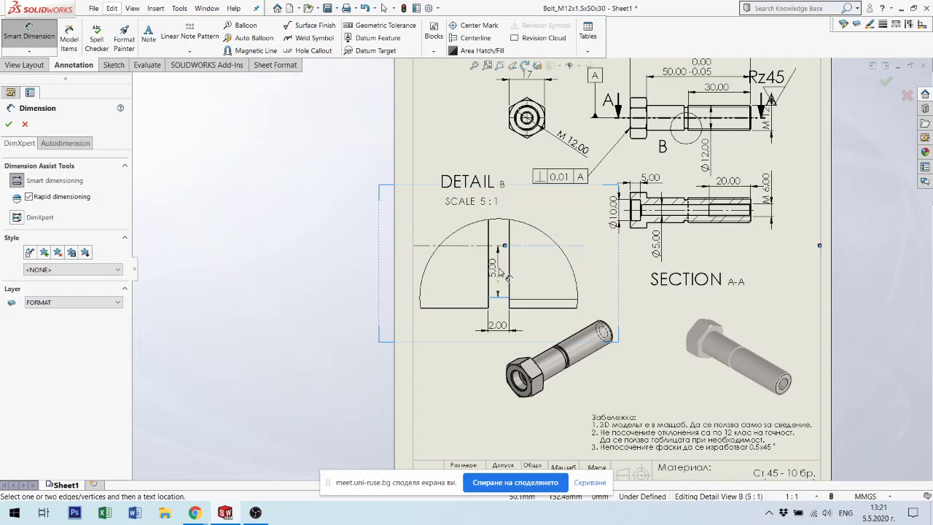
left_click(462, 268)
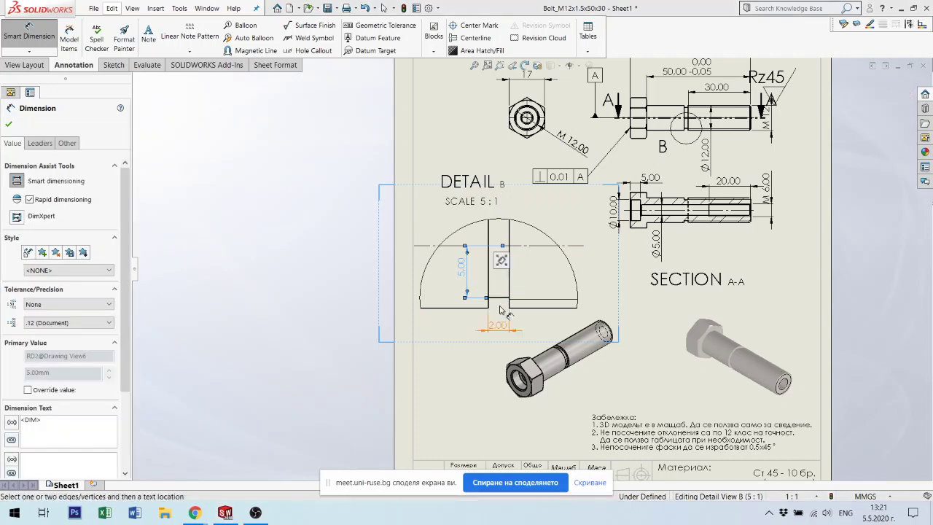
scroll(536, 295, "up", 2)
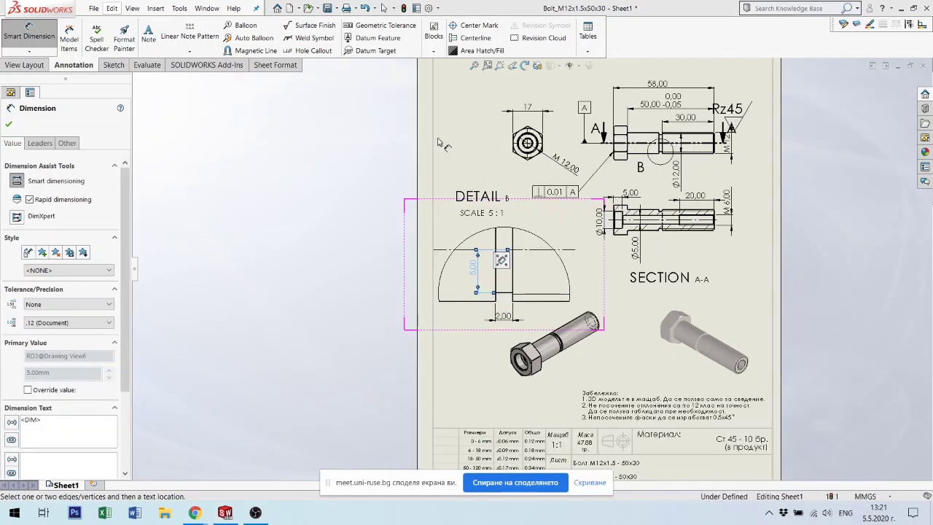
scroll(385, 103, "up", 3)
scroll(676, 234, "down", 1)
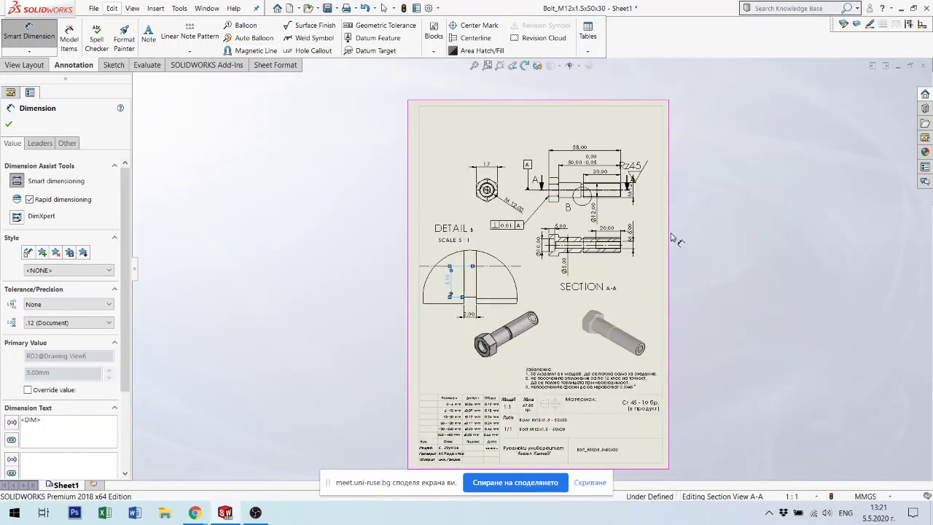
scroll(692, 232, "down", 2)
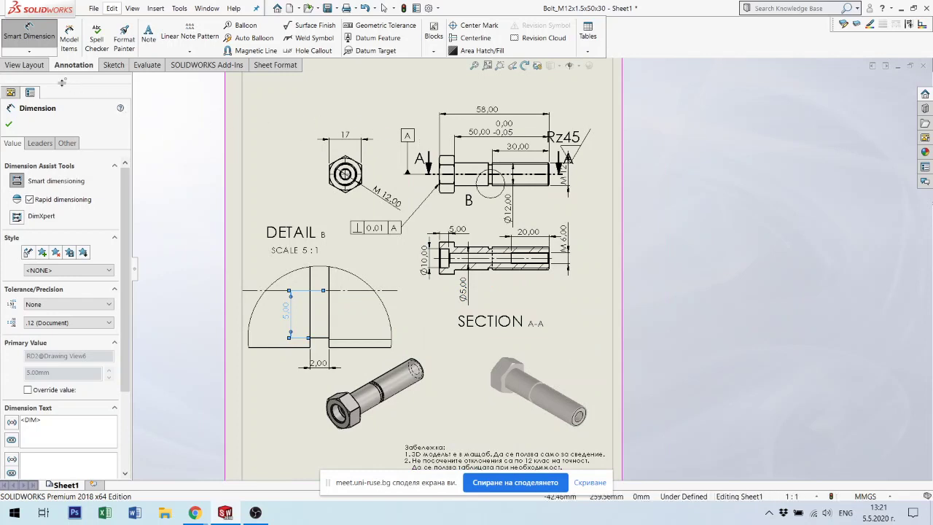
scroll(536, 270, "up", 1)
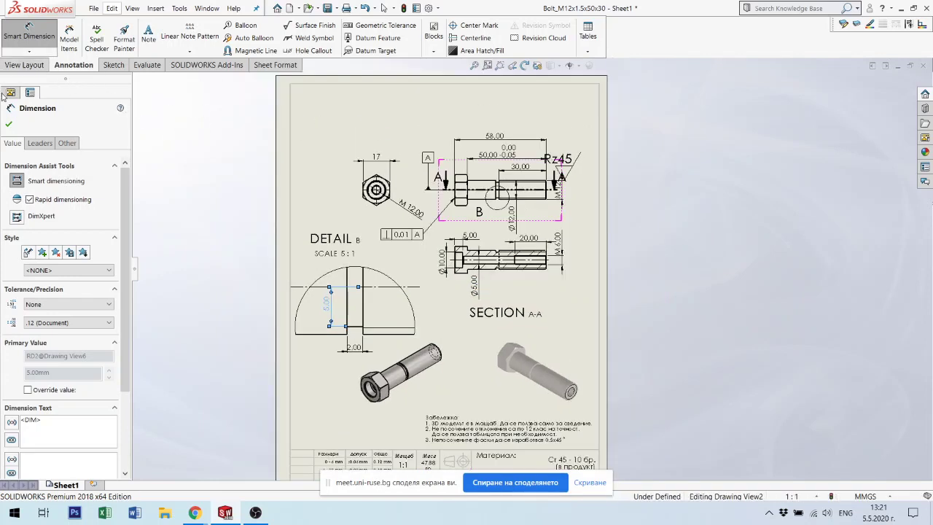
left_click(10, 122)
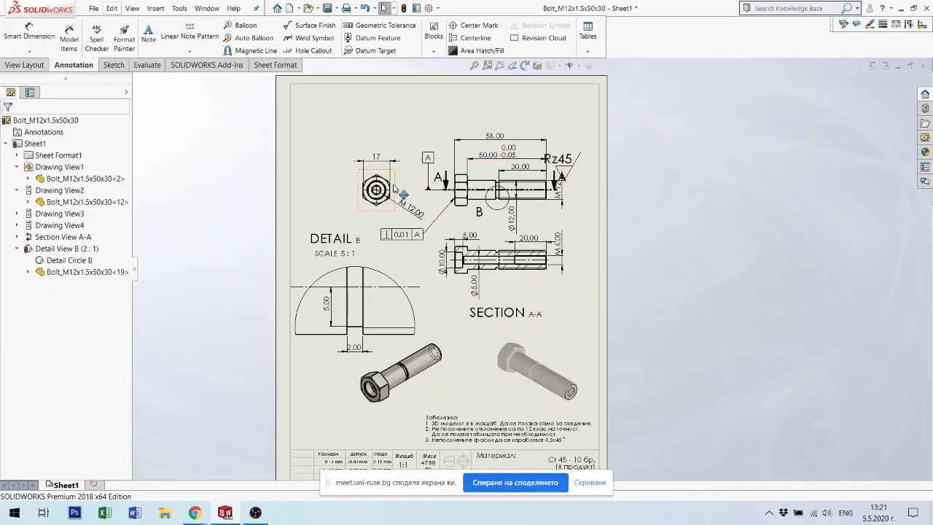
left_click_drag(402, 190, 360, 152)
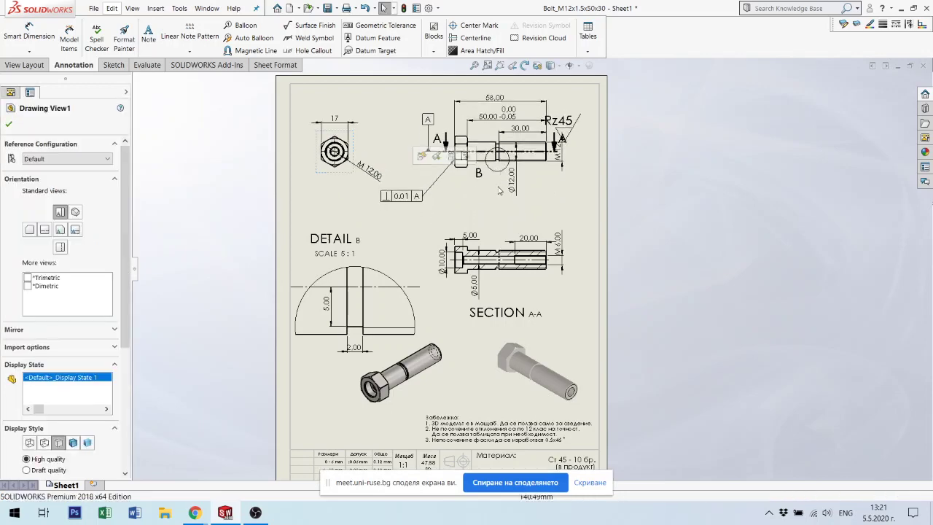
left_click_drag(551, 191, 539, 191)
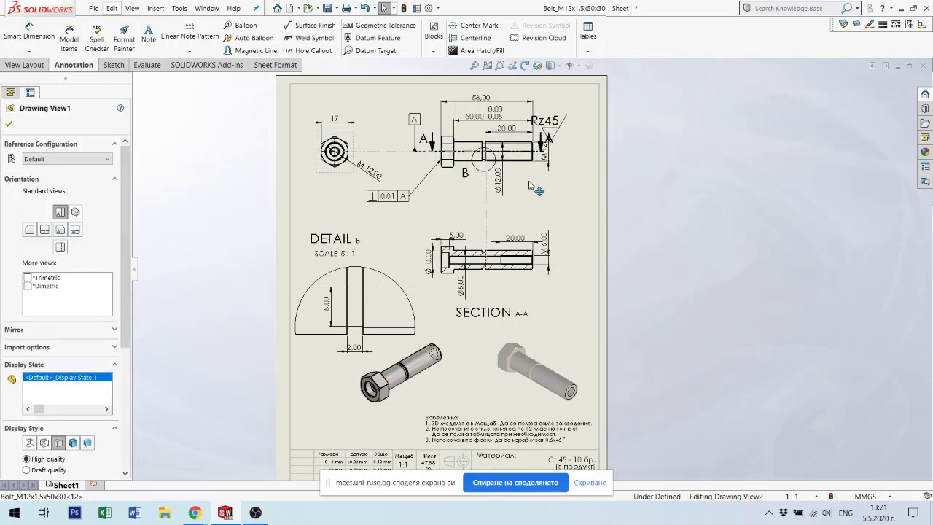
scroll(531, 230, "down", 2)
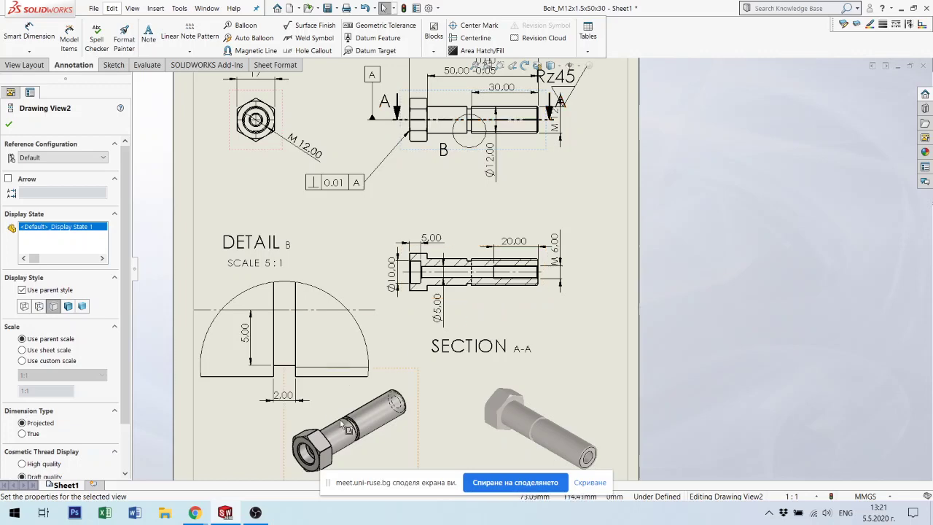
scroll(526, 264, "up", 2)
scroll(584, 233, "down", 2)
scroll(604, 288, "down", 2)
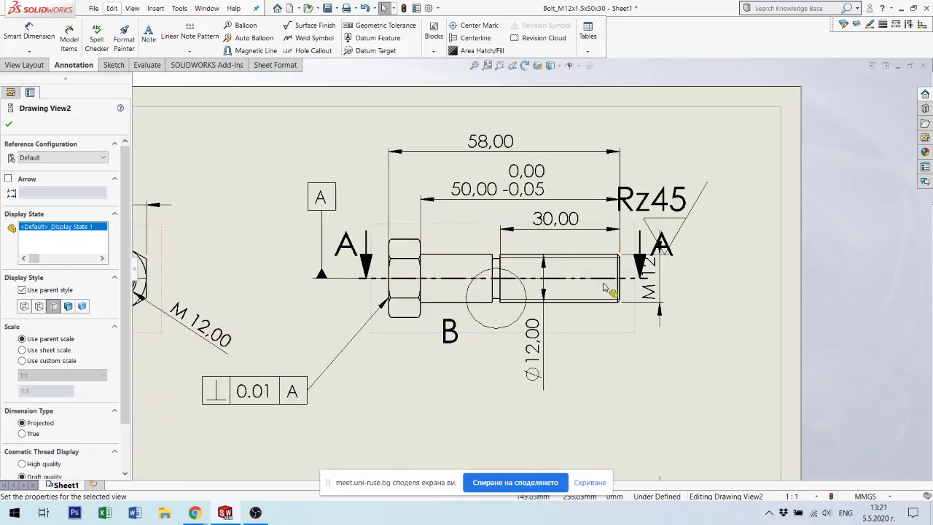
left_click(631, 329)
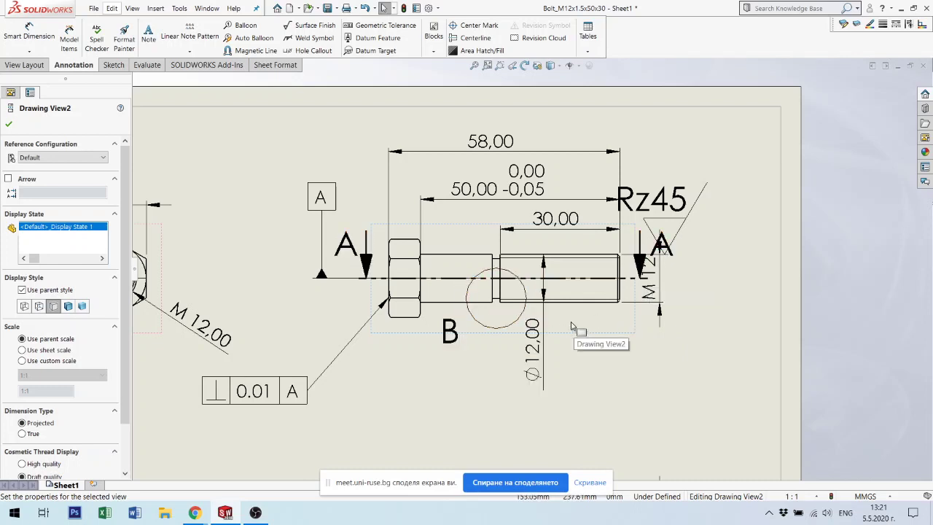
key("z")
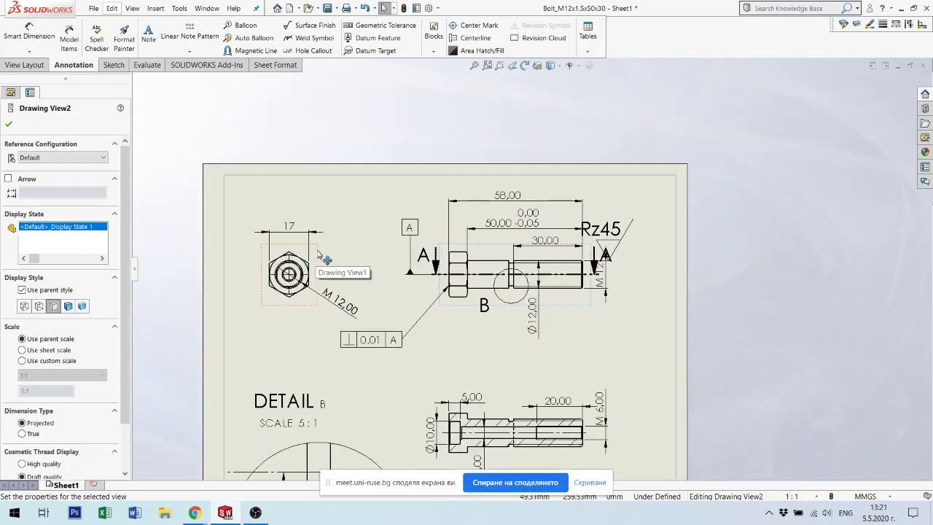
left_click(321, 257)
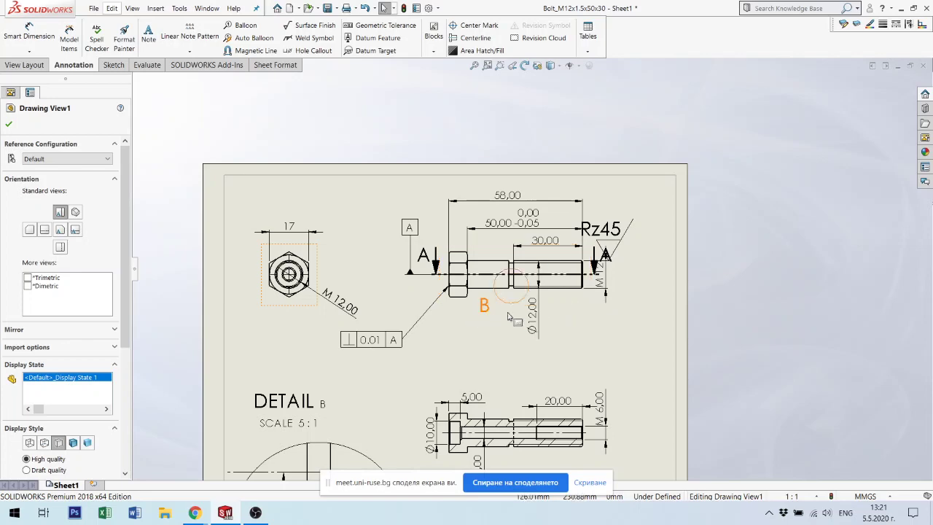
- Check the Rz45 symbol, section line A and M12 dimension, then select the front bolt view
left_click(614, 242)
scroll(620, 278, "down", 1)
scroll(598, 276, "down", 2)
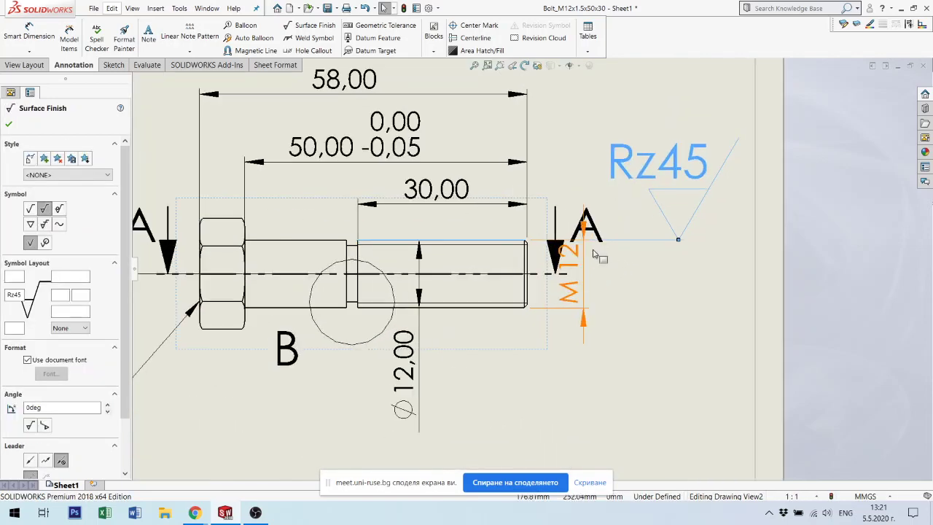
left_click(589, 235)
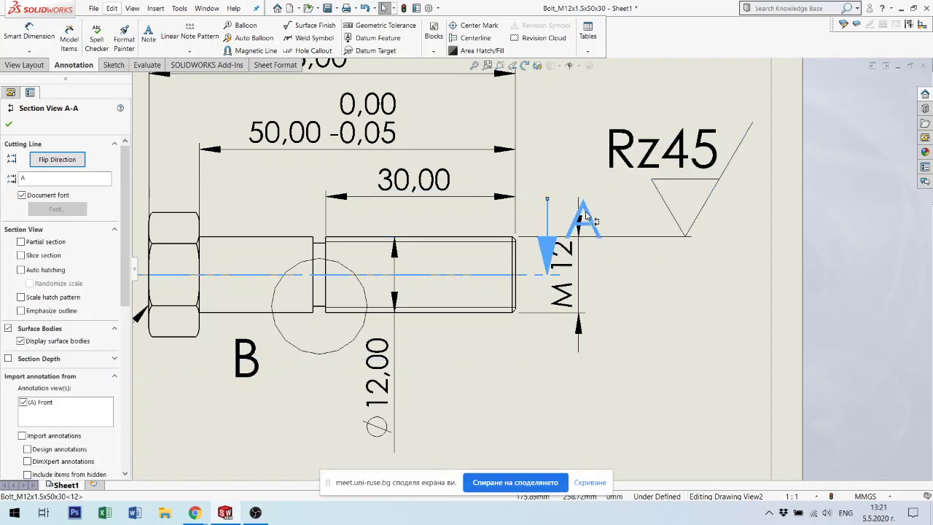
left_click(548, 200)
key("Escape")
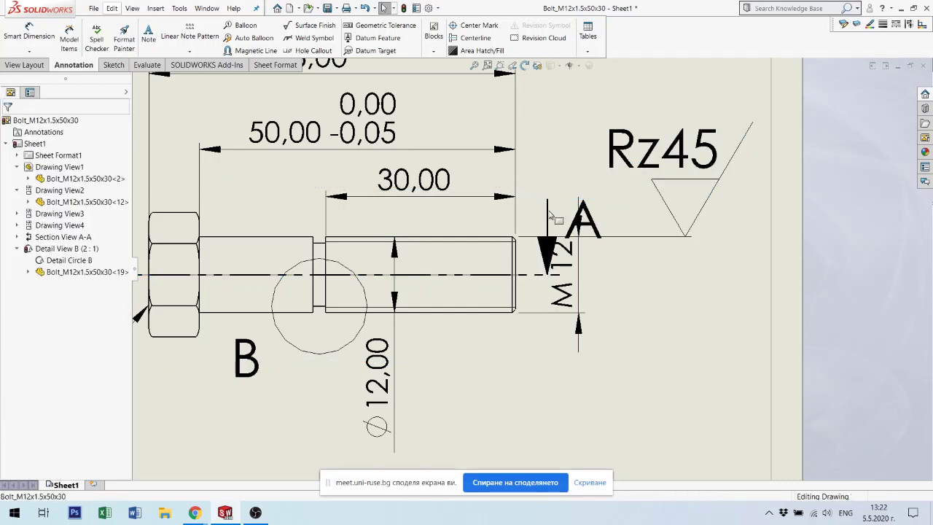
left_click(549, 213)
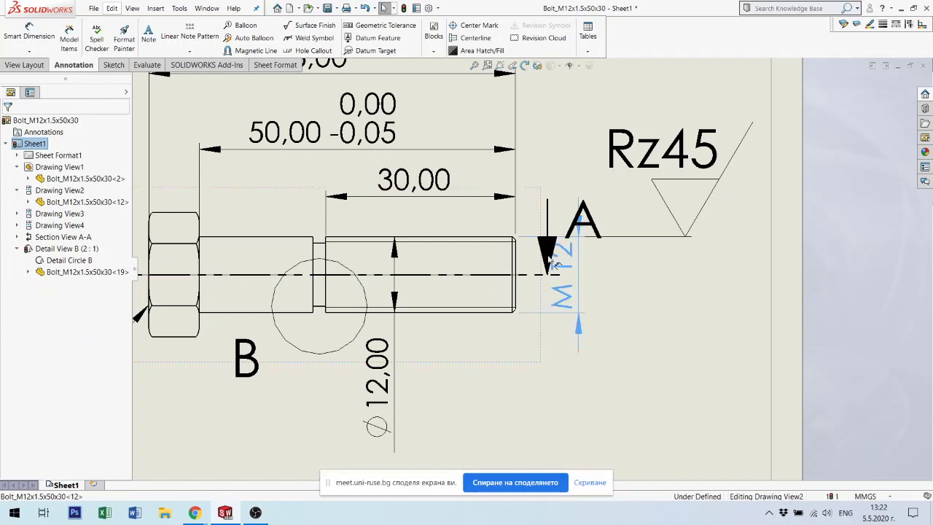
left_click(540, 220)
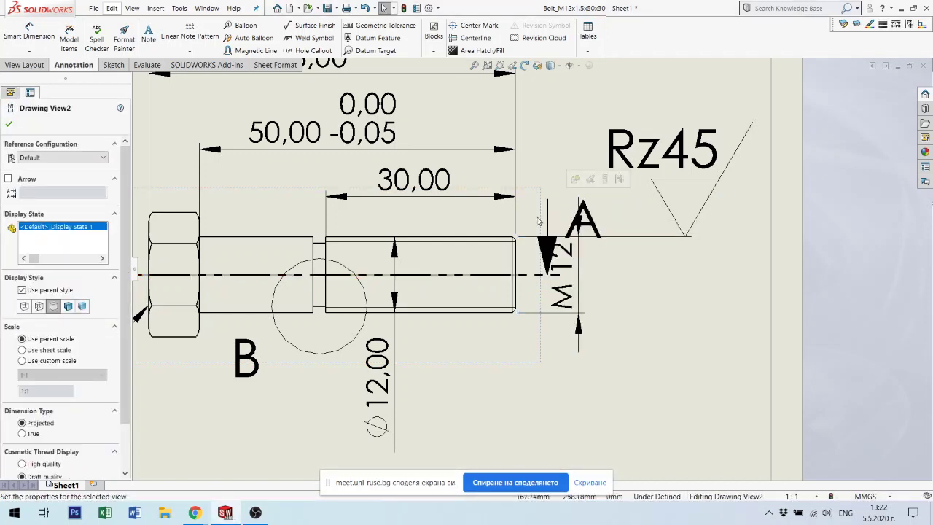
scroll(540, 219, "up", 4)
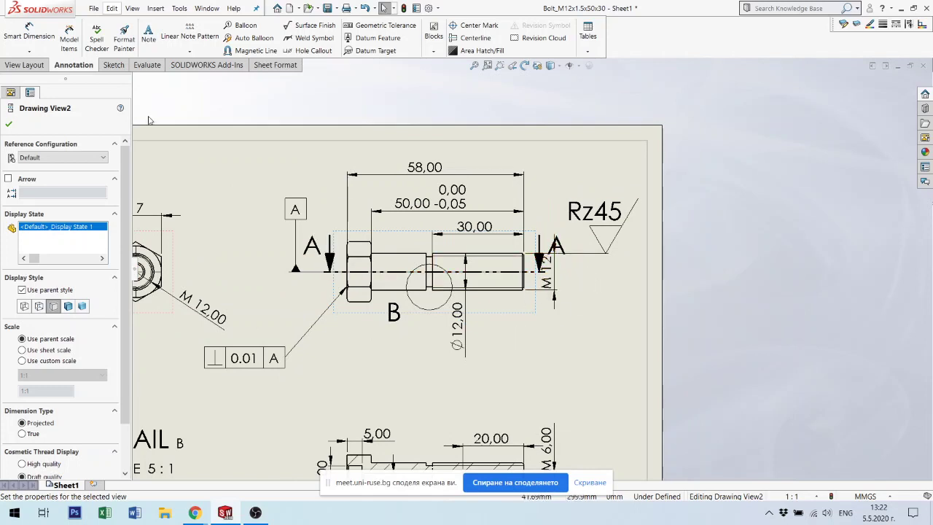
- Try a Broken-out Section on the front view, then cancel and close its properties
left_click(27, 66)
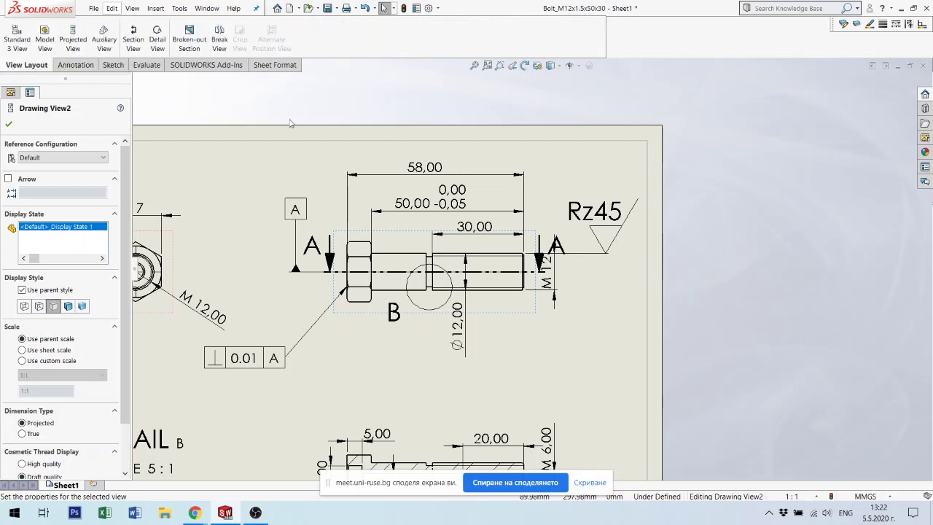
left_click(193, 38)
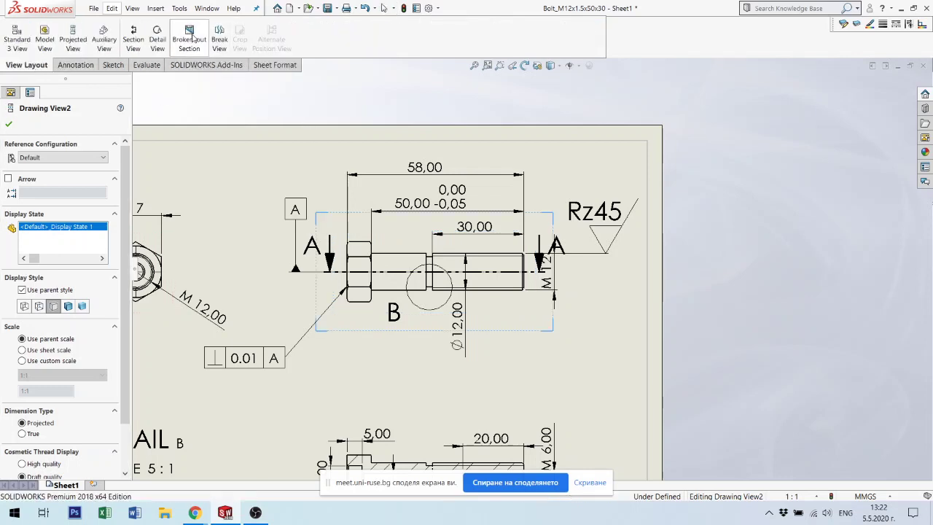
left_click(195, 38)
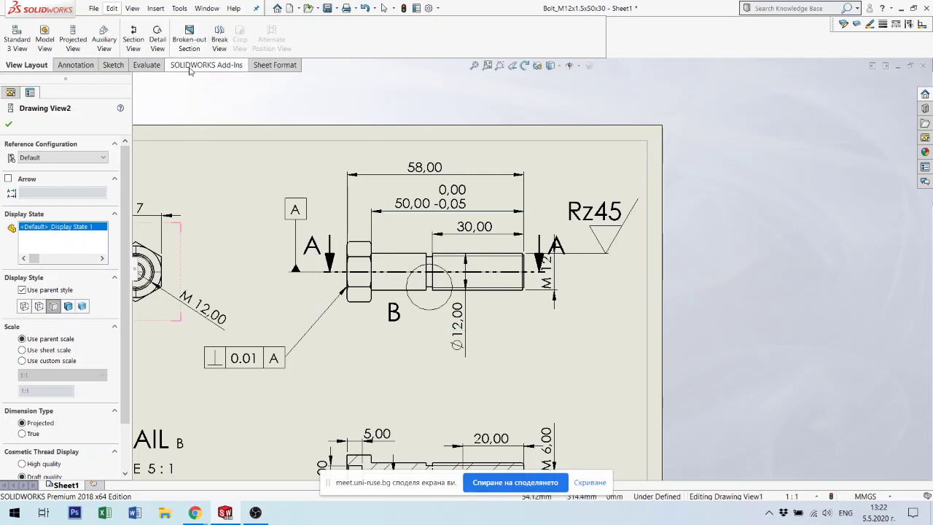
left_click(9, 127)
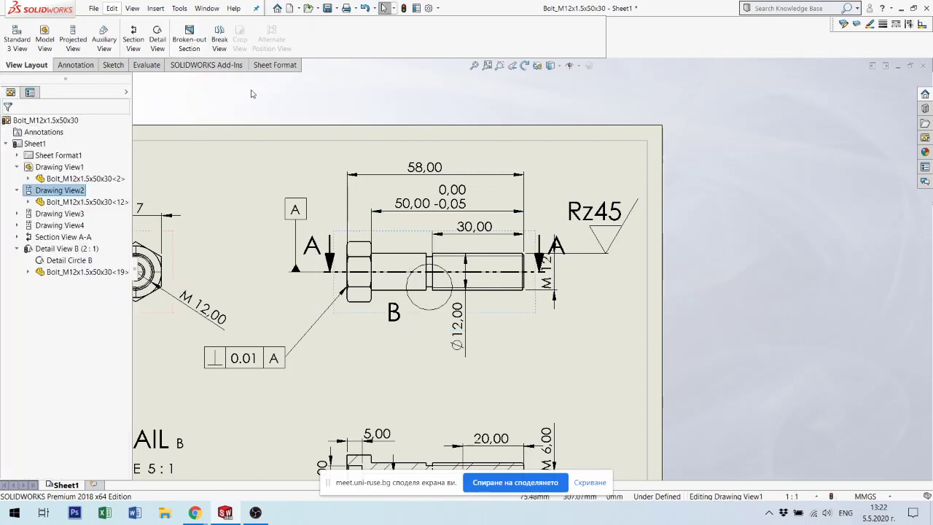
- Start a Broken-out Section and outline a closed spline around the bolt's threaded end
left_click(193, 42)
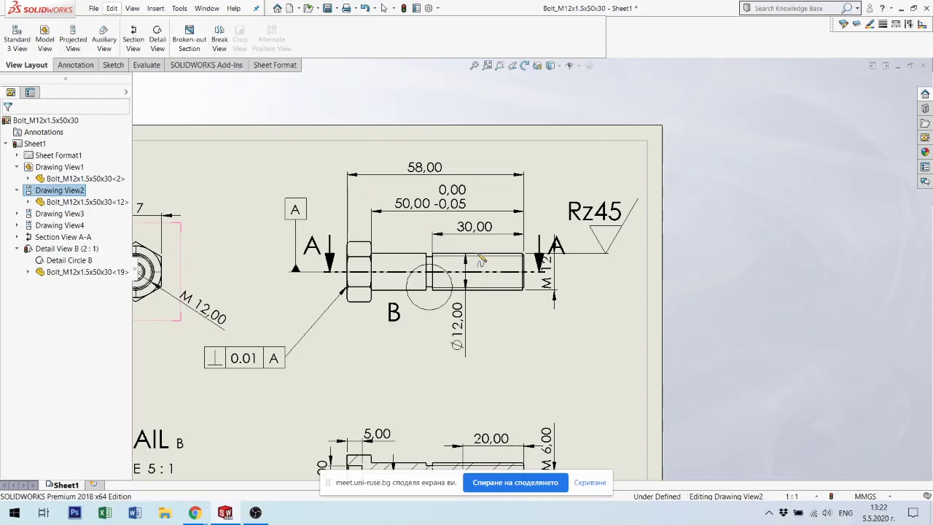
scroll(526, 301, "down", 2)
scroll(527, 300, "down", 2)
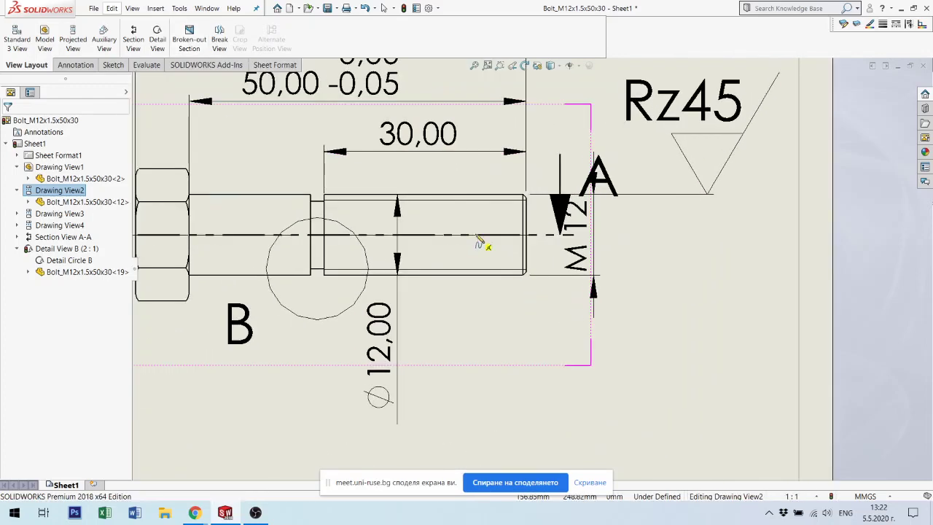
left_click(472, 185)
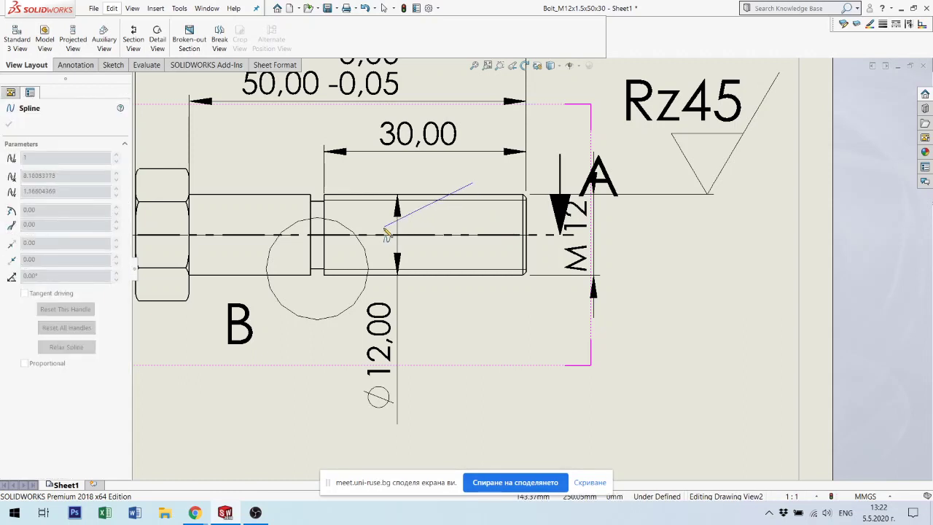
left_click(385, 235)
left_click(428, 334)
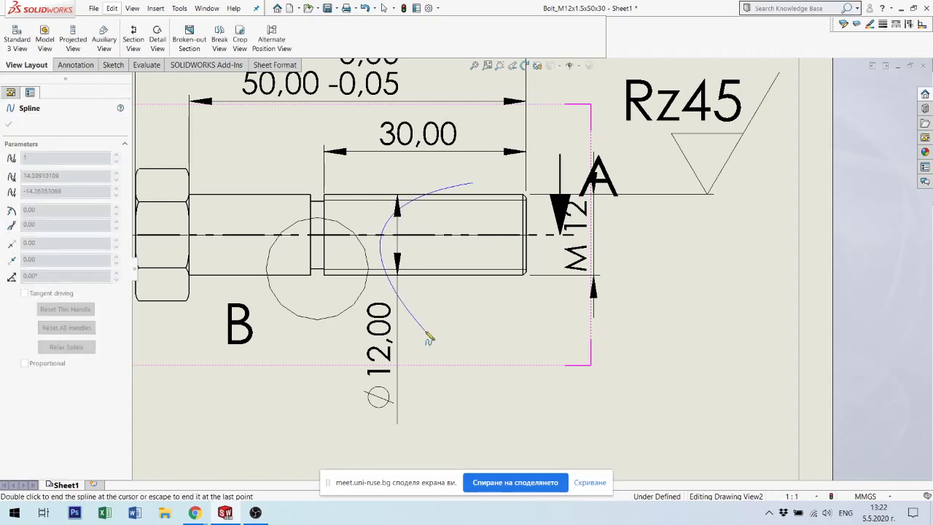
left_click(627, 337)
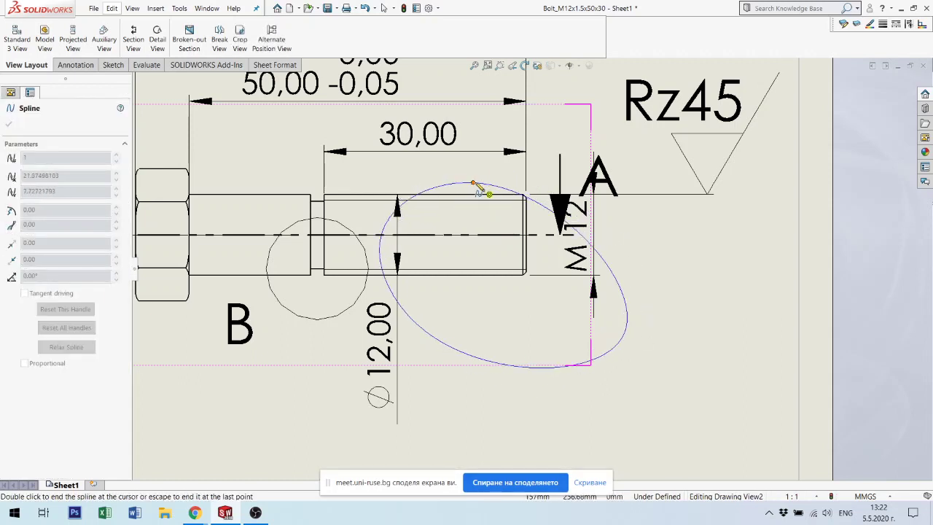
left_click(632, 291)
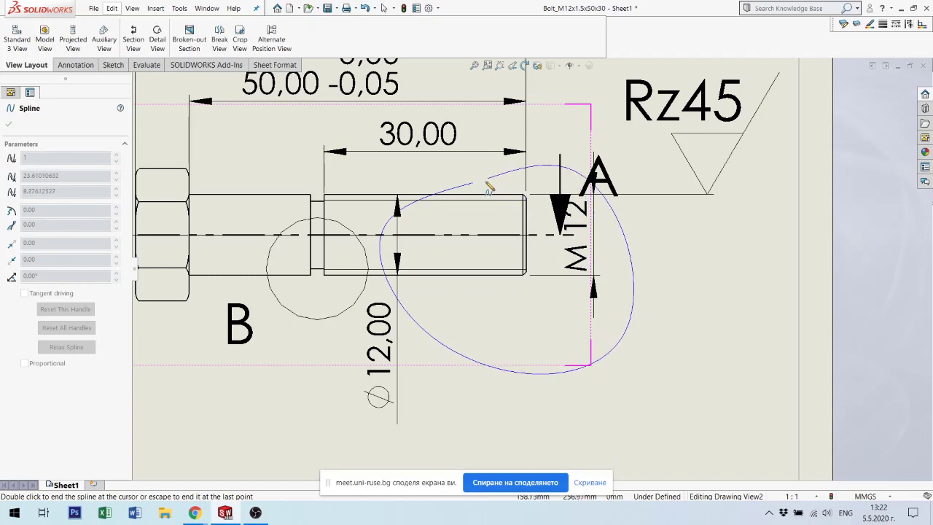
left_click(477, 188)
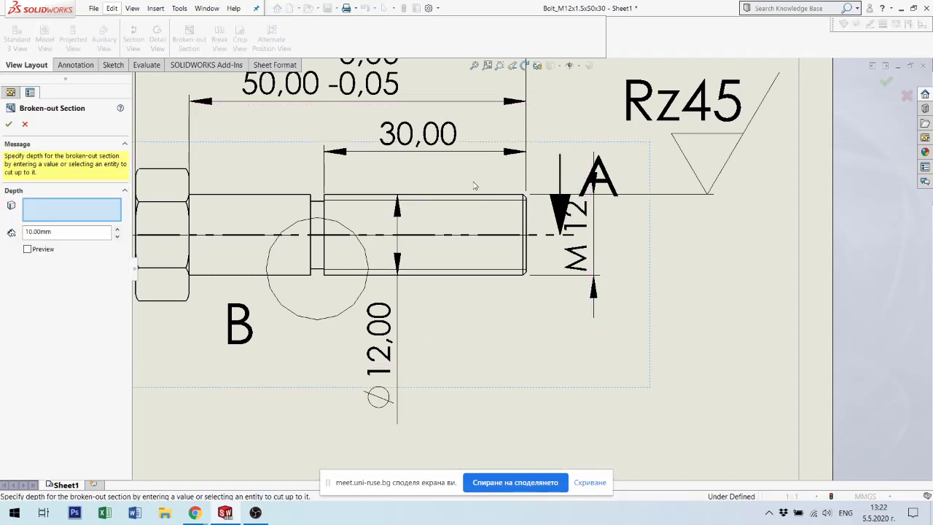
scroll(496, 270, "up", 3)
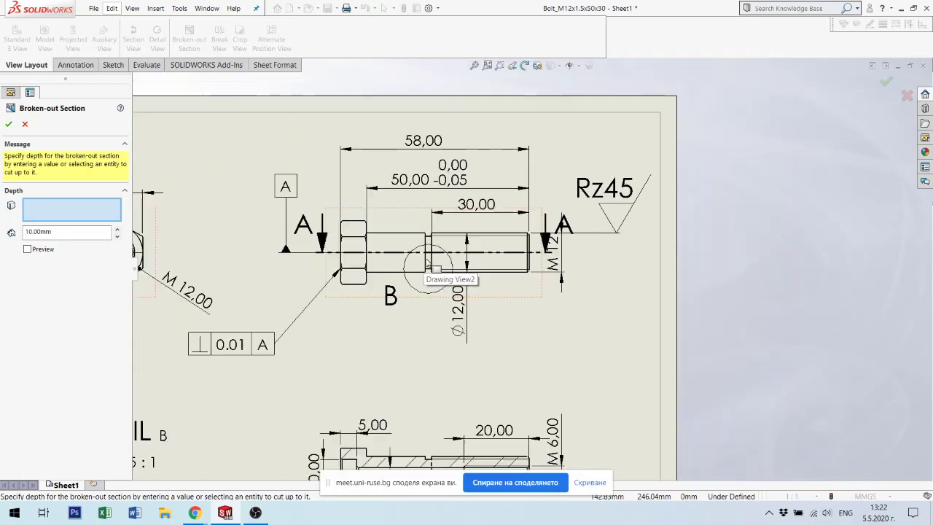
- Preview the hatched cut and change the depth from 10.00mm to 6.00mm
left_click(27, 249)
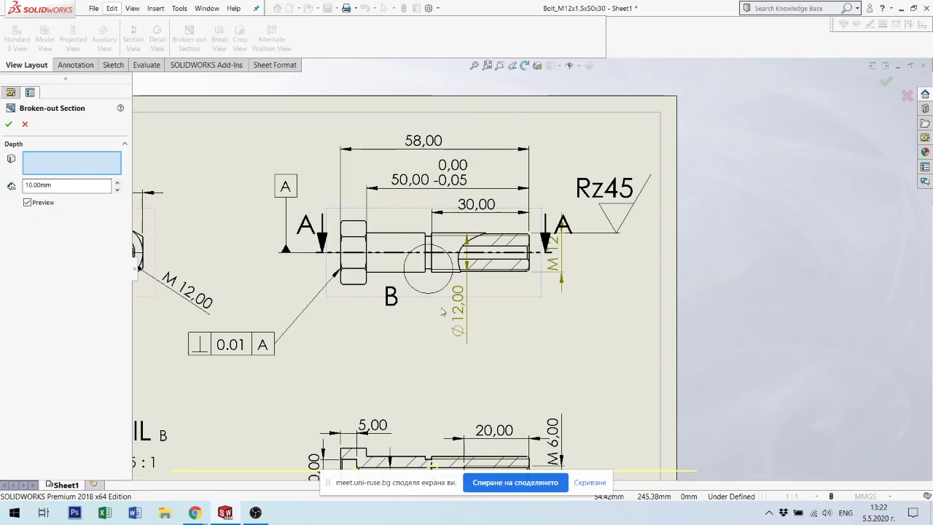
scroll(520, 422, "up", 2)
scroll(540, 208, "down", 2)
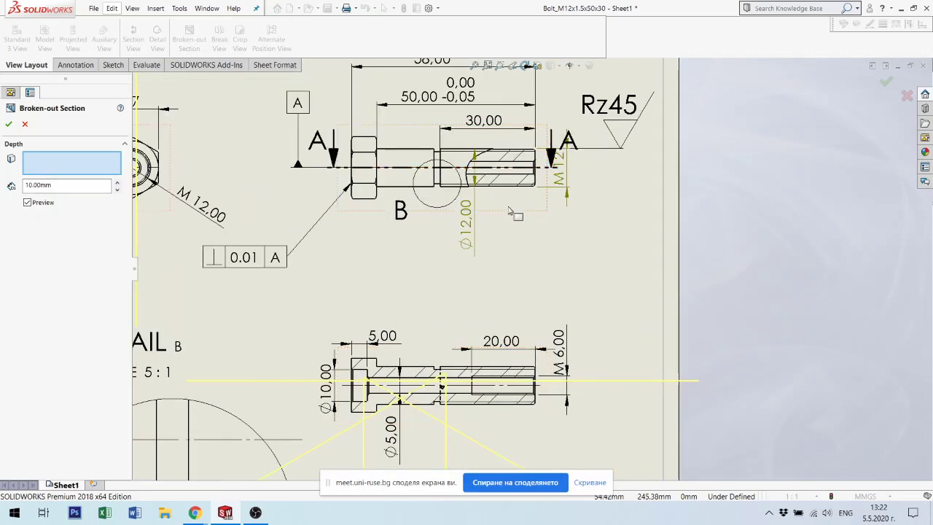
scroll(542, 202, "down", 2)
scroll(542, 202, "up", 1)
scroll(540, 205, "down", 1)
scroll(535, 206, "down", 1)
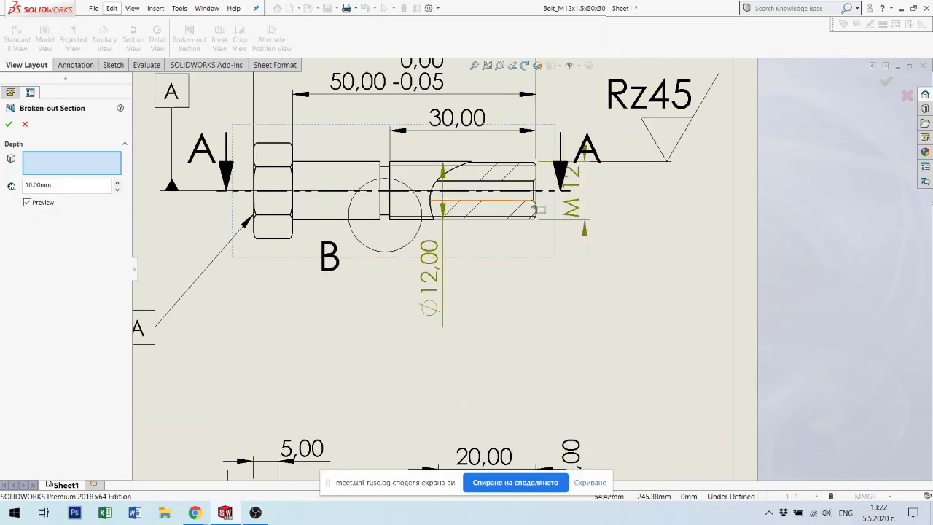
scroll(529, 208, "down", 1)
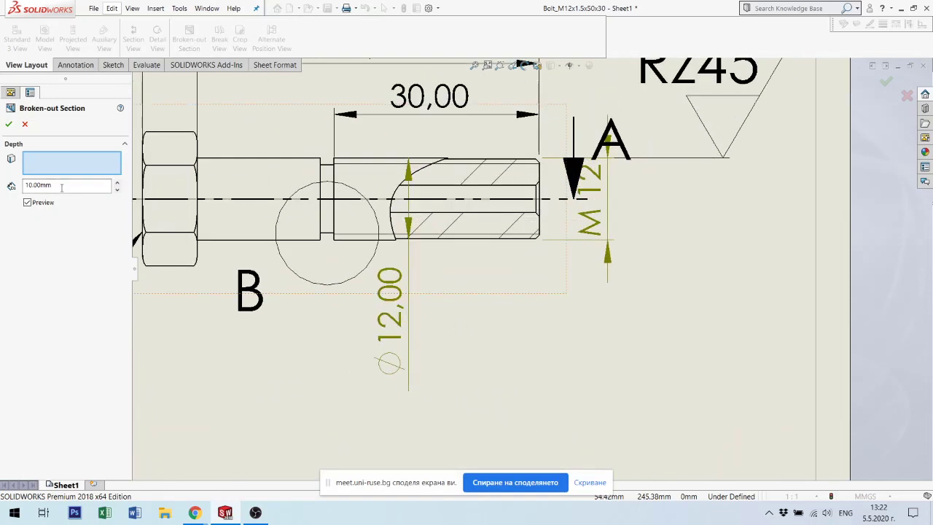
left_click_drag(62, 187, 23, 188)
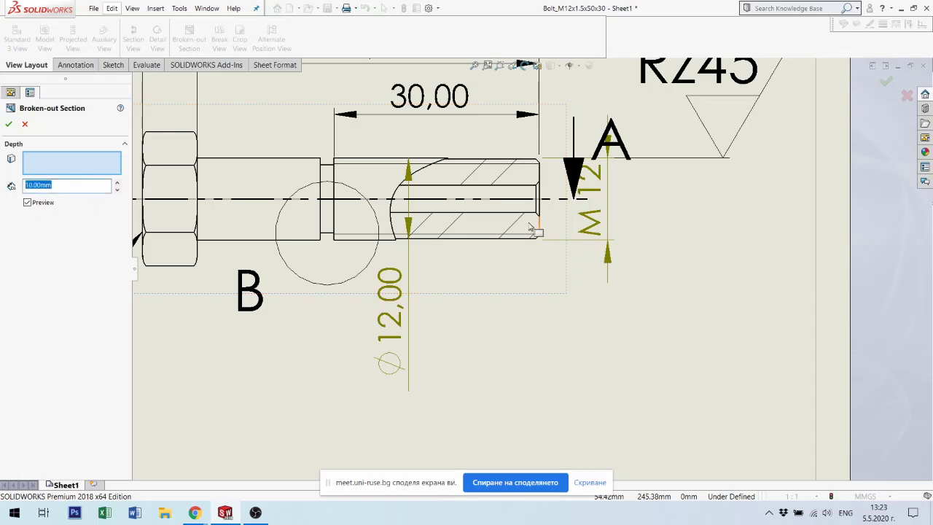
scroll(532, 230, "up", 3)
scroll(536, 240, "up", 1)
scroll(532, 384, "down", 1)
type("6")
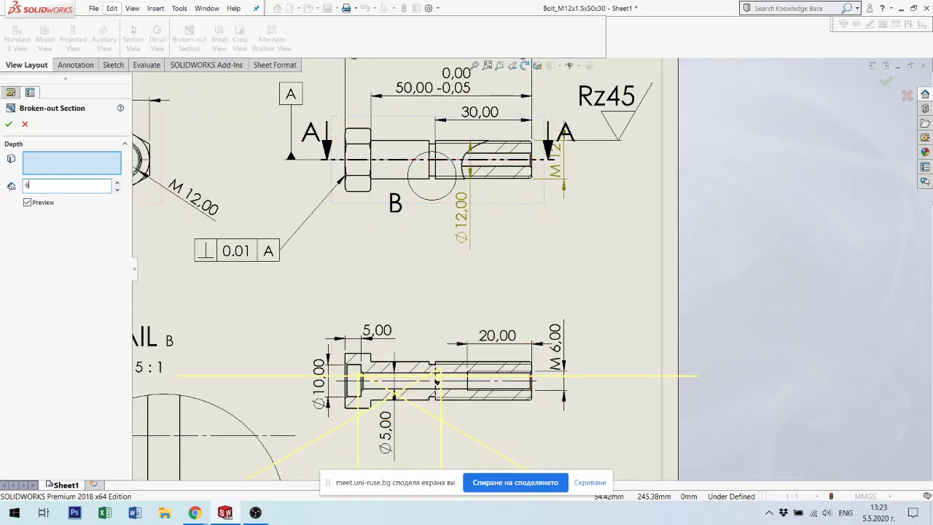
key("Return")
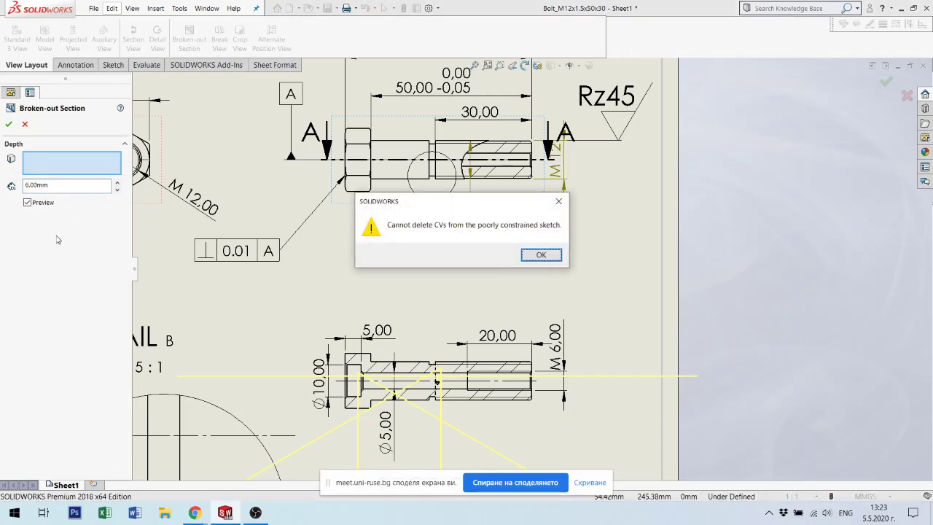
- Dismiss the warning and confirm the 6 mm section, which fails with a zero-thickness error
left_click(541, 255)
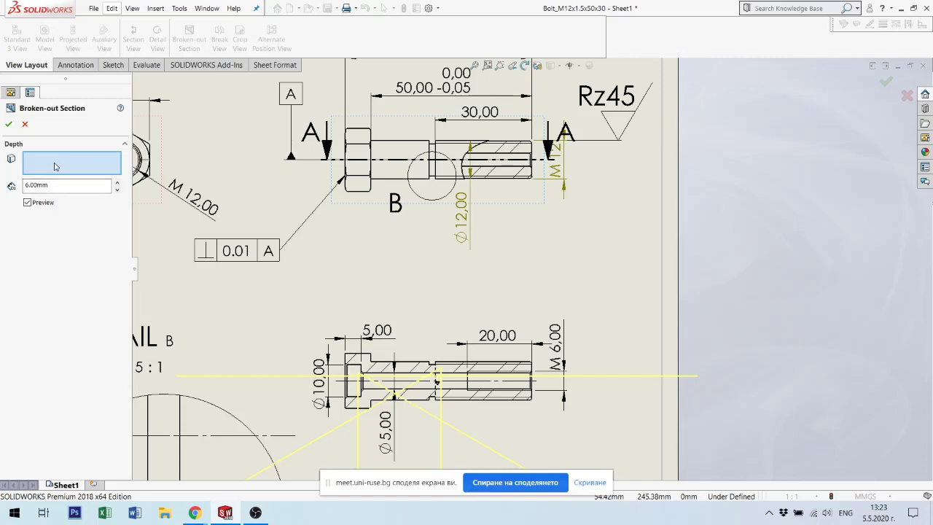
scroll(510, 179, "down", 1)
scroll(507, 179, "down", 3)
scroll(536, 182, "down", 2)
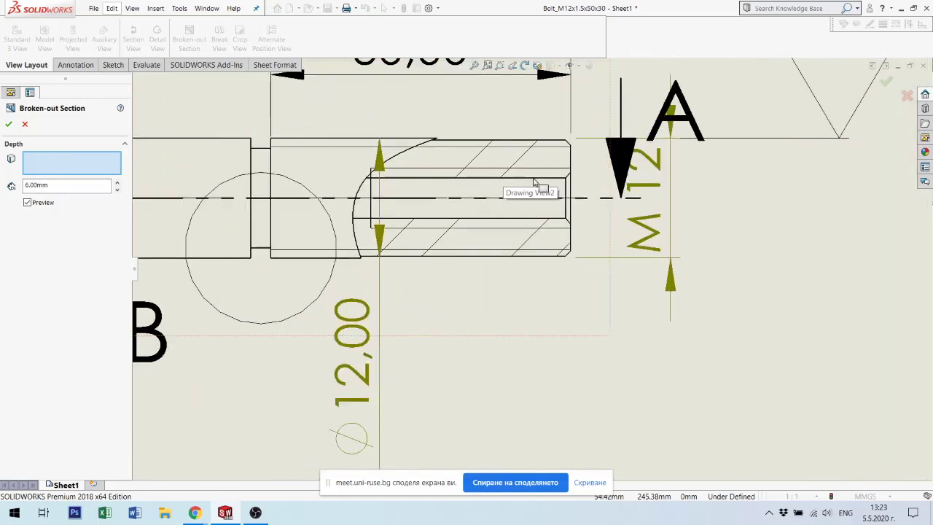
scroll(534, 183, "down", 1)
scroll(583, 314, "up", 3)
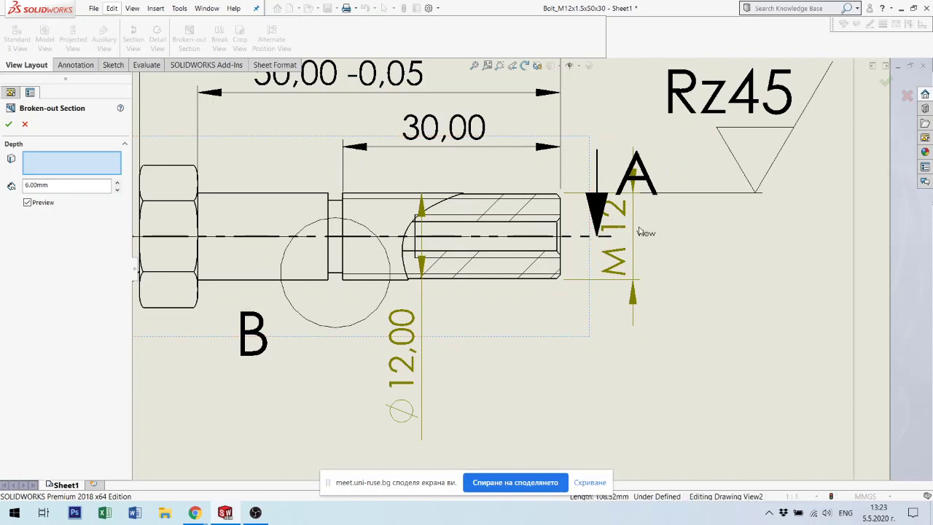
left_click(10, 125)
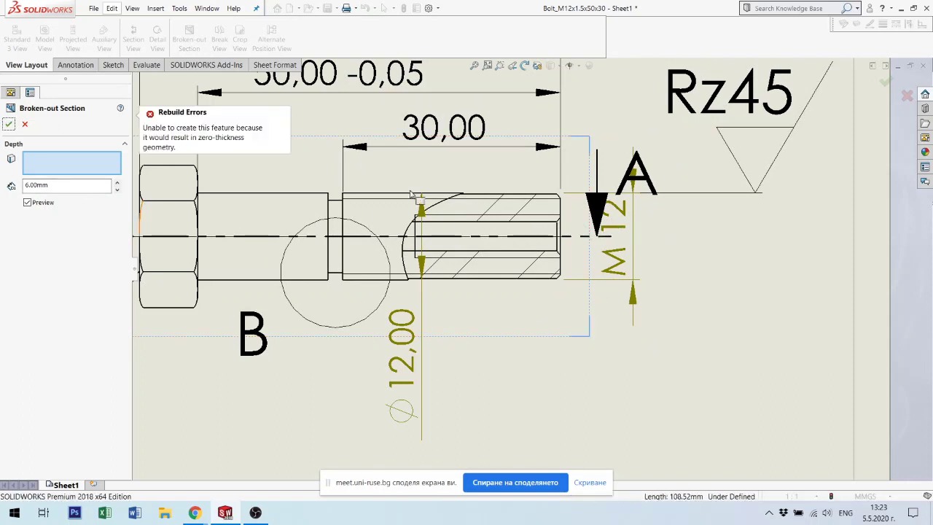
- Discard the failed section and its outline, then move M12 right and Ø12,00 left
left_click(25, 125)
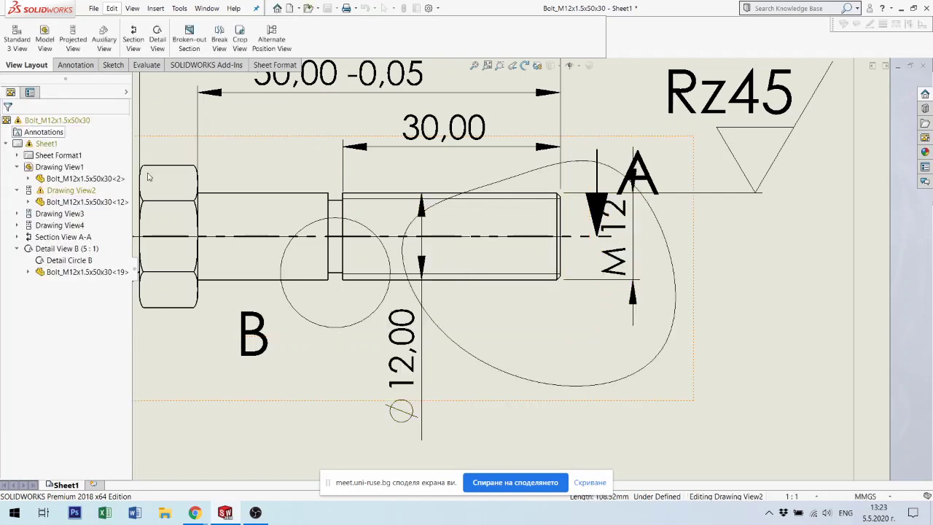
left_click(674, 325)
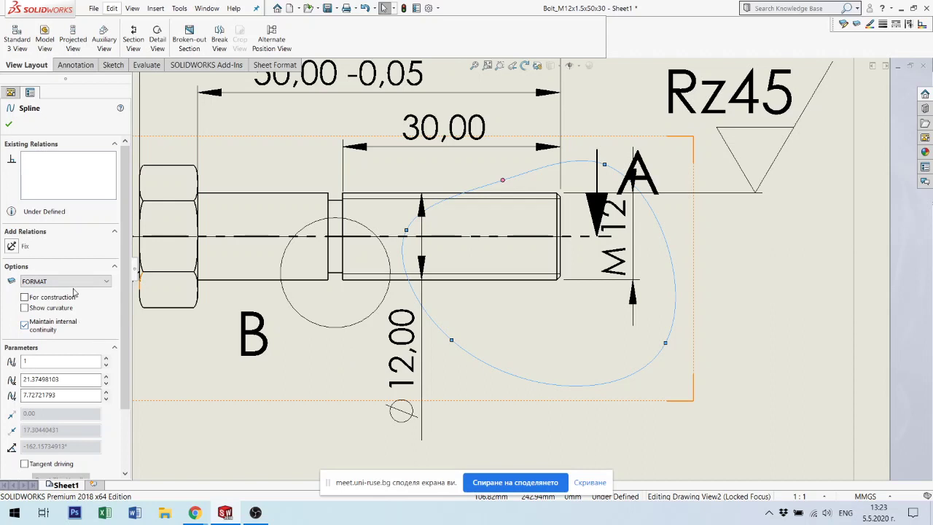
key("Escape")
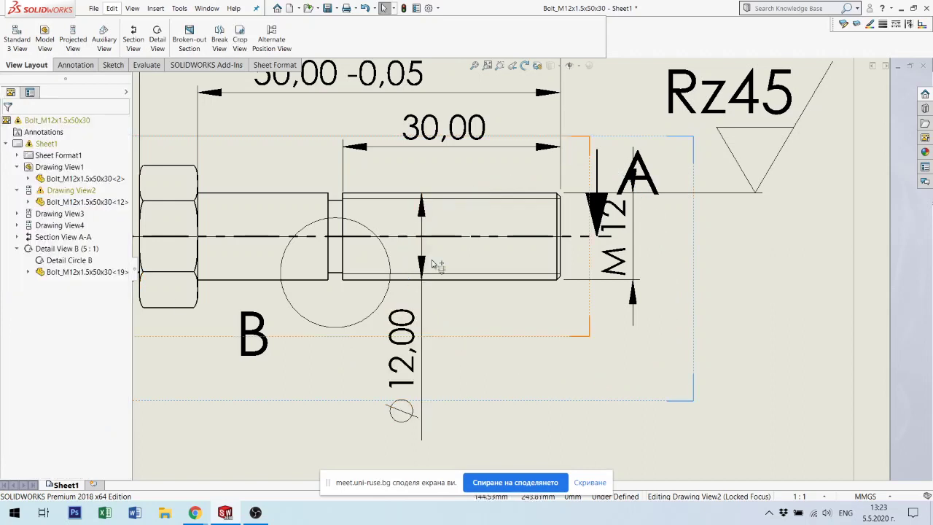
left_click_drag(637, 241, 671, 246)
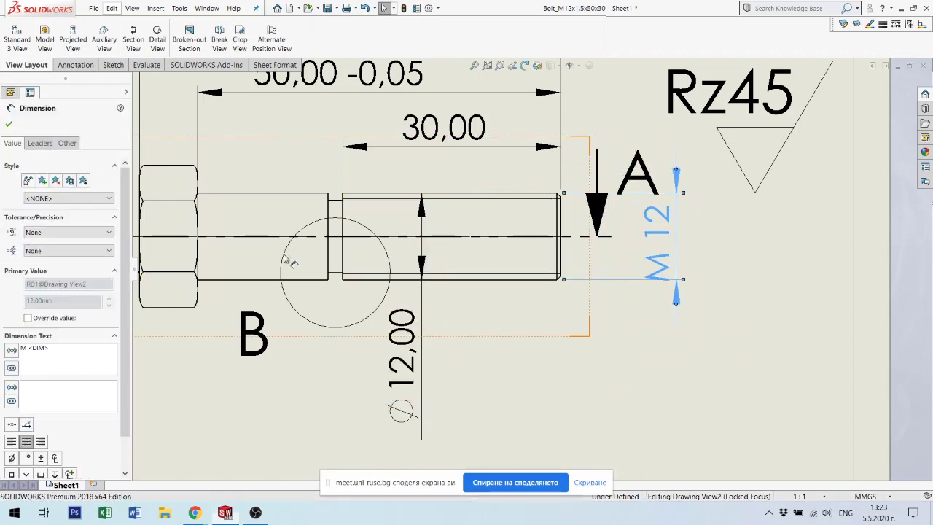
left_click_drag(426, 343, 399, 344)
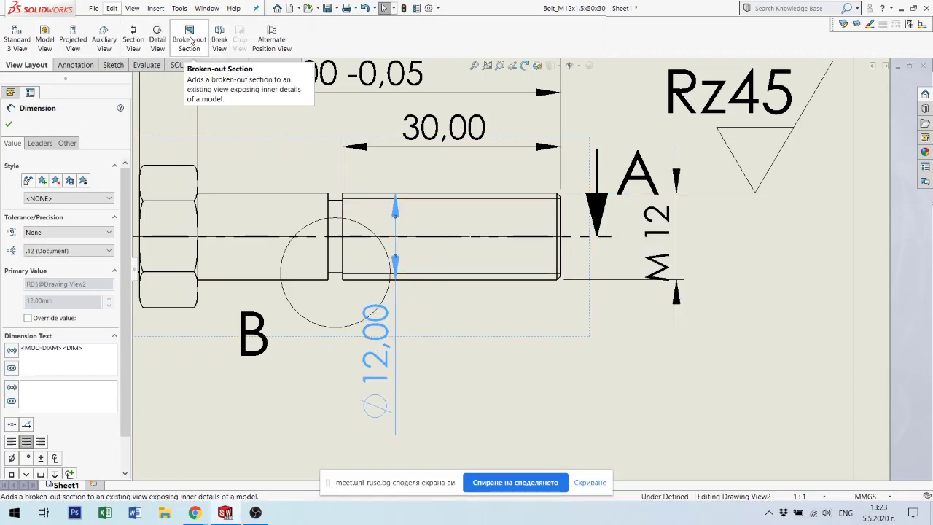
- Start a new Broken-out Section and sketch a closed spline around the thread end
left_click(549, 320)
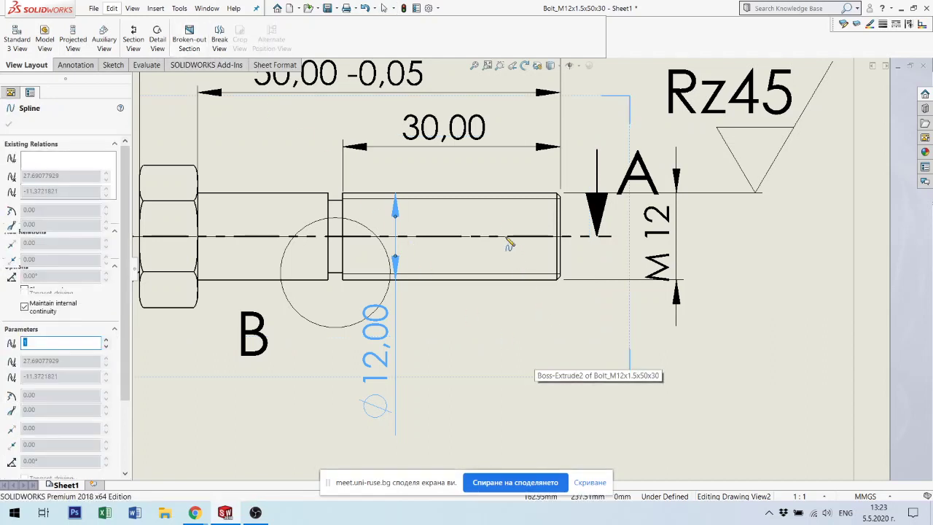
left_click(556, 244)
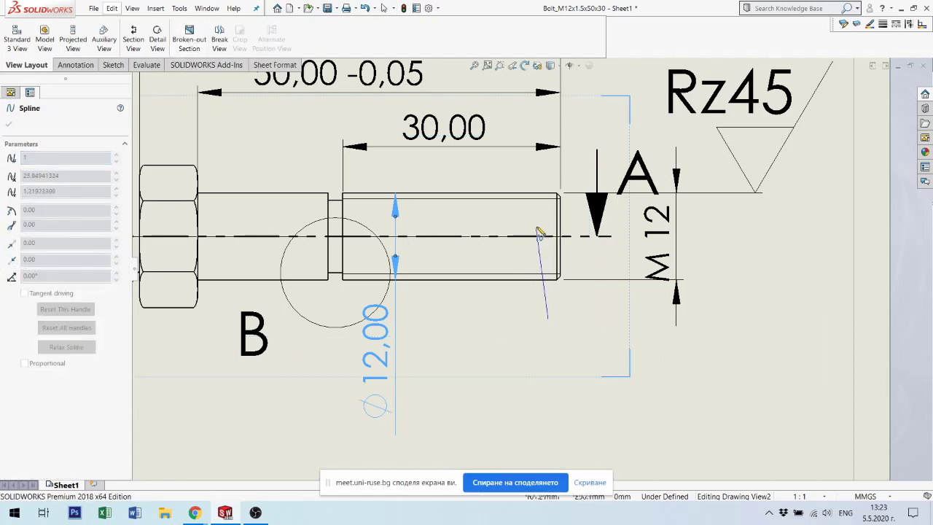
left_click(481, 212)
left_click(430, 291)
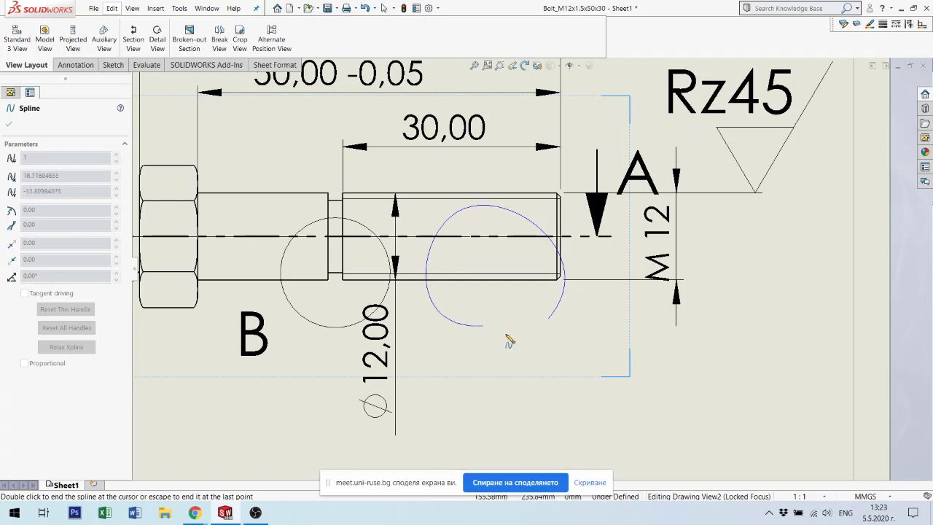
left_click(505, 340)
left_click(552, 323)
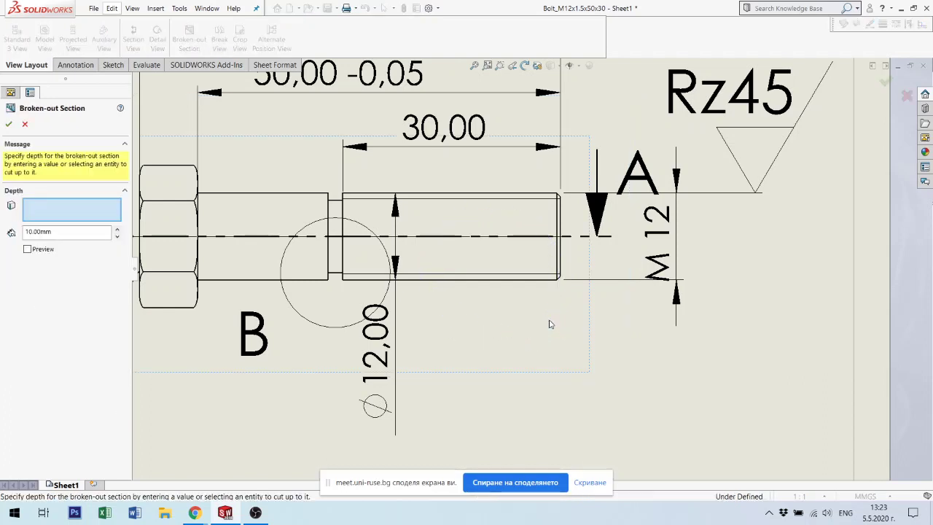
- Preview the cut and try confirming it at 6 mm depth
left_click(27, 250)
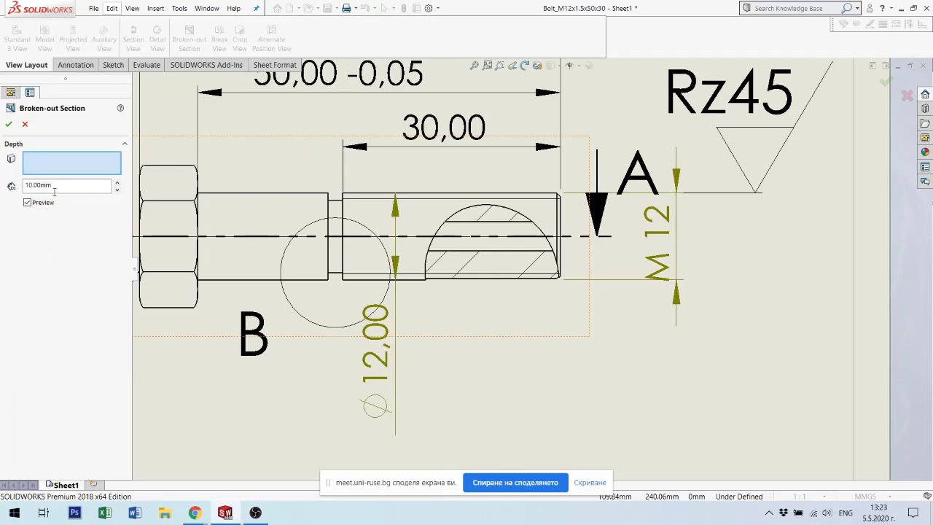
left_click_drag(54, 189, 1, 183)
type("6")
key("Return")
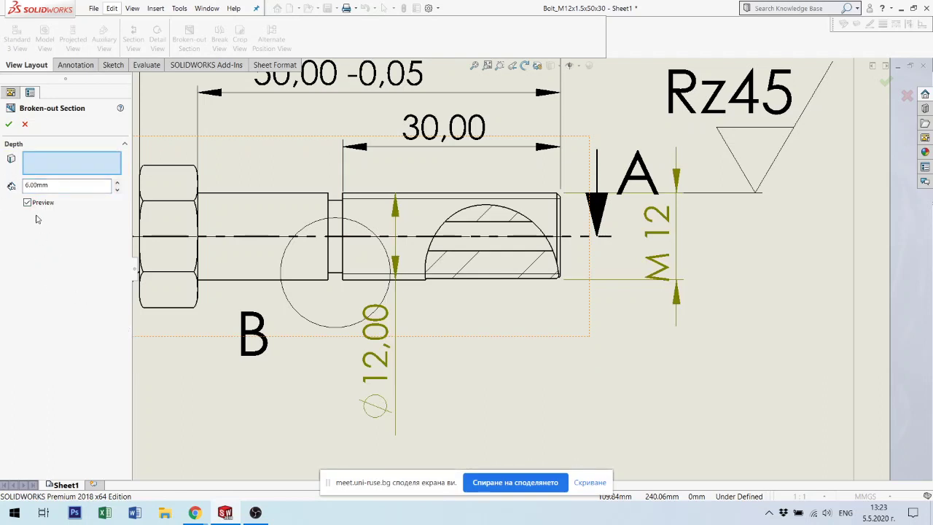
left_click(8, 125)
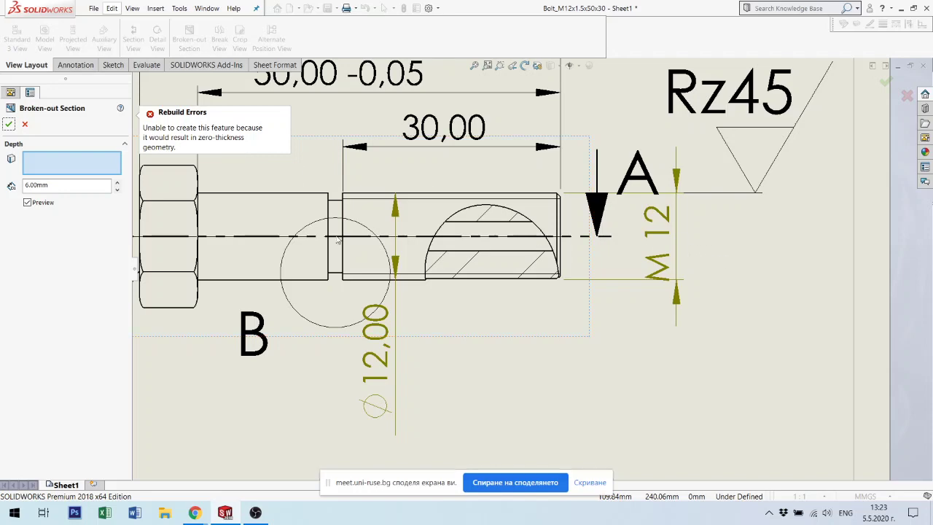
- Raise the depth to 10 mm and confirm the hatched broken-out section
scroll(467, 291, "up", 3)
scroll(431, 288, "down", 2)
scroll(555, 289, "down", 2)
scroll(555, 289, "down", 2)
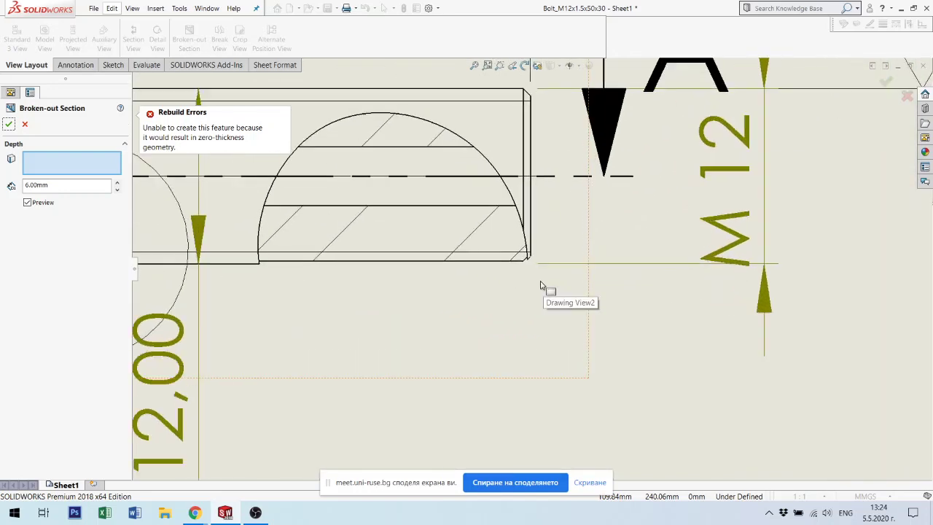
scroll(546, 285, "down", 2)
scroll(533, 264, "down", 2)
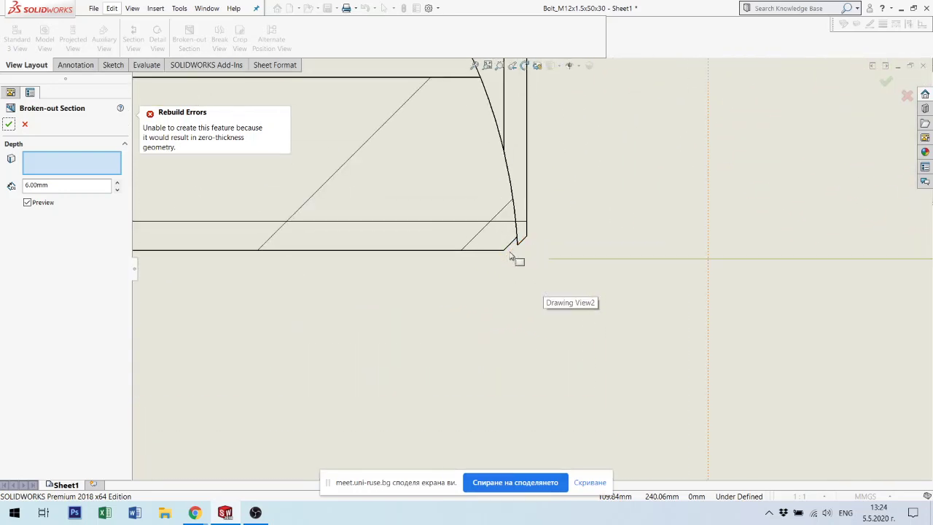
scroll(503, 255, "up", 2)
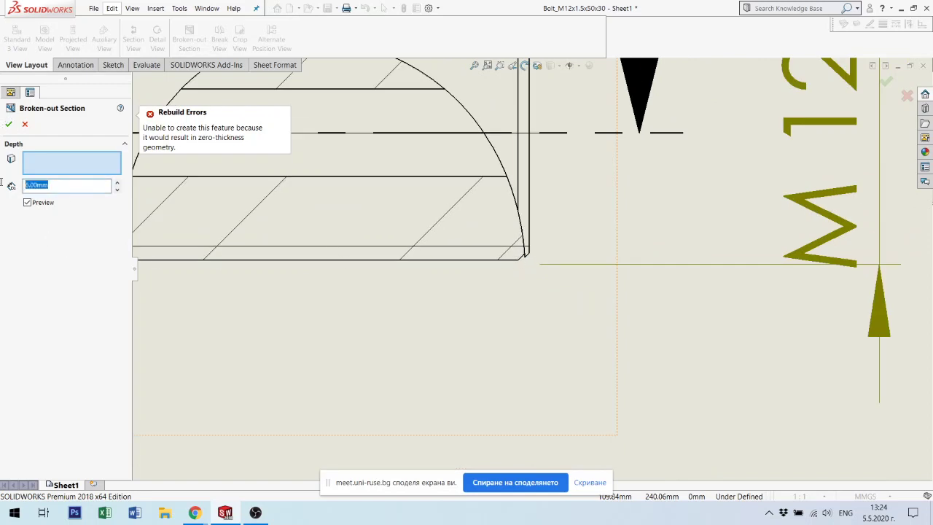
left_click(59, 187)
type("10")
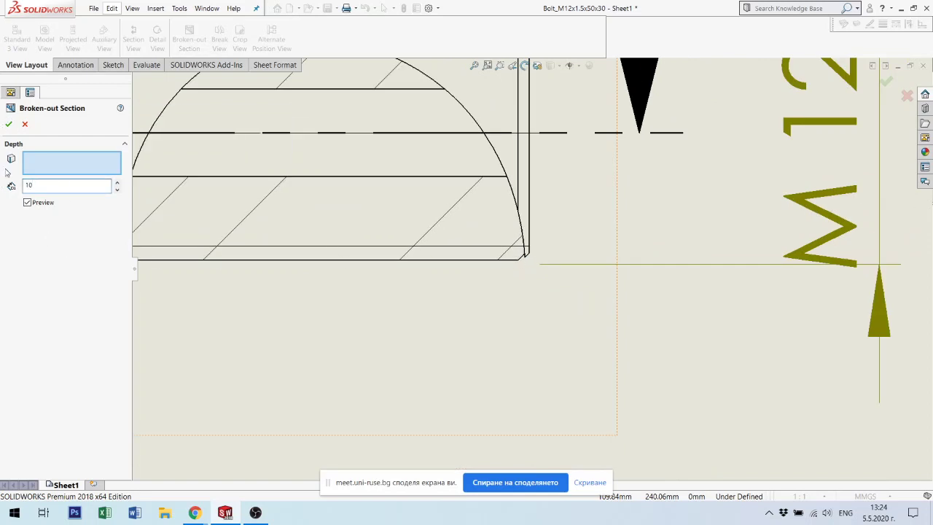
key("Tab")
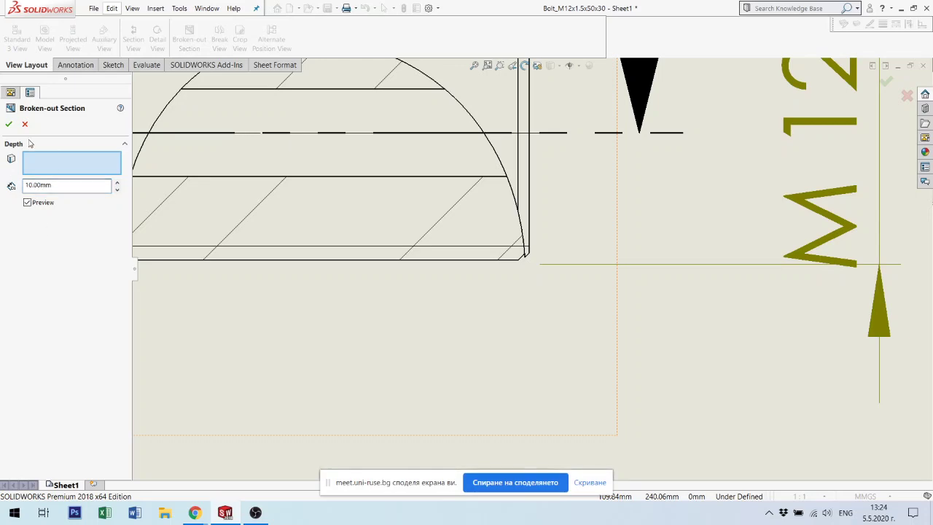
left_click(9, 124)
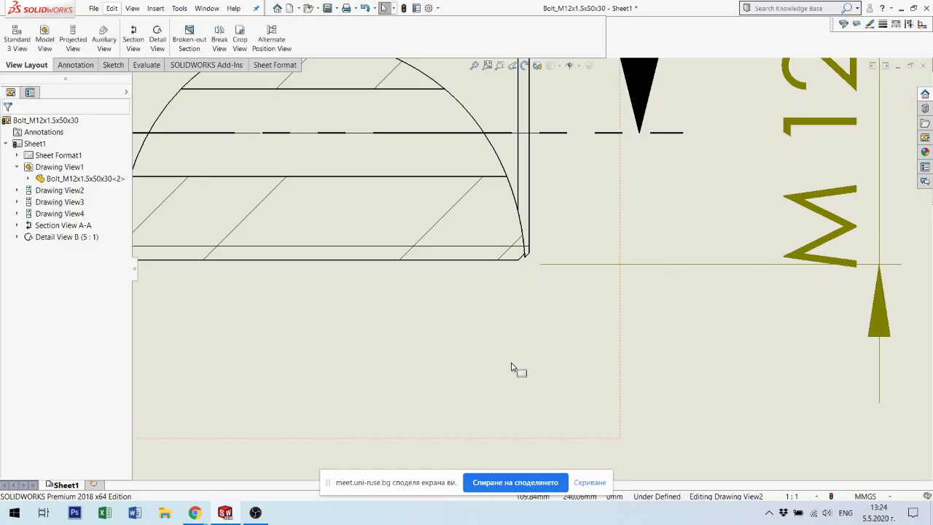
- Zoom around the bolt, then fit the sheet to show section A-A, Detail B and the hatched cutaway
scroll(487, 301, "up", 3)
scroll(510, 240, "up", 3)
scroll(518, 235, "down", 3)
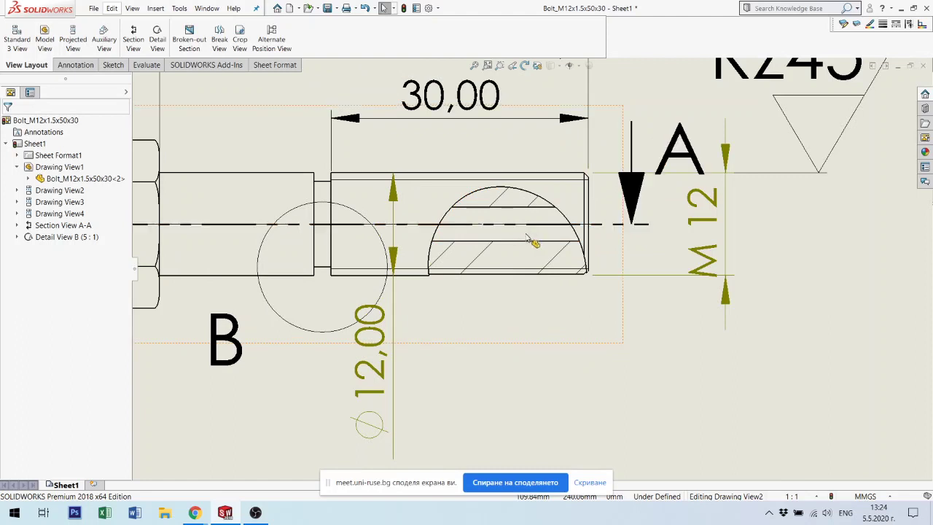
scroll(518, 235, "up", 2)
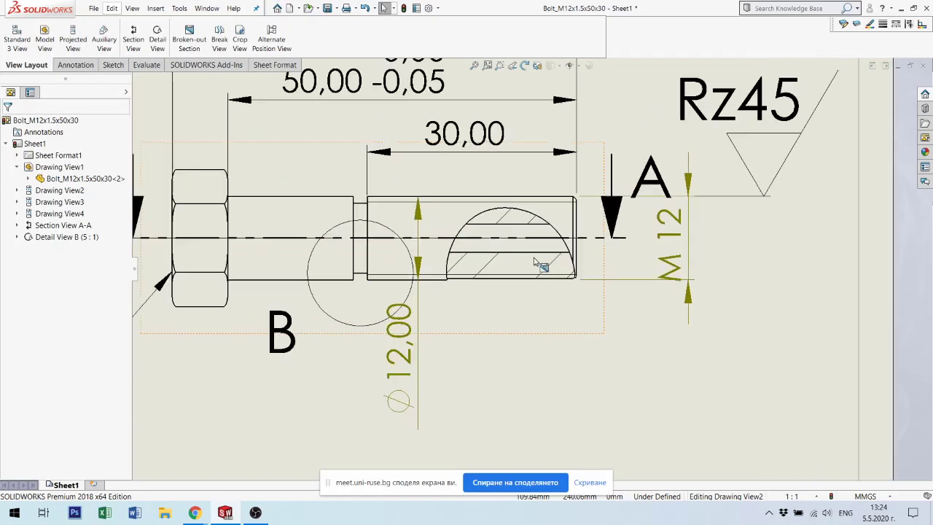
scroll(535, 256, "down", 2)
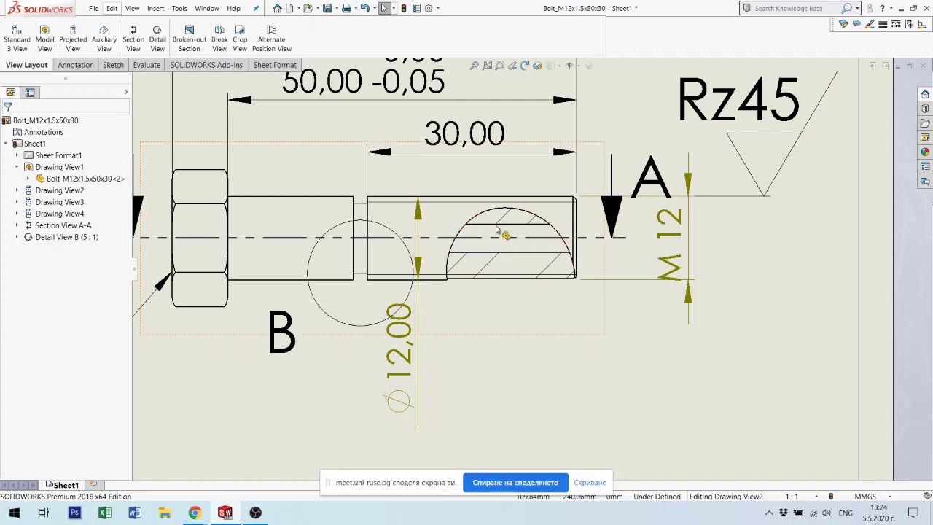
scroll(484, 308, "up", 10)
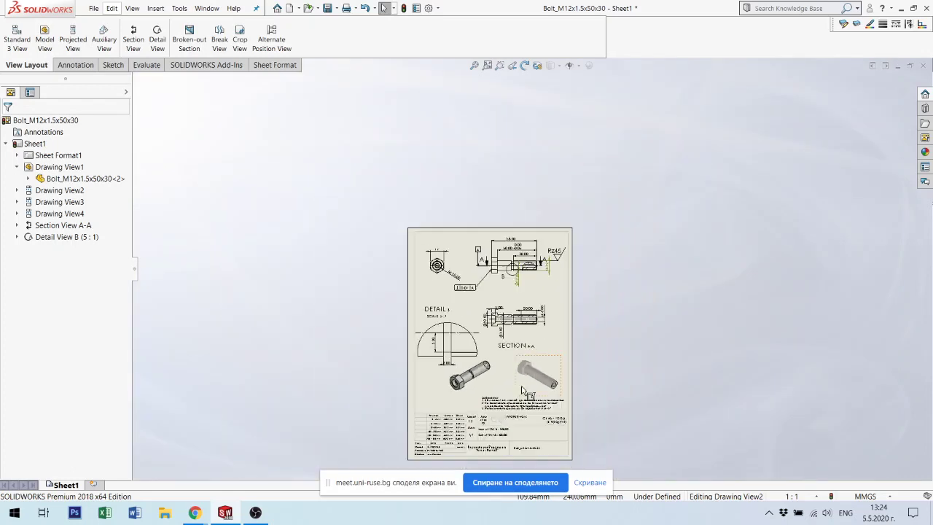
scroll(510, 281, "down", 2)
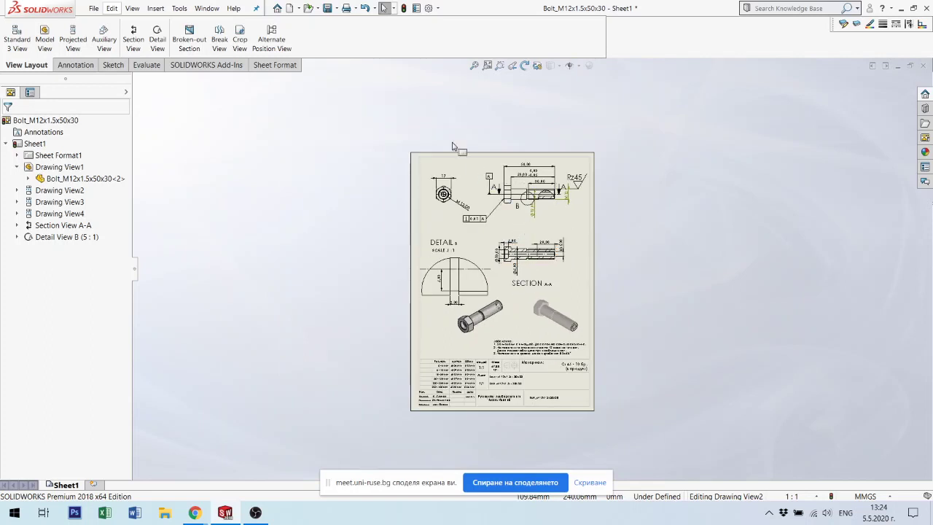
left_click(474, 65)
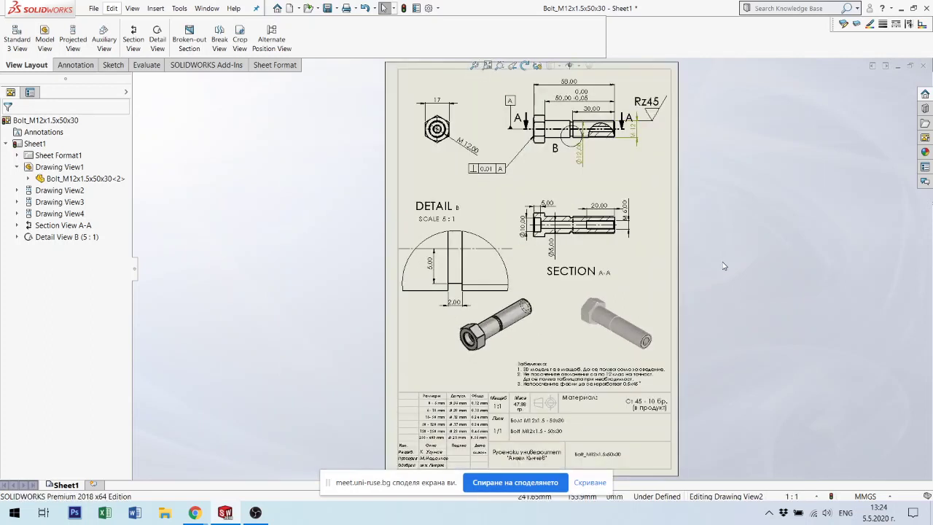
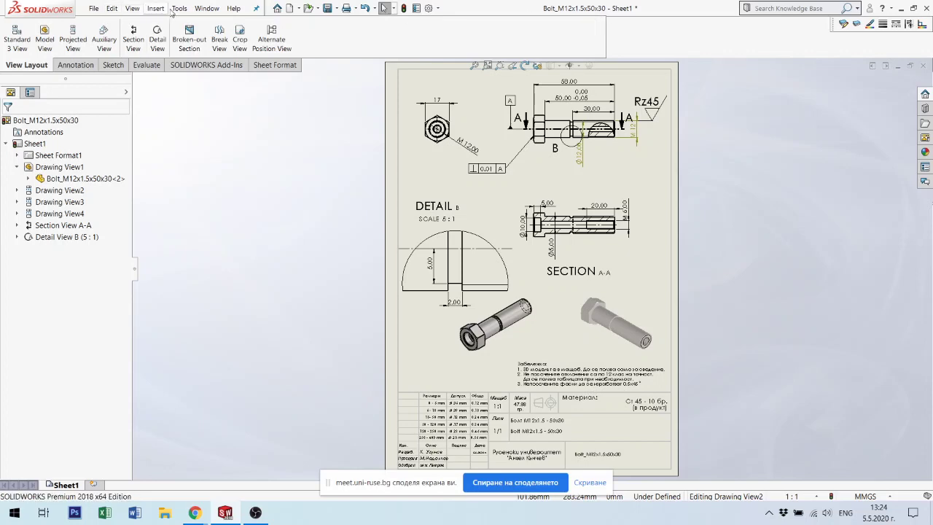
- Save the bolt drawing with Save As and close it
left_click(328, 9)
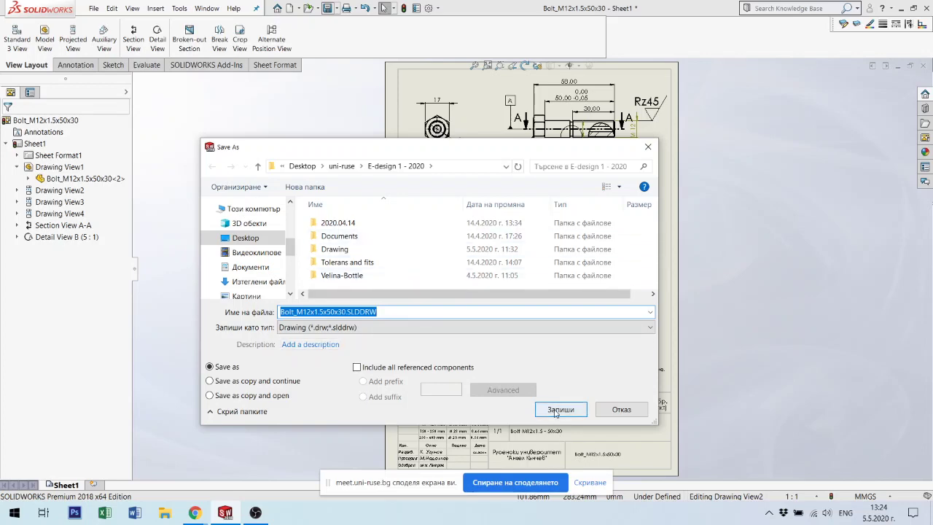
left_click(560, 410)
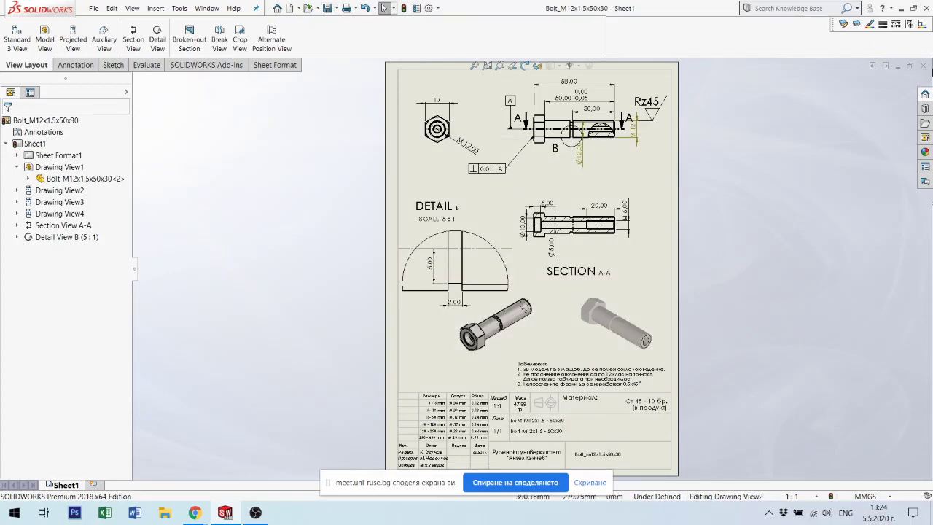
left_click(923, 65)
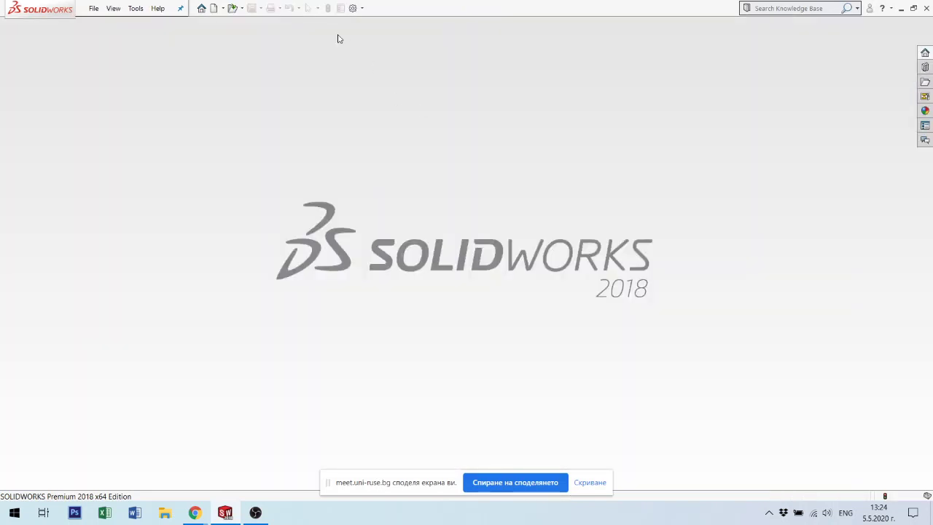
- Open the Centrofuga_Kansai.SLDASM assembly from the E-design 1 - 2020 folder
left_click(229, 8)
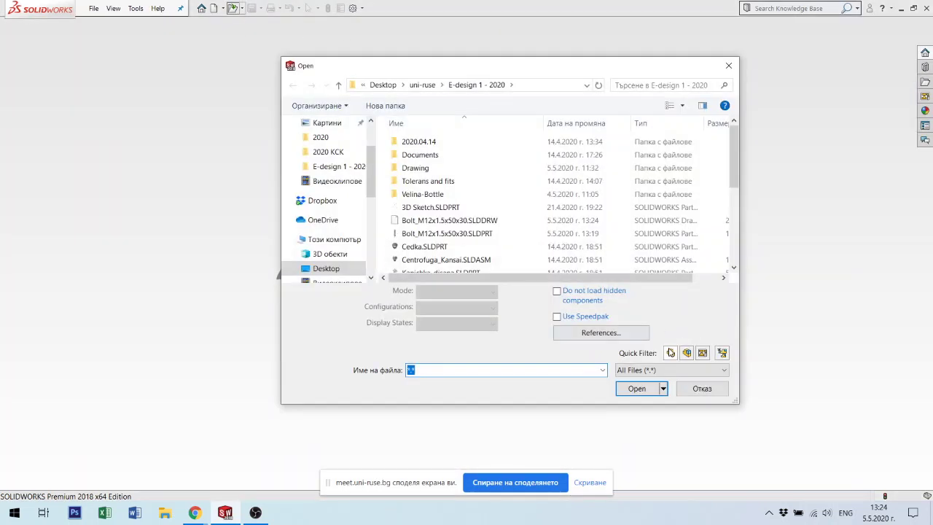
left_click(445, 247)
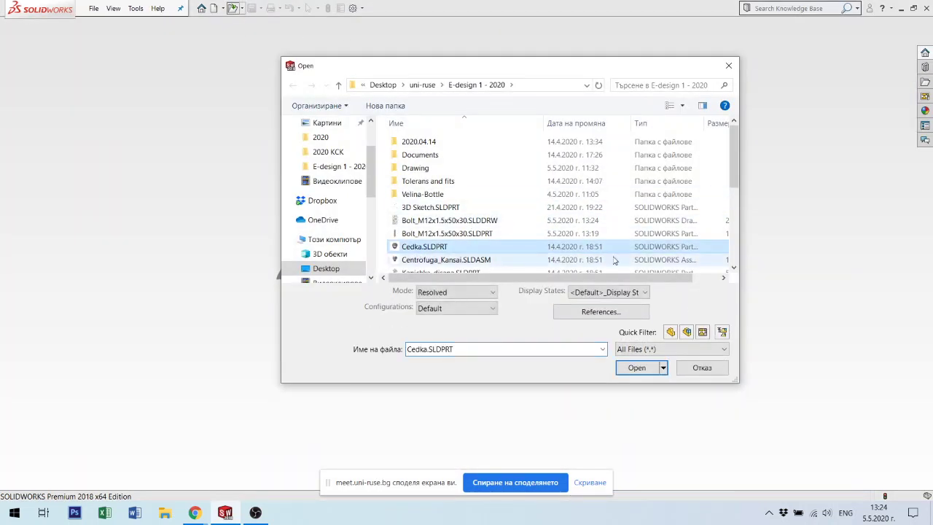
scroll(714, 175, "down", 1)
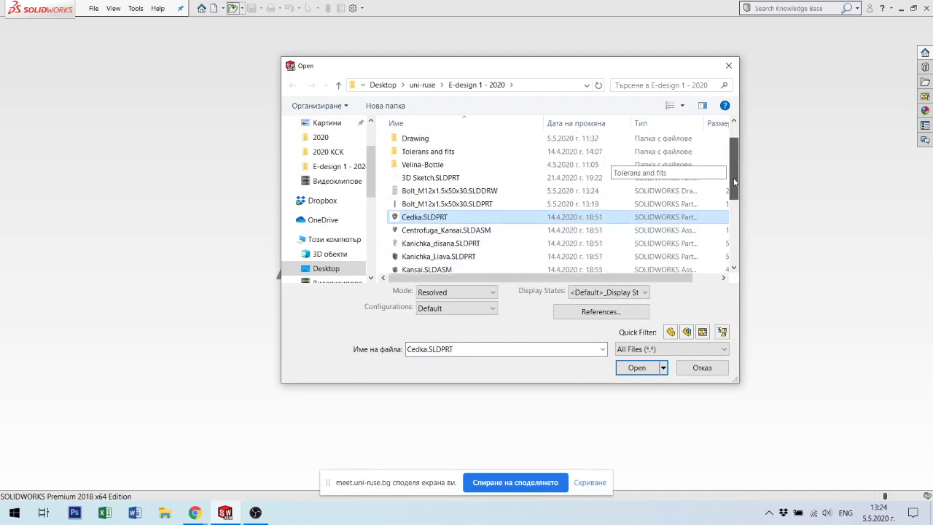
left_click(478, 214)
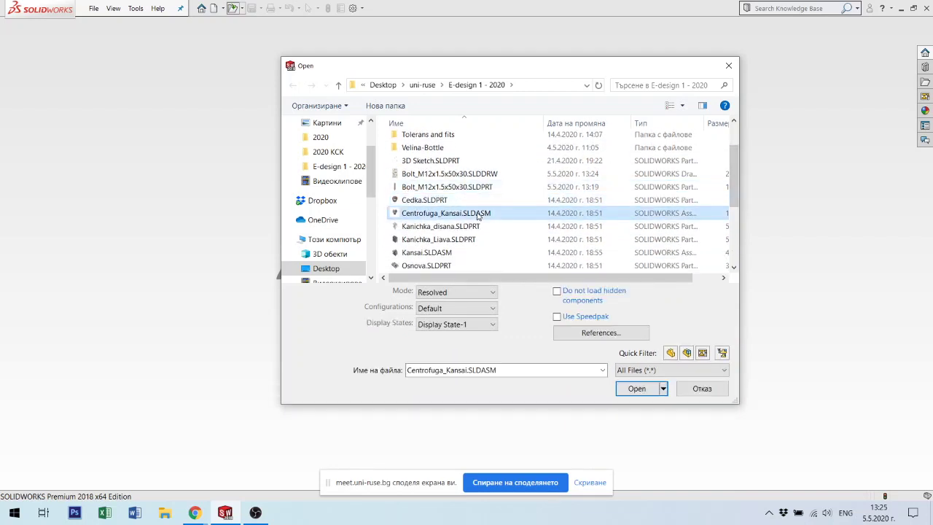
left_click(636, 389)
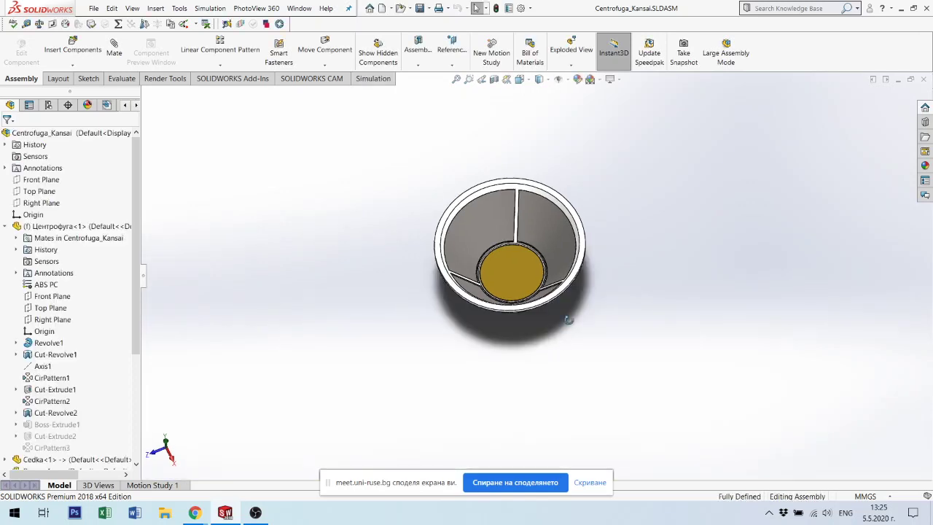
- Select the Rezec and Центрофуга components, orbit the bowl to a tilted view, and open File Properties
left_click(4, 227)
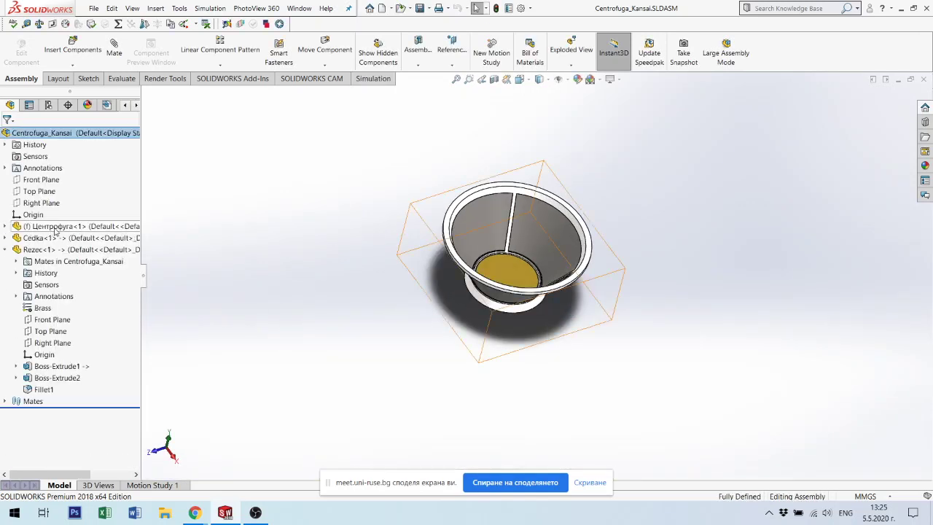
left_click(43, 250)
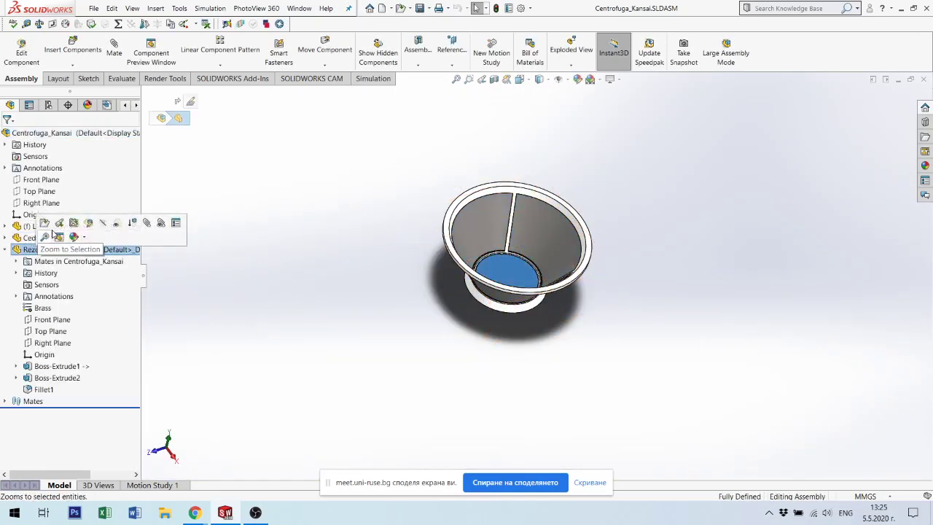
left_click(44, 227)
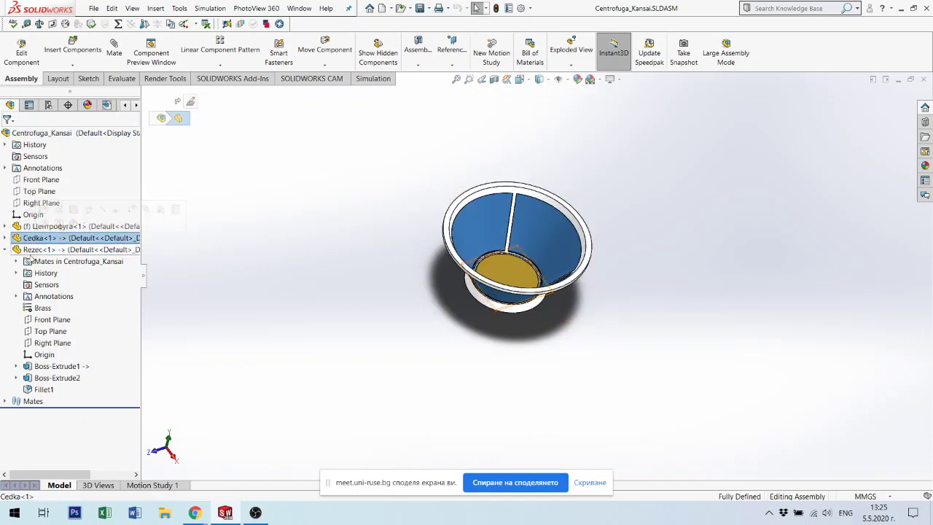
left_click(42, 251)
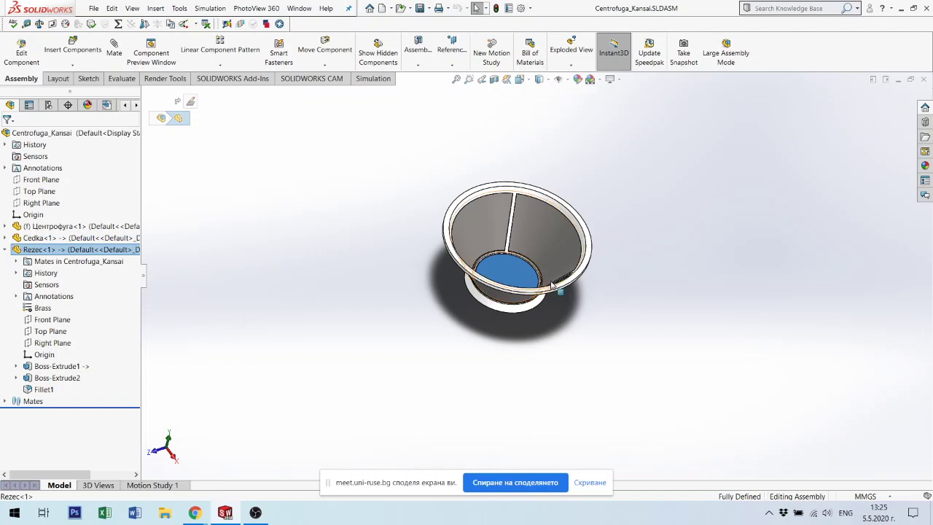
mouse_move(342, 401)
middle_mouse_down()
mouse_move(601, 177)
mouse_move(533, 166)
middle_mouse_up()
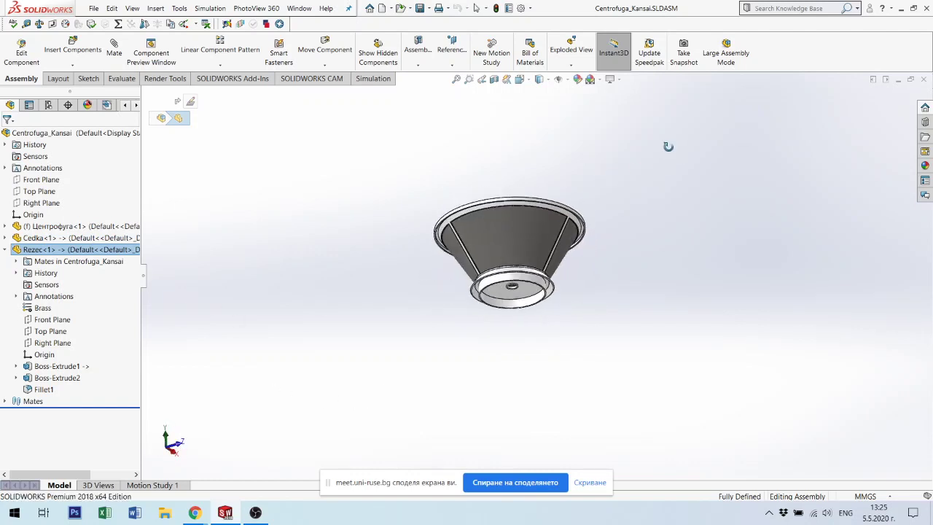
left_click(509, 8)
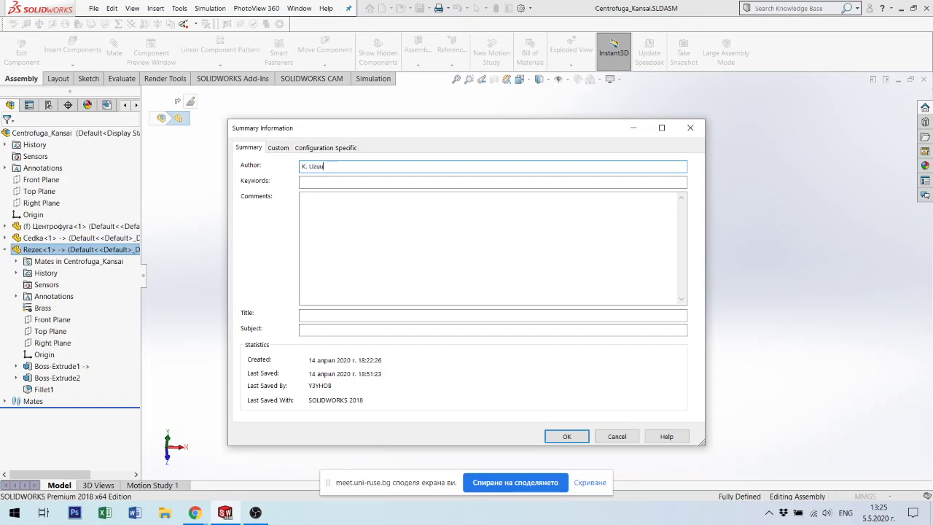
- Correct the author name, then fill in keywords, a two-line comment and the title
key("BackSpace")
type("v")
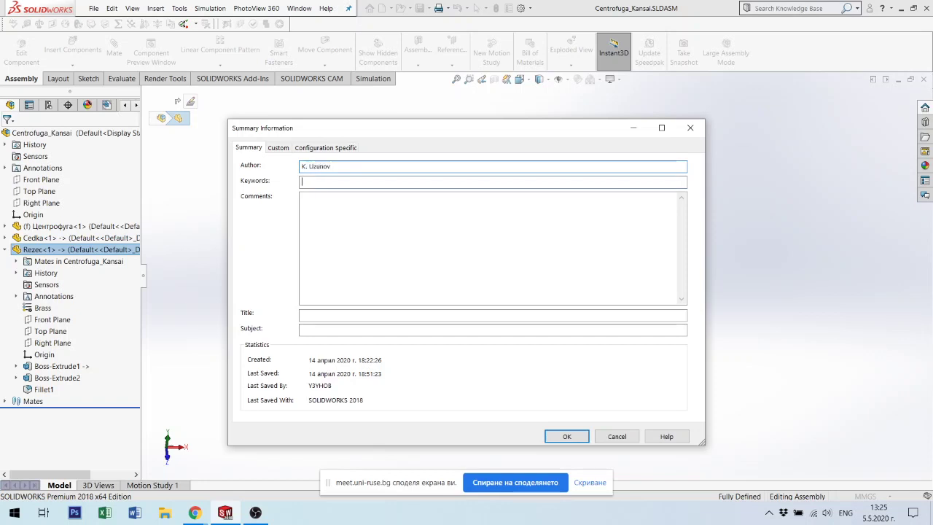
key("Tab")
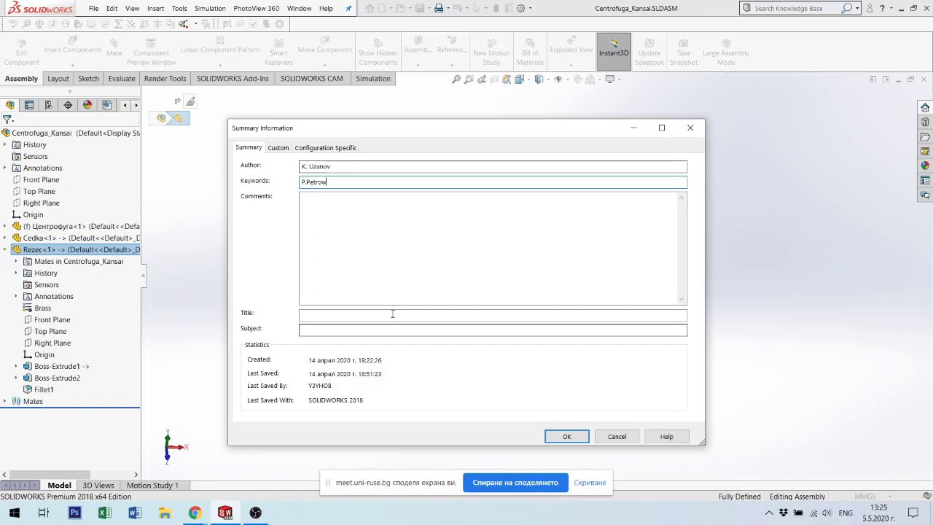
left_click(375, 244)
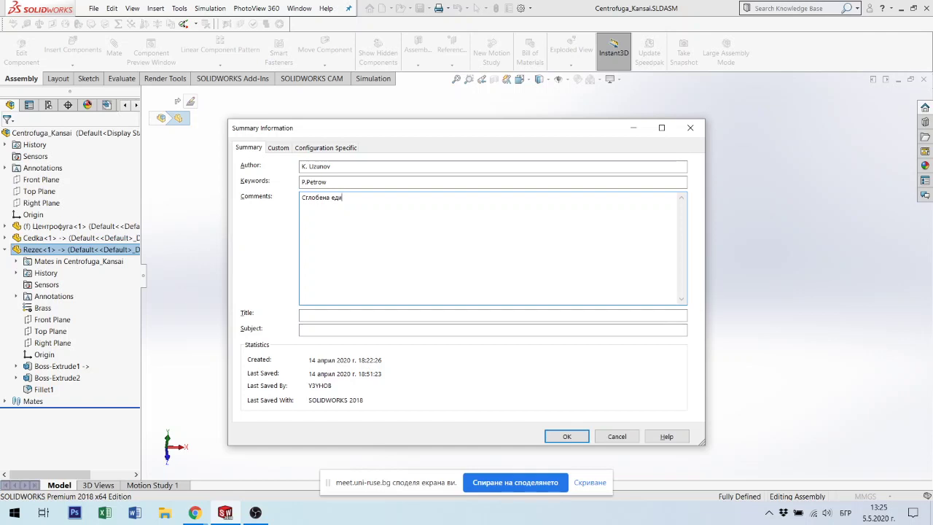
type("а - 1 бр.")
key("Return")
type("в продукт)")
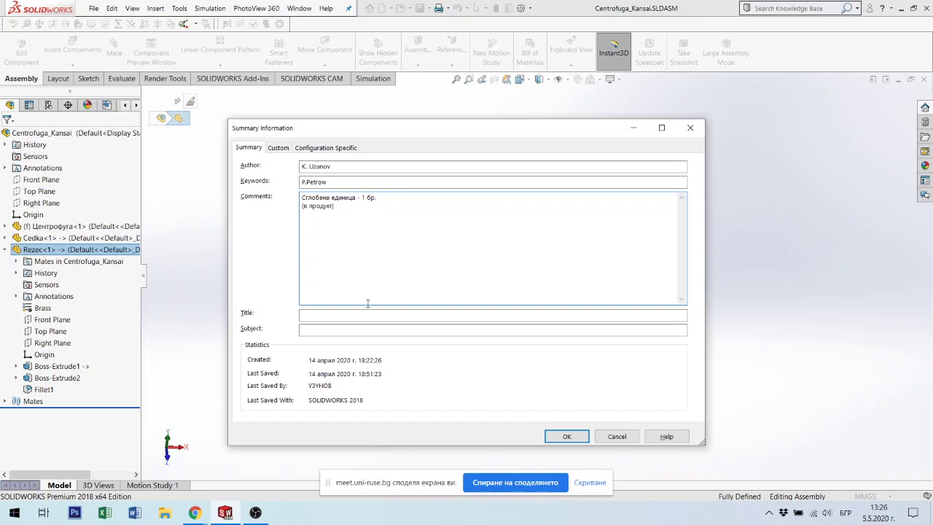
left_click(368, 315)
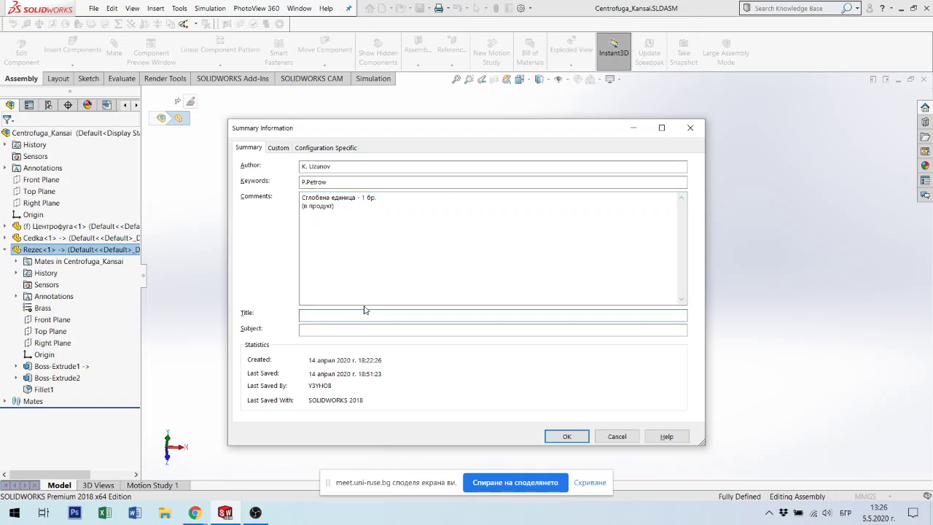
type("га Кансай")
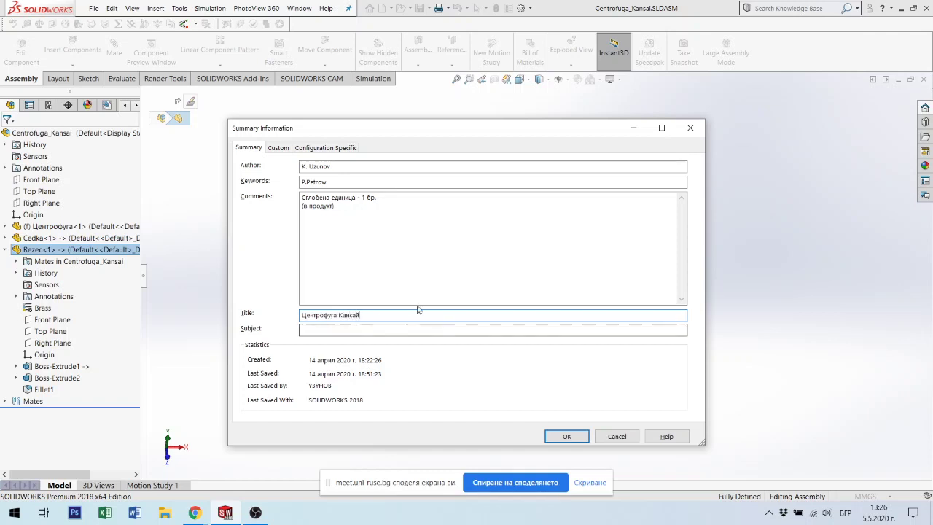
- Add a custom Weight property linked to SW-Mass (97.59) and apply the changes
left_click(278, 148)
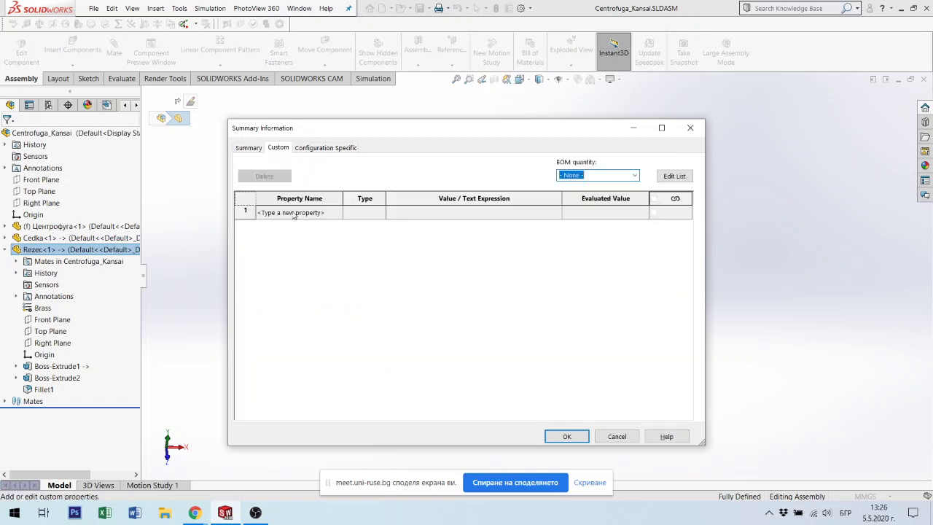
left_click(339, 212)
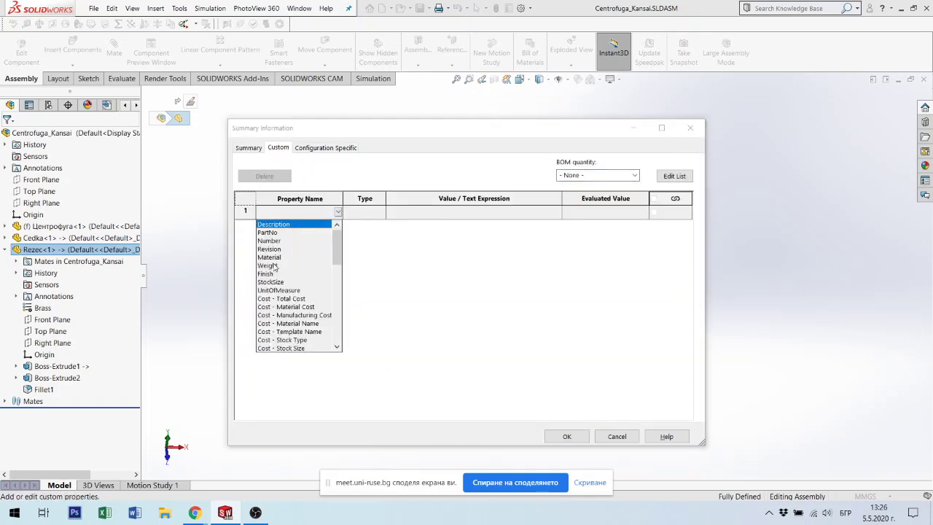
left_click(275, 266)
left_click(558, 212)
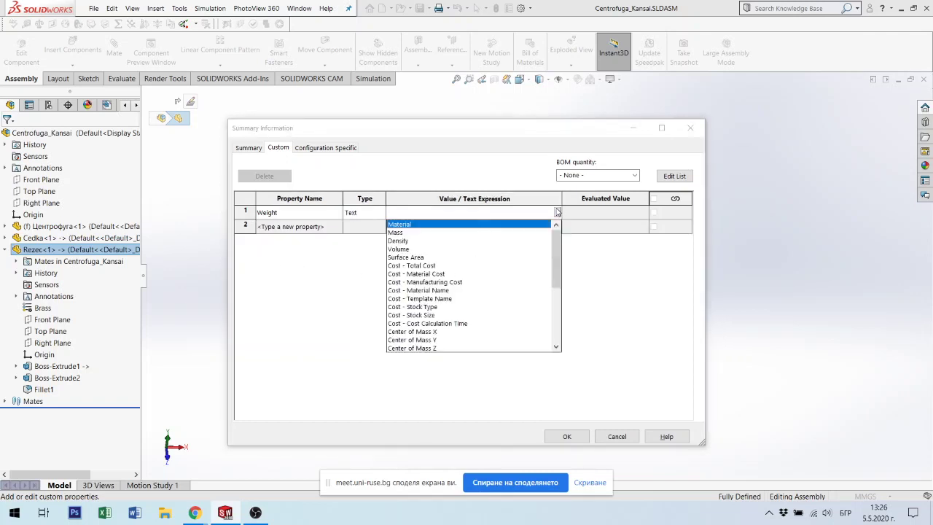
left_click(408, 231)
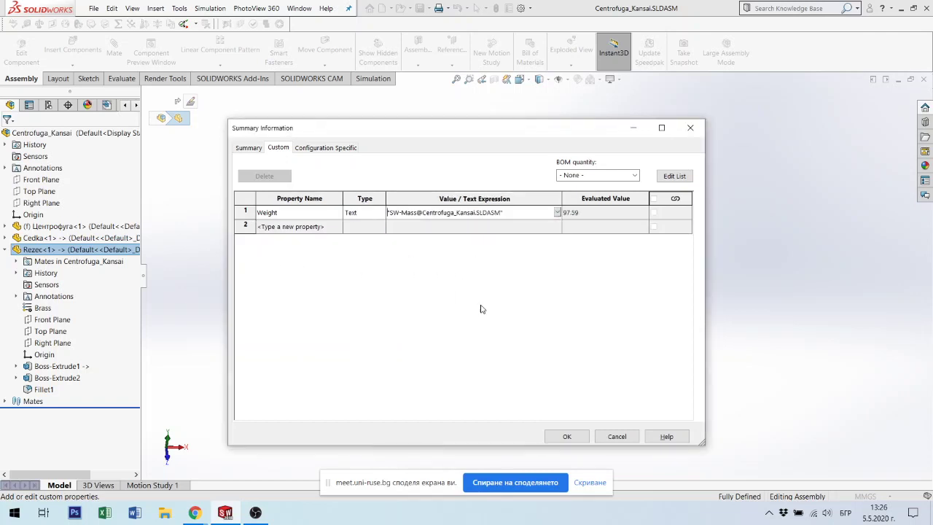
left_click(578, 438)
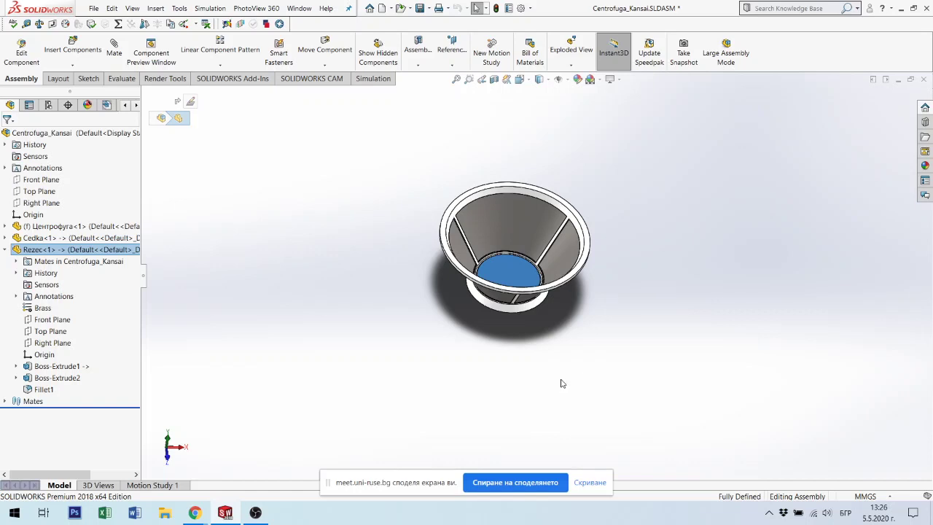
- Make a drawing from the assembly using the [a4 - BDS].slddrt sheet format
left_click(430, 9)
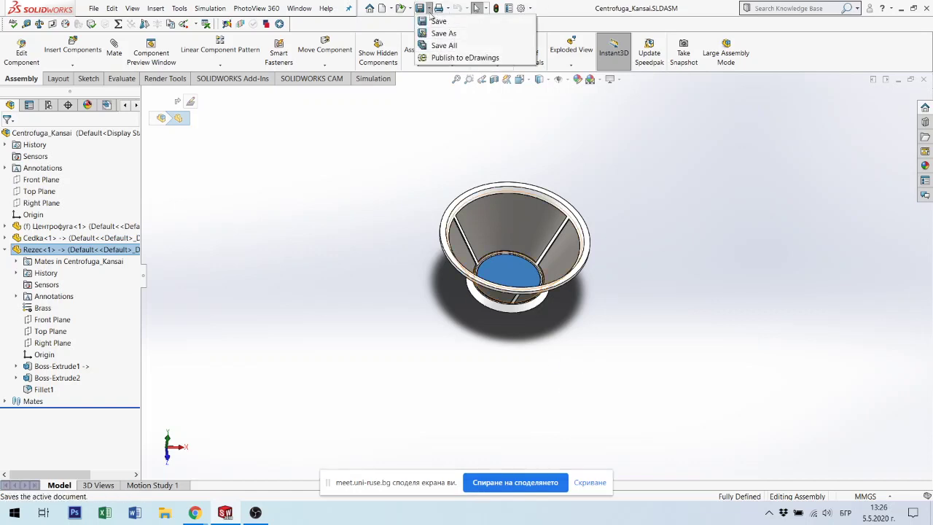
mouse_move(390, 8)
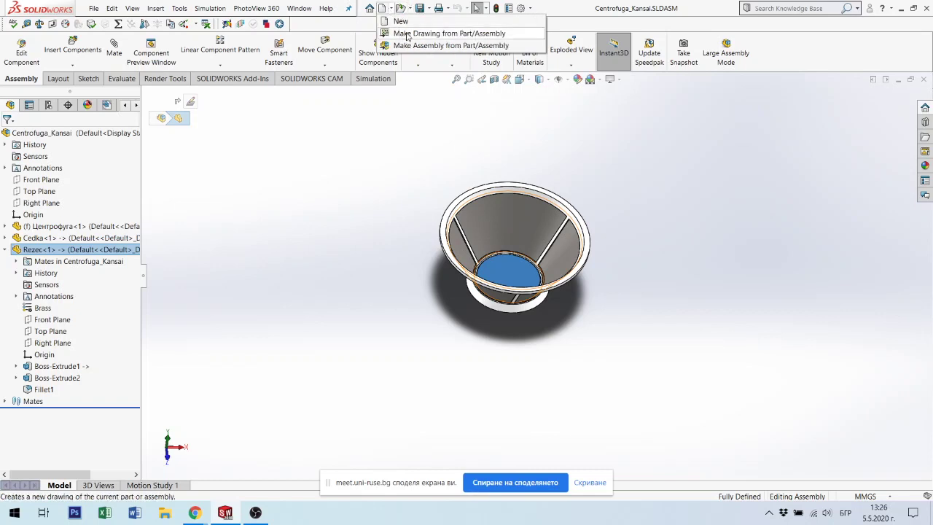
left_click(407, 35)
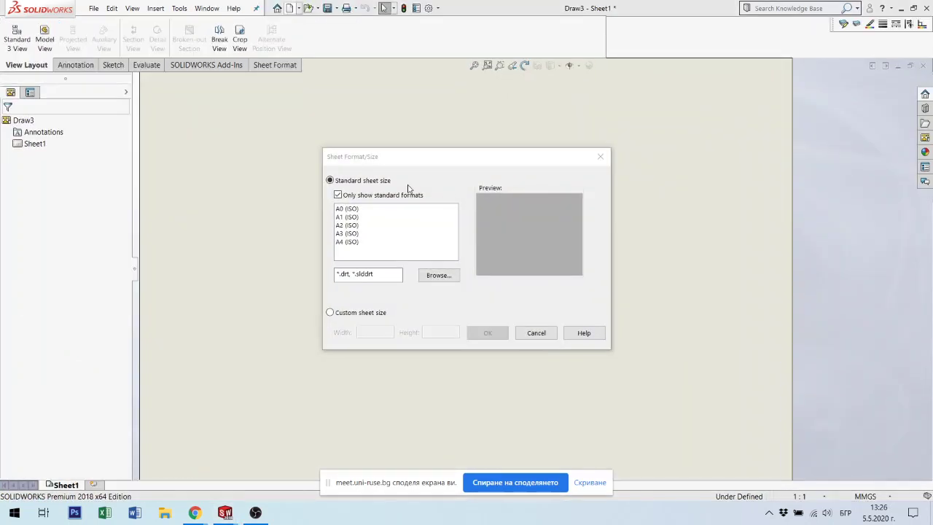
left_click(438, 276)
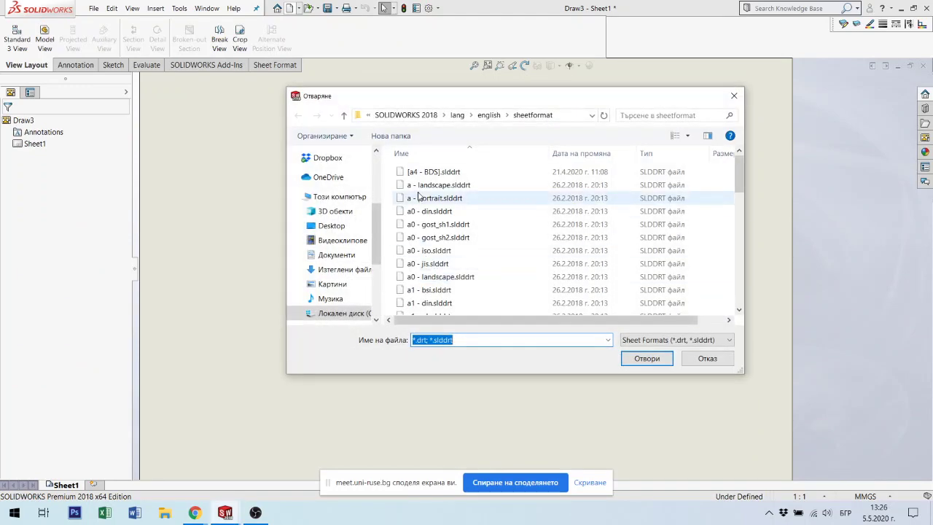
double_click(433, 176)
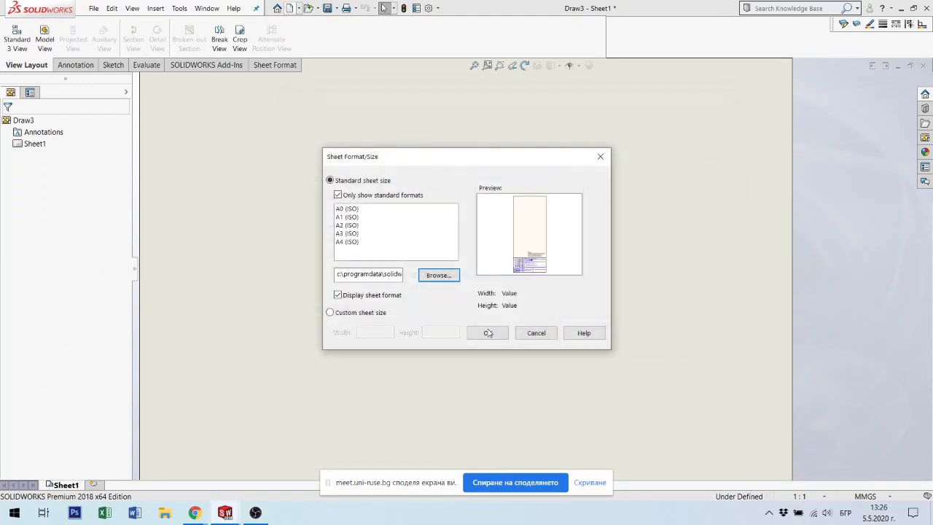
left_click(487, 332)
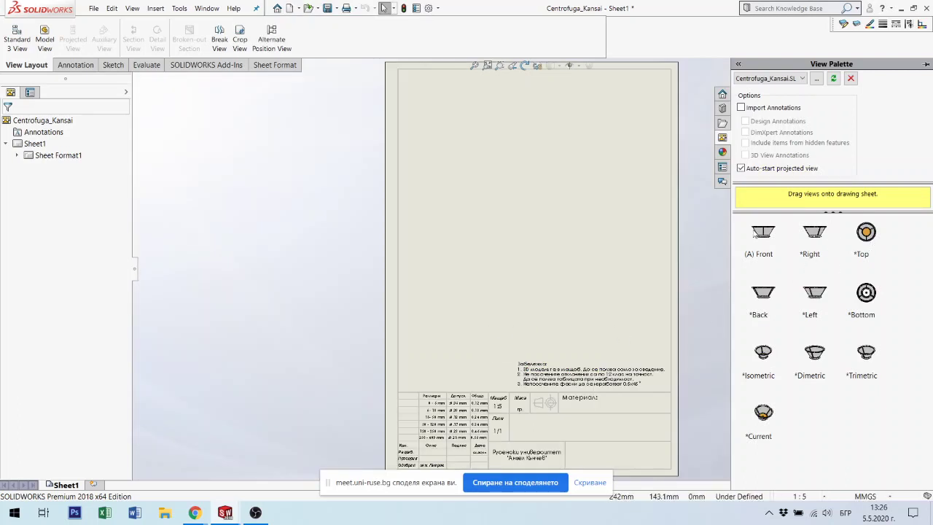
- Place the front view and an isometric projected view at the sheet's lower right
left_click_drag(771, 237, 470, 149)
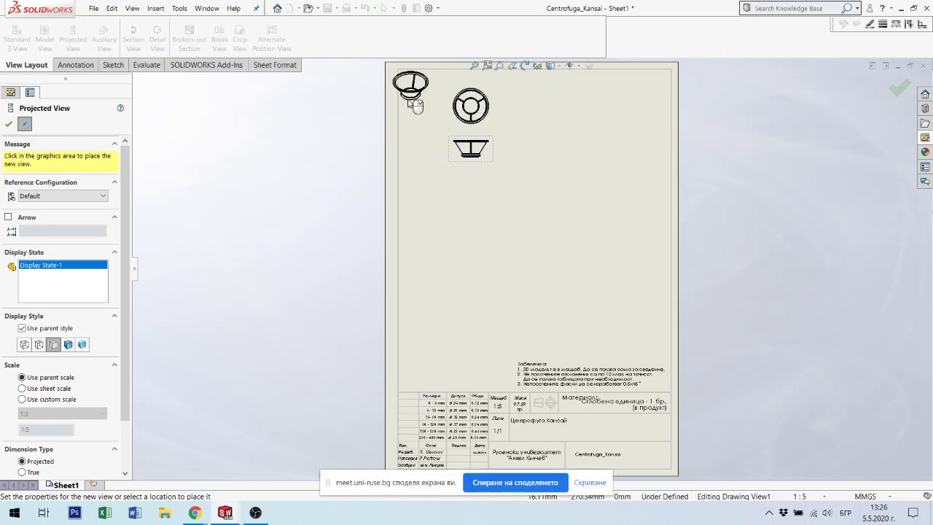
left_click(414, 106)
mouse_move(426, 114)
left_mouse_down()
mouse_move(618, 352)
mouse_move(615, 345)
left_mouse_up()
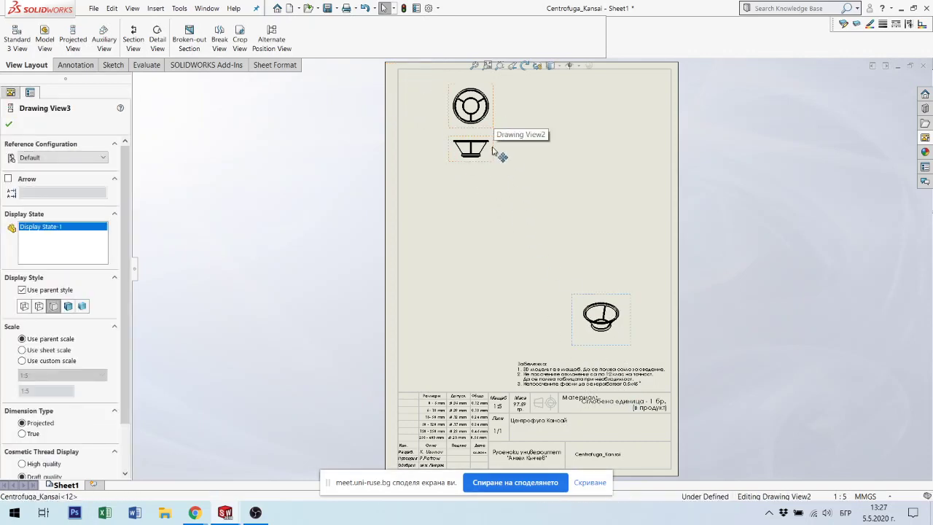
- Reposition the circular view below and closer to the trapezoid side view
left_click_drag(494, 146, 487, 143)
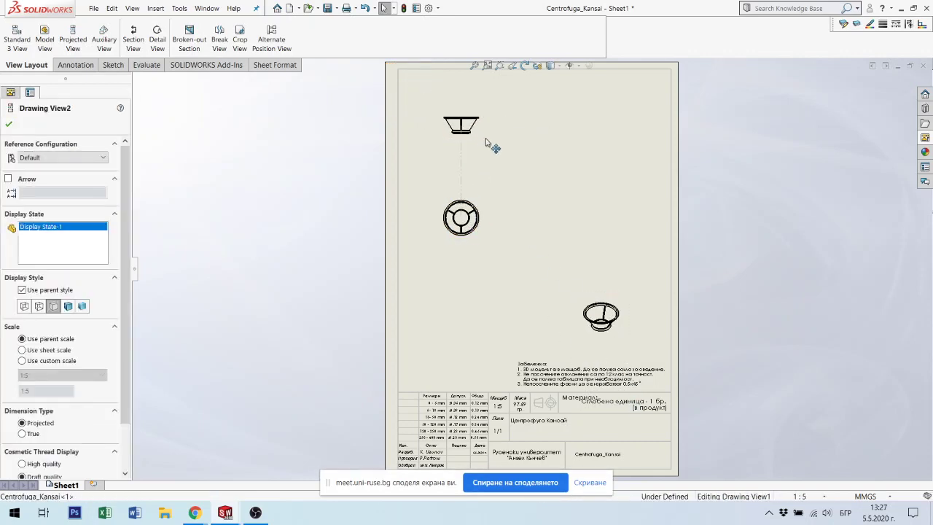
left_click(467, 219)
scroll(466, 219, "down", 2)
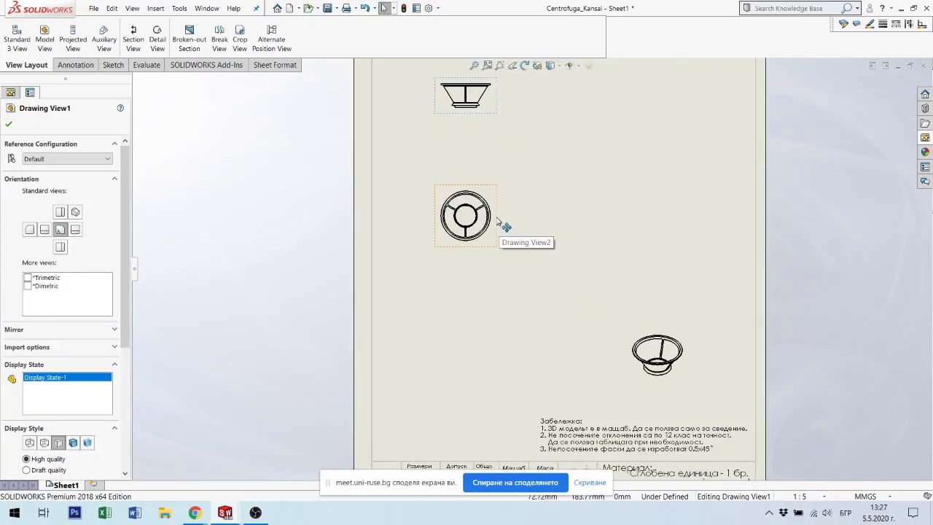
left_click_drag(503, 225, 500, 183)
left_click(501, 128)
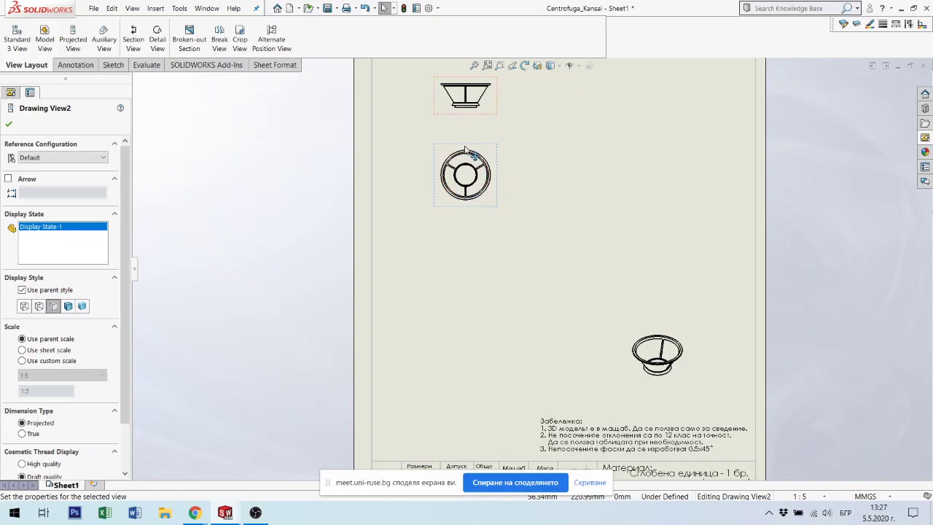
scroll(479, 125, "down", 1)
scroll(485, 121, "down", 3)
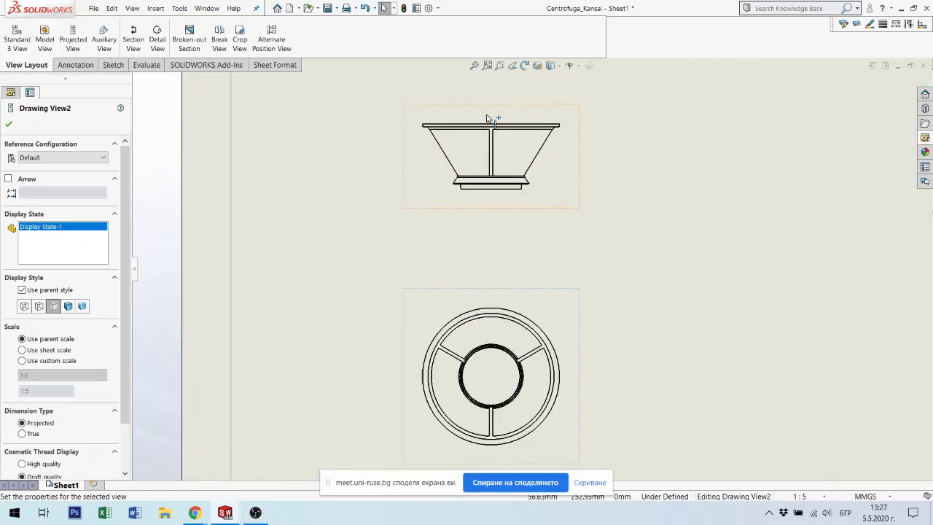
scroll(487, 119, "down", 2)
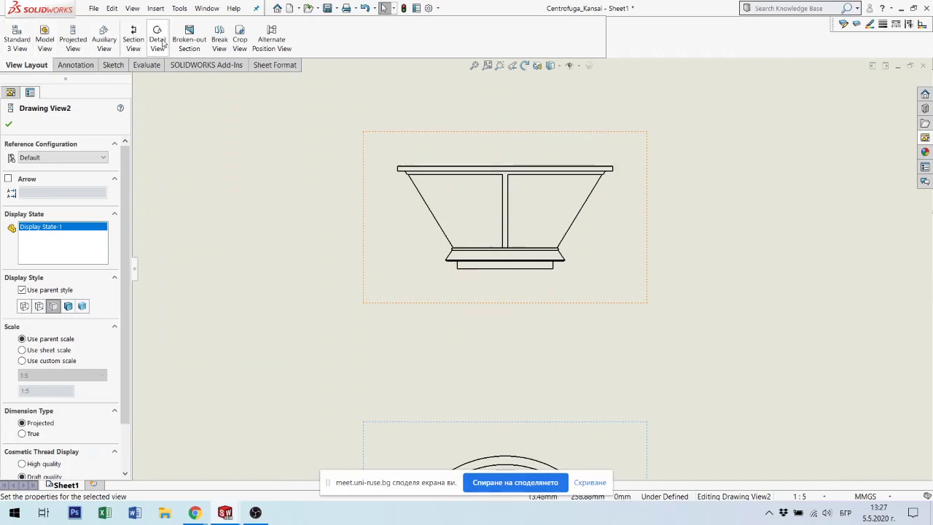
- Draw a vertical section cutting line through the side view, accepting default section settings
left_click(133, 40)
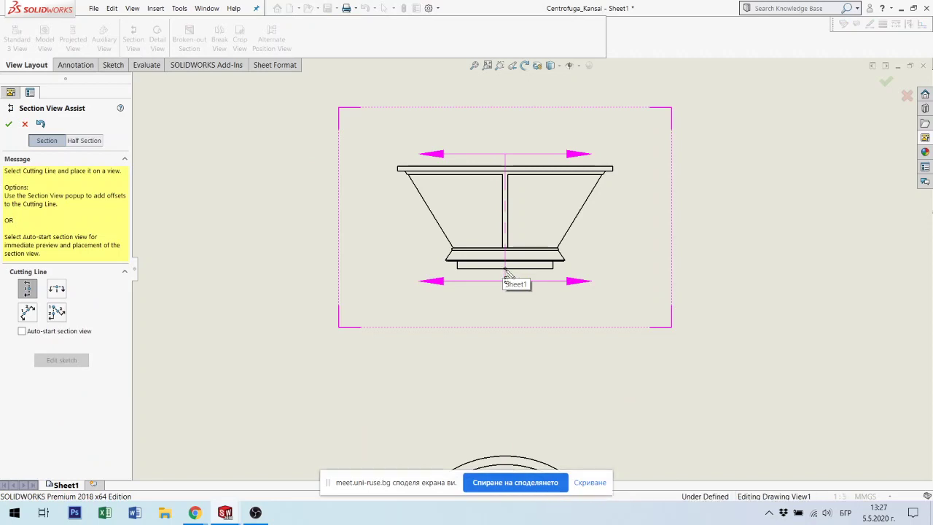
left_click(506, 269)
left_click(582, 256)
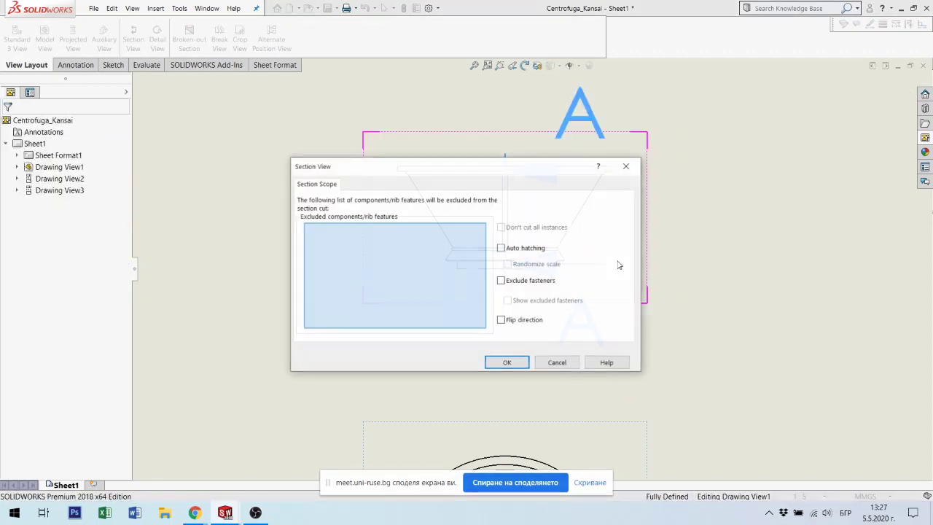
left_click(507, 361)
- Place section view A-A to the right of the side view
scroll(773, 266, "up", 3)
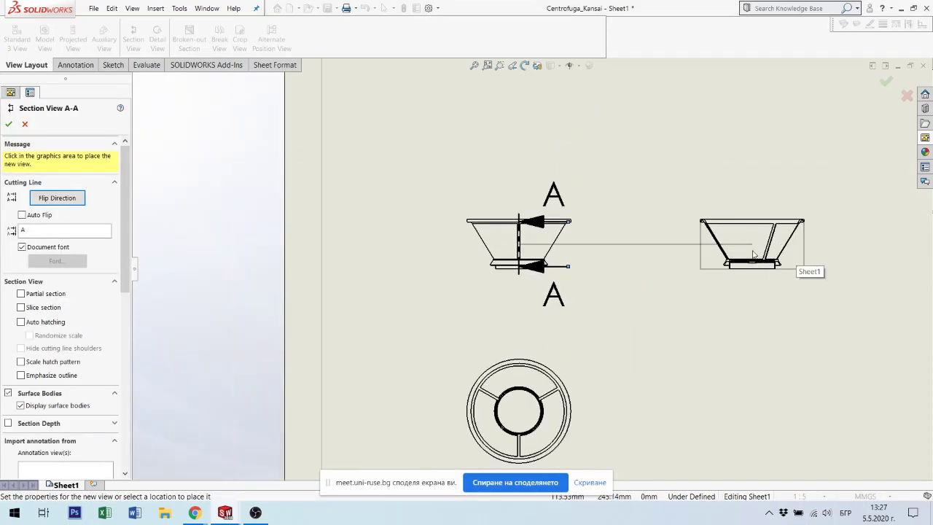
scroll(751, 266, "down", 1)
scroll(722, 265, "down", 1)
scroll(705, 264, "down", 1)
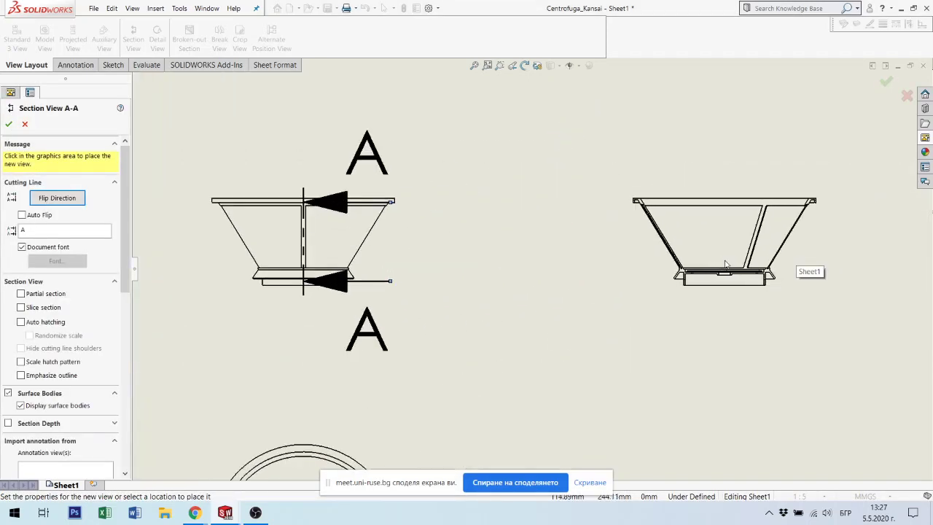
left_click(729, 266)
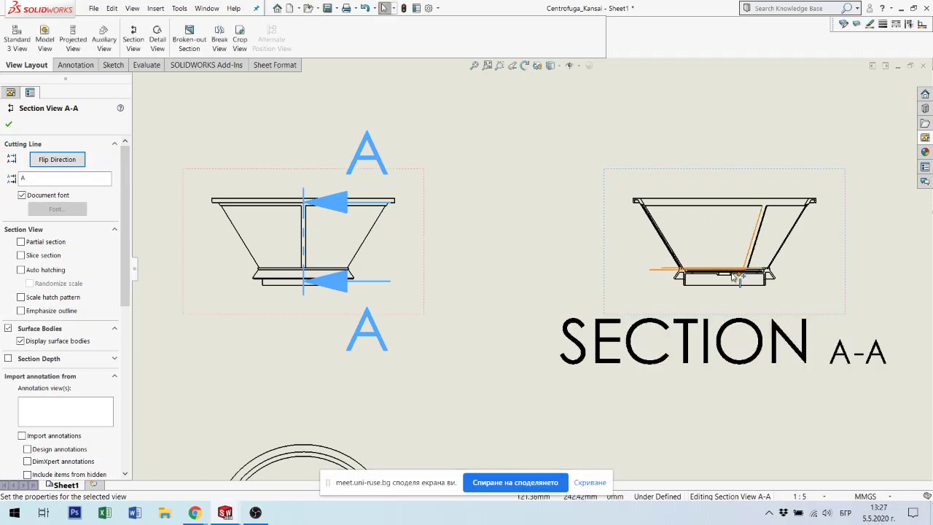
scroll(628, 285, "down", 3)
scroll(618, 274, "down", 2)
scroll(566, 272, "down", 2)
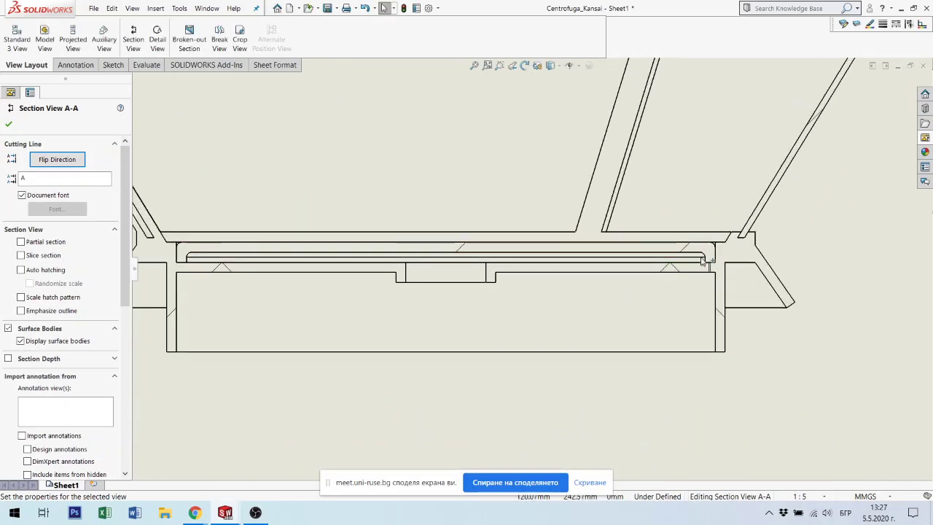
scroll(535, 287, "up", 3)
scroll(443, 381, "up", 4)
scroll(485, 389, "up", 2)
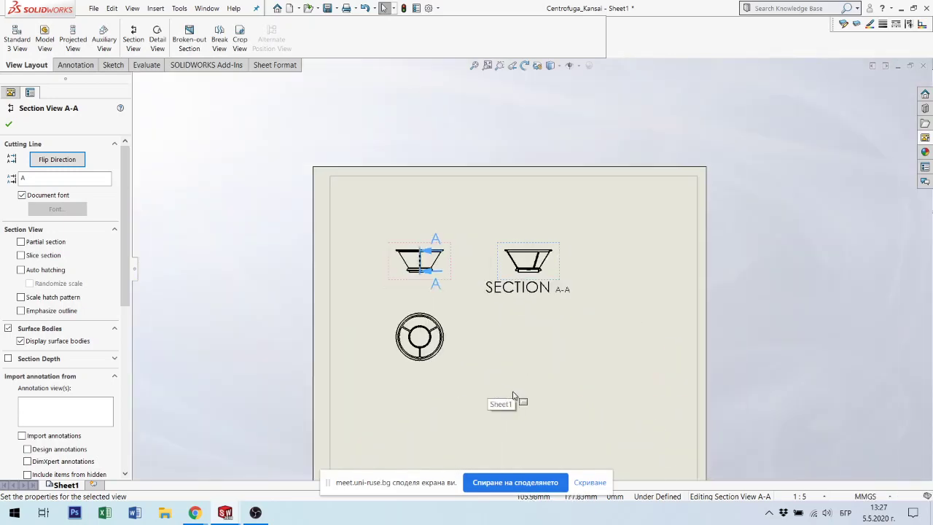
scroll(500, 402, "up", 2)
scroll(547, 379, "down", 2)
scroll(576, 357, "down", 2)
scroll(578, 355, "down", 2)
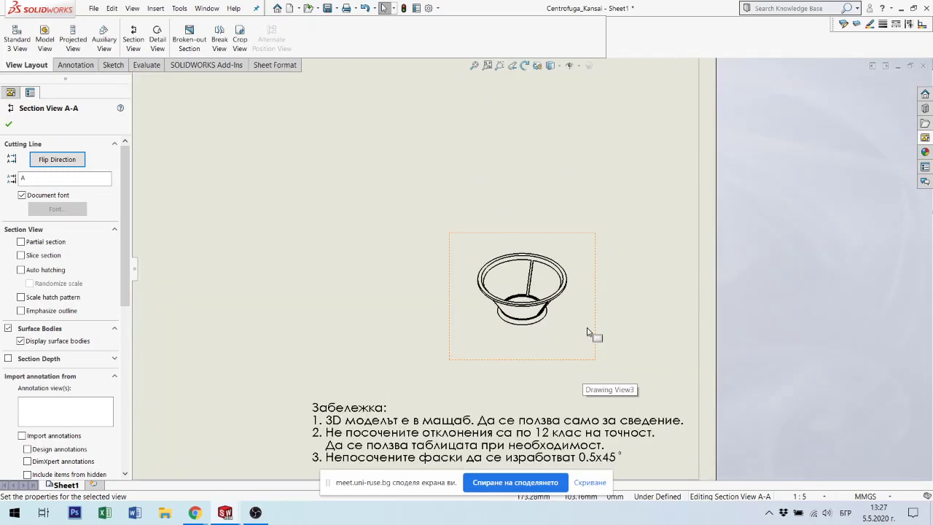
left_click(599, 321)
scroll(404, 204, "up", 2)
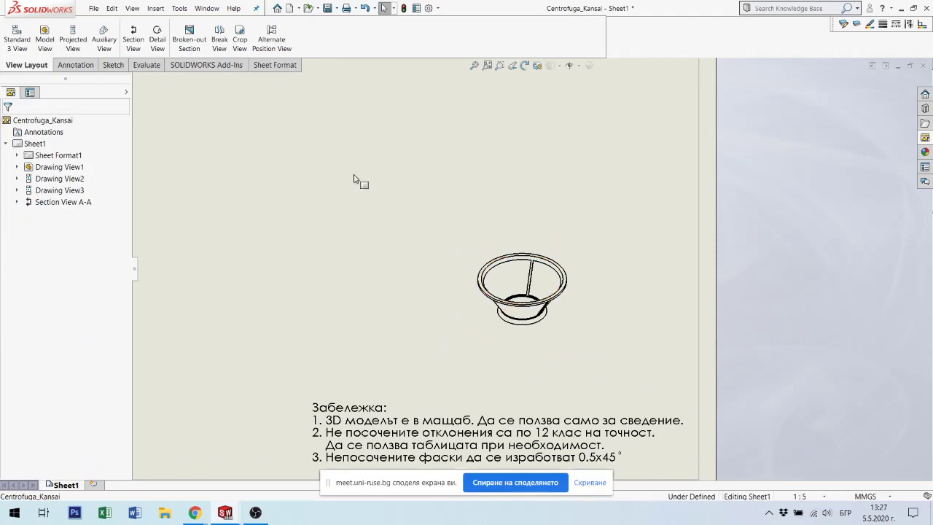
scroll(381, 202, "up", 2)
right_click(456, 217)
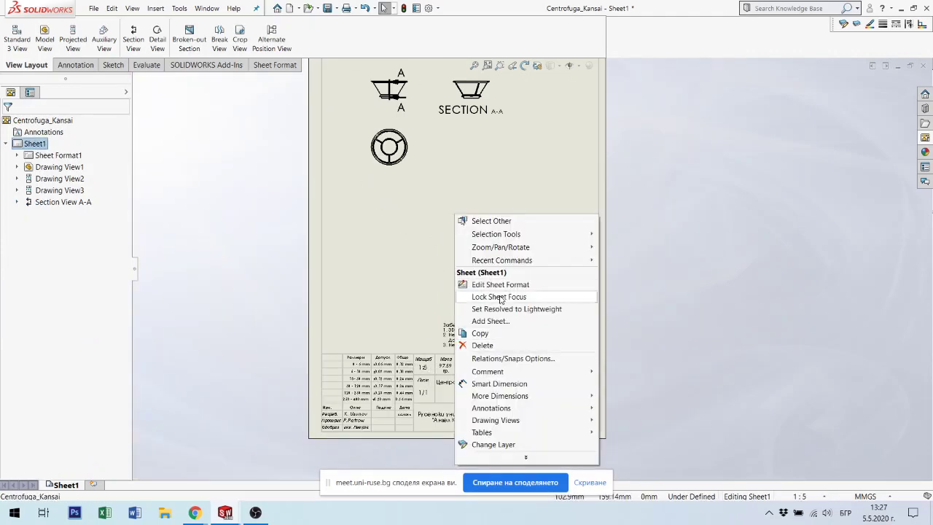
- Change the sheet scale from 1:5 to 1:2 in Sheet Properties
left_click(499, 458)
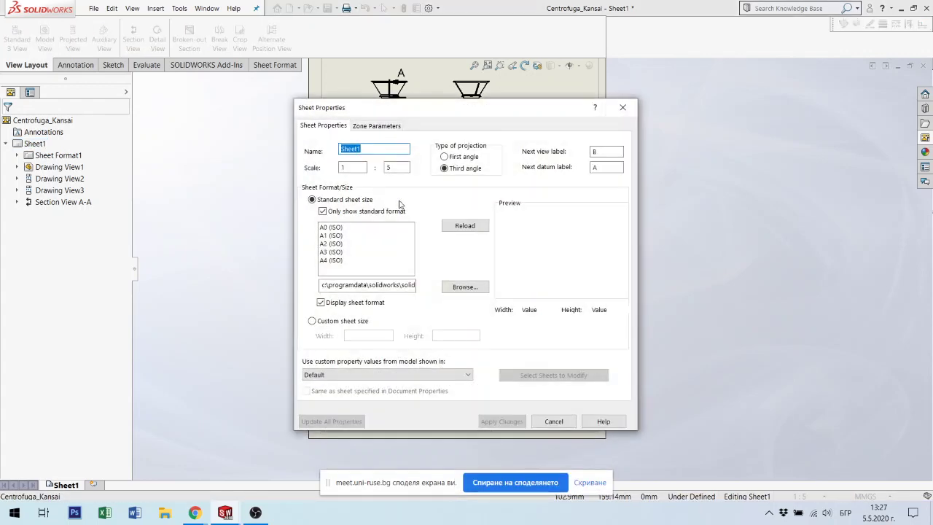
double_click(394, 168)
type("2")
key("Return")
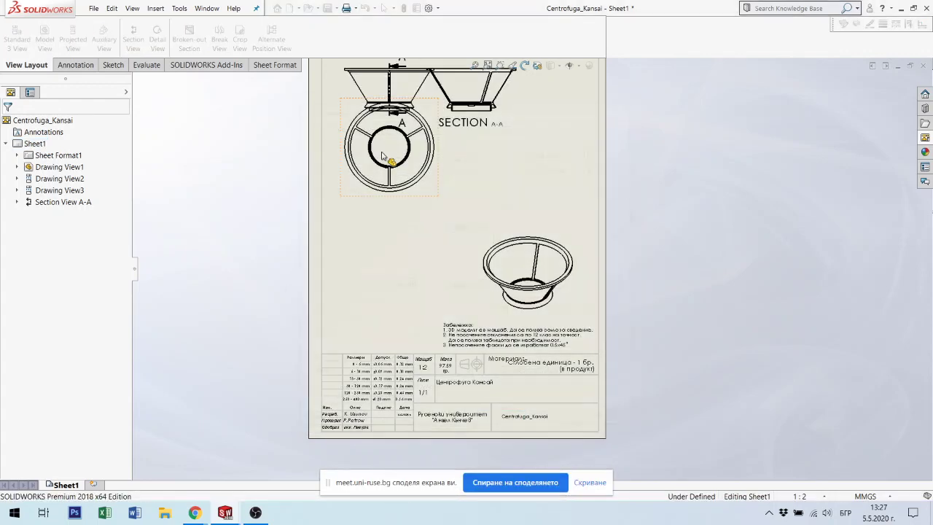
key("f")
- Move the circular view down and section A-A further right so nothing overlaps
scroll(485, 226, "down", 3)
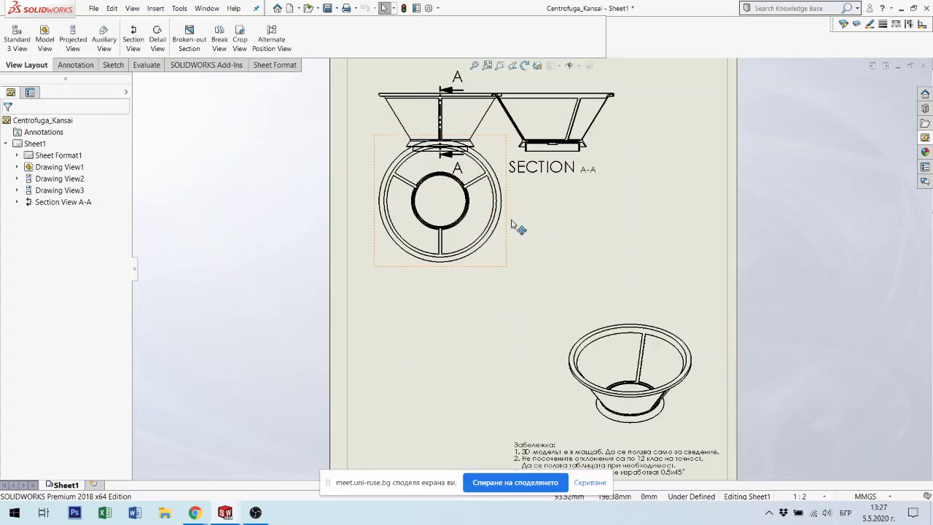
left_click_drag(515, 266, 514, 317)
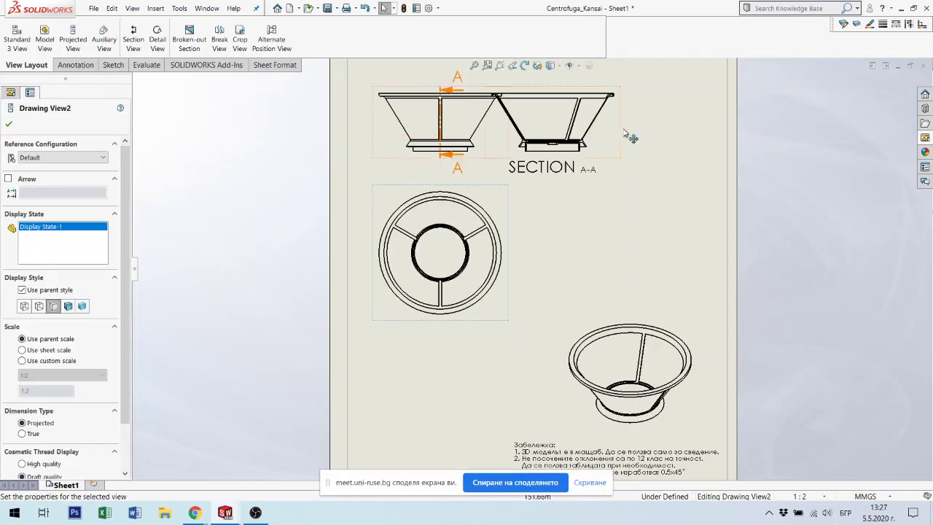
left_click_drag(619, 135, 669, 137)
scroll(598, 365, "up", 2)
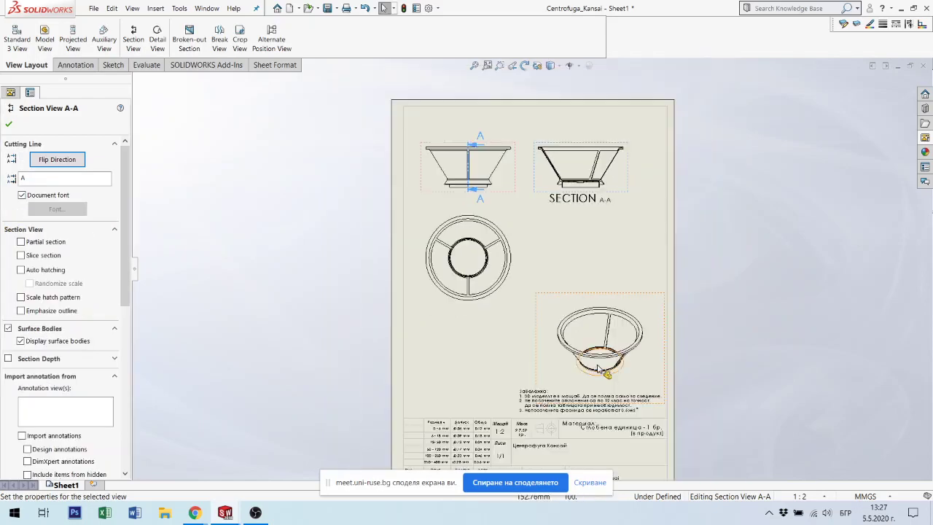
scroll(598, 365, "down", 2)
scroll(617, 430, "down", 2)
scroll(642, 407, "down", 2)
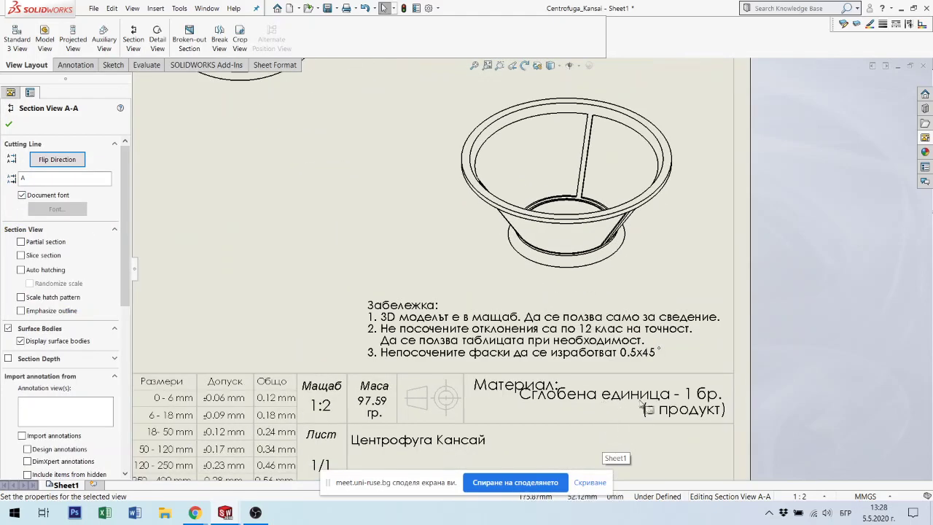
scroll(598, 404, "up", 2)
scroll(554, 346, "down", 2)
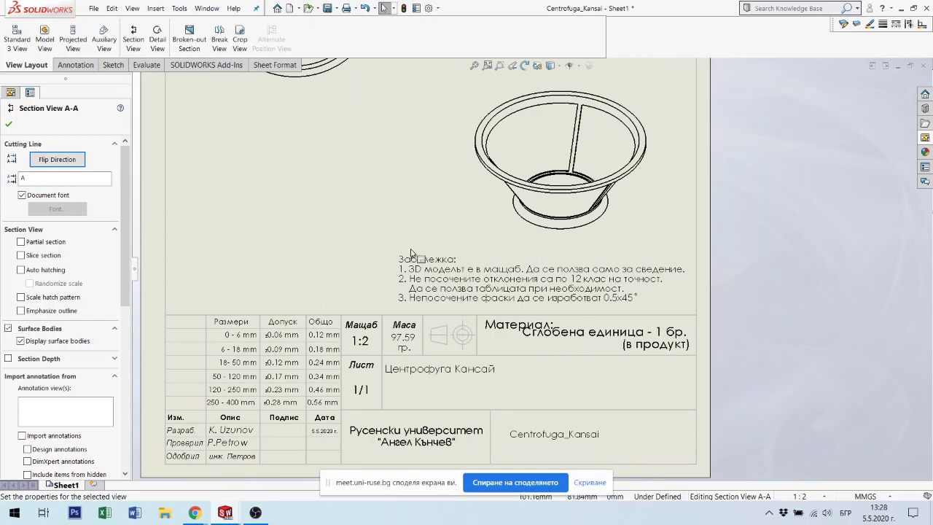
key("Escape")
right_click(261, 219)
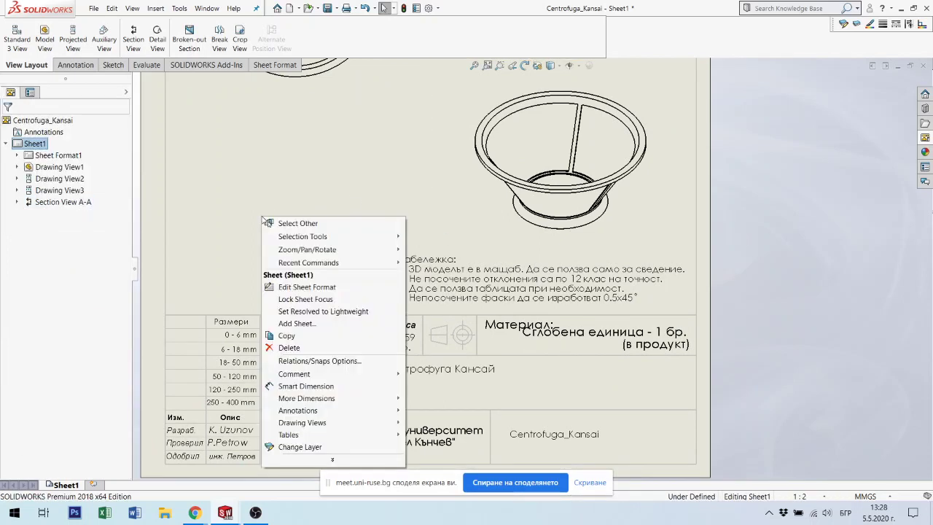
- Enter and leave sheet format editing with the title block unchanged, then show the Annotation tools
left_click(314, 287)
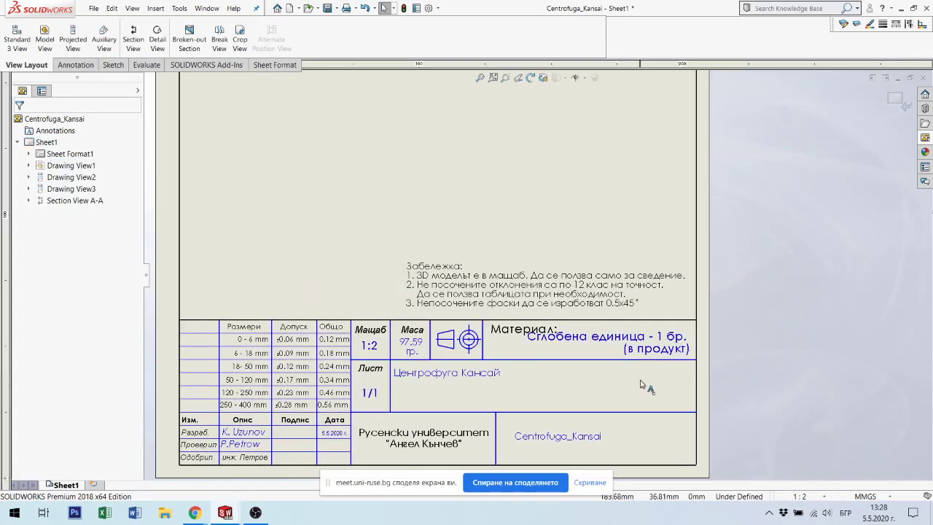
left_click(620, 348)
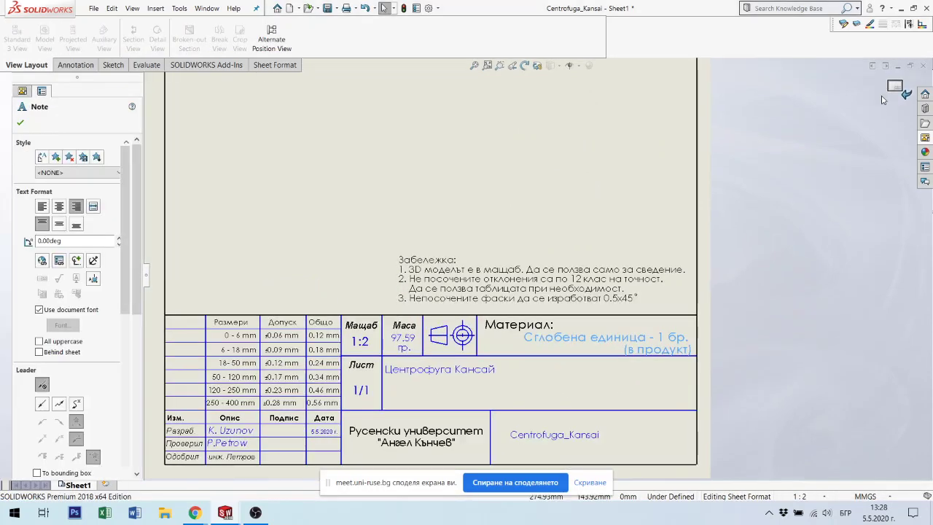
left_click(895, 87)
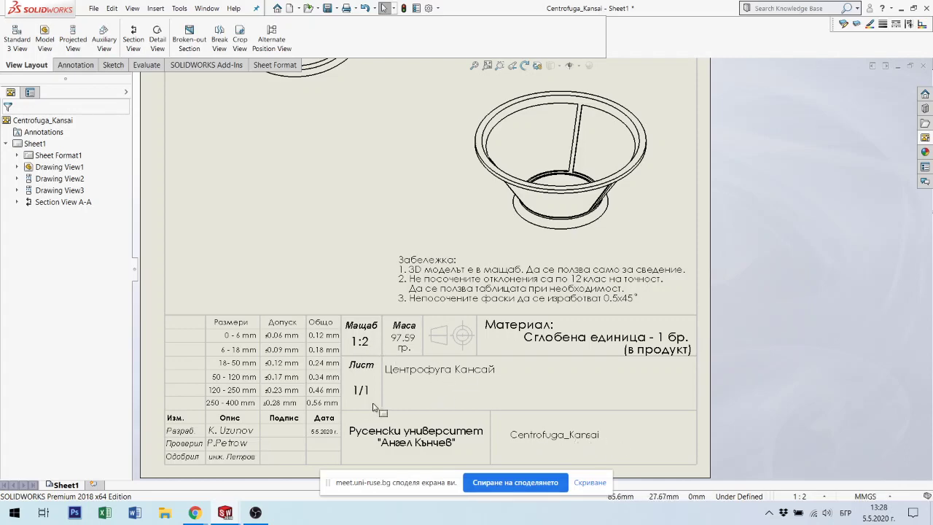
scroll(464, 250, "up", 5)
scroll(464, 250, "down", 2)
scroll(511, 226, "up", 2)
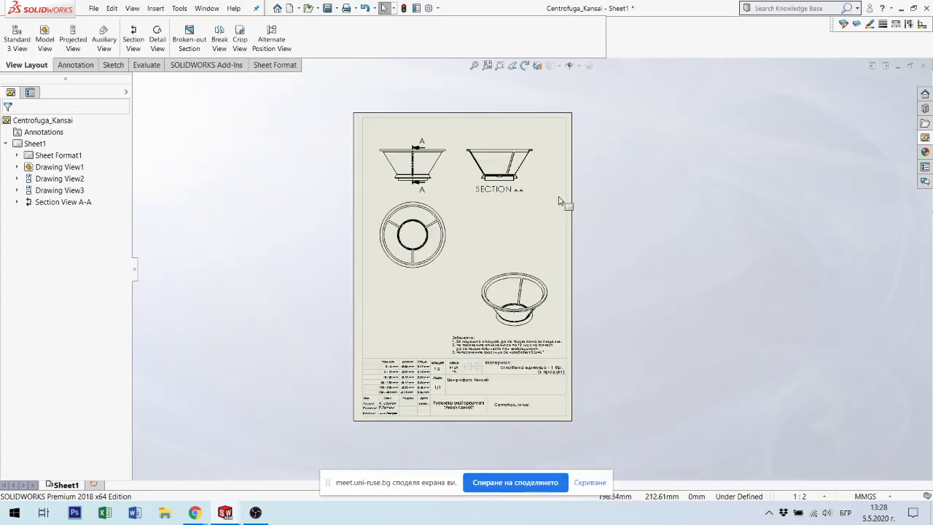
scroll(559, 202, "down", 3)
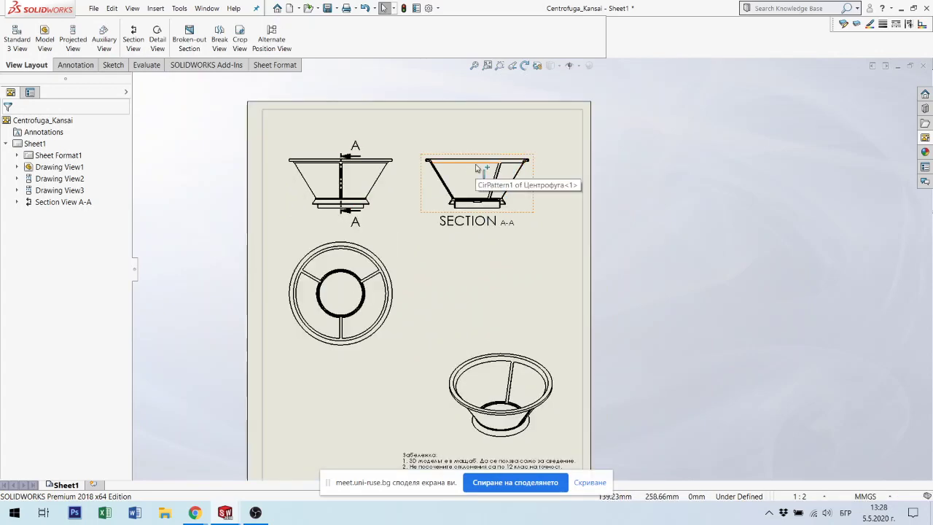
scroll(460, 323, "up", 3)
scroll(460, 323, "down", 2)
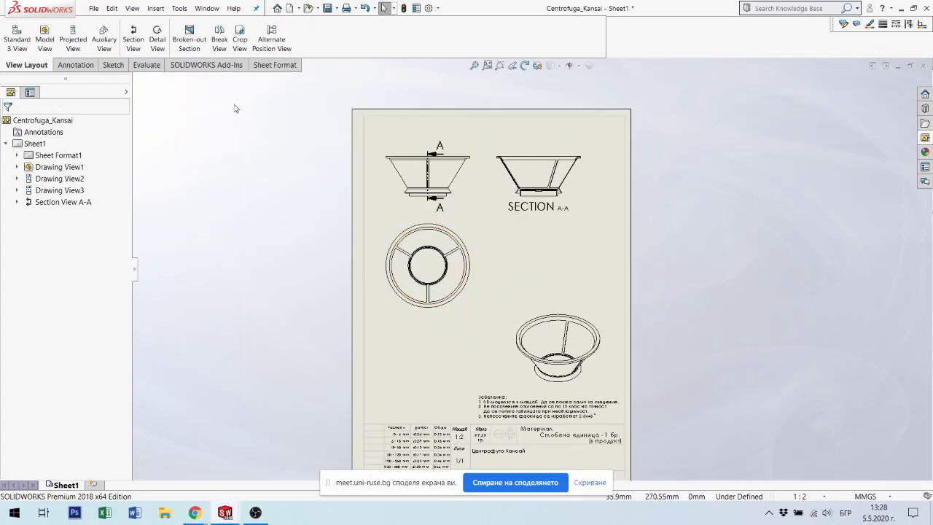
left_click(69, 65)
- Start Smart Dimension on Section A-A and discard an unwanted 56,00 diameter dimension
left_click(30, 36)
scroll(552, 209, "down", 3)
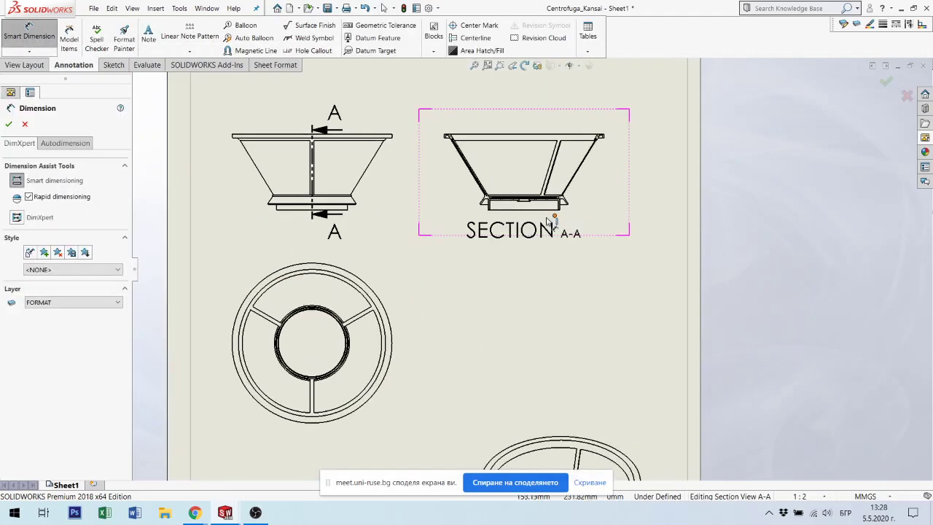
scroll(561, 230, "down", 2)
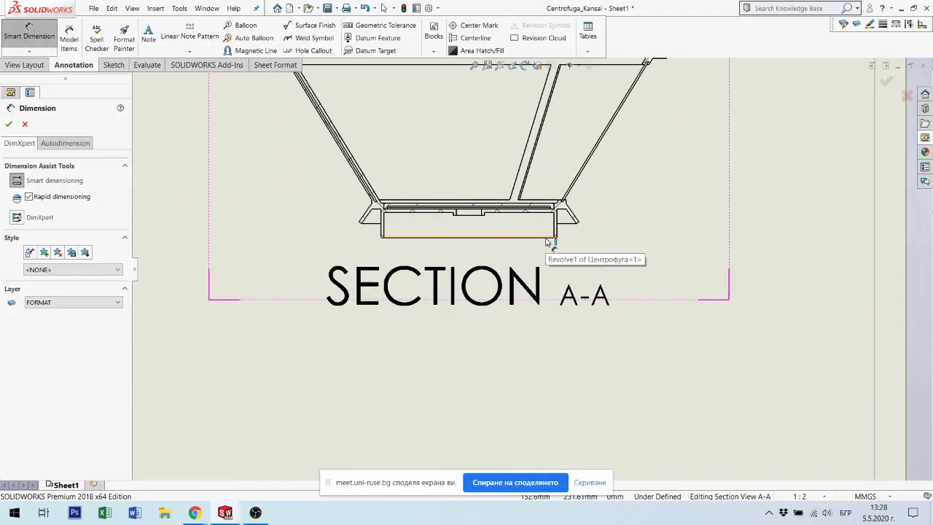
left_click(547, 238)
scroll(539, 164, "up", 2)
scroll(558, 260, "down", 2)
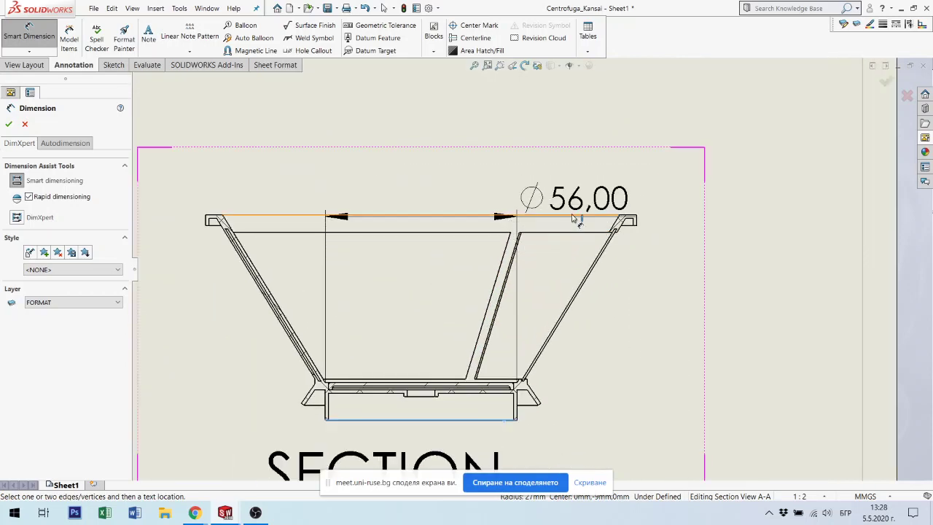
left_click(618, 202)
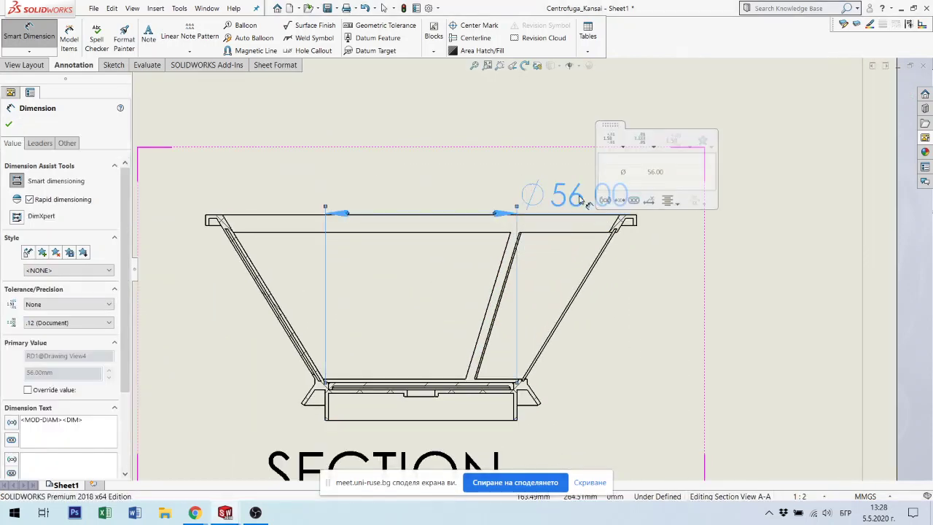
left_click_drag(619, 202, 681, 286)
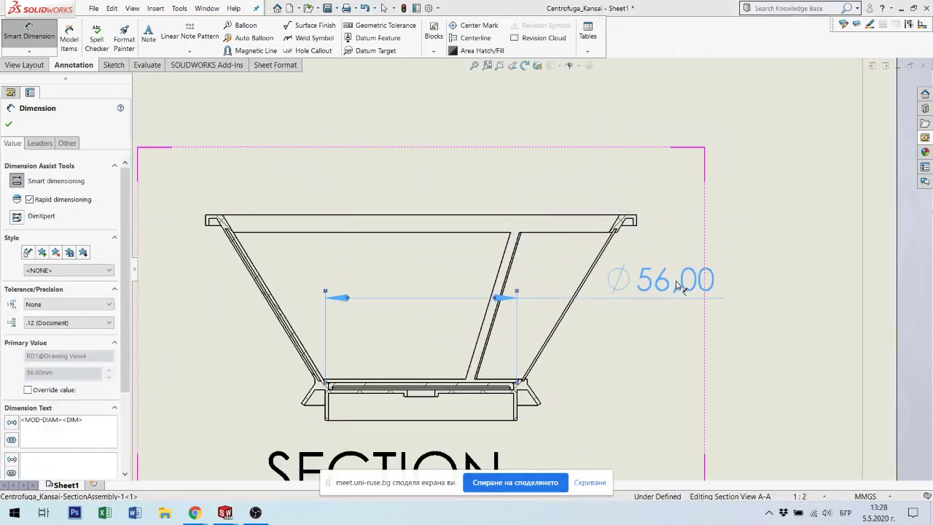
key("Escape")
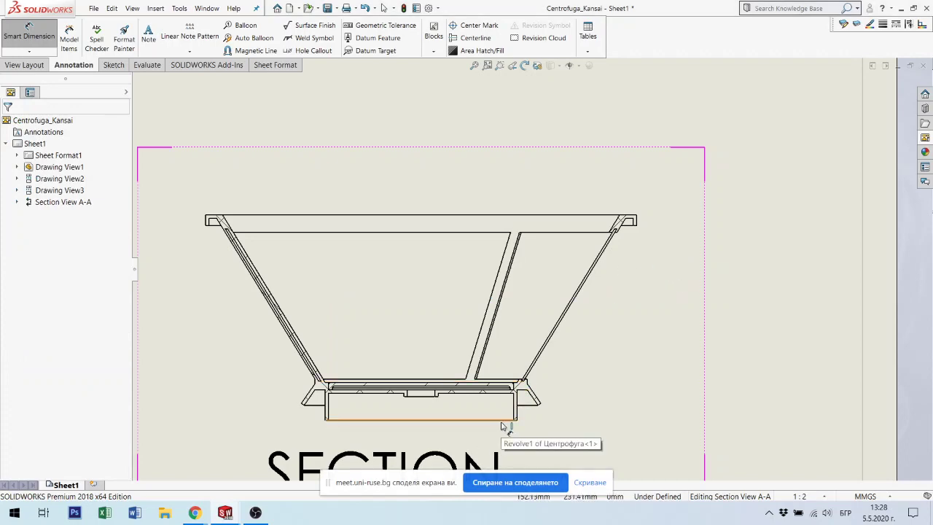
- Dimension Section A-A's height as 60,00 from the bottom edge to the top corner
left_click(502, 423)
scroll(592, 240, "down", 2)
scroll(592, 241, "down", 2)
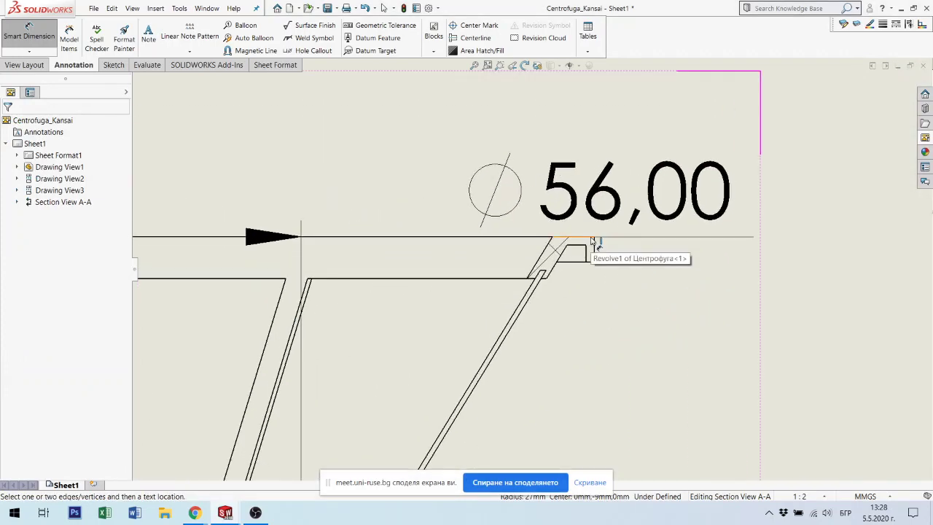
left_click(590, 250)
scroll(641, 379, "up", 2)
scroll(638, 389, "up", 3)
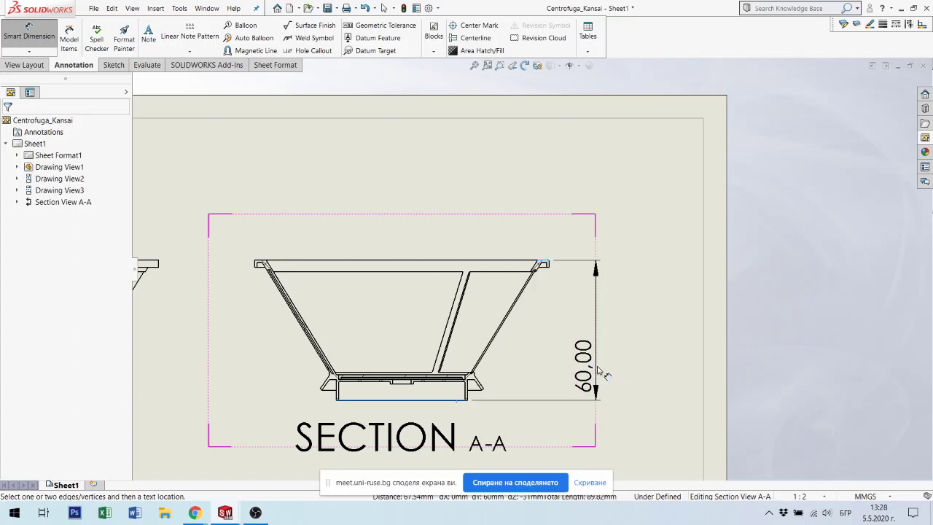
left_click(585, 364)
- Add a vertical centerline through the middle of Section A-A
left_click(474, 38)
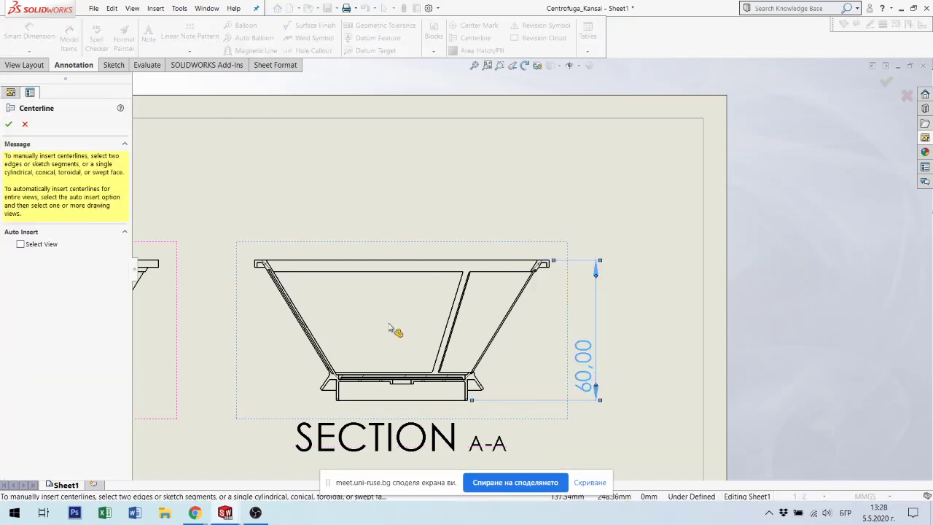
left_click(396, 328)
left_click(8, 125)
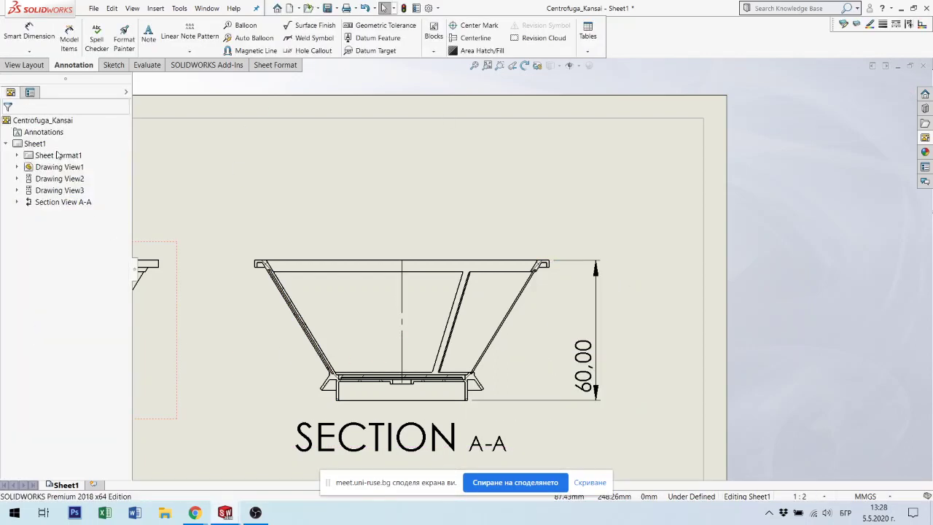
scroll(329, 235, "up", 3)
scroll(388, 355, "up", 2)
scroll(389, 354, "up", 1)
scroll(389, 354, "down", 3)
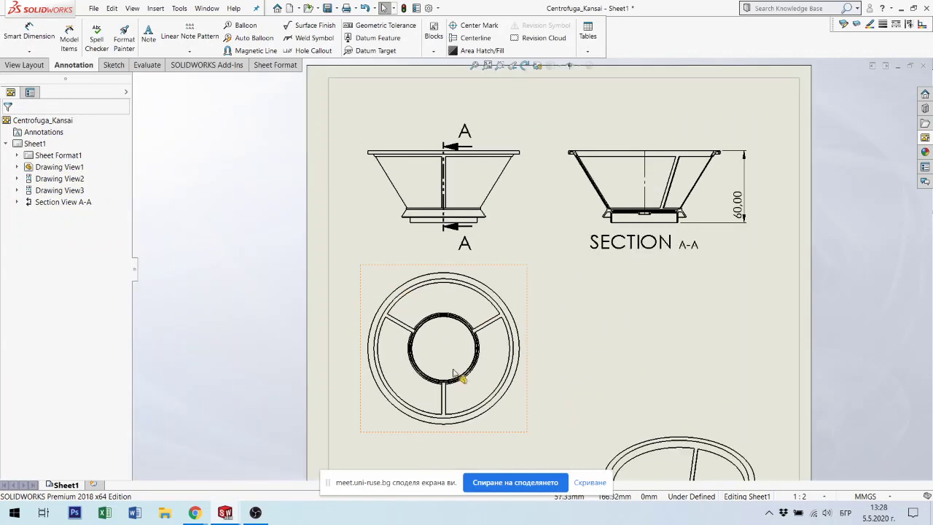
- Add a center mark on the inner circle of the circular view
left_click(475, 26)
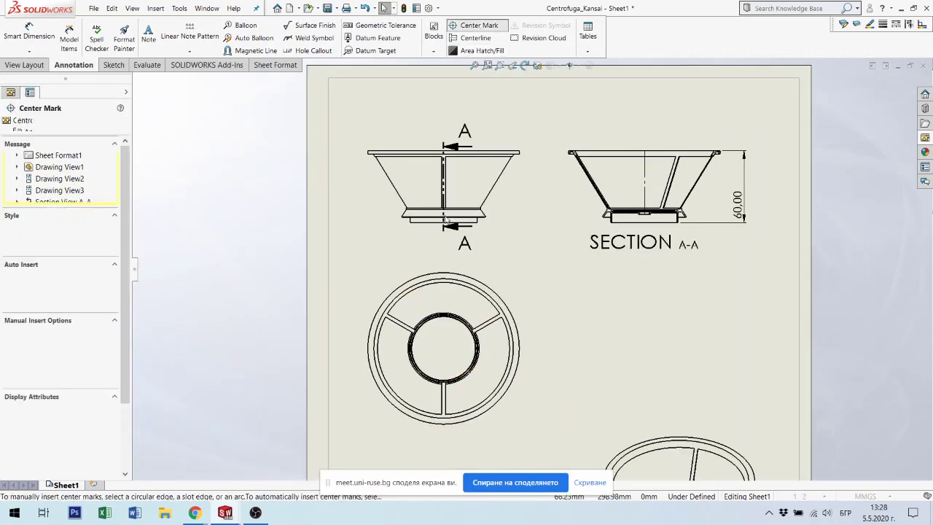
left_click(468, 374)
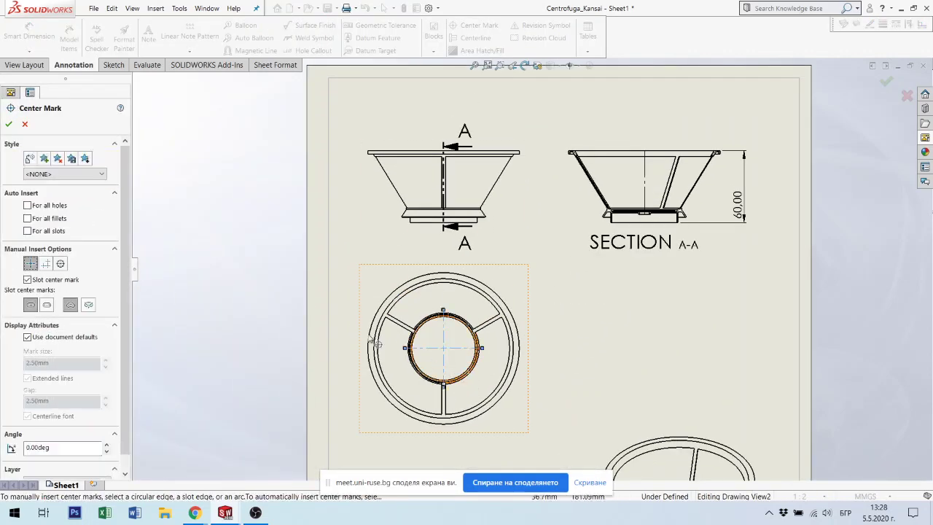
scroll(496, 321, "up", 2)
scroll(503, 307, "down", 2)
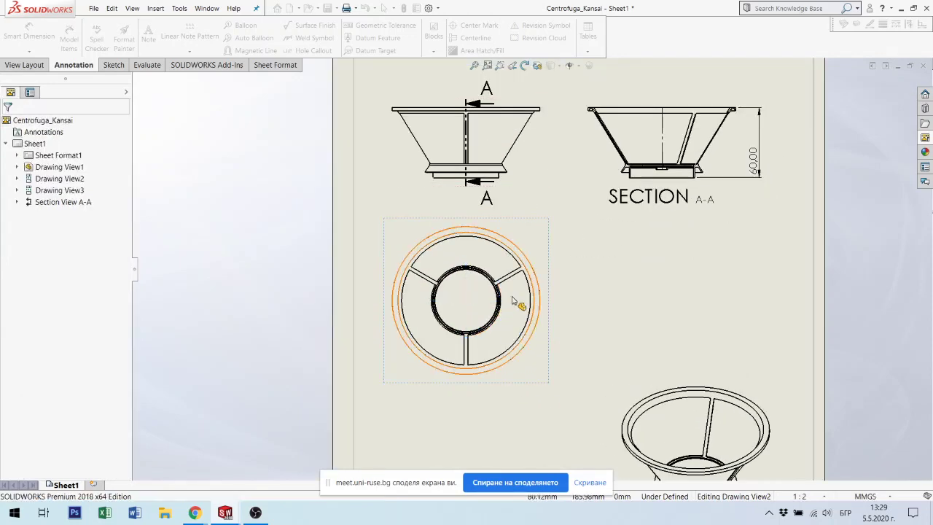
left_click(479, 27)
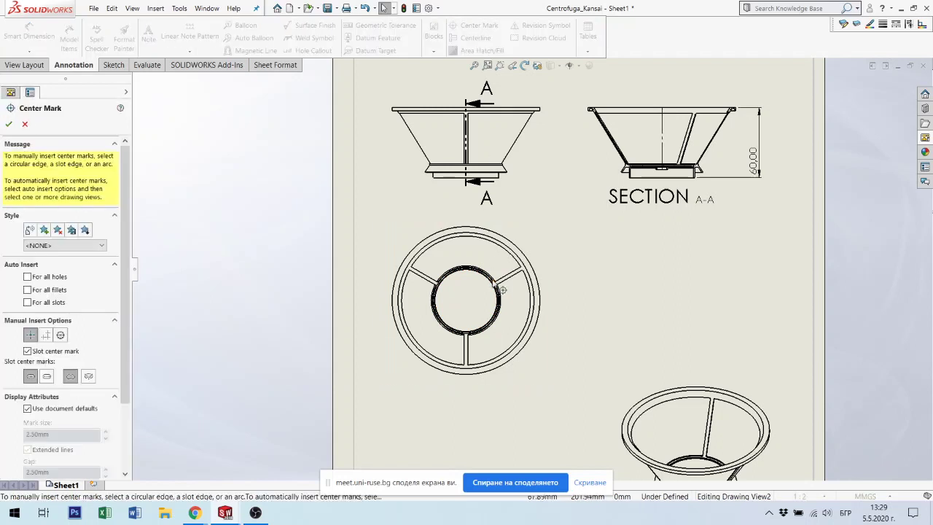
left_click(500, 309)
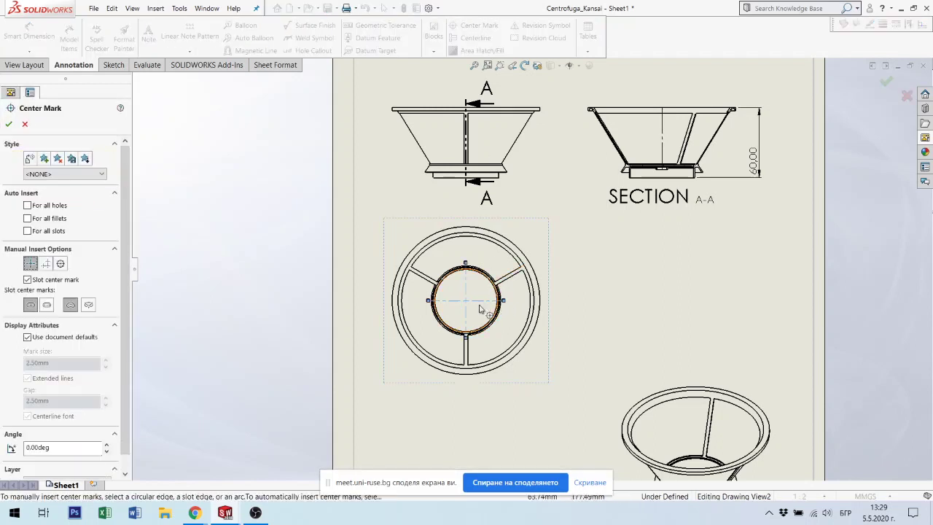
left_click(8, 124)
- Extend the center mark's horizontal and vertical lines out past the outer circle
left_click(511, 307)
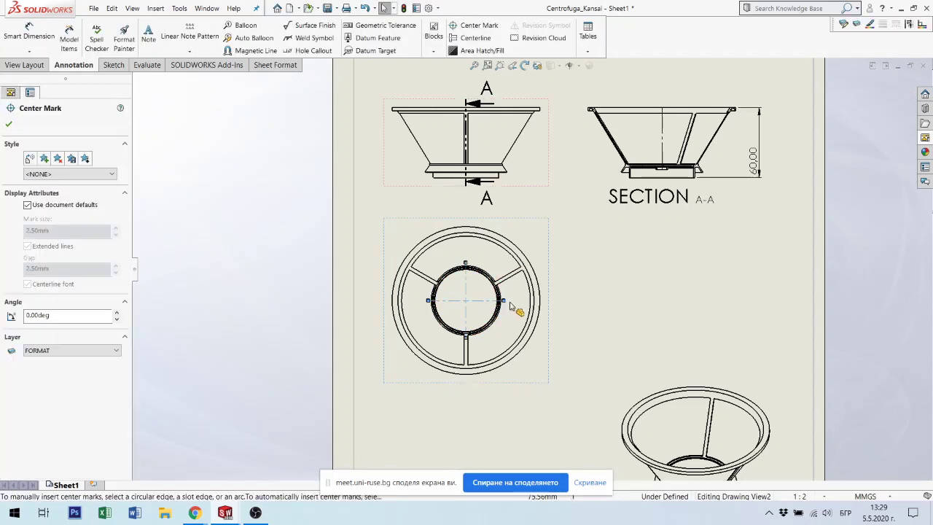
left_click_drag(504, 300, 550, 306)
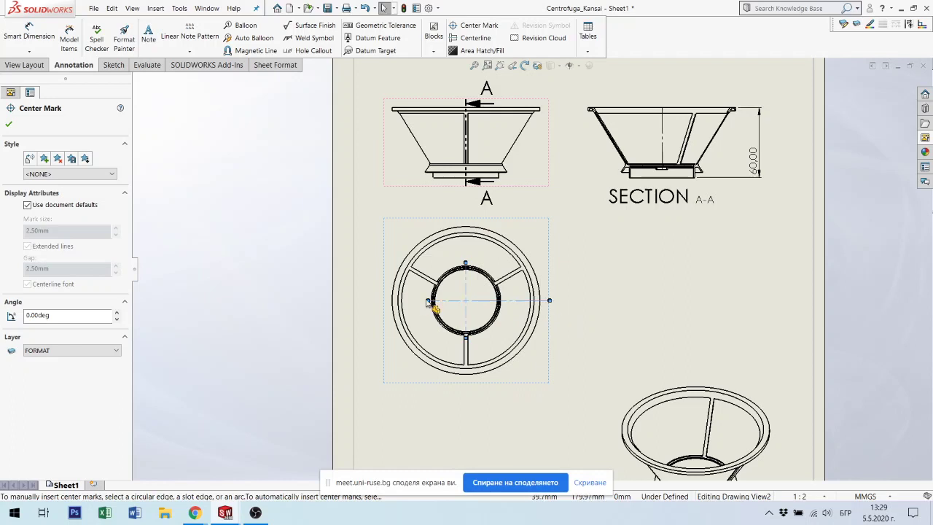
left_click(391, 299)
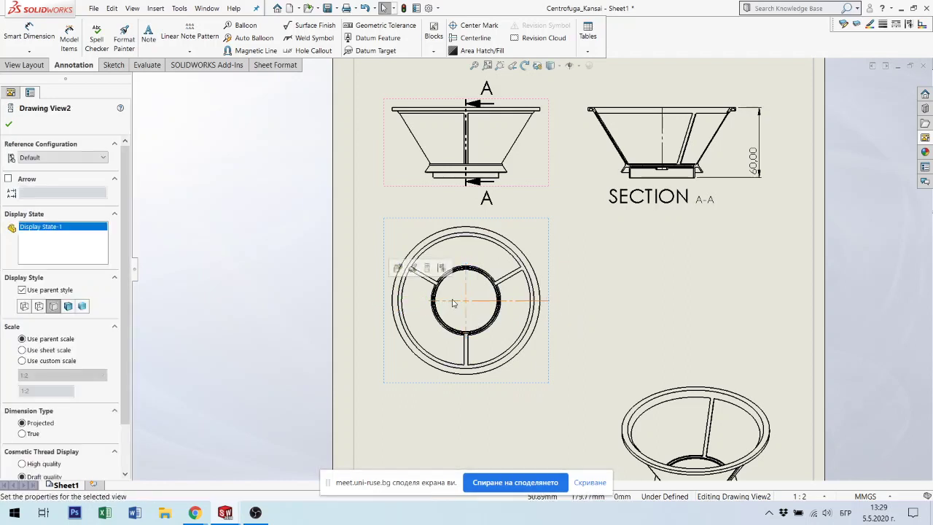
left_click(429, 301)
left_click_drag(431, 304, 379, 307)
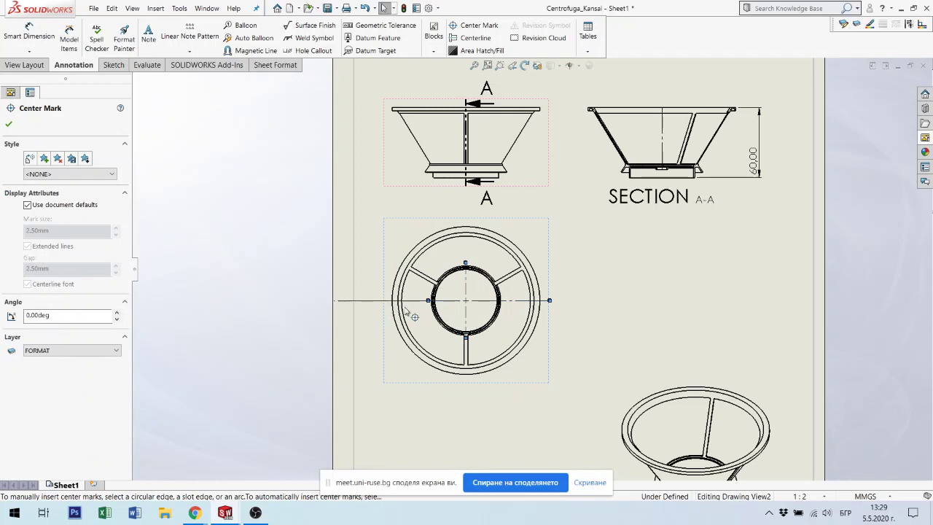
left_click_drag(414, 317, 384, 302)
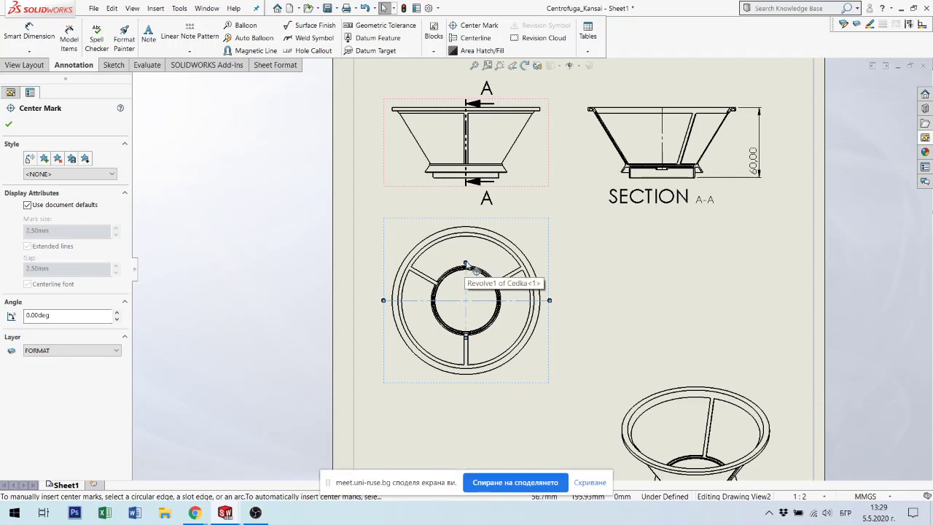
left_click_drag(470, 224, 467, 219)
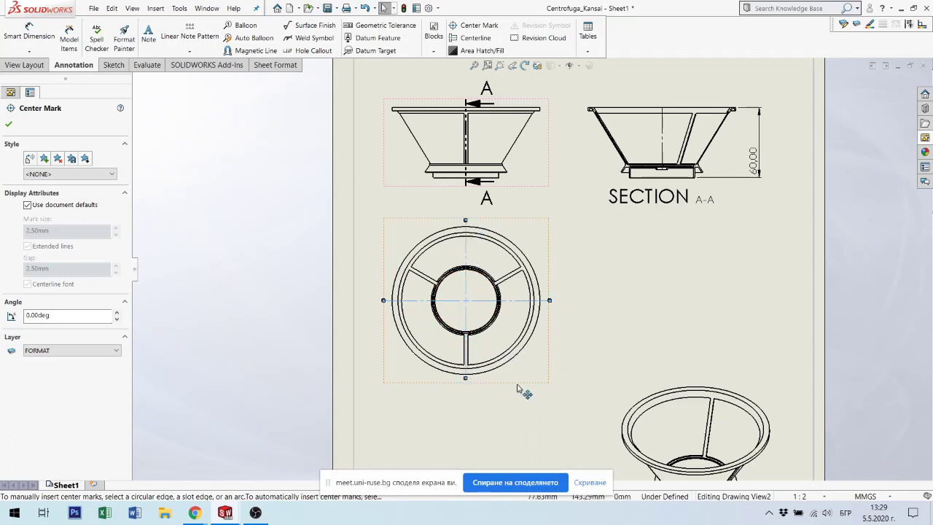
scroll(523, 372, "up", 3)
scroll(605, 321, "down", 2)
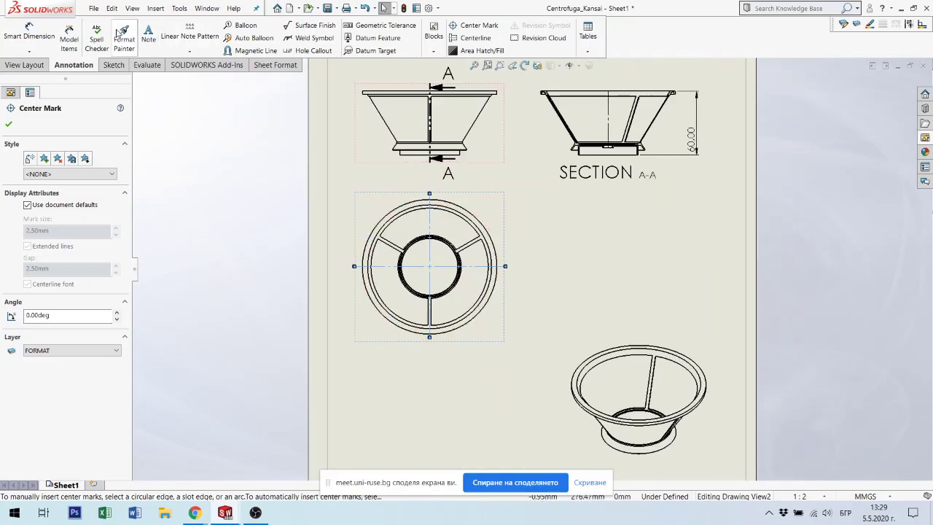
left_click(29, 33)
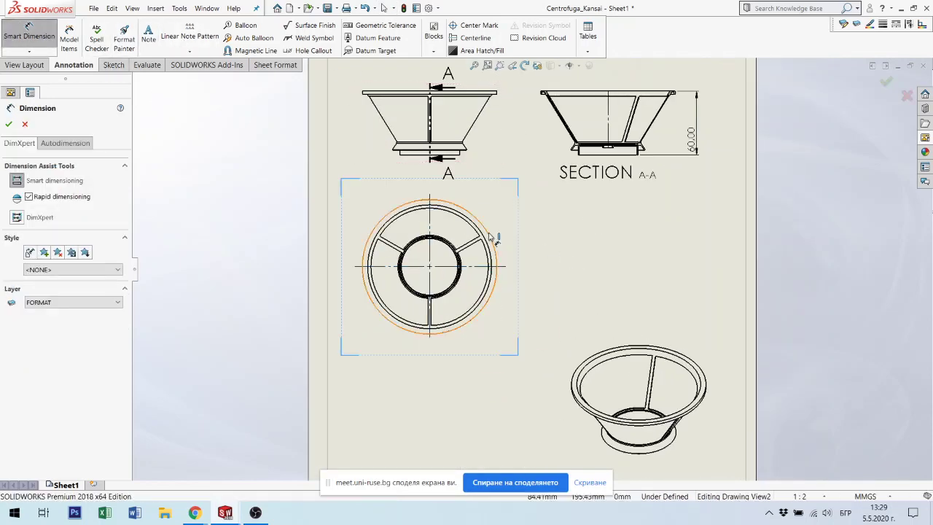
- Add a diameter dimension to the outer ring of the circular view
left_click(495, 235)
left_click(528, 228)
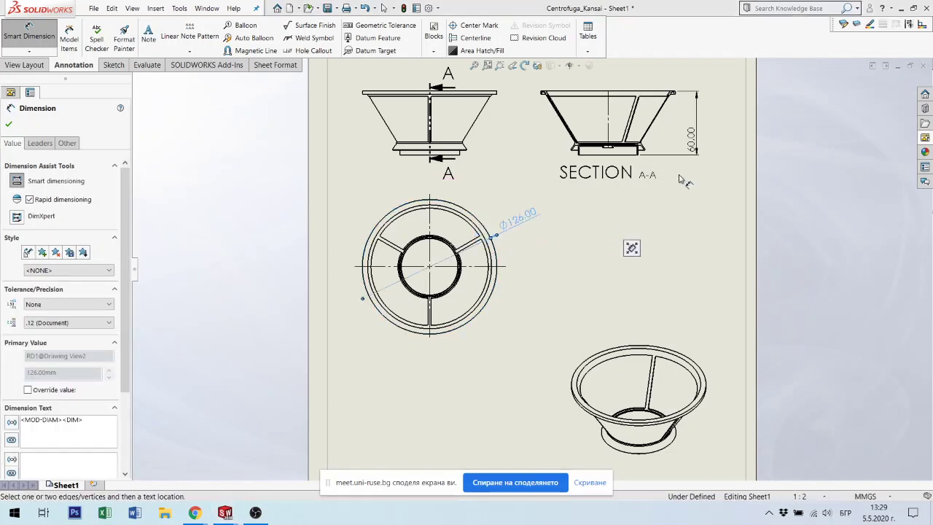
scroll(631, 248, "up", 1)
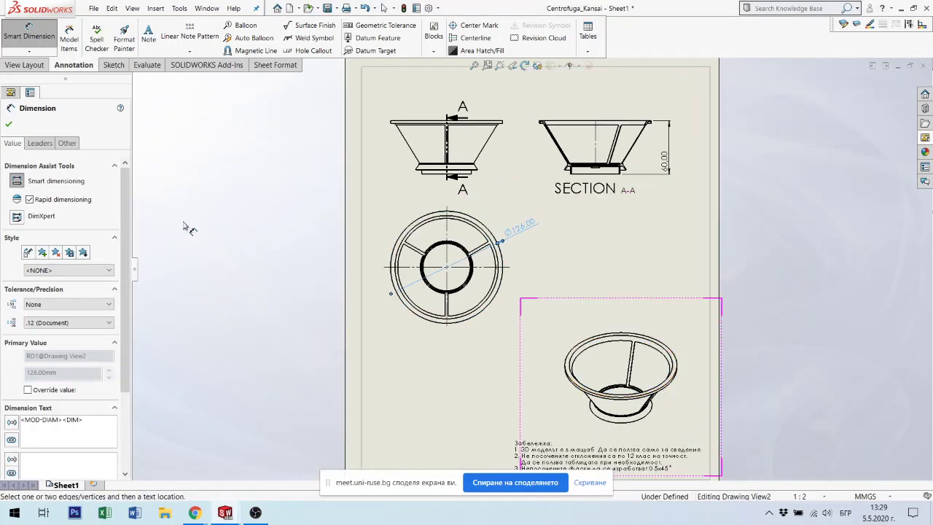
left_click(9, 125)
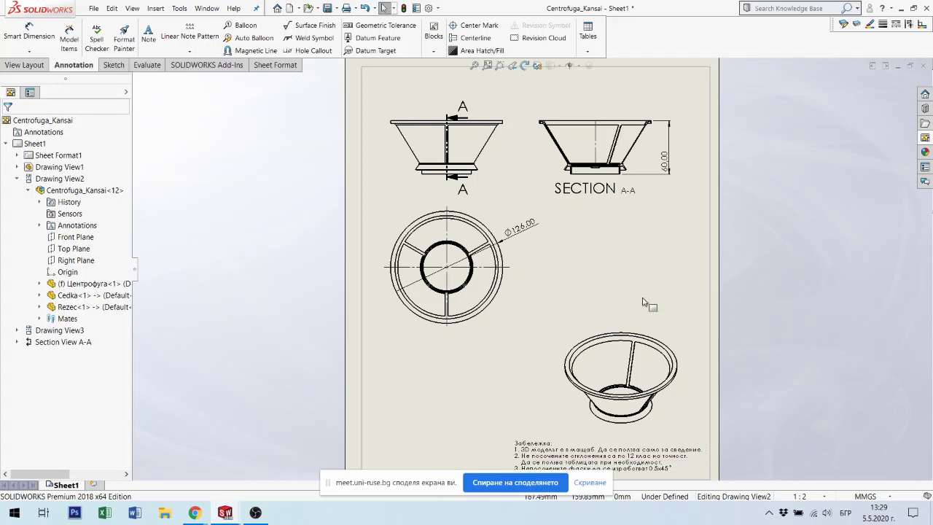
- Display the bottom isometric view shaded with edges and zoom out
left_click(687, 388)
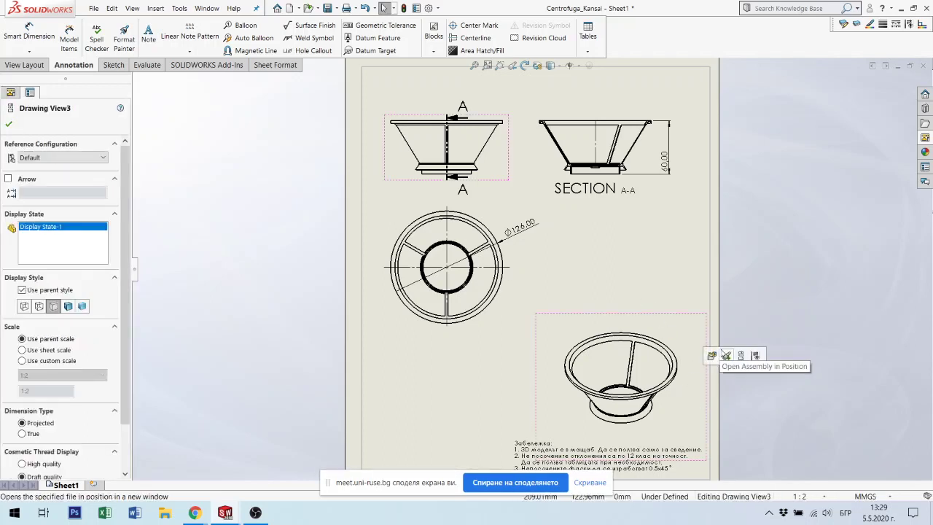
left_click(68, 307)
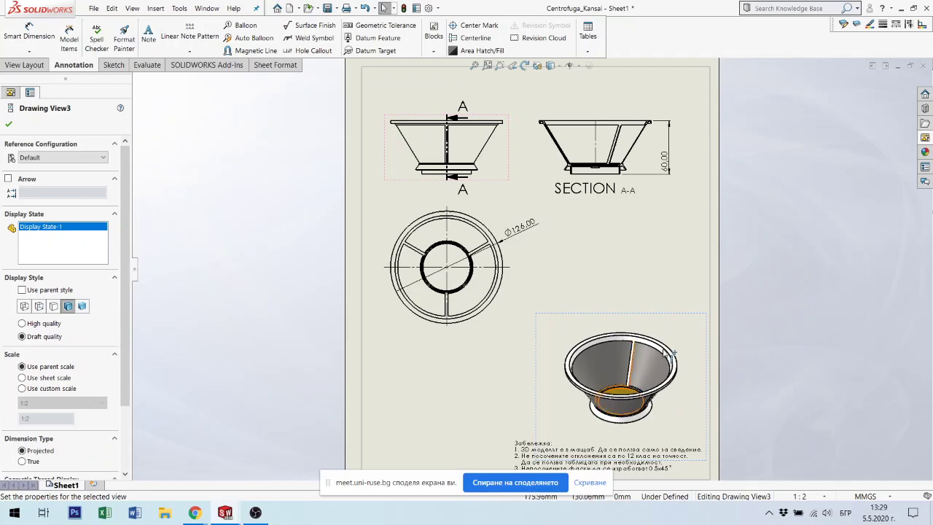
key("z")
key("z")
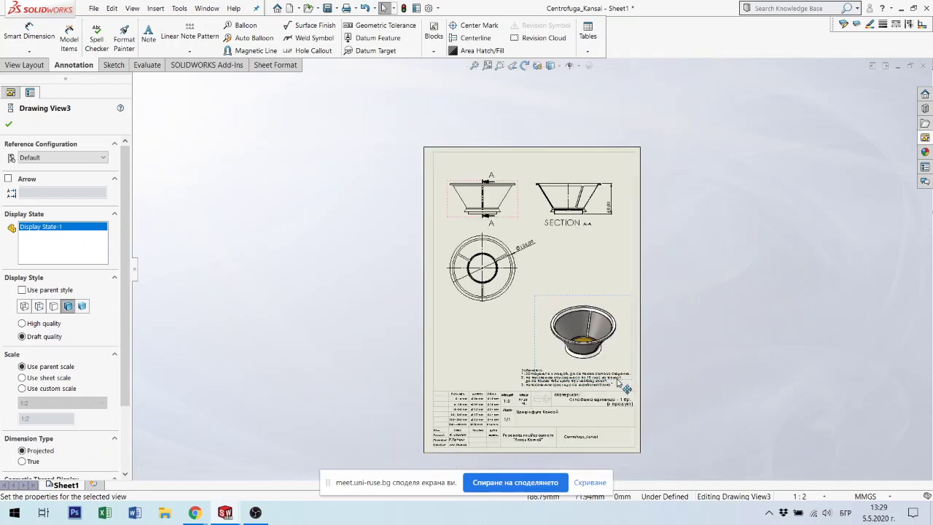
key("z")
- Show the list of table types available for the drawing
scroll(623, 385, "down", 1)
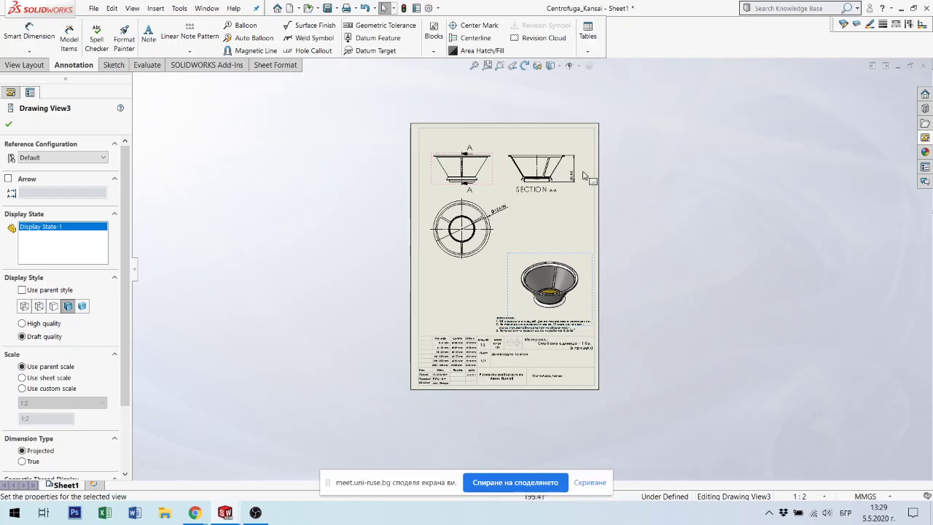
scroll(583, 175, "down", 1)
scroll(587, 193, "down", 1)
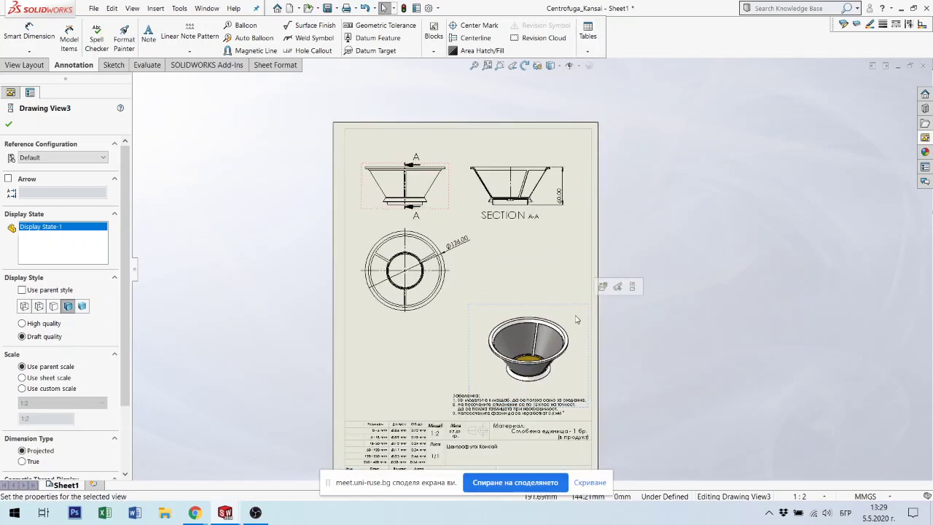
left_click(589, 52)
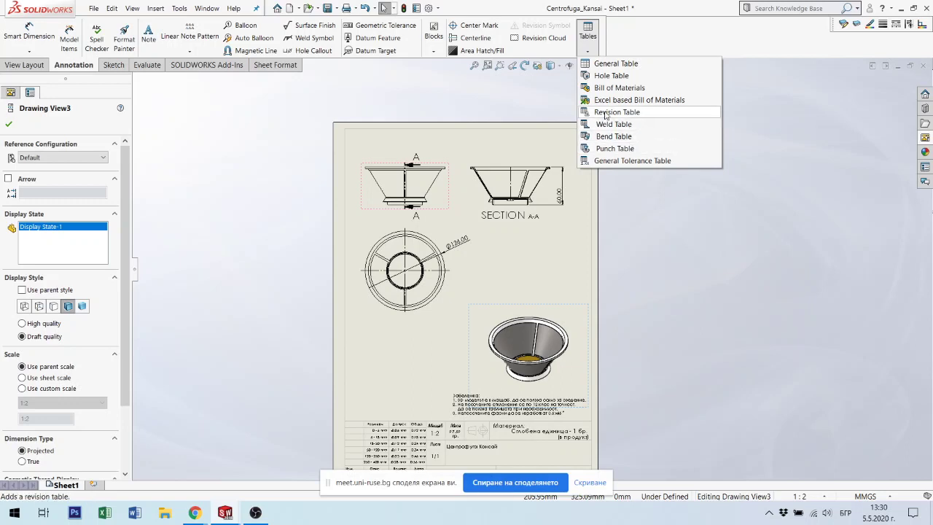
- Start a Bill of Materials with the bom-standard template, top-level only
left_click(619, 89)
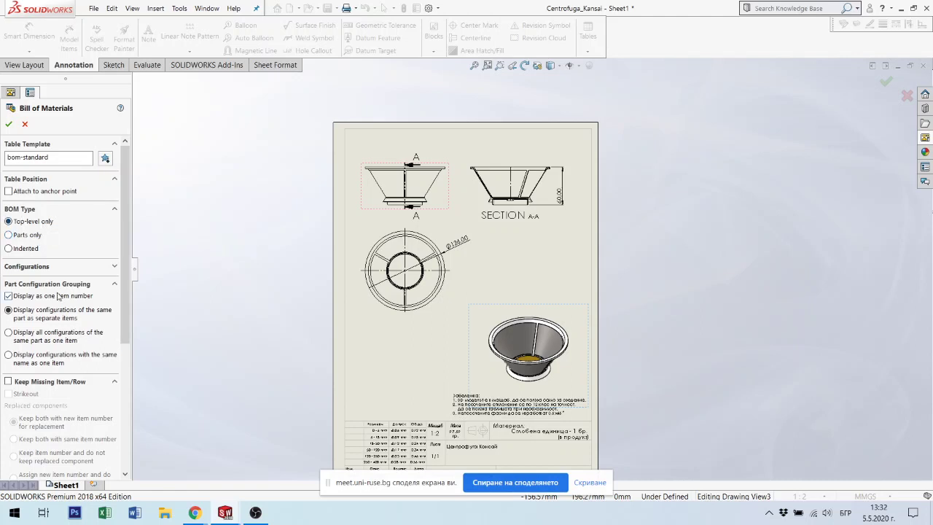
- Accept the BOM settings so the table lists Центрофуга, Cedka and Rezec, quantity 1 each
scroll(59, 296, "down", 5)
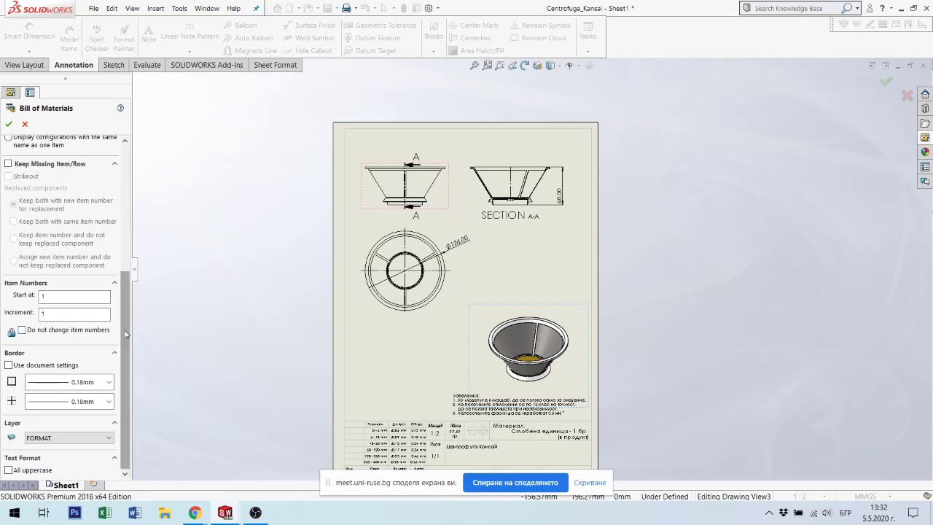
left_click_drag(125, 328, 140, 210)
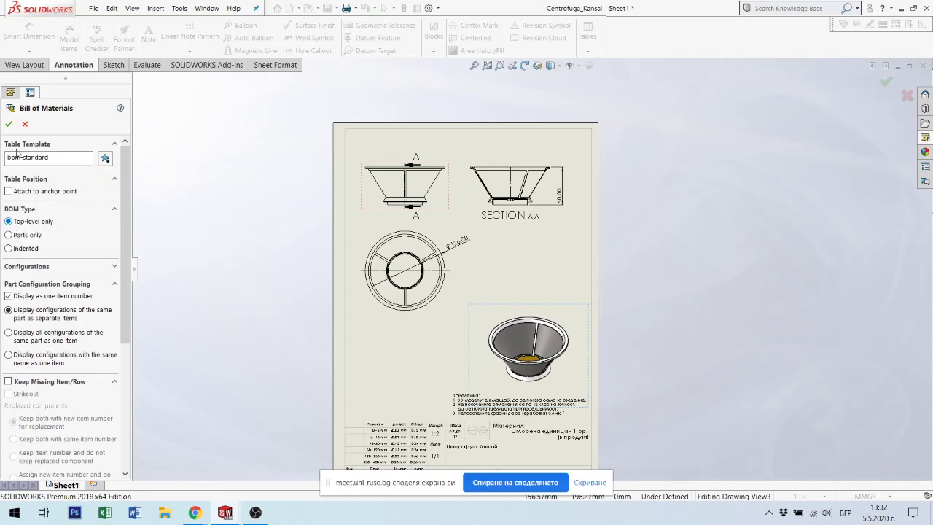
left_click(8, 124)
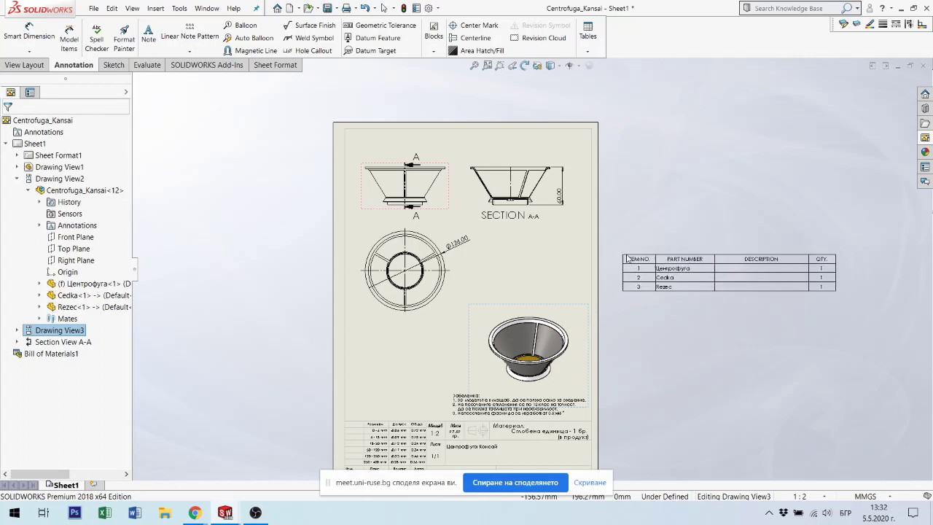
- Place the parts table inside the sheet just above the notes
left_click(299, 376)
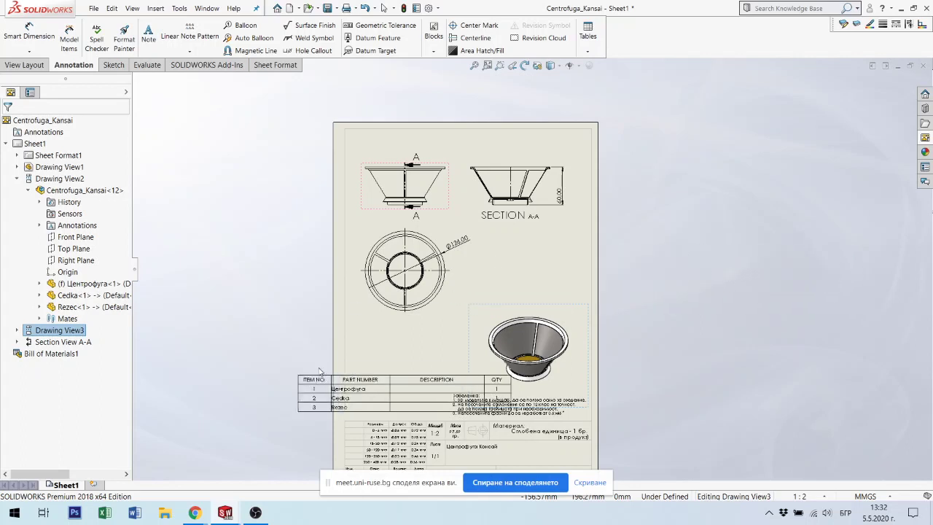
left_click_drag(320, 372, 352, 356)
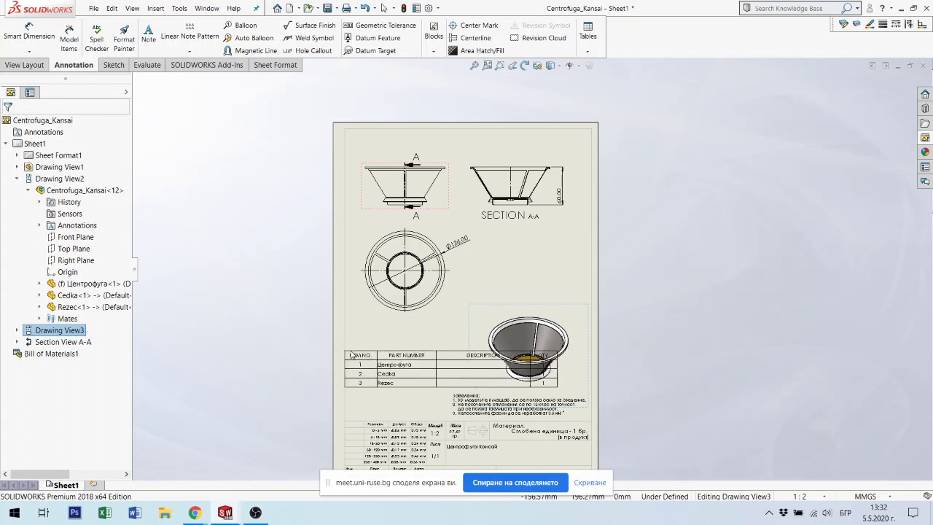
key("Escape")
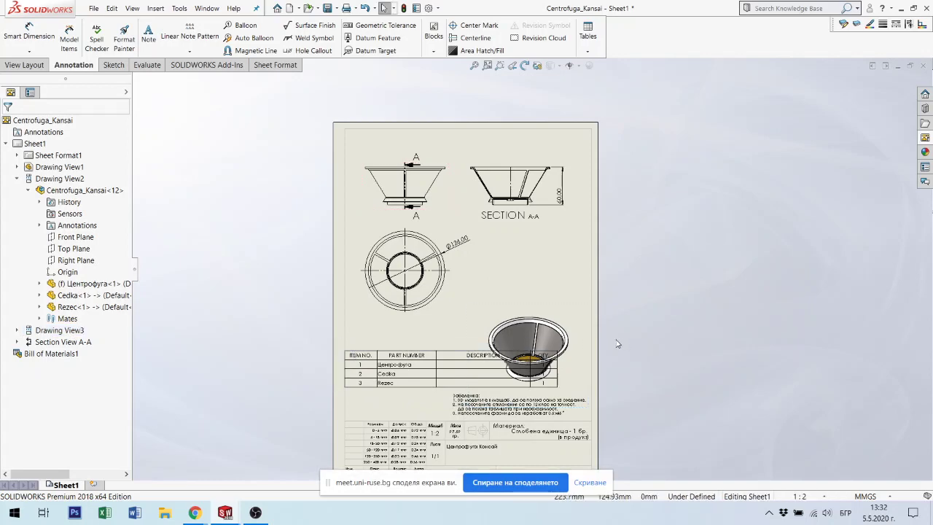
- Move the isometric view up beside the circular view
left_click_drag(572, 309, 581, 239)
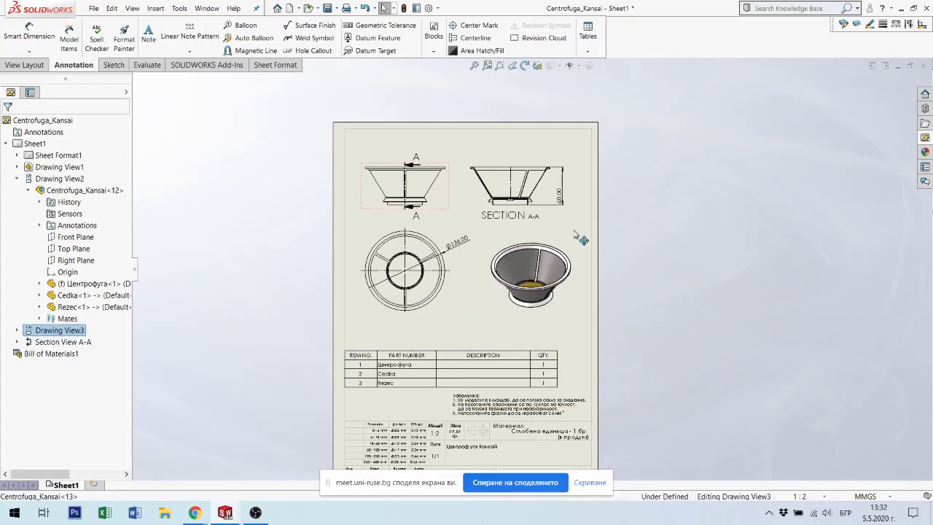
scroll(437, 306, "down", 1)
scroll(406, 350, "down", 3)
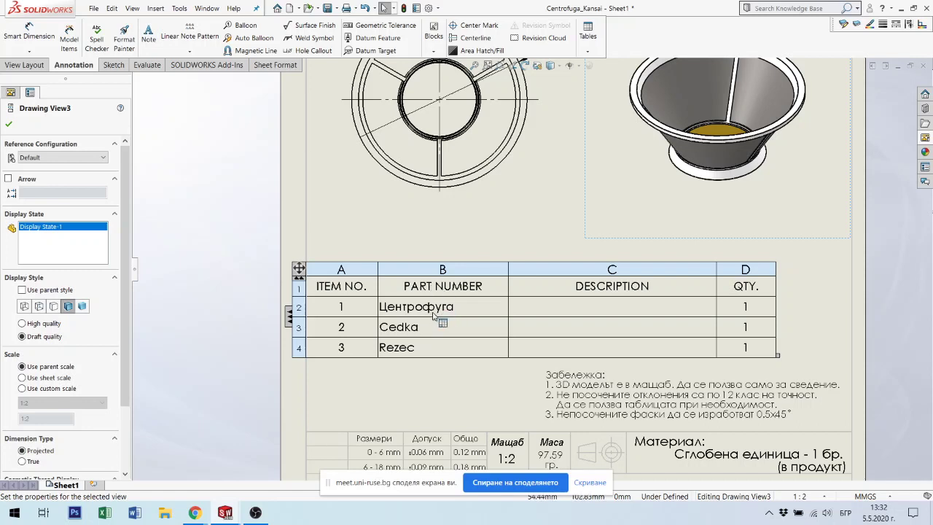
- Make the table's column C show the SW-Title(Title) property instead of Description
left_click(429, 311)
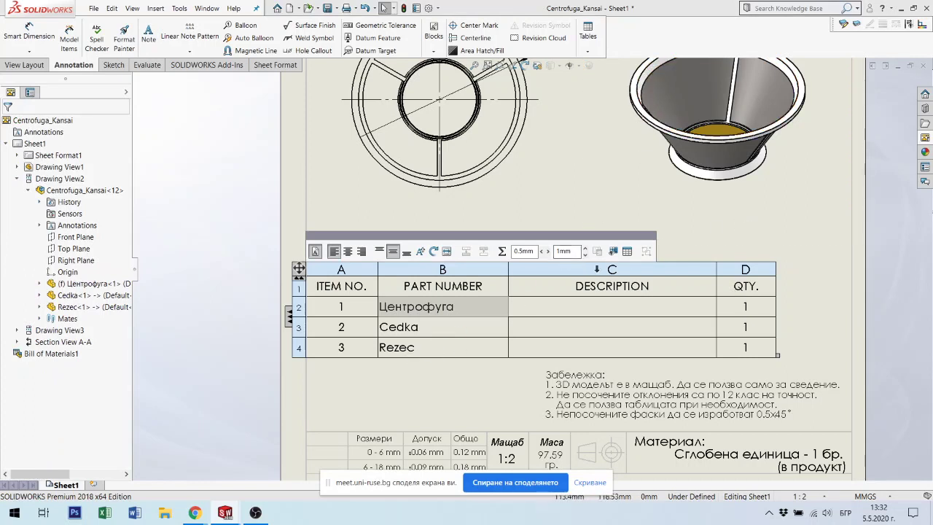
left_click(597, 269)
left_click(597, 269)
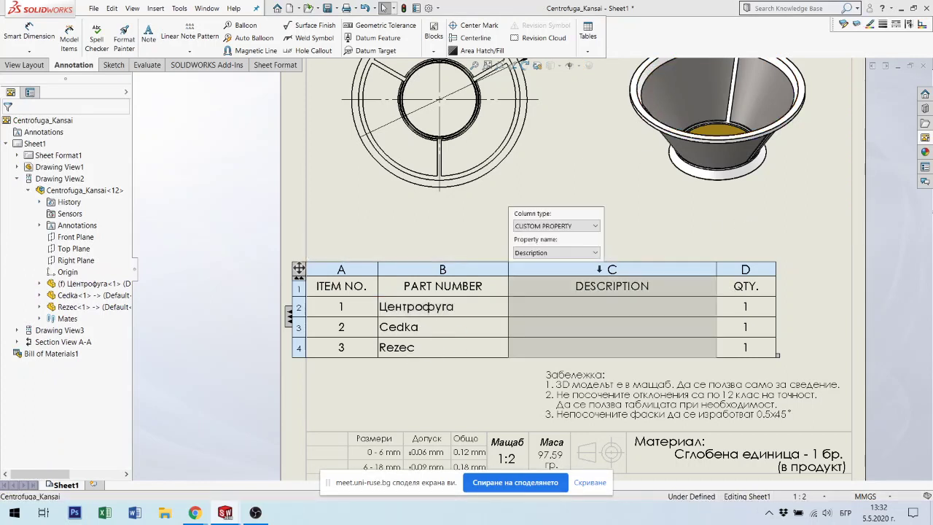
left_click(588, 253)
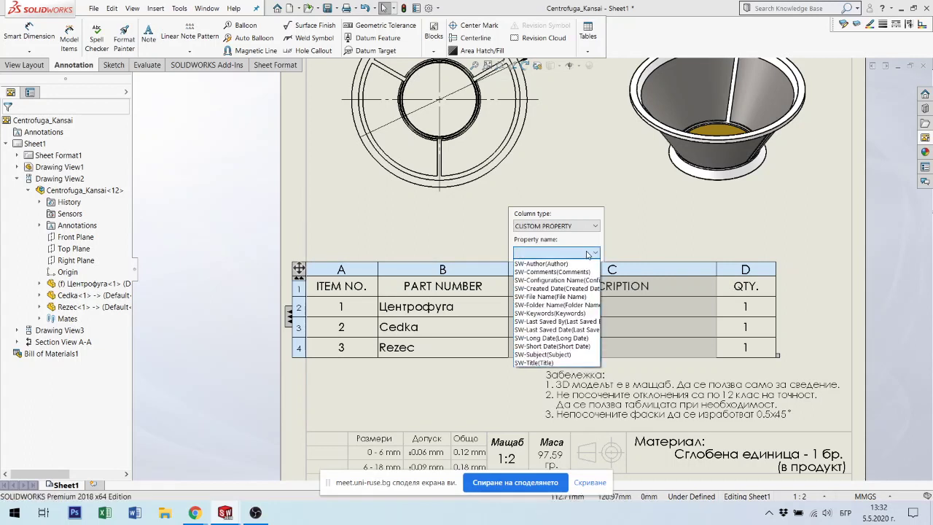
left_click(536, 362)
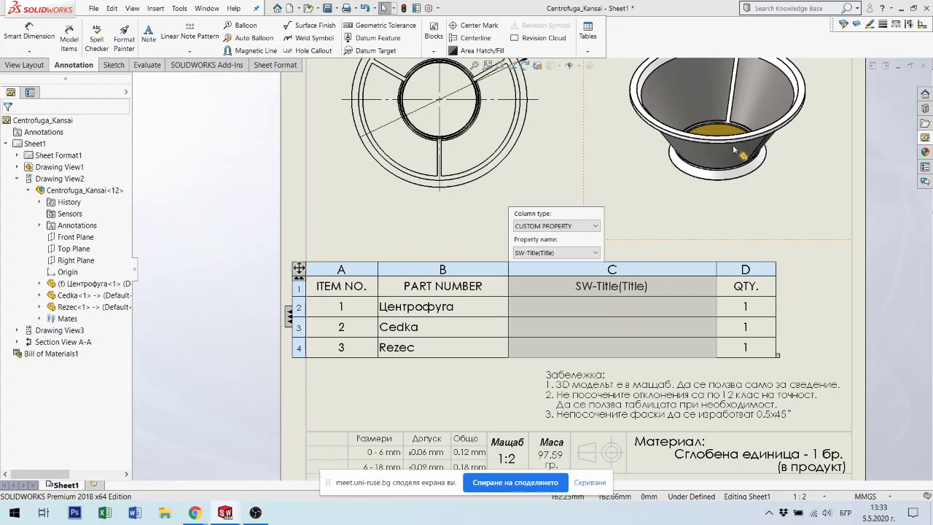
left_click(683, 209)
key("Escape")
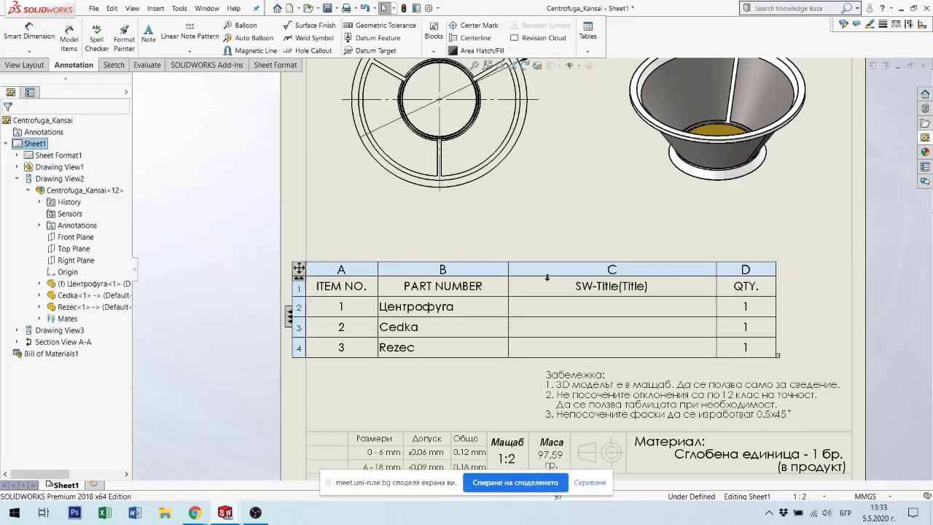
scroll(531, 264, "up", 2)
scroll(568, 268, "down", 1)
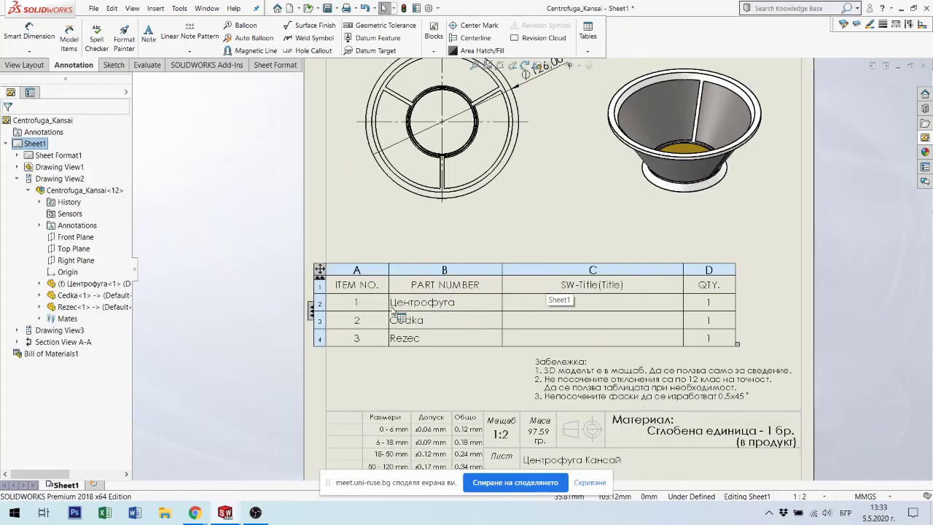
- Narrow the ITEM NO. and PART NUMBER columns of the bill of materials
left_click_drag(390, 269, 355, 269)
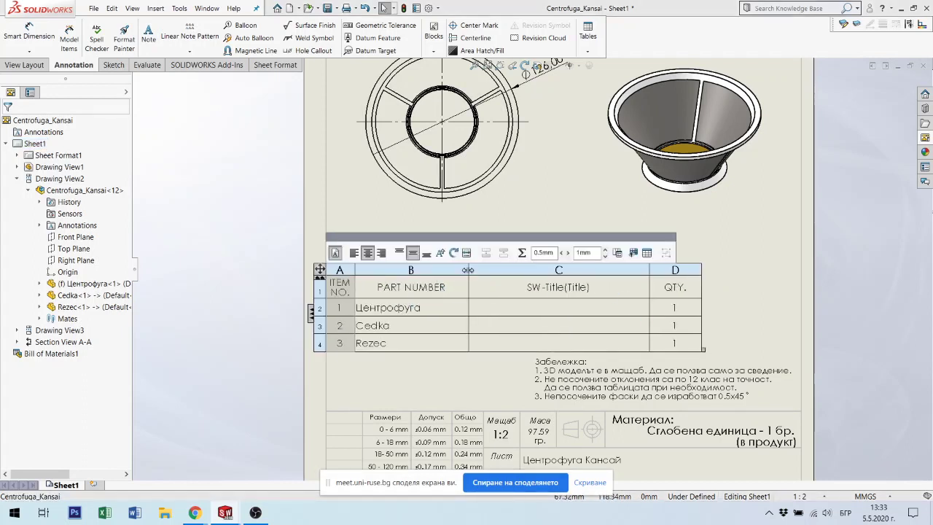
left_click_drag(468, 269, 426, 270)
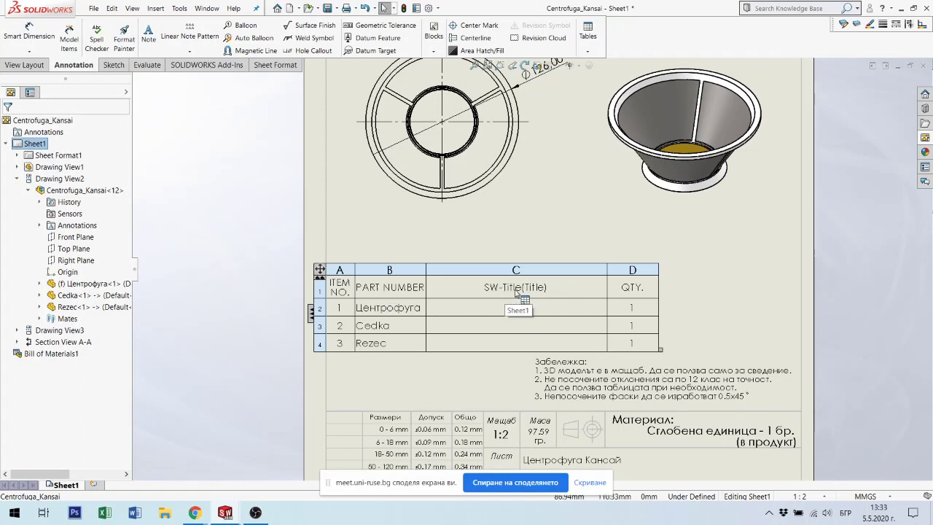
left_click(513, 295)
- Edit the SW-Title(Title) column header text in the parts table
double_click(546, 289)
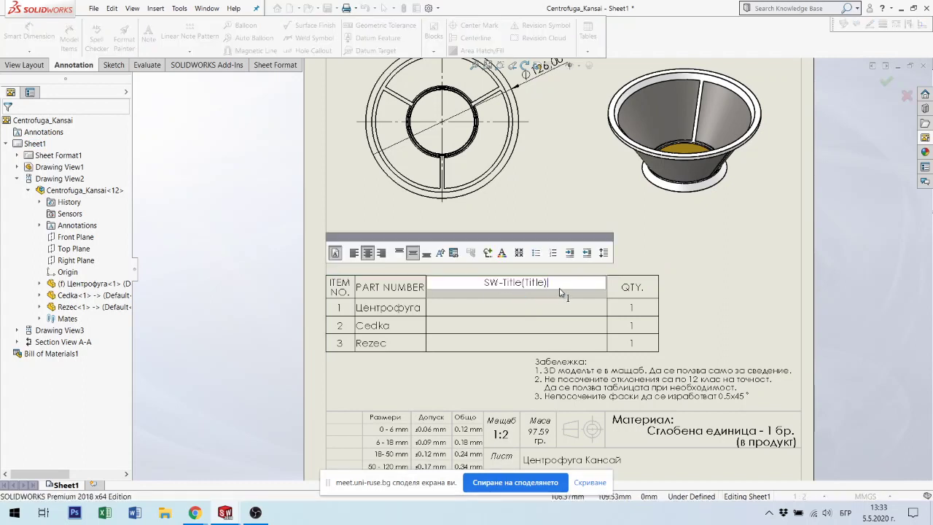
left_click(699, 302)
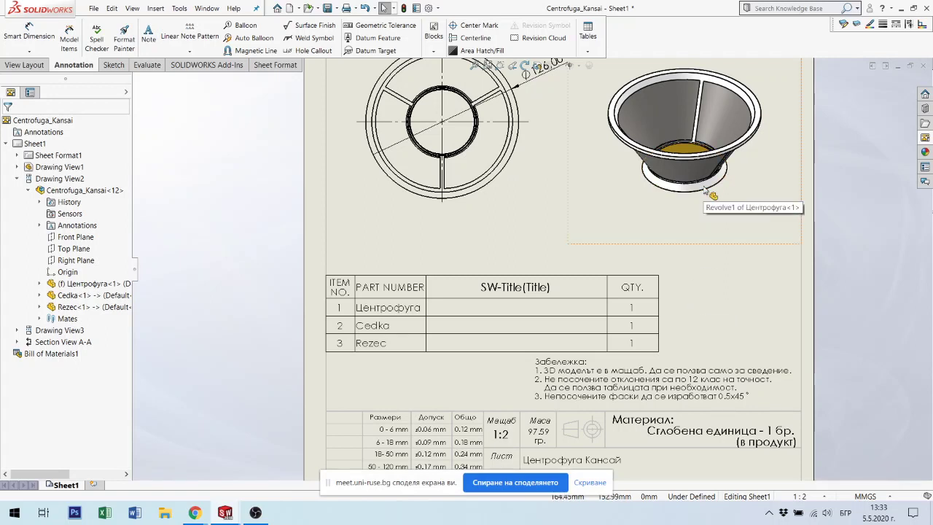
left_click(696, 223)
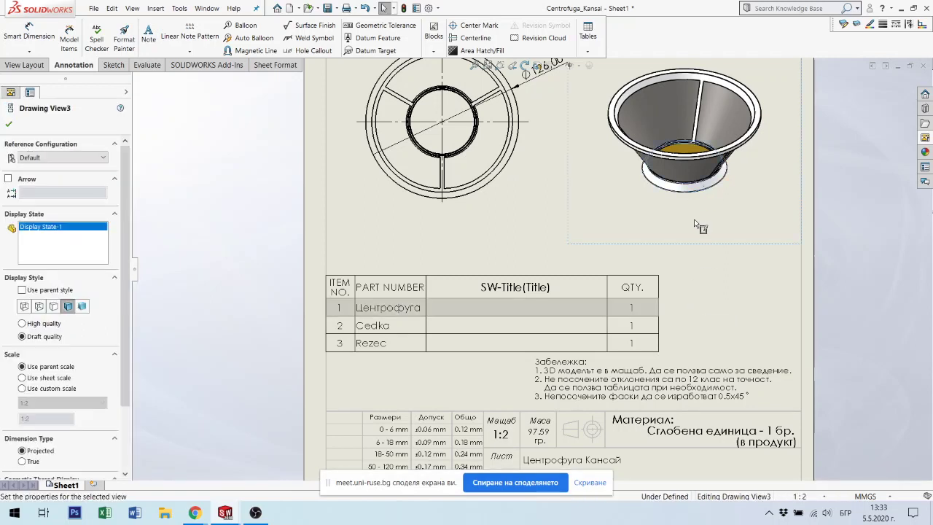
left_click(763, 113)
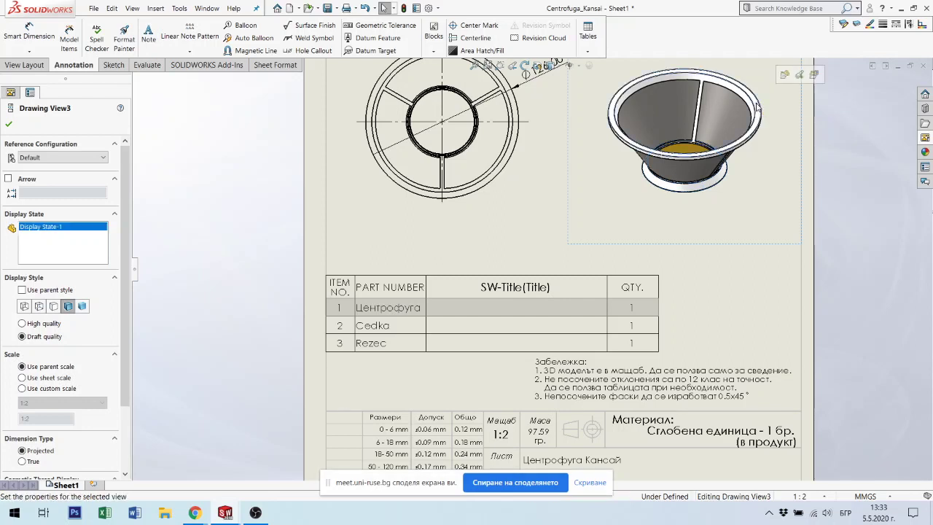
left_click(752, 171)
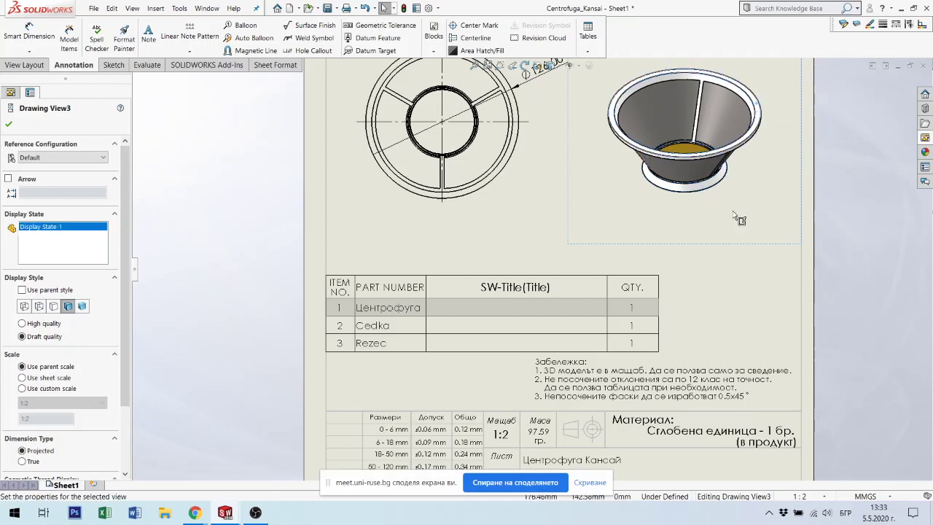
mouse_move(794, 132)
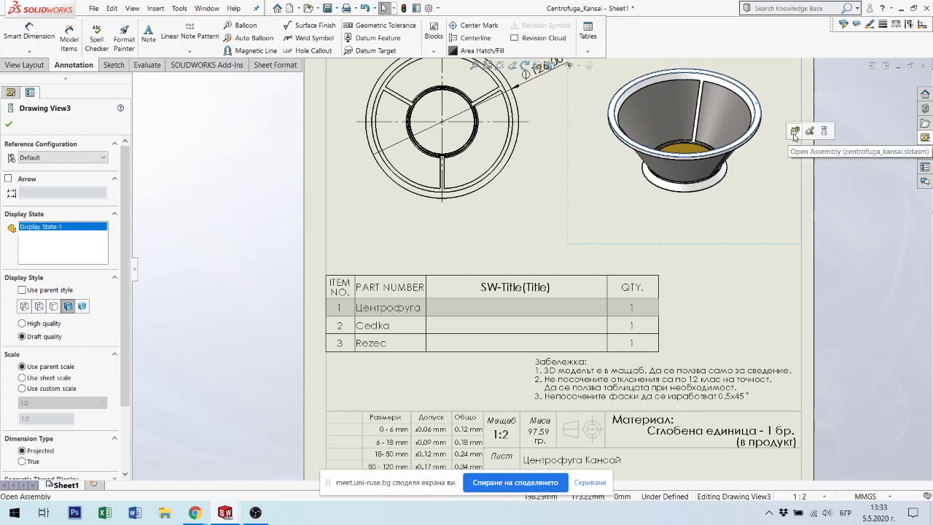
- Check the Центрофуга table row, then open Центрофуга.SLDPRT from the isometric view
left_click(375, 350)
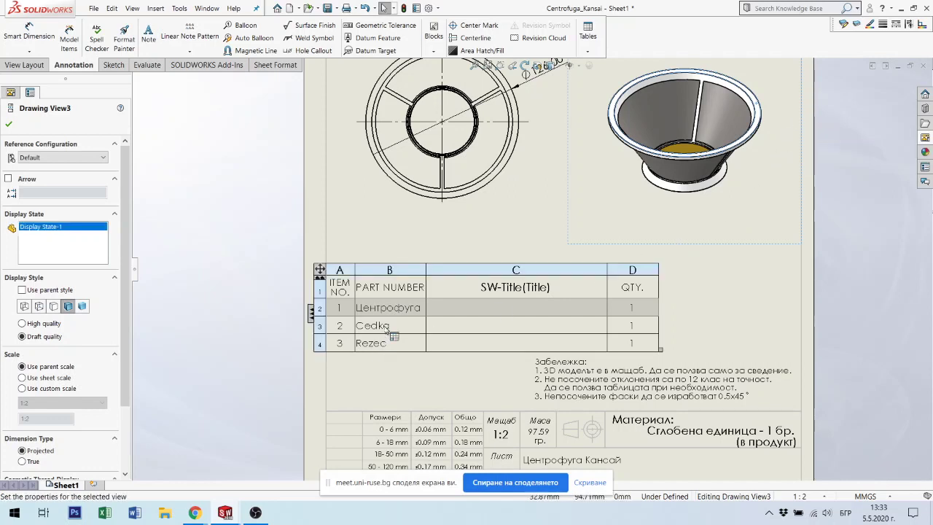
left_click(390, 310)
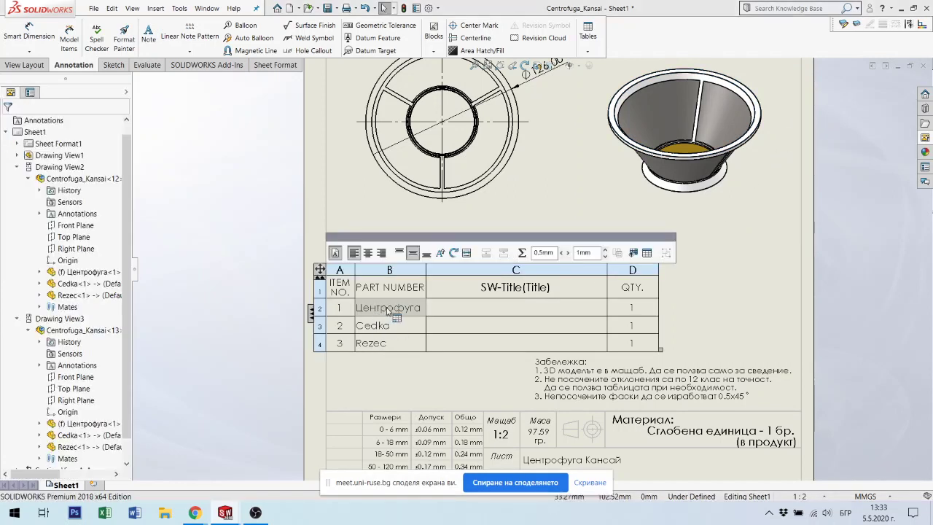
right_click(392, 309)
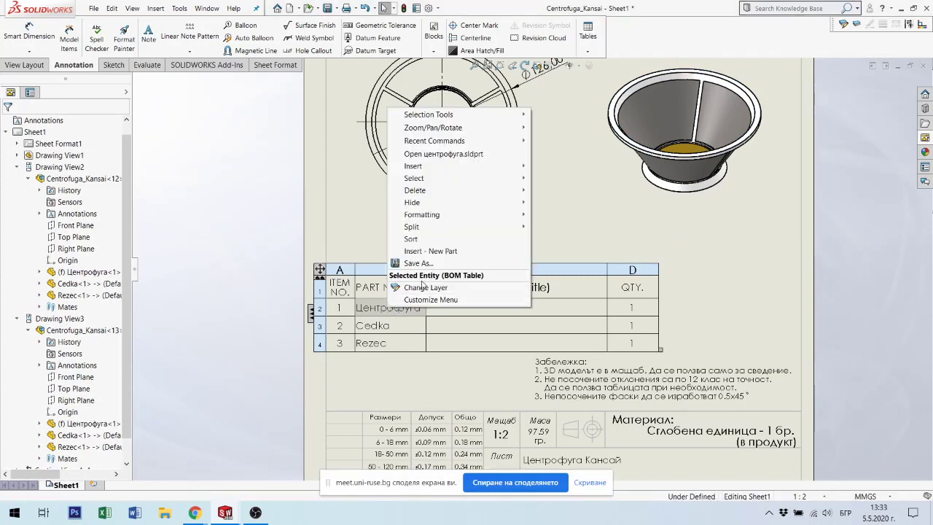
left_click(619, 295)
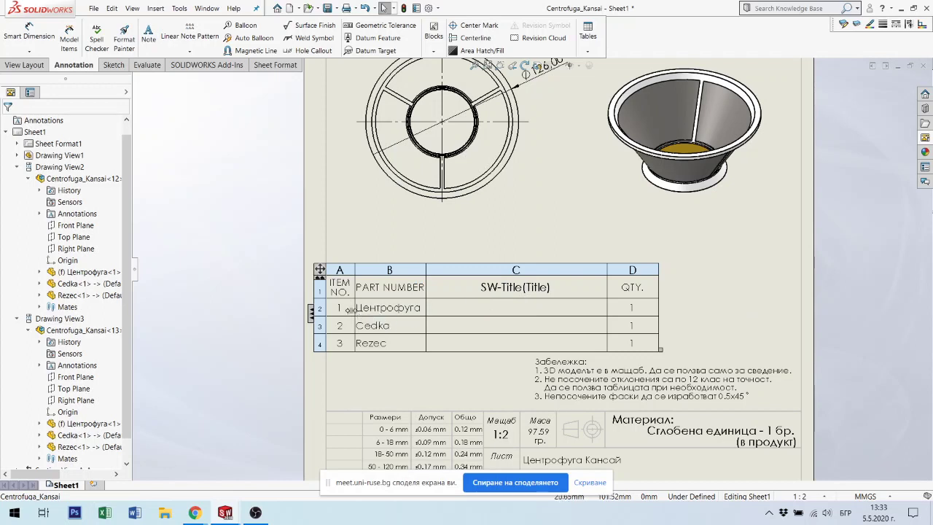
left_click(359, 308)
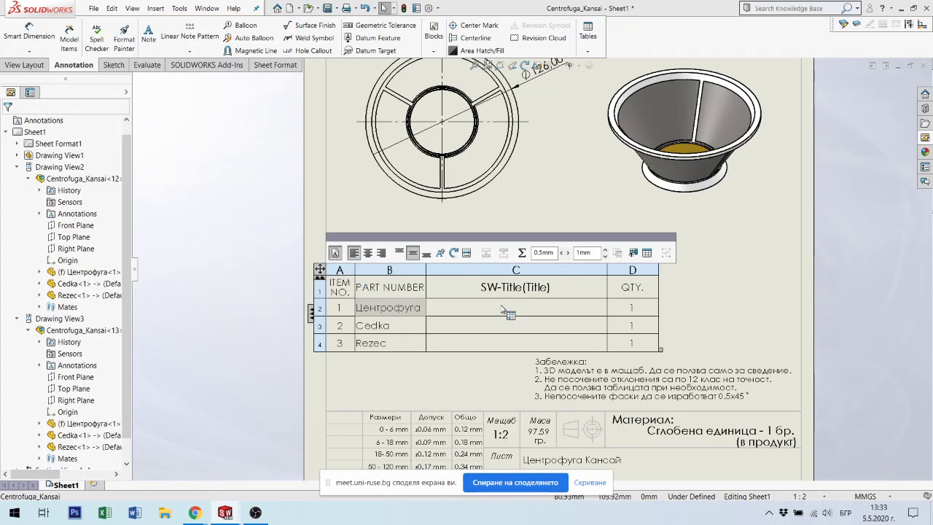
left_click(467, 312)
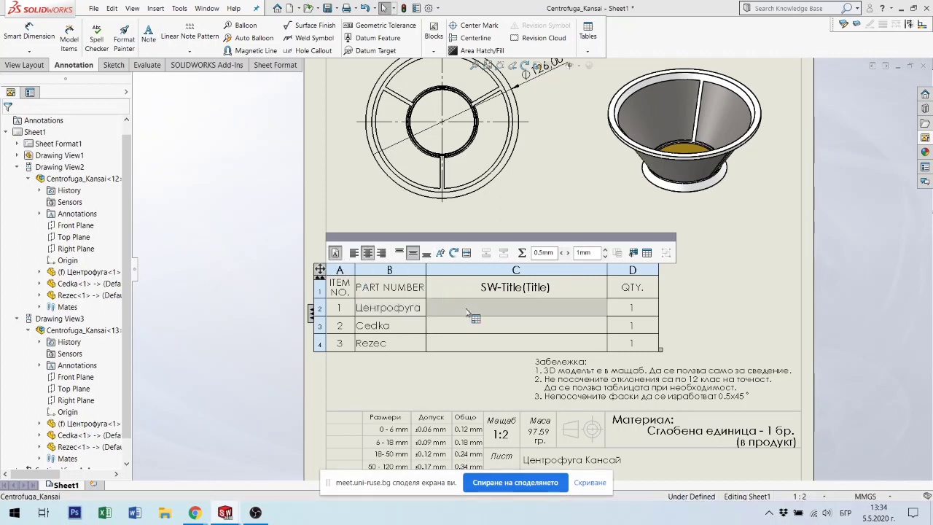
left_click(702, 195)
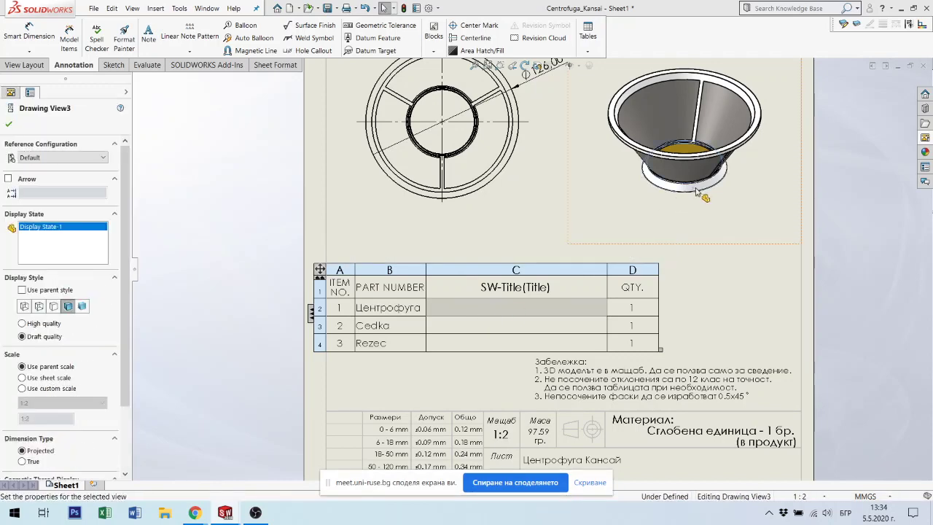
left_click(722, 159)
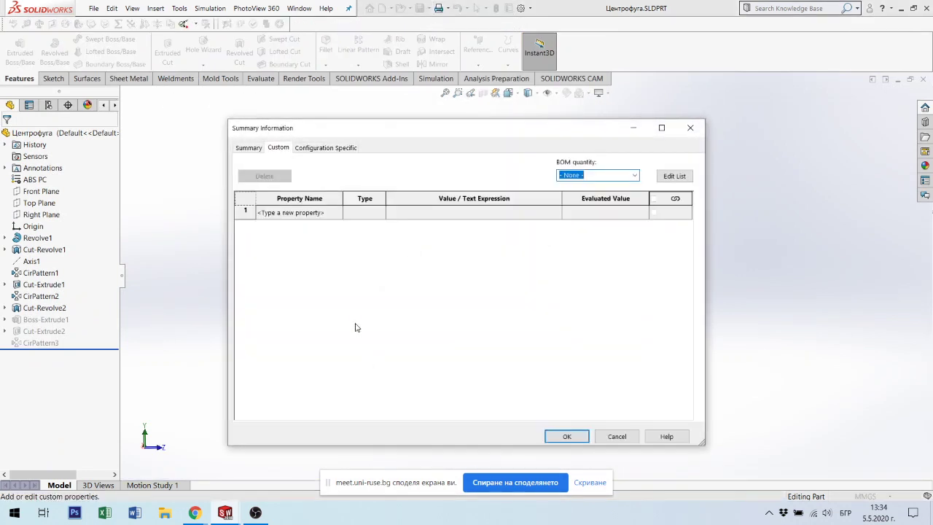
- Set the Центрофуга part's Summary title to 'Центрофуга пластмасова' and close the part
left_click(246, 148)
left_click(317, 313)
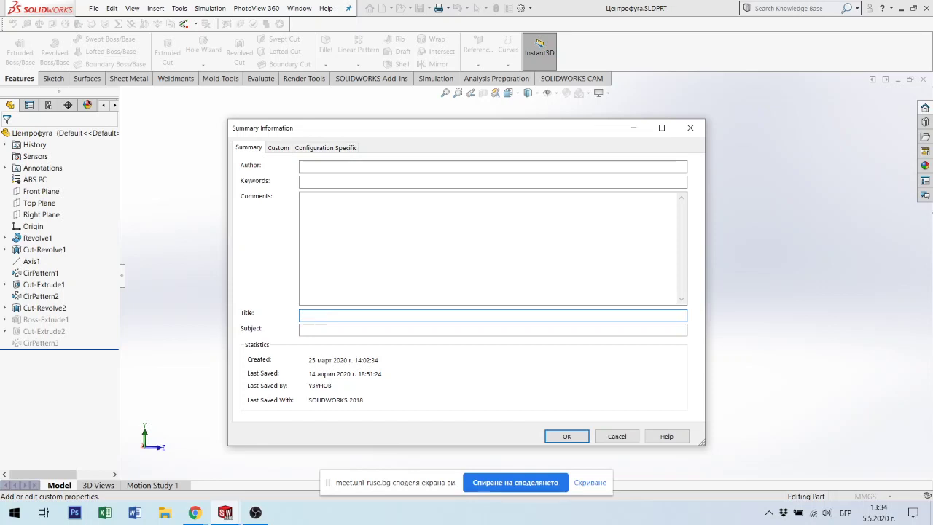
type("Центрофуга пласмасова")
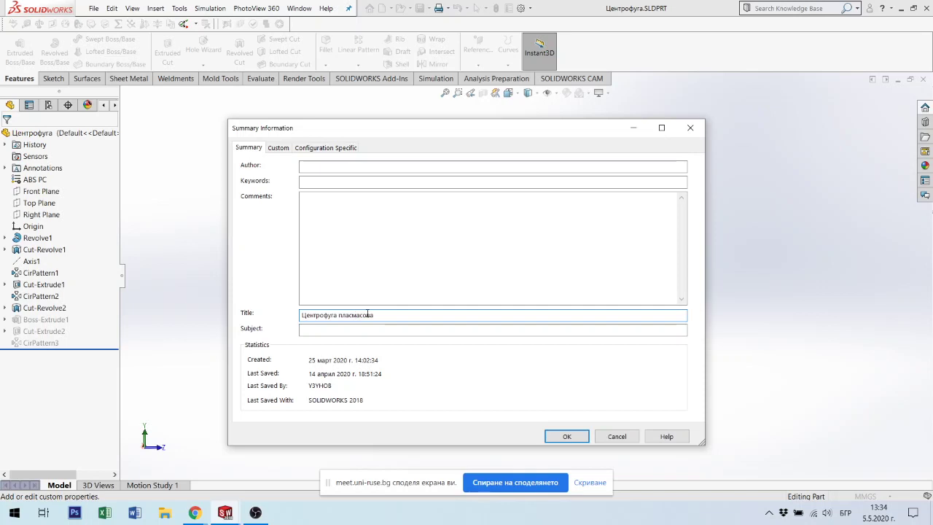
left_click(348, 231)
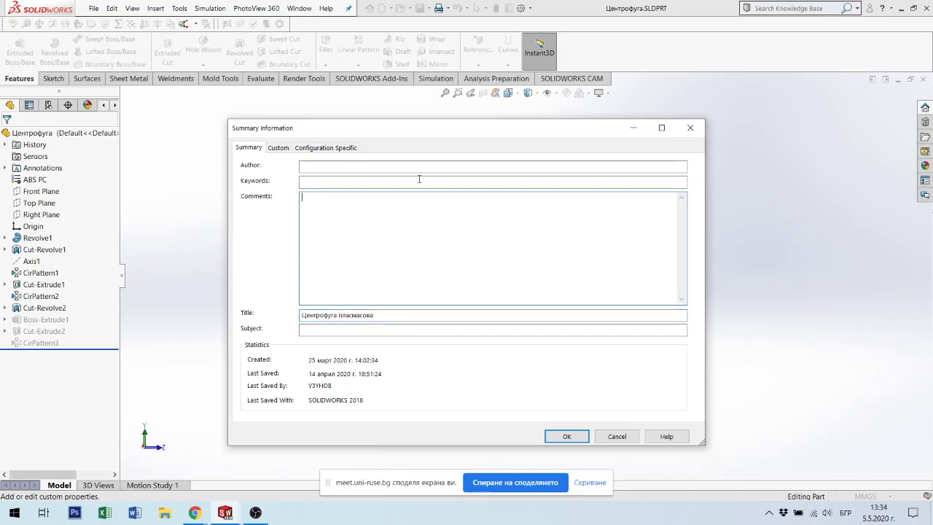
left_click(570, 436)
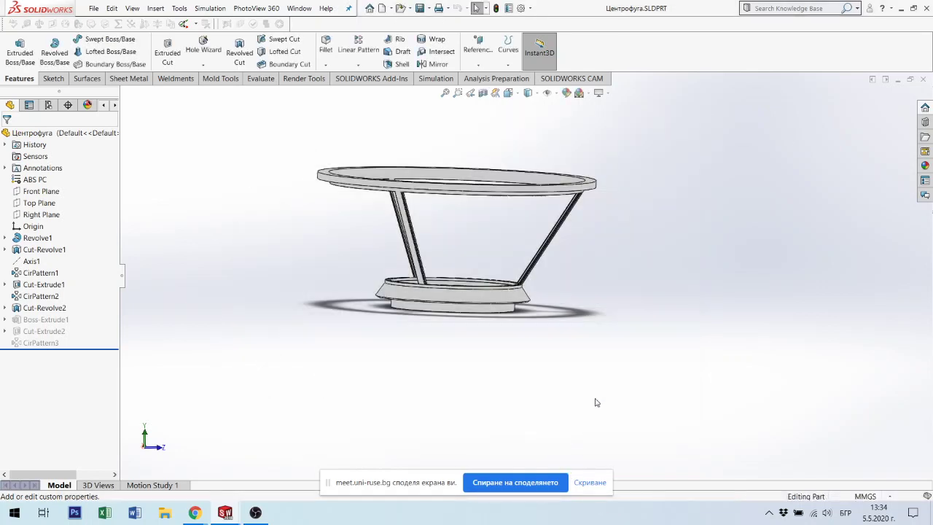
left_click(925, 81)
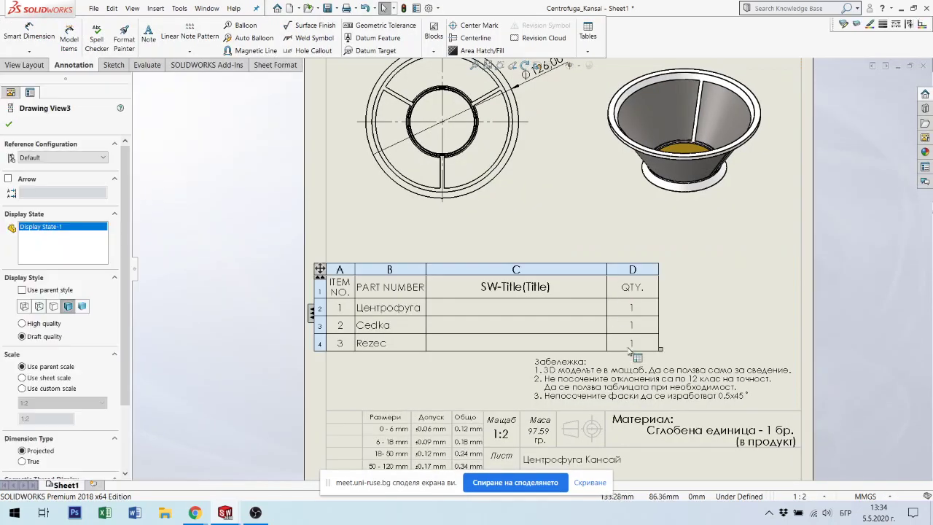
- Rebuild the drawing to refresh the BOM and left-align the three title cells
right_click(718, 285)
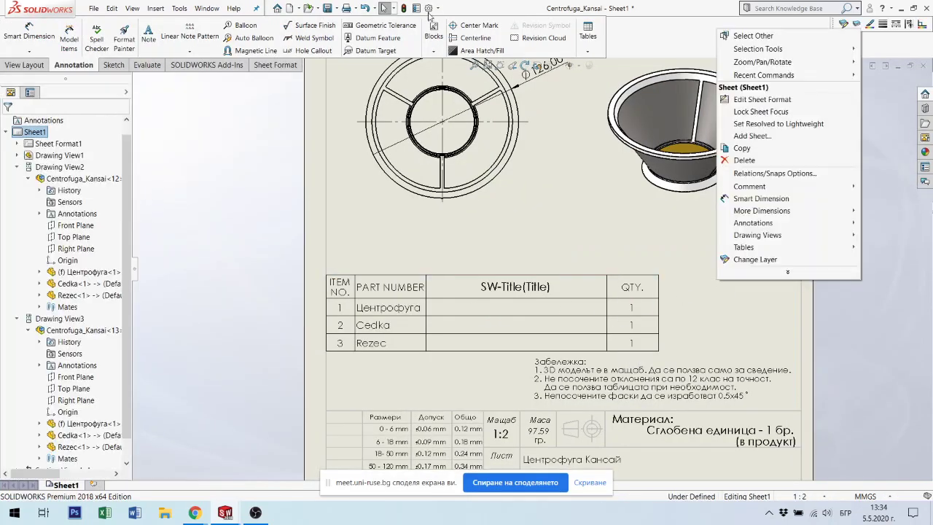
left_click(403, 9)
mouse_move(526, 328)
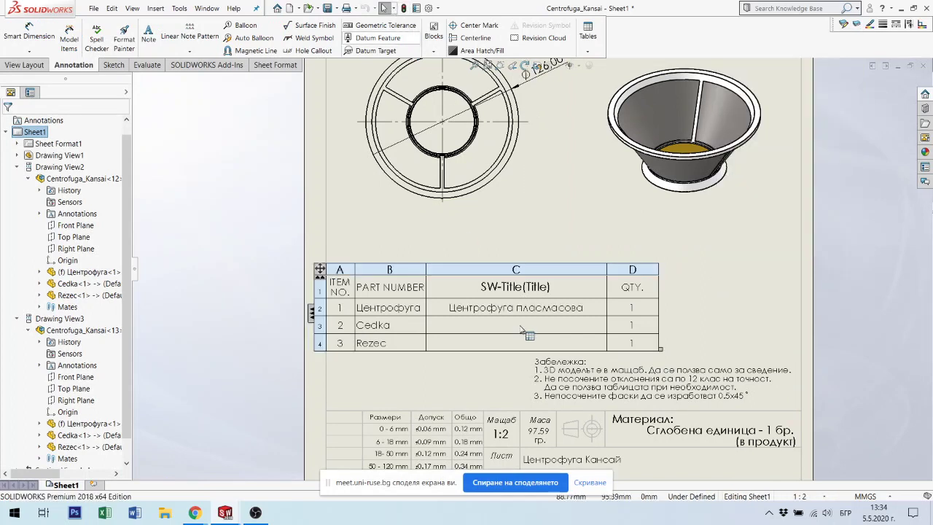
left_click(489, 310)
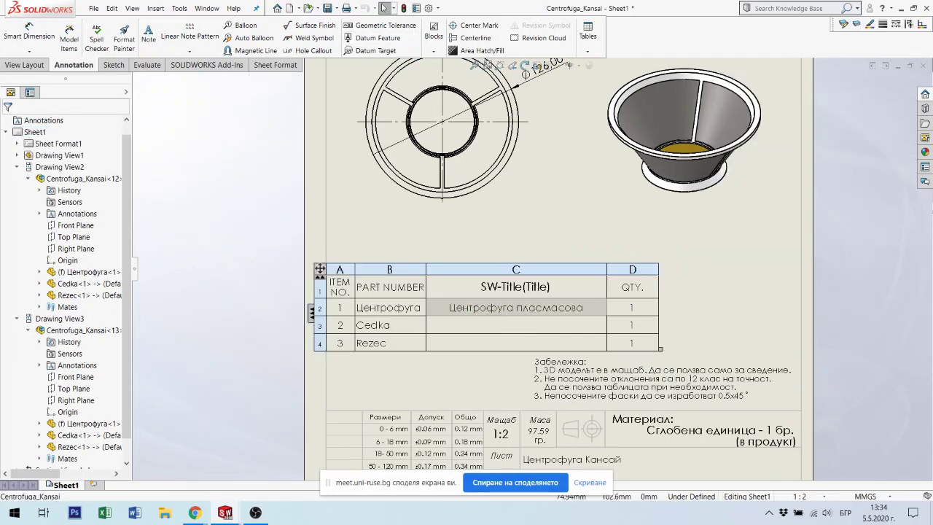
left_click_drag(494, 317, 490, 346)
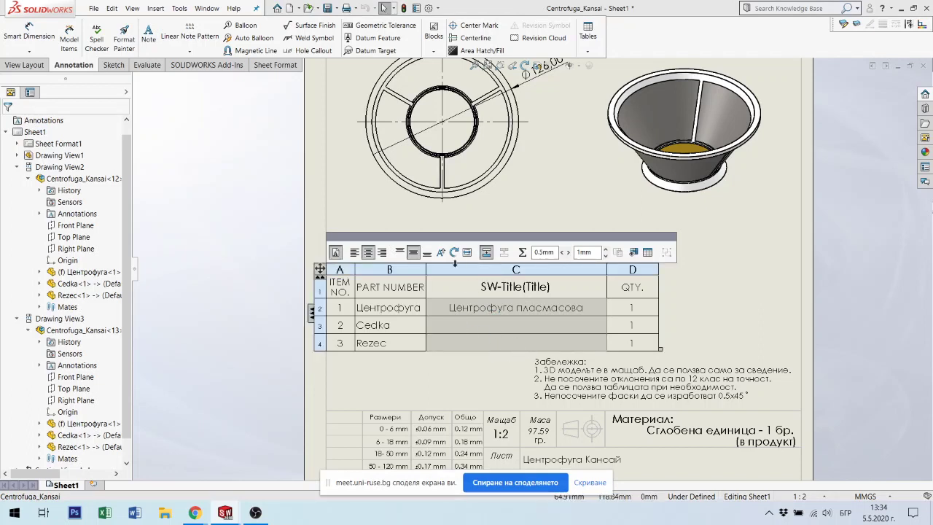
left_click(355, 252)
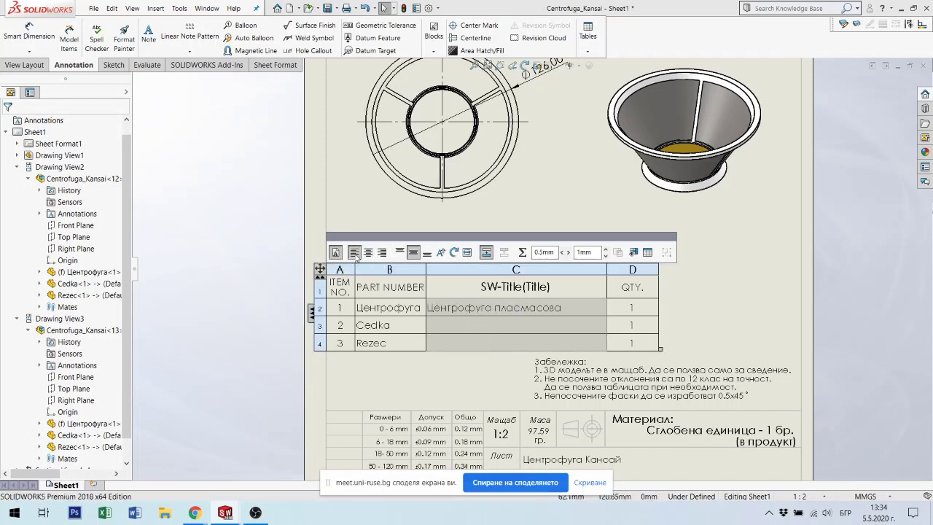
- Open the Rezec part from the isometric view
left_click(553, 337)
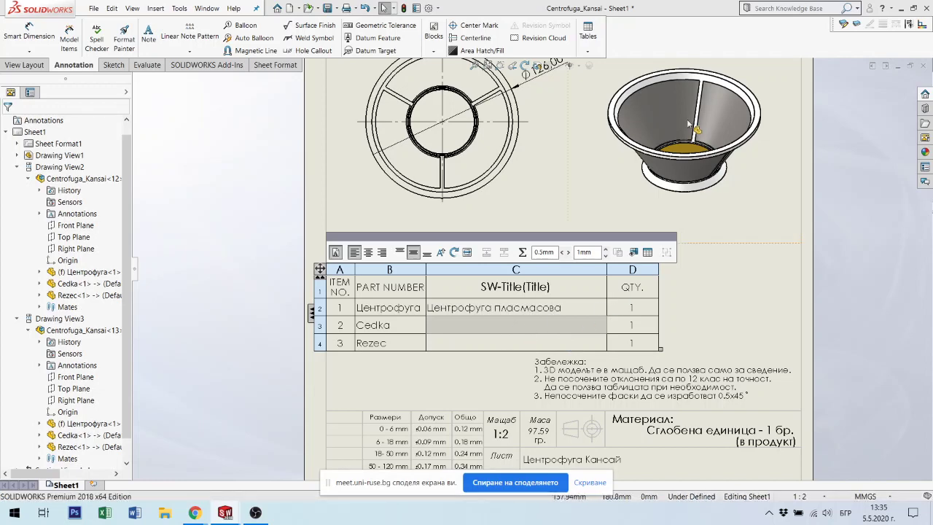
left_click(691, 150)
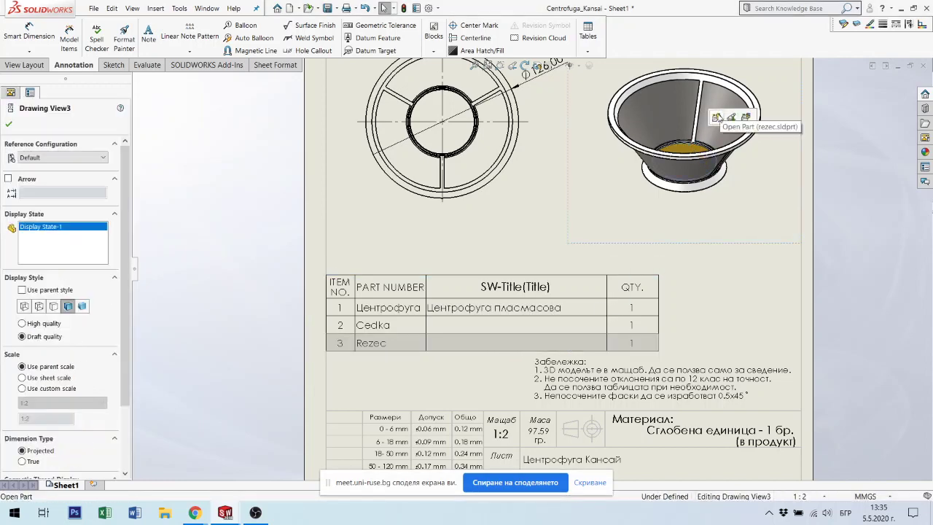
left_click(717, 118)
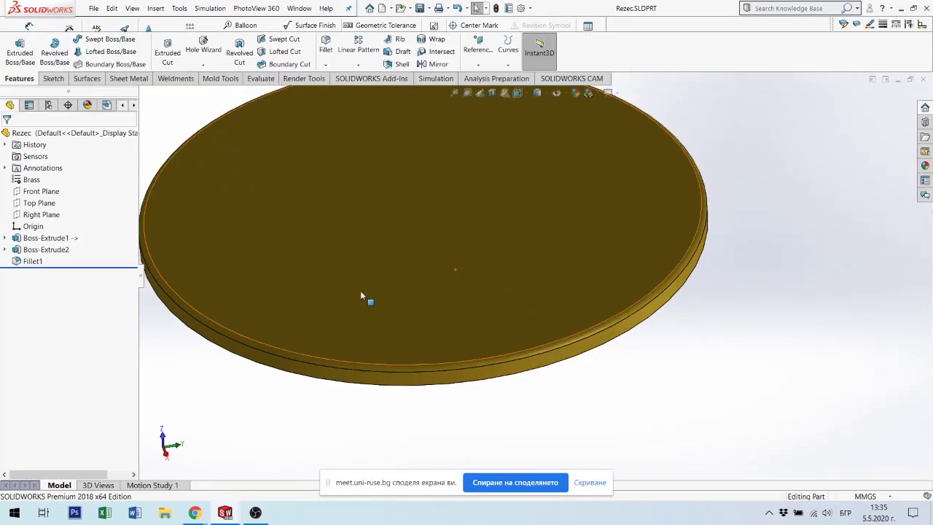
- Give the Rezec part the title Резец and close it without saving
left_click(508, 8)
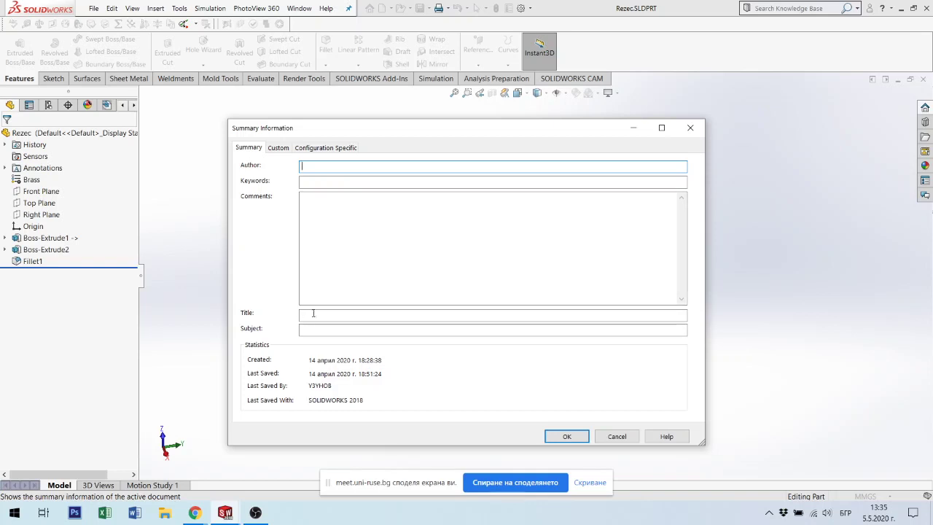
left_click(312, 314)
type("Резец")
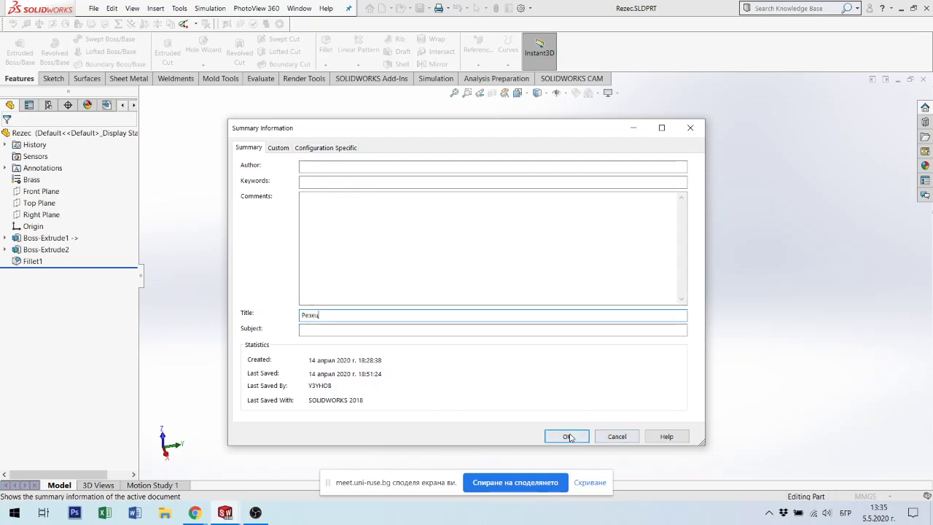
left_click(566, 436)
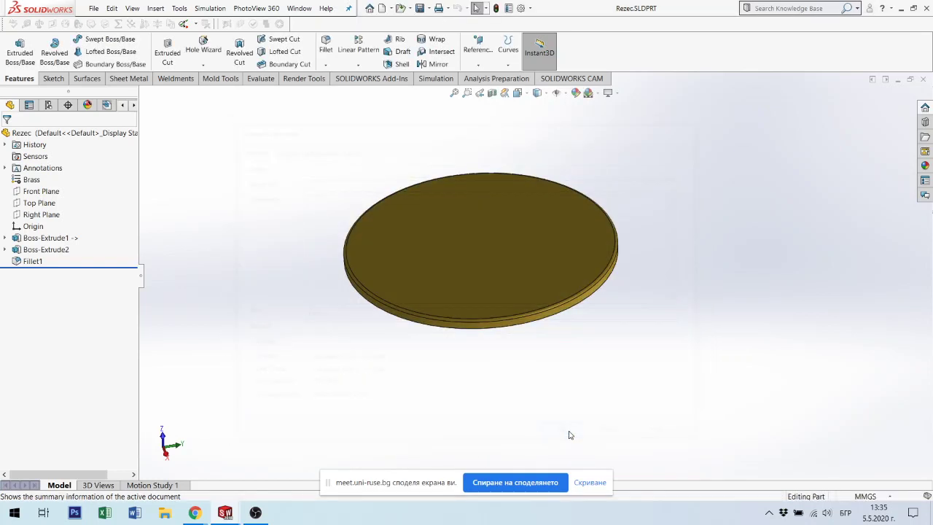
left_click(923, 79)
left_click(495, 255)
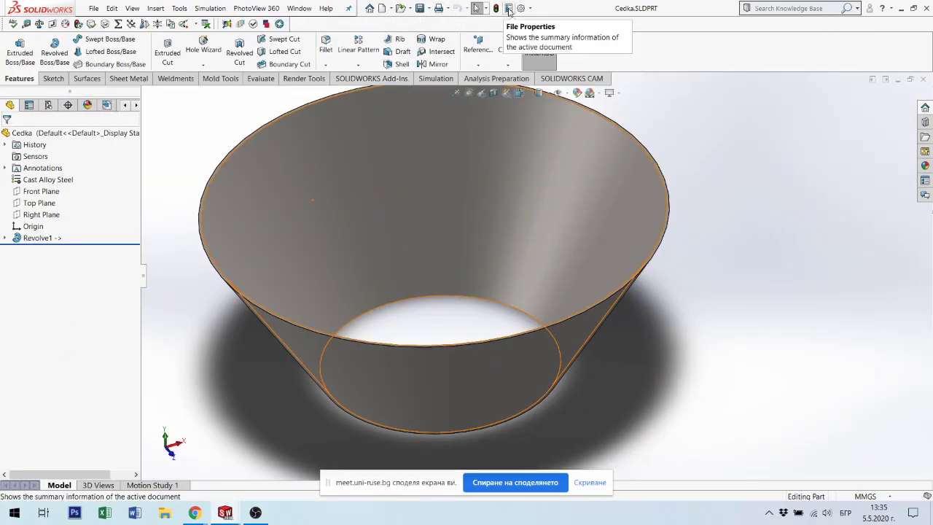
- Give the Cedka part the title Цедка and close it
left_click(508, 8)
left_click(313, 315)
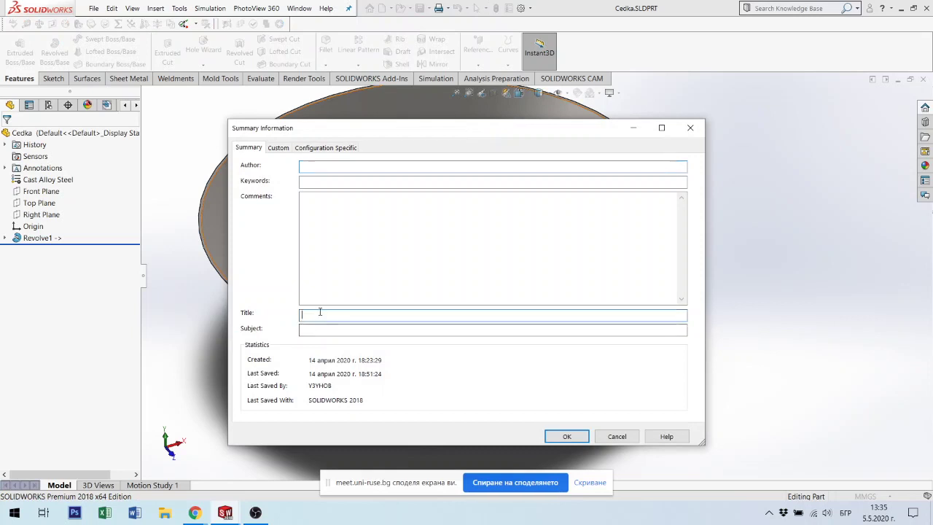
type("Цедка")
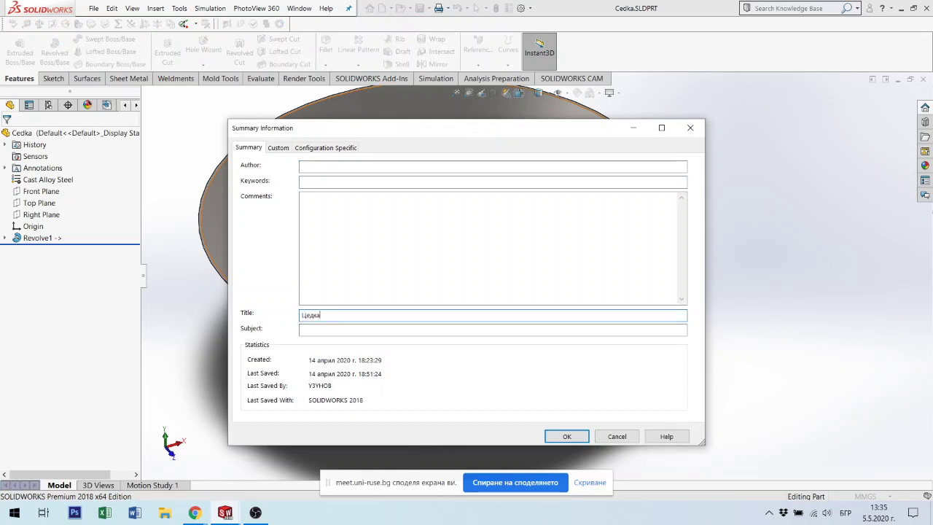
left_click(568, 435)
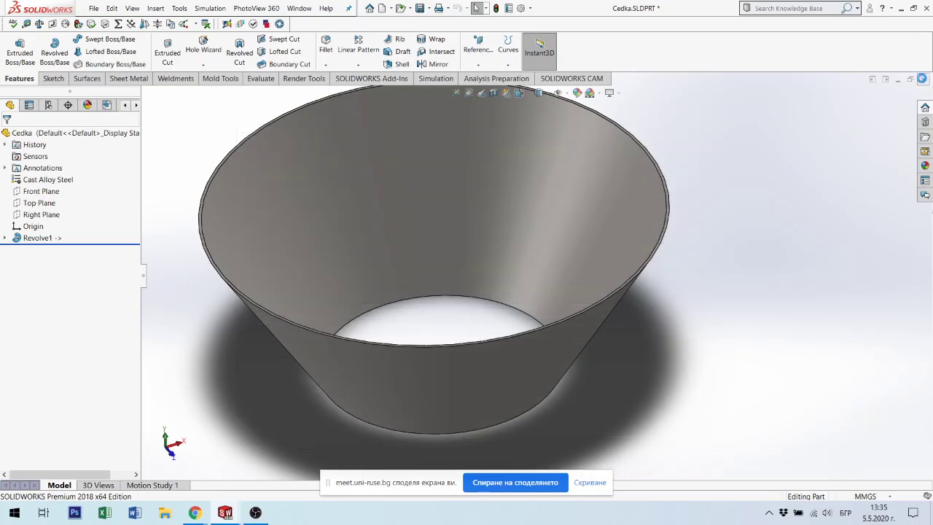
left_click(922, 79)
- Rebuild the drawing so the BOM shows Цедка and Резец, and fit the sheet
left_click(449, 253)
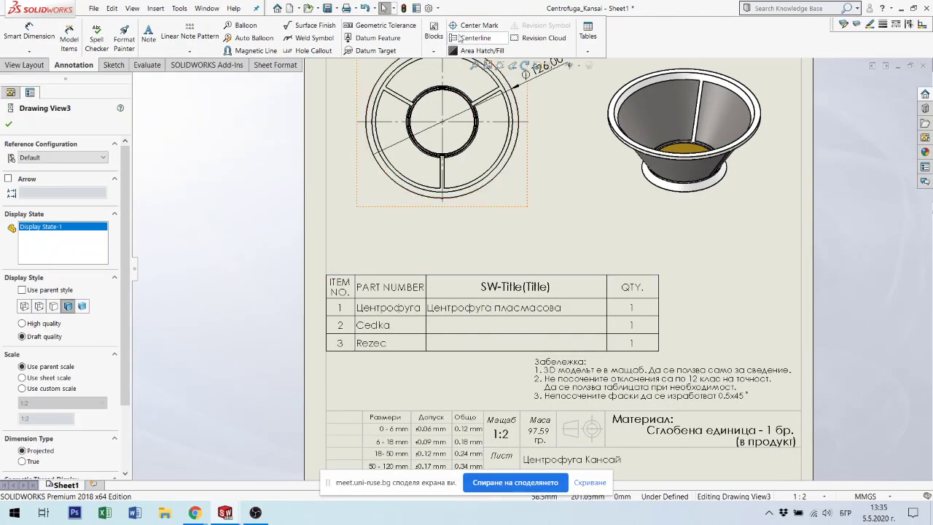
left_click(403, 8)
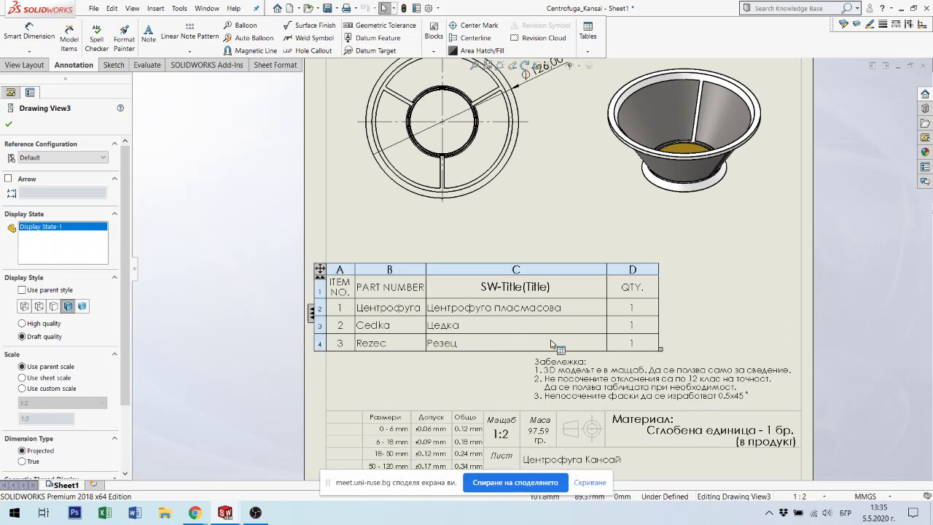
key("f")
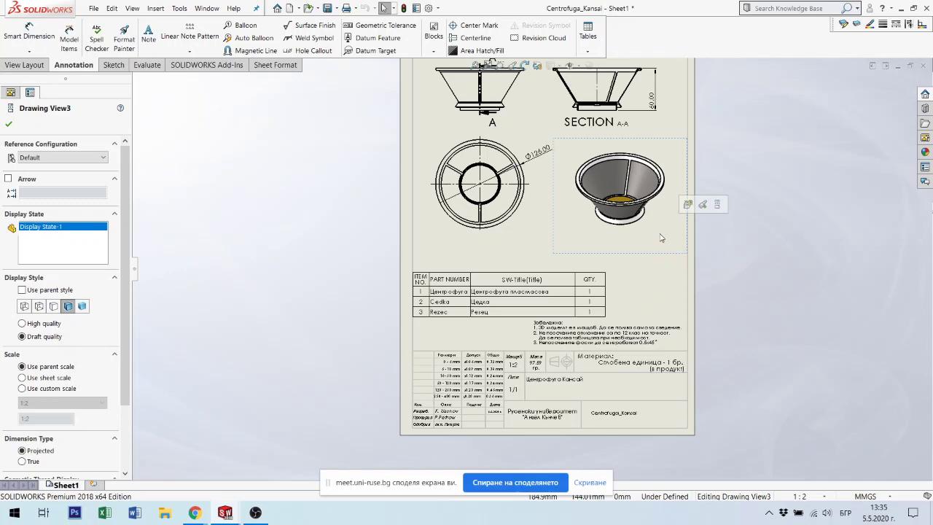
- Auto-balloon the isometric view with numbered balloons in a row below it
left_click(255, 38)
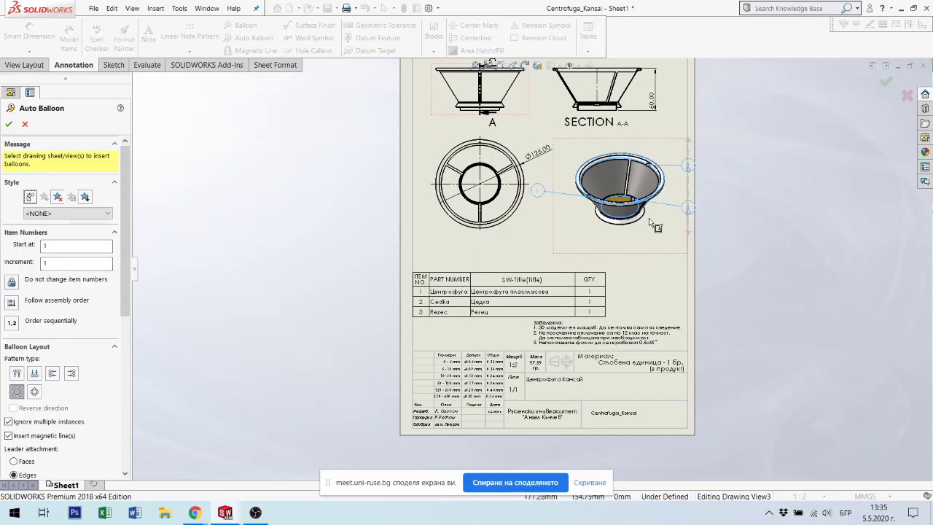
left_click(34, 392)
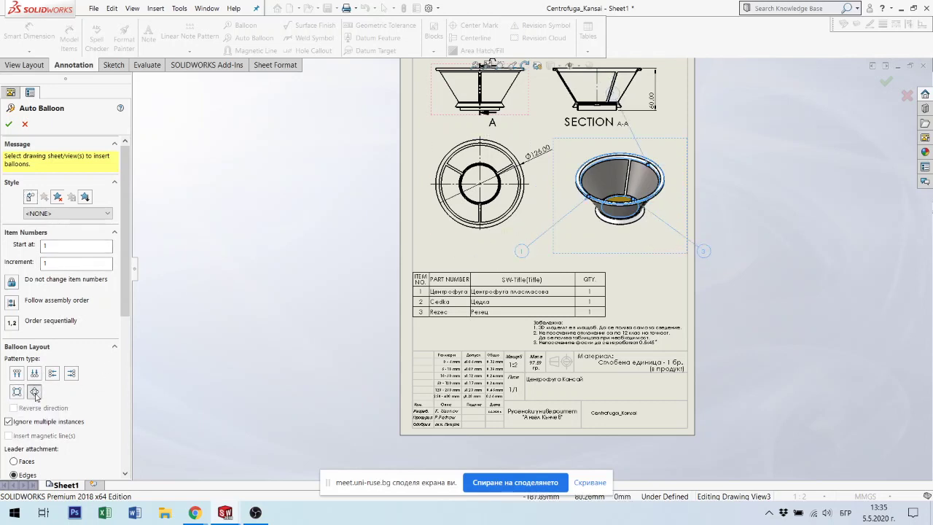
left_click(72, 374)
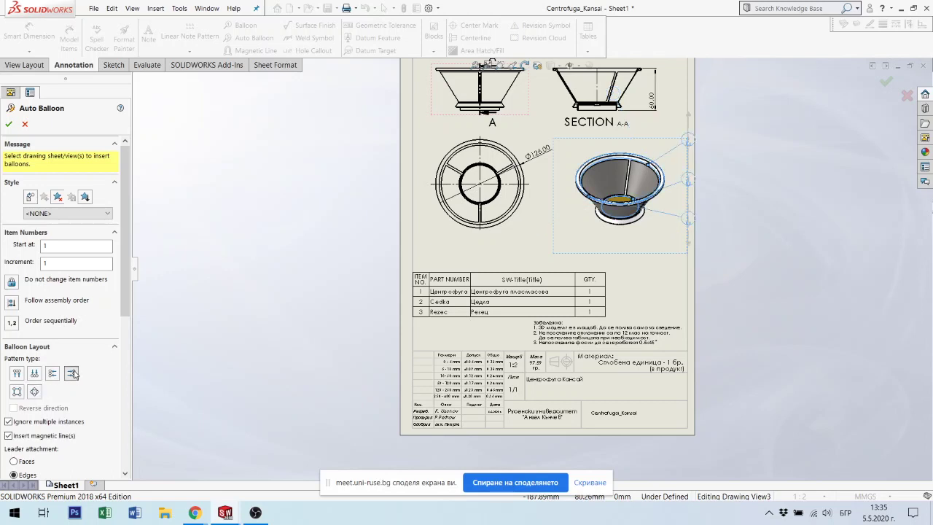
left_click(53, 374)
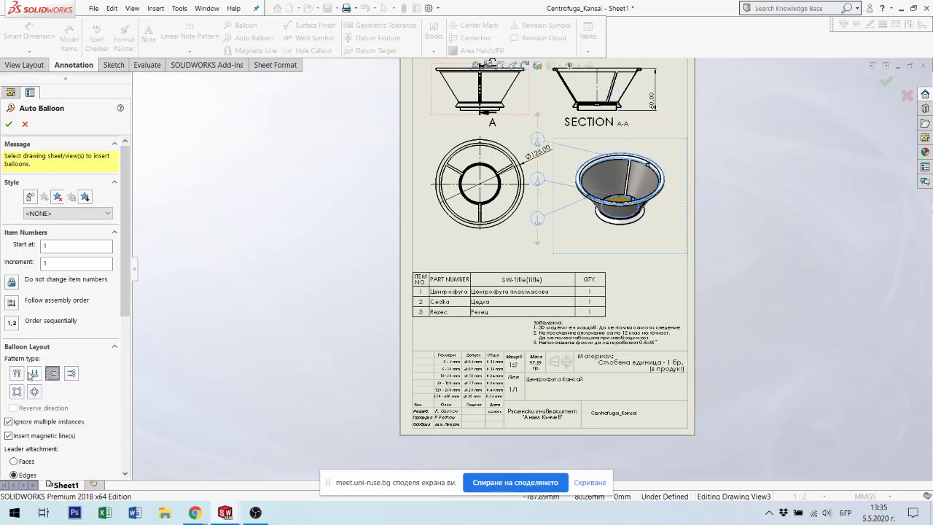
left_click(34, 373)
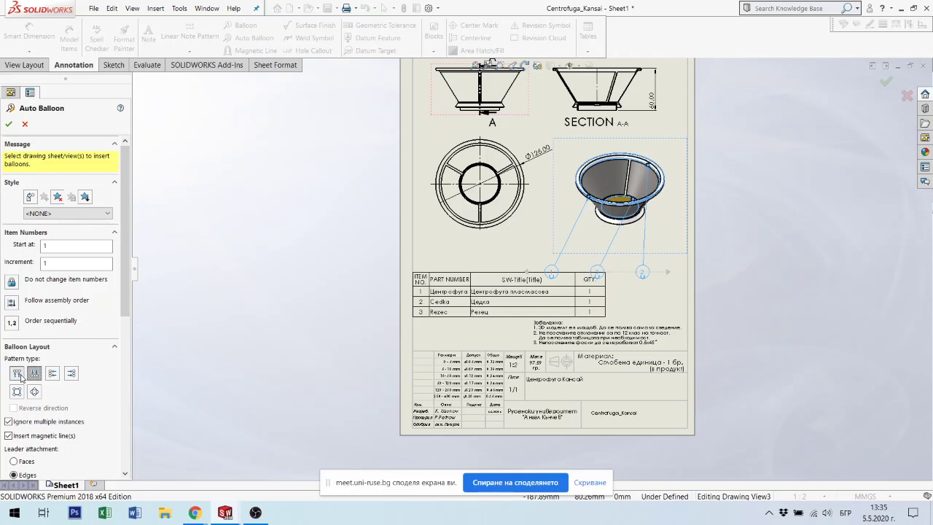
left_click(18, 375)
left_click(34, 373)
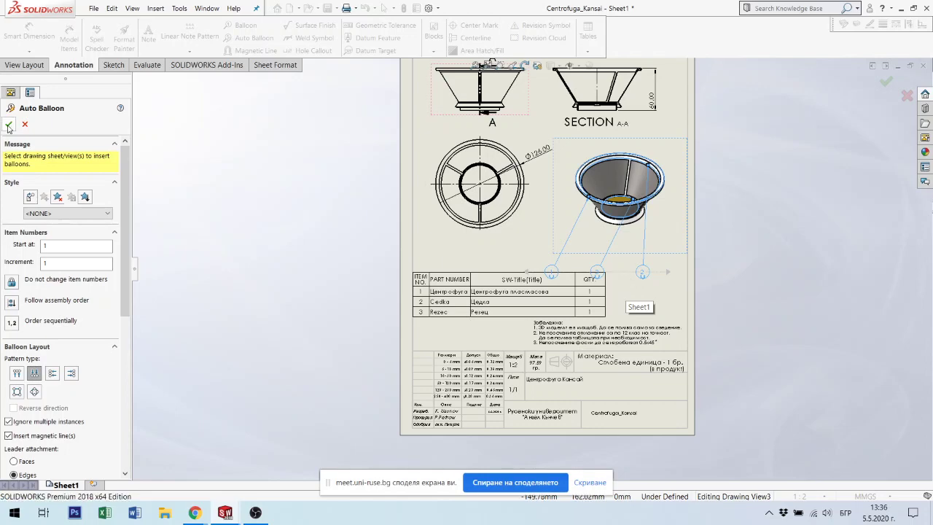
key("Return")
scroll(622, 272, "down", 2)
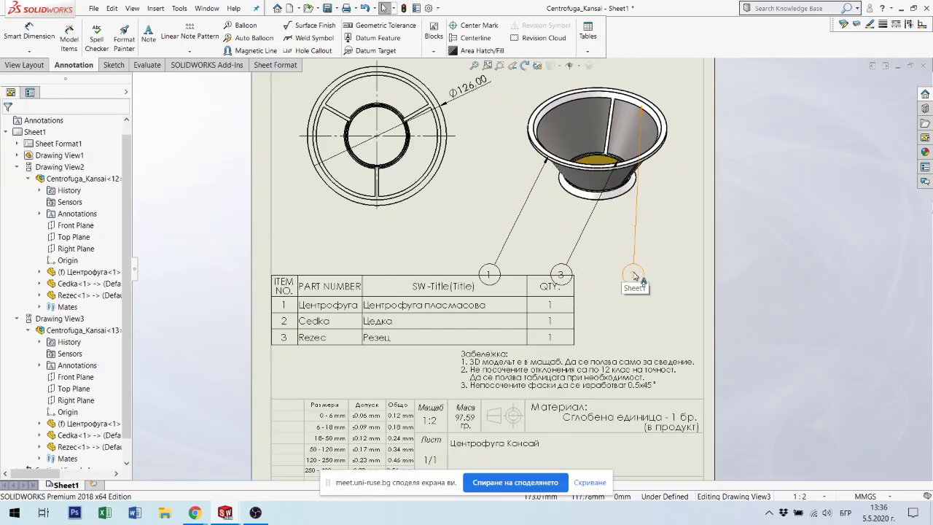
- Line up the balloons above the BOM and renumber balloon 3 to 2 so they read 1, 2, 3
left_click(621, 272)
left_click_drag(621, 272, 621, 237)
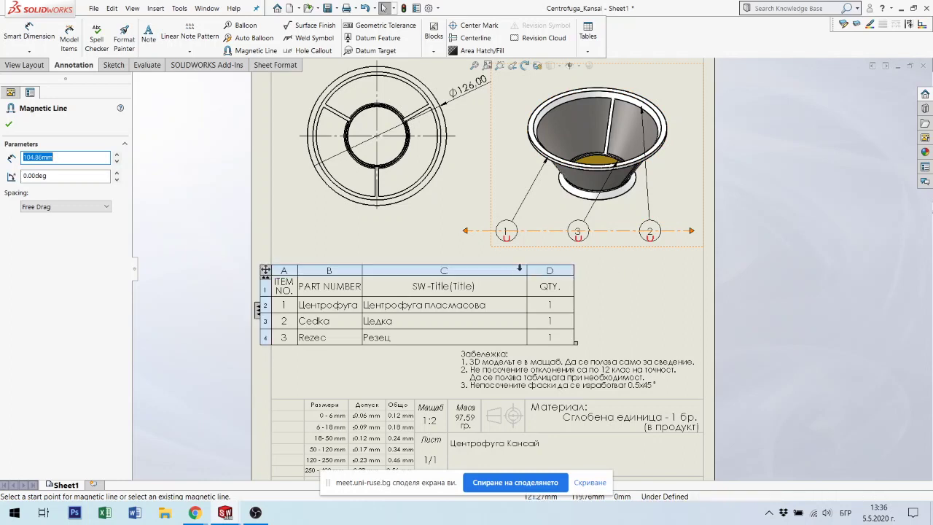
left_click(578, 233)
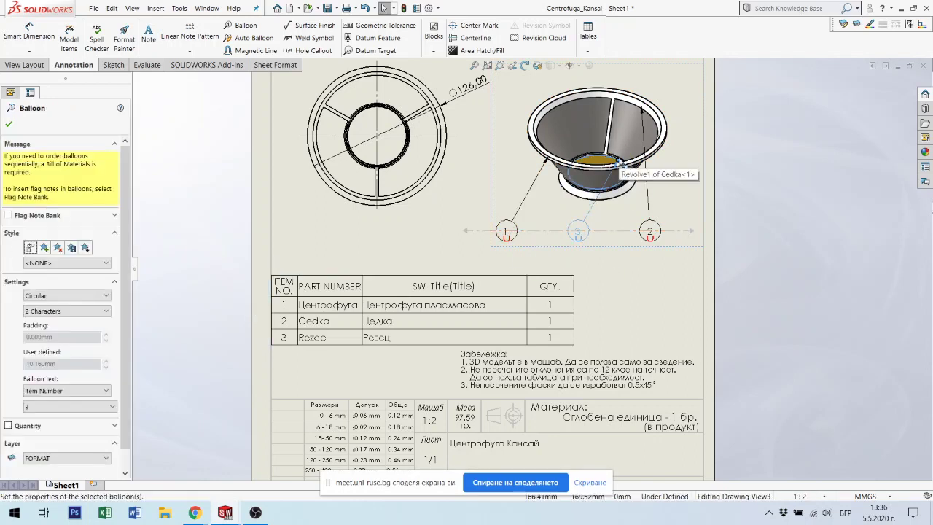
left_click(40, 406)
left_click(40, 429)
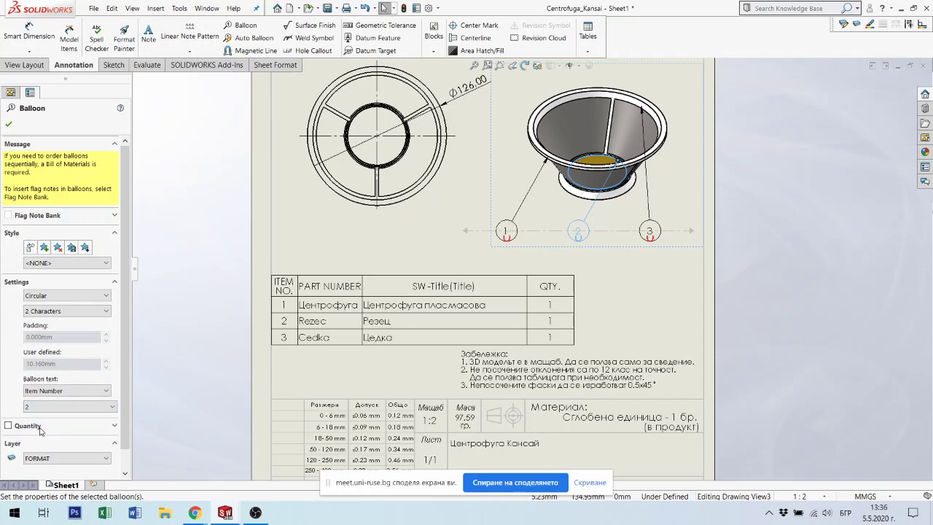
left_click(9, 126)
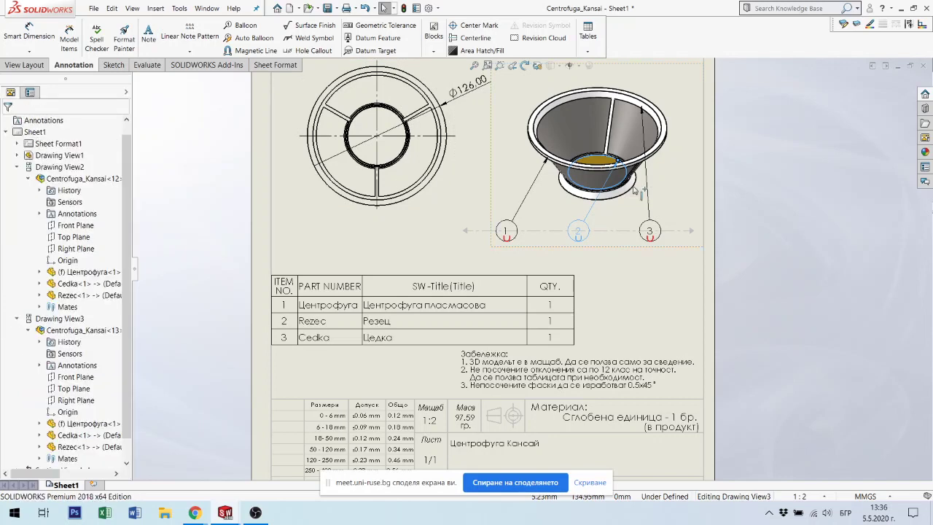
left_click(295, 323)
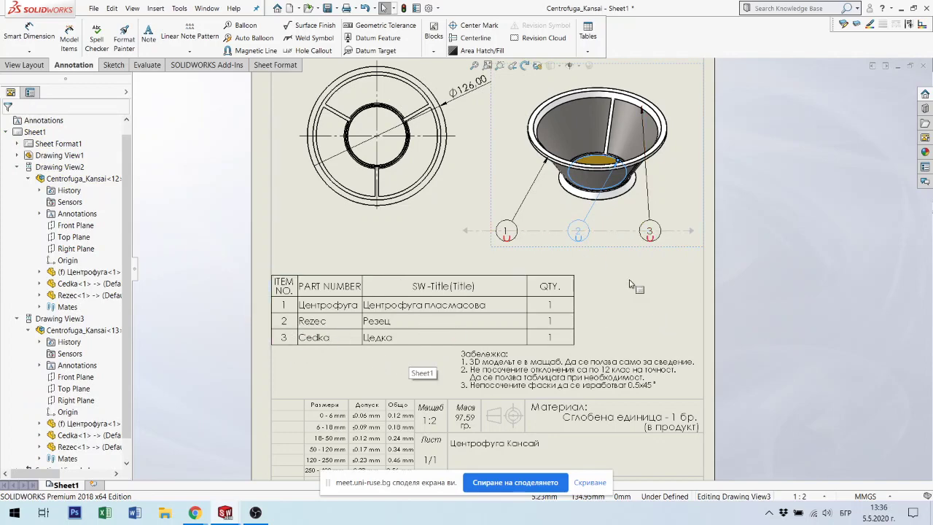
left_click(474, 65)
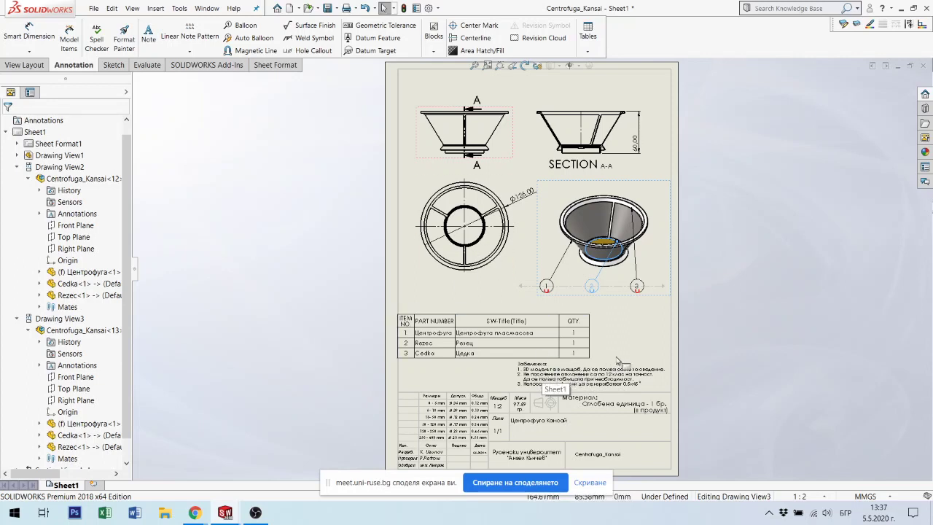
- Shift the BOM table slightly upward and call up the sheet menu for Edit Sheet Format
left_click_drag(396, 313, 390, 299)
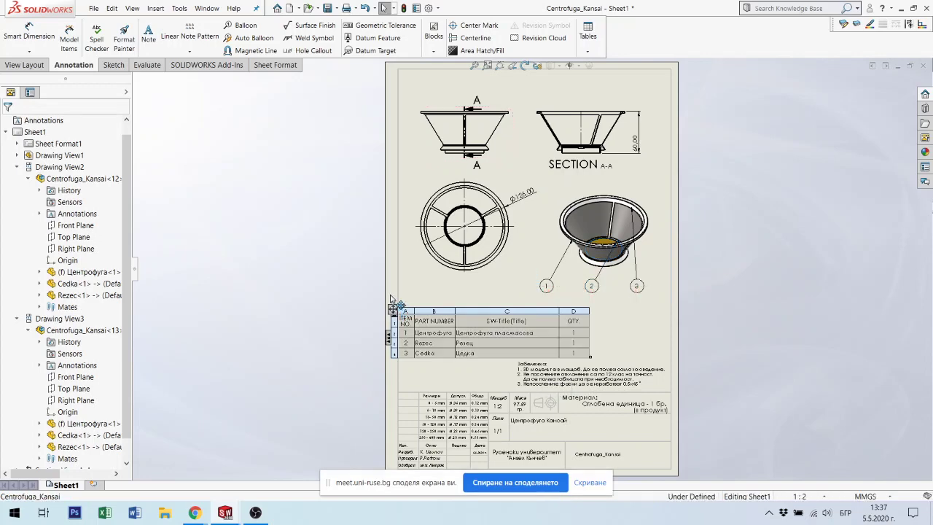
left_click(389, 299)
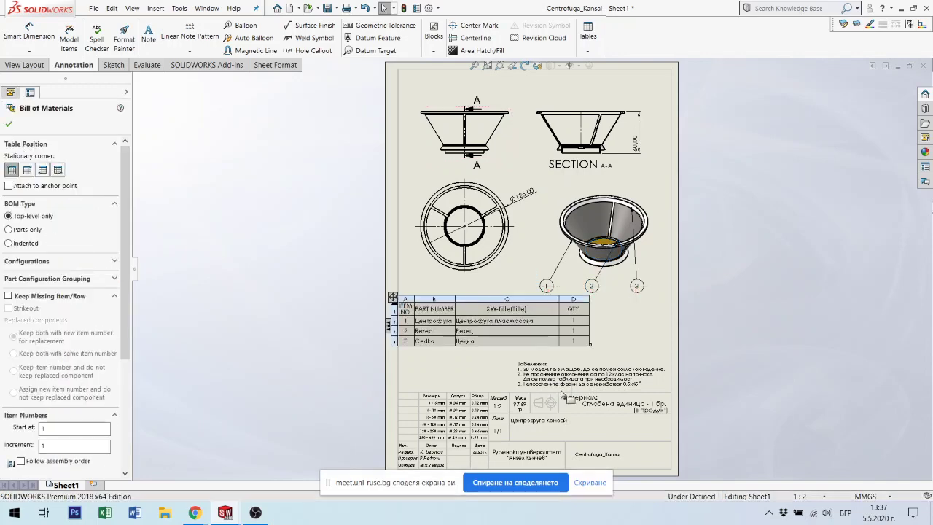
scroll(573, 409, "down", 3)
right_click(631, 322)
left_click(851, 320)
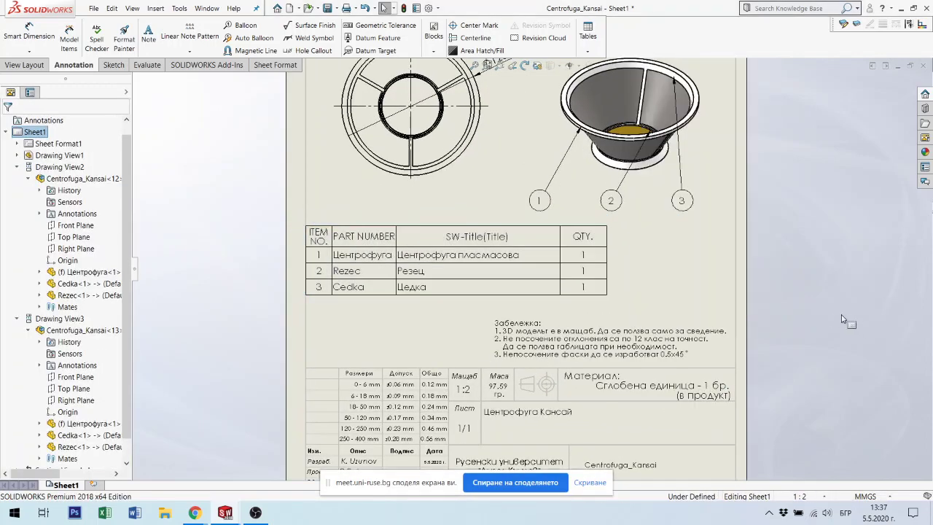
right_click(696, 289)
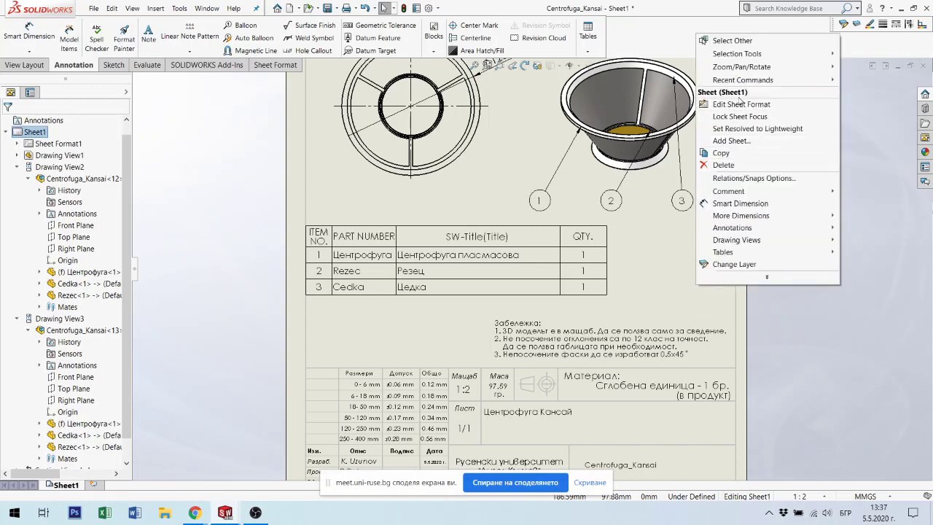
scroll(581, 362, "up", 1)
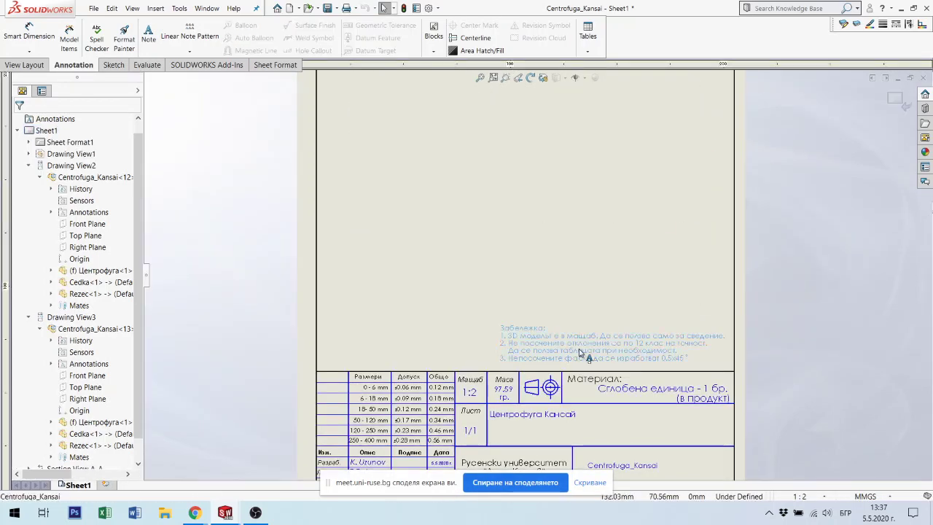
- Move the notes block up slightly and start a new fourth line after note 3
left_click_drag(582, 362, 581, 330)
double_click(582, 330)
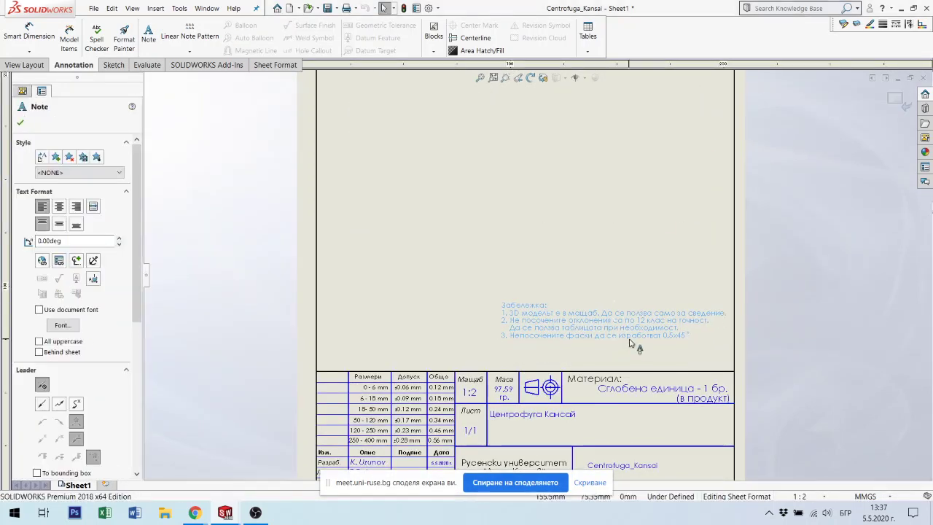
left_click(690, 336)
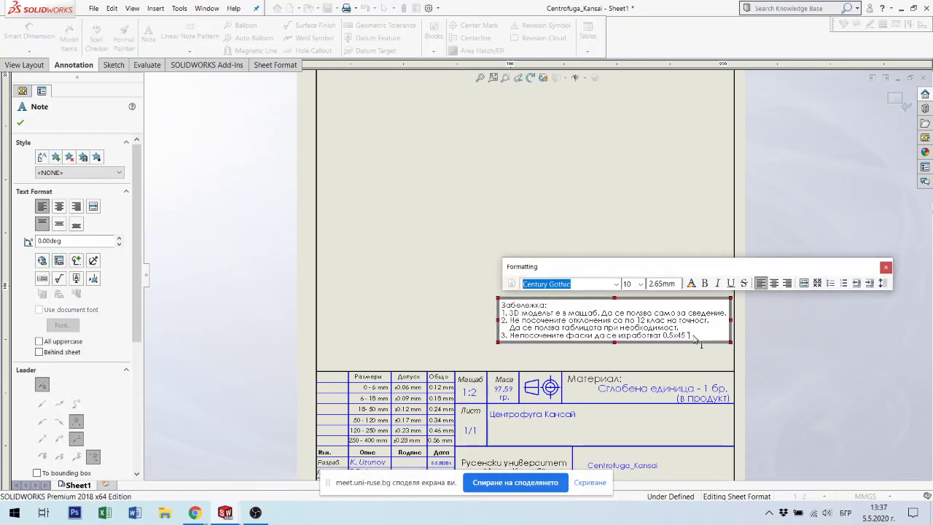
key("Return")
type("4. Сгло")
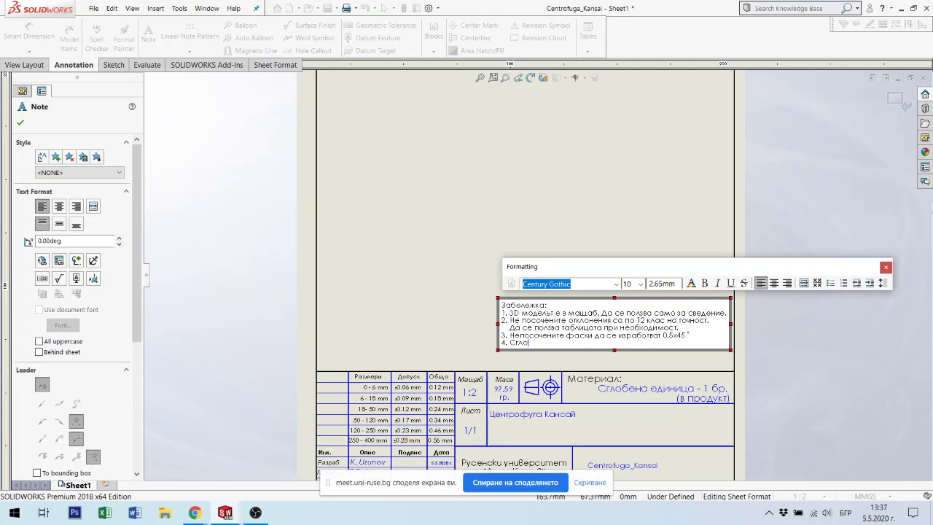
- Enter note 4 'Сглобяването става в момента на шприцване на пласмасовия детайл', wrapped over two lines
type("бяване")
type("то ст")
type("ава в момен")
type("та на шприцван")
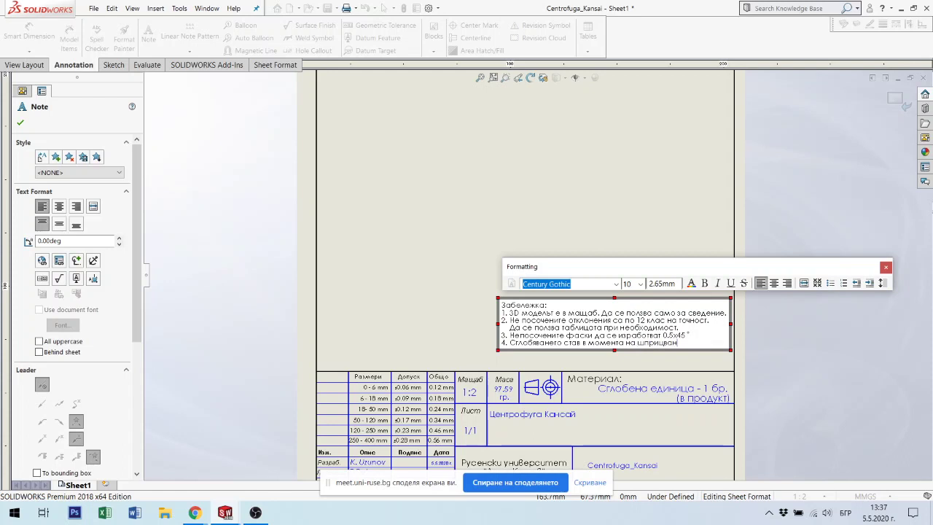
type("см")
type("асовия")
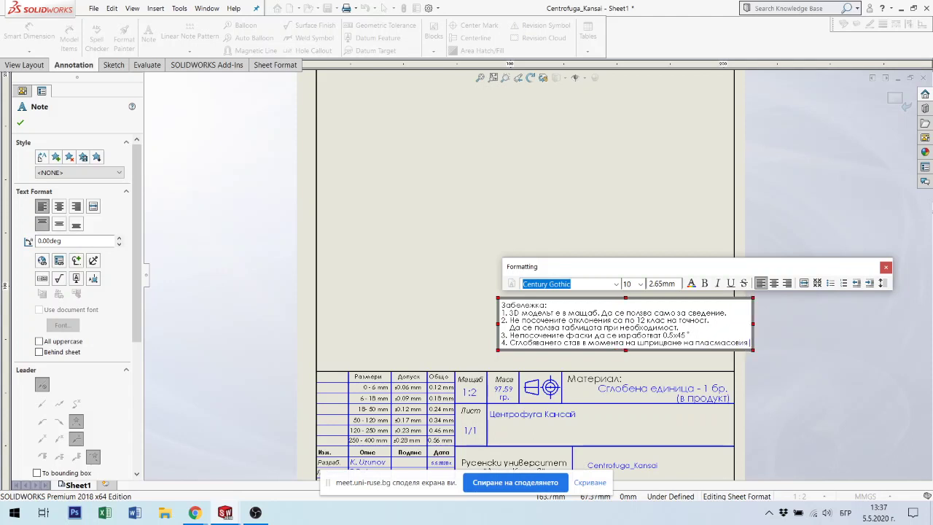
type(" детай")
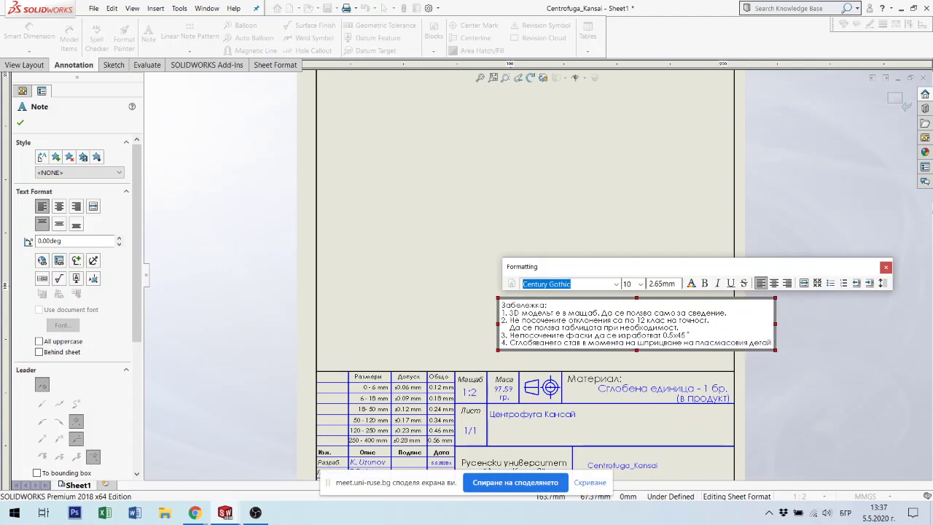
type("л")
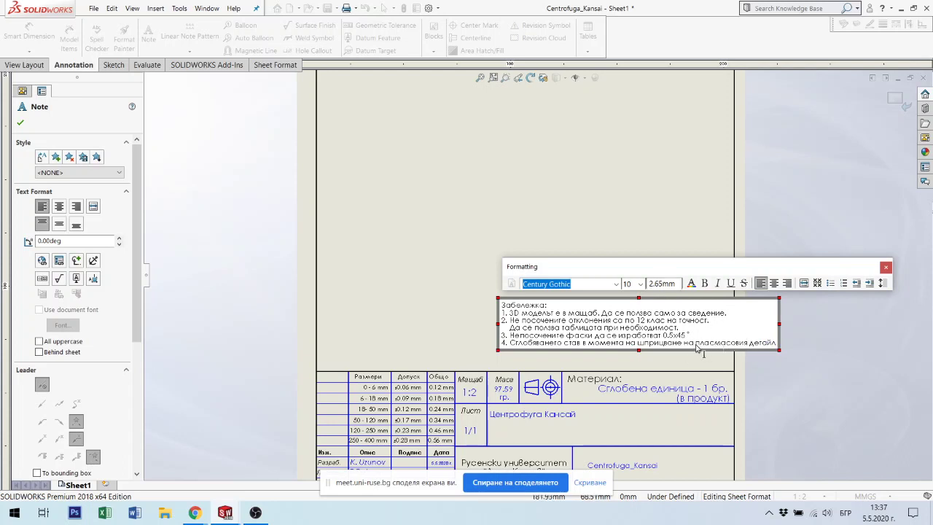
left_click(696, 343)
key("Return")
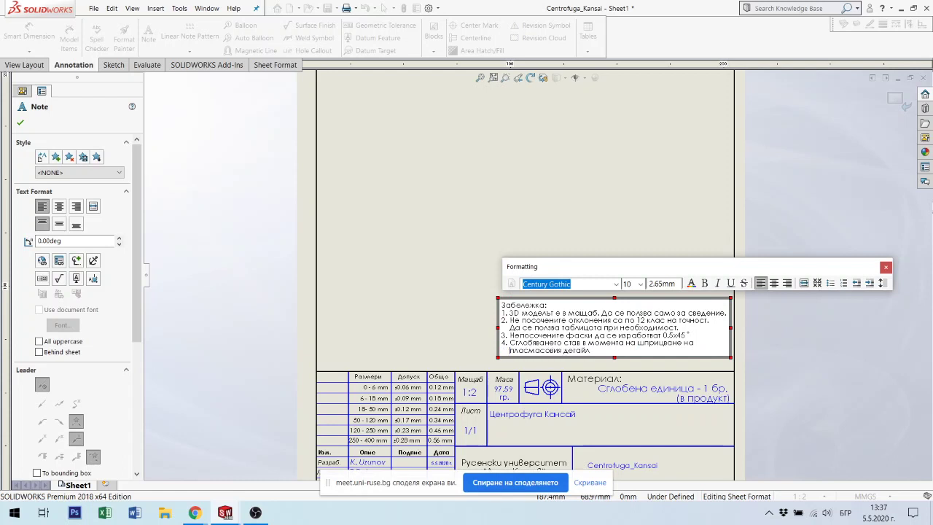
left_click(787, 214)
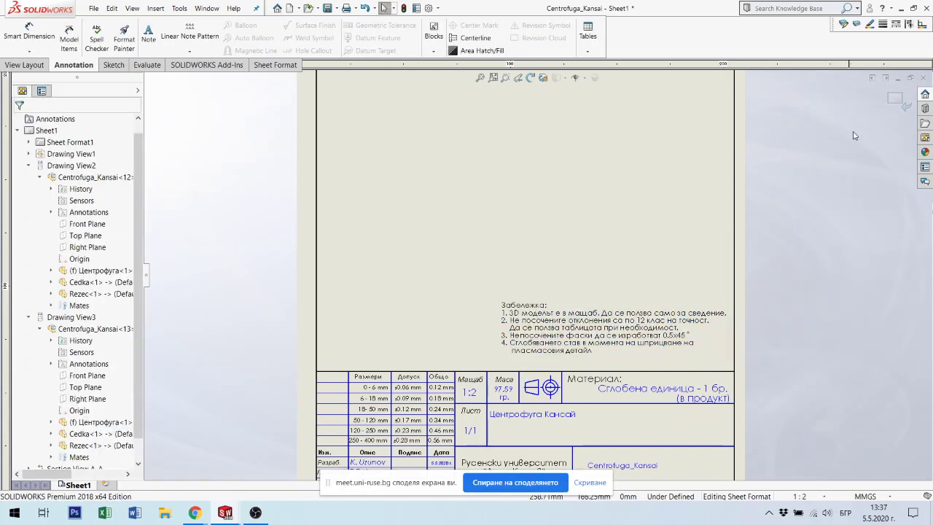
- Lower the notes block slightly in the sheet format, then return to the full sheet view
left_click(905, 107)
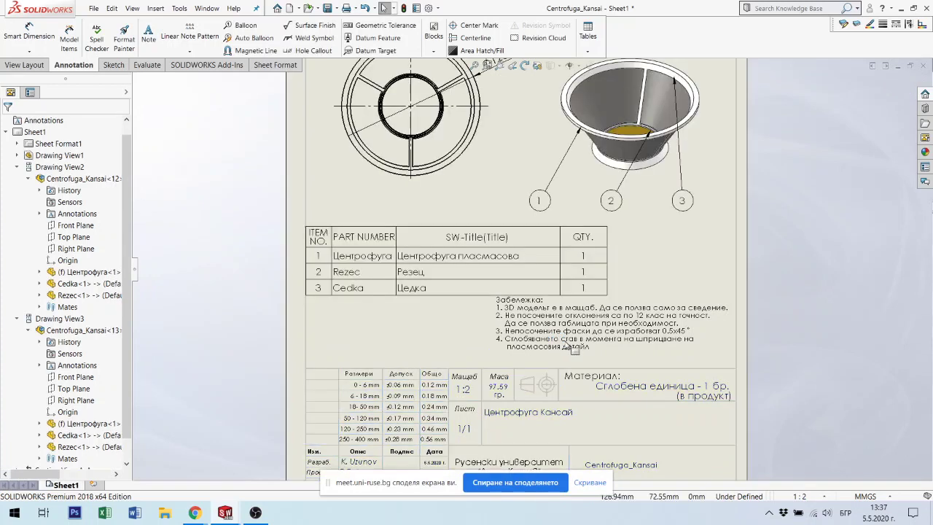
right_click(681, 288)
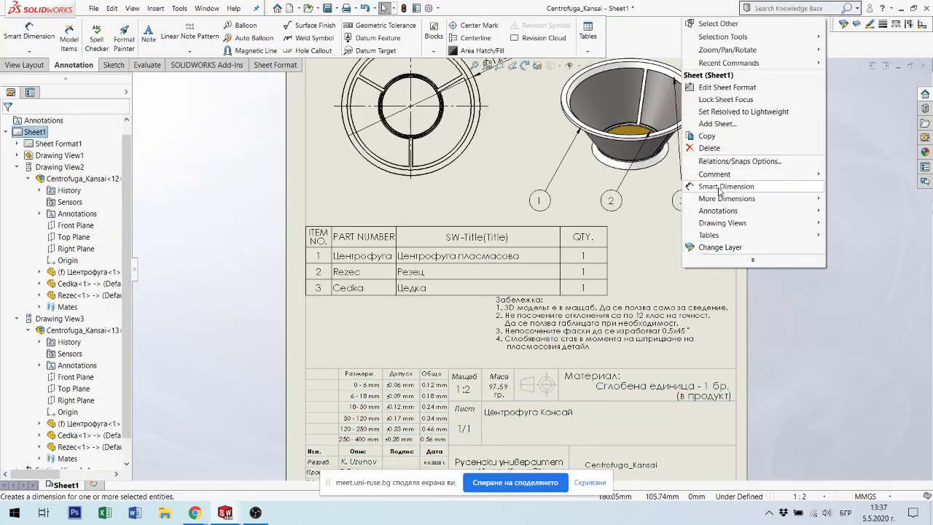
left_click(733, 86)
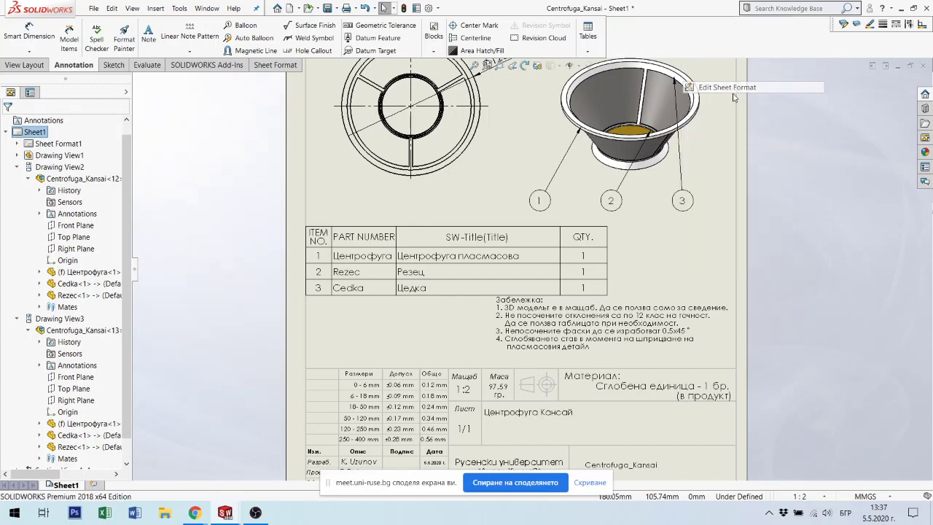
left_click_drag(600, 333, 600, 339)
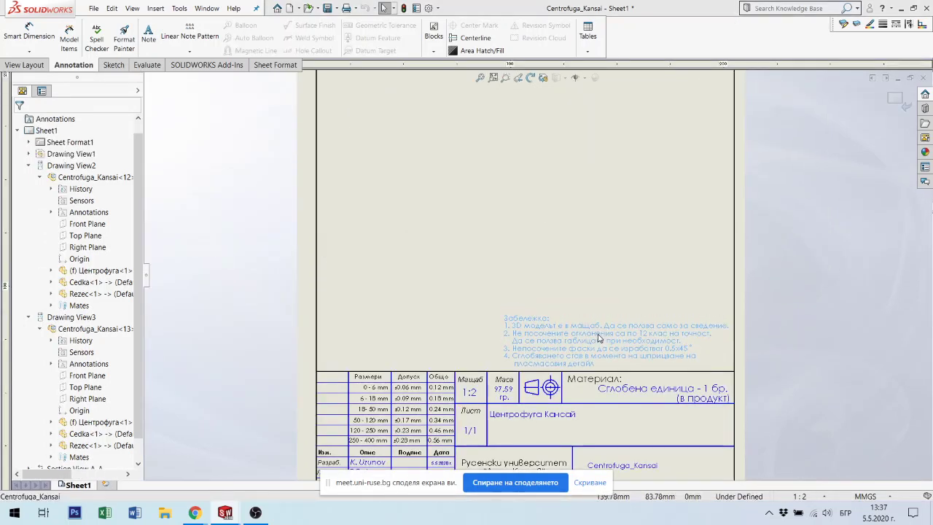
left_click(896, 97)
scroll(602, 257, "up", 2)
scroll(601, 257, "up", 2)
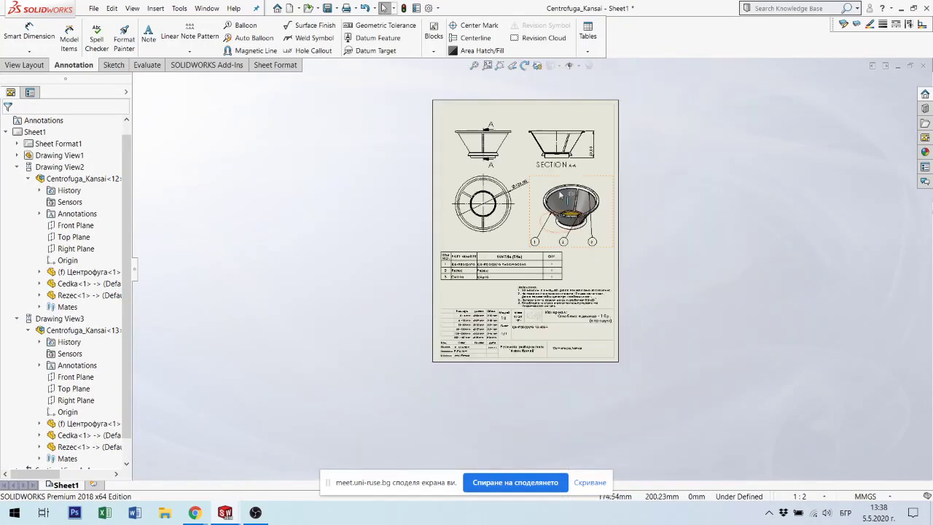
scroll(602, 258, "up", 2)
left_click(475, 65)
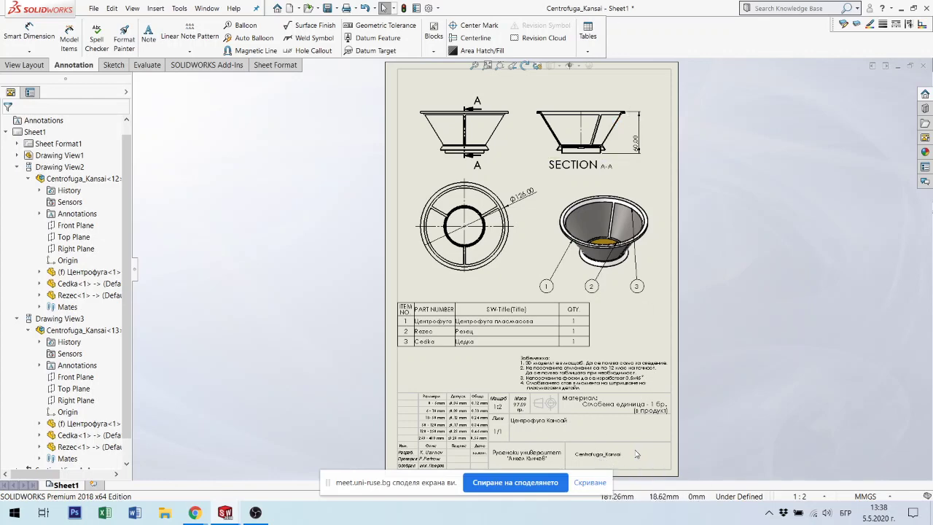
- Save the drawing as Centrofuga_Kansai.SLDDRW and close SOLIDWORKS
key("ctrl+s")
left_click(553, 407)
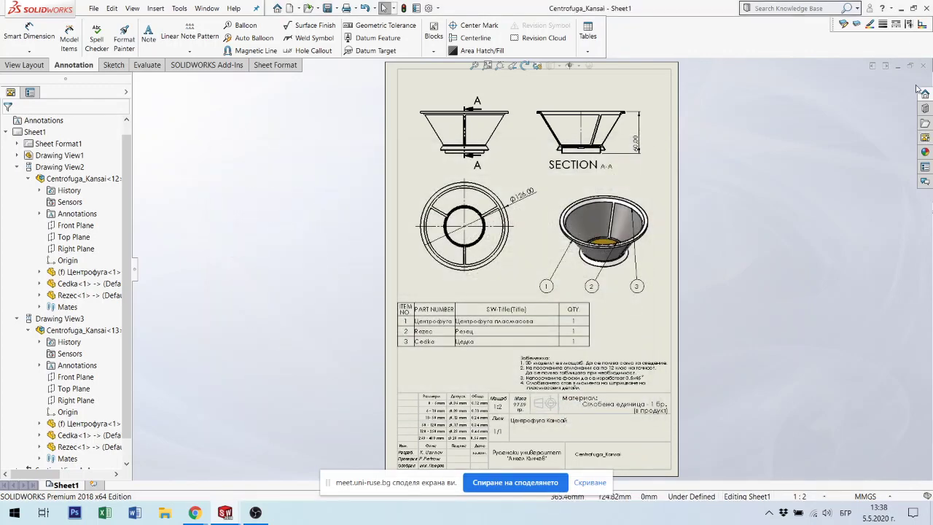
left_click(926, 8)
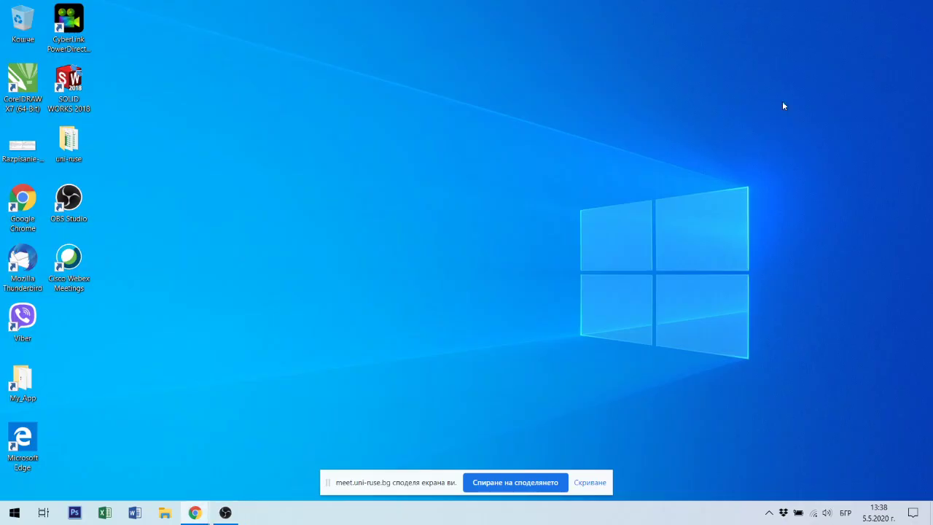
- Bring the BigBlueButton meeting to the front and stop screen sharing with Стоп на споделянето
left_click(195, 514)
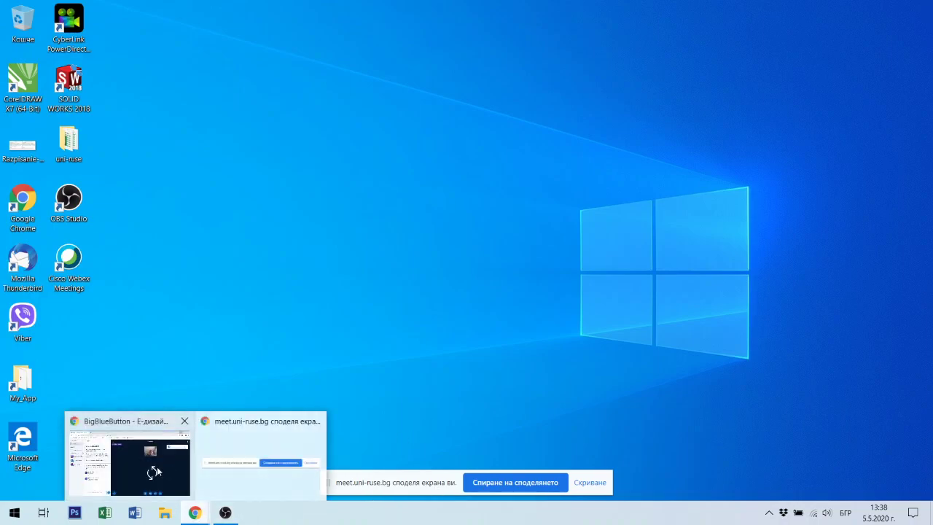
left_click(129, 456)
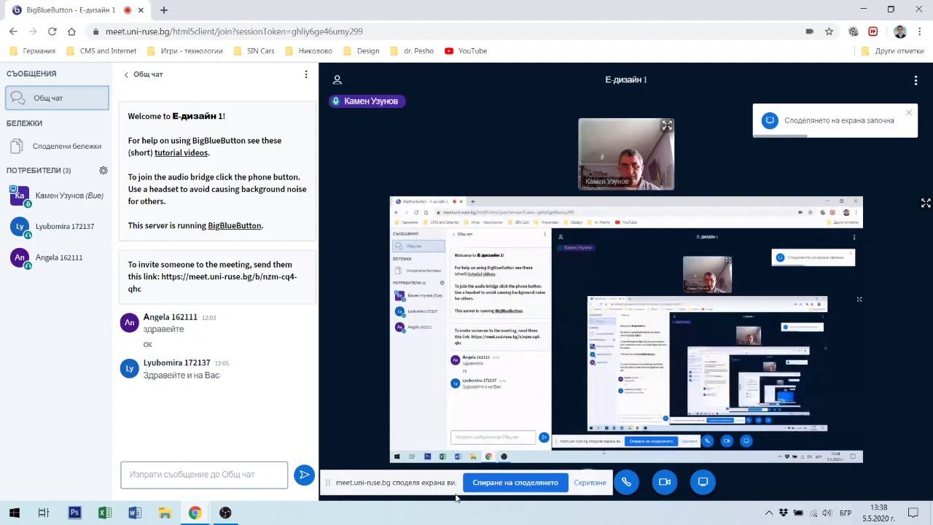
left_click(475, 485)
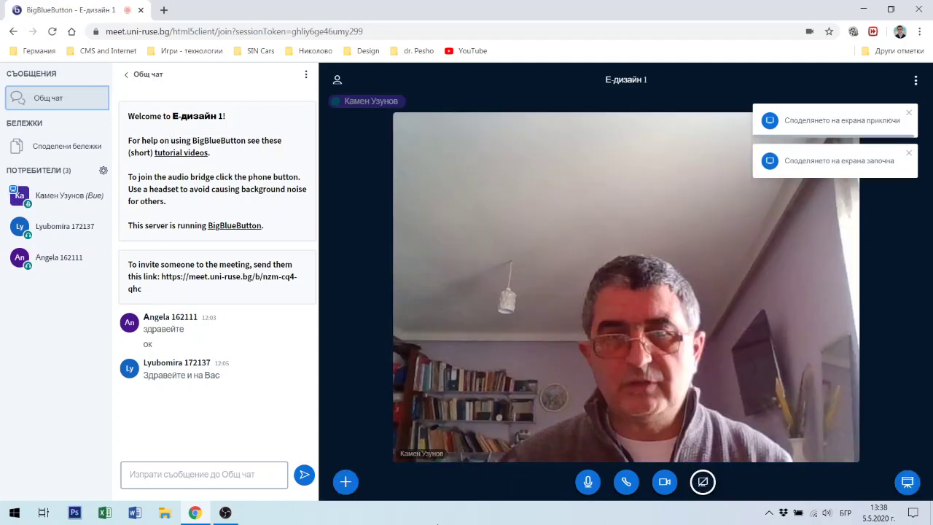